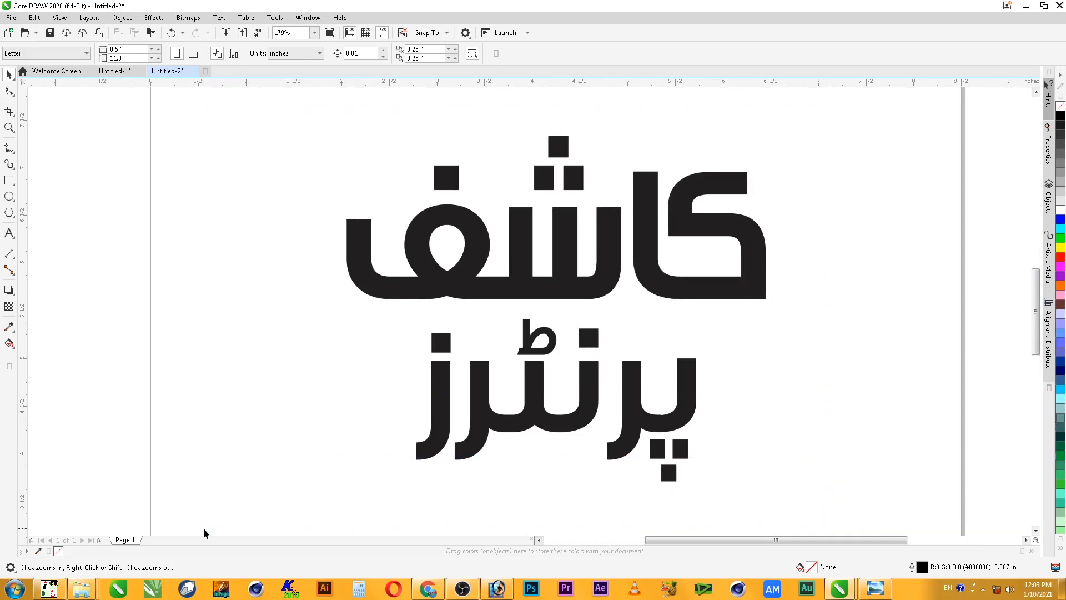
Switch to InPage to examine the source Urdu lettering and return to CorelDRAW
key(shift+F2)
click(836, 240)
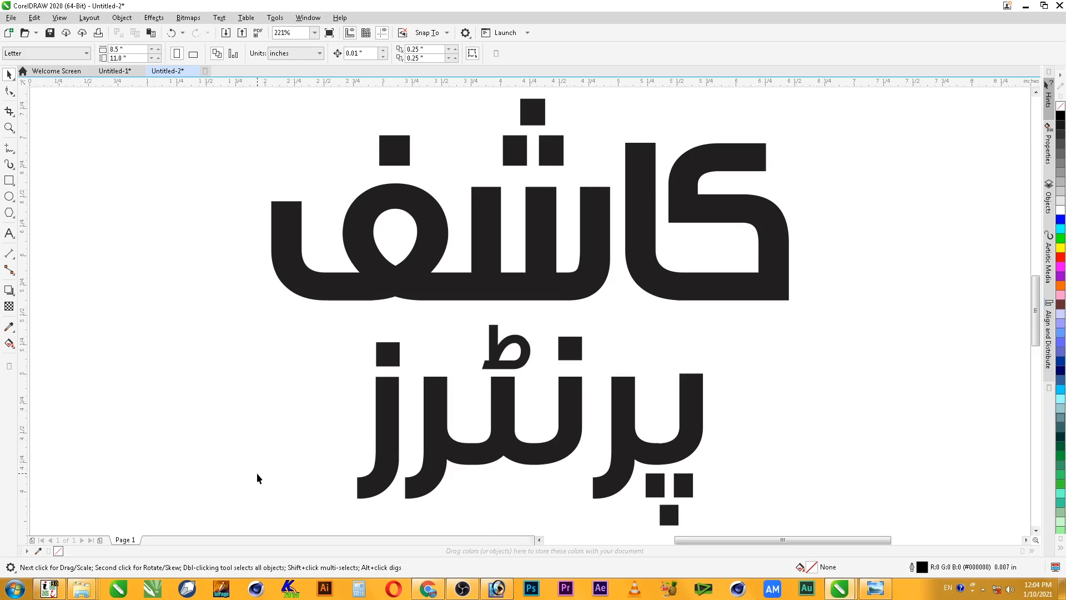
click(49, 588)
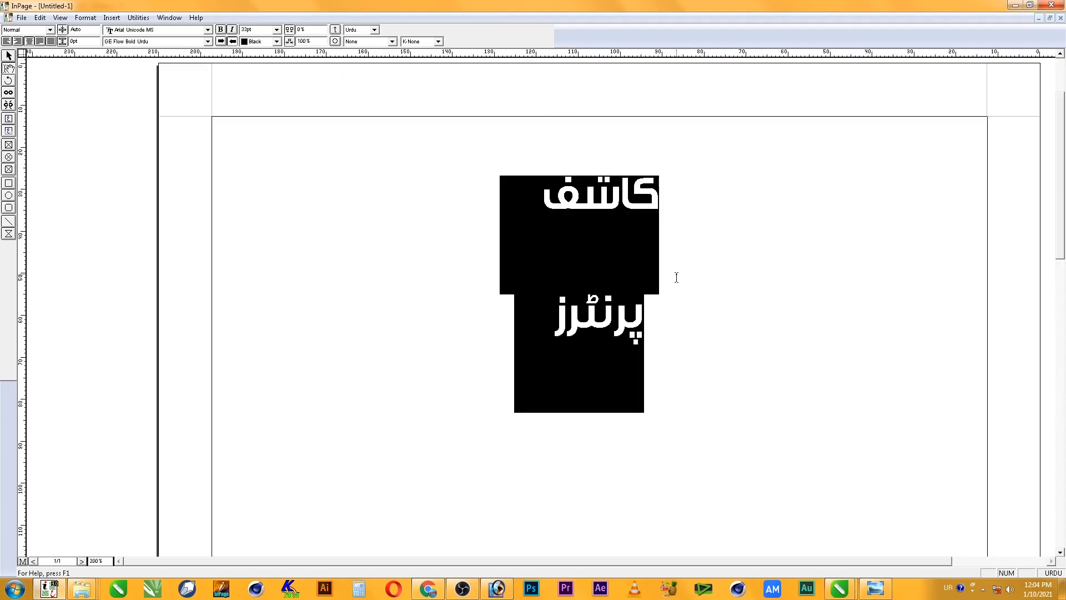
click(426, 316)
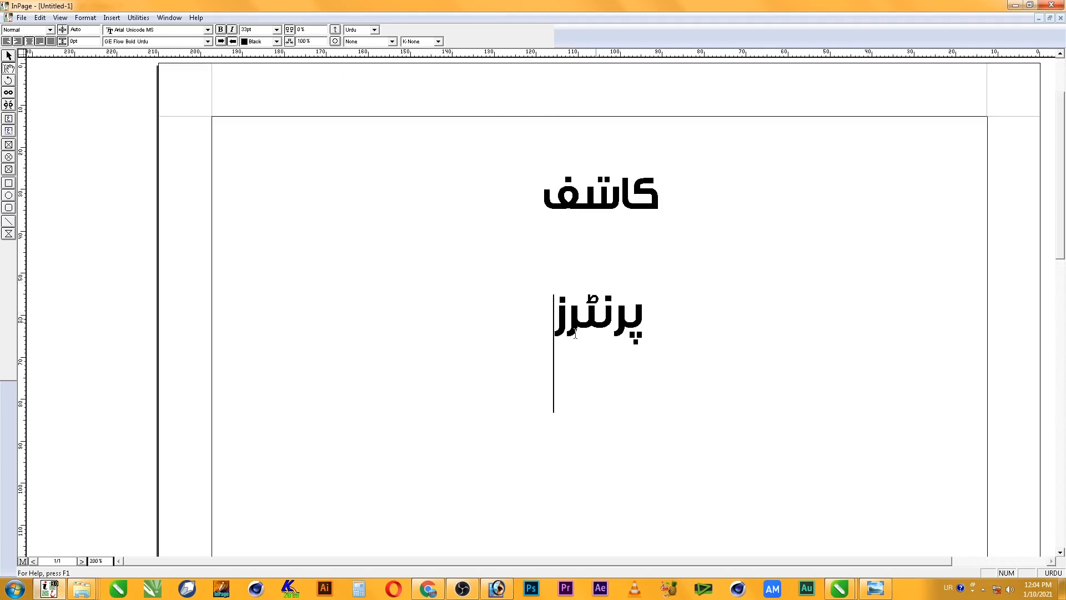
click(1015, 5)
click(694, 426)
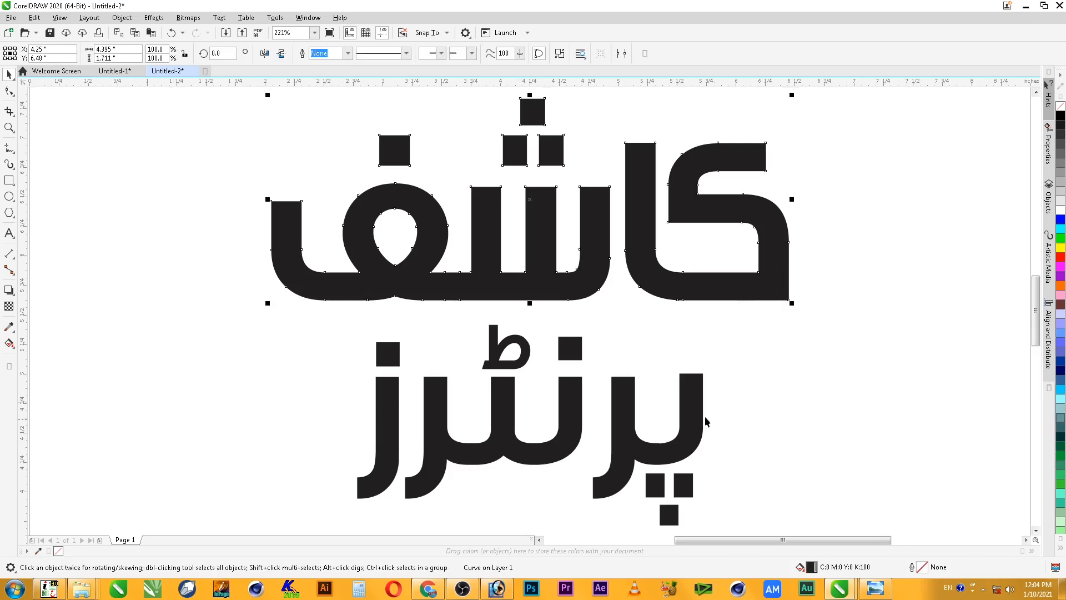
click(800, 402)
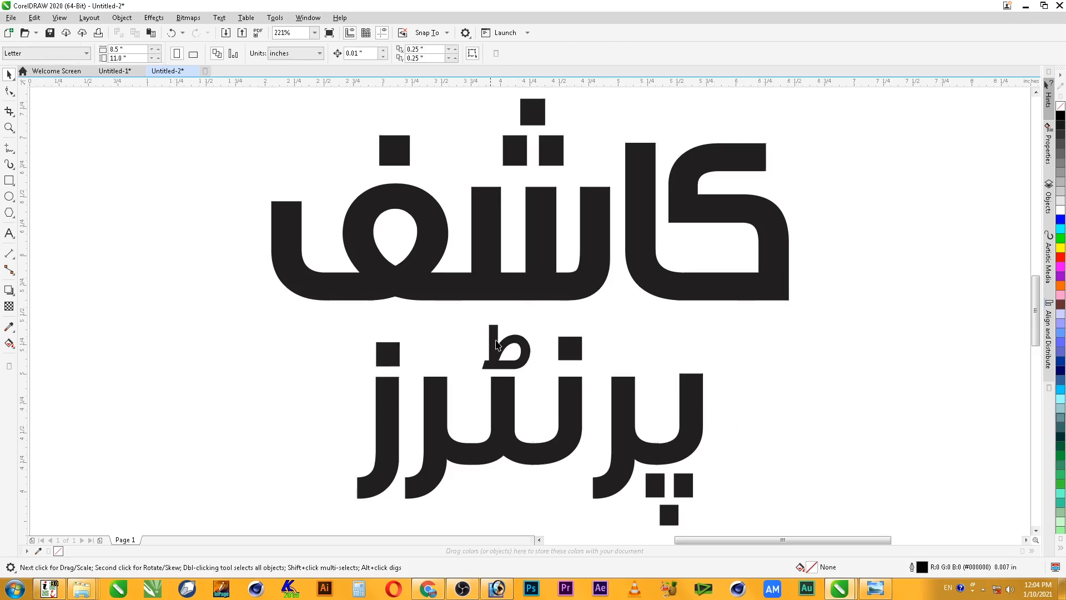
click(444, 275)
click(525, 367)
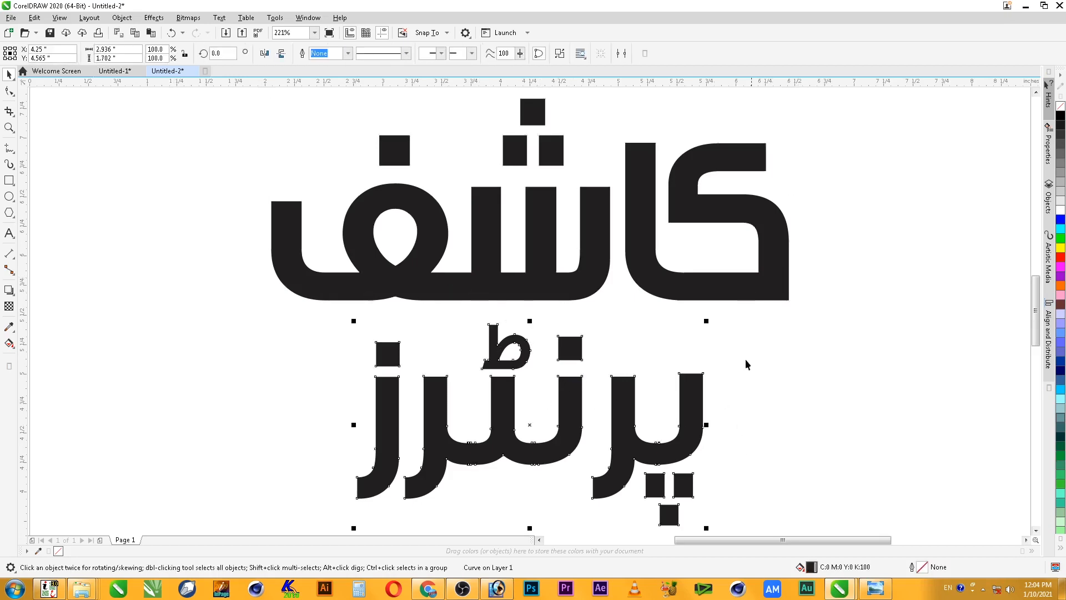
scroll(755, 348, down, 2)
key(F2)
drag(801, 208, 464, 454)
click(757, 410)
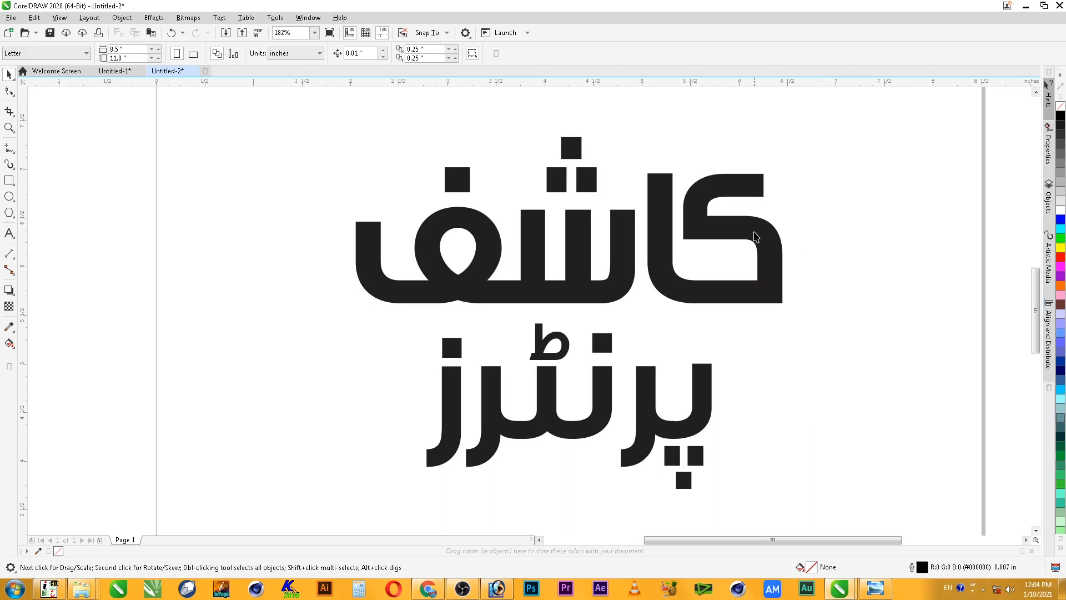
click(786, 247)
click(721, 436)
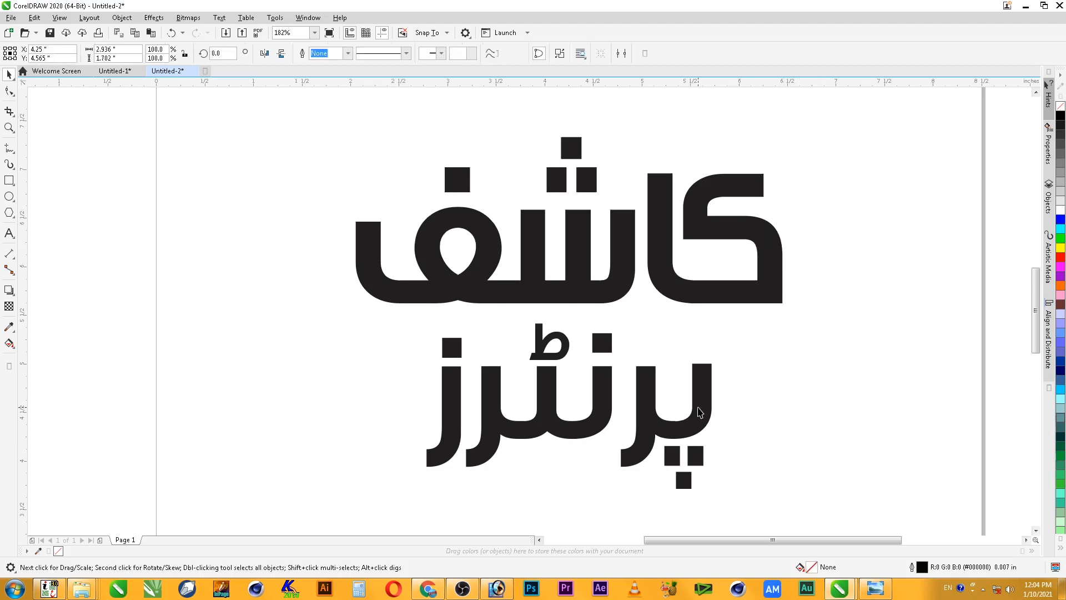
click(571, 443)
click(597, 322)
click(780, 255)
click(806, 245)
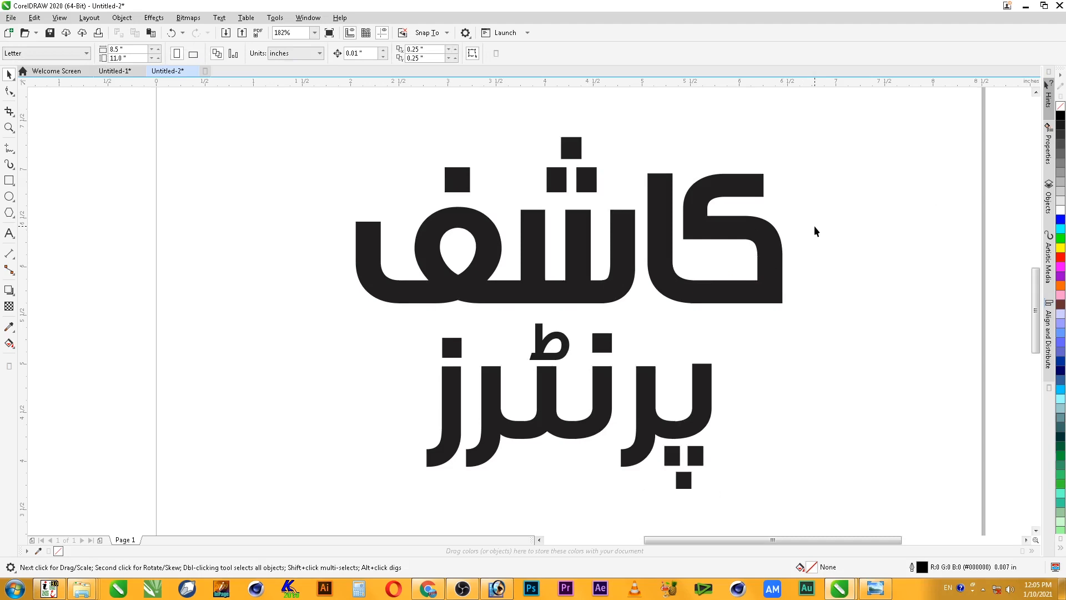
click(617, 223)
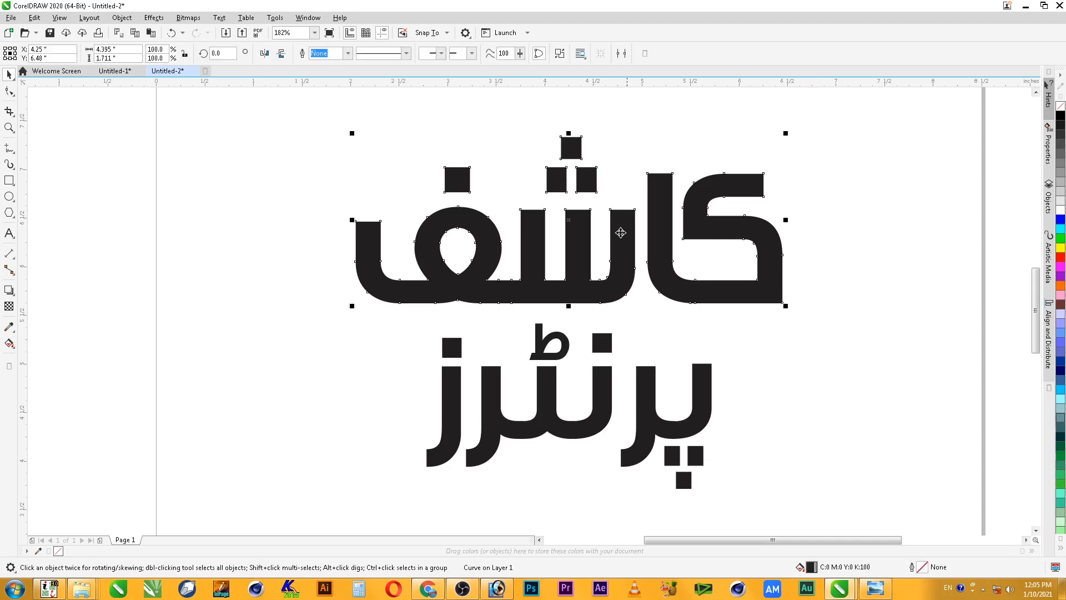
click(608, 380)
click(673, 334)
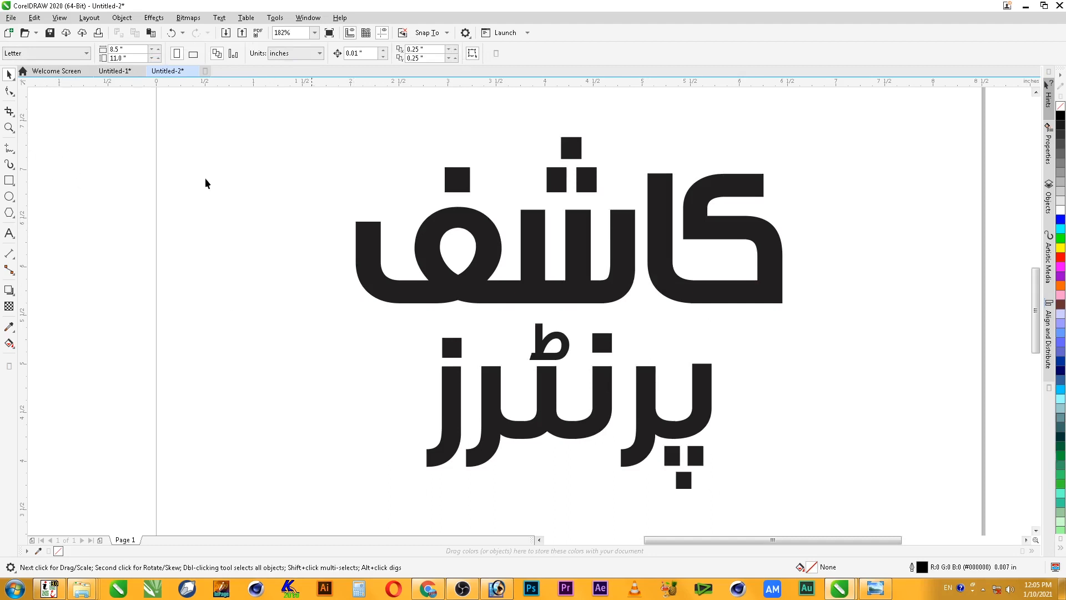
Duplicate both Urdu words to the left of the originals and weld the copy into a single curve
scroll(472, 160, down, 2)
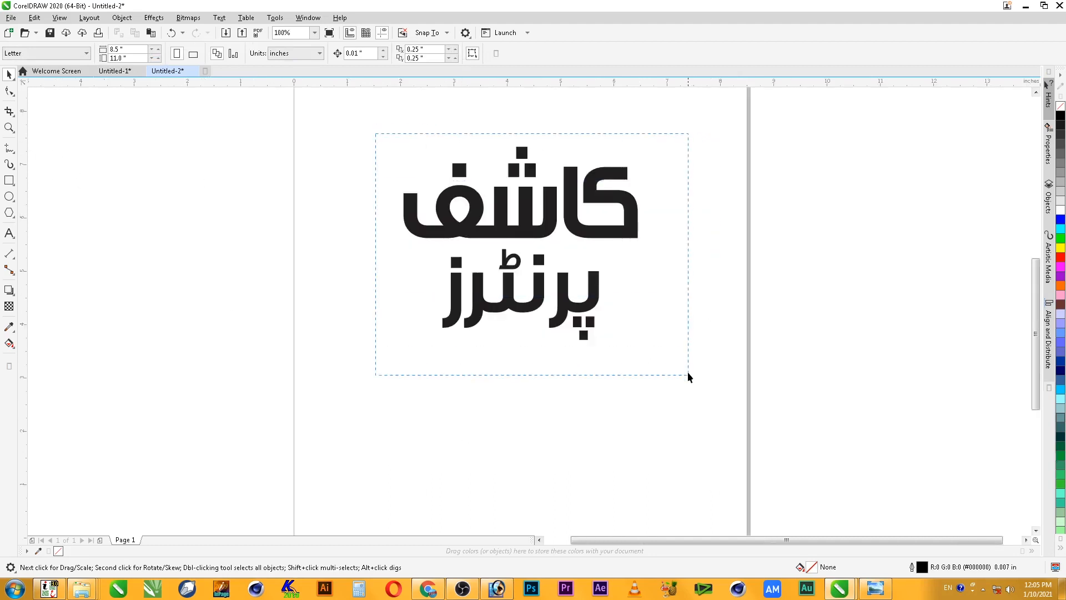
drag(687, 375, 687, 373)
drag(620, 233, 344, 233)
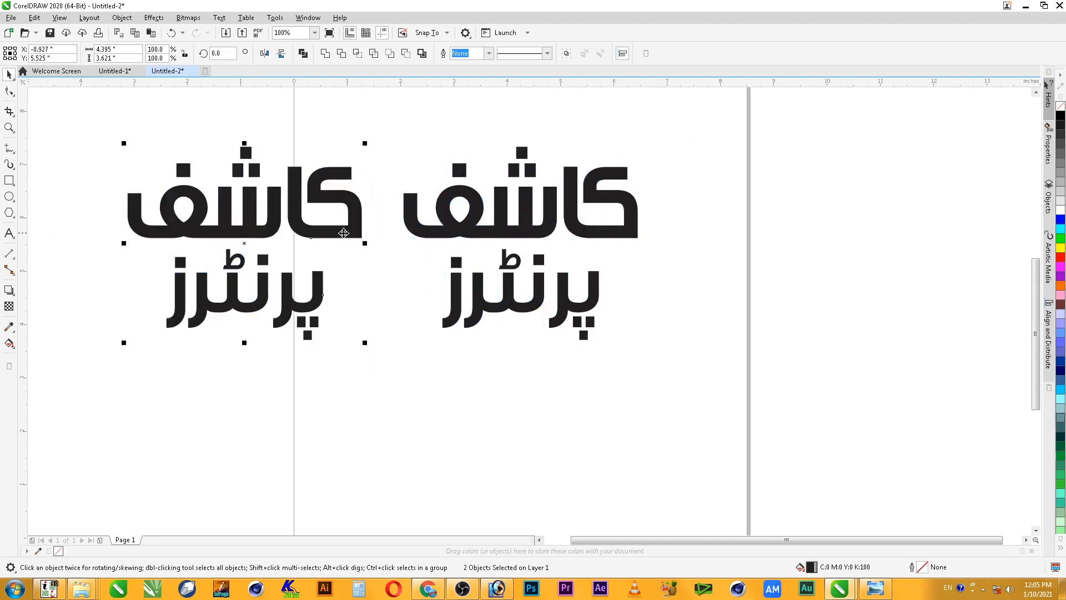
click(327, 55)
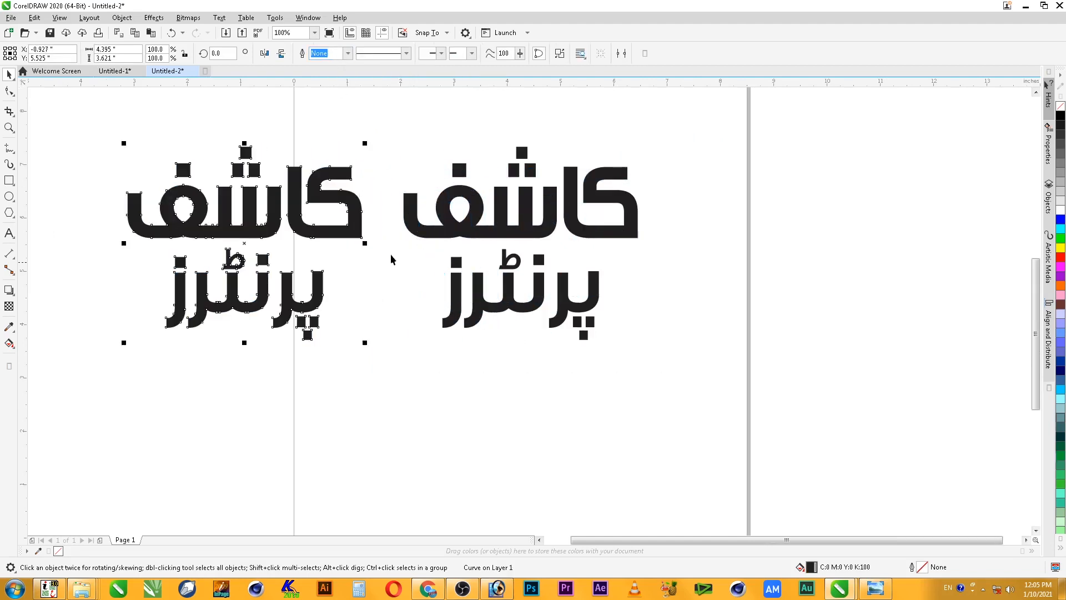
Apply an outside contour to the welded lettering and set its fill to a dusty pink
click(11, 293)
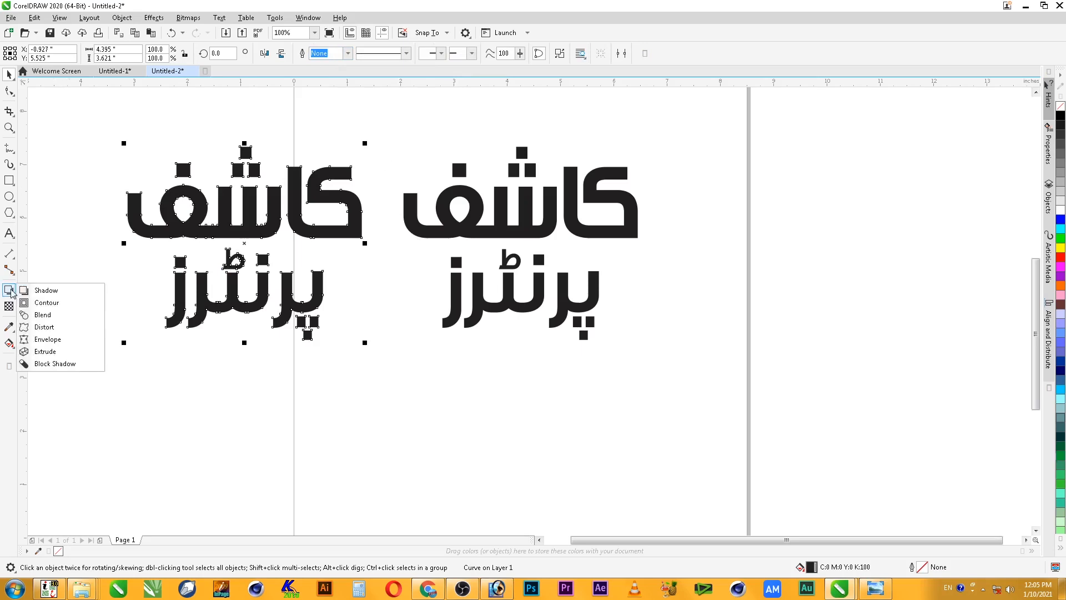
click(46, 303)
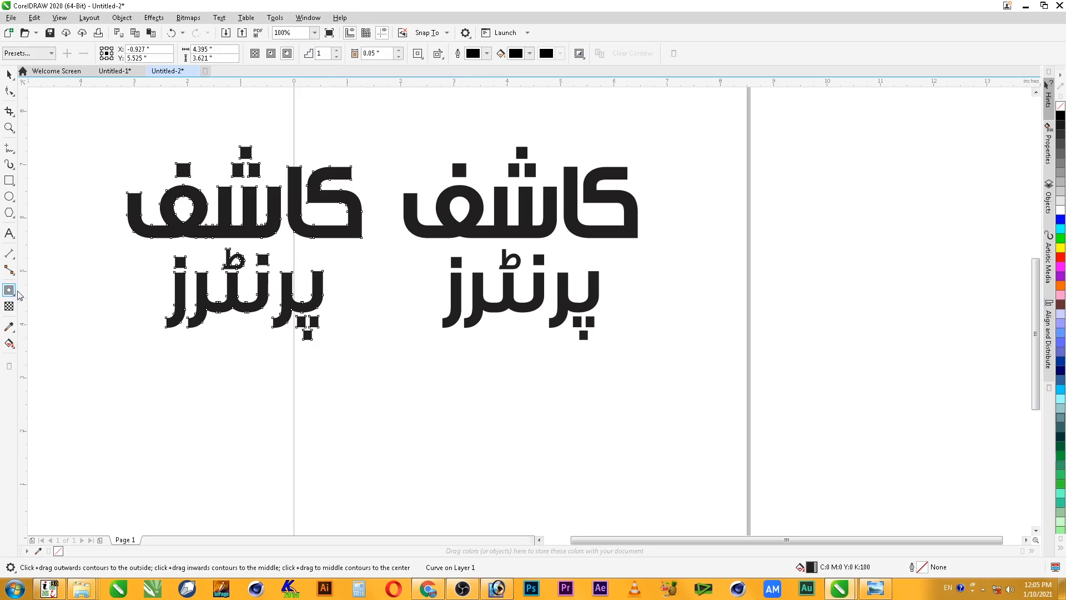
click(287, 56)
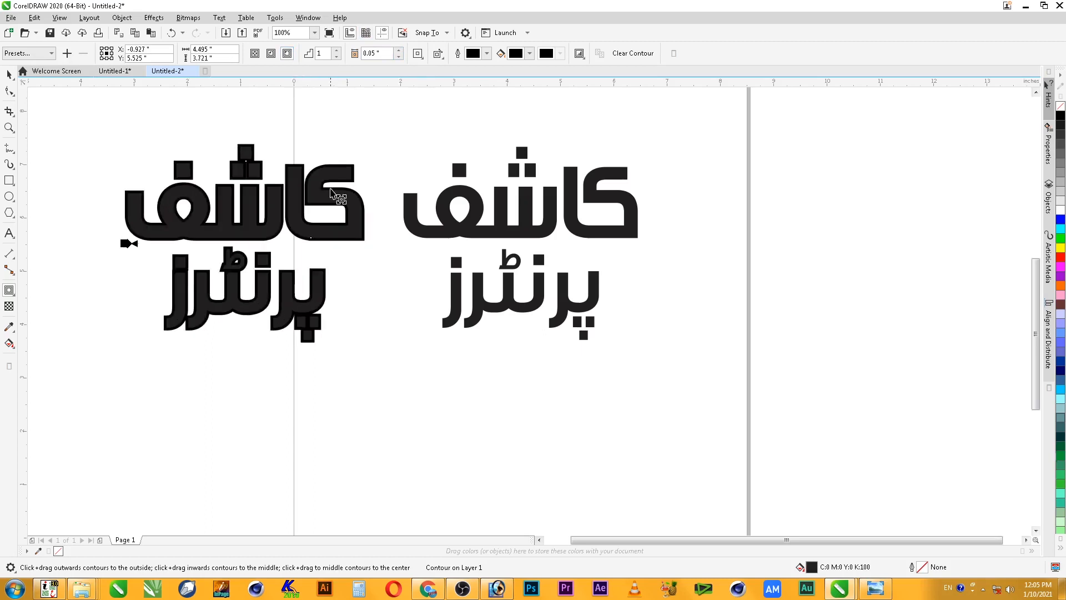
key(z)
drag(114, 144, 358, 328)
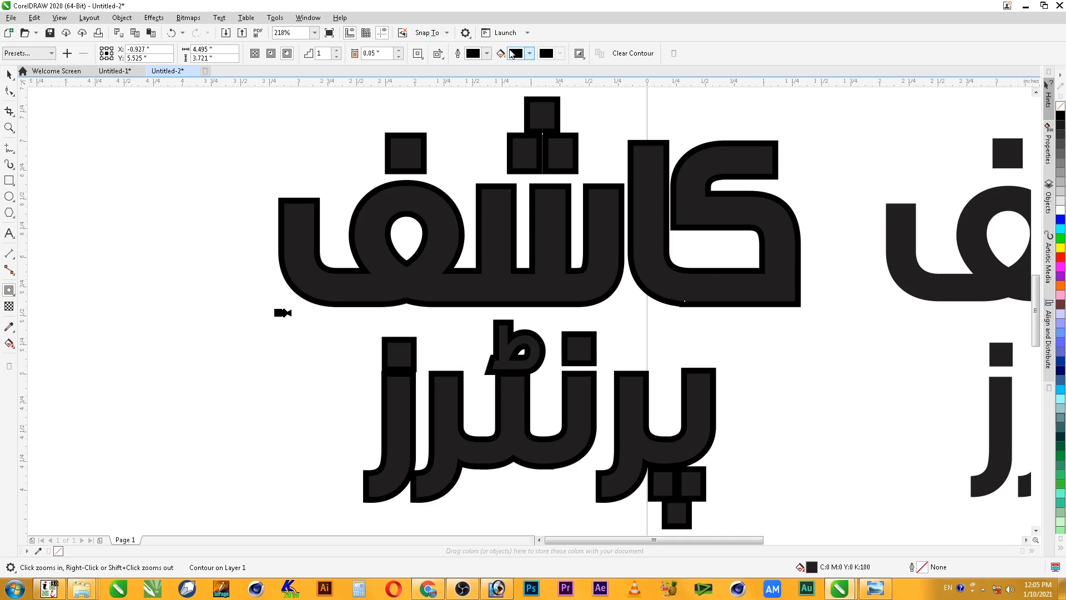
click(529, 53)
click(541, 120)
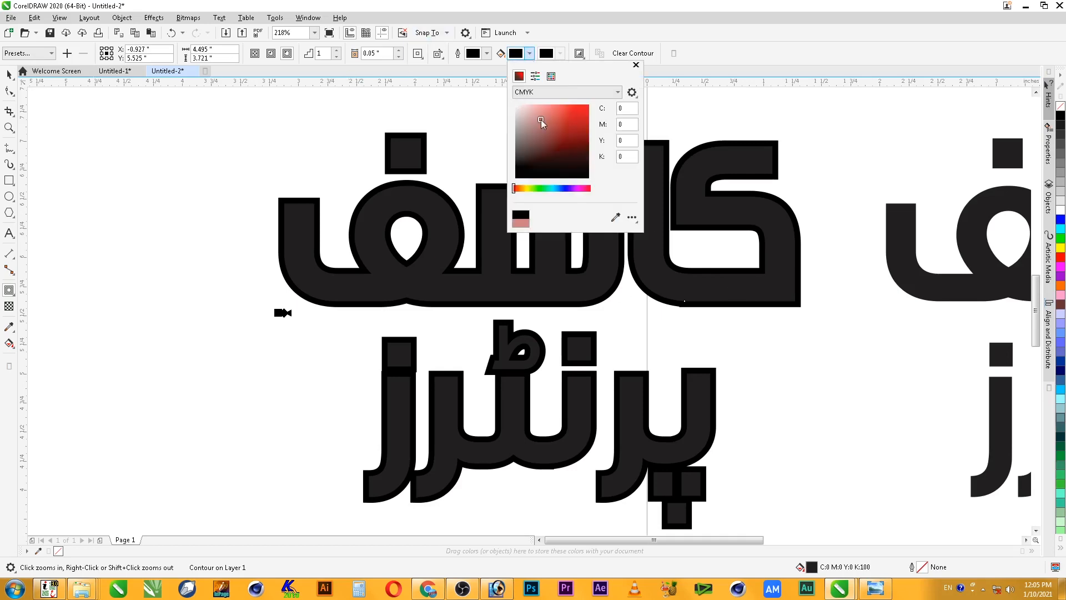
click(748, 171)
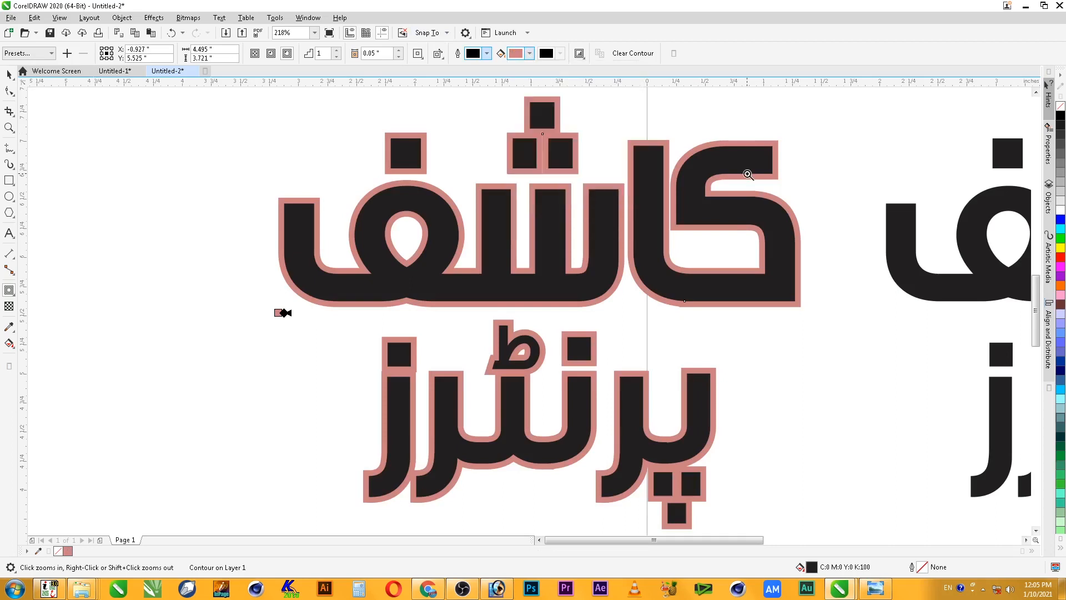
Set the contour offset to 0.11 inches and give the contour round corners
click(399, 50)
click(400, 50)
click(399, 50)
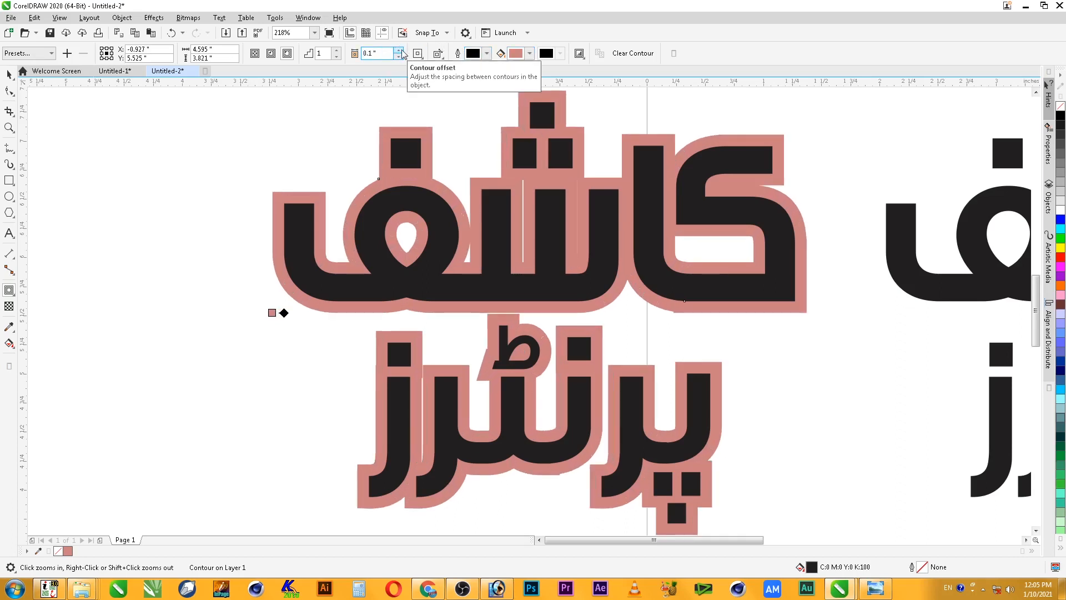
click(400, 50)
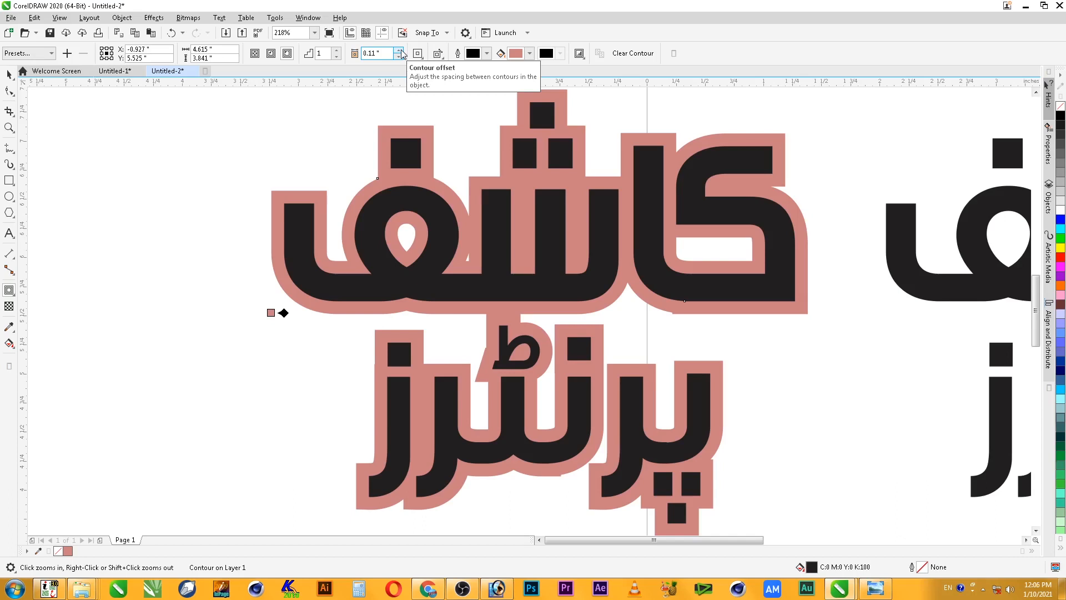
key(F3)
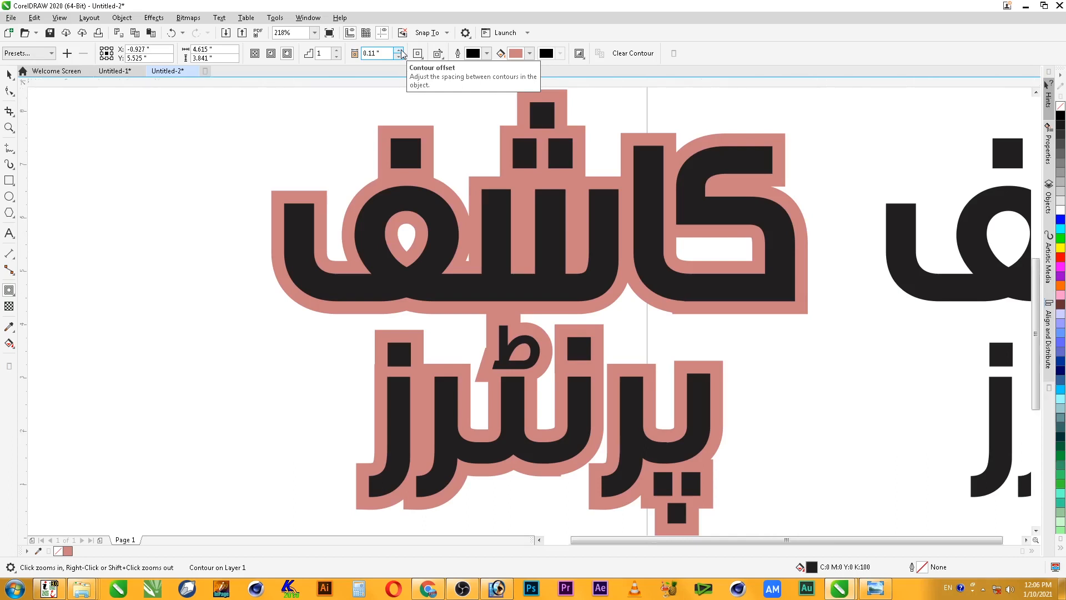
key(F2)
drag(86, 136, 386, 368)
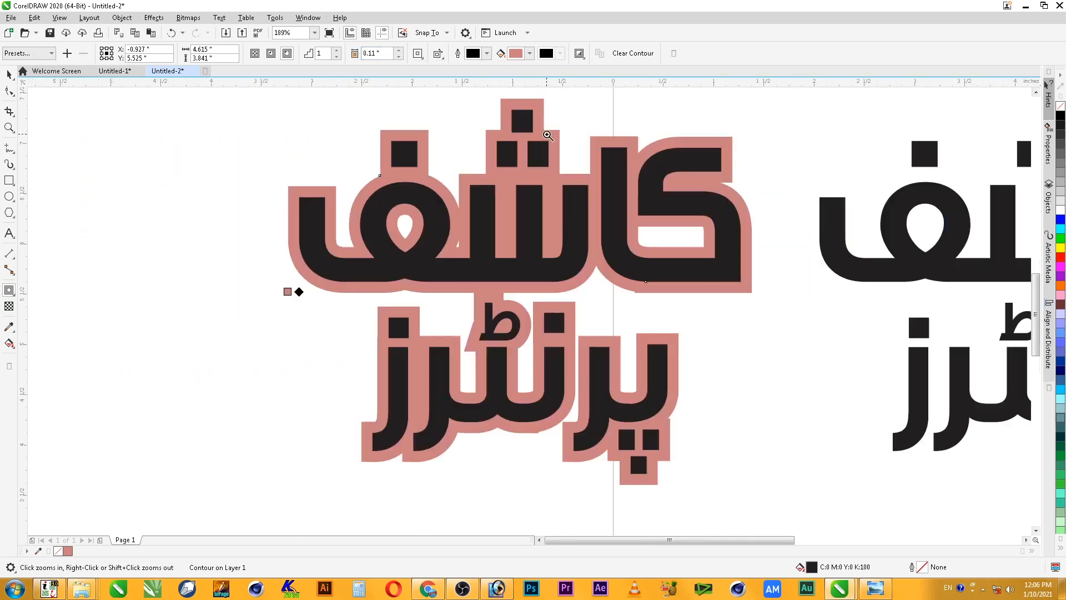
click(417, 54)
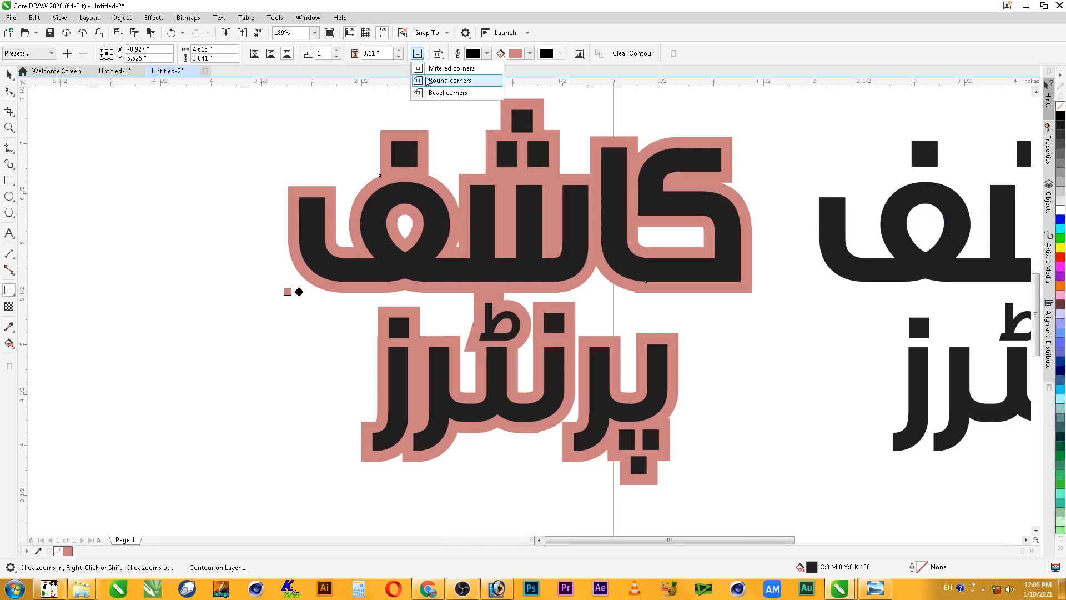
click(443, 81)
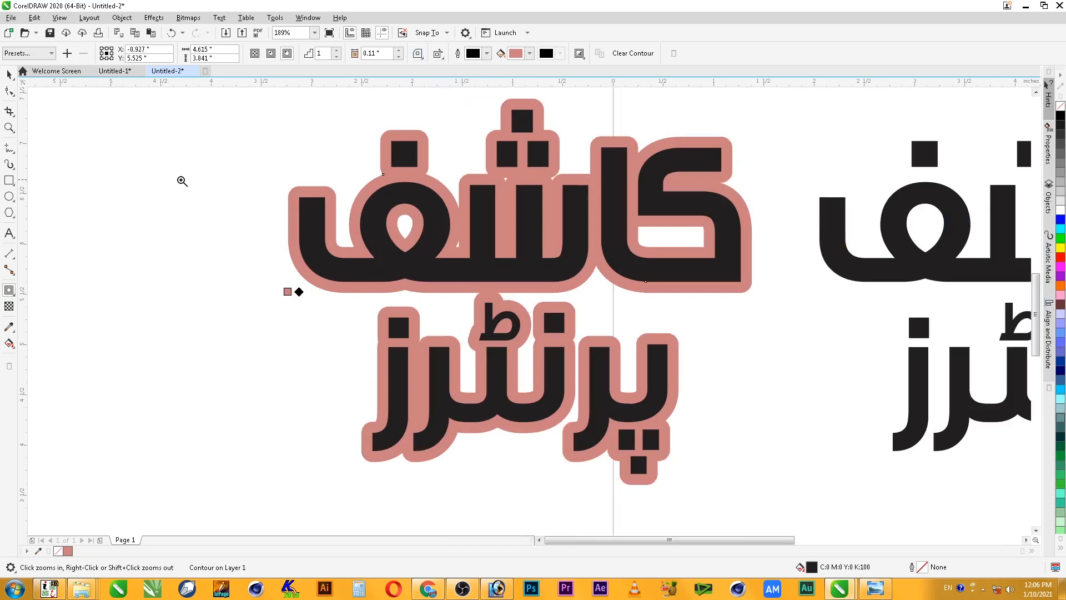
Break the contour apart and move the black lettering and the pink outline shape away from each other
click(9, 74)
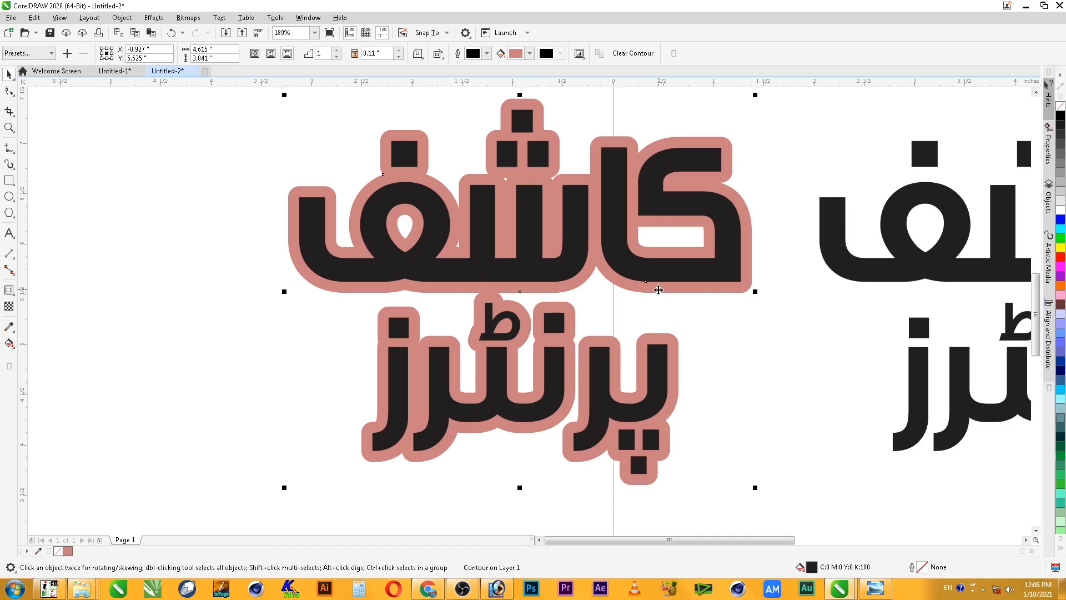
right_click(659, 290)
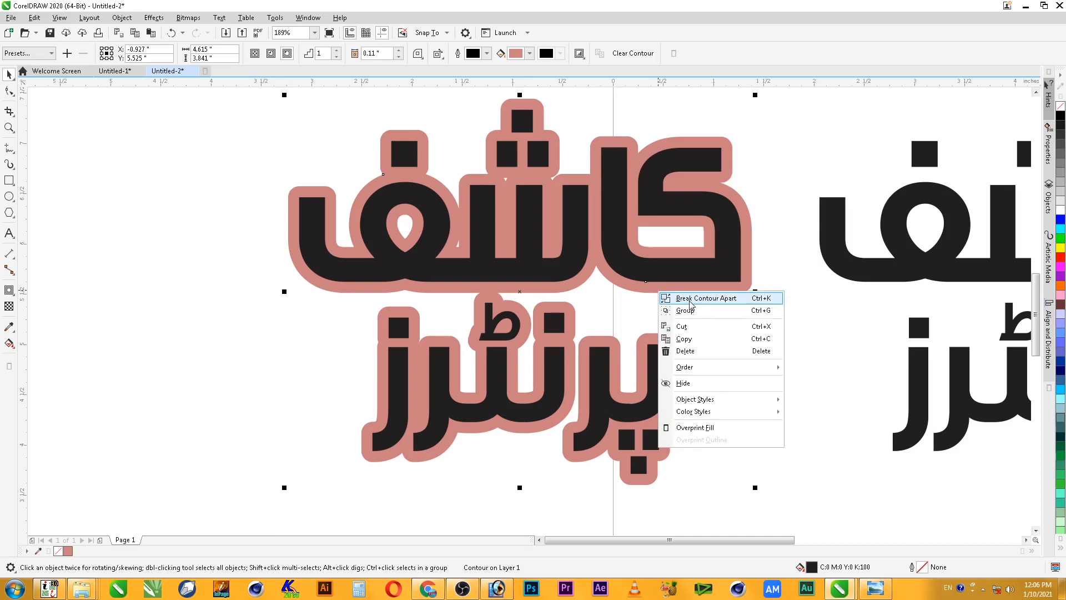
click(690, 300)
drag(730, 276, 429, 273)
click(552, 261)
drag(517, 261, 548, 259)
Centre the pink outline shape on the original black lettering and send it to the back
scroll(547, 261, down, 1)
key(F2)
drag(312, 136, 964, 416)
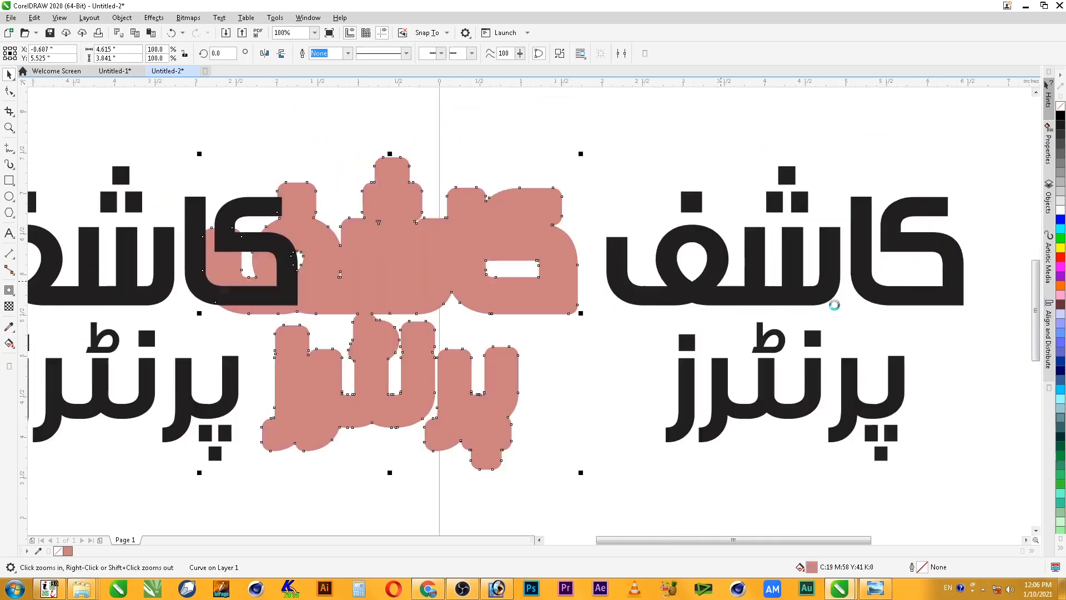
shift+click(681, 289)
key(c)
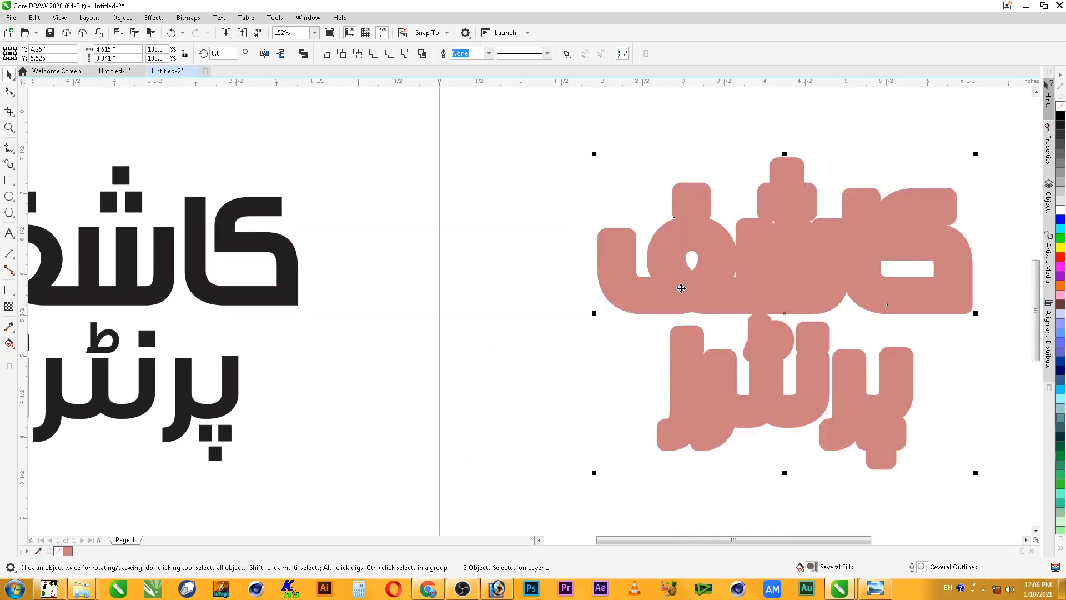
click(614, 324)
click(669, 300)
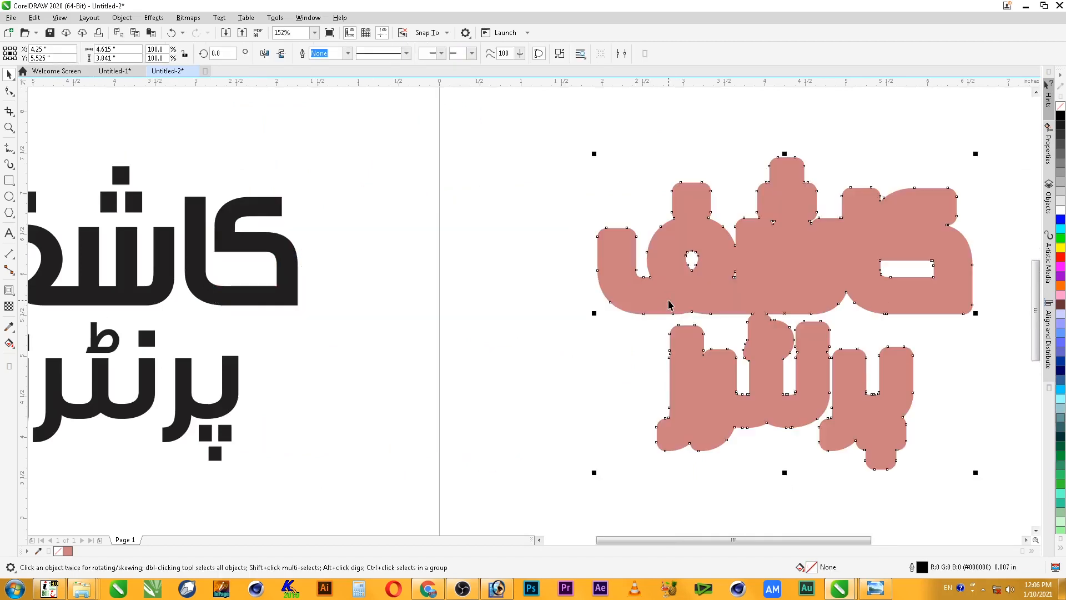
key(shift+Page_Down)
key(F2)
drag(553, 133, 1004, 509)
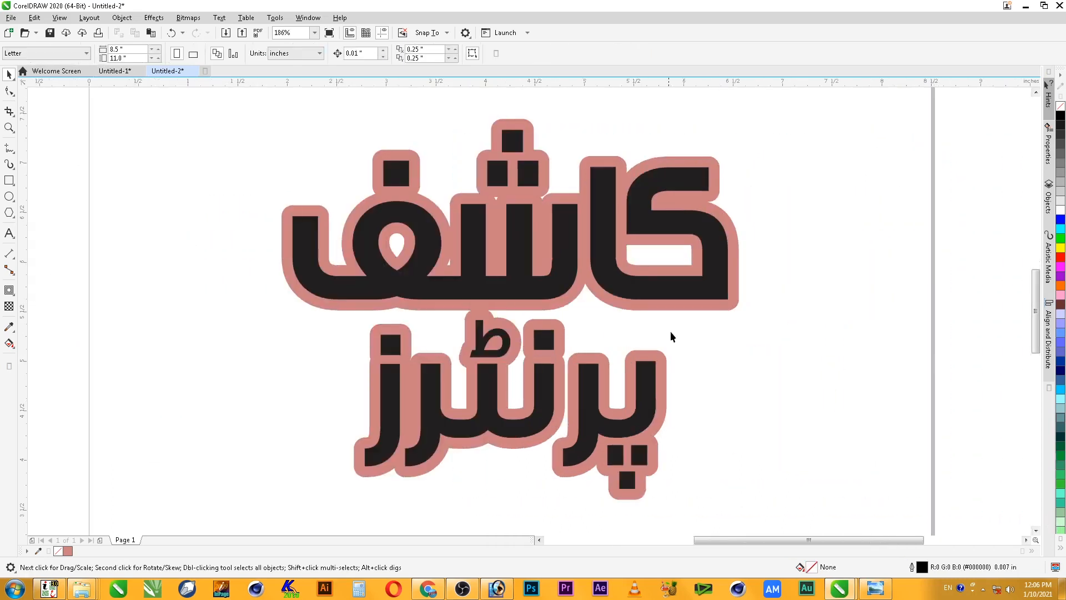
Break the pink outline shape apart and weld its pieces into one solid shape with the letter openings filled
click(671, 331)
click(689, 312)
key(F2)
drag(778, 135, 202, 505)
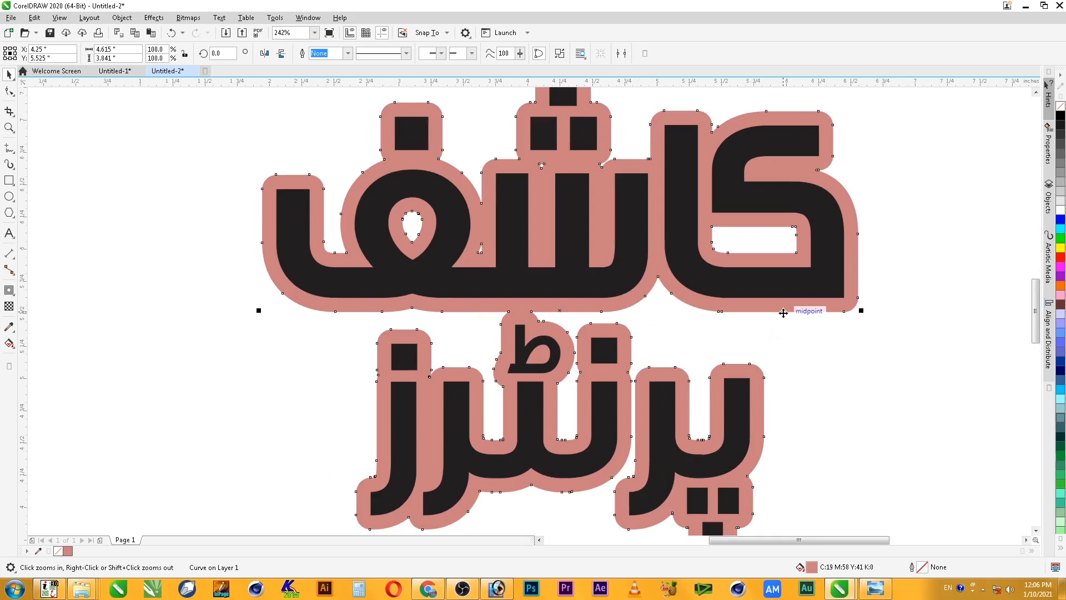
key(ctrl+z)
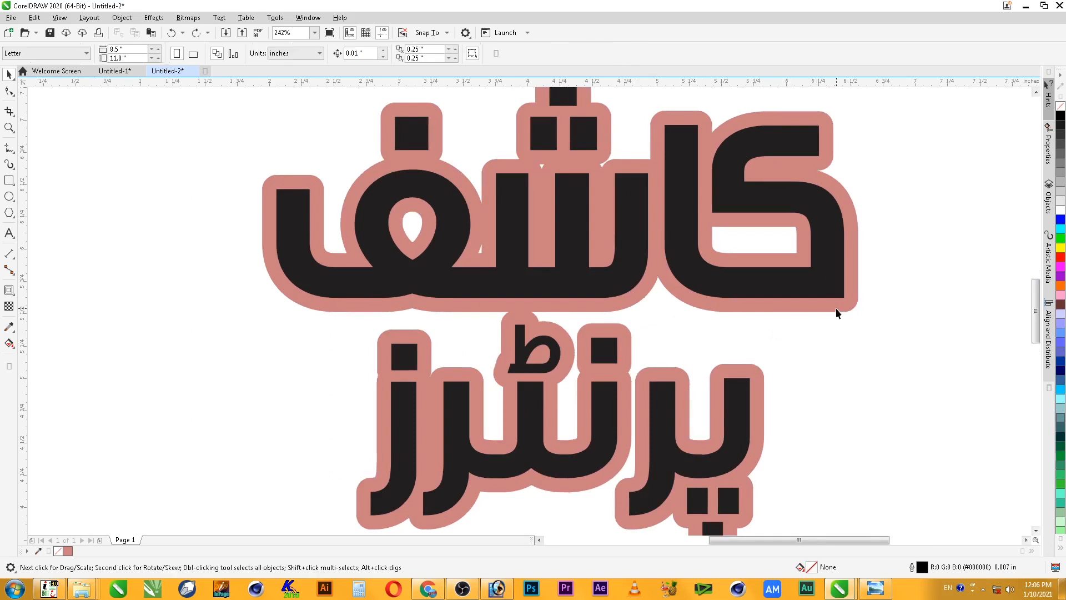
click(835, 308)
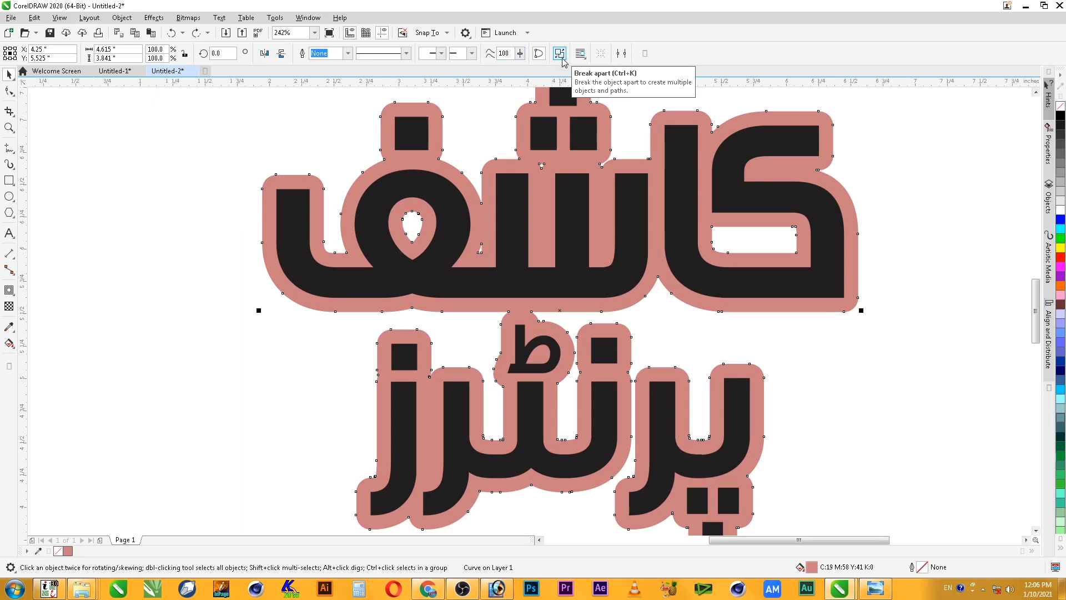
click(559, 54)
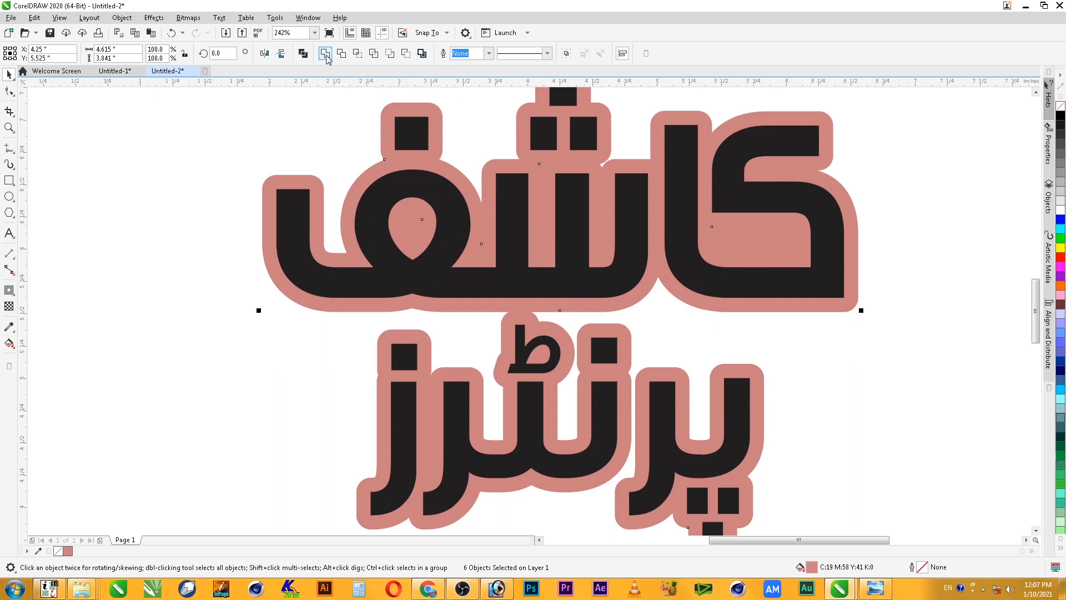
click(899, 273)
Draw a 3-point curve about 0.36 by 0.78 inches from the upper word's outline down to the lower word's left side
scroll(898, 272, down, 2)
key(F2)
mouse_move(909, 149)
mouse_down()
mouse_move(895, 350)
mouse_move(454, 456)
mouse_up()
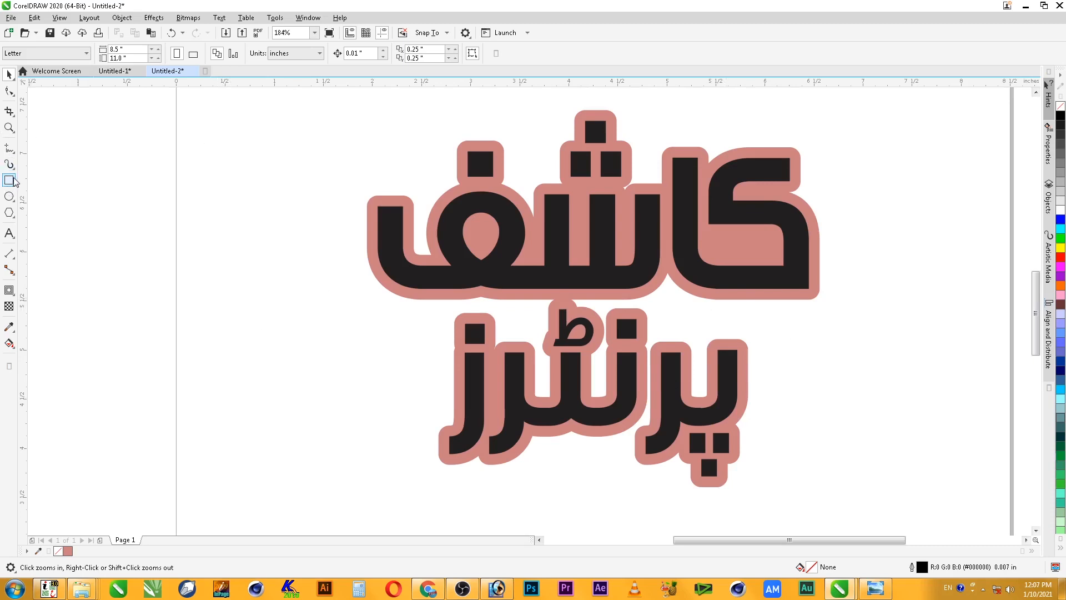
click(9, 147)
click(13, 152)
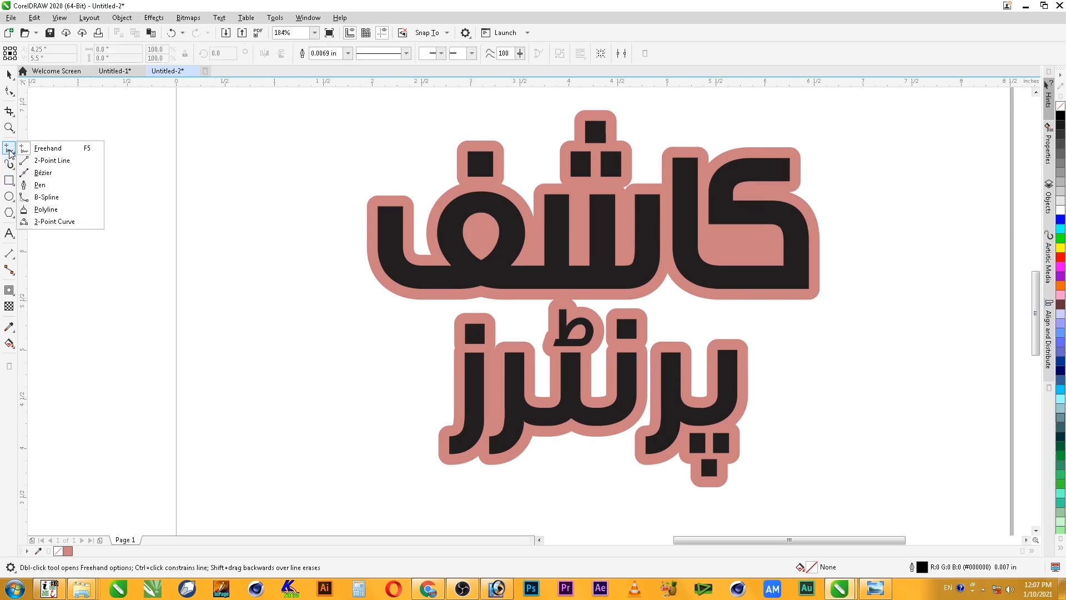
click(65, 222)
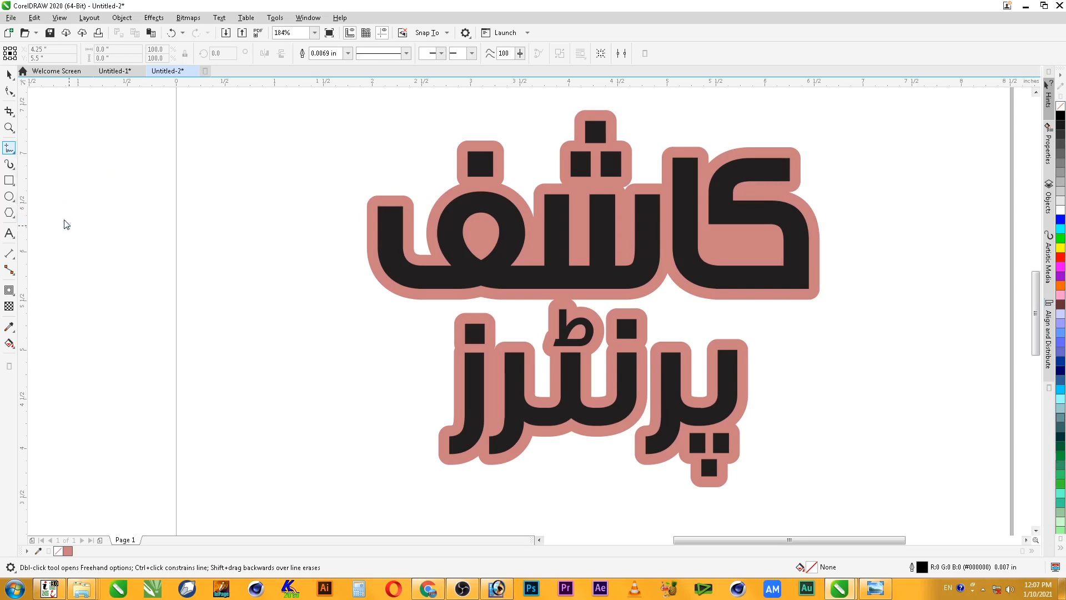
drag(419, 299, 454, 376)
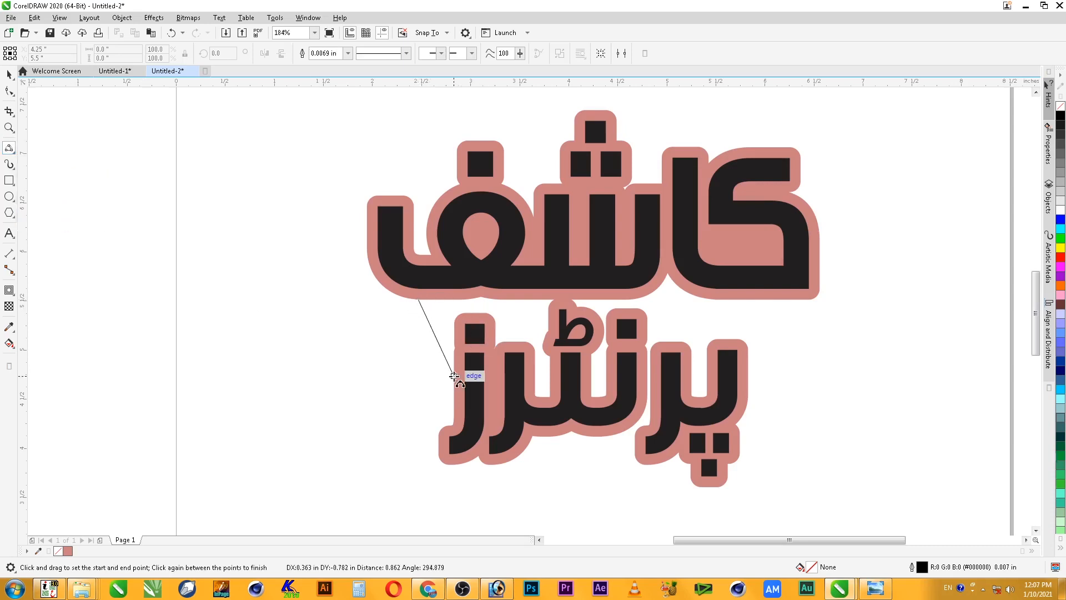
click(442, 316)
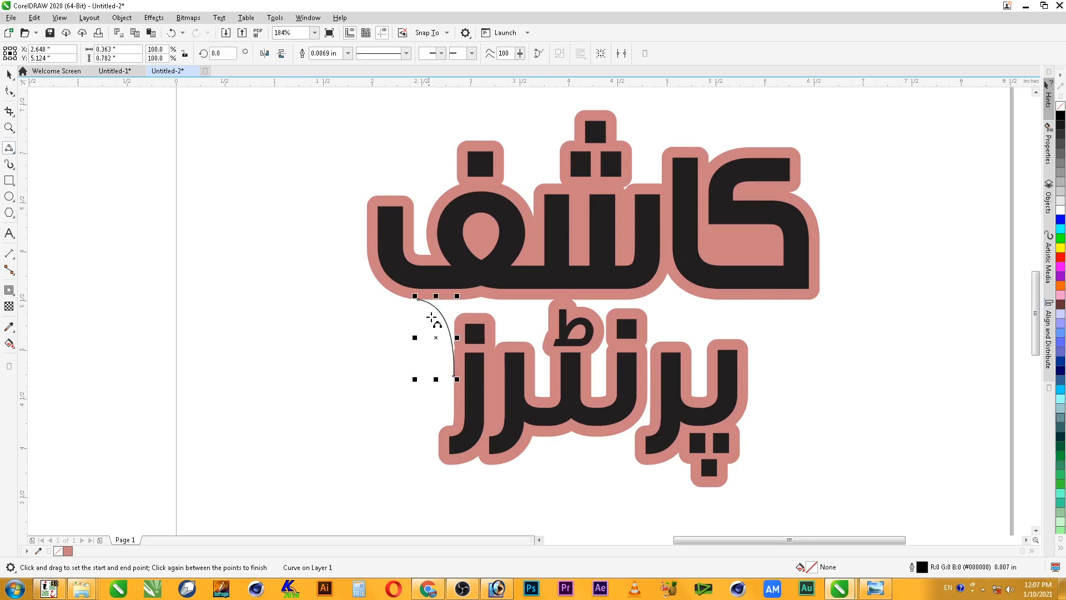
Extend the curve with a wide arc across the upper word and an inward curve down to the lower word's right side
drag(416, 298, 769, 300)
click(631, 238)
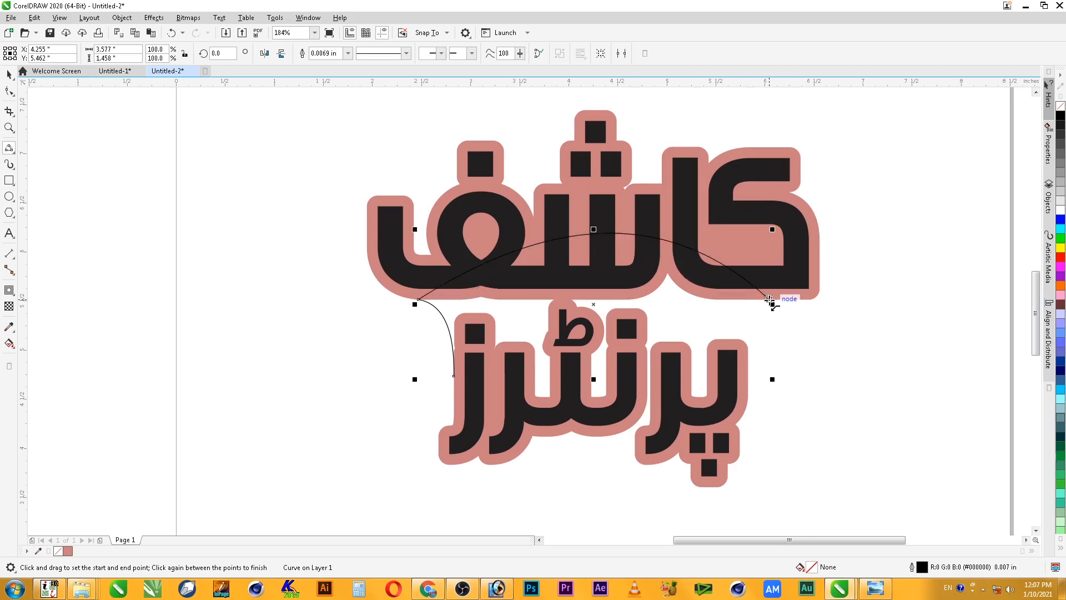
drag(769, 300, 748, 364)
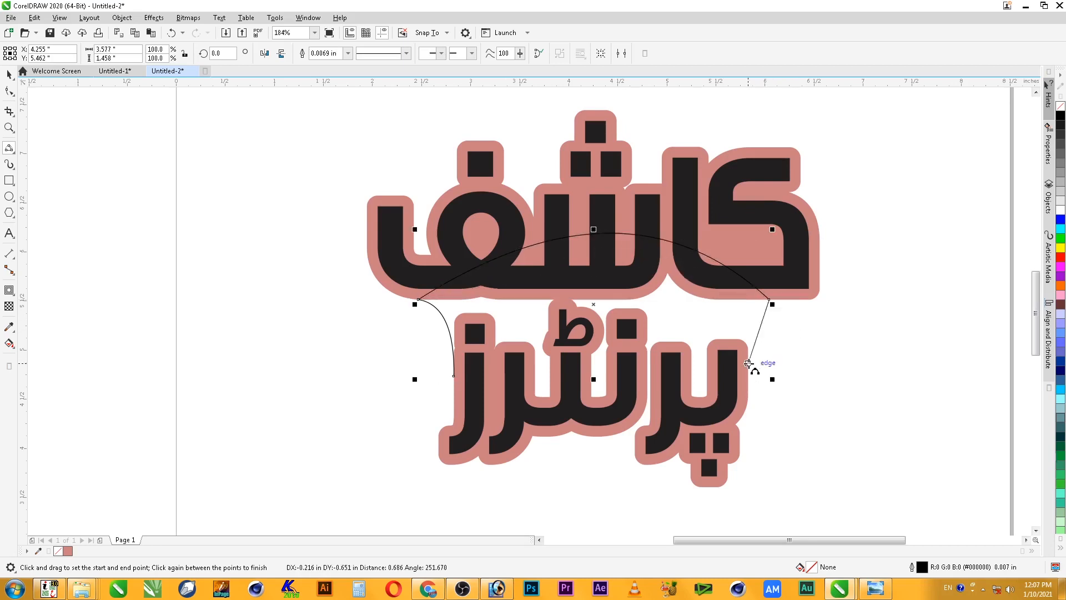
click(756, 320)
Move the curve's upper-right corner node outward along the upper word's outline and adjust its handle for a smoother inward bend
key(F10)
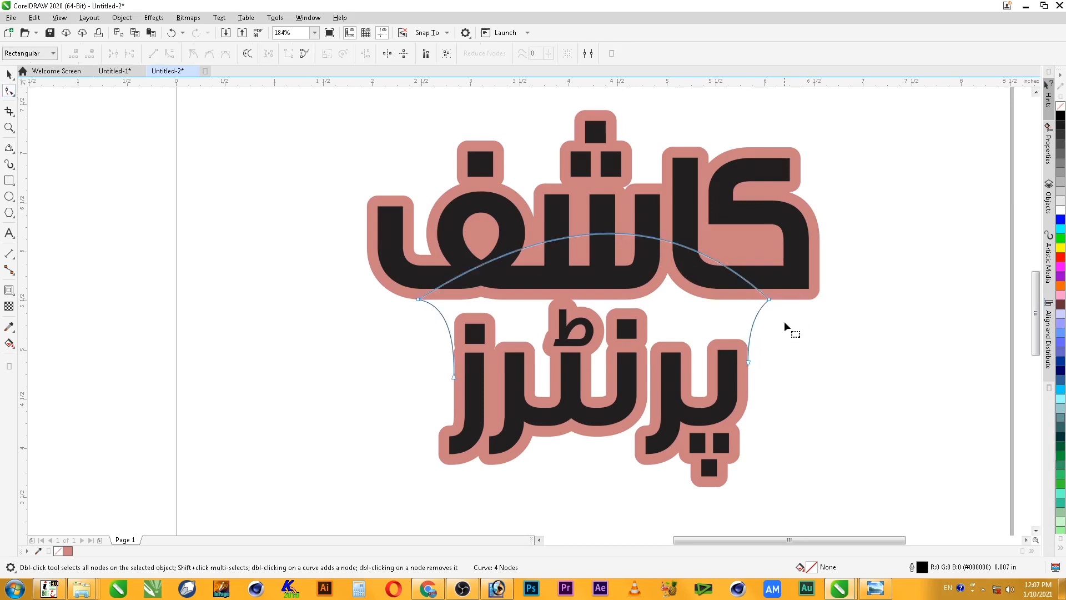
drag(770, 301, 748, 311)
click(807, 332)
key(z)
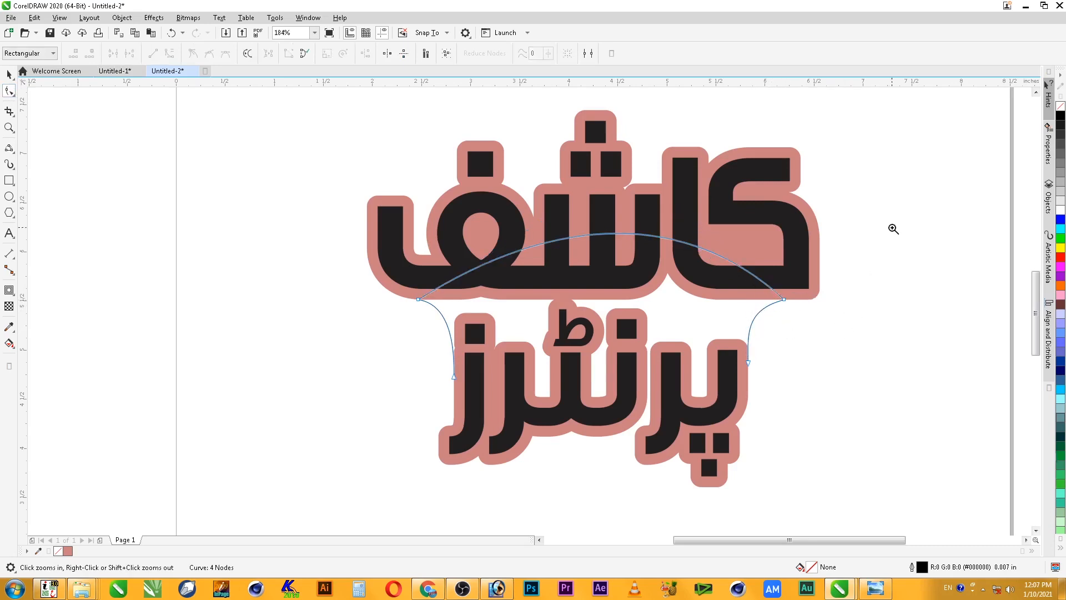
drag(892, 229, 293, 547)
drag(887, 195, 816, 276)
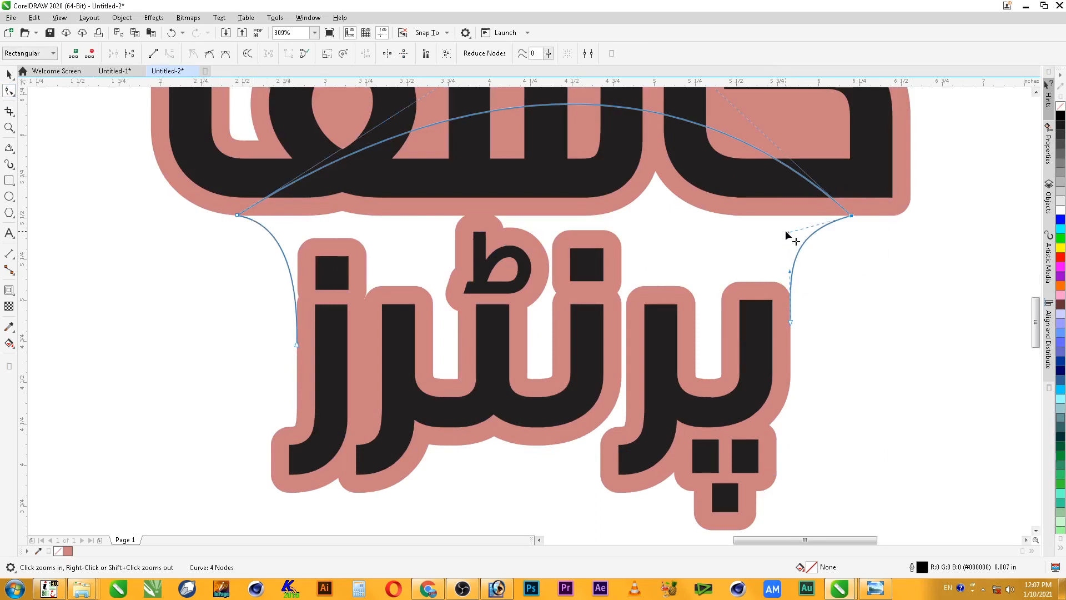
drag(787, 232, 796, 236)
key(space)
click(897, 259)
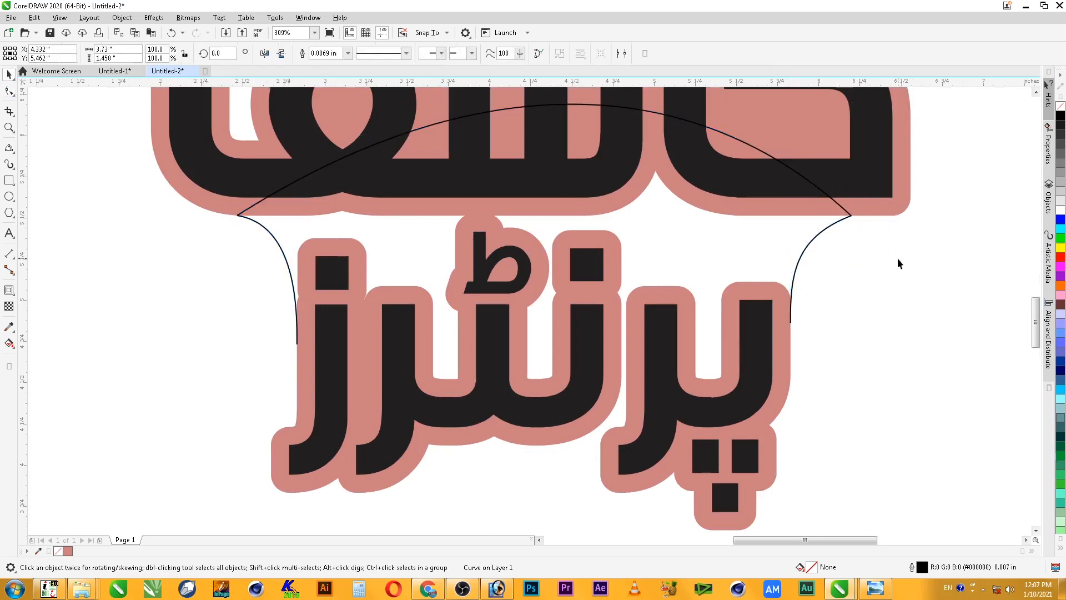
Close the curve with a downward 3-point arc between its two open ends, crossing the lower word
click(798, 273)
click(7, 150)
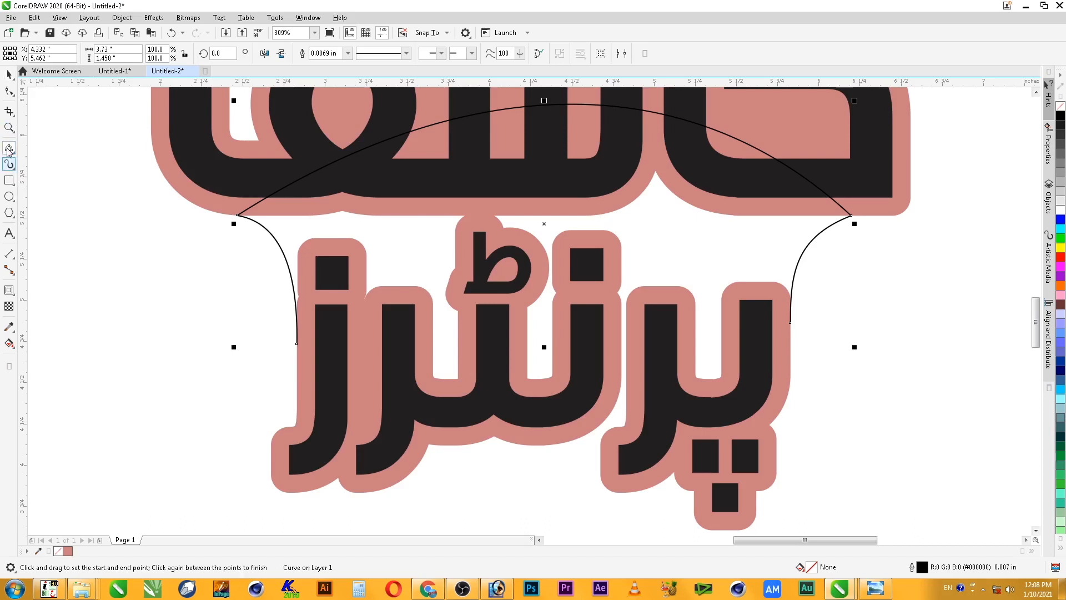
drag(790, 322, 297, 343)
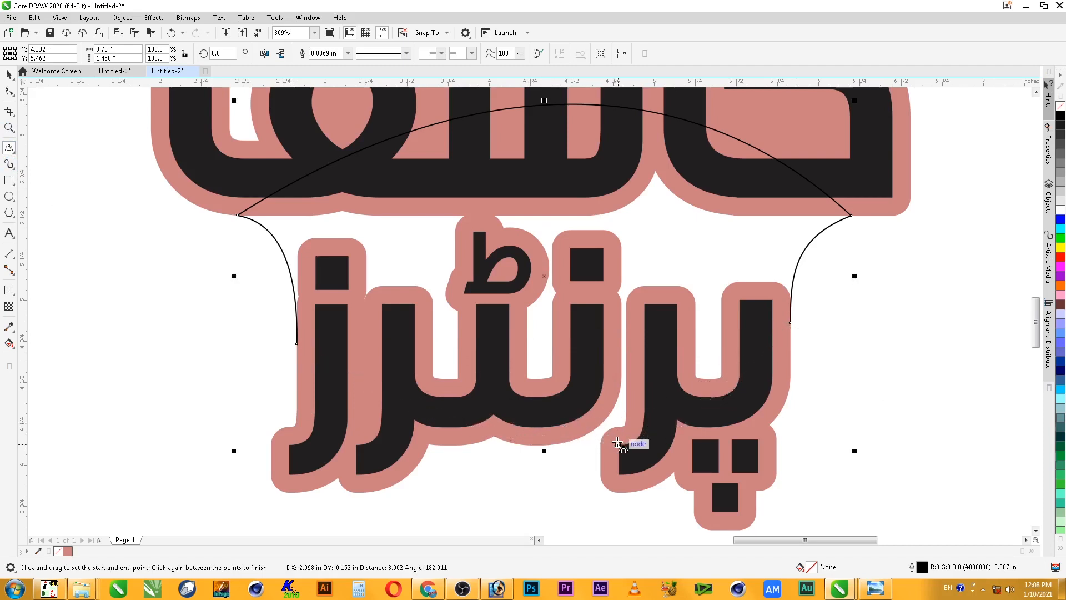
click(617, 443)
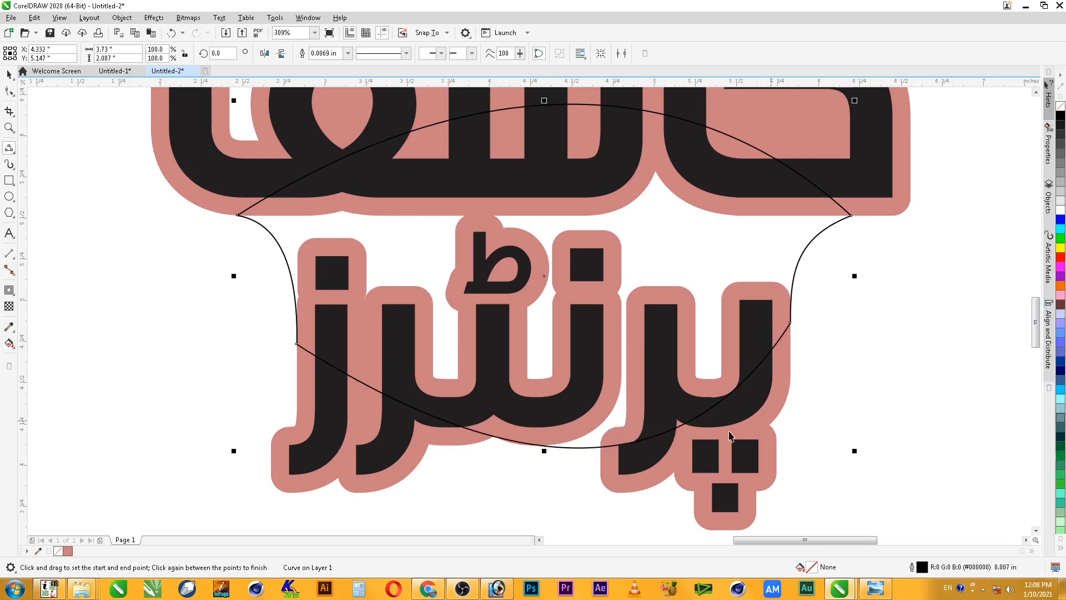
key(space)
Add two nodes to the closing arc and reshape the segment between them to follow the lower word's bottom edge
click(10, 91)
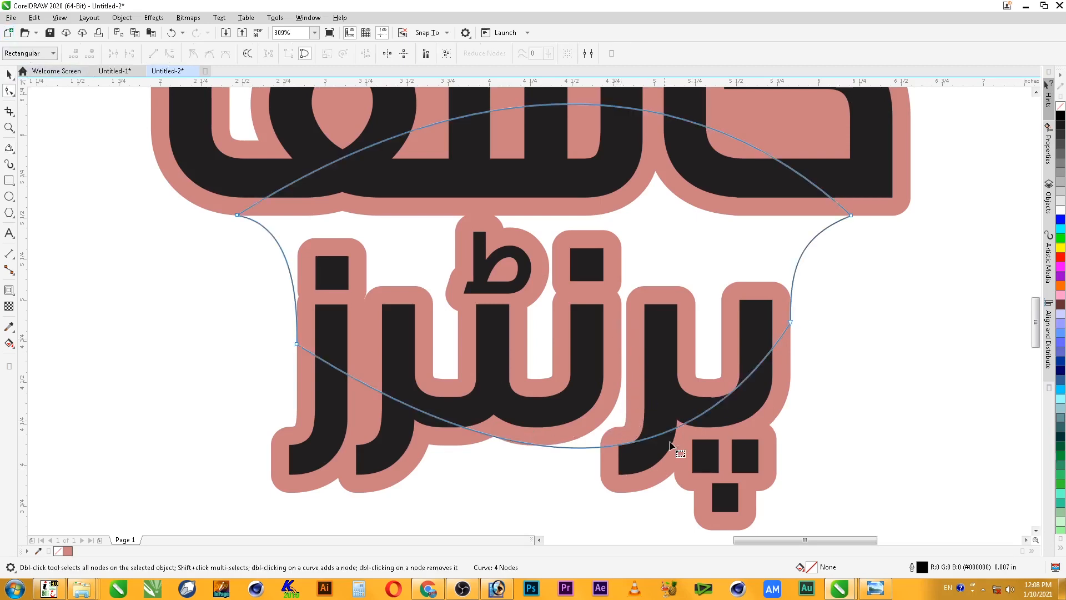
click(684, 424)
double_click(684, 425)
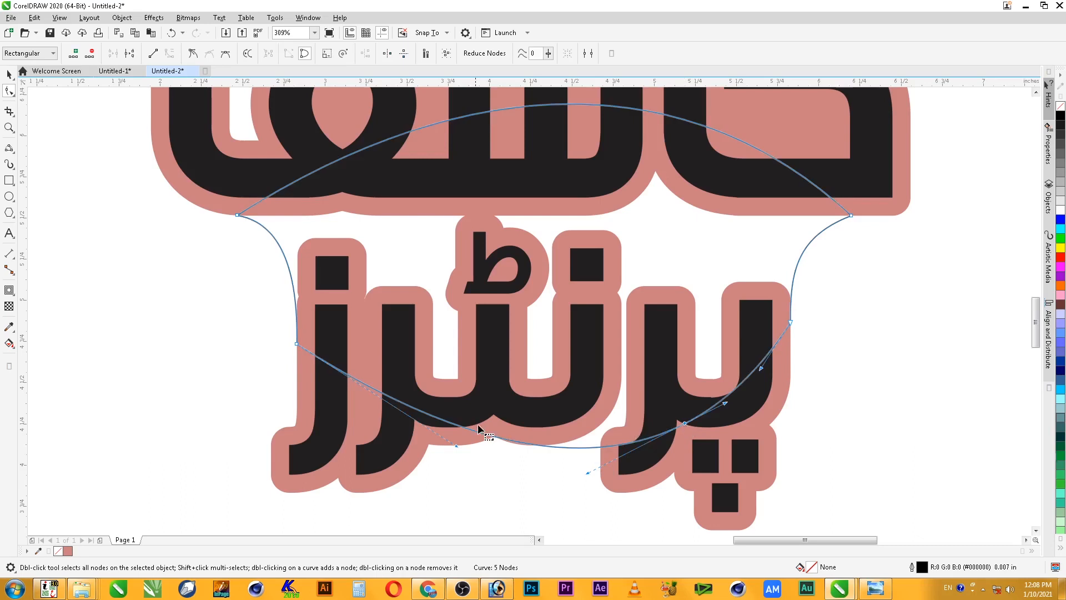
double_click(473, 430)
drag(593, 447, 612, 440)
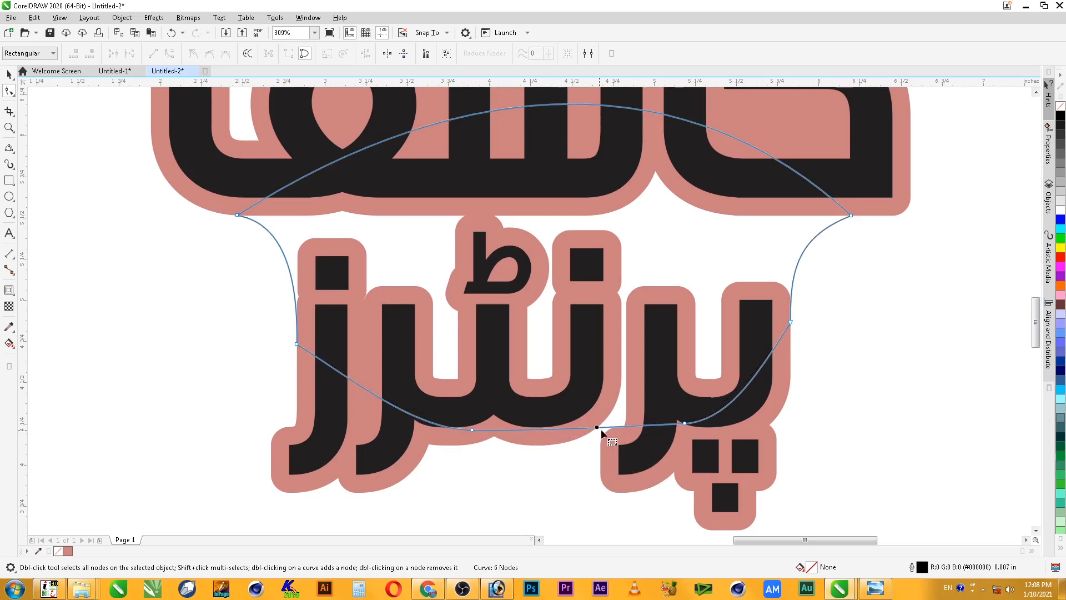
click(651, 436)
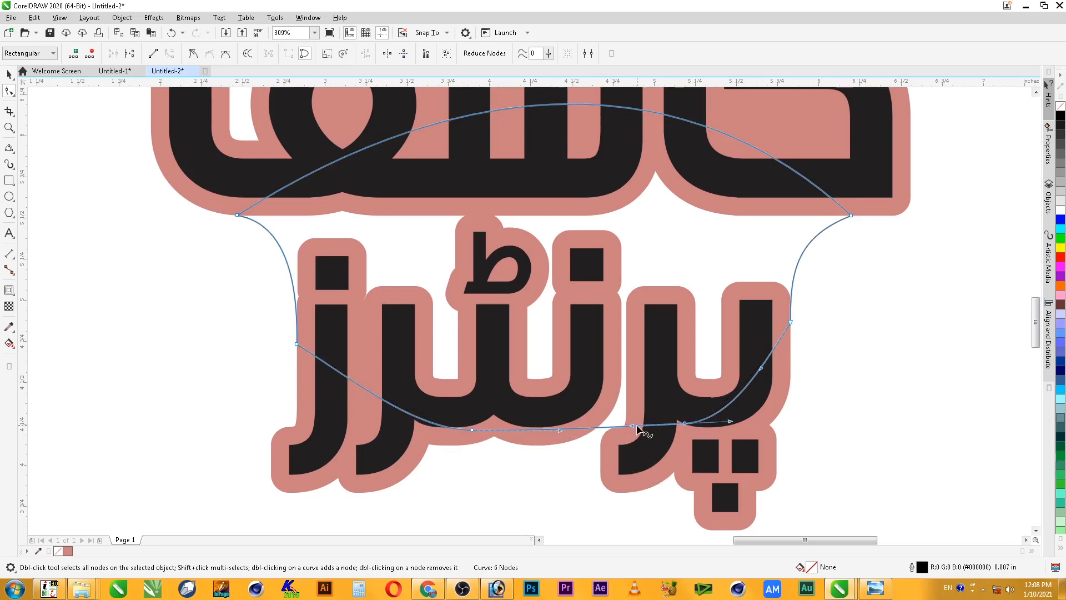
drag(633, 428, 546, 434)
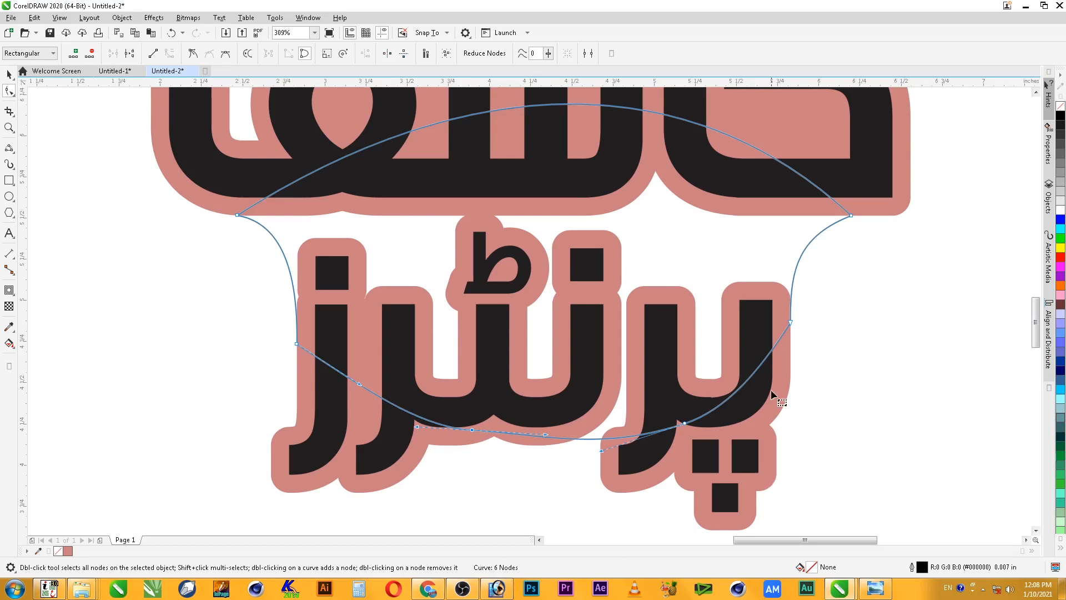
Weld the closed curve shape to the pink outline to fill the gap between the two words
key(space)
scroll(849, 342, down, 2)
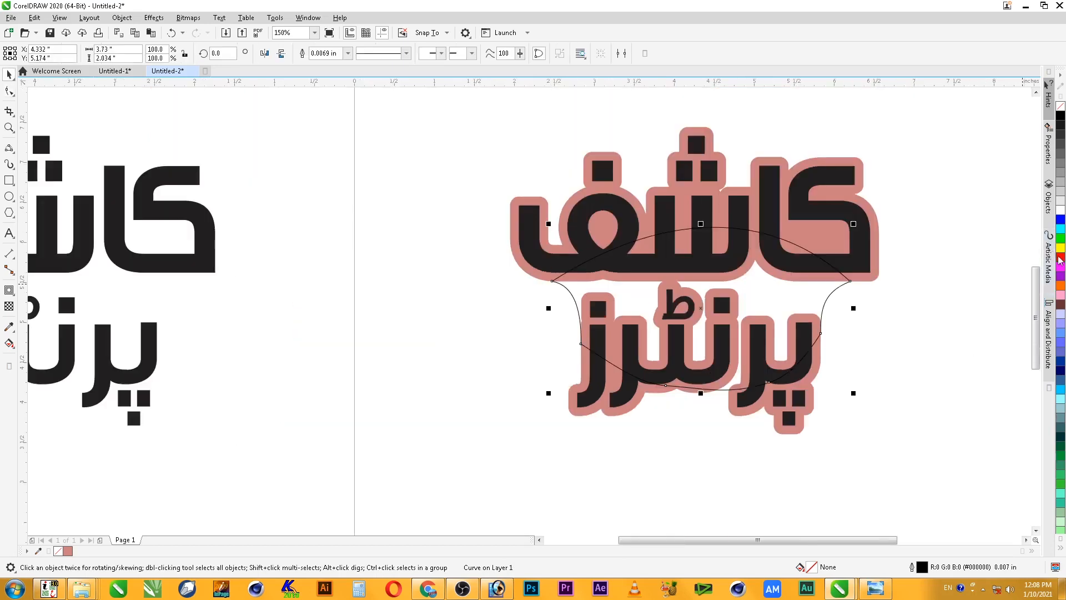
shift+click(876, 280)
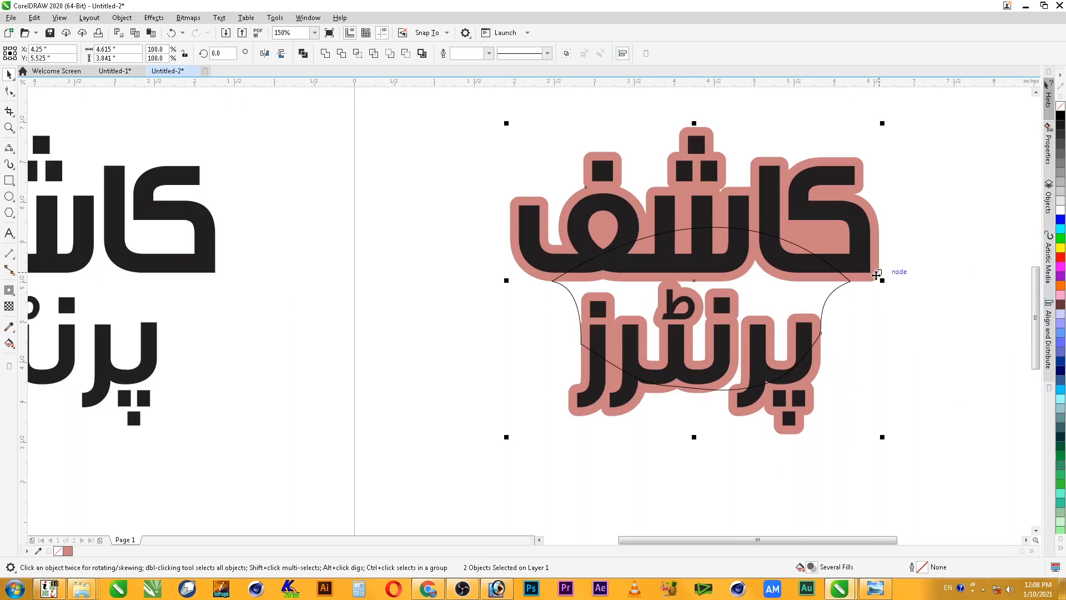
click(325, 52)
click(911, 331)
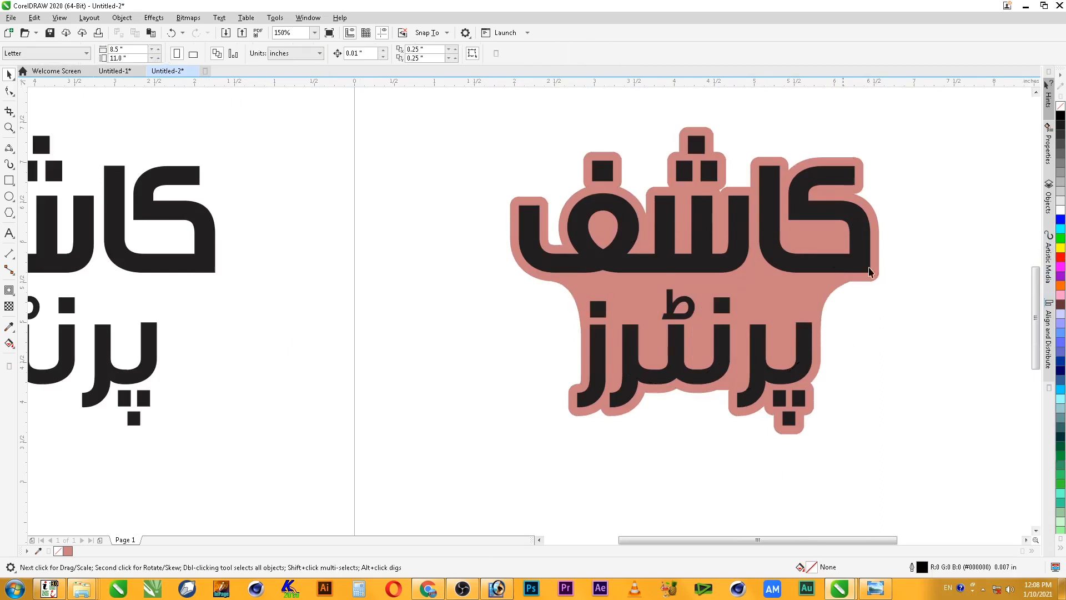
Add nodes to the pink outline where its right inward curve meets the upper word's bottom edge, refining the junction
scroll(657, 227, down, 2)
key(F2)
drag(493, 163, 797, 329)
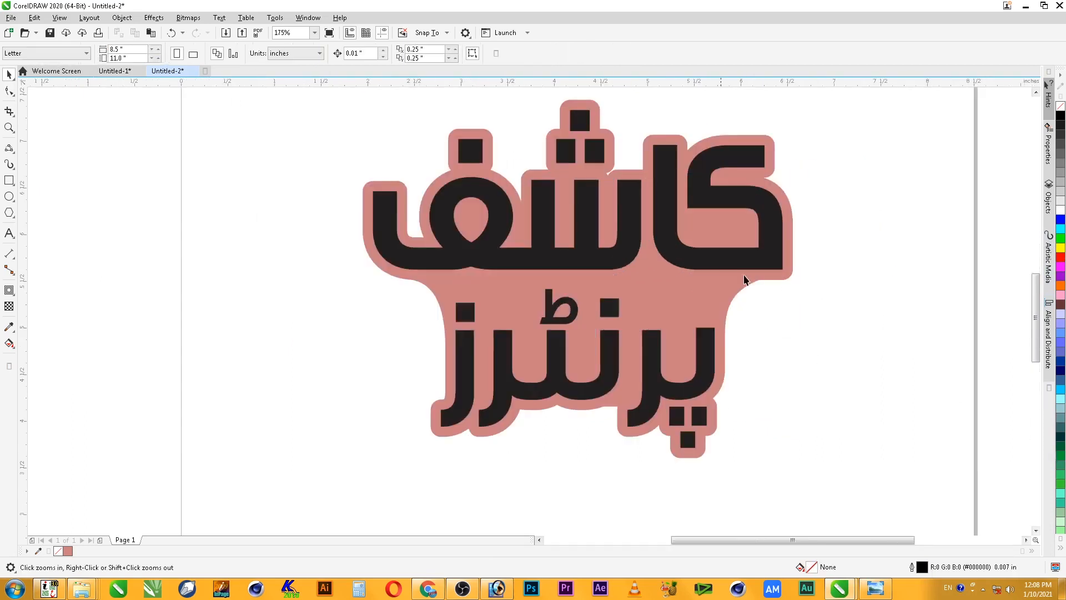
click(9, 90)
key(F2)
drag(855, 234, 364, 389)
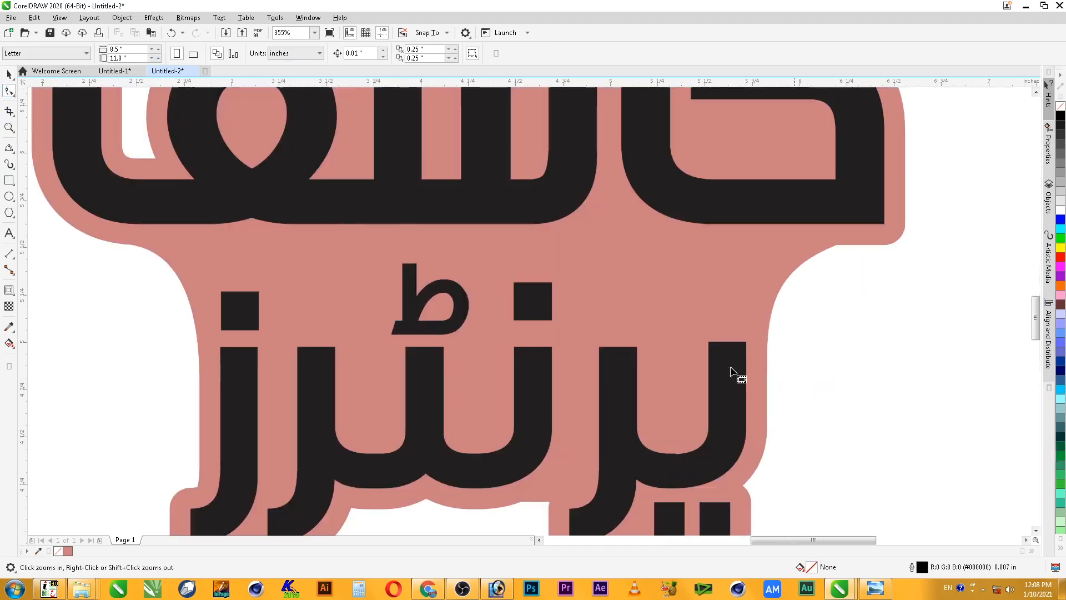
click(786, 277)
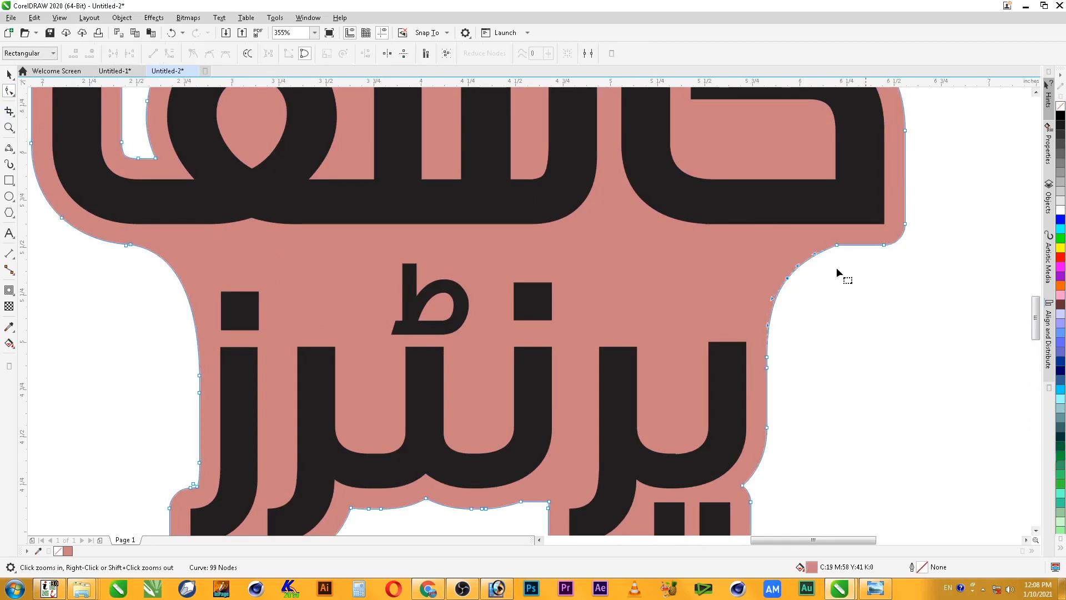
double_click(868, 245)
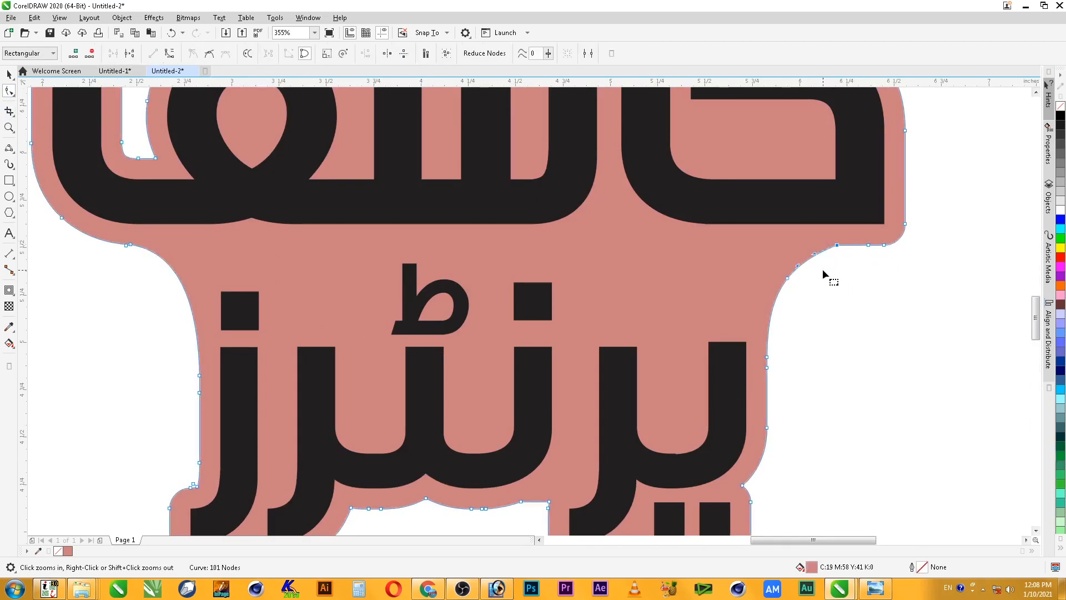
key(space)
click(852, 320)
scroll(801, 269, down, 2)
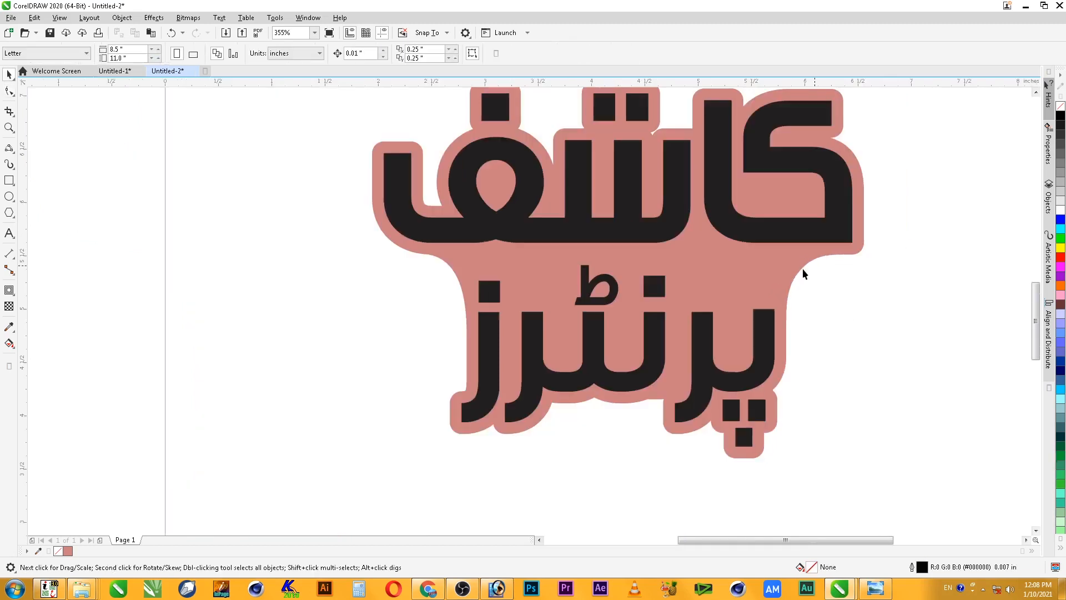
Examine the merged pink backing shape and the lettering of both words
scroll(888, 292, down, 1)
key(F2)
drag(928, 162, 607, 410)
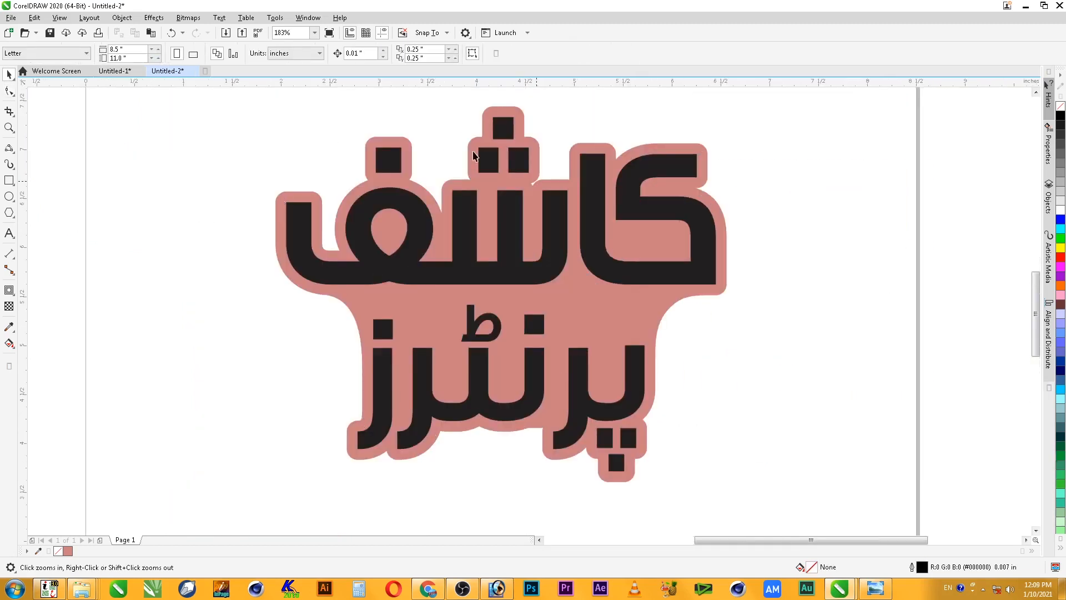
scroll(735, 365, down, 2)
key(F2)
mouse_move(368, 189)
mouse_down()
mouse_move(805, 422)
mouse_move(811, 452)
mouse_up()
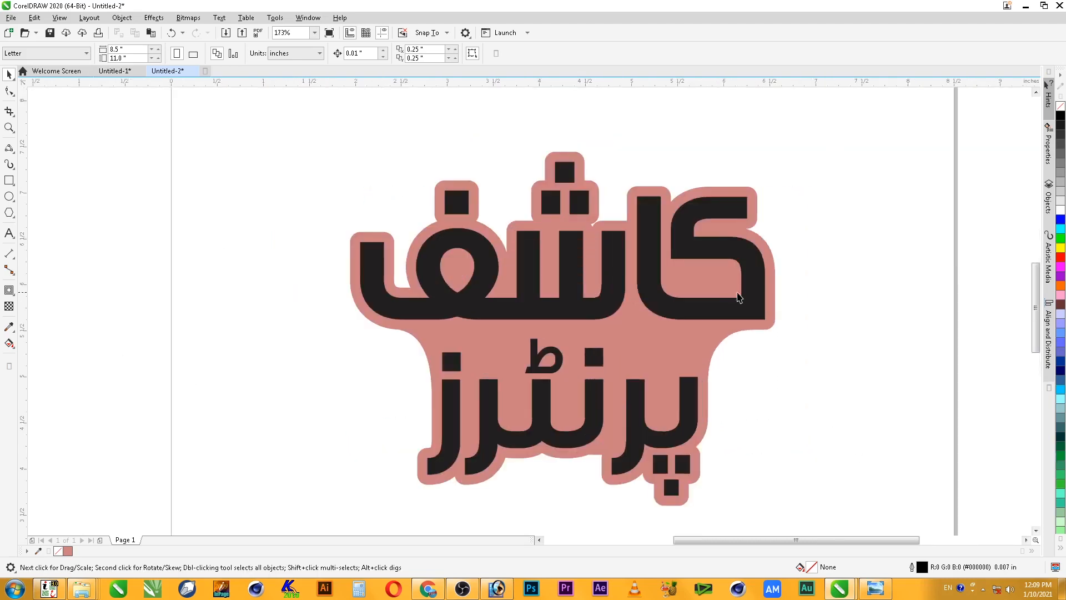
click(709, 314)
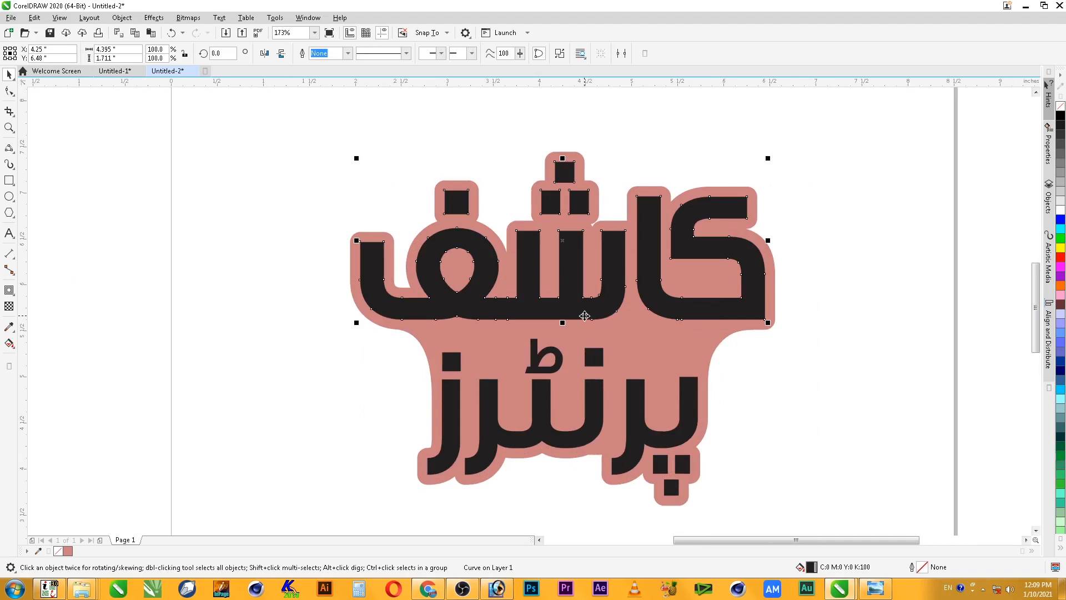
drag(866, 151, 408, 494)
click(767, 407)
click(658, 361)
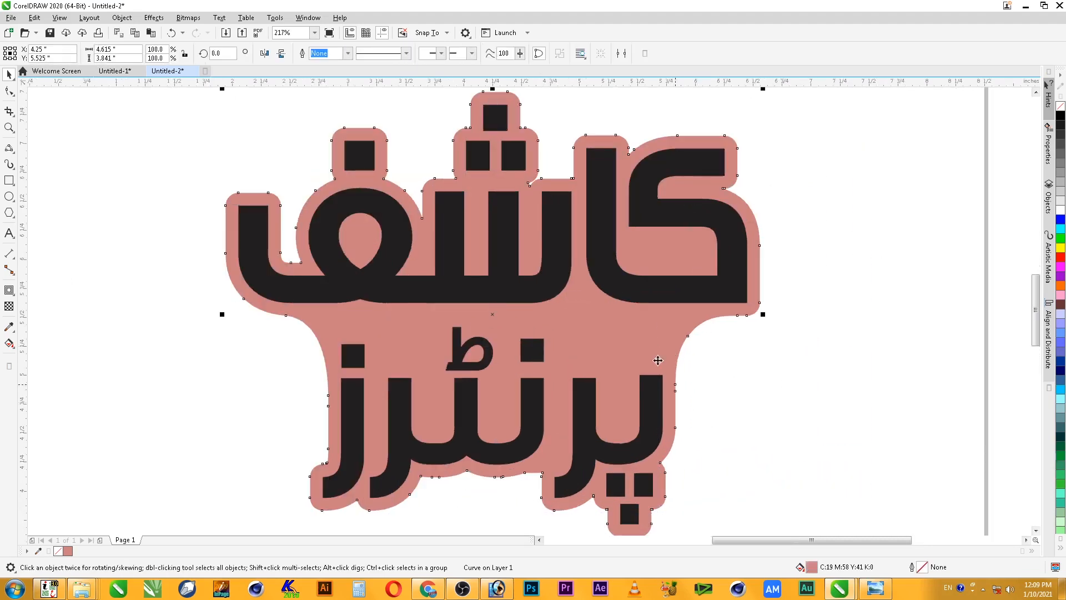
click(704, 292)
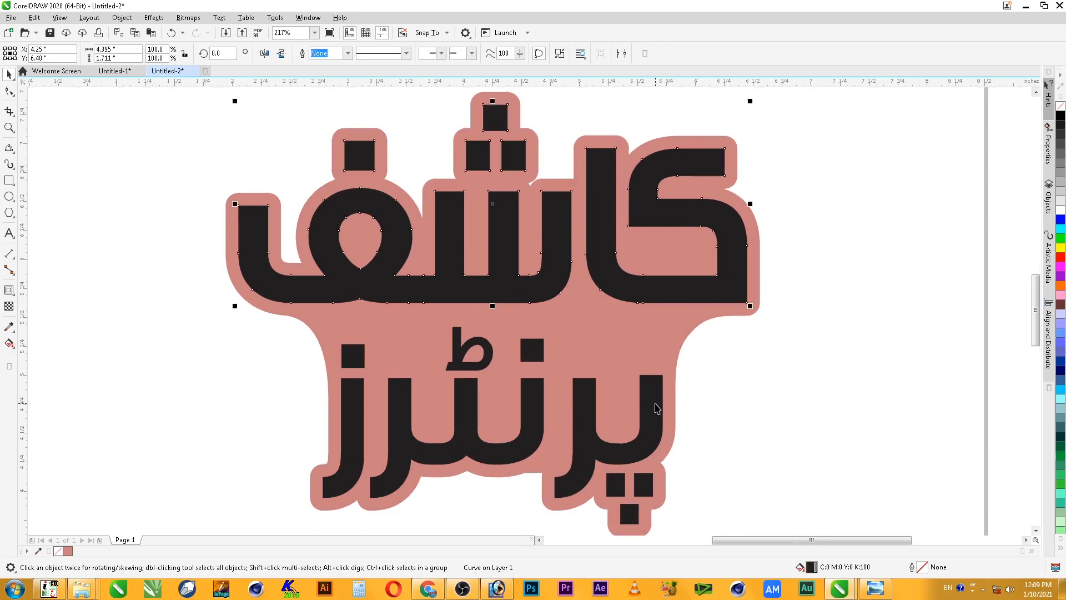
Recolour the pink backing shape with a dark maroon uniform fill of C42 M98 Y83 K66
click(671, 348)
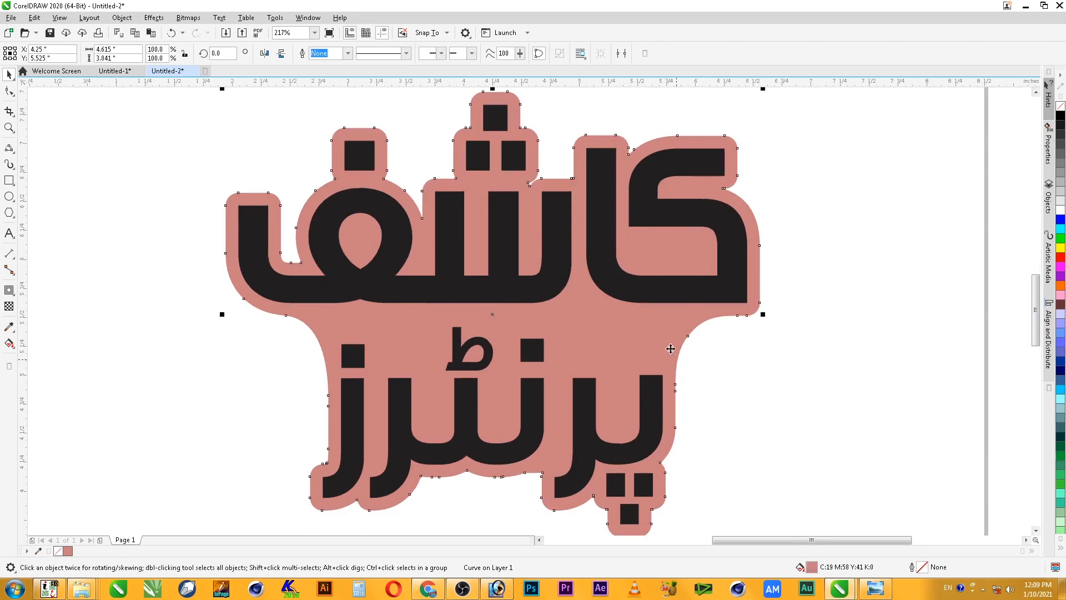
double_click(811, 567)
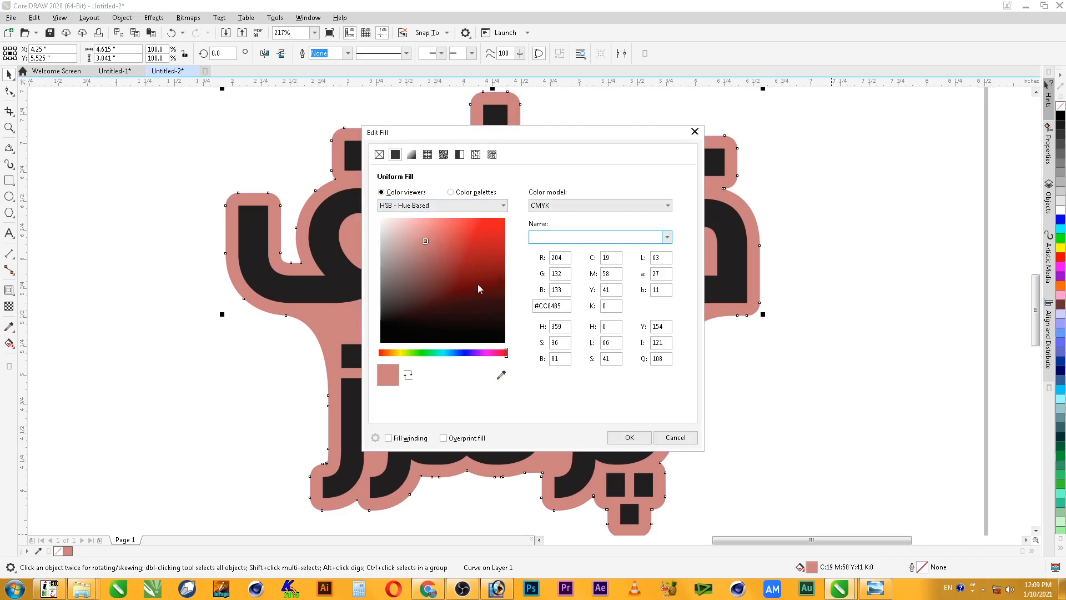
click(505, 298)
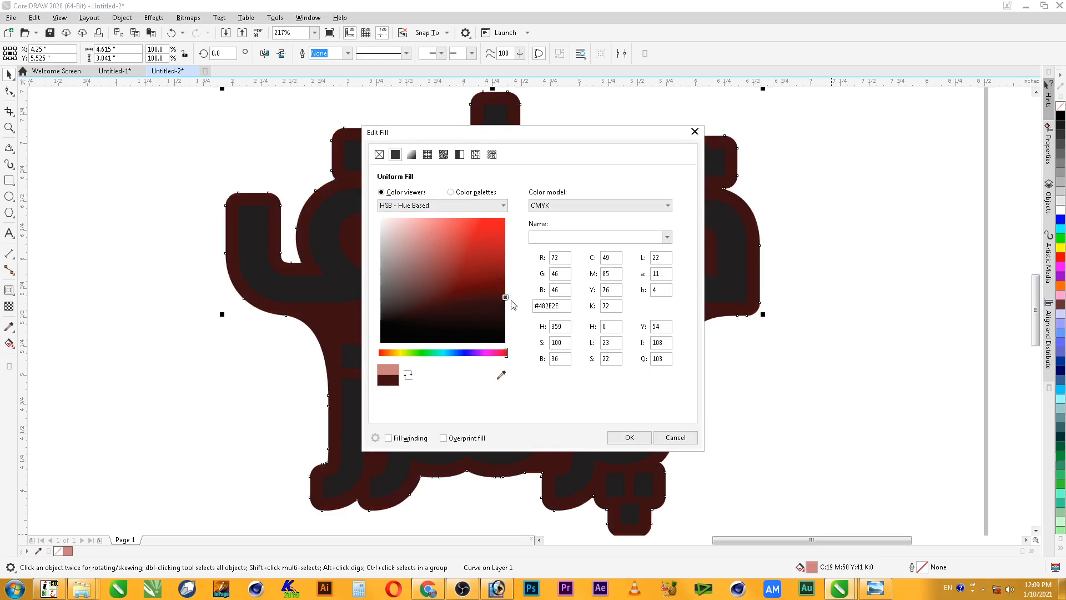
mouse_move(506, 305)
mouse_down()
mouse_move(524, 291)
mouse_move(499, 298)
mouse_up()
click(629, 437)
click(807, 367)
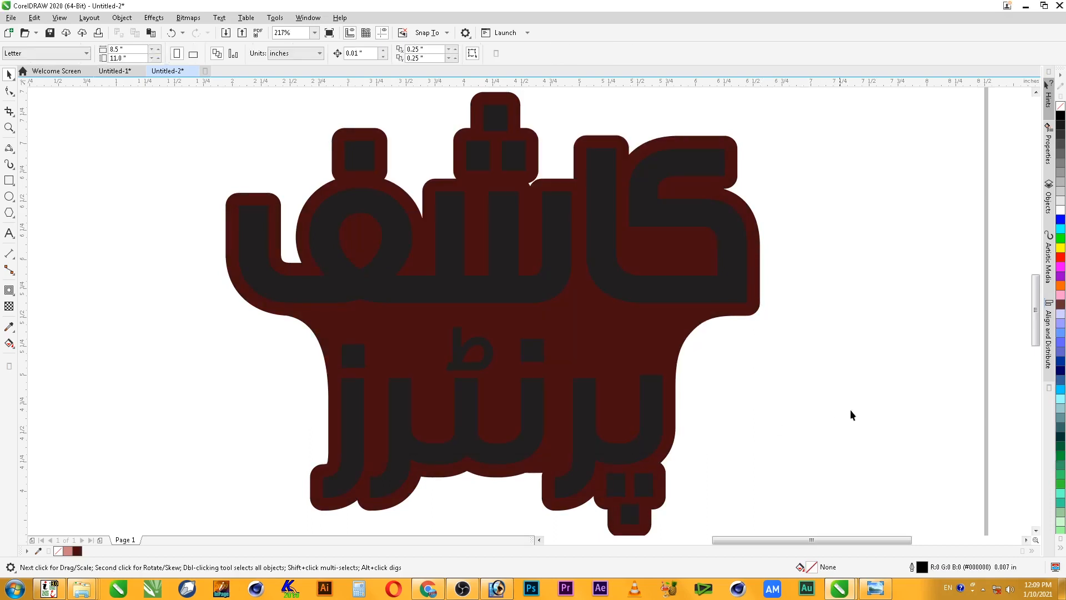
Adjust the backing shape's uniform fill to a darker maroon, C47 M85 Y77 K71
click(684, 330)
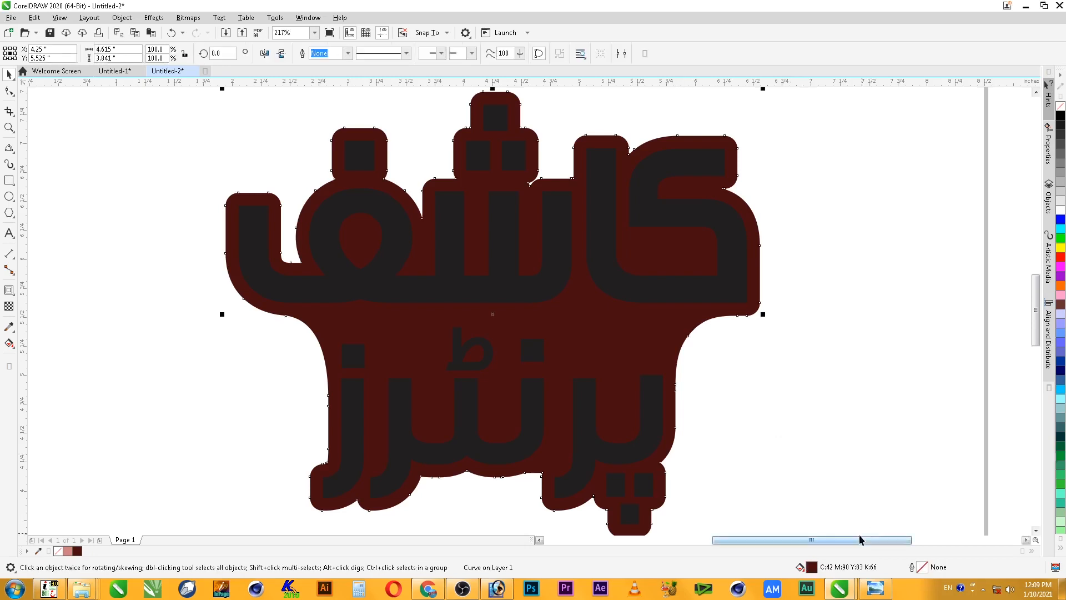
double_click(811, 566)
click(498, 299)
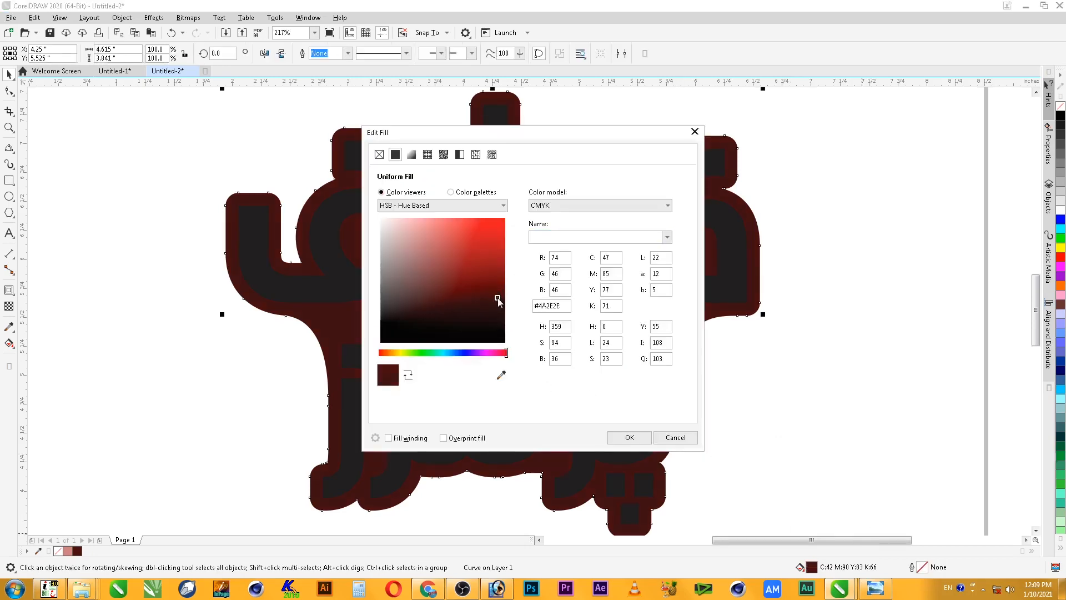
click(630, 438)
Fill both the upper and lower words with white
click(685, 295)
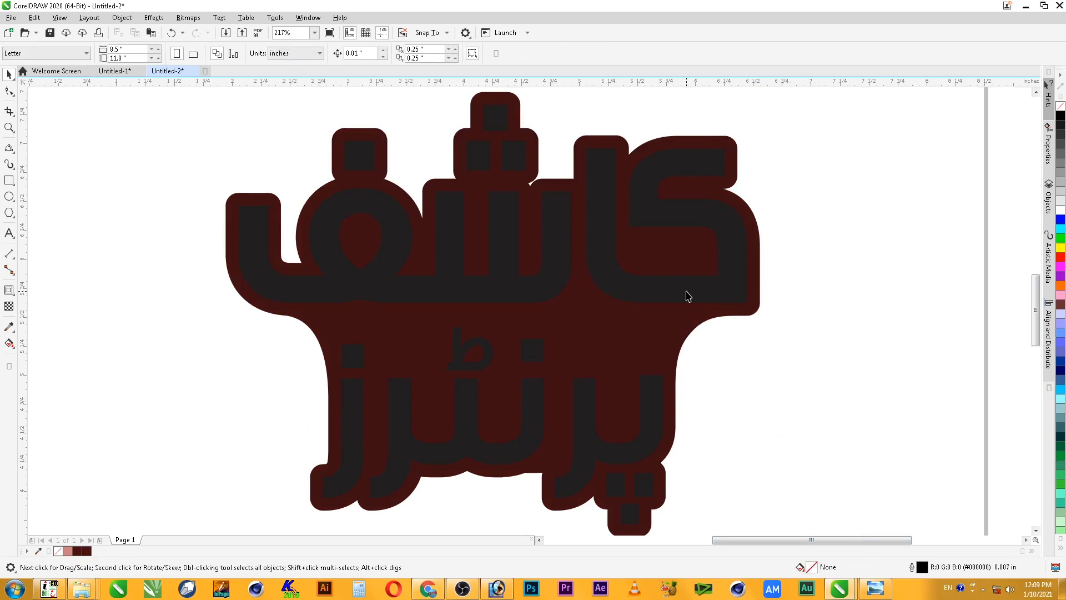
shift+click(635, 460)
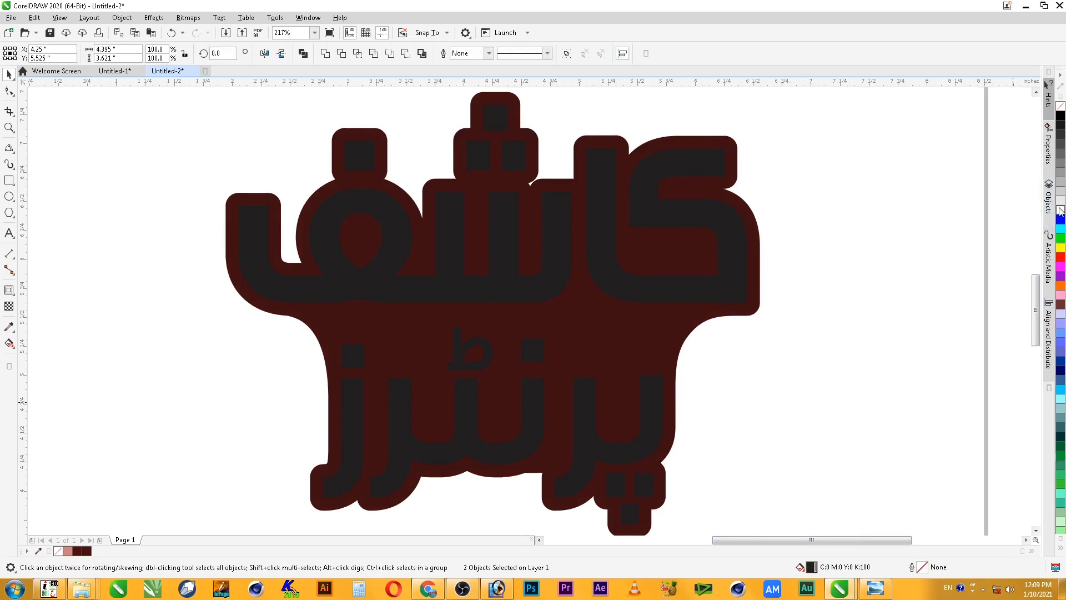
click(1060, 211)
click(897, 234)
Draw a 3-point curve about 0.14 by 0.16 in, bridging the notch beside the upper word's three-dot cluster
scroll(891, 249, down, 2)
key(F2)
drag(562, 151, 881, 426)
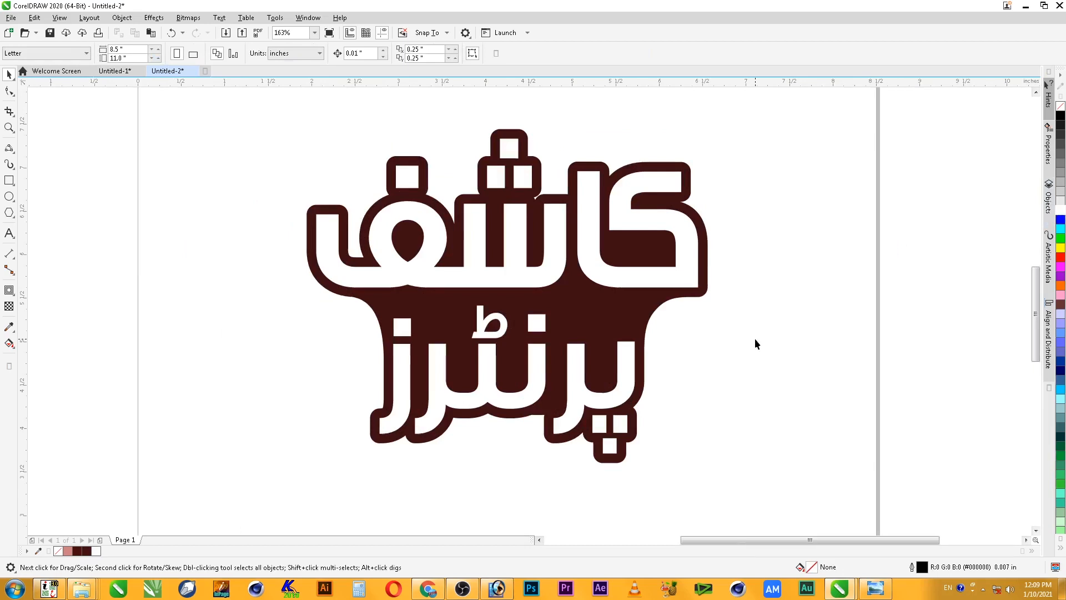
key(F2)
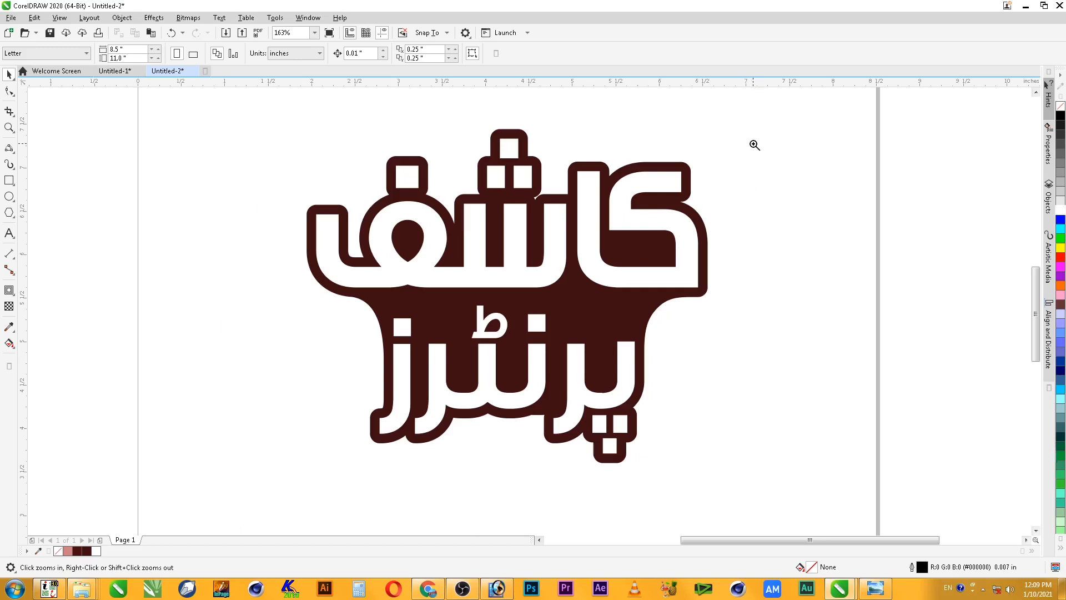
drag(760, 121, 267, 355)
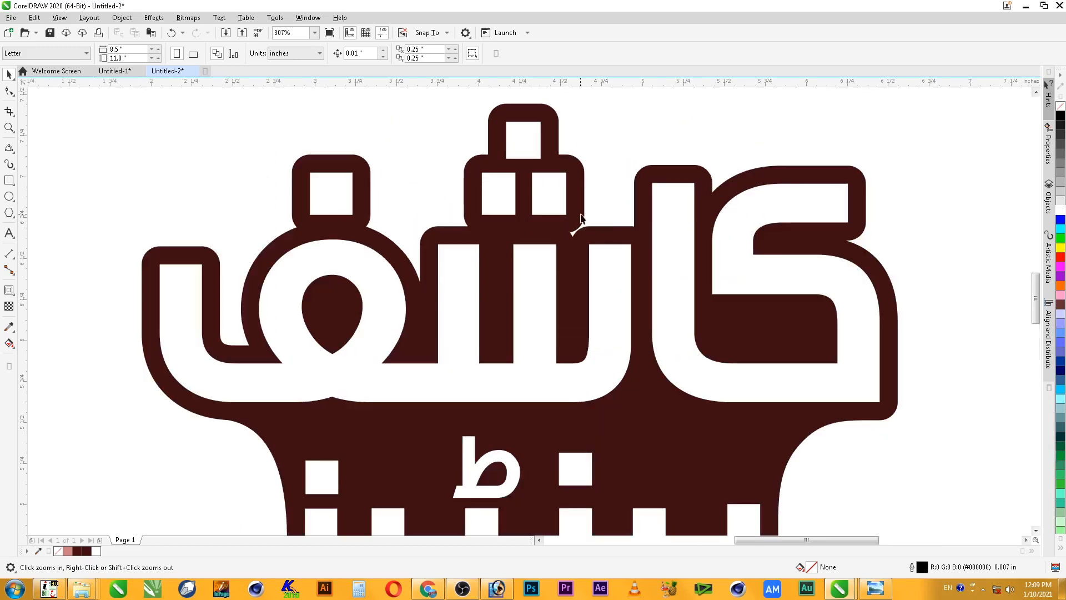
drag(429, 179, 702, 298)
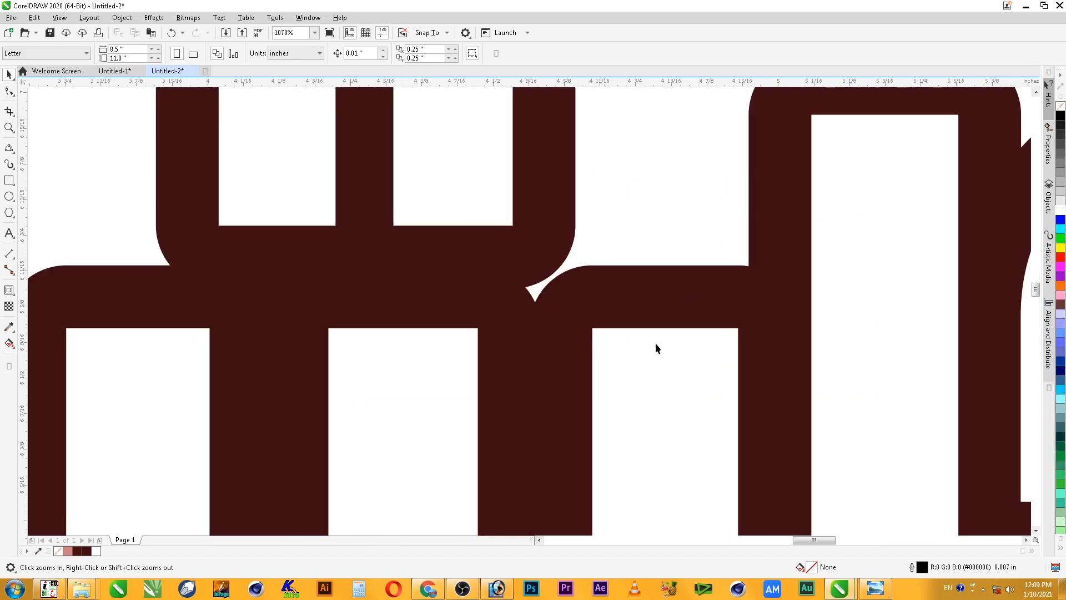
click(11, 149)
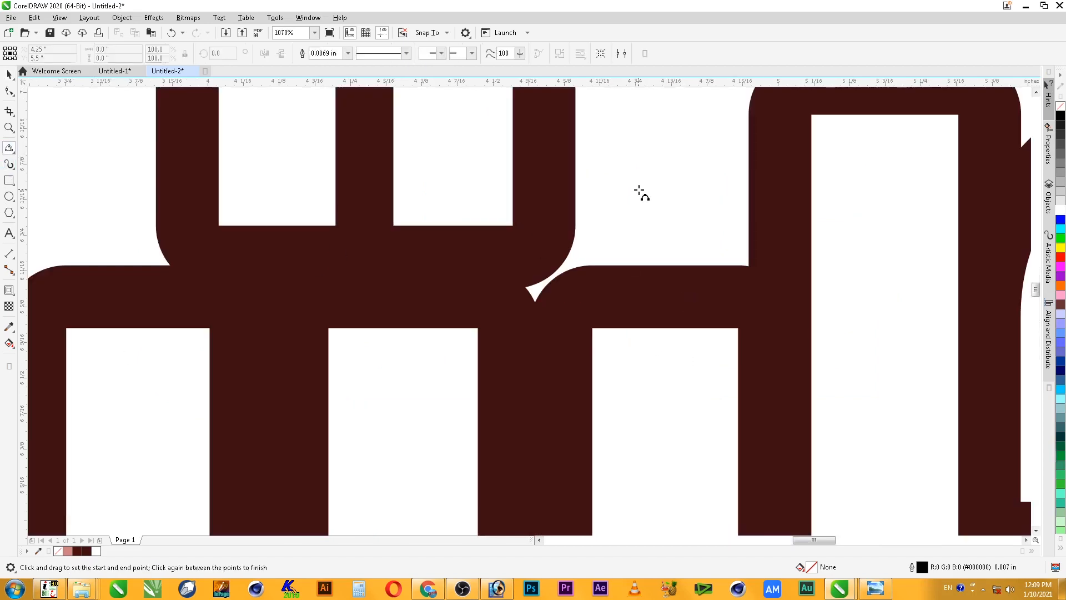
drag(575, 177, 655, 265)
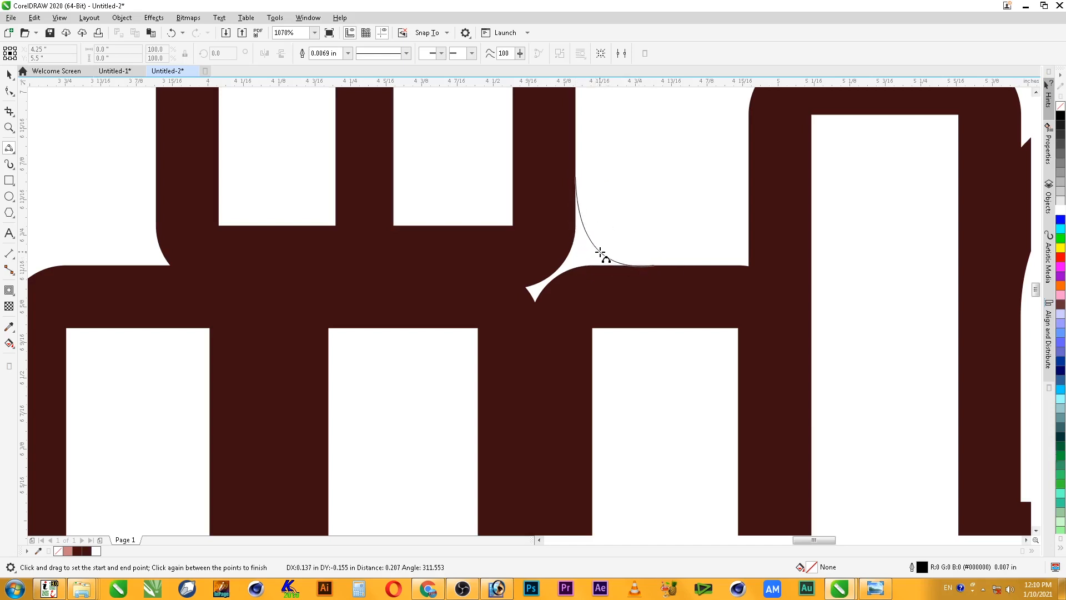
click(597, 253)
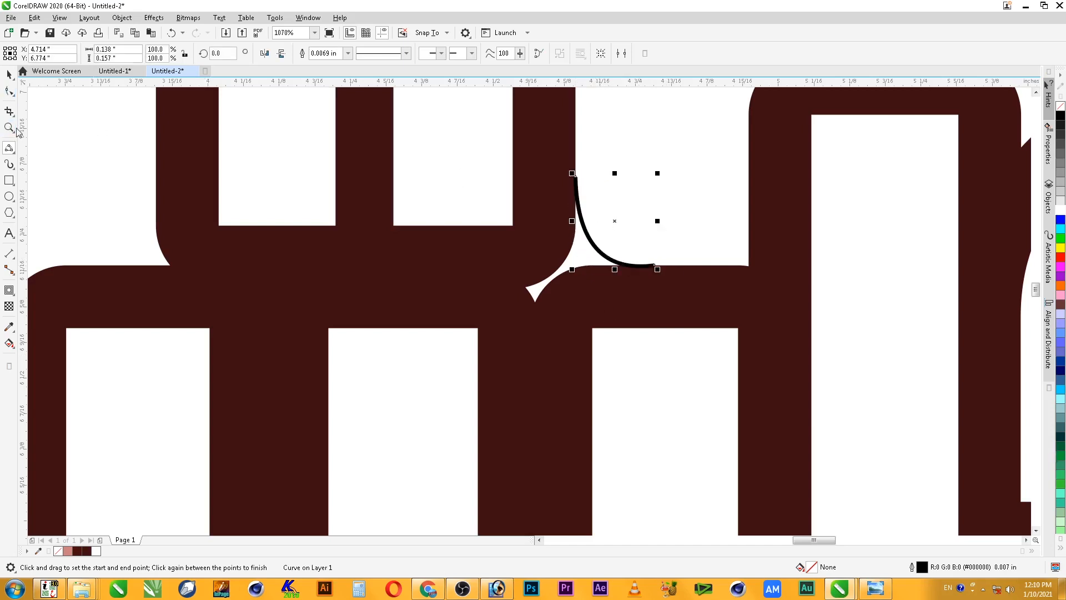
Draw a Freehand line from the arc's upper end through the maroon backing around to its lower end
click(10, 148)
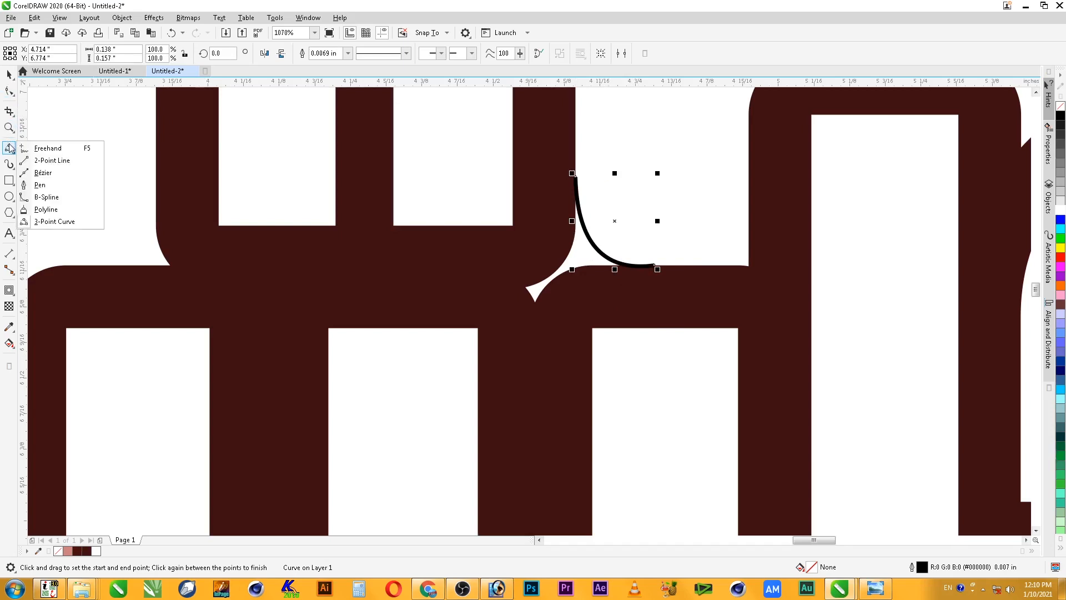
click(48, 148)
mouse_move(574, 177)
mouse_down()
mouse_move(479, 330)
mouse_move(641, 328)
mouse_move(655, 269)
mouse_up()
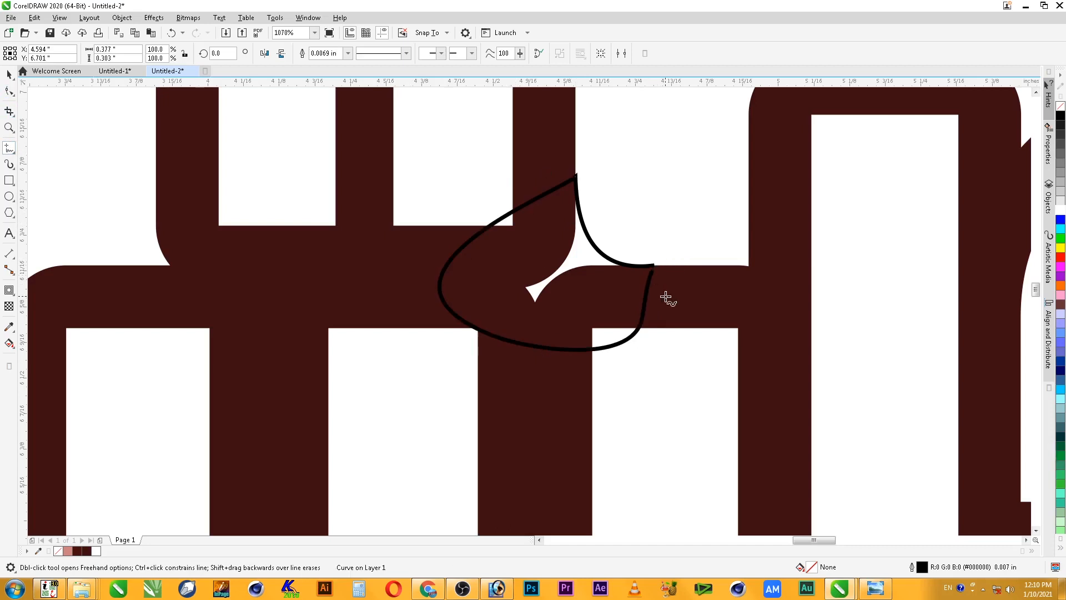
Try to weld the notch-filling curve to the maroon backing shape, then undo the weld
key(space)
shift+click(707, 300)
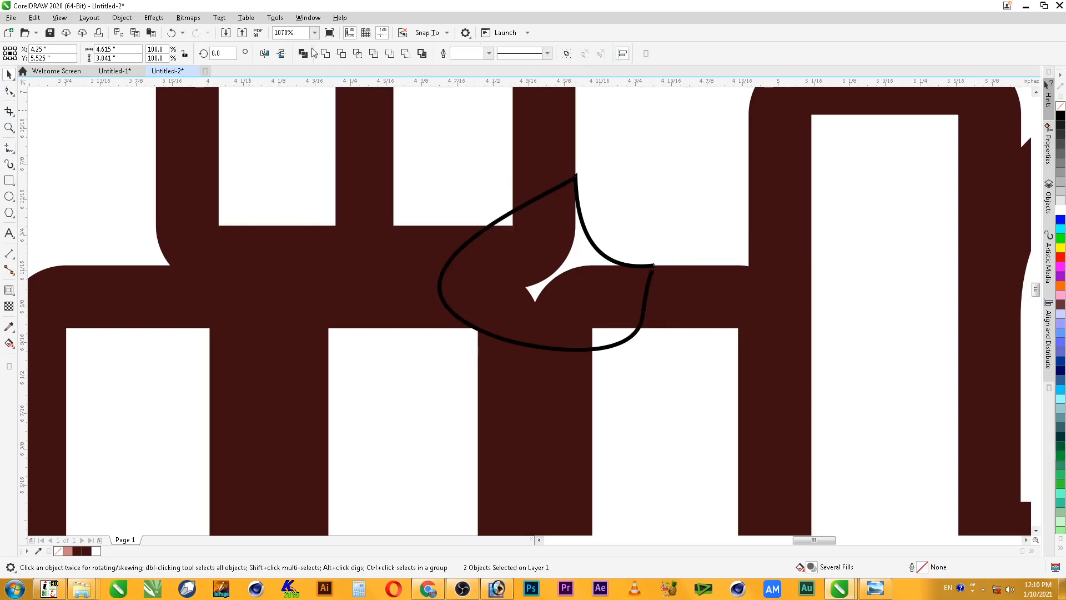
click(324, 53)
key(ctrl+z)
click(664, 208)
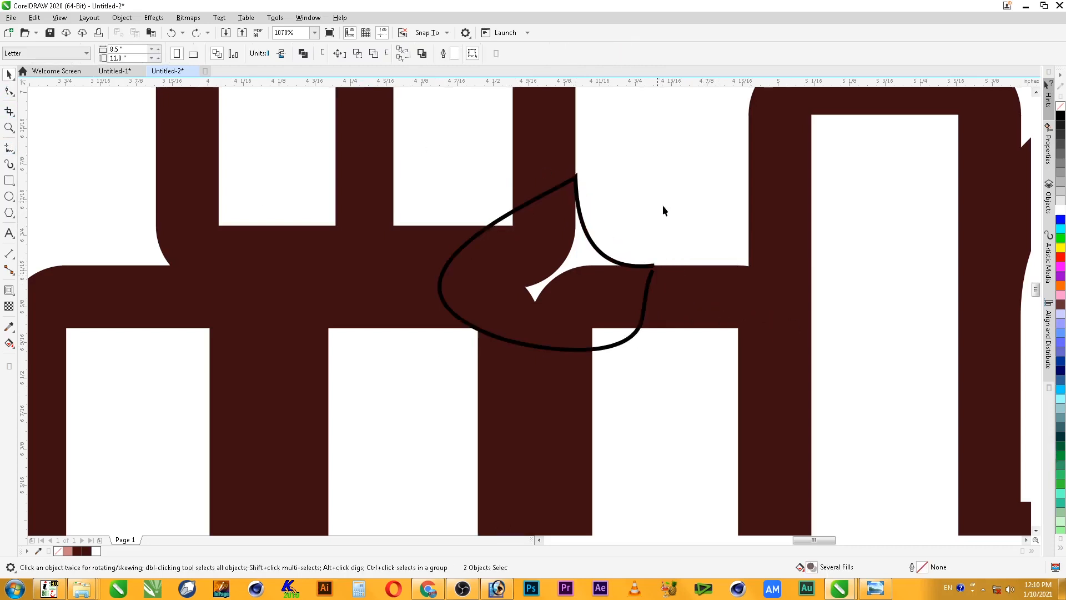
Close the notch-filling curve where its two ends meet
click(627, 267)
click(538, 54)
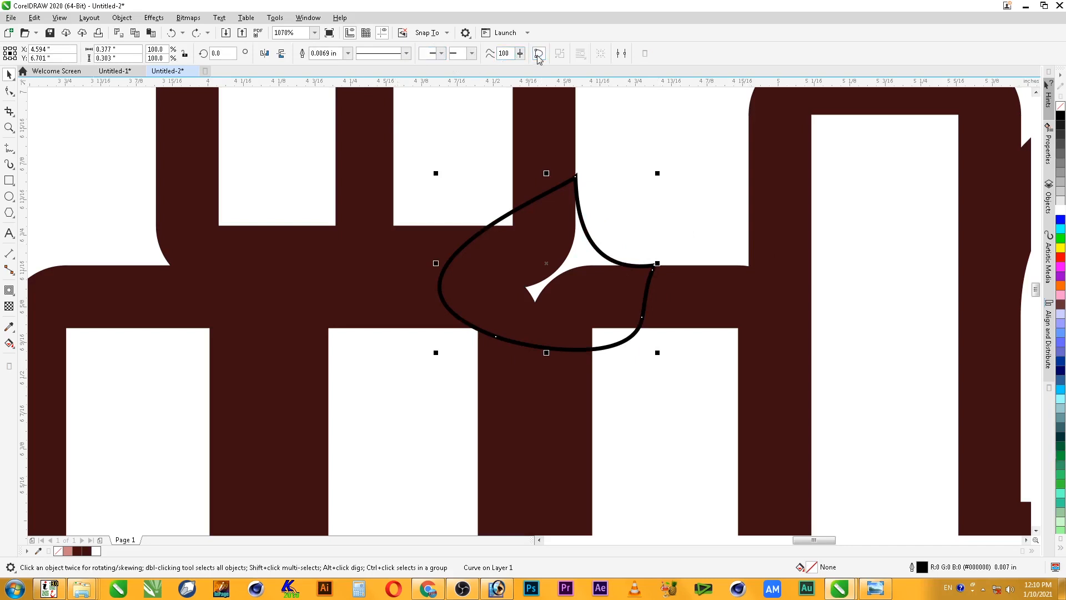
click(654, 184)
Weld the closed curve to the maroon backing shape to fill the notch beside the three-dot cluster
click(647, 271)
shift+click(678, 286)
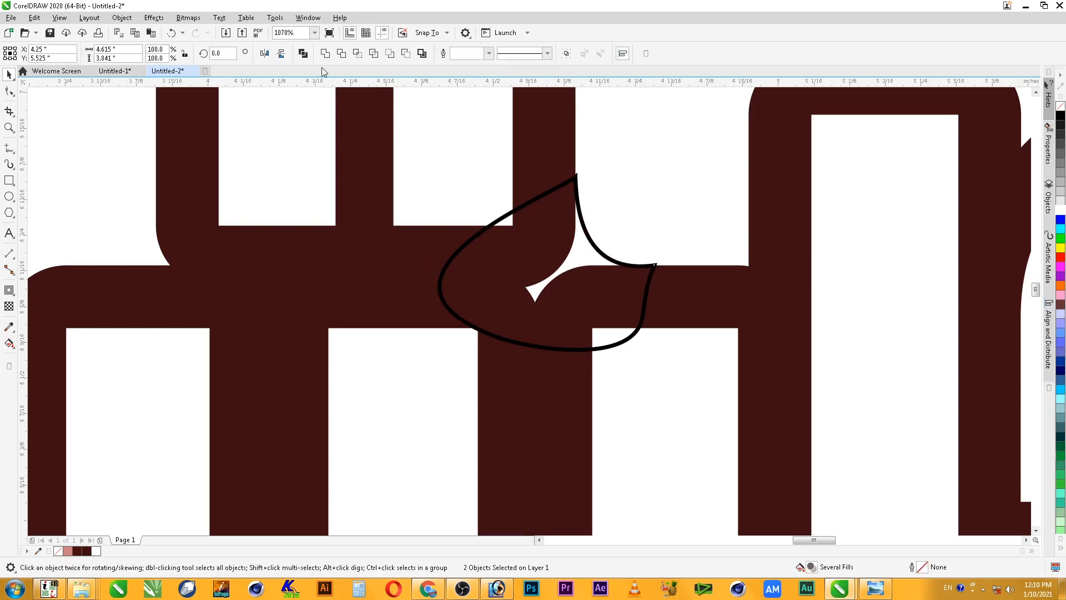
click(325, 54)
click(642, 162)
Review the whole logo and the upper word with the filled notch
scroll(590, 294, down, 6)
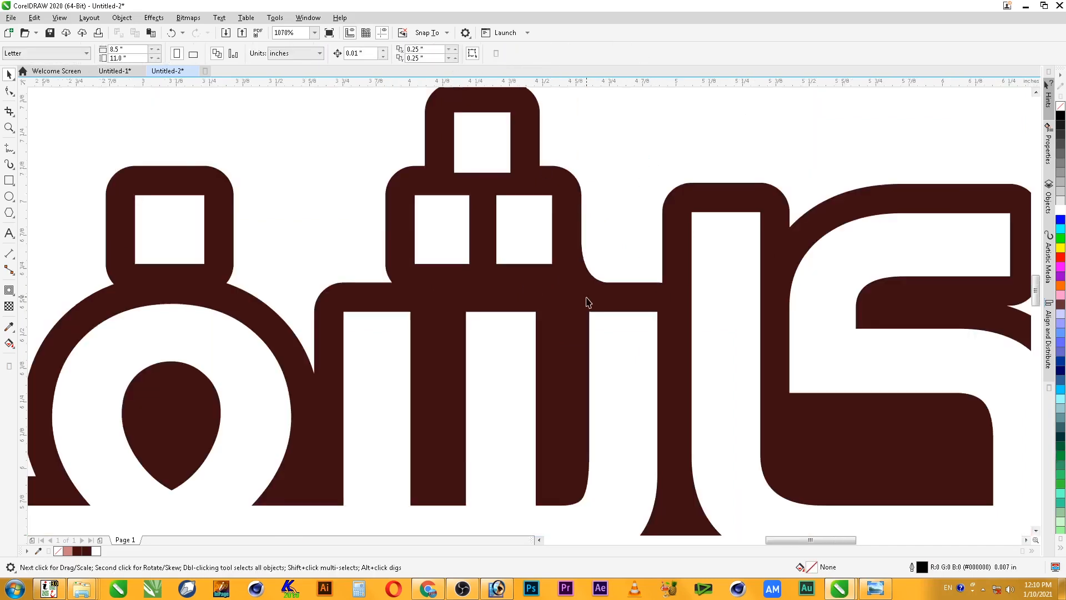
key(F3)
key(F2)
drag(310, 221, 816, 554)
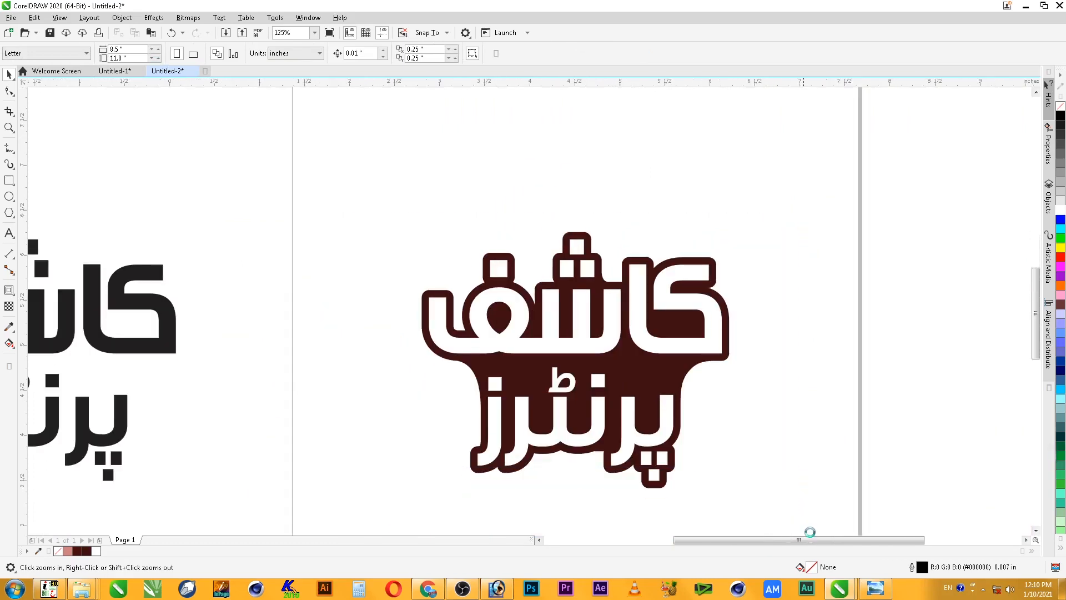
click(738, 281)
key(F2)
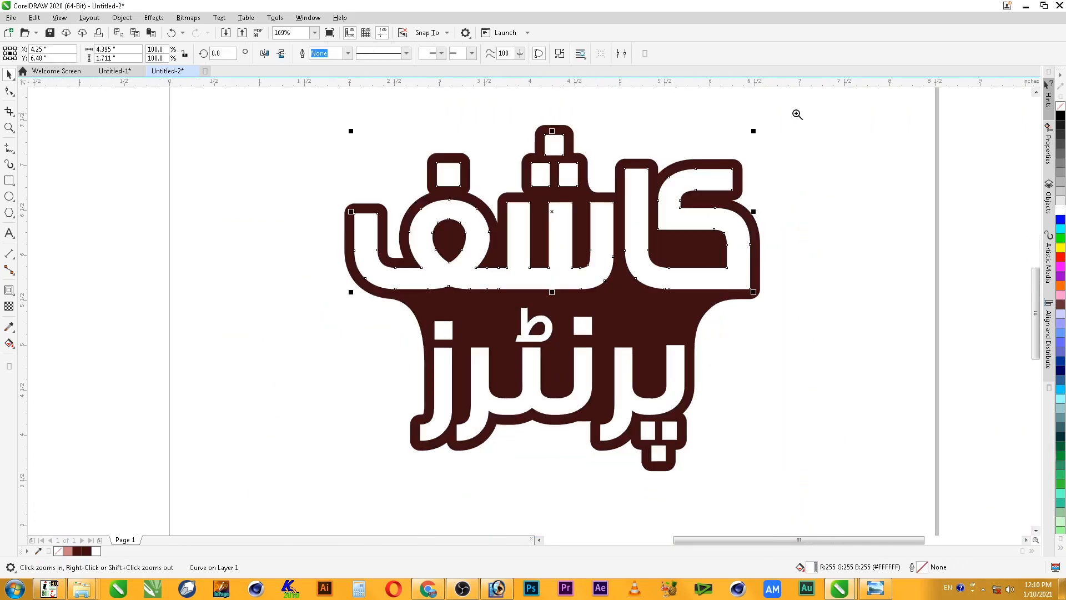
drag(808, 117, 307, 330)
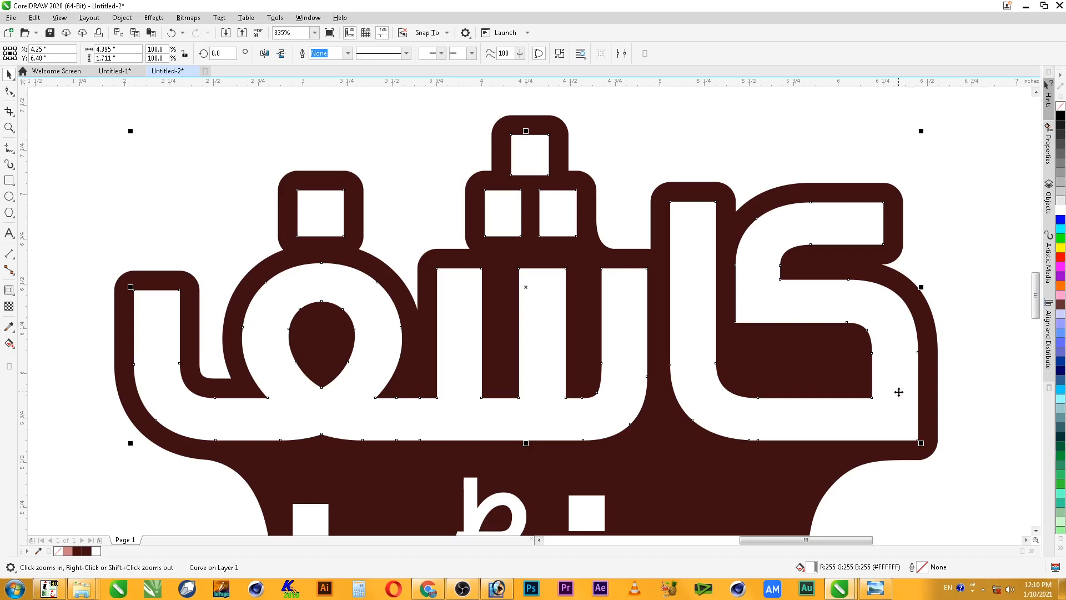
Inspect the upper word's first two letters and their surrounding maroon outline up close
click(966, 396)
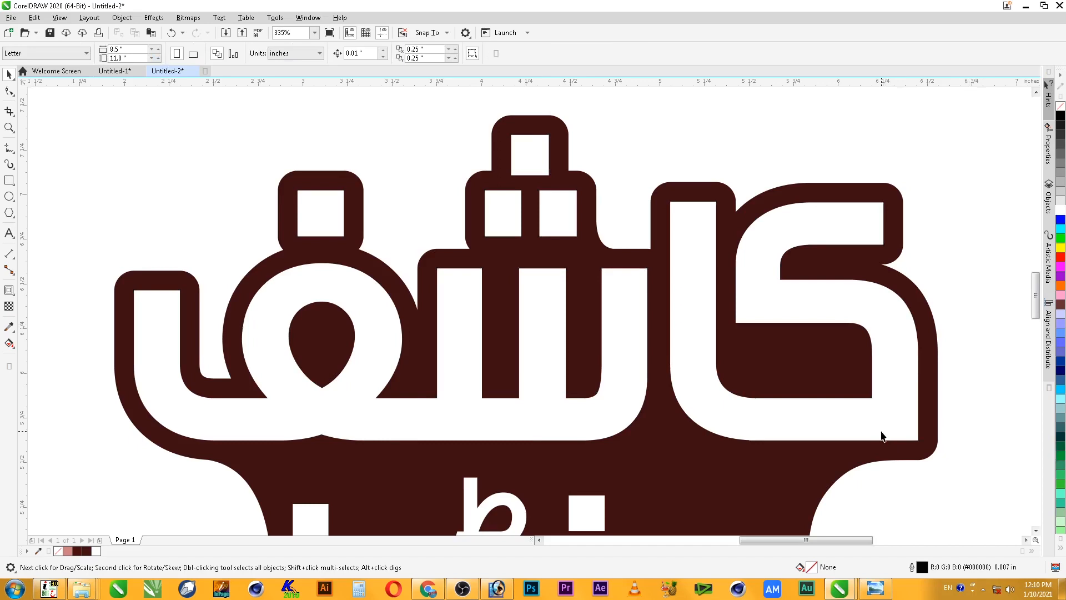
scroll(881, 431, down, 1)
key(F2)
drag(847, 175, 480, 428)
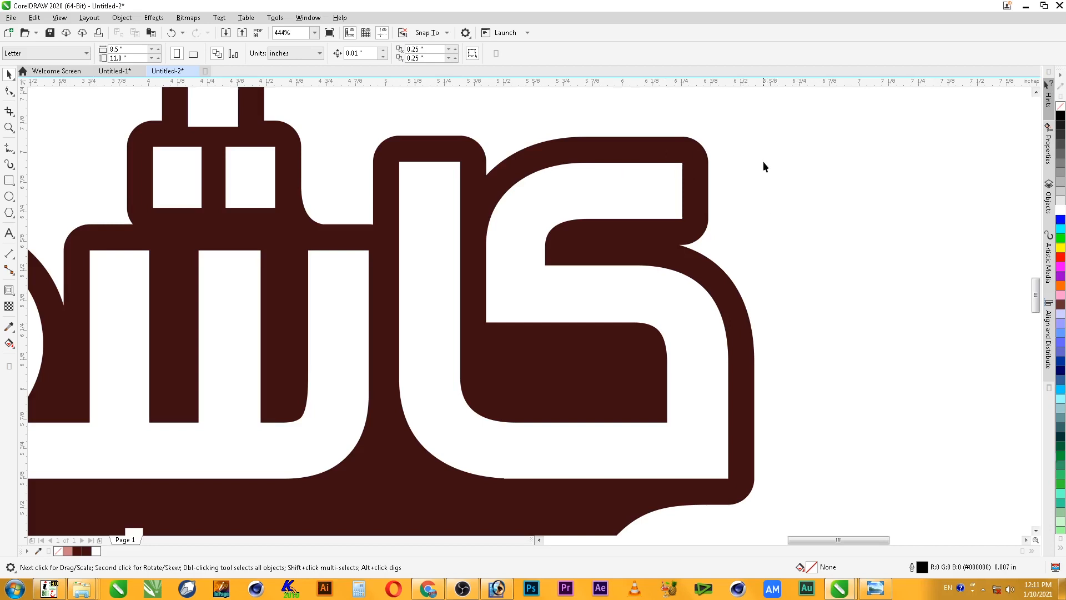
click(604, 189)
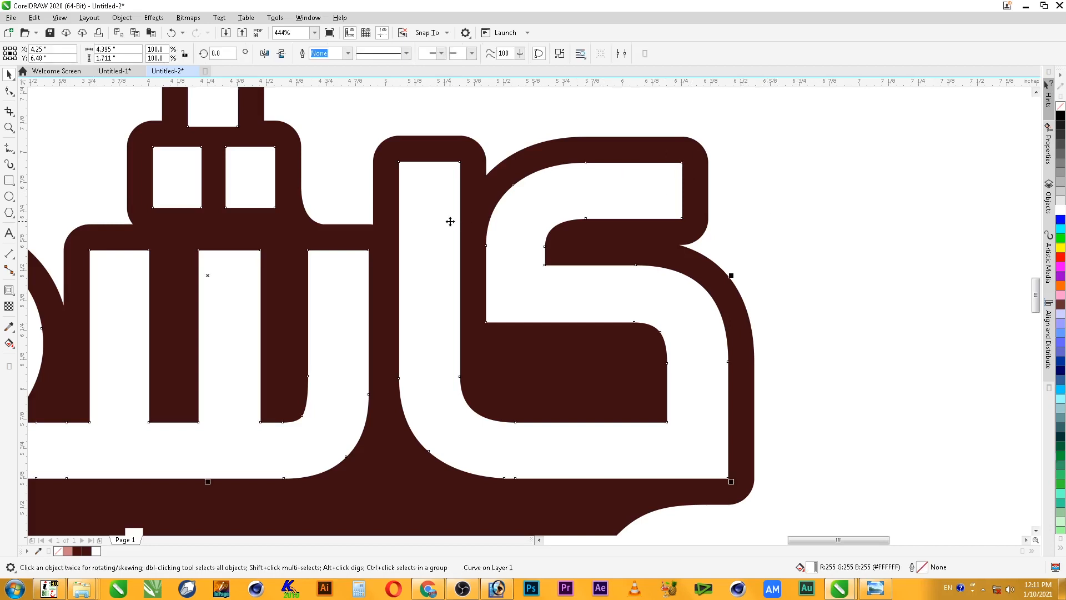
scroll(633, 211, down, 2)
key(F2)
drag(724, 145, 459, 360)
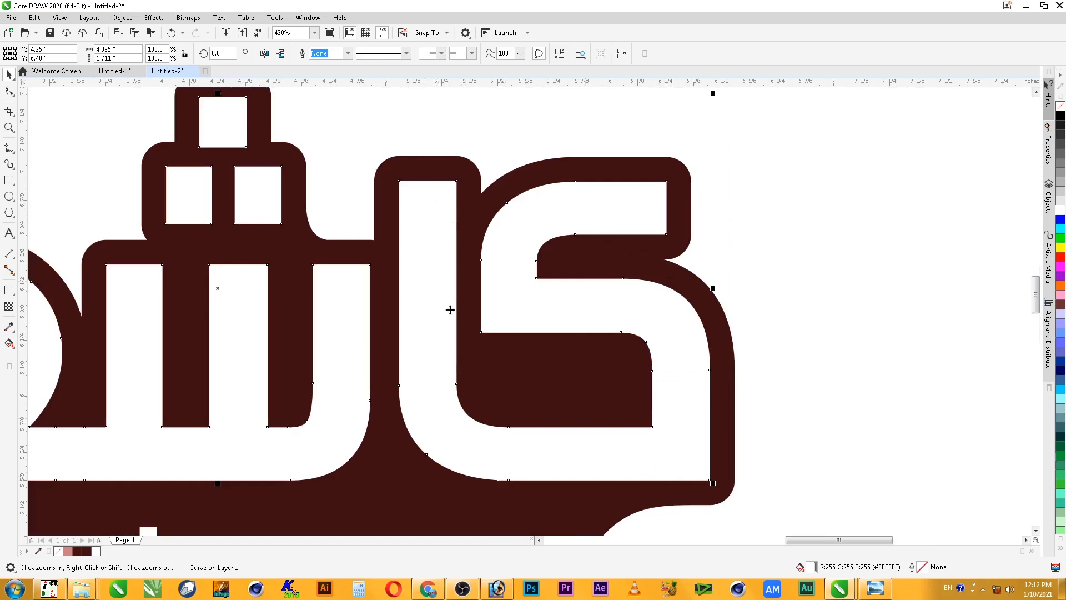
key(F2)
drag(776, 129, 353, 475)
click(757, 395)
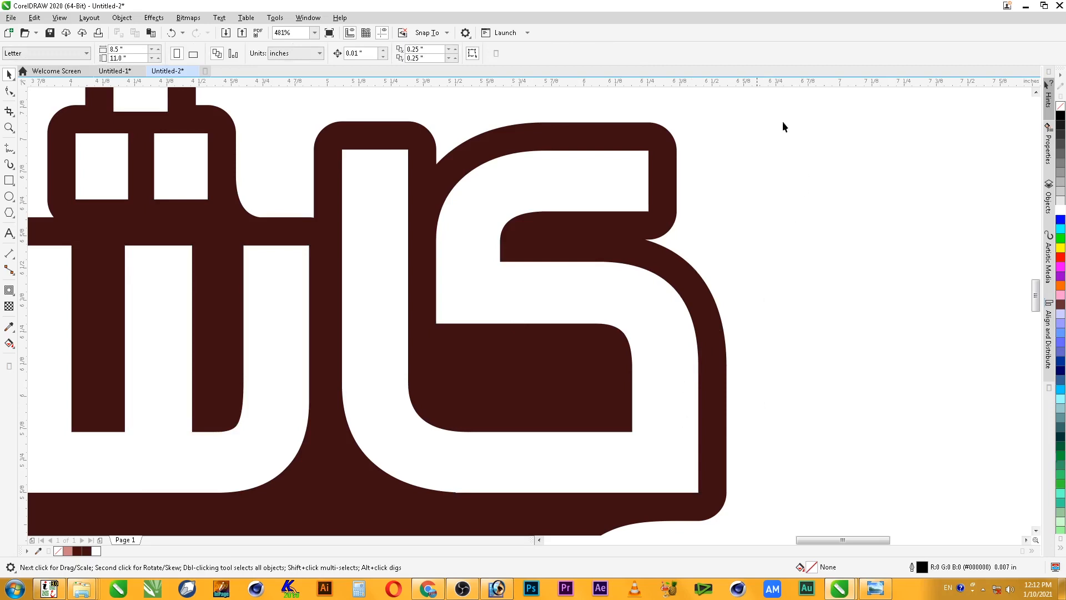
Draw a rectangle about 0.35 by 0.33 inches across the first letter's middle horizontal stroke, starting at its inner corner
key(F2)
drag(788, 119, 289, 377)
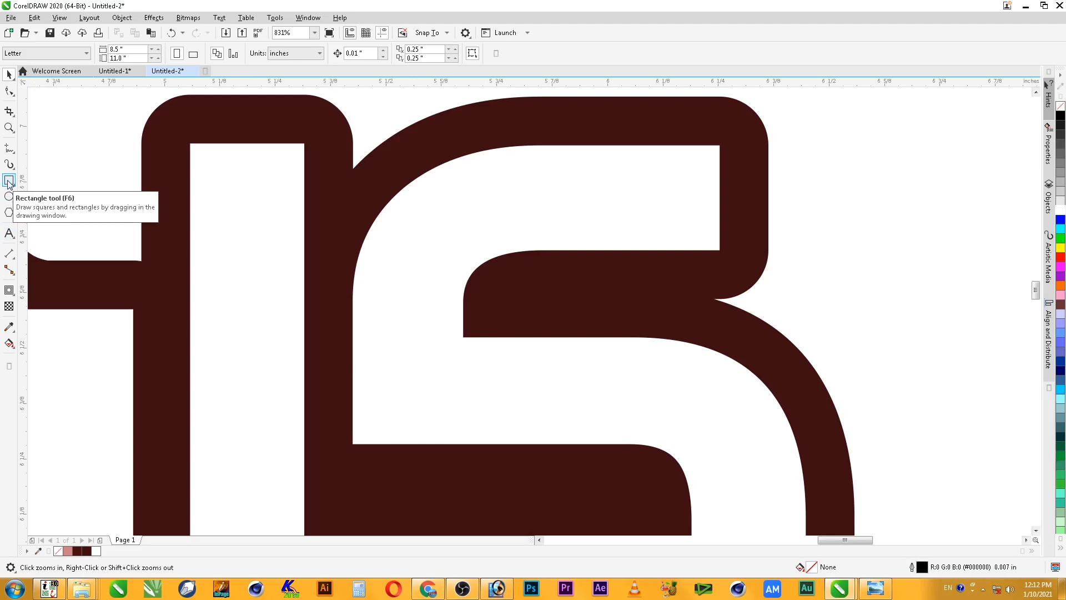
click(9, 150)
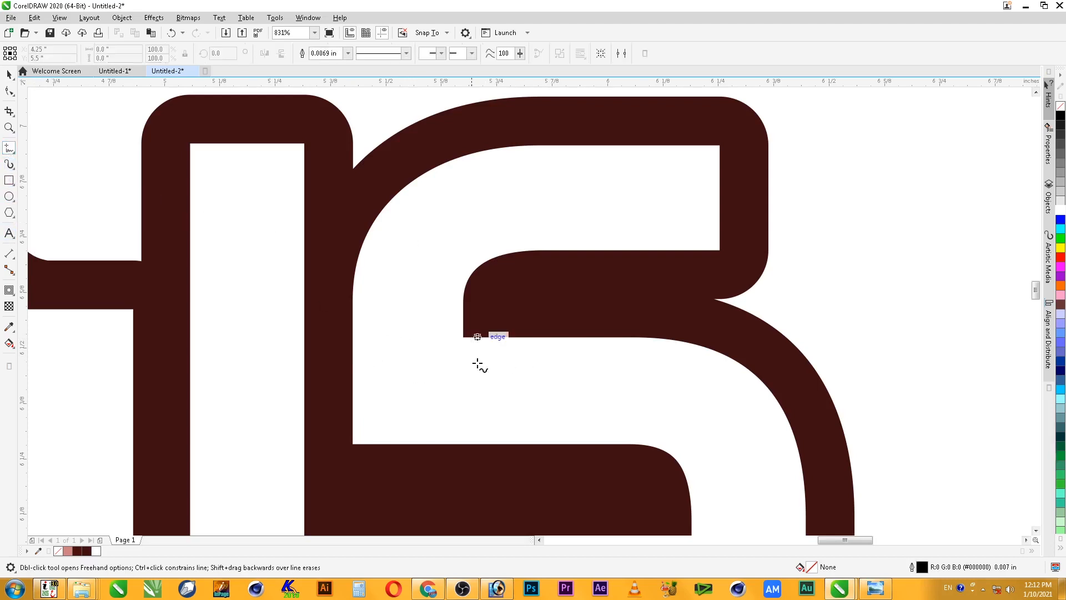
click(10, 180)
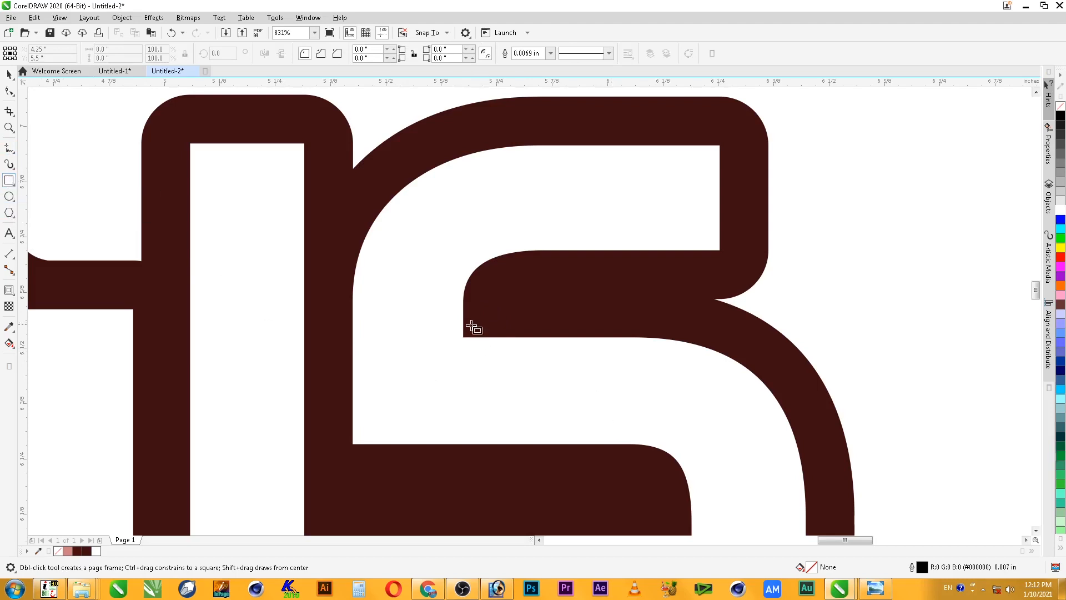
drag(463, 321, 620, 466)
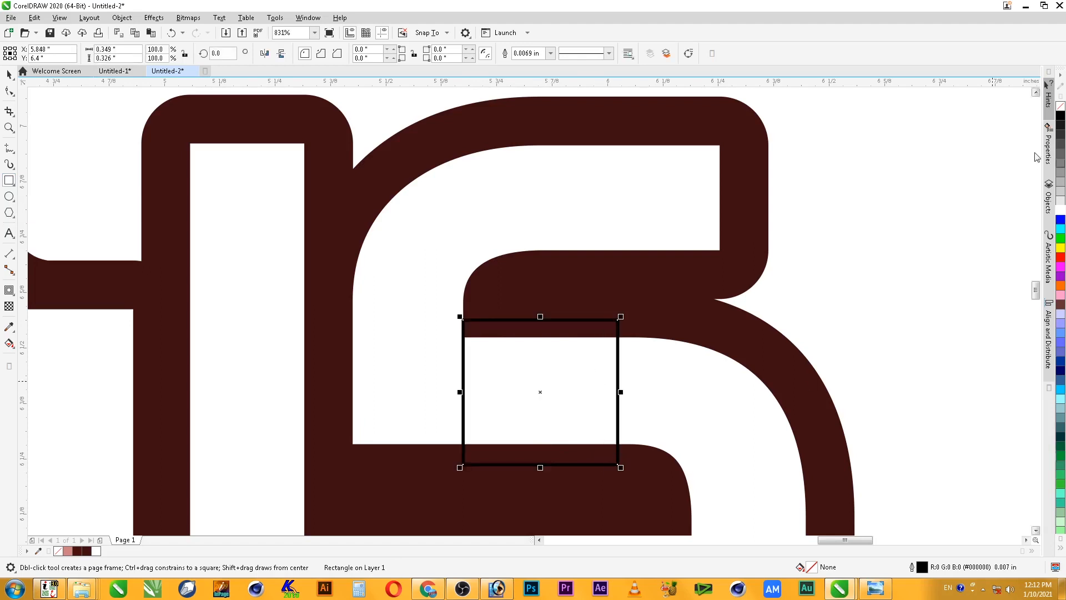
key(space)
click(871, 168)
scroll(871, 169, down, 2)
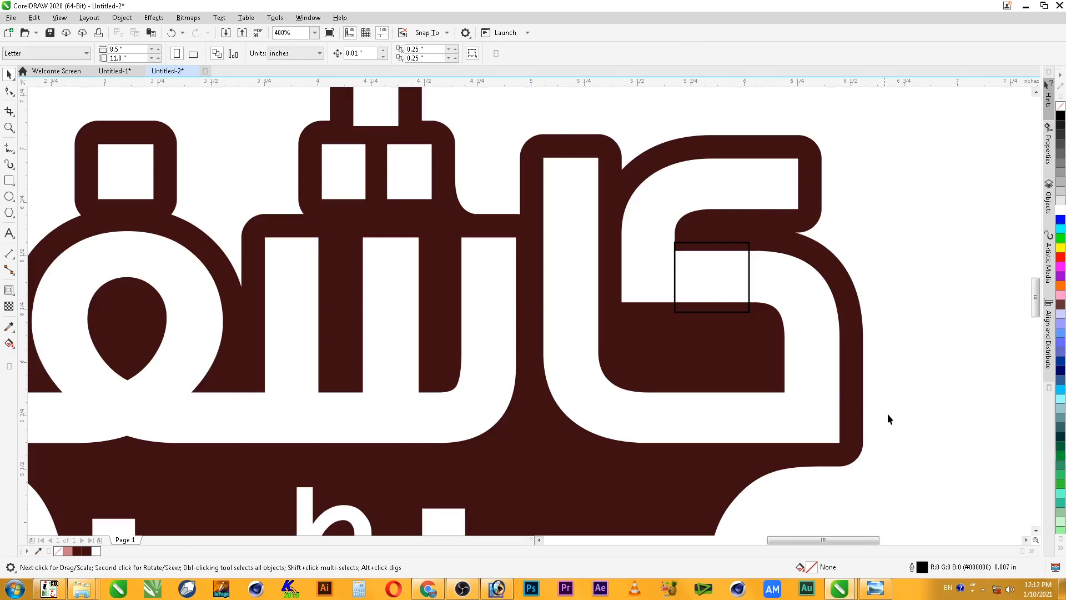
Break apart the upper word's white lettering and delete the teardrop piece covering the round letter's hole
click(749, 161)
scroll(933, 163, down, 1)
key(F2)
drag(924, 116, 780, 307)
scroll(574, 218, down, 1)
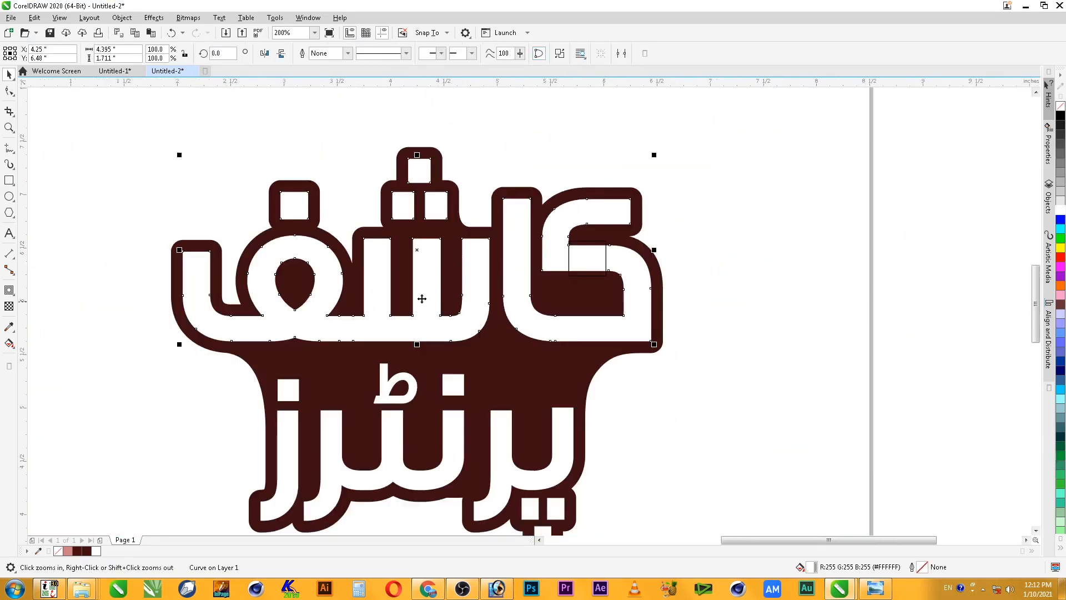
click(560, 53)
click(697, 241)
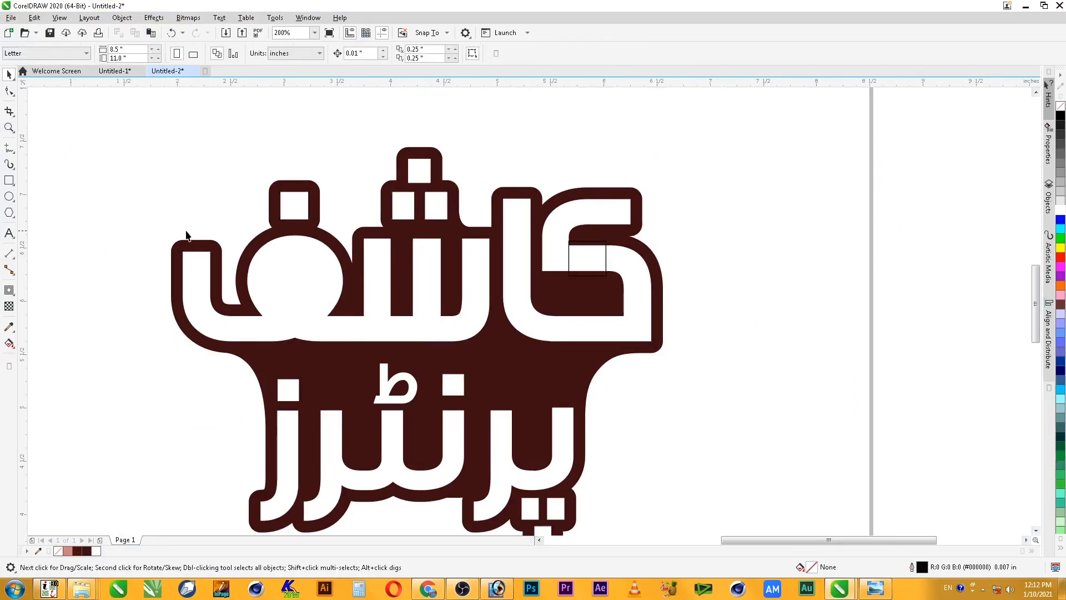
click(327, 318)
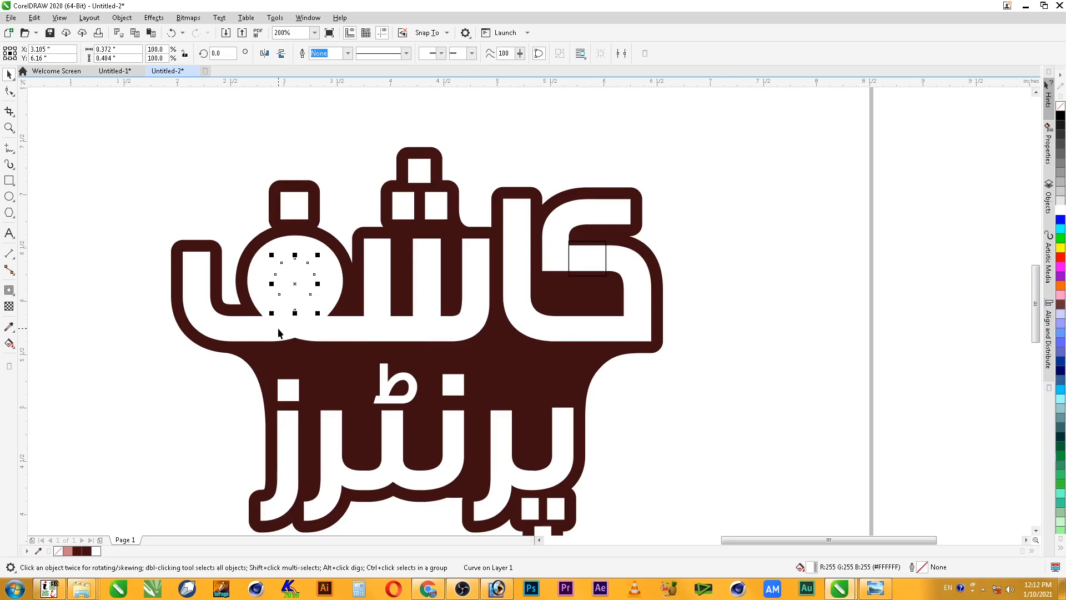
key(Delete)
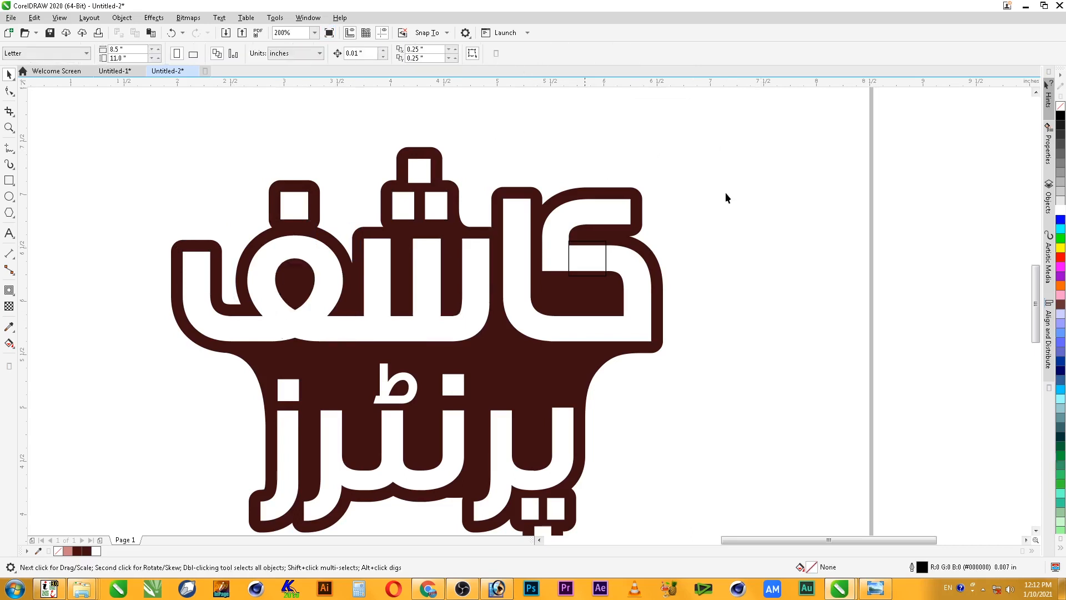
Fill the upper word's first two joined letters with yellow tinted by red to orange #FF9600
key(z)
drag(757, 139, 595, 376)
drag(434, 160, 808, 526)
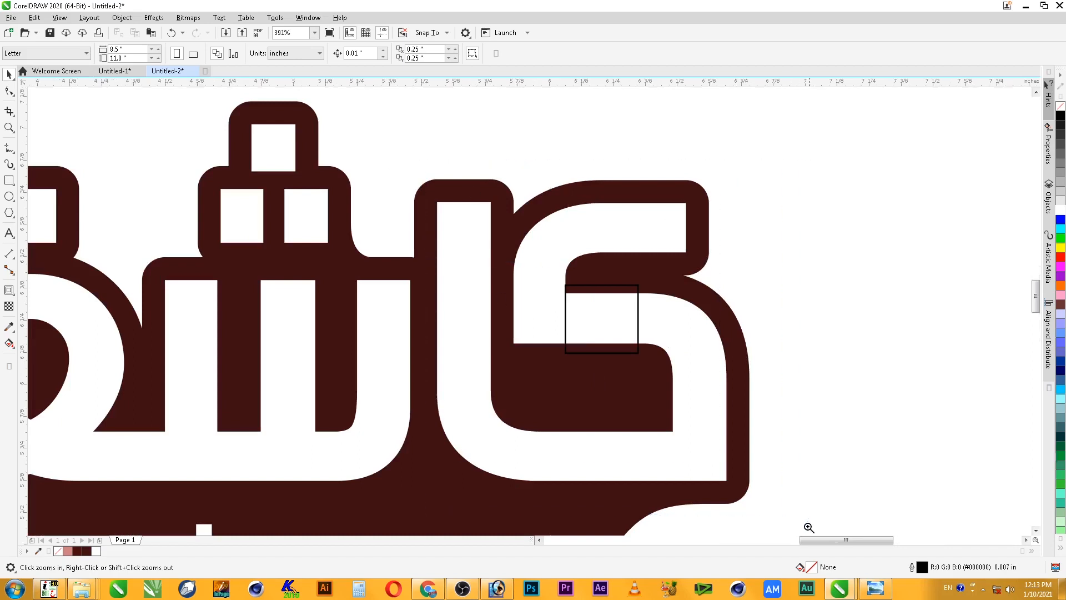
click(648, 316)
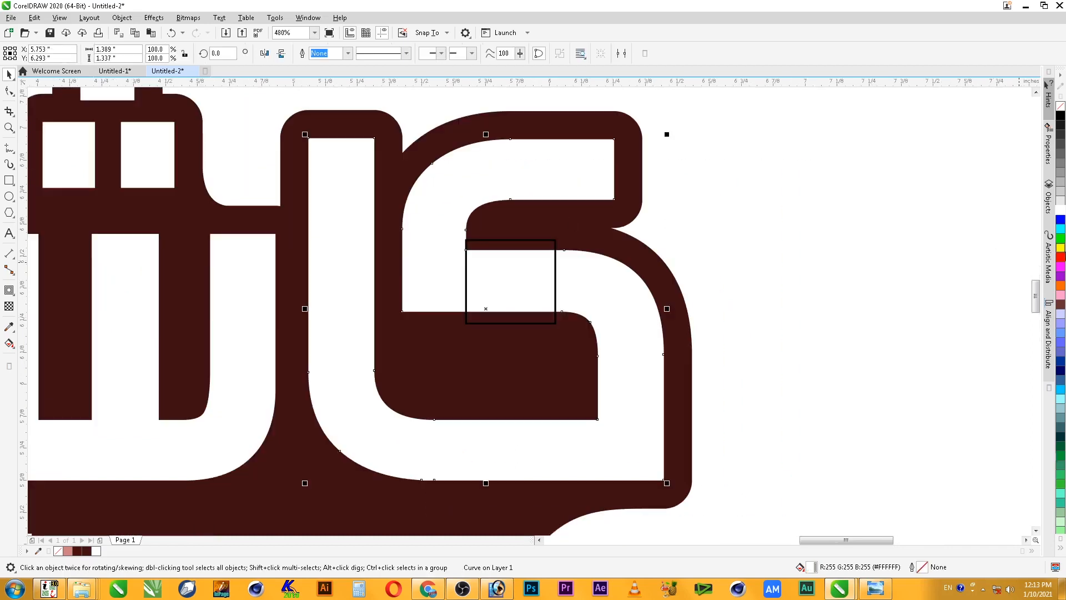
click(1061, 254)
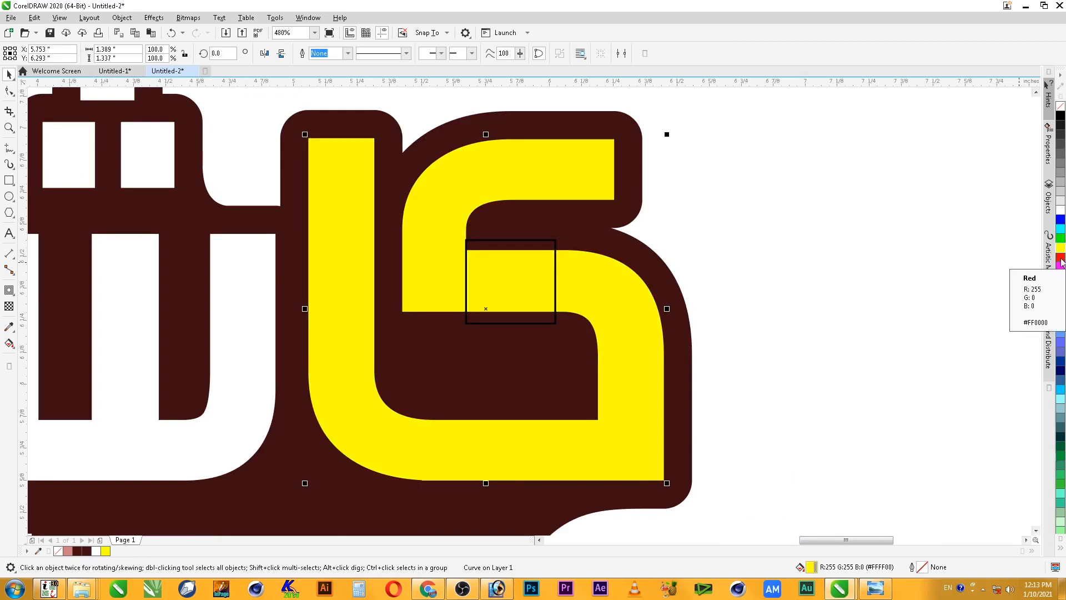
ctrl+click(1060, 258)
ctrl+click(1061, 258)
ctrl+click(1061, 258)
ctrl+click(1061, 258)
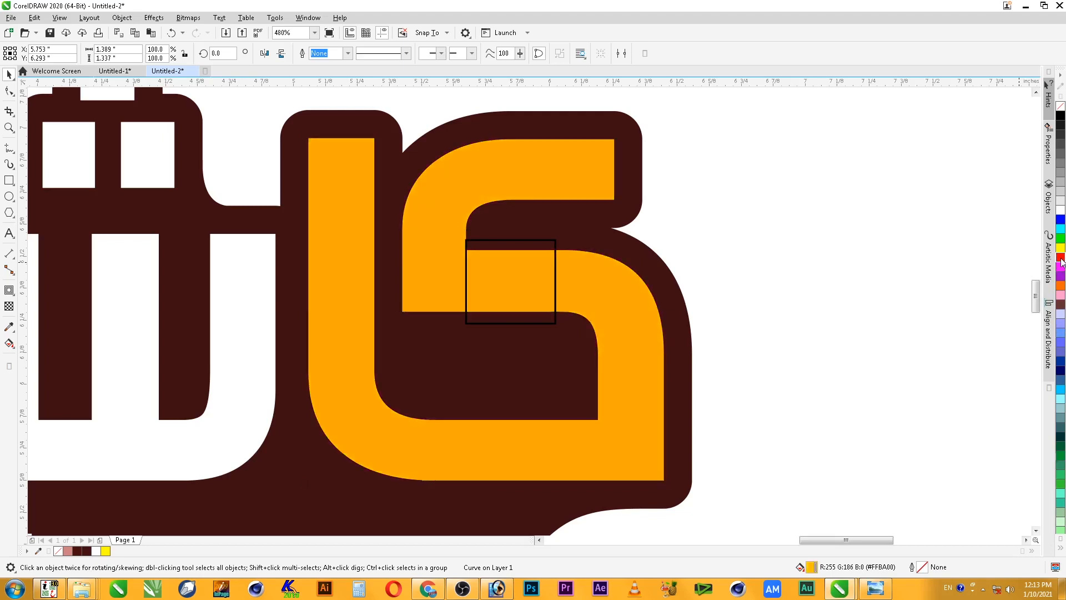
ctrl+click(1061, 260)
click(740, 240)
scroll(739, 240, down, 2)
Fill the small rectangle with red darkened by black to #960000 and remove its outline
key(F2)
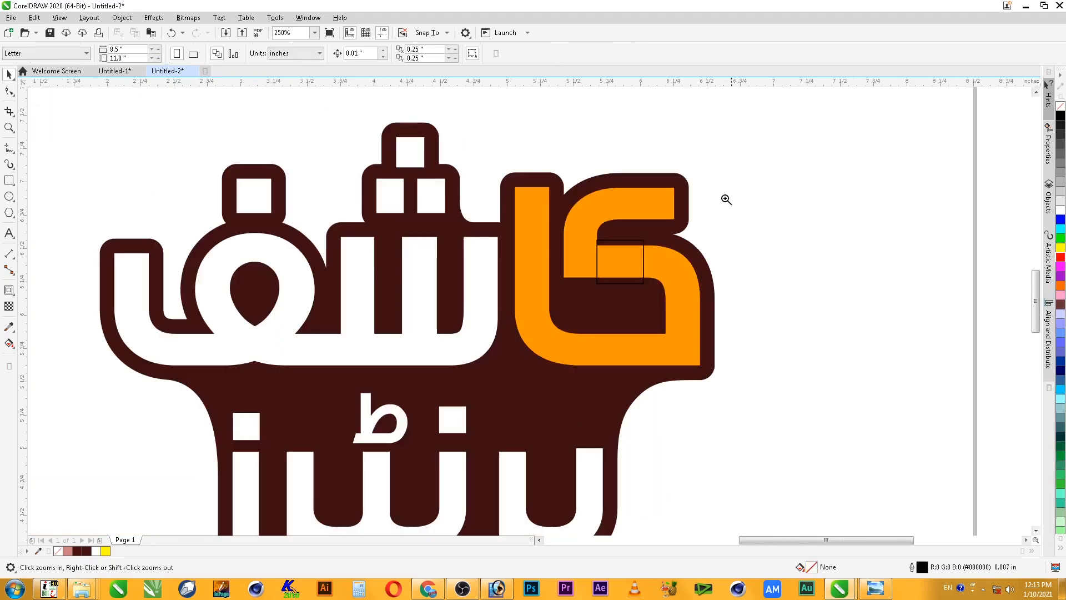
drag(751, 152, 522, 390)
key(space)
click(566, 240)
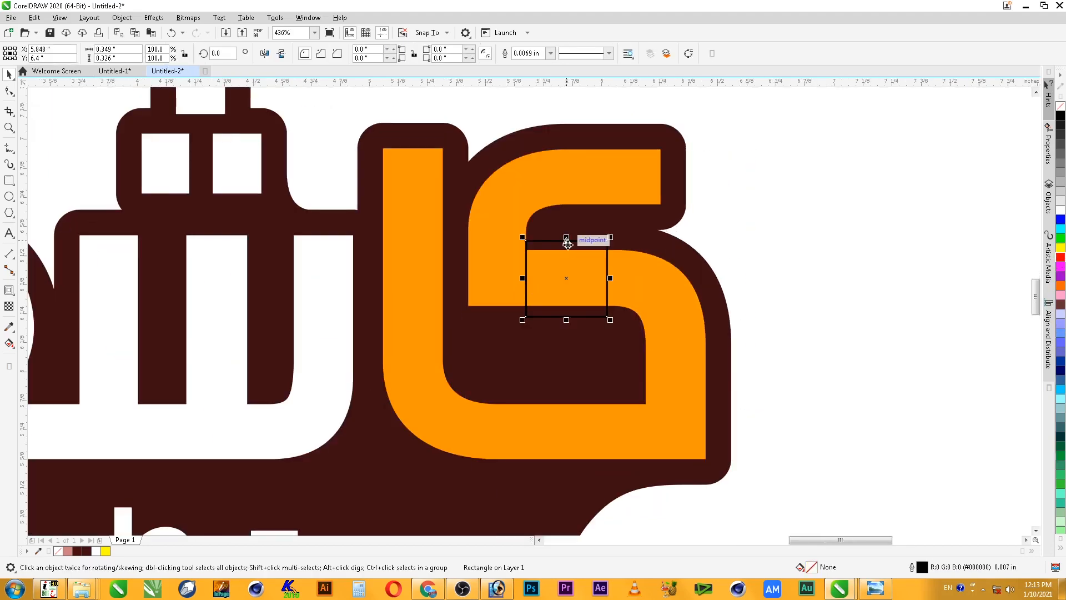
click(1061, 257)
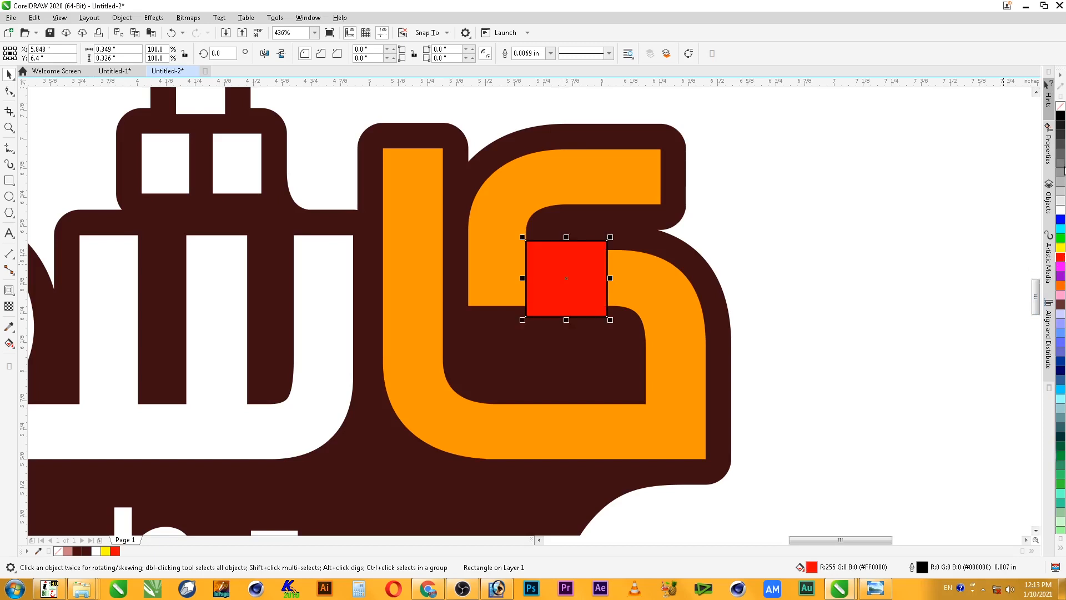
right_click(1060, 106)
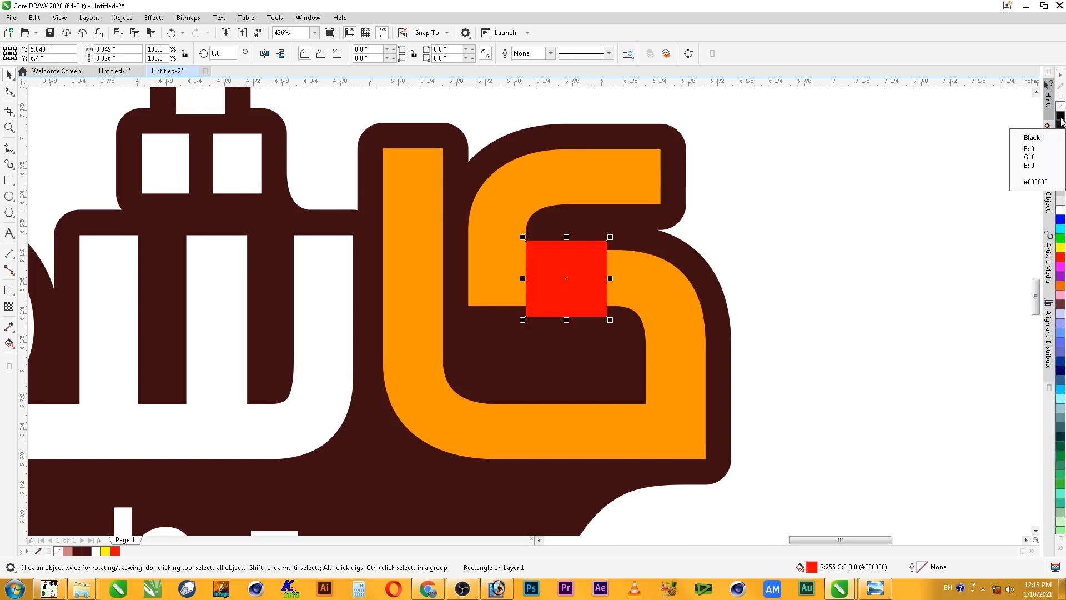
ctrl+click(1061, 116)
ctrl+click(1061, 116)
ctrl+click(1060, 115)
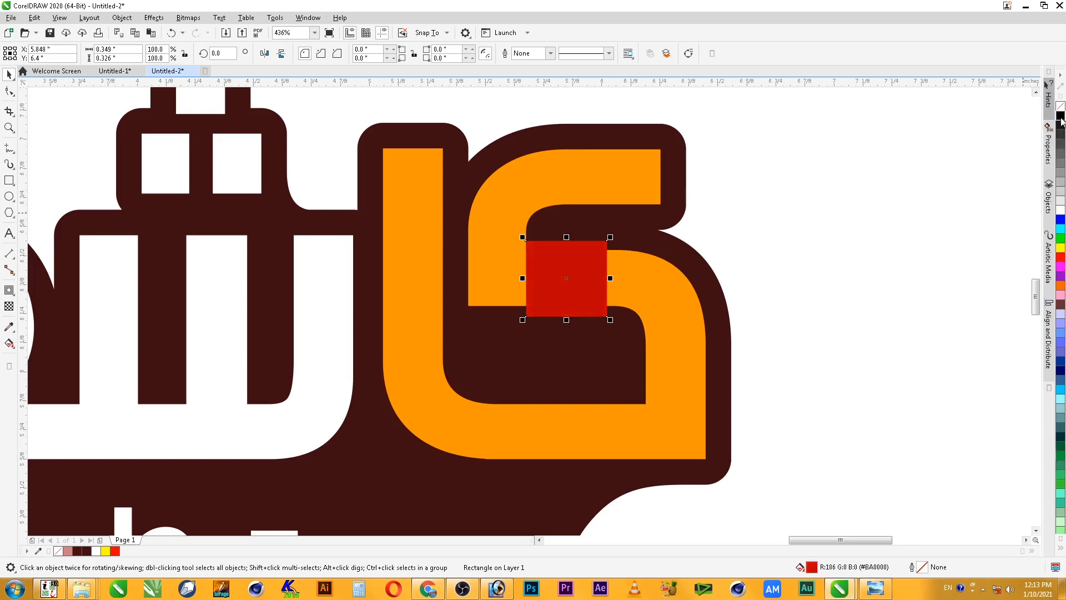
ctrl+click(1061, 115)
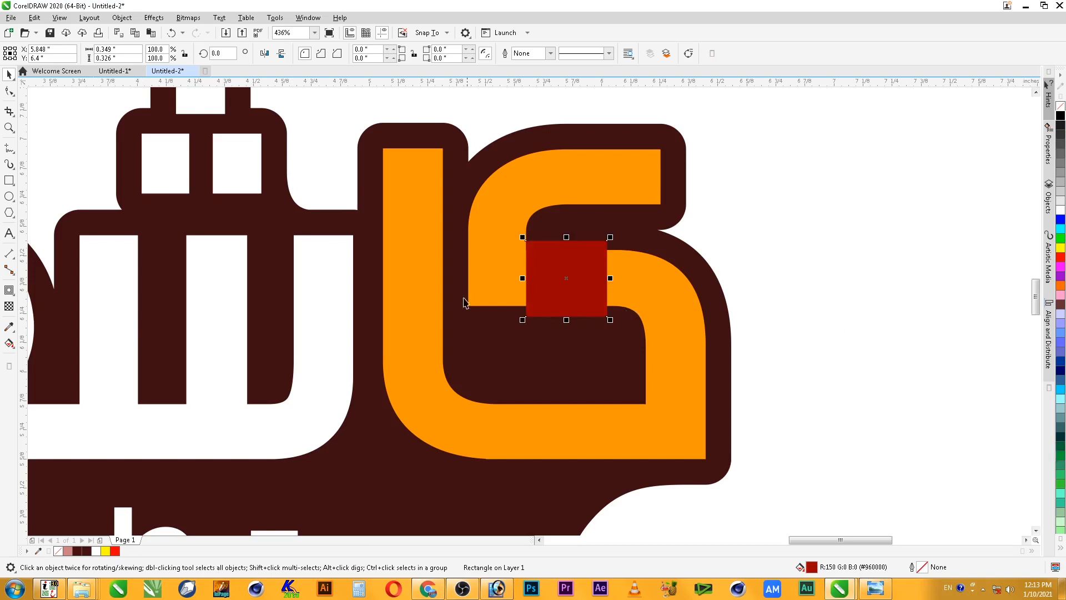
Fade the rectangle rightward from its inner-corner edge with a linear fountain transparency and recolour it maroon C47 M85 Y77 K71
key(z)
drag(375, 201, 695, 354)
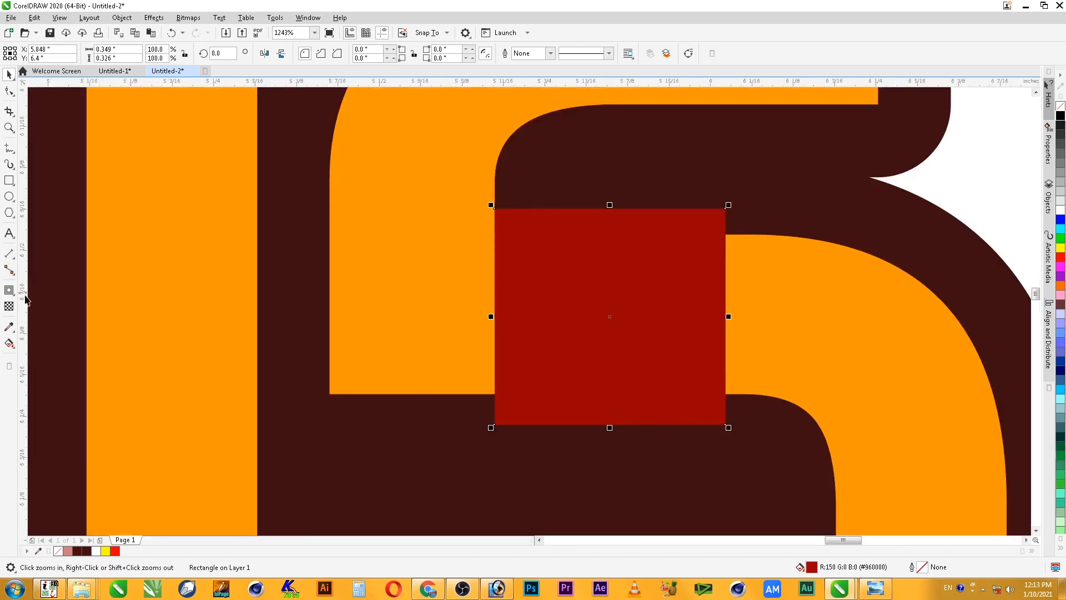
click(9, 306)
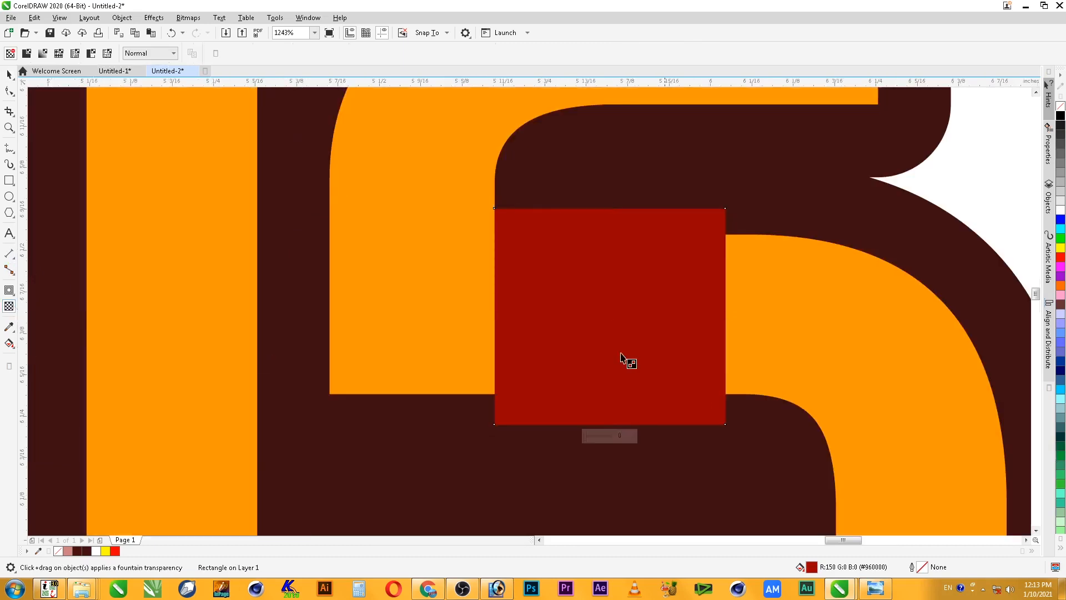
drag(482, 309, 643, 306)
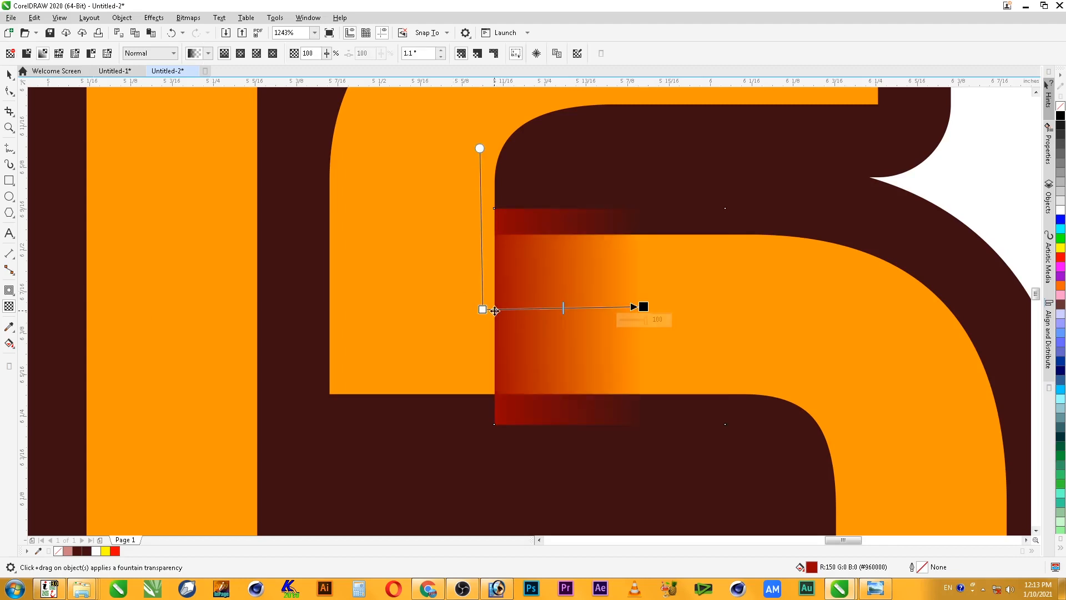
key(space)
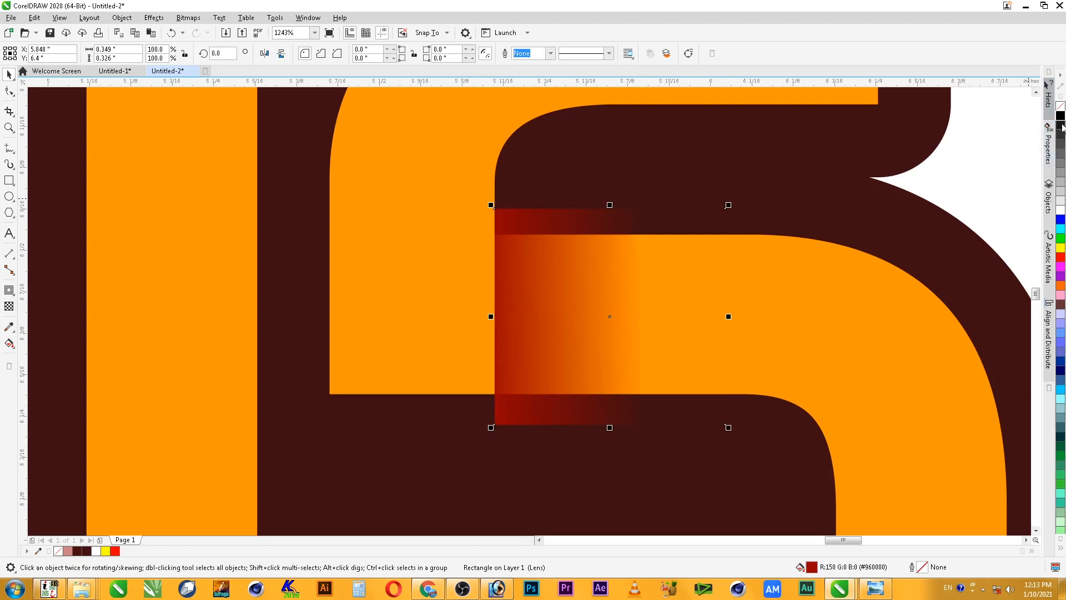
click(87, 551)
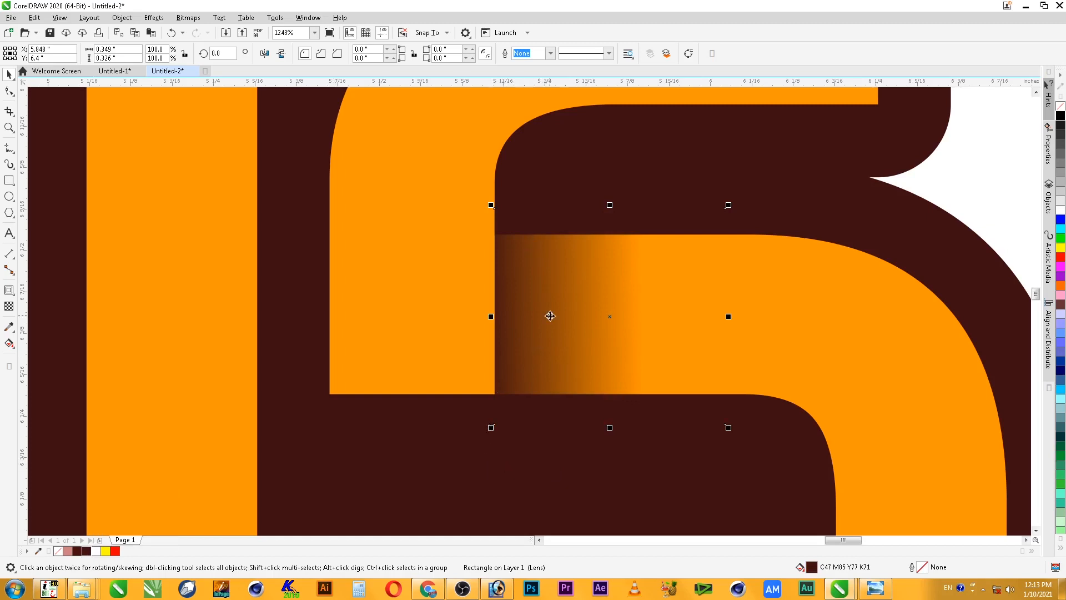
scroll(549, 316, down, 2)
scroll(569, 374, up, 2)
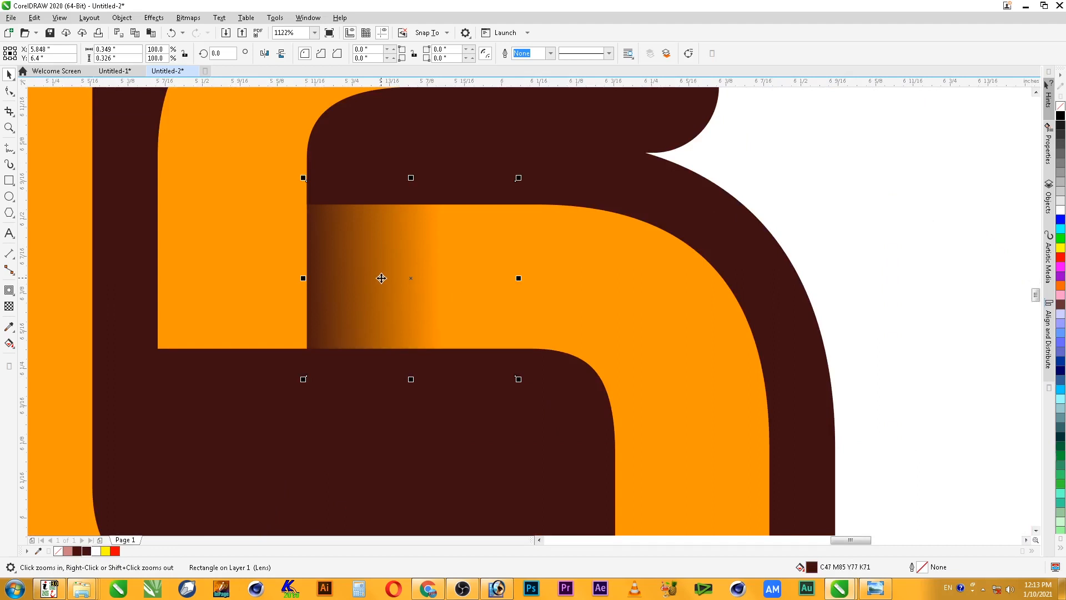
PowerClip the faded maroon rectangle inside the orange letter shape
key(alt+j)
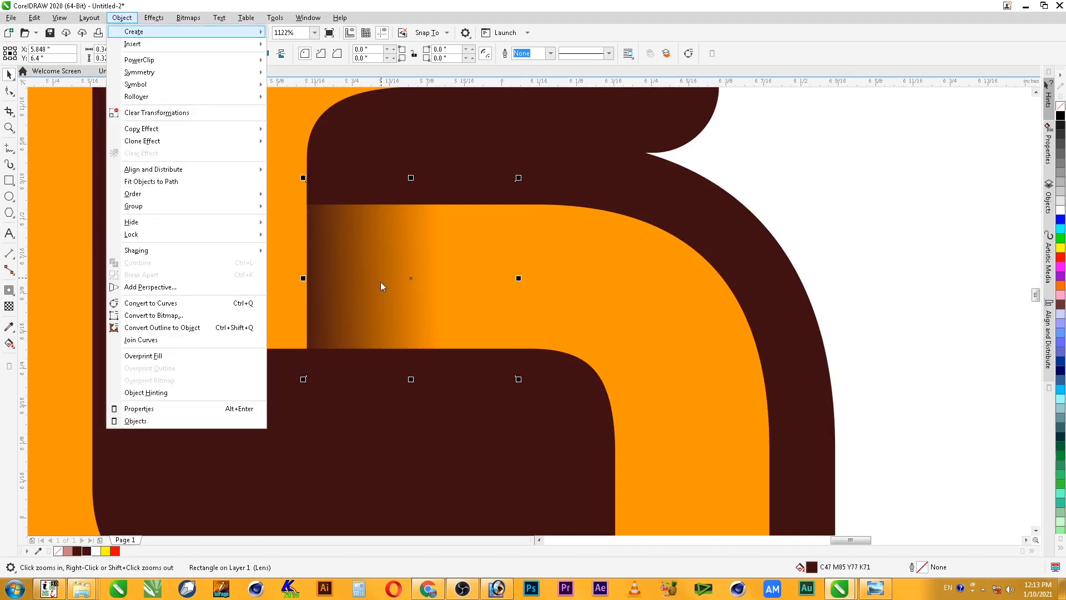
key(w)
key(p)
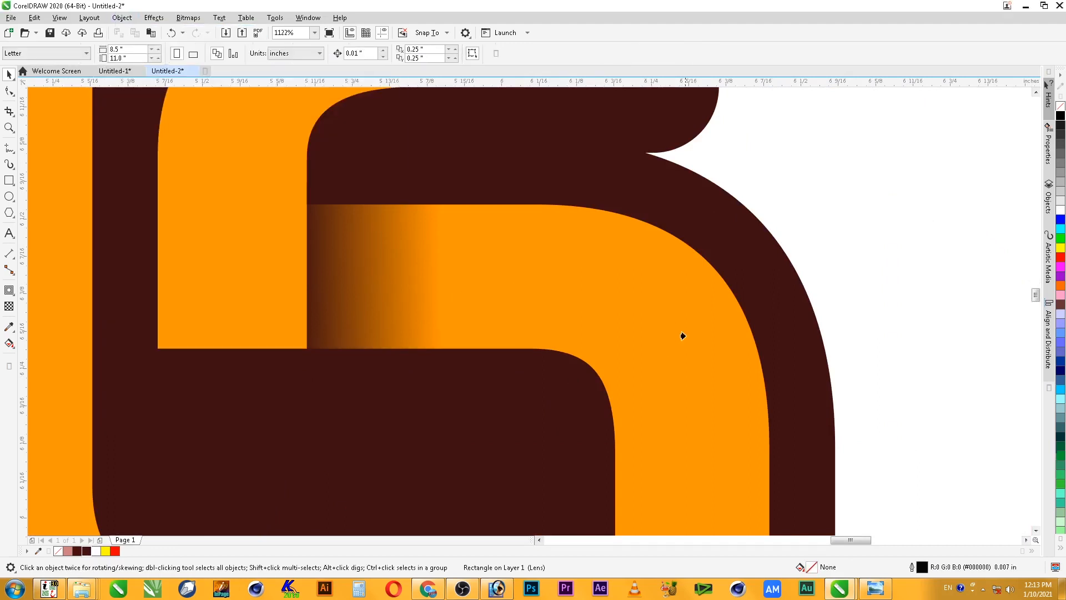
click(687, 326)
key(z)
scroll(422, 264, down, 2)
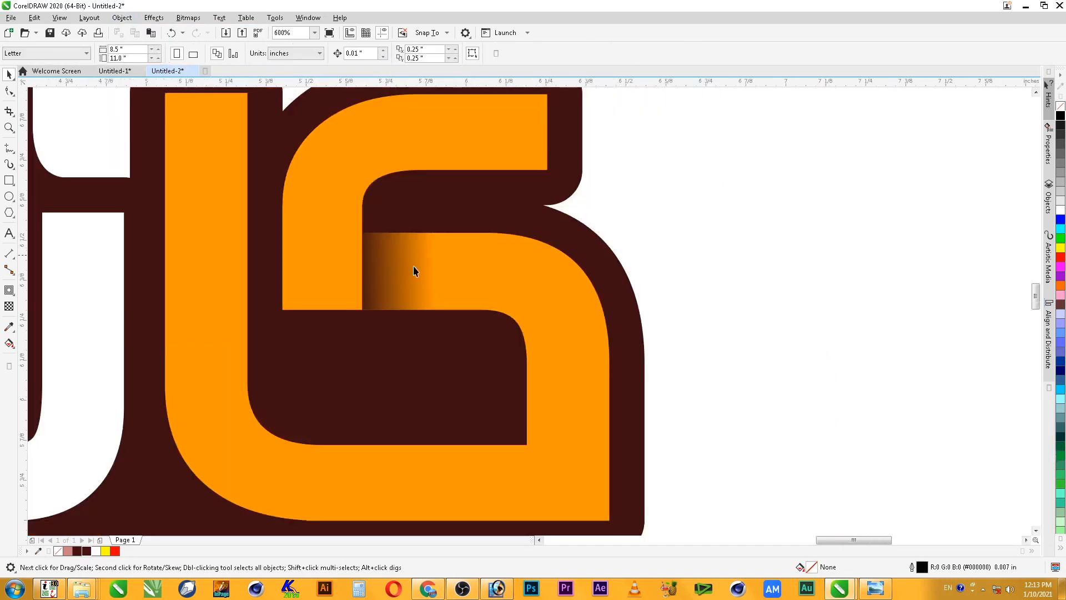
Try a red fill on the shadow rectangle inside the PowerClip and undo it
drag(258, 205, 519, 427)
click(547, 227)
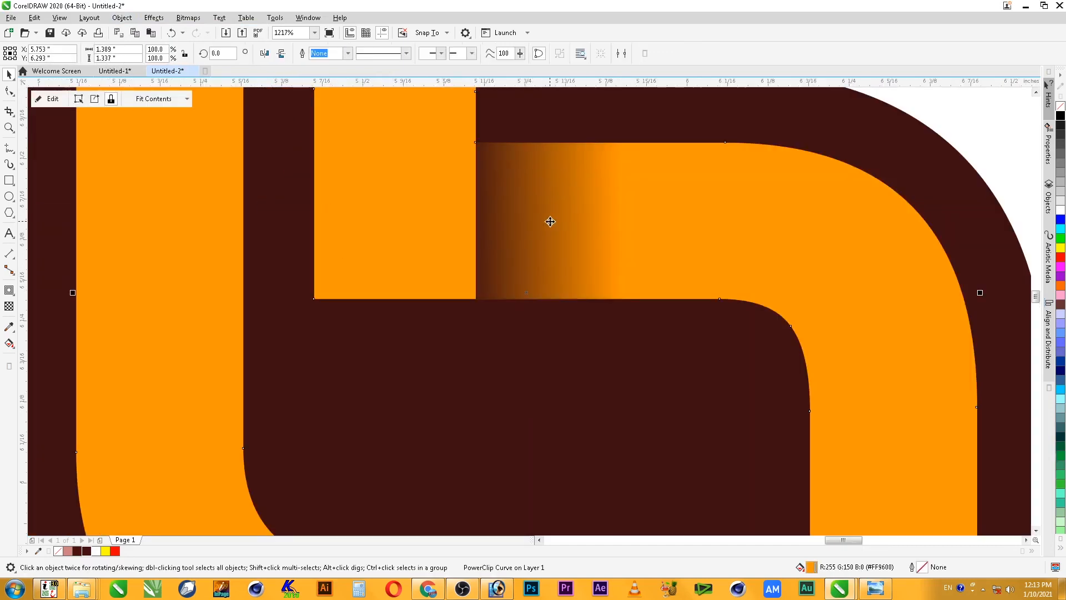
ctrl+click(548, 222)
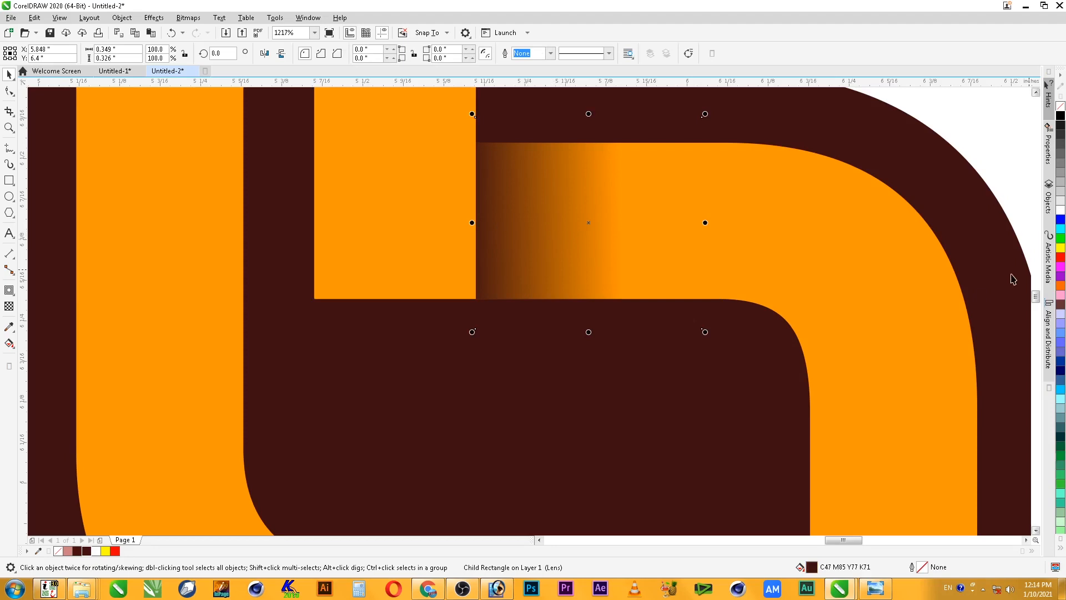
click(1061, 260)
key(ctrl+z)
Examine the shaded overlap on the orange letters up close and within the whole upper word
scroll(548, 216, down, 3)
key(z)
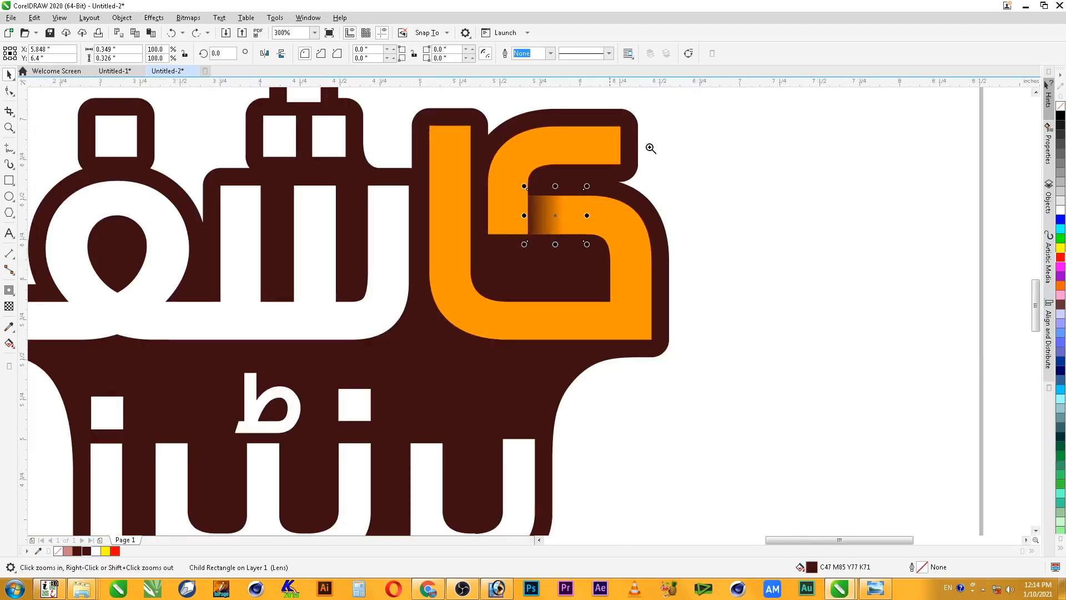
click(729, 223)
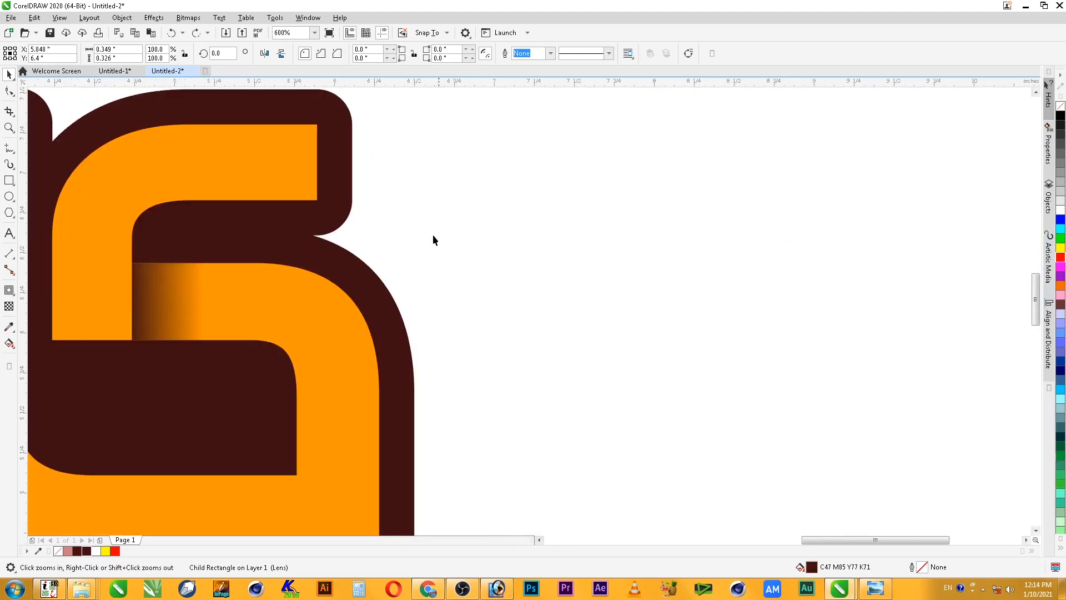
right_click(433, 236)
drag(497, 189, 314, 340)
key(Escape)
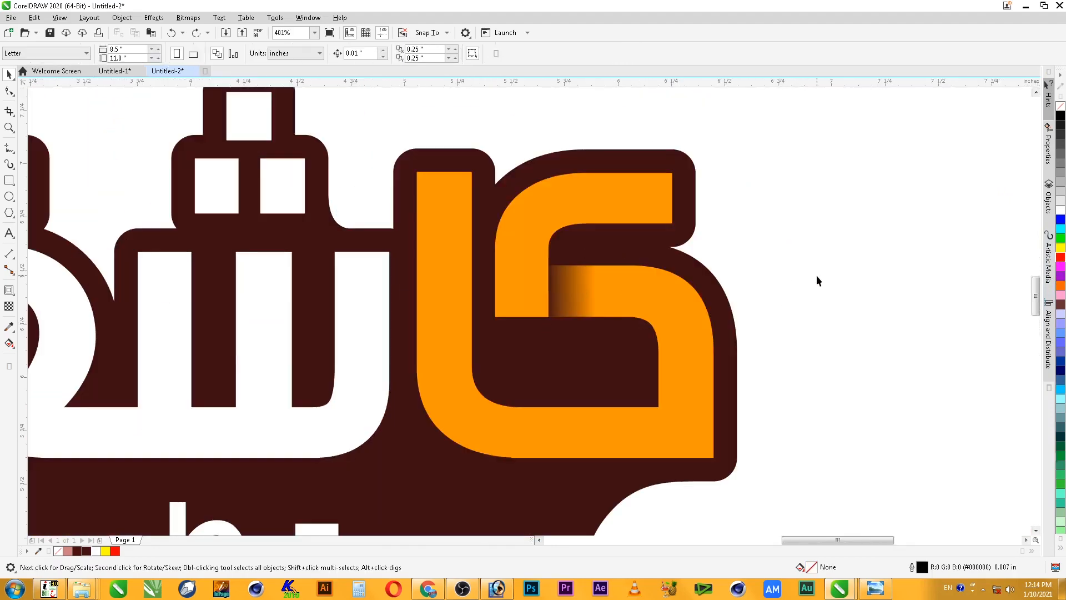
drag(809, 123, 342, 463)
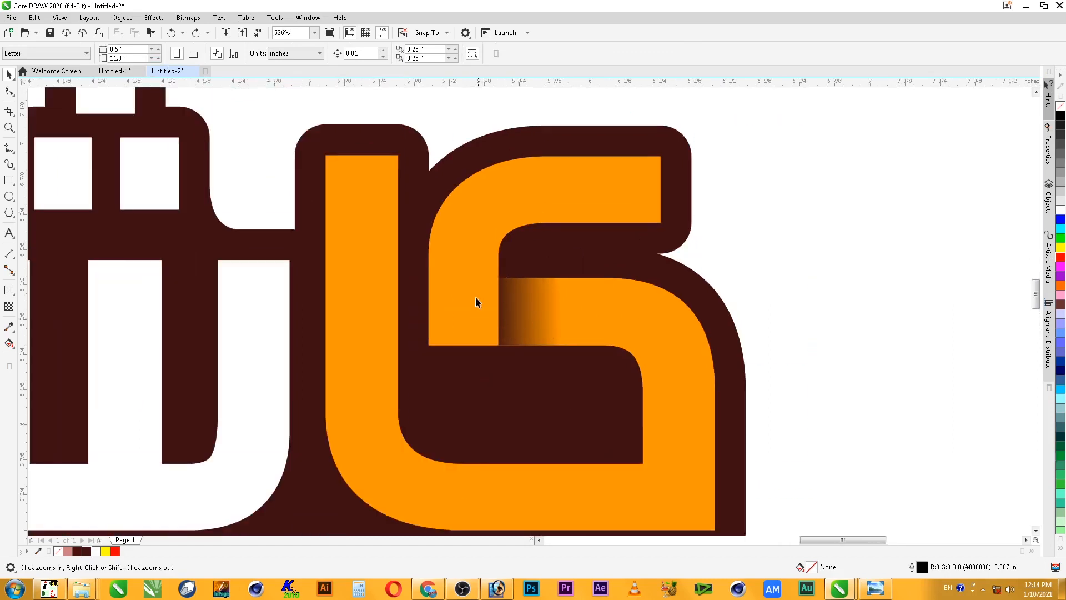
scroll(784, 409, down, 3)
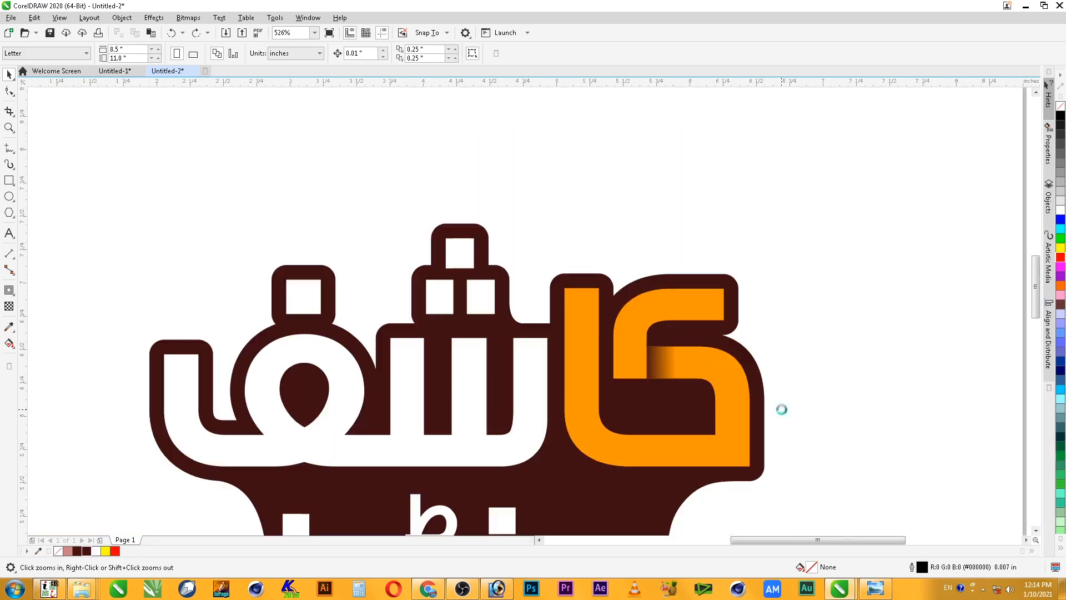
Copy the shadow rectangle out of the PowerClip and place the copy on the orange letter's lower horizontal stroke
key(F2)
drag(809, 348, 480, 511)
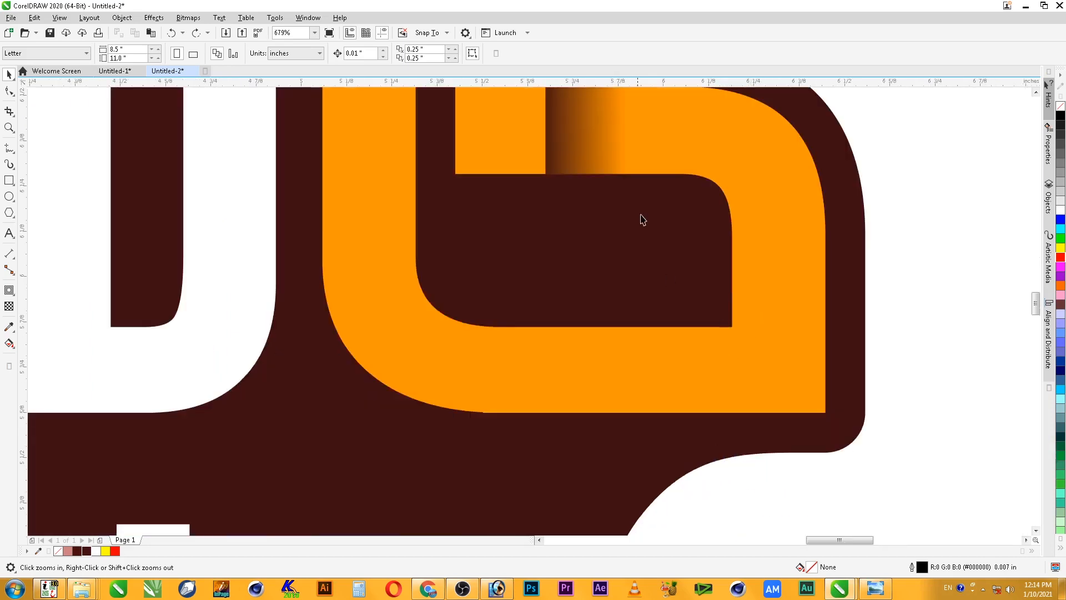
key(space)
click(592, 158)
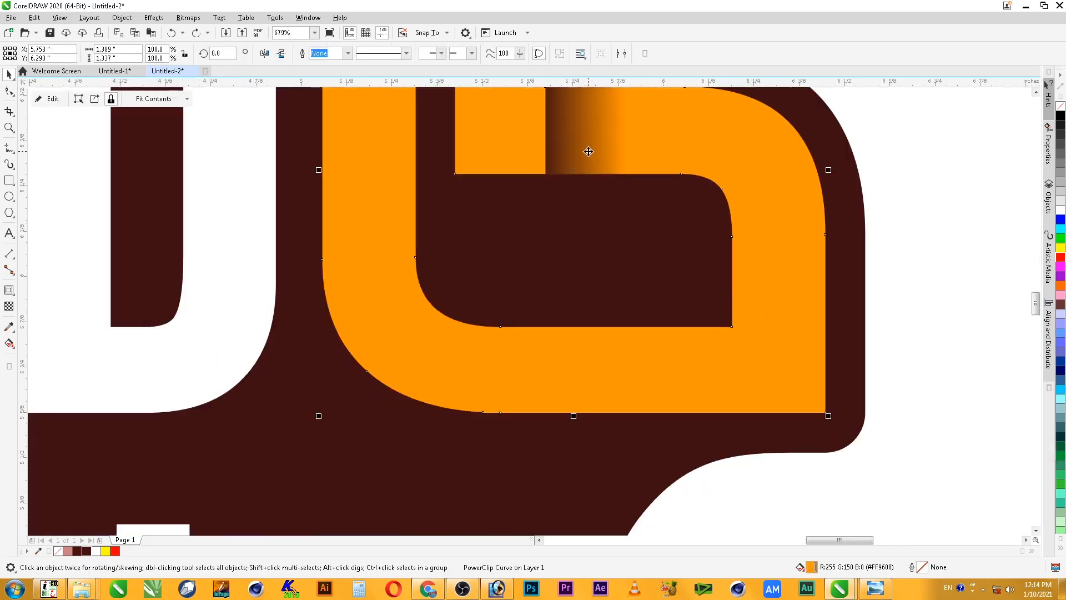
key(alt)
ctrl+click(589, 152)
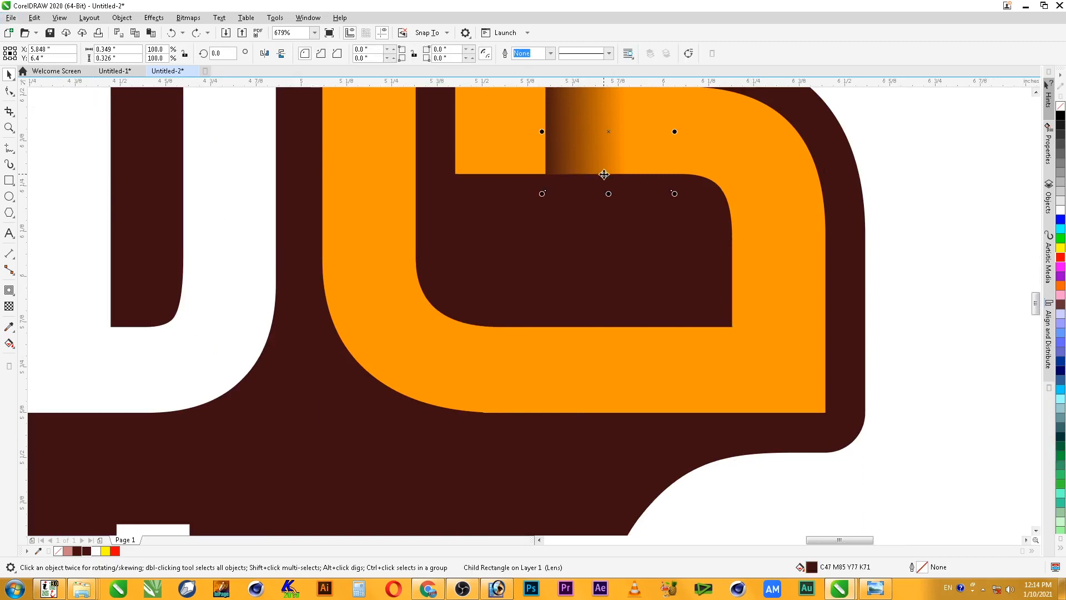
key(ctrl+c)
key(ctrl+v)
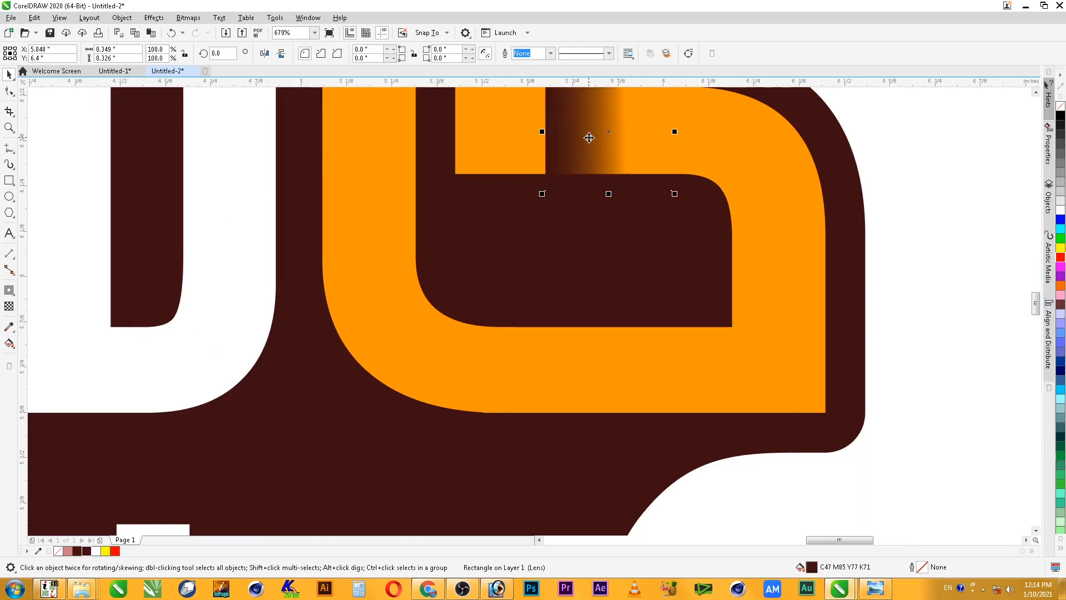
click(589, 133)
drag(589, 132, 591, 372)
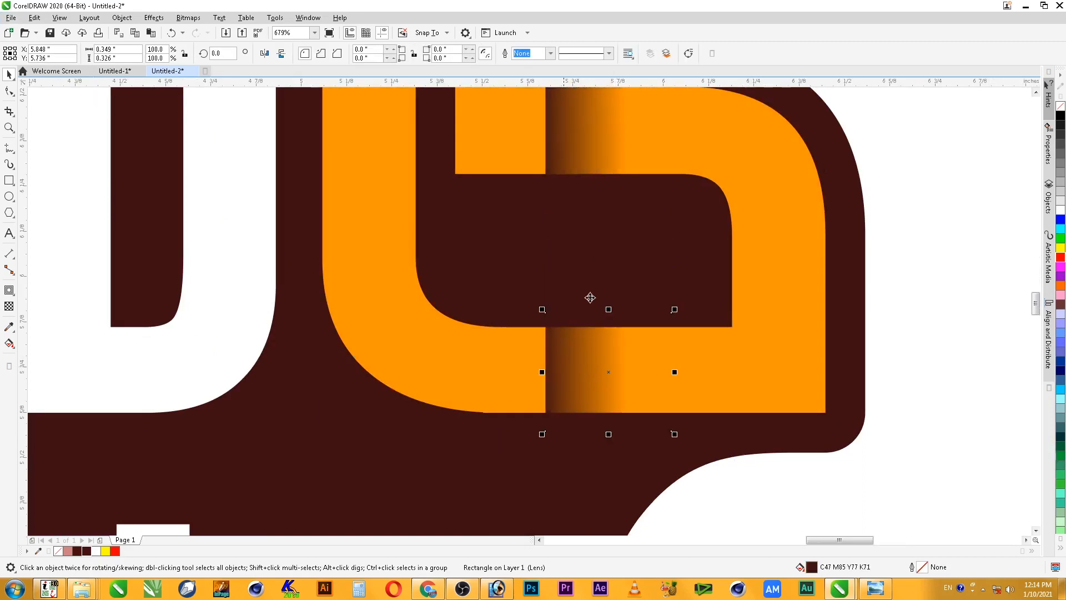
Mirror the copied shadow horizontally and align its dark edge with the inner edge of the orange letter's right vertical stroke
click(264, 52)
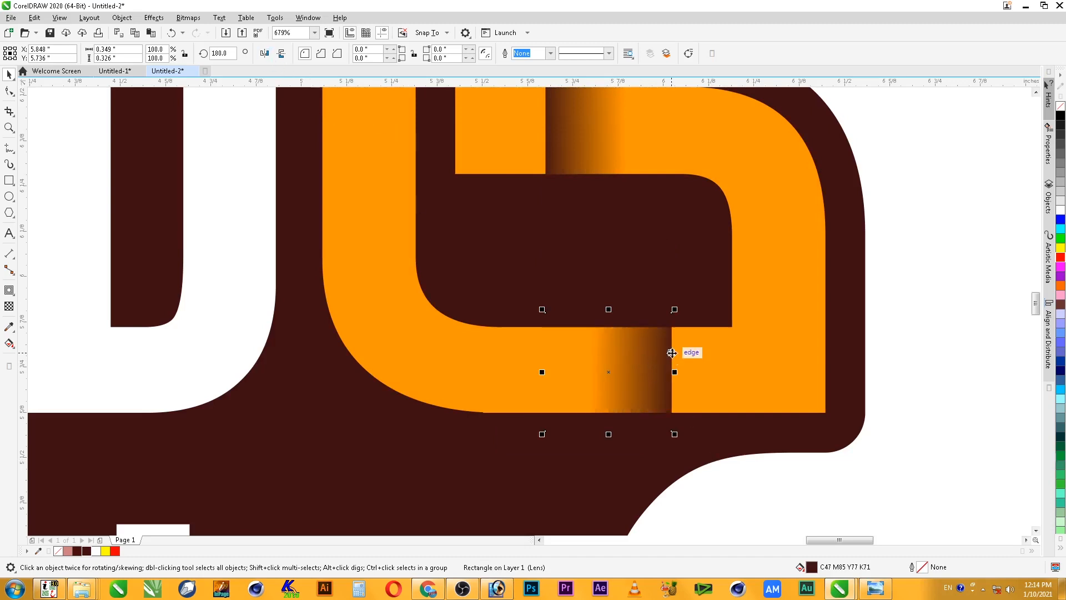
drag(674, 352, 731, 352)
click(967, 337)
key(z)
click(788, 291)
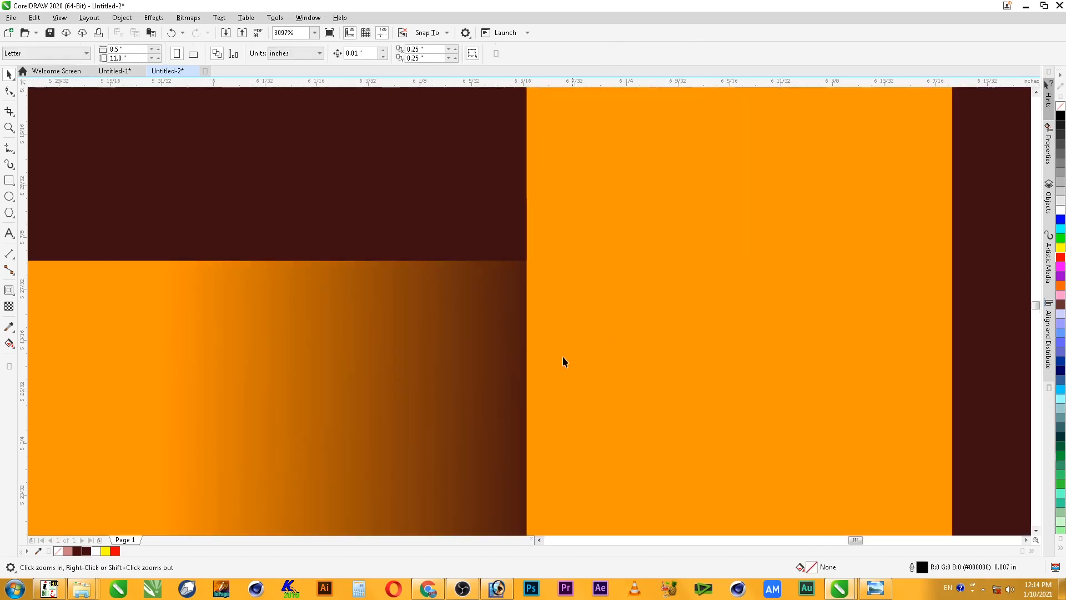
Examine the two shaded overlaps on the orange letters up close and within the upper word
scroll(522, 318, down, 4)
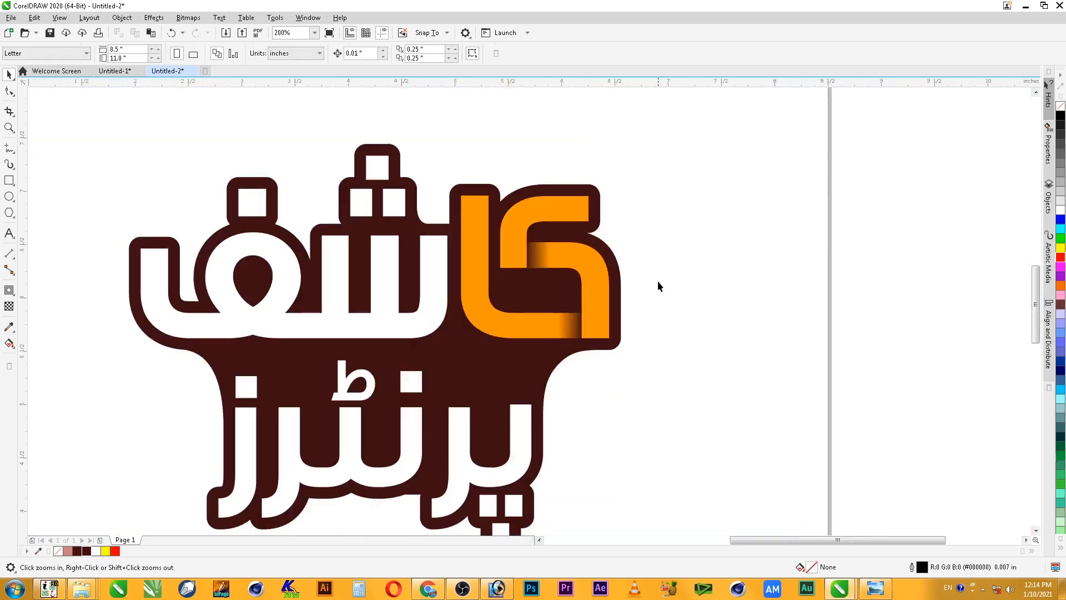
key(F2)
drag(648, 146, 311, 367)
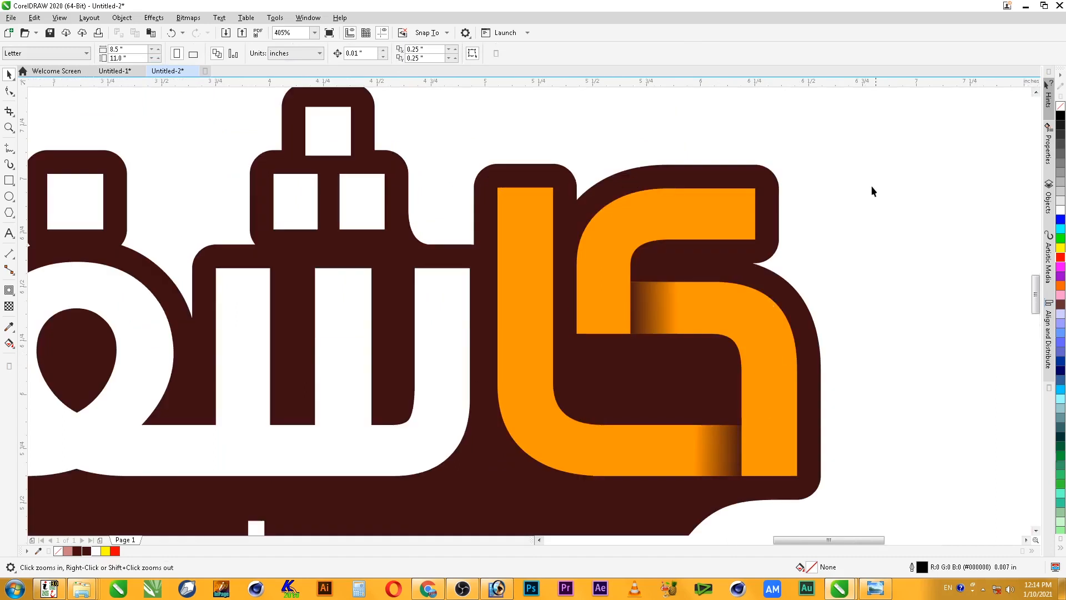
drag(342, 427, 326, 505)
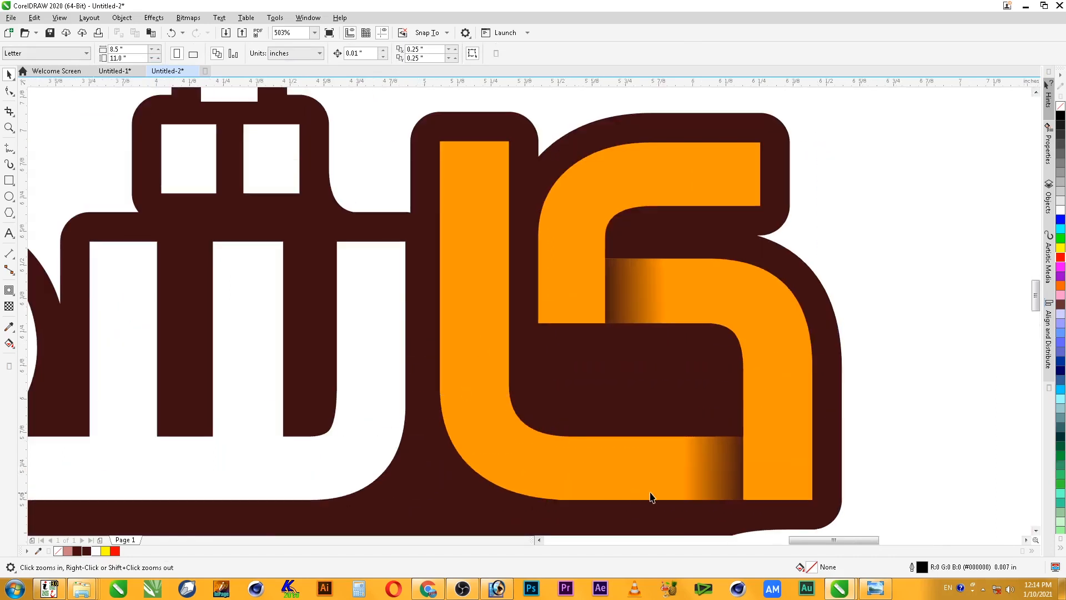
right_click(476, 319)
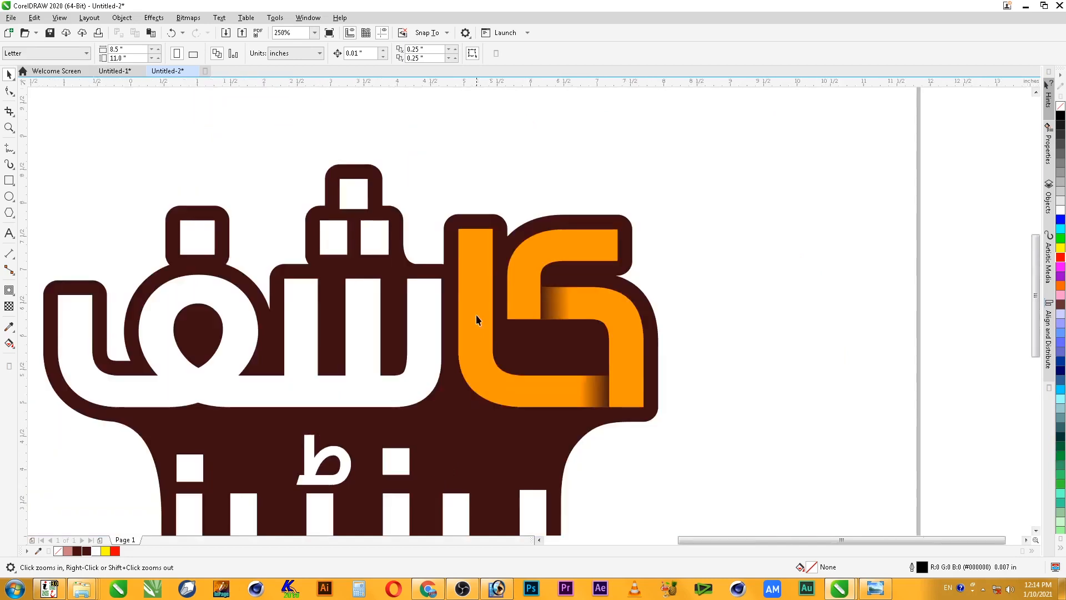
right_click(476, 320)
drag(348, 406, 228, 381)
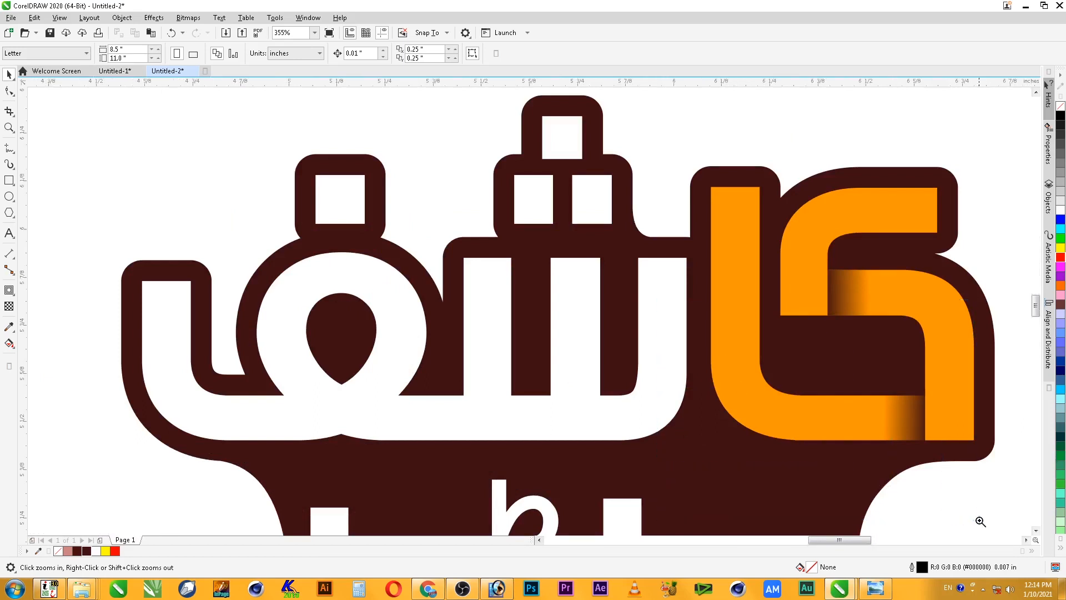
Place a mirrored shadow copy against the left vertical stroke's inner edge and stretch it to about 0.56 in high over the curve
click(819, 410)
click(724, 343)
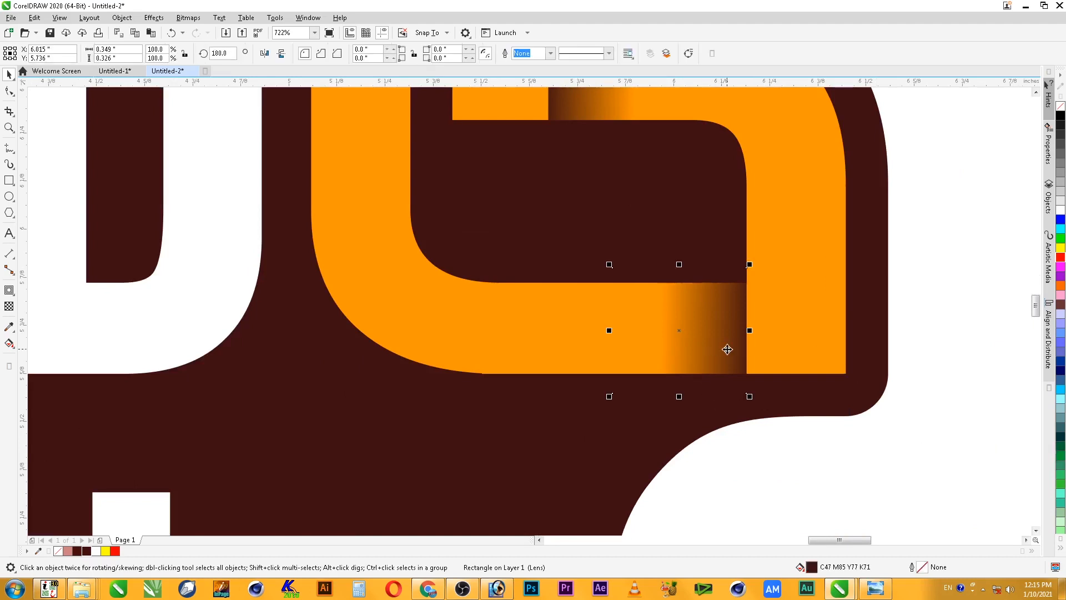
drag(748, 331, 442, 257)
drag(419, 192, 412, 188)
drag(478, 310, 472, 402)
key(space)
key(space)
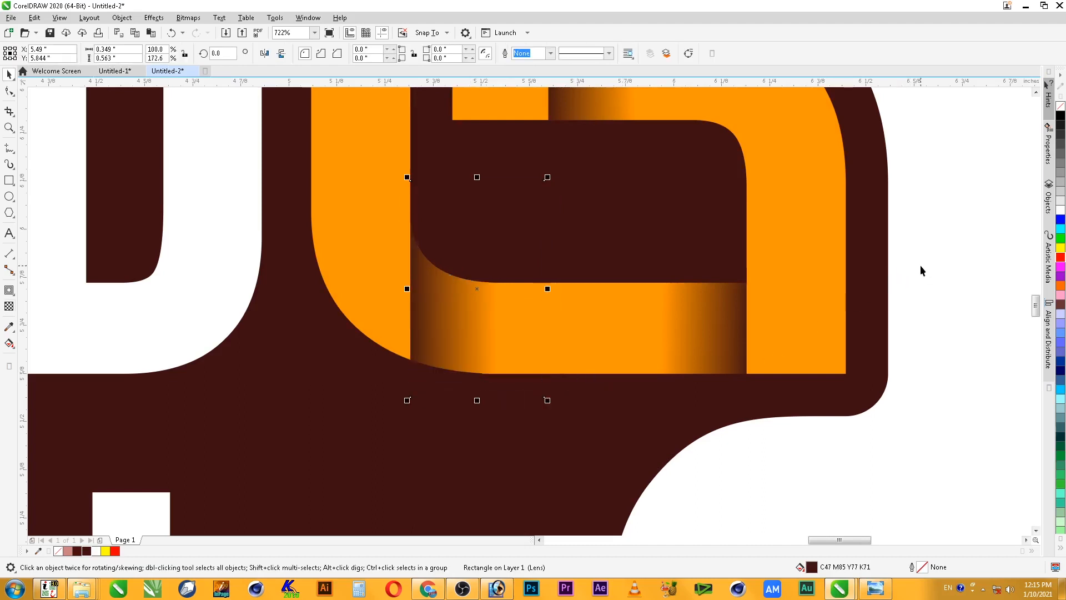
click(931, 268)
Examine the three shaded overlaps on the orange letters within the whole logo
scroll(929, 269, down, 1)
scroll(895, 379, down, 1)
key(z)
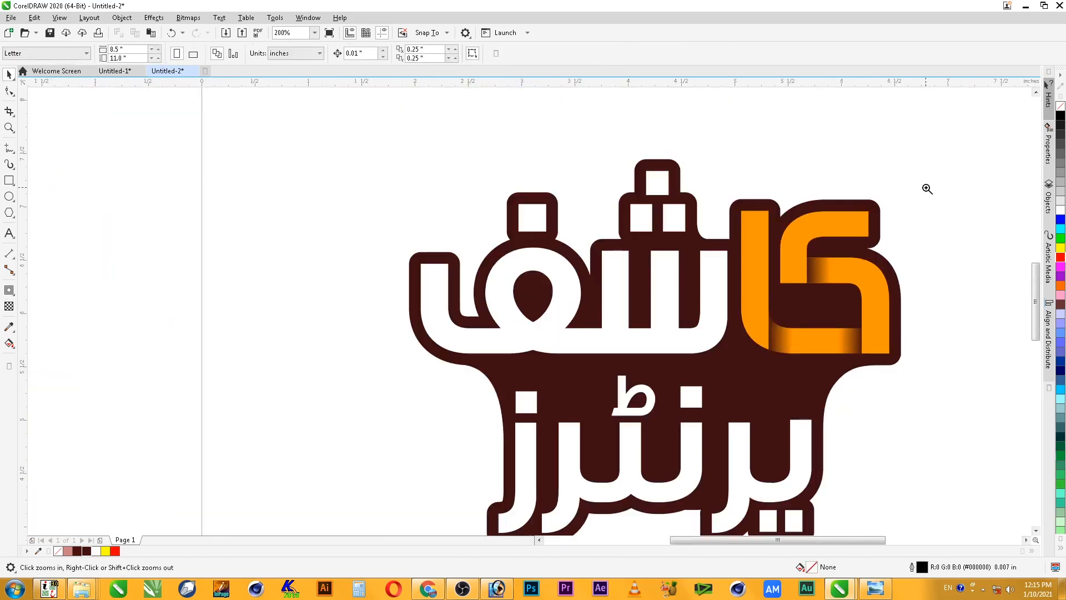
drag(926, 191, 333, 416)
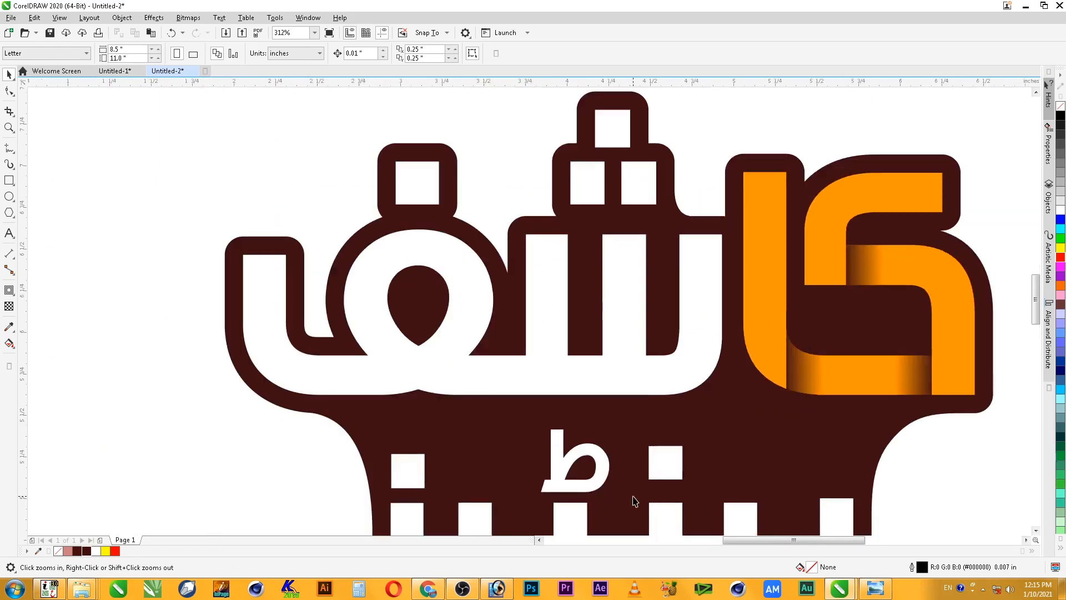
scroll(633, 497, down, 1)
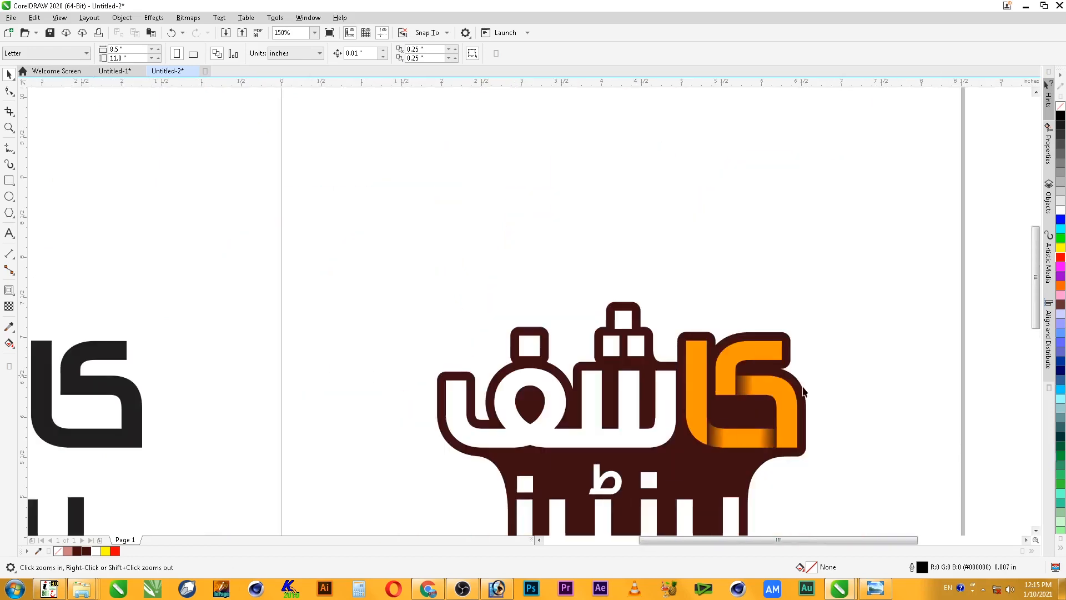
key(z)
drag(876, 296, 356, 494)
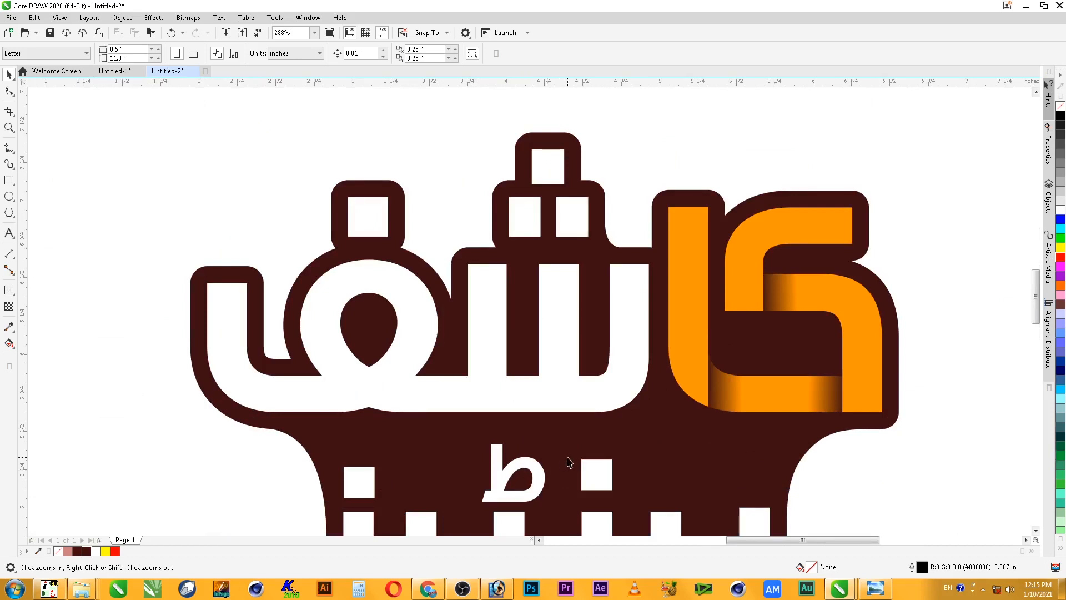
scroll(568, 462, down, 2)
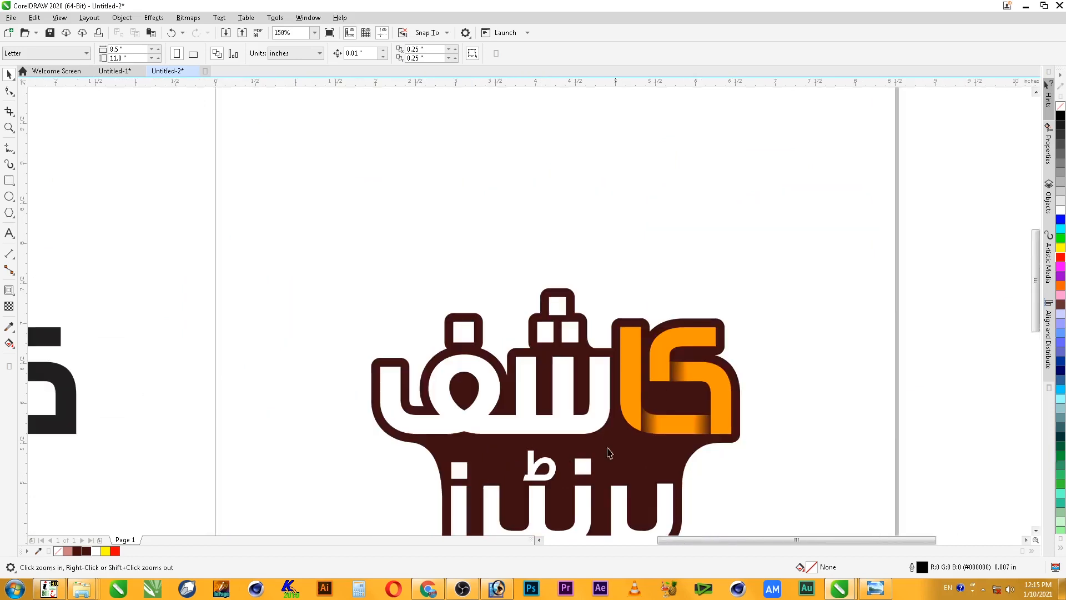
Copy only the orange fill from the coloured letters onto the upper word's white letter body and its four dots
drag(337, 275, 729, 493)
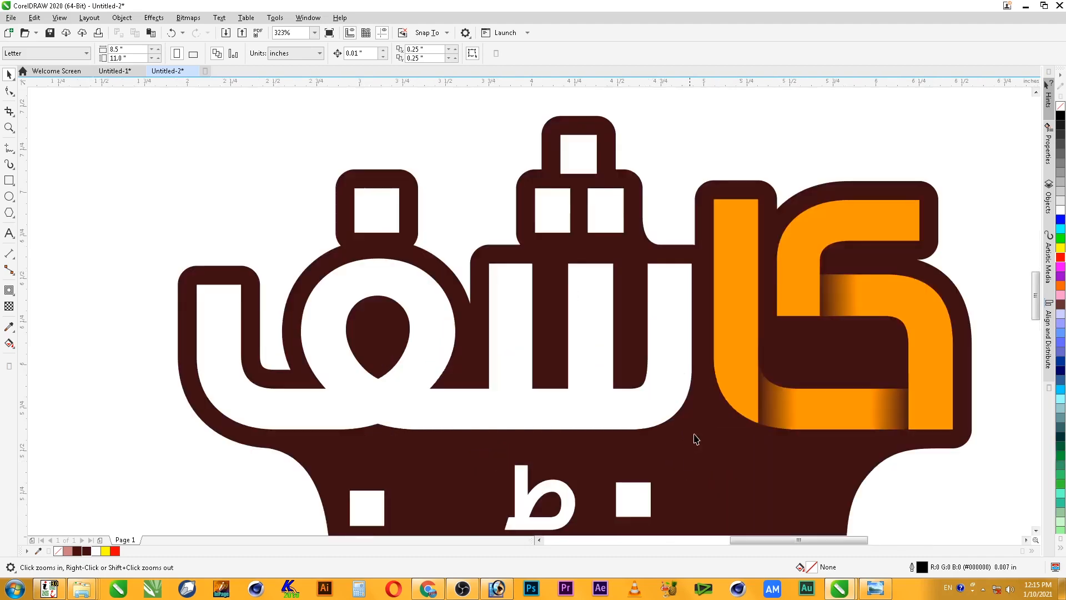
click(639, 412)
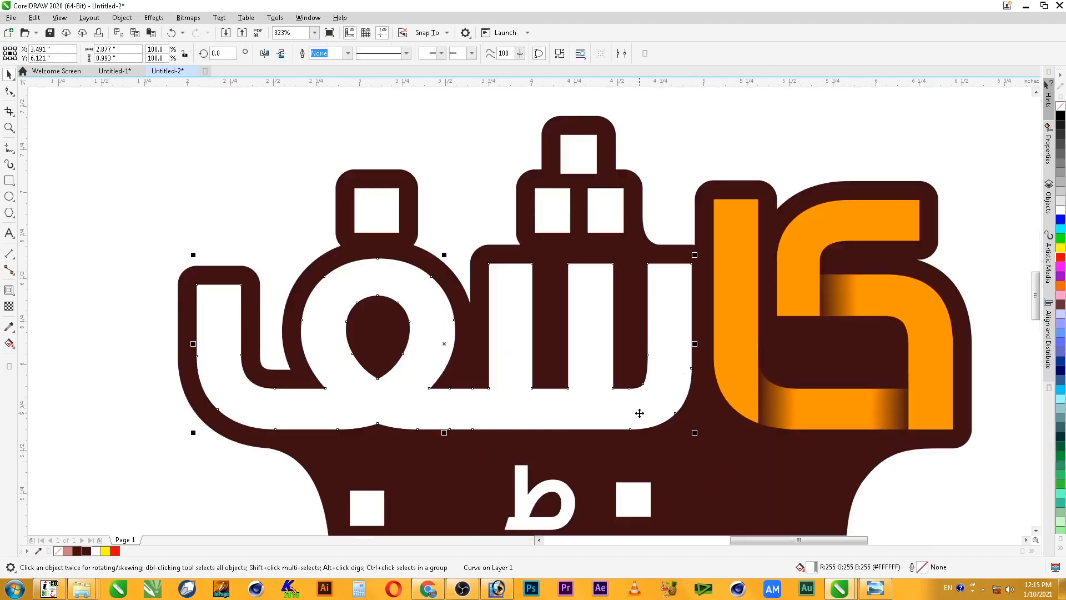
click(552, 214)
click(578, 154)
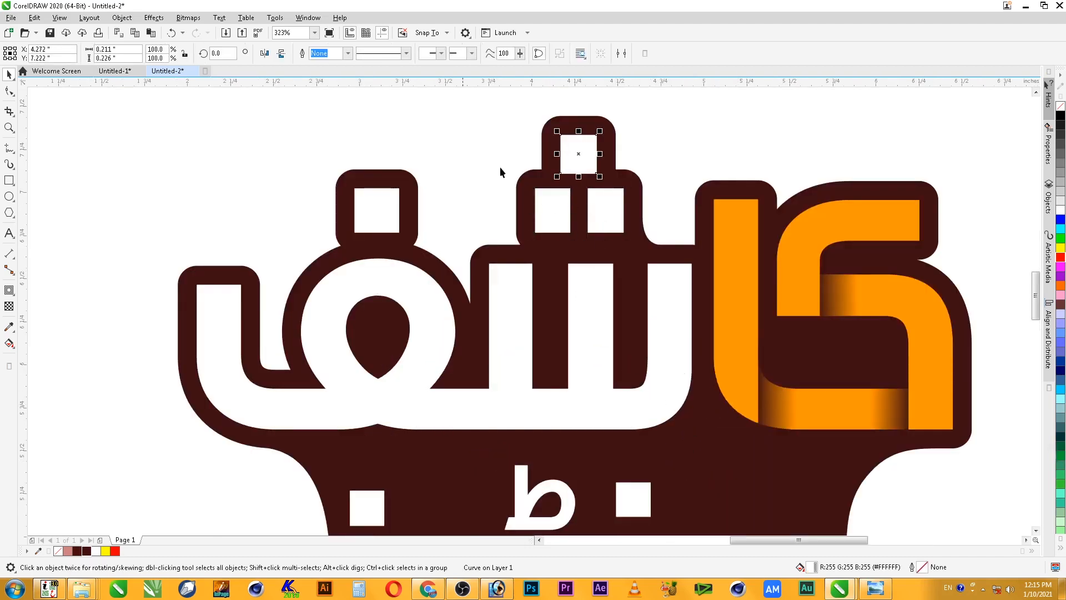
click(381, 214)
click(592, 330)
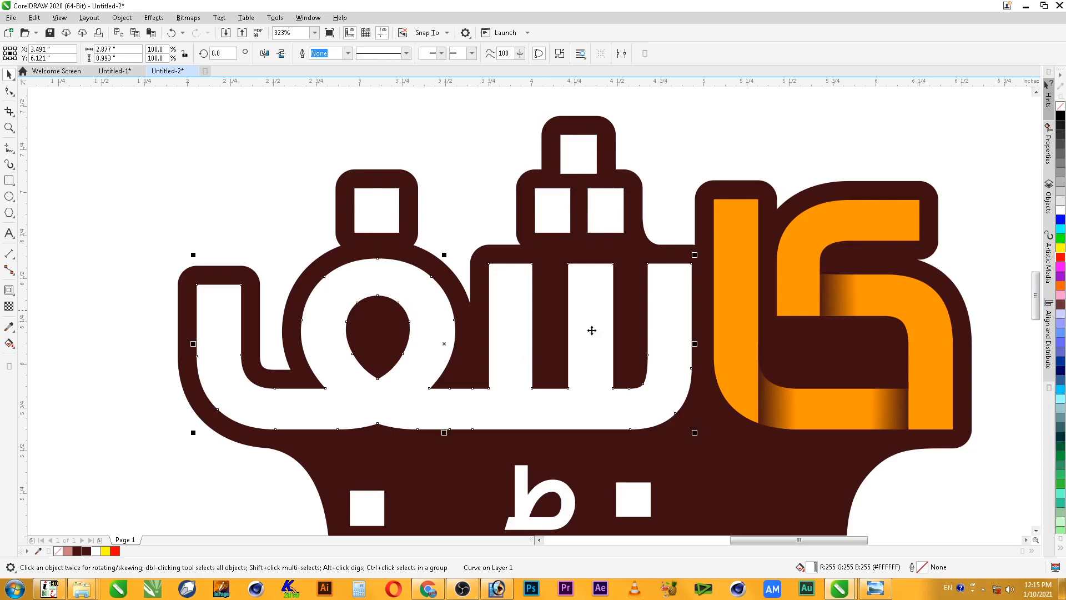
shift+click(594, 221)
shift+click(549, 215)
shift+click(576, 171)
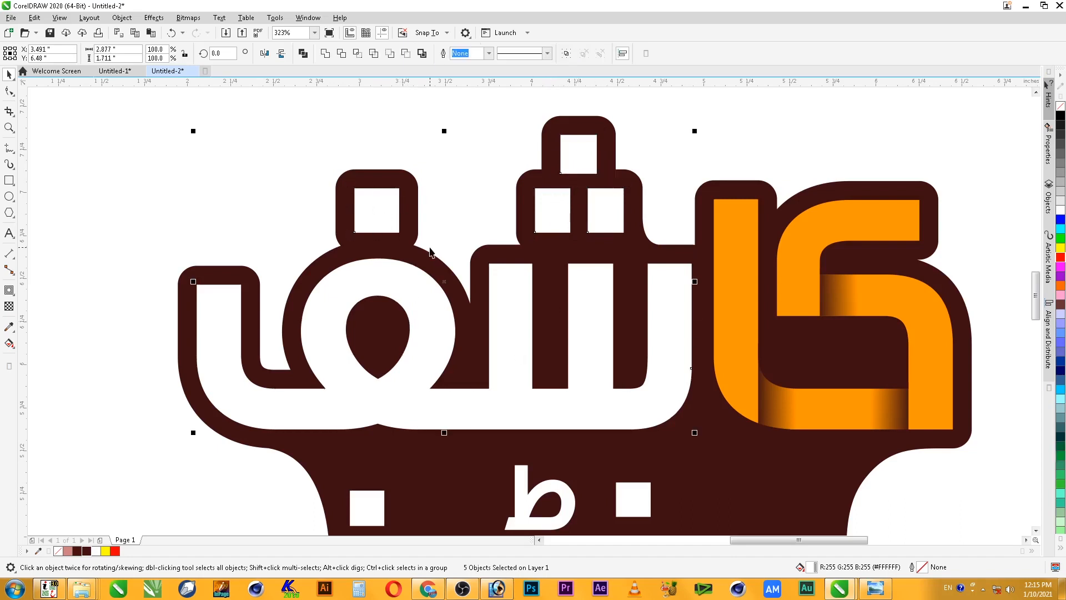
key(alt+e)
key(m)
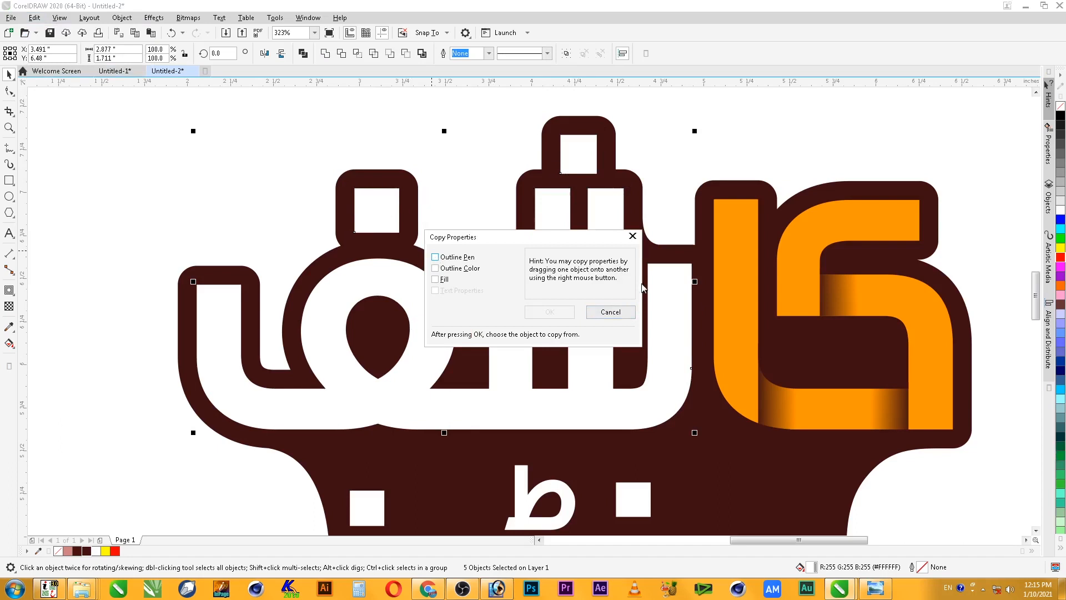
click(438, 280)
click(531, 312)
click(729, 213)
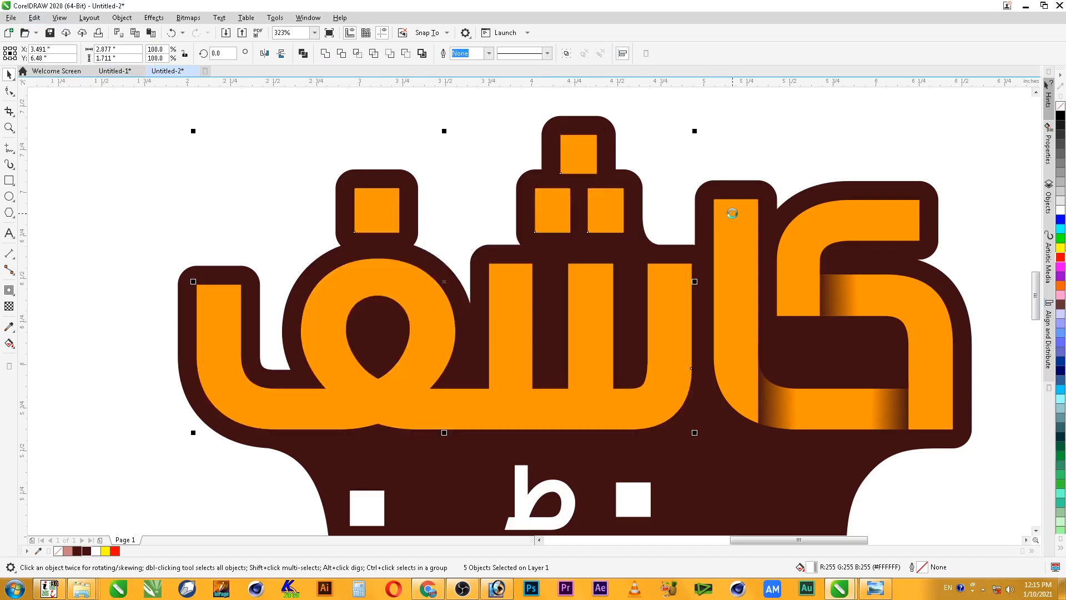
click(752, 110)
Duplicate the tall shadow rectangle onto the curved base of the joined letters in the upper word and mirror it horizontally
scroll(788, 141, down, 2)
key(F2)
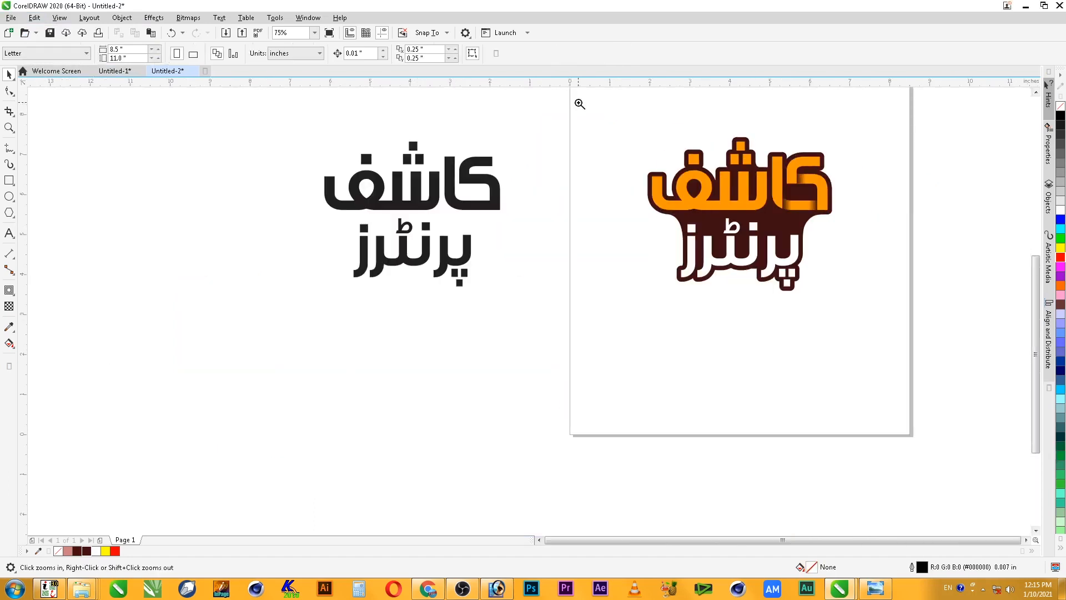
drag(598, 114, 876, 284)
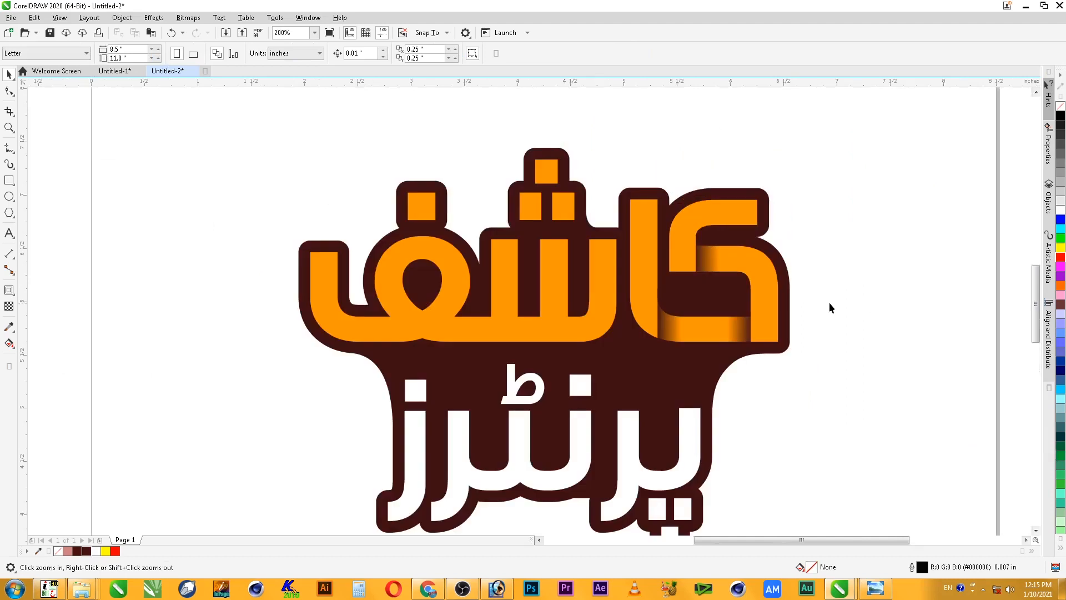
key(F2)
drag(863, 118, 206, 392)
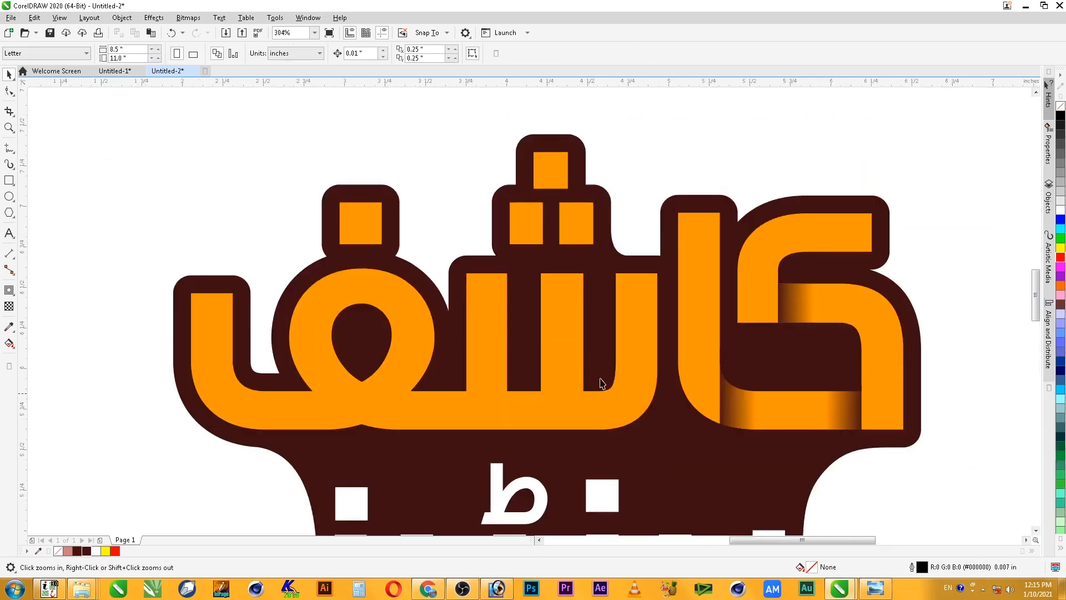
click(727, 411)
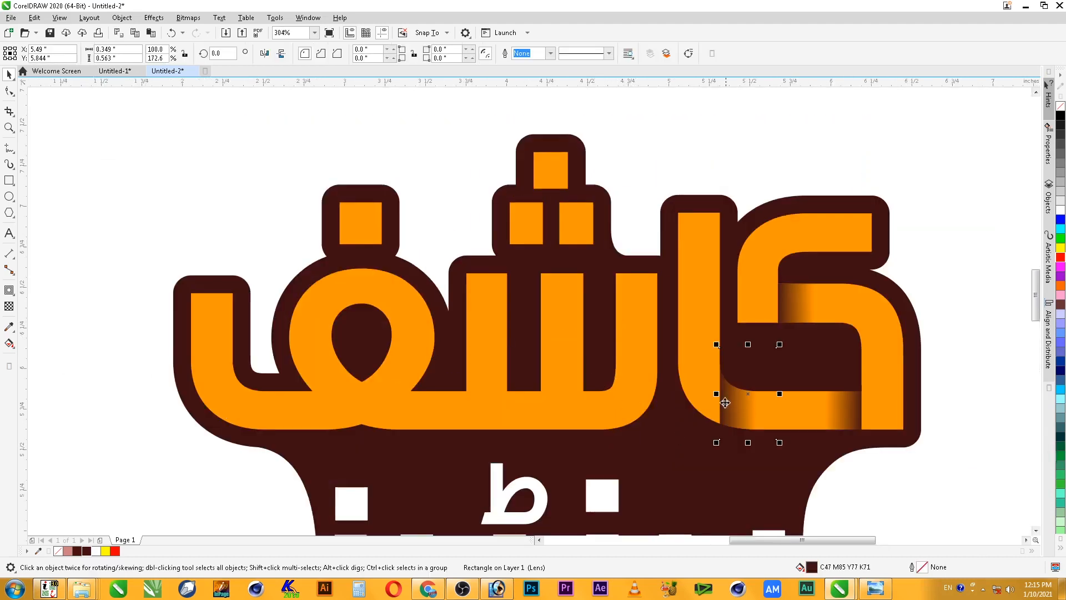
drag(726, 411, 597, 413)
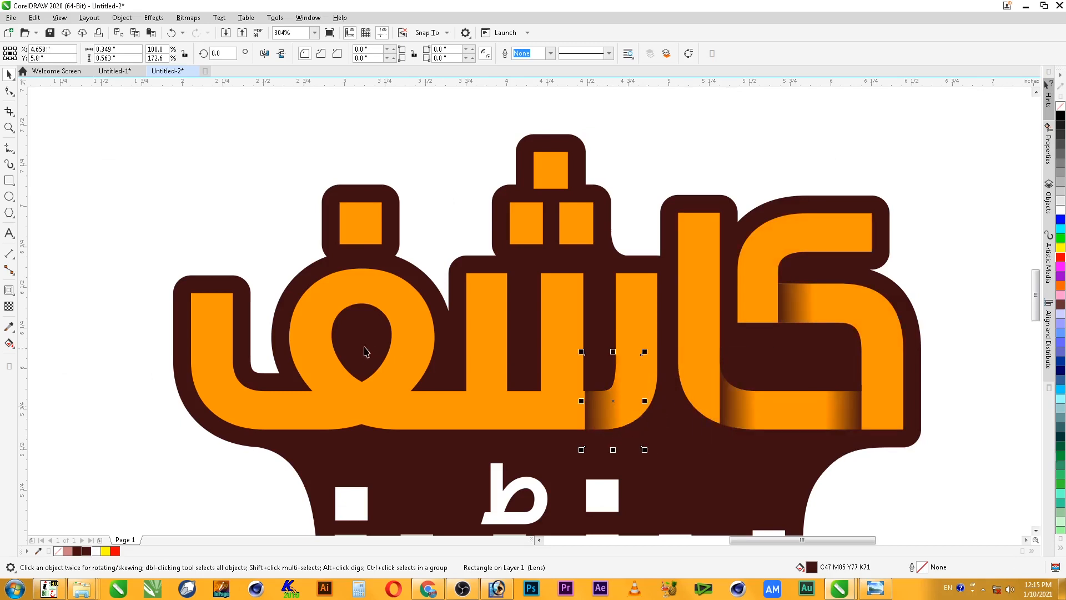
click(265, 52)
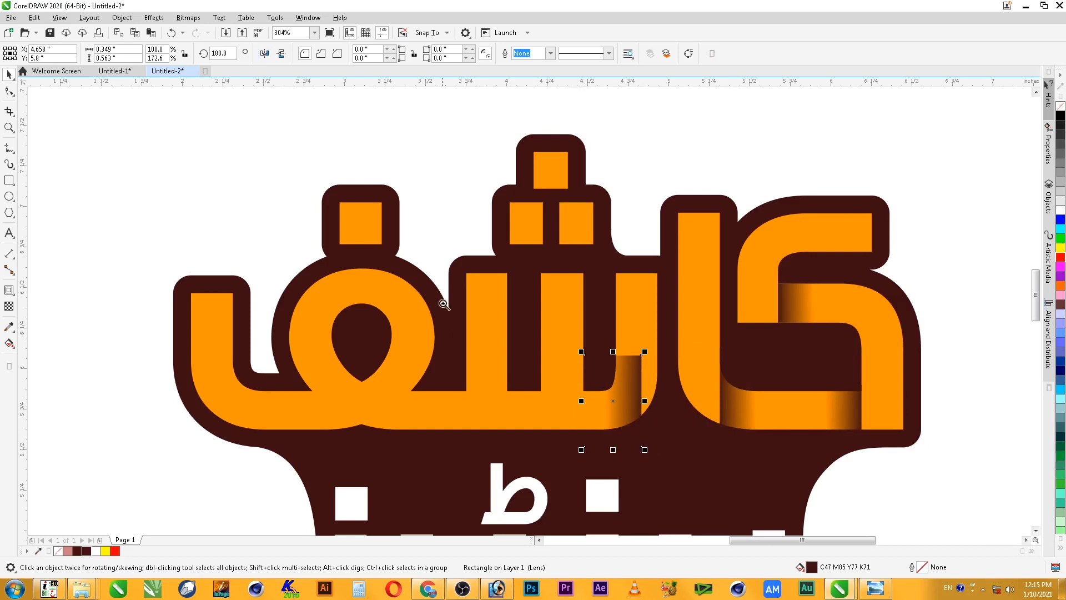
Align the mirrored shadow's dark edge with the rightmost tooth's inner edge, then lower its top and extend its bottom past the base stroke
key(z)
drag(451, 292, 698, 465)
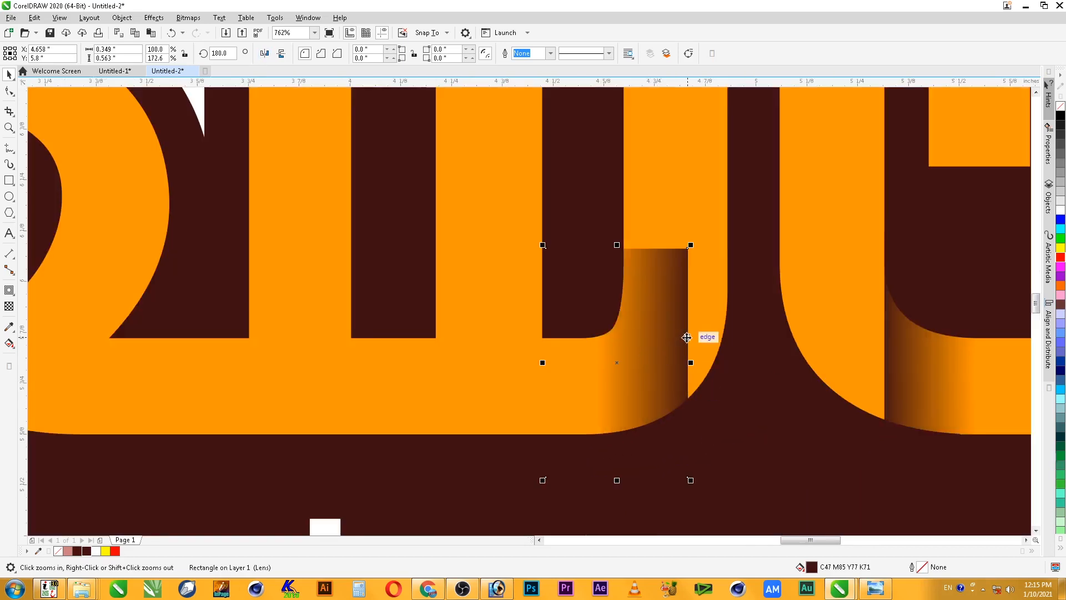
drag(687, 338, 623, 287)
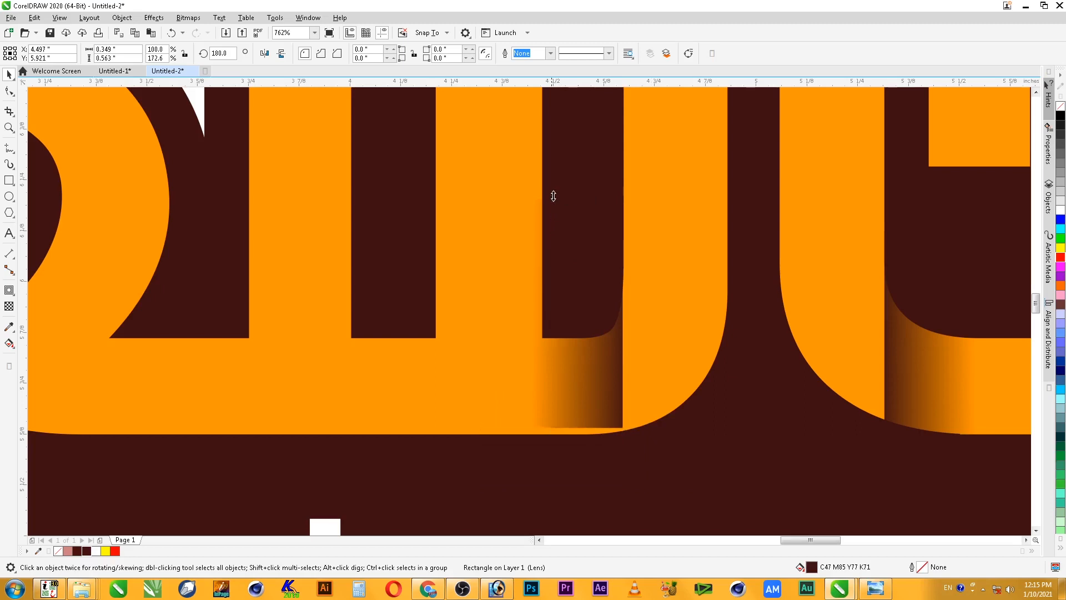
drag(552, 198, 551, 244)
drag(551, 428, 550, 460)
key(Escape)
scroll(666, 432, down, 2)
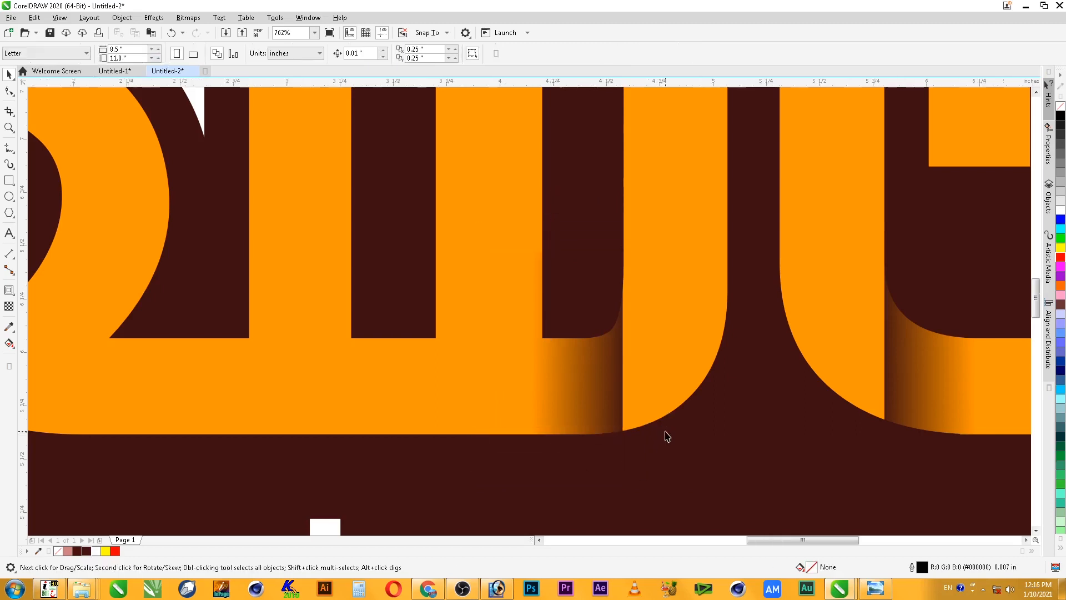
Duplicate the rightmost tooth's shadow onto the base stroke beside the middle and leftmost teeth of the upper word
key(F2)
drag(747, 264, 371, 444)
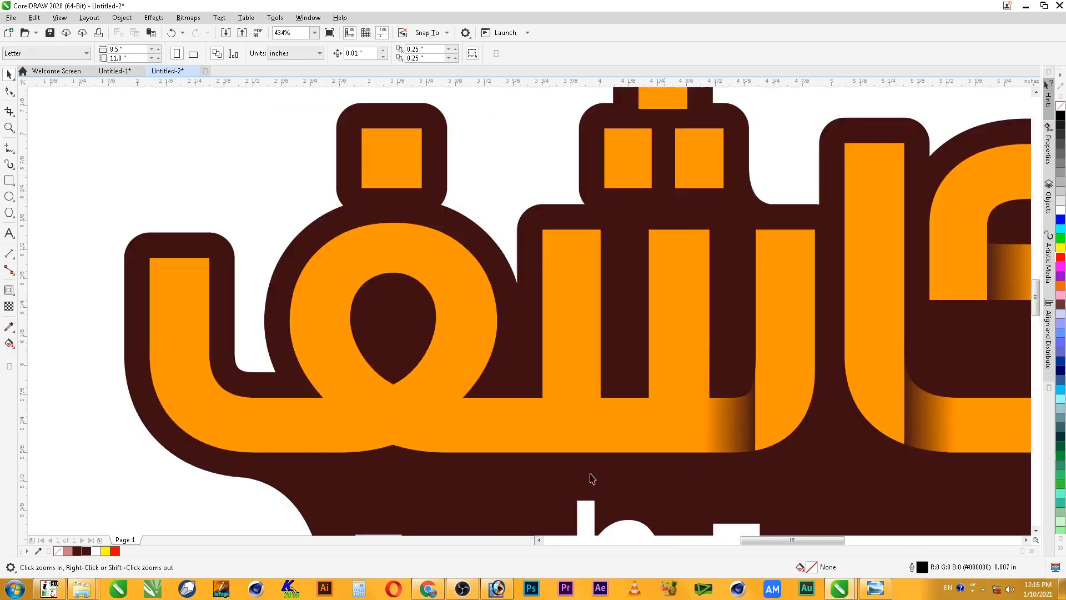
click(722, 423)
drag(755, 415, 542, 389)
key(Escape)
scroll(636, 491, down, 3)
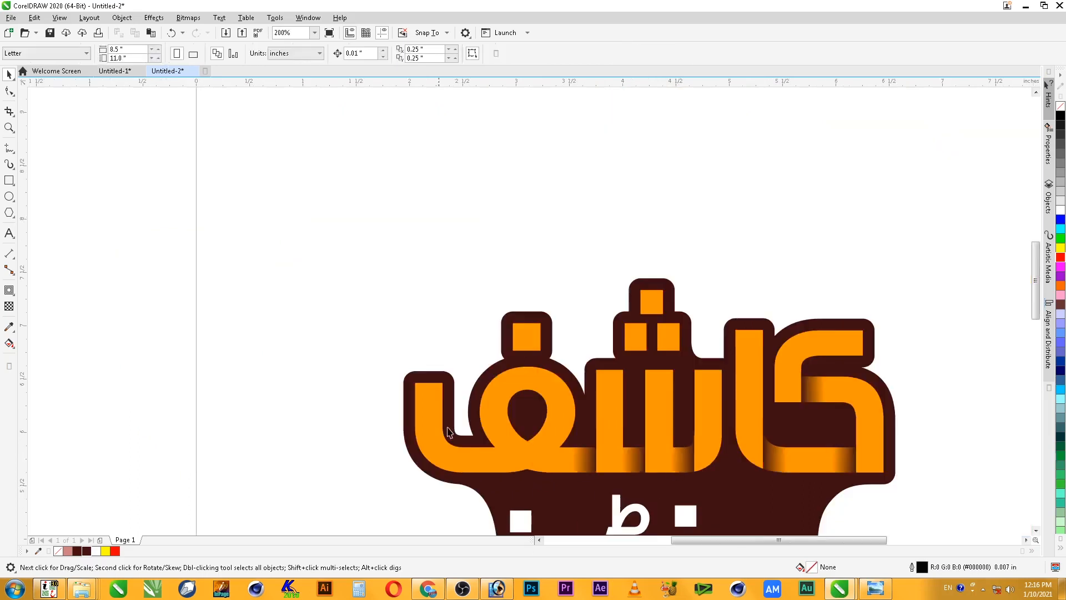
Draw a 3-point curve about 0.36 × 0.27 in across the base stroke, from the loop's outer right edge to the bottom notch
scroll(441, 423, down, 1)
key(F2)
drag(319, 334, 684, 495)
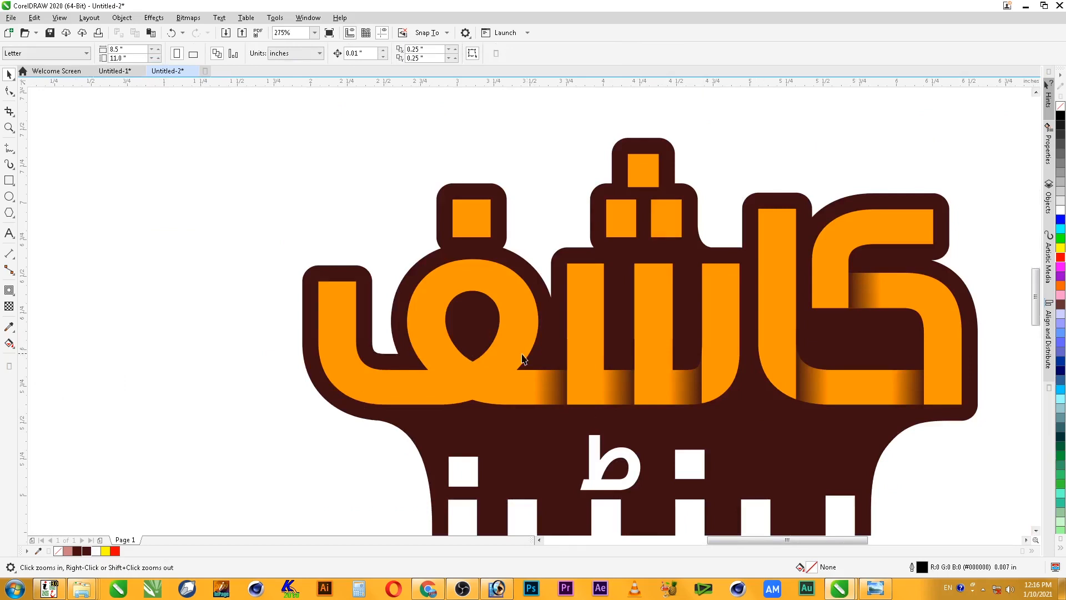
drag(261, 235, 741, 482)
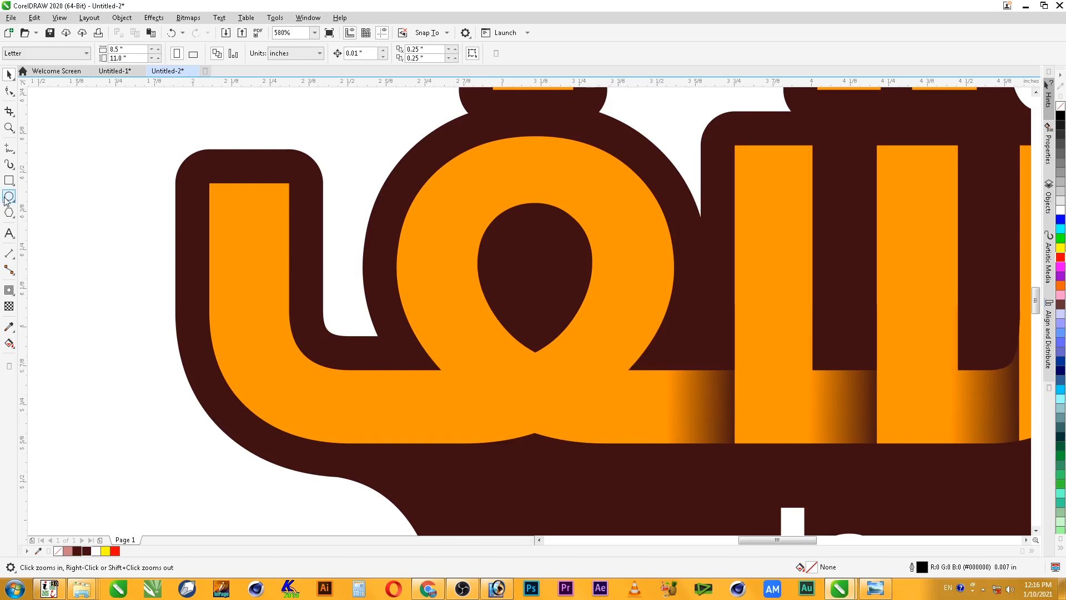
click(10, 149)
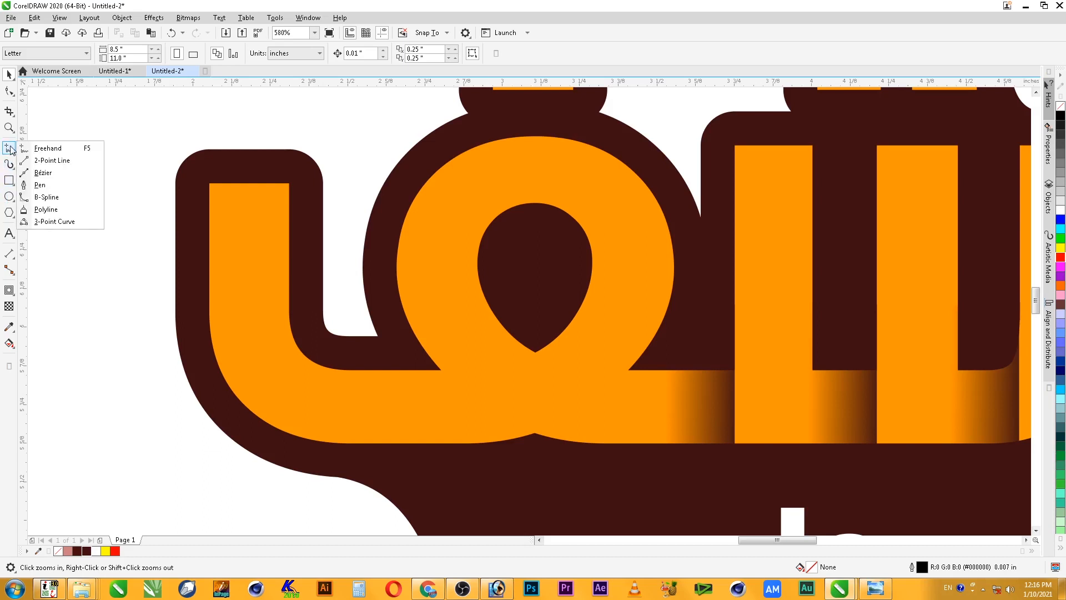
click(48, 149)
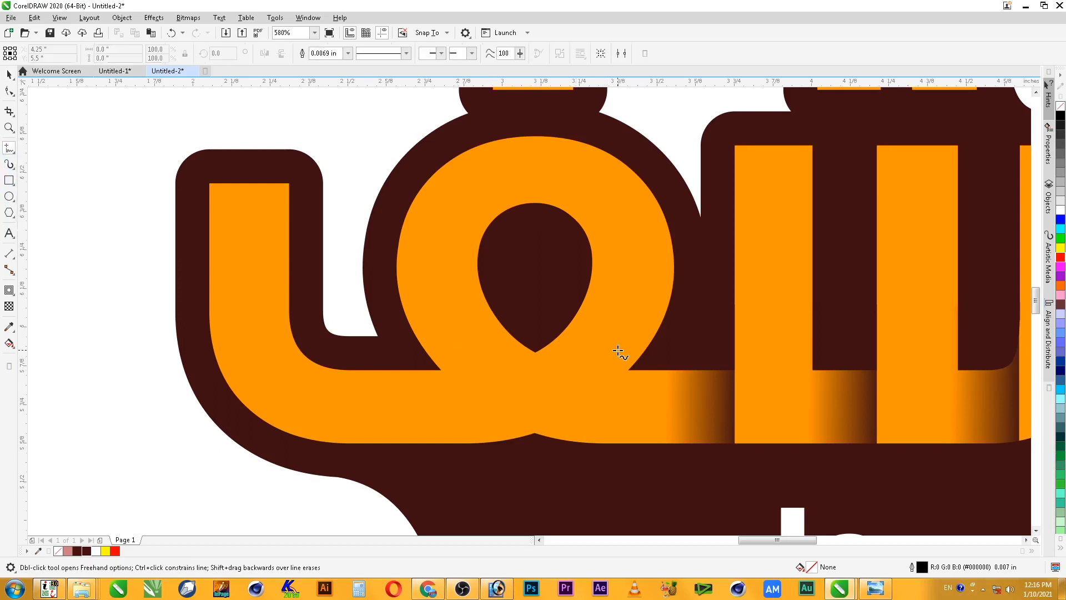
click(15, 148)
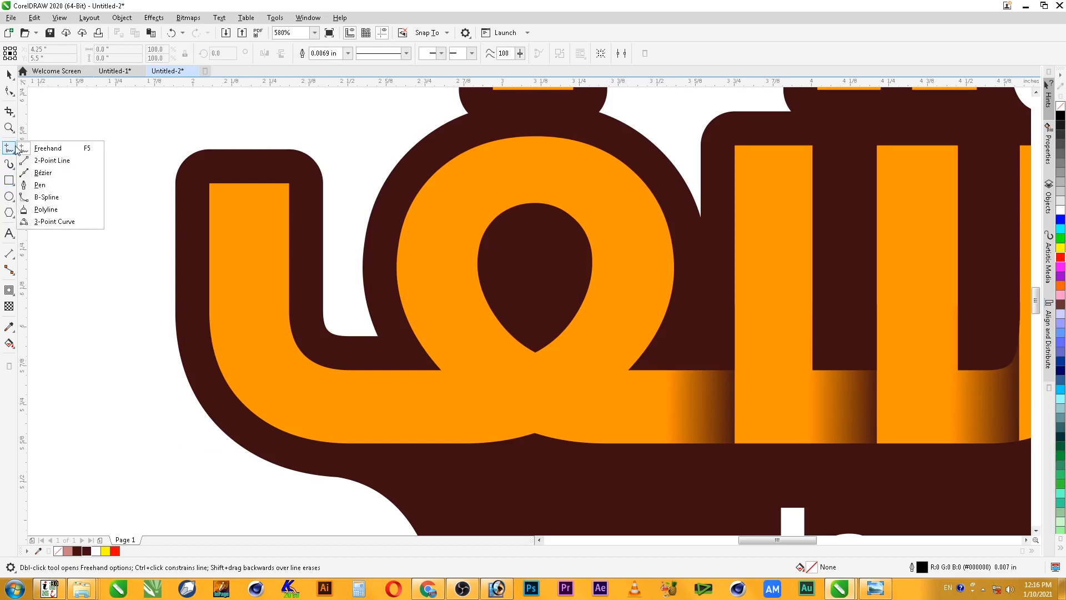
click(69, 222)
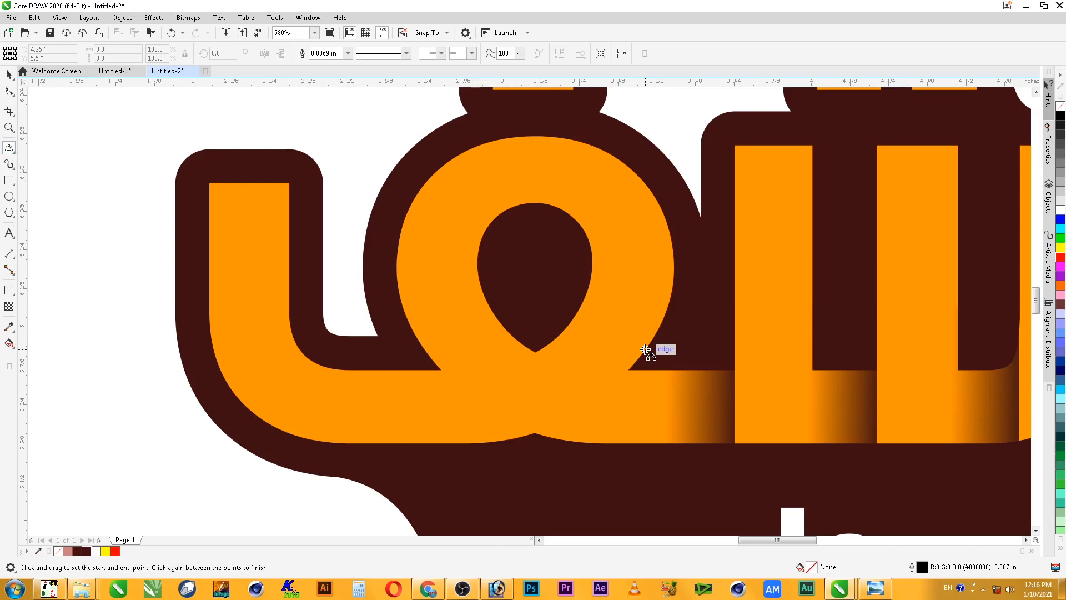
drag(645, 350, 534, 432)
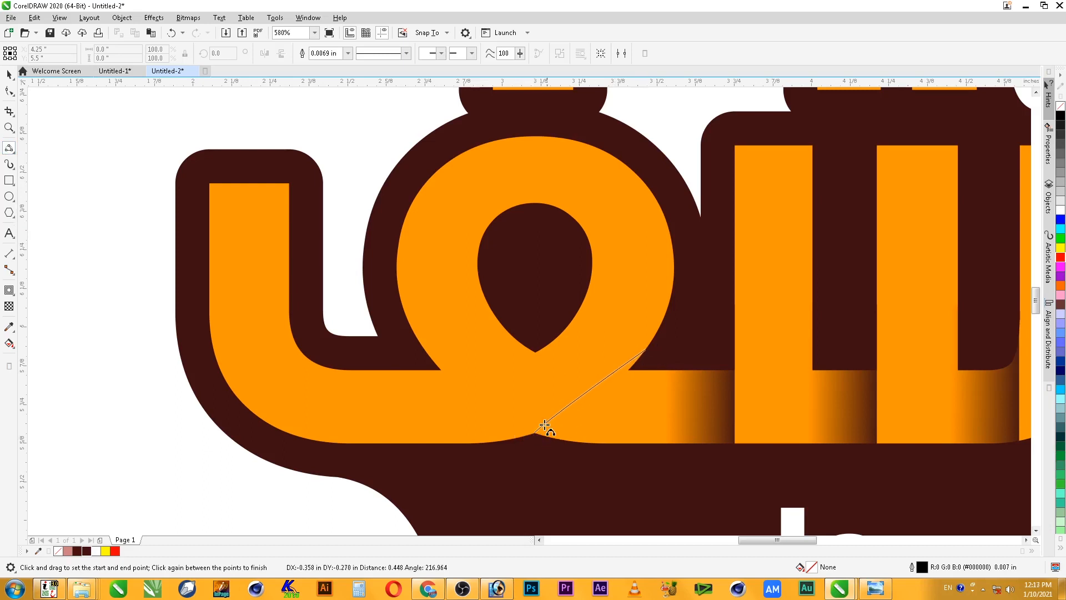
click(588, 405)
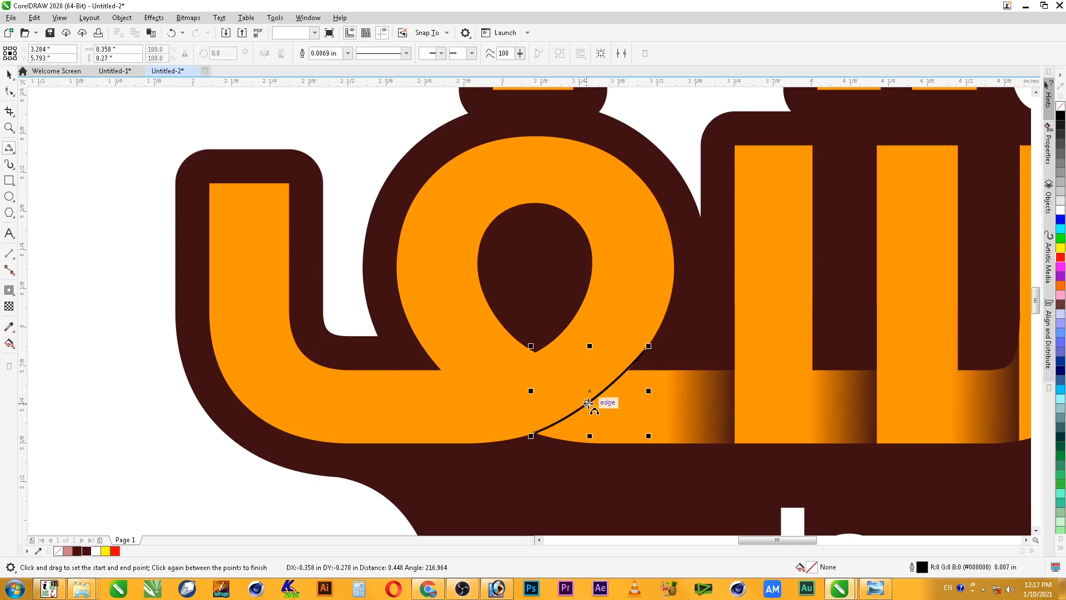
Reshape the curve with its upper control handle so it follows the loop's outer edge where it meets the base stroke
key(z)
drag(686, 324, 458, 466)
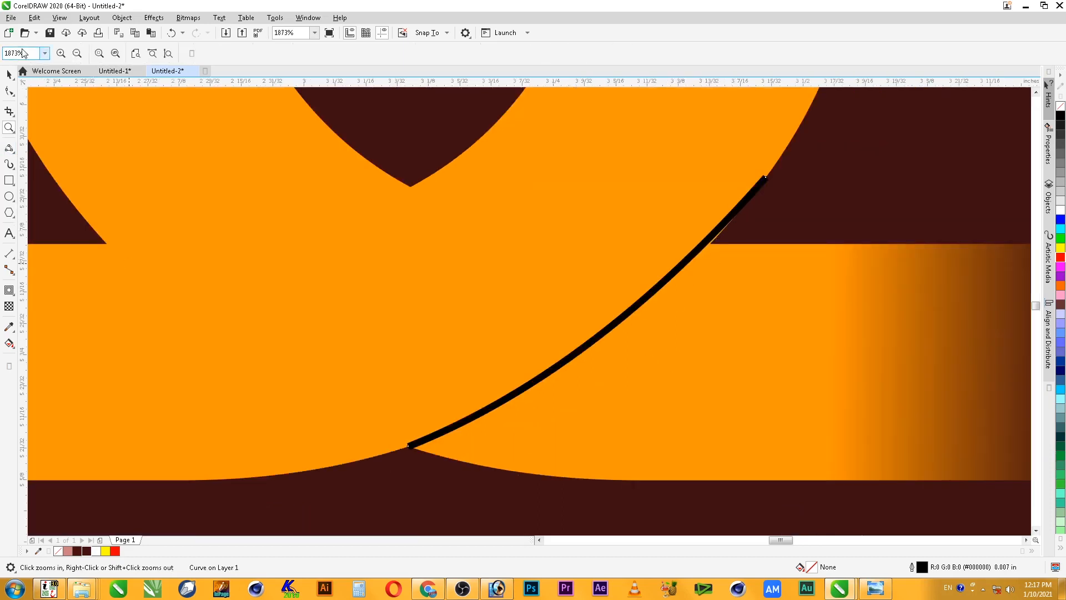
click(9, 91)
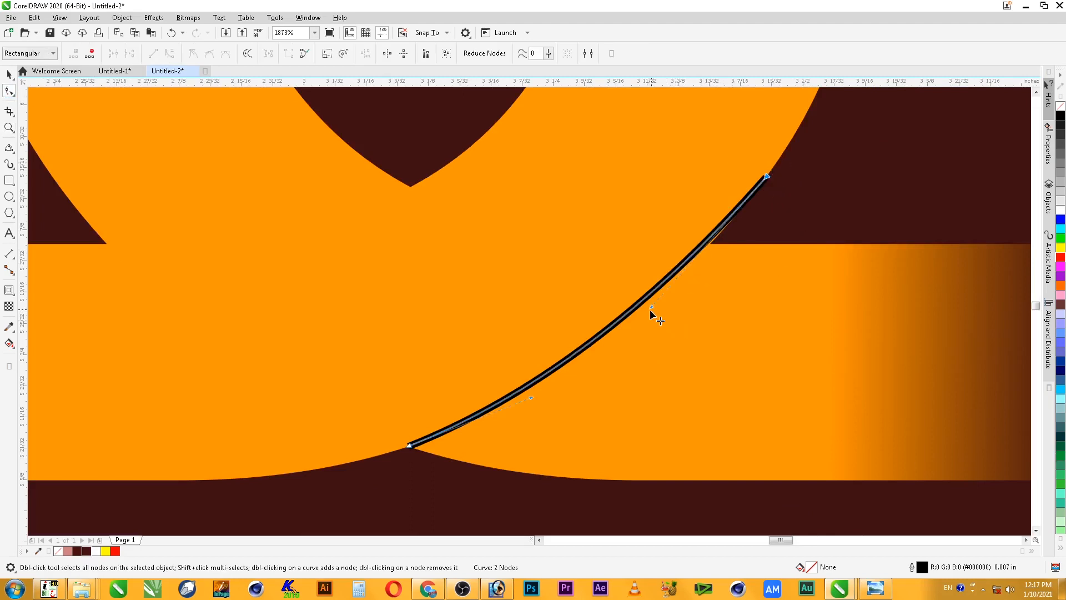
drag(651, 306, 663, 310)
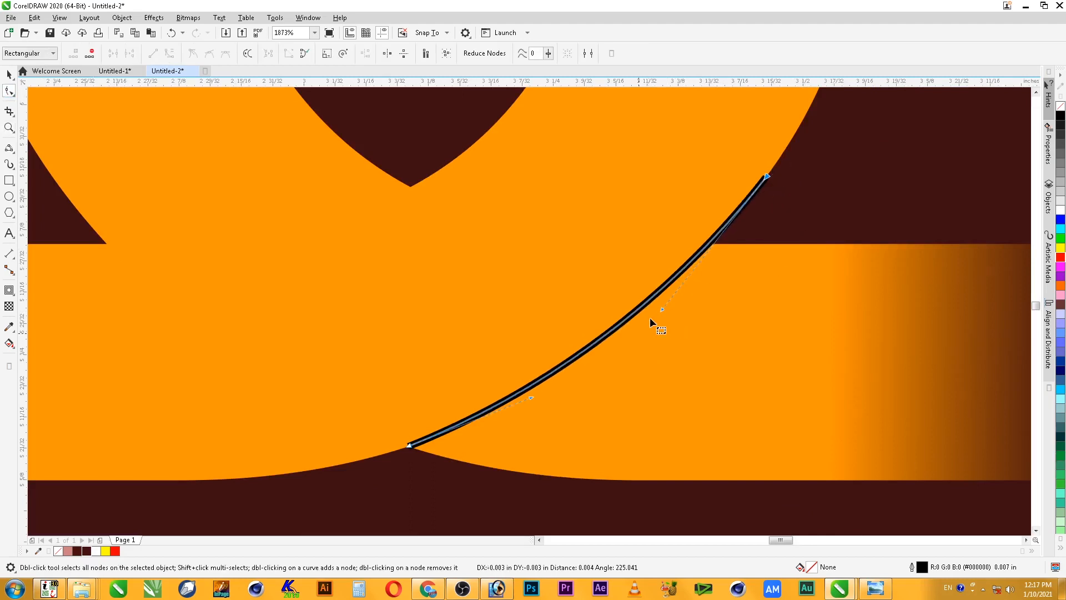
key(space)
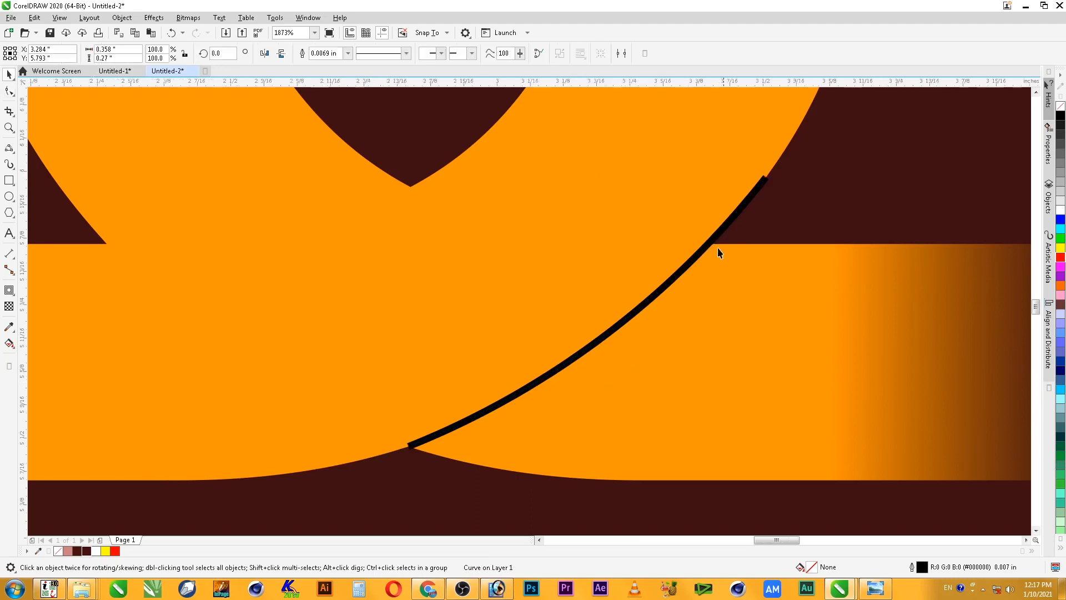
Extend the curve freehand around the base stroke into a closed shape about 0.61 × 0.37 in, joining its two ends
scroll(718, 248, down, 5)
key(z)
drag(809, 209, 507, 340)
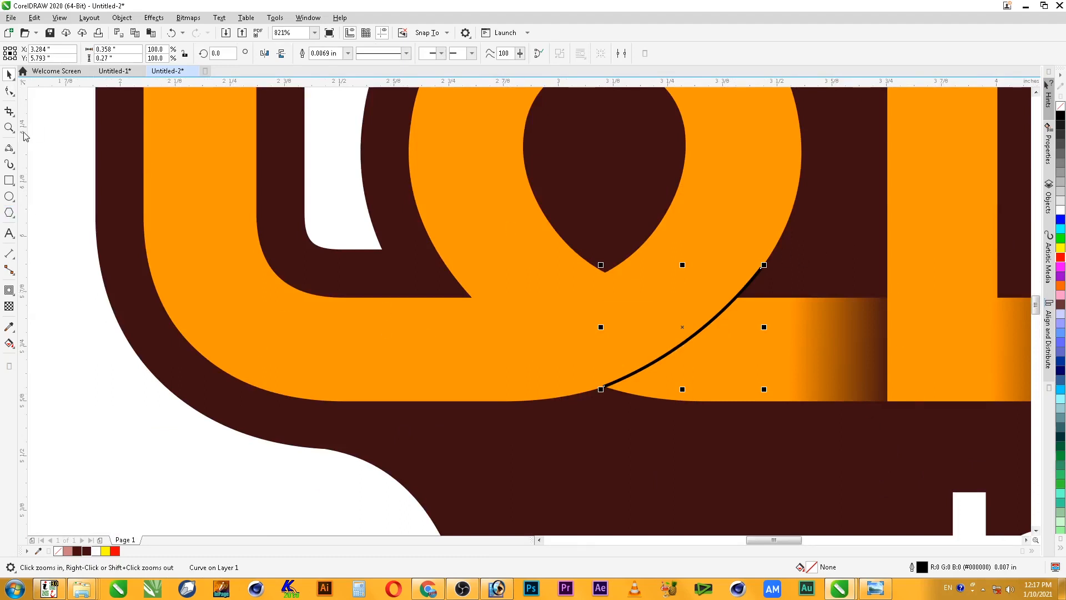
click(9, 148)
mouse_move(765, 266)
mouse_down()
mouse_move(874, 419)
mouse_move(707, 431)
mouse_move(601, 389)
mouse_up()
key(space)
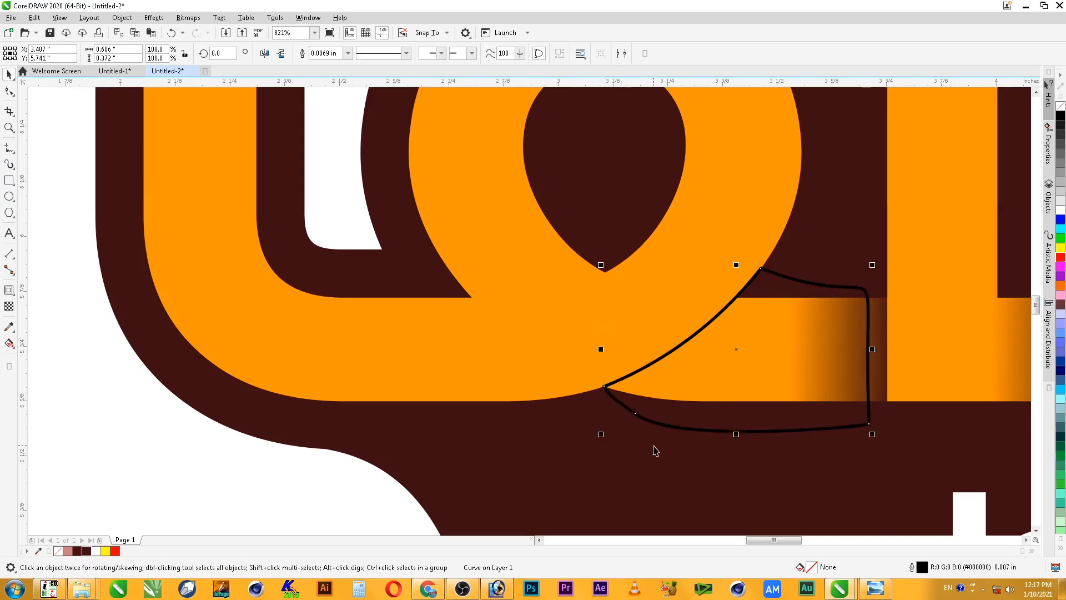
Fill the closed shape with maroon C47 M85 Y77 K71 and remove its outline
scroll(654, 446, down, 1)
key(F2)
drag(452, 278, 847, 507)
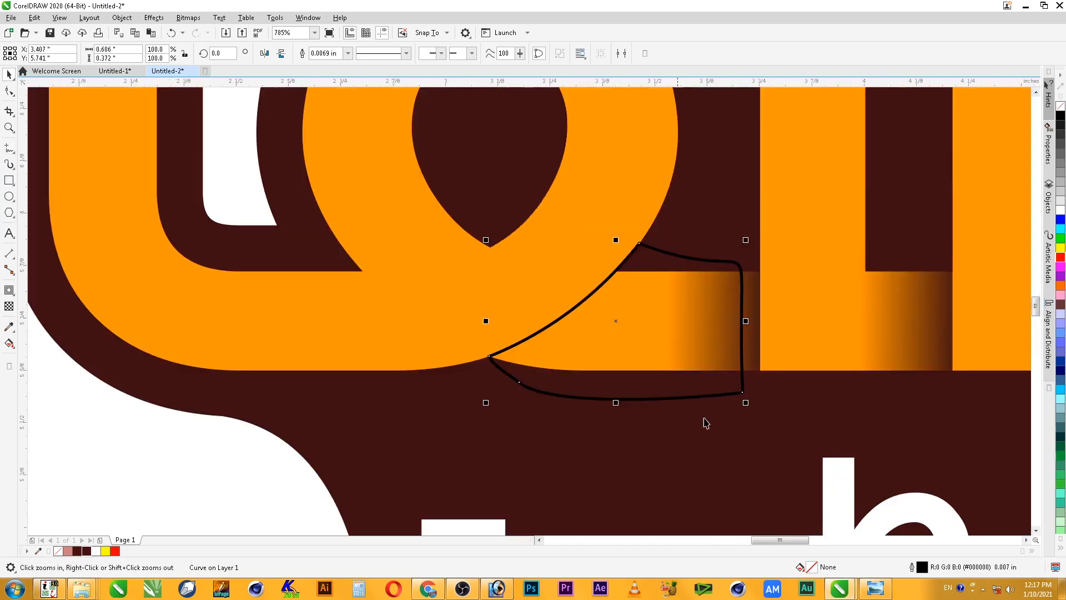
click(86, 551)
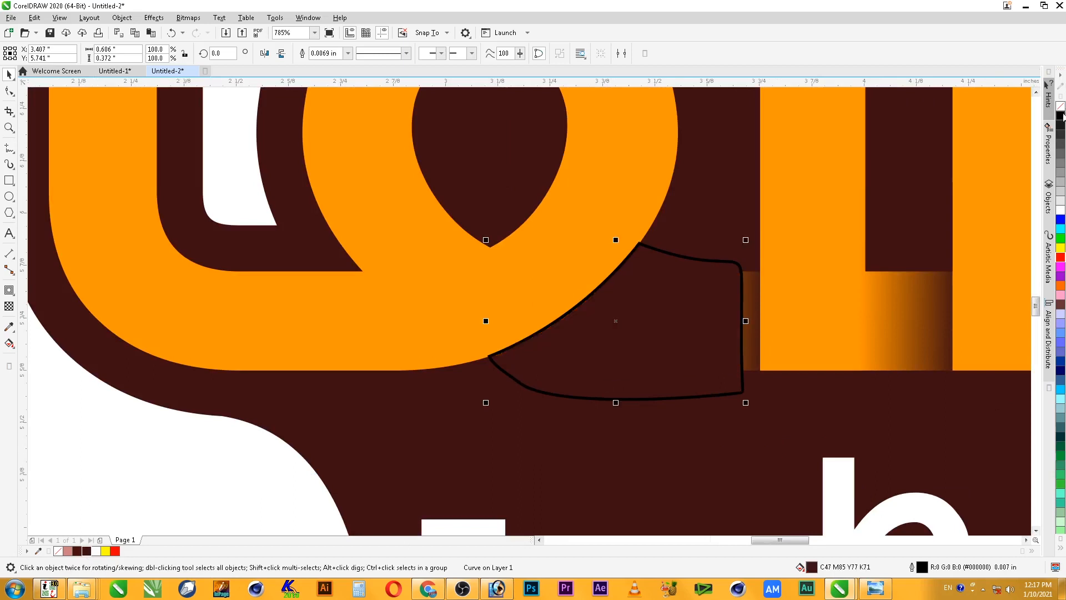
right_click(1060, 105)
Apply a linear fountain transparency to the maroon shape, fading diagonally from the loop's edge down across the base stroke
scroll(762, 367, down, 1)
key(F2)
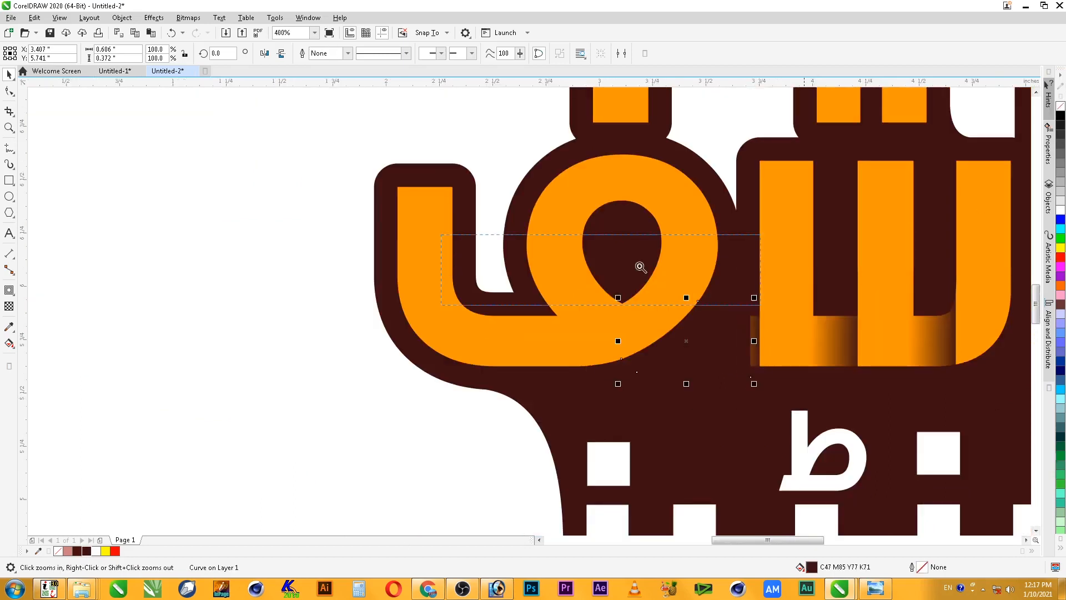
drag(640, 266, 1044, 451)
scroll(721, 370, down, 2)
key(F2)
drag(490, 243, 507, 245)
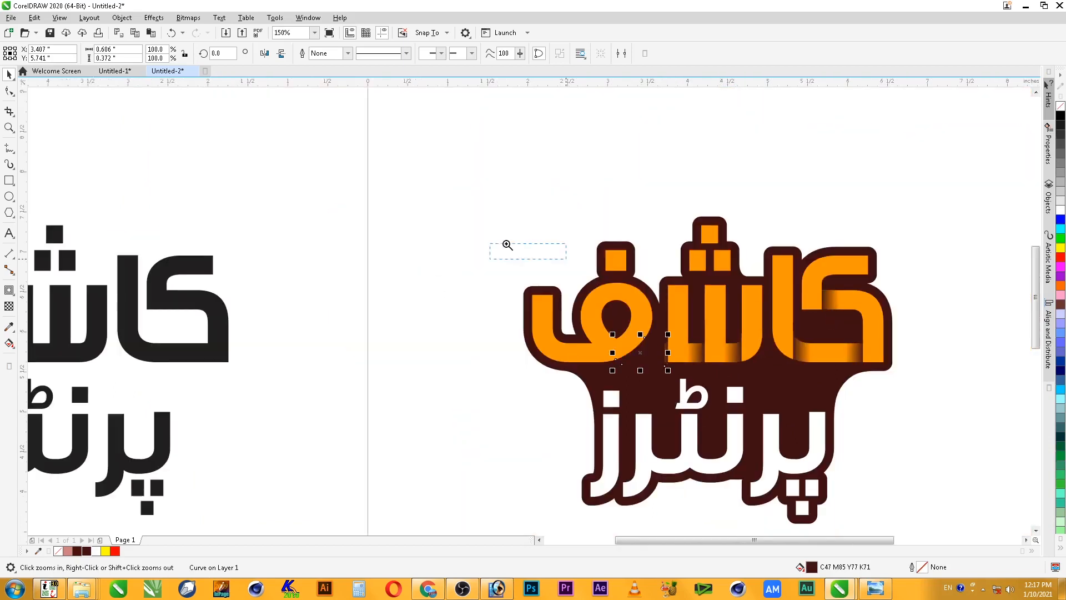
scroll(909, 389, up, 1)
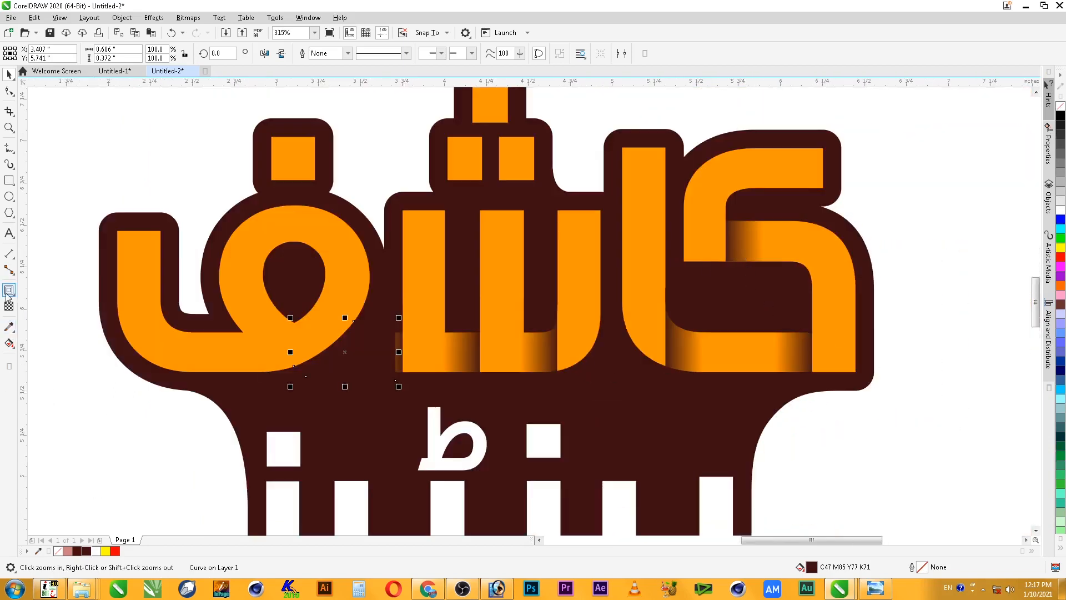
drag(230, 277, 488, 446)
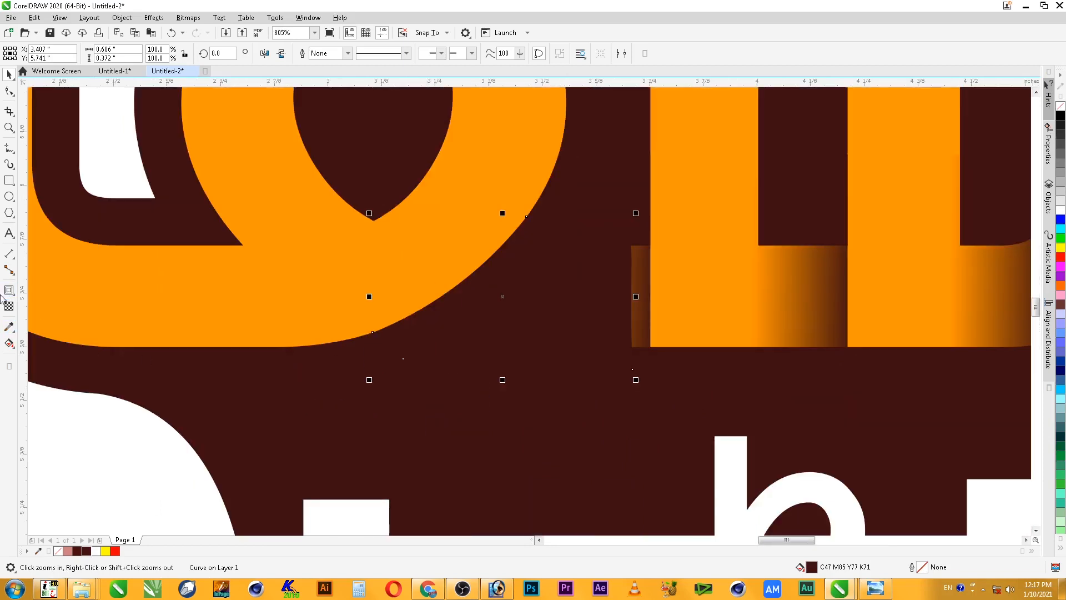
click(9, 306)
drag(418, 236, 562, 356)
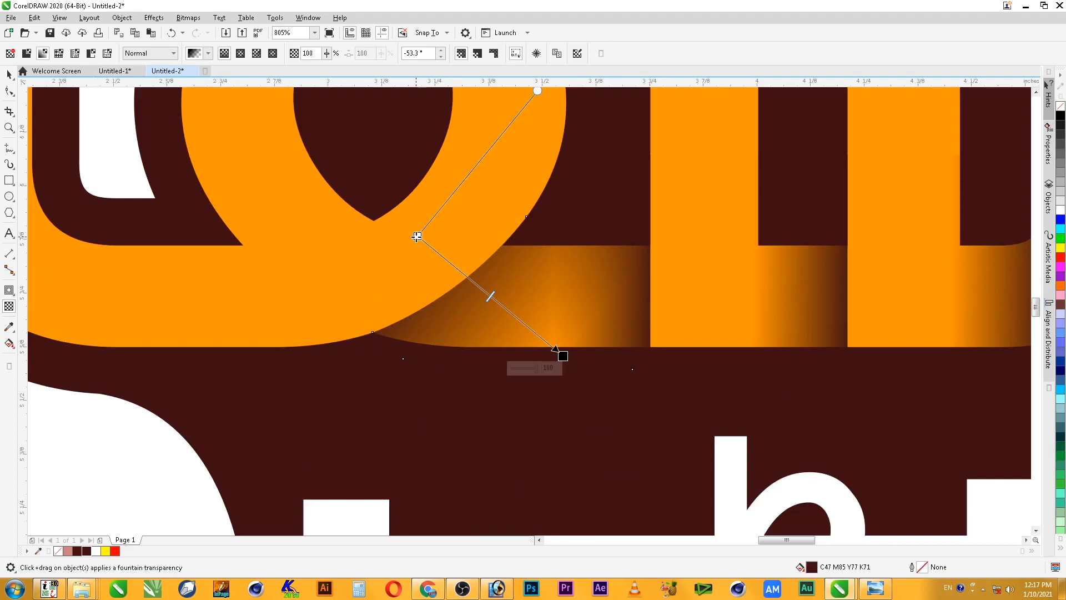
Shorten the transparency gradient by moving its start and end points inward, then deselect the shadow
drag(418, 236, 433, 268)
drag(563, 355, 540, 336)
key(space)
scroll(526, 405, down, 2)
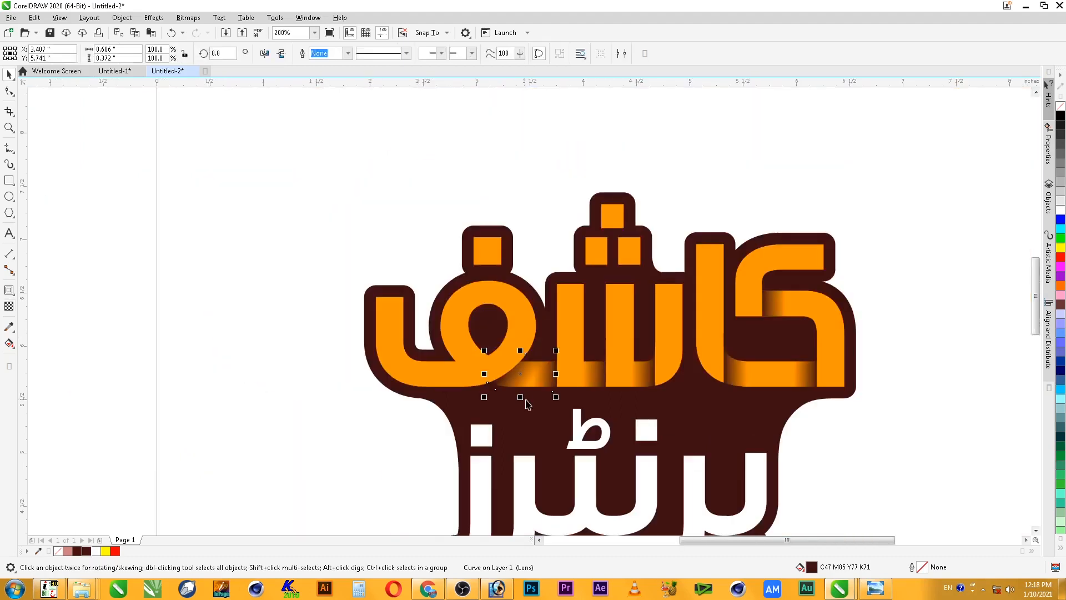
key(Escape)
Examine the new curved shadow behind the loop together with the other shaded overlaps in the upper word
key(z)
drag(243, 179, 799, 455)
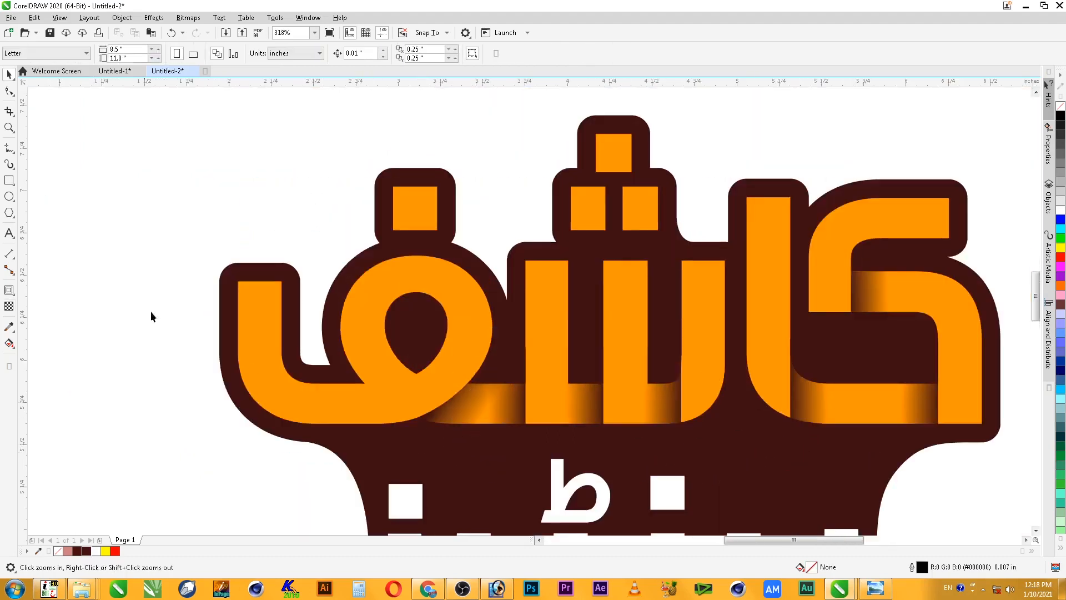
scroll(256, 325, down, 1)
drag(133, 221, 669, 410)
drag(143, 141, 931, 478)
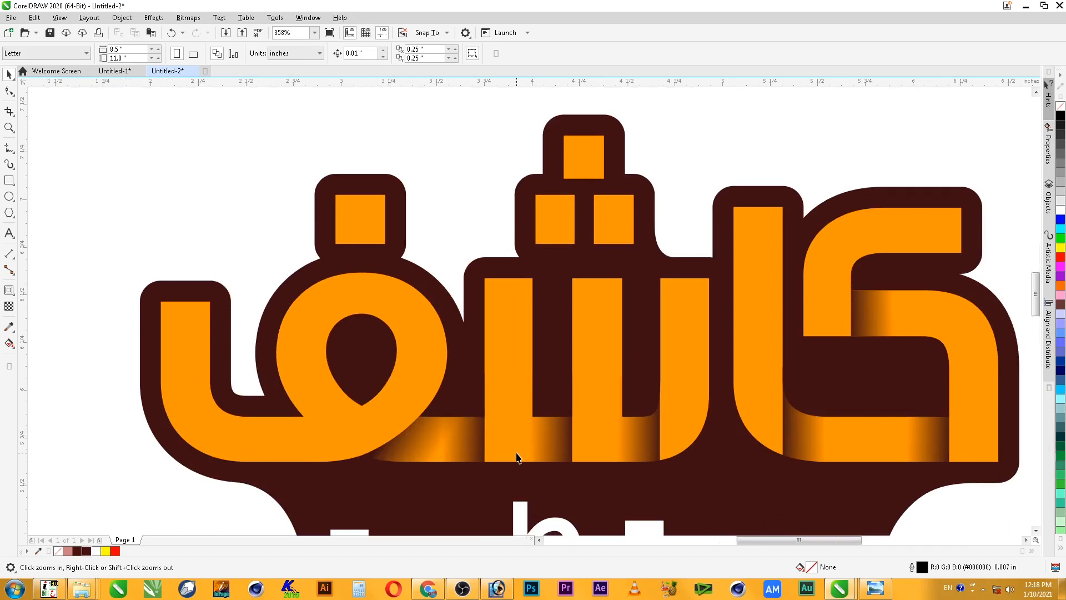
right_click(298, 437)
drag(96, 234, 541, 466)
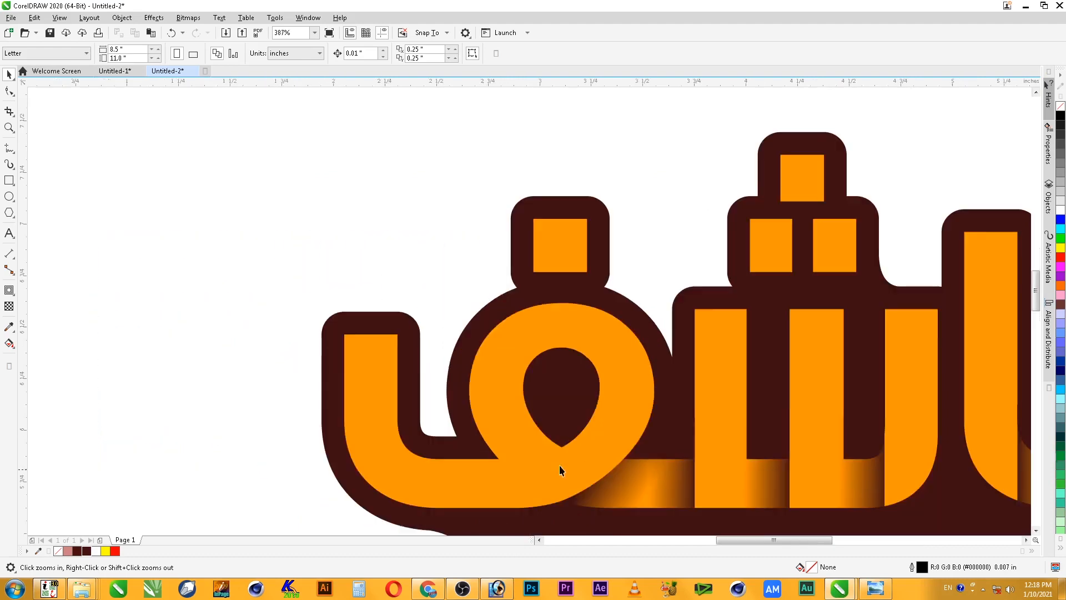
key(space)
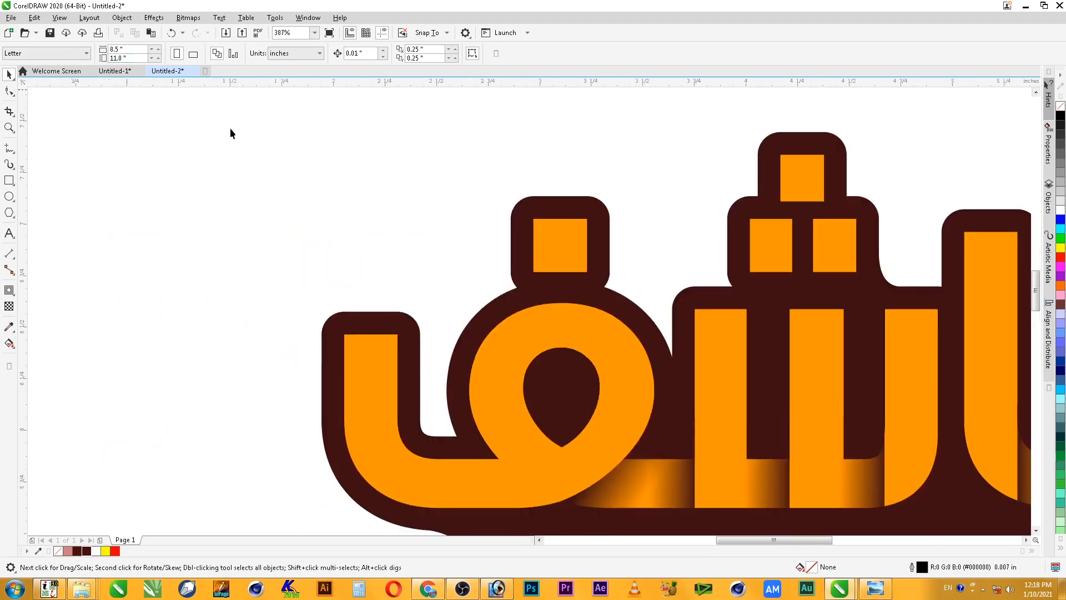
Save the drawing as "Kashif Printers Shadow" in CDR format in the style design subfolder of Modern Designing
click(49, 32)
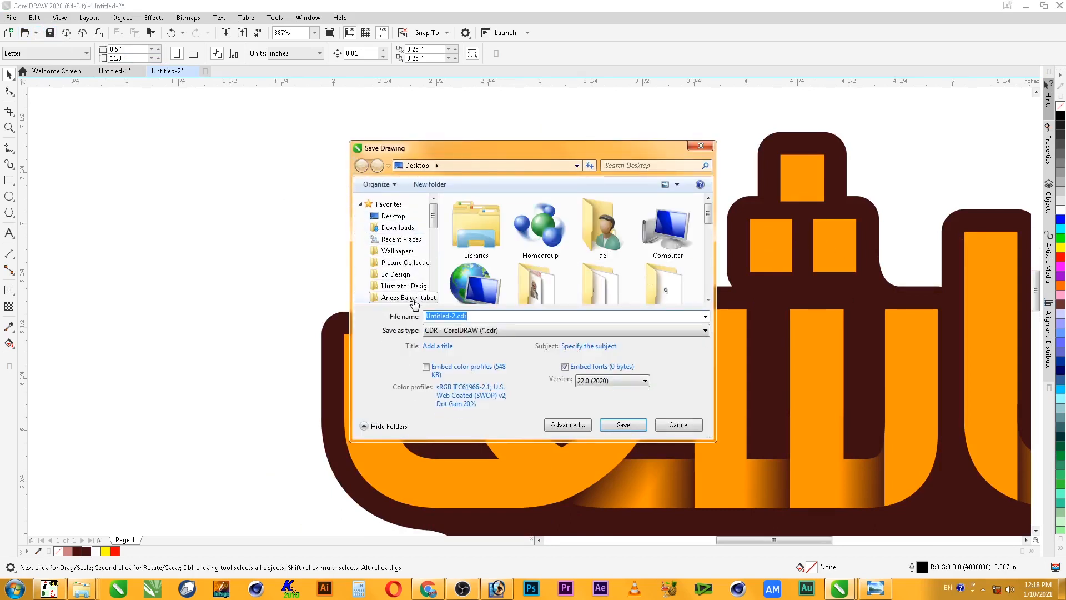
click(416, 299)
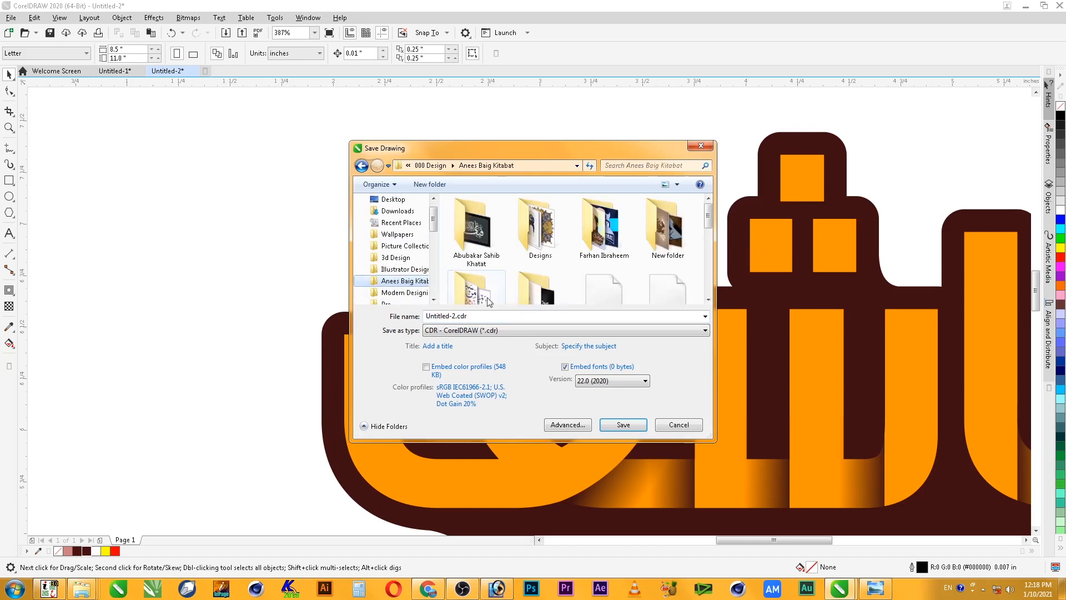
click(404, 292)
click(494, 244)
scroll(483, 238, down, 2)
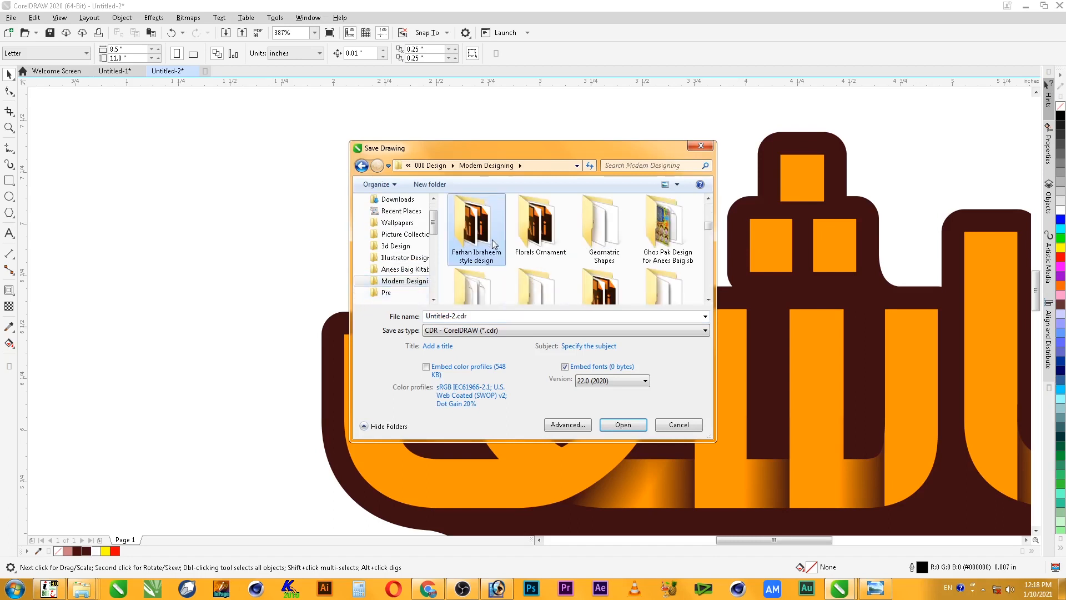
double_click(473, 235)
click(532, 316)
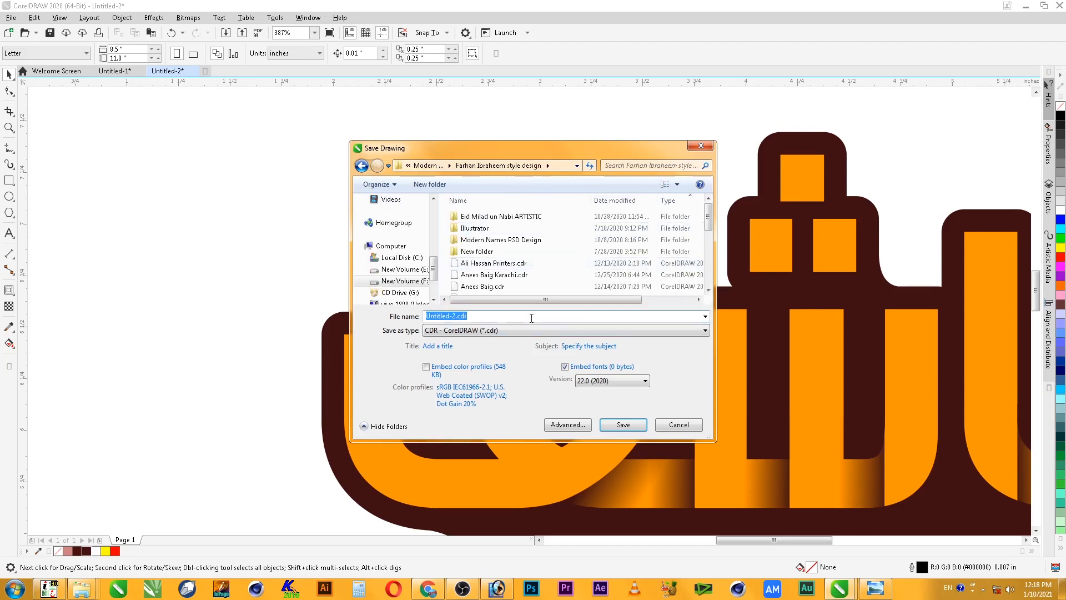
text(Kashif Printers Shadow)
key(Return)
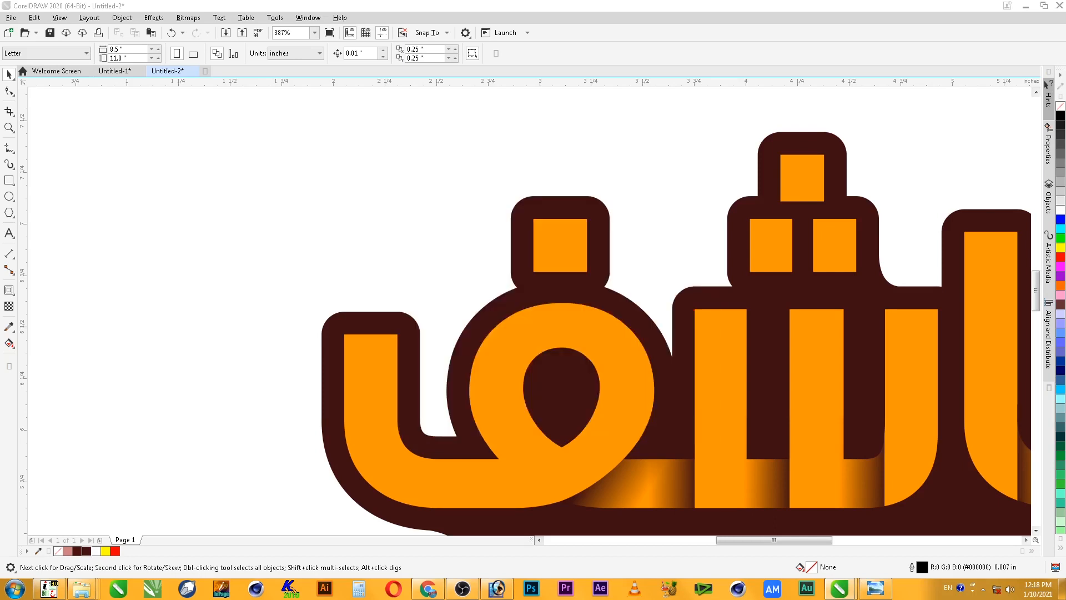
scroll(530, 317, down, 3)
key(z)
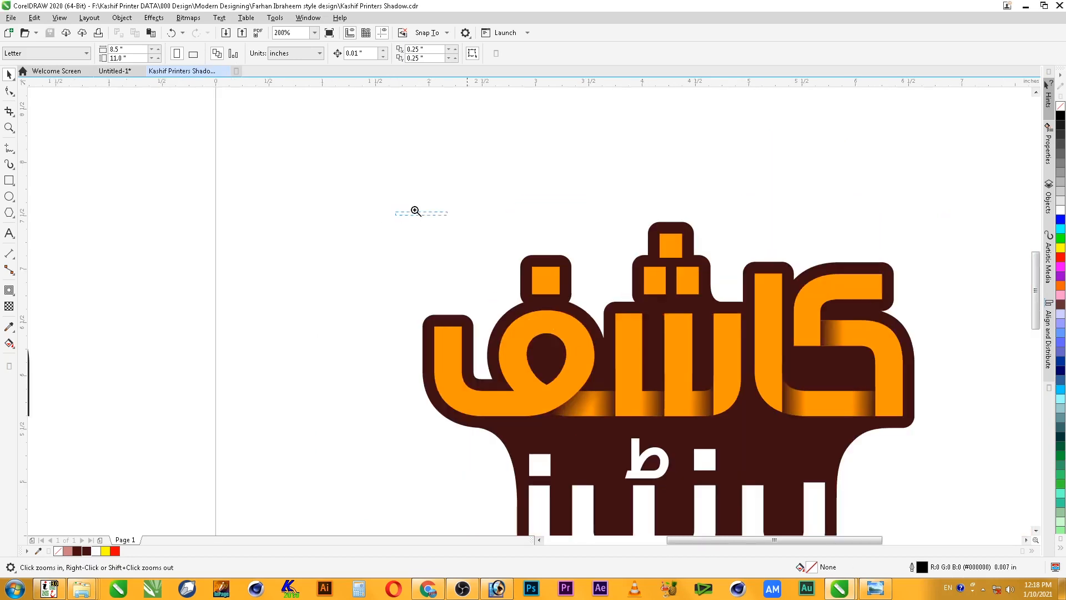
drag(397, 216, 948, 452)
key(space)
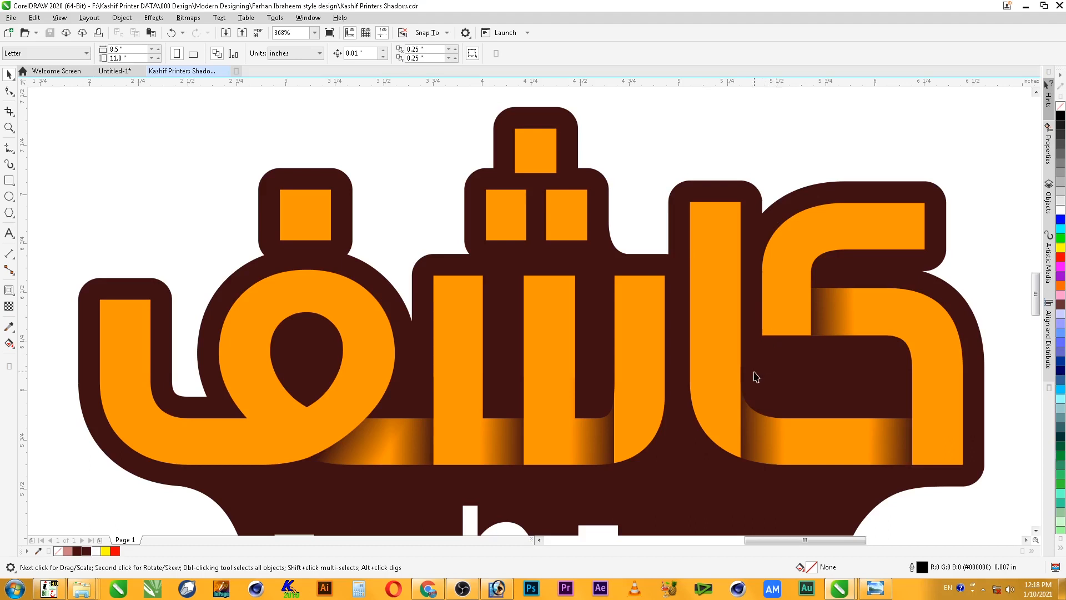
Fill the white lower word and its dots with light blue (#00CFFF), then deselect it
key(F3)
key(F2)
drag(773, 270, 312, 488)
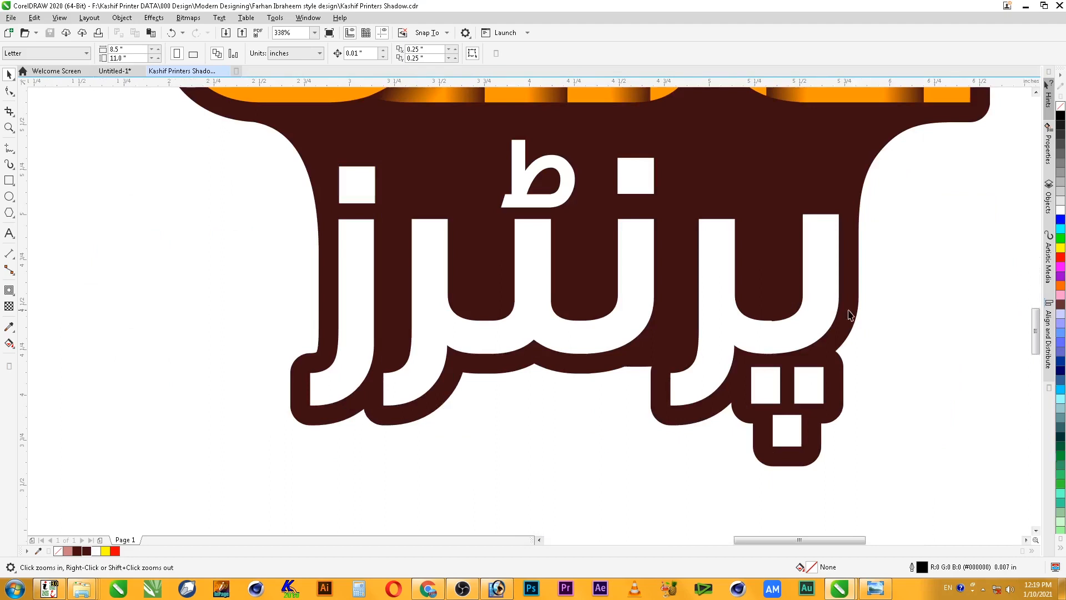
key(space)
click(811, 325)
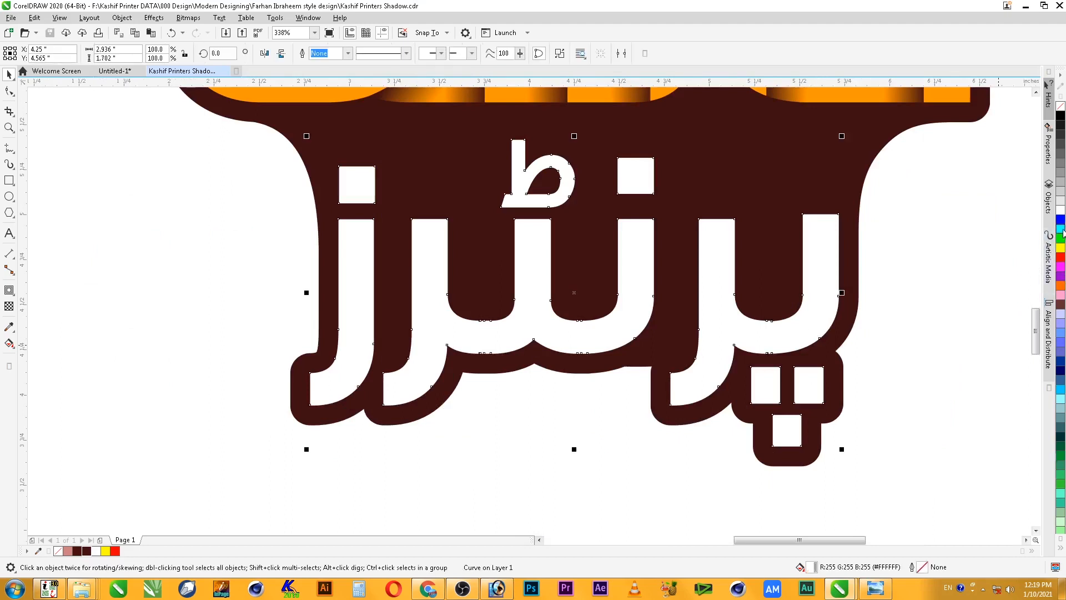
click(1061, 228)
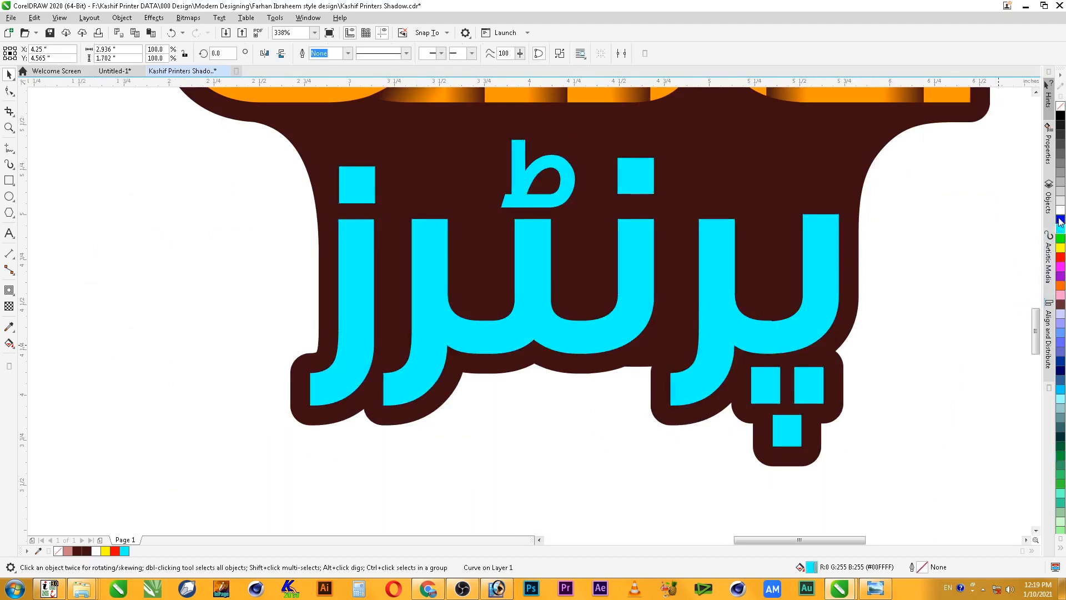
click(1060, 228)
click(961, 244)
scroll(961, 246, down, 2)
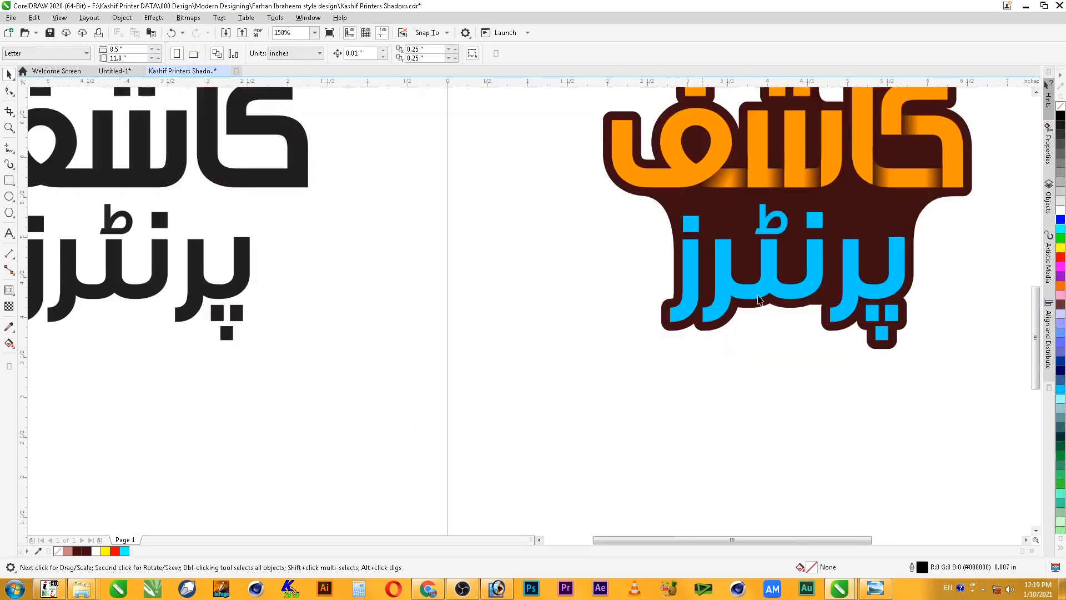
Examine the light blue lower word up close for the stroke overlaps where shadows belong
key(F2)
drag(570, 158, 954, 384)
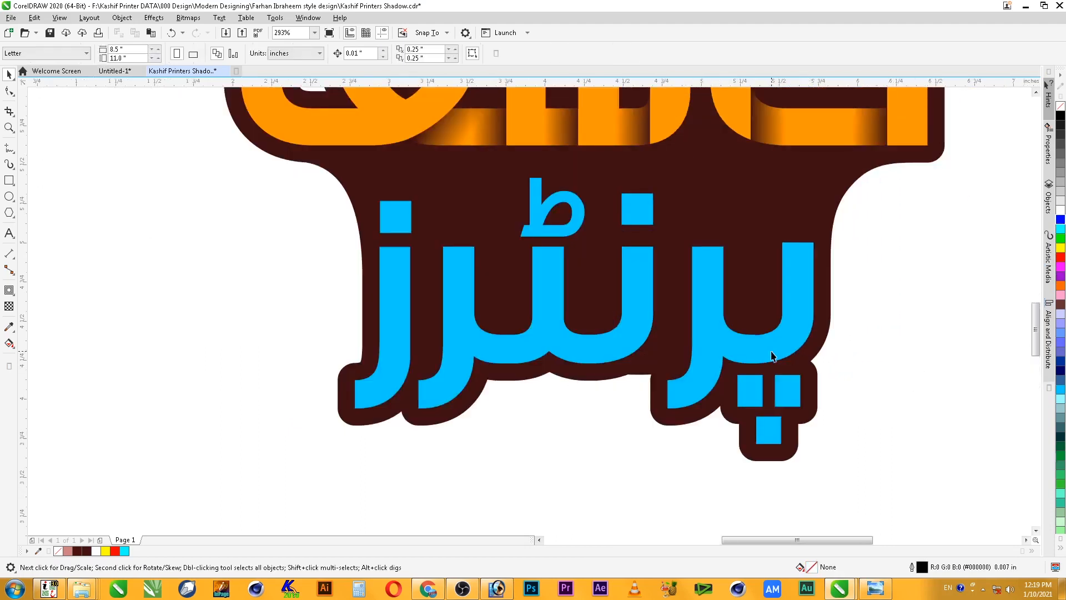
click(795, 377)
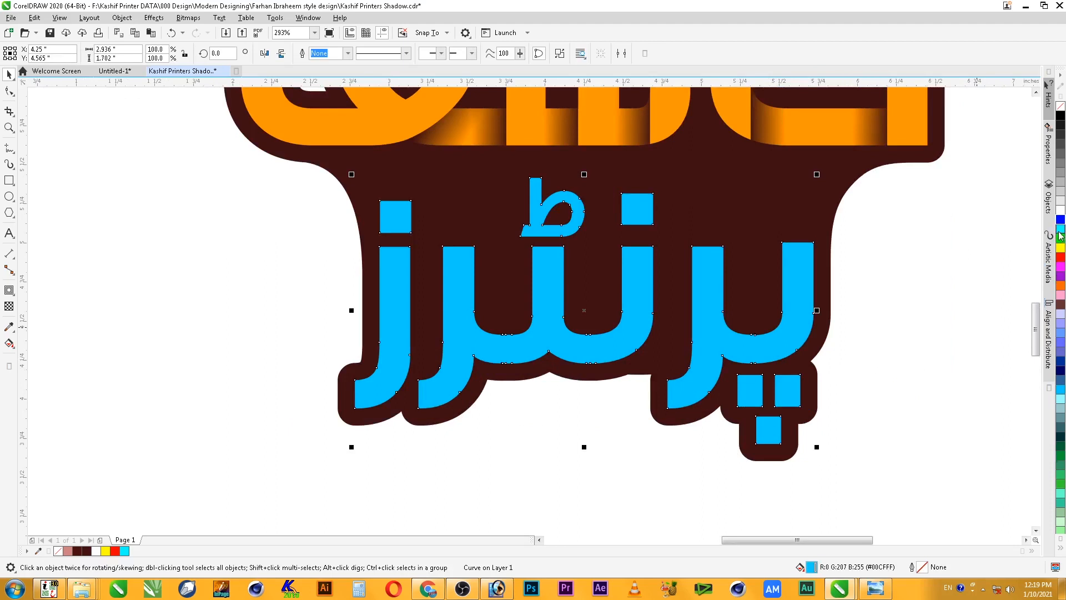
scroll(948, 255, down, 3)
key(F2)
drag(955, 207, 583, 380)
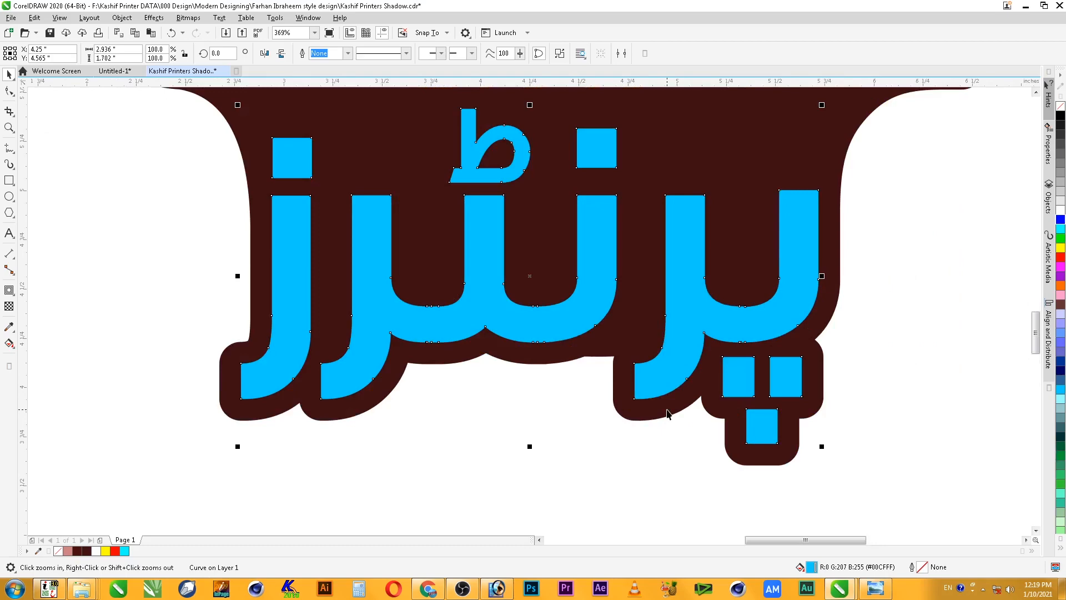
scroll(667, 414, down, 2)
drag(883, 236, 593, 488)
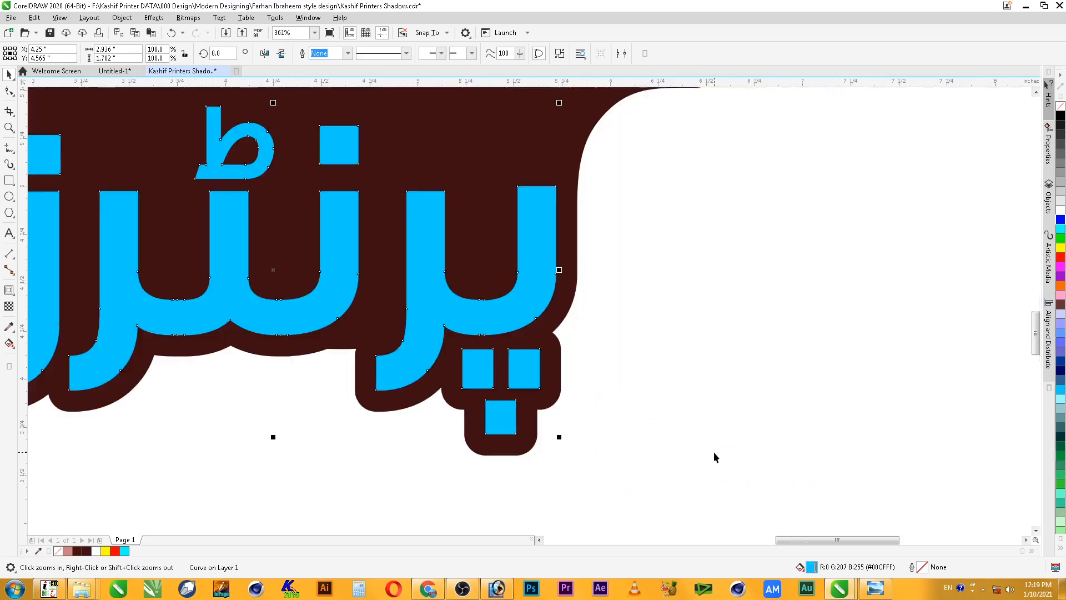
scroll(722, 422, down, 2)
Copy the faded maroon shadow from the upper word's bottom-right overlap onto the bowl of the lower word's first letter
click(683, 209)
key(z)
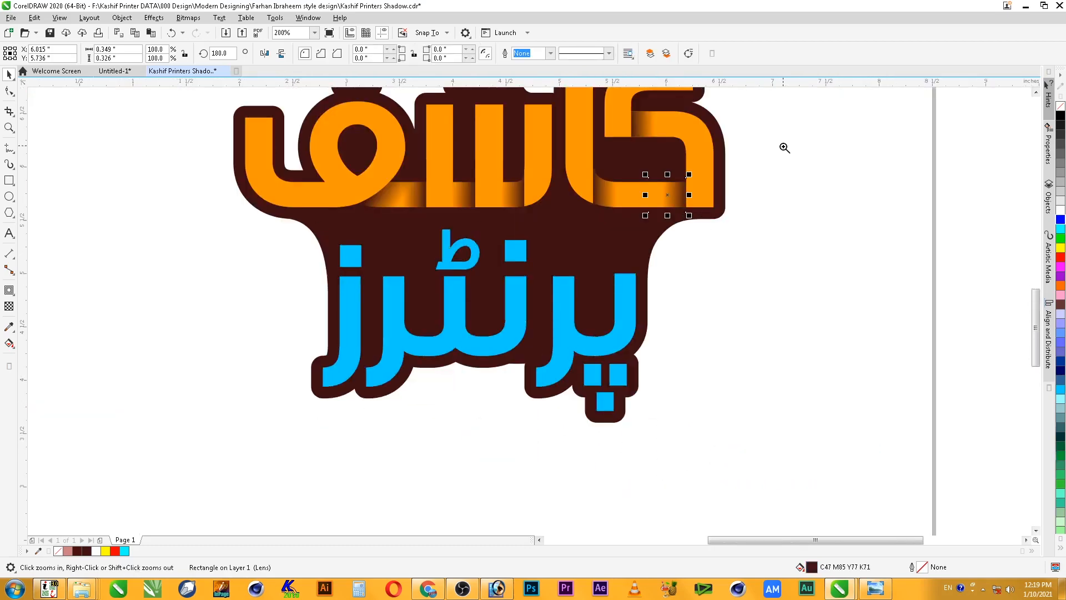
drag(786, 148, 435, 400)
key(space)
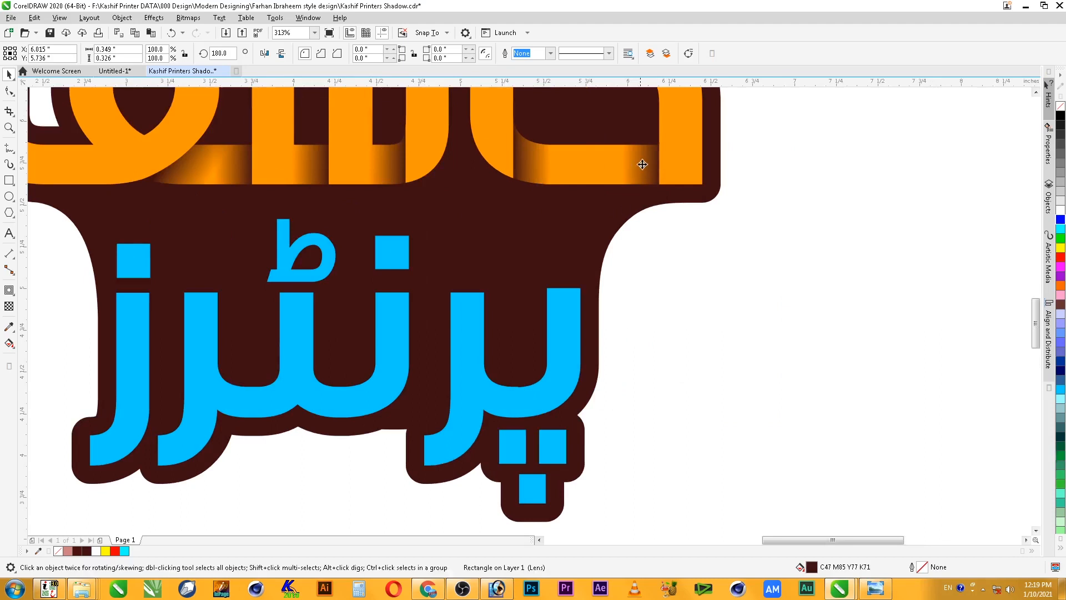
drag(643, 169, 547, 360)
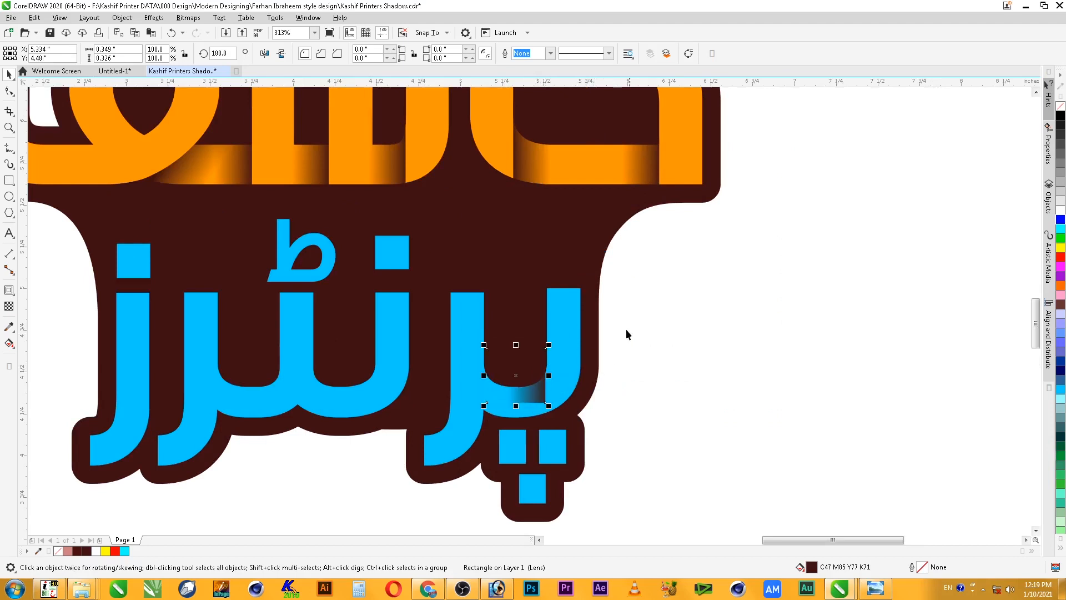
Align the copied shadow with the inner edge of the letter's vertical stroke and resize it to 0.405 in high, covering the bowl
key(F2)
drag(631, 322, 385, 477)
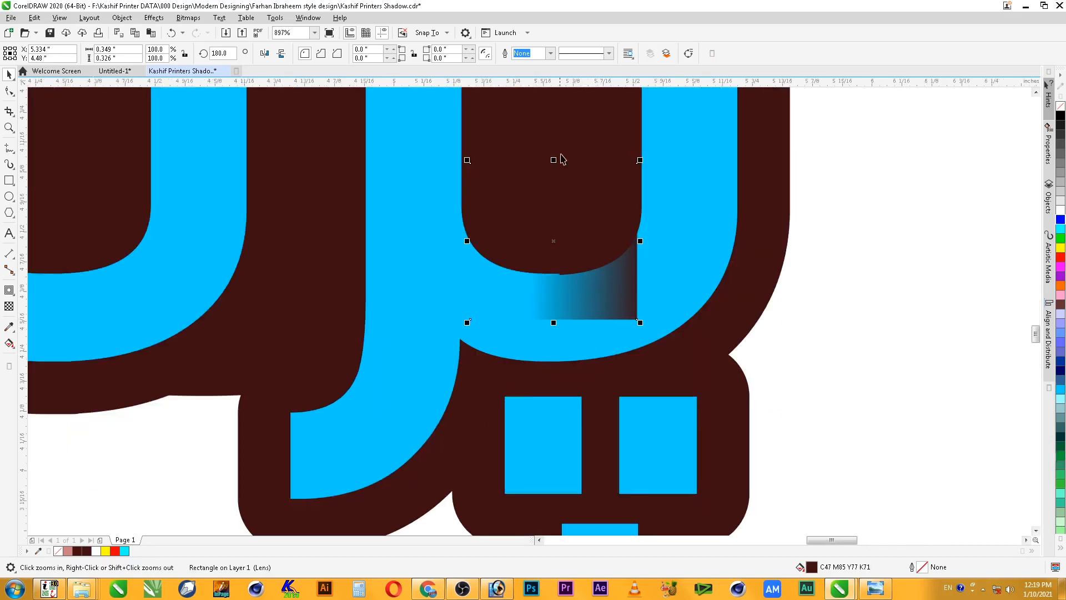
drag(553, 160, 555, 194)
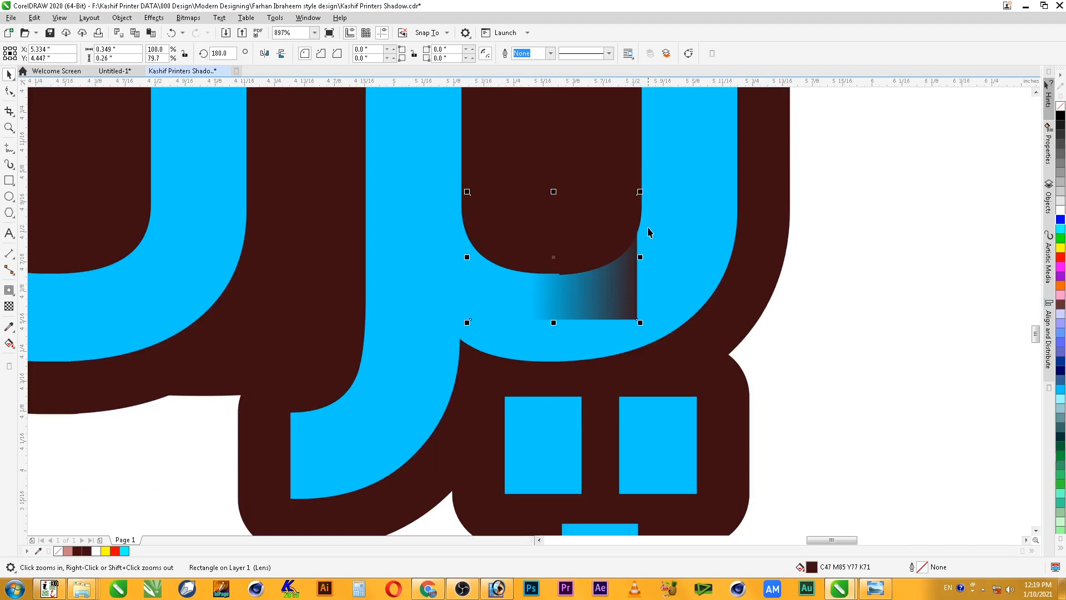
drag(638, 209, 642, 198)
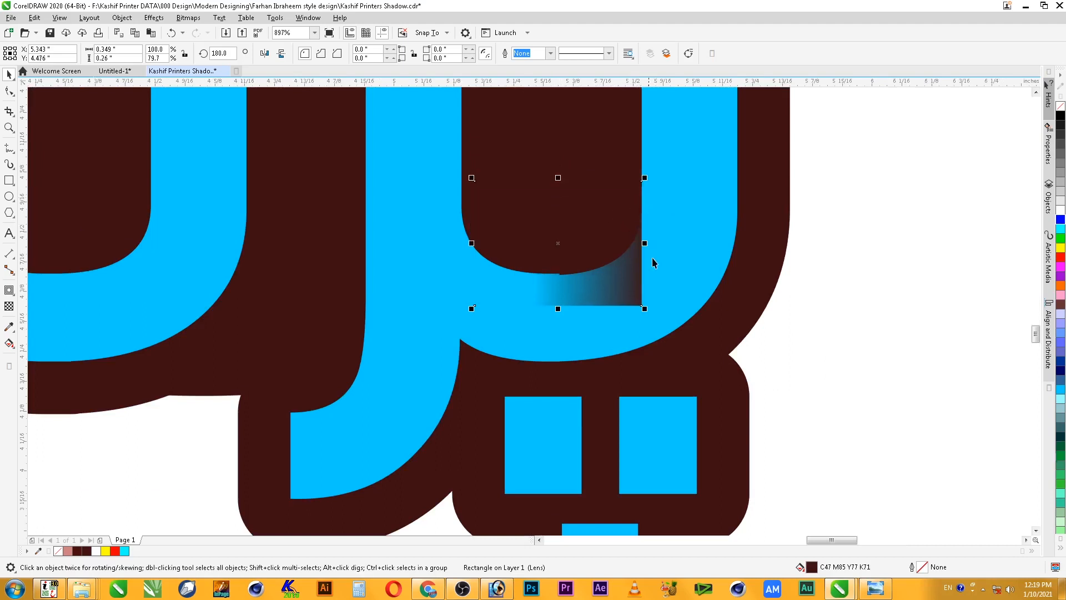
drag(558, 309, 558, 364)
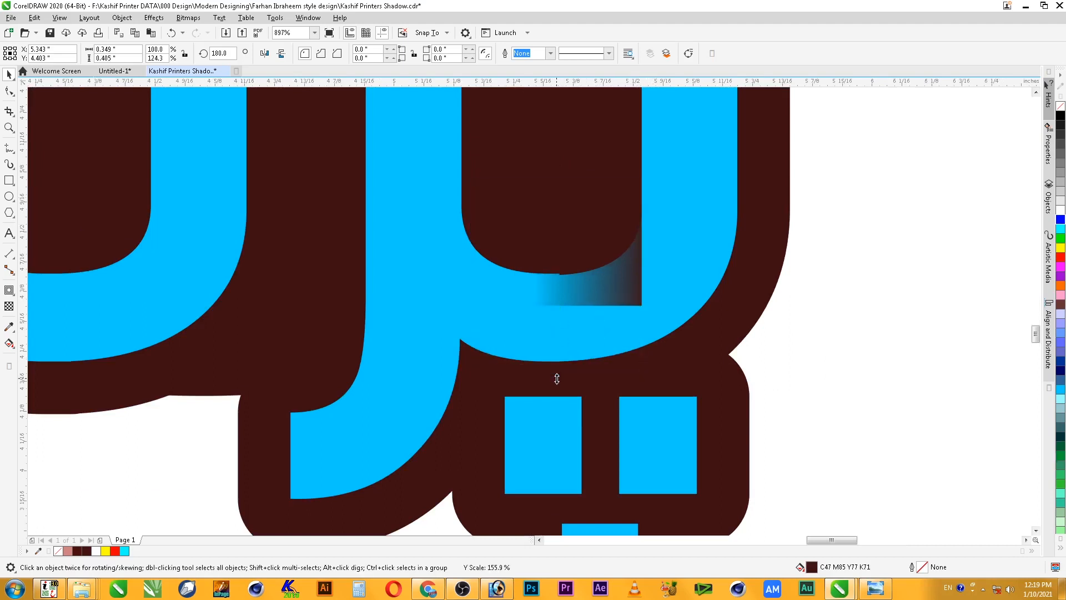
Delete the extra nodes at the base of the bowl's inner curve so the first letter's contour is smooth
click(687, 255)
key(F2)
mouse_move(723, 172)
mouse_down()
mouse_move(493, 366)
mouse_move(308, 375)
mouse_up()
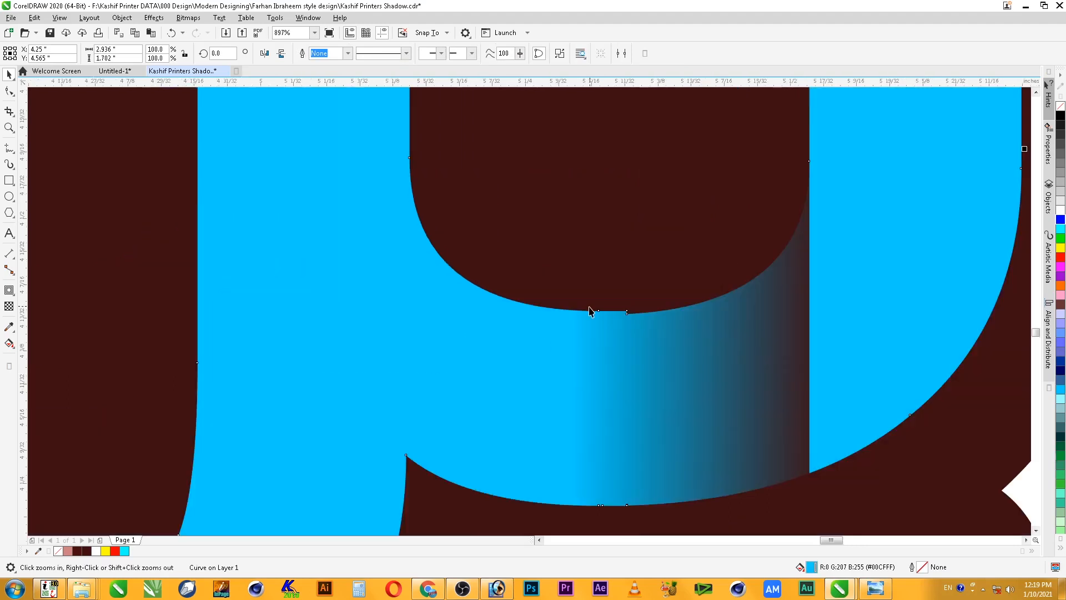
key(F10)
drag(654, 292, 588, 354)
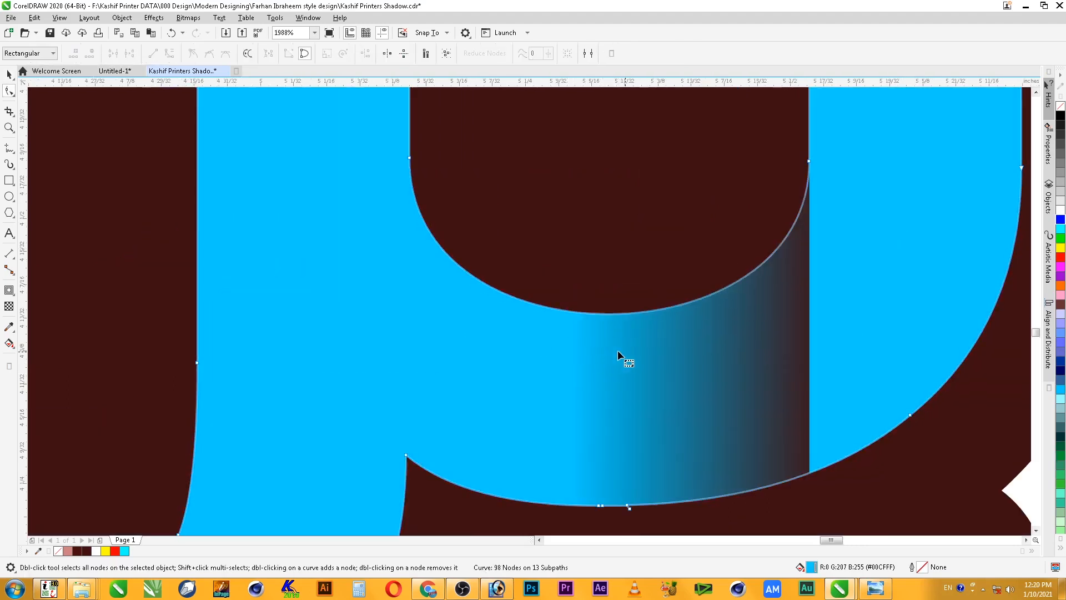
key(space)
scroll(687, 378, down, 3)
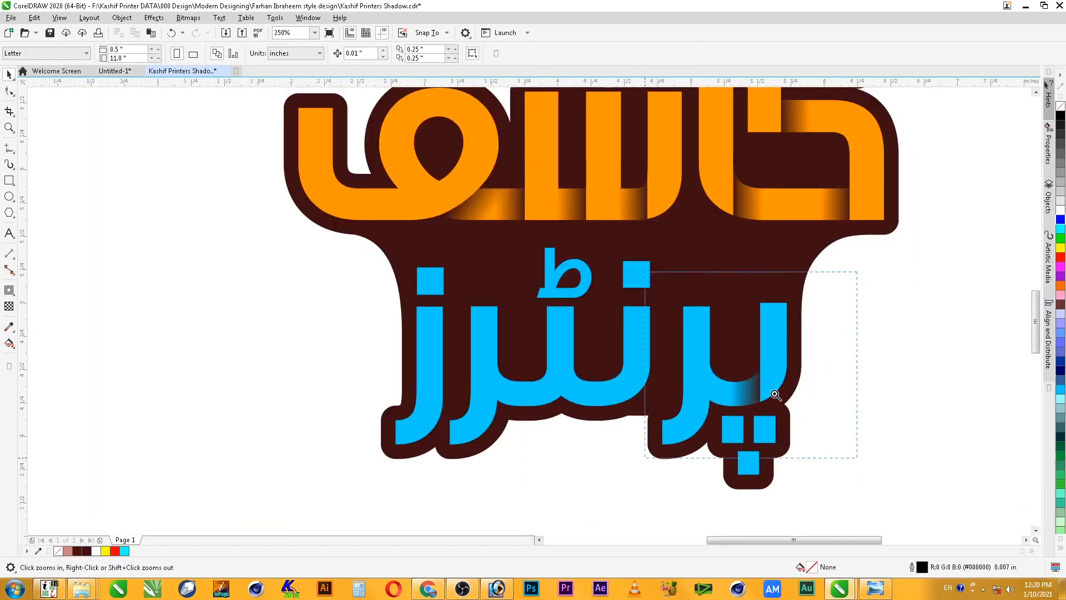
Recolour the lower word's shadow to navy and darken it with black to #00002D
click(675, 386)
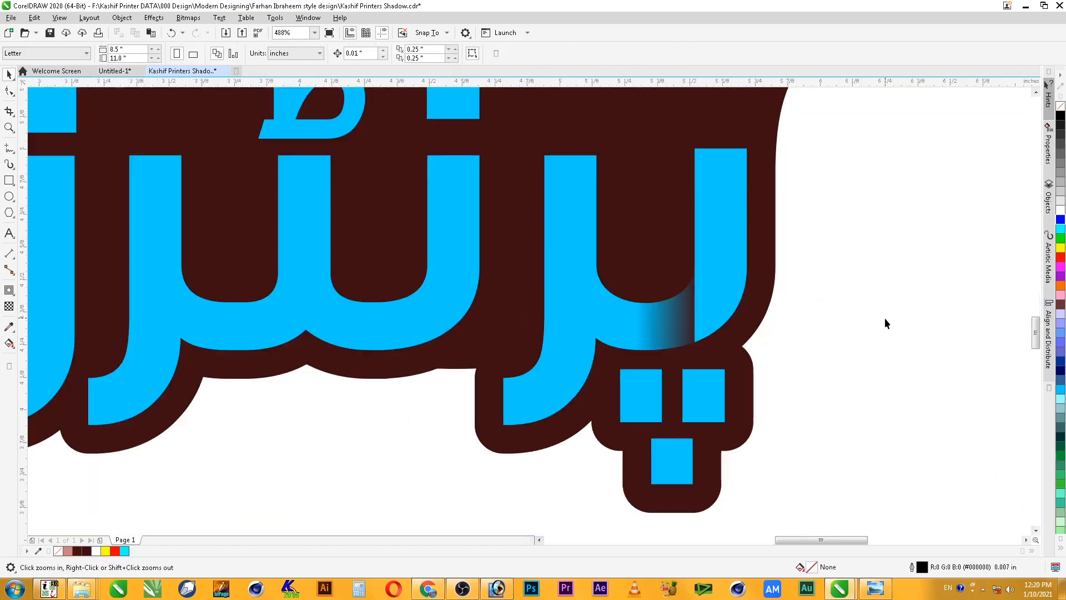
click(676, 305)
scroll(703, 360, down, 1)
key(F2)
drag(826, 225, 499, 413)
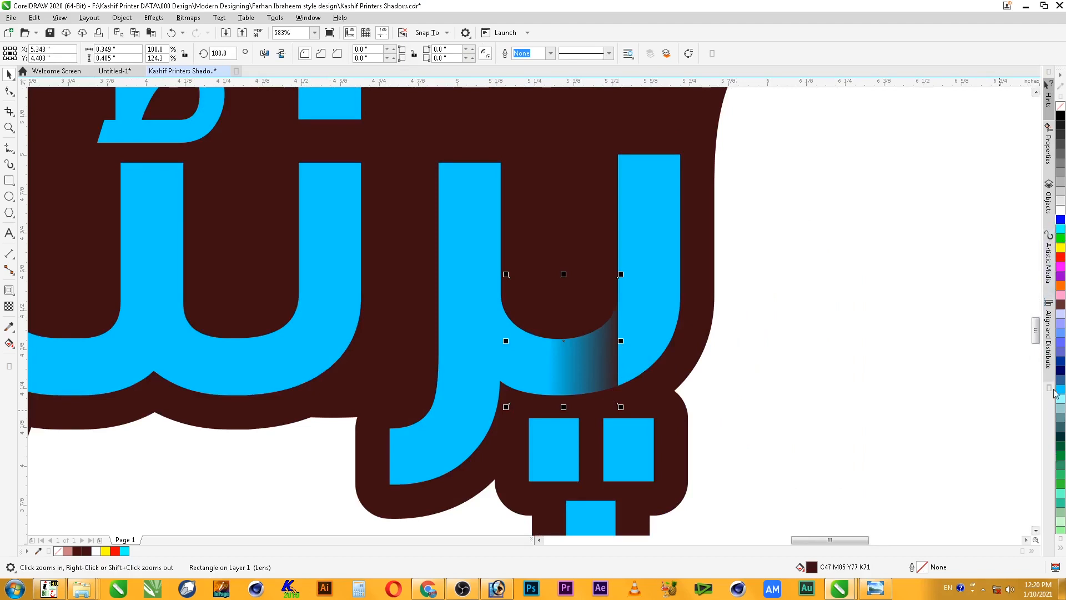
click(1060, 371)
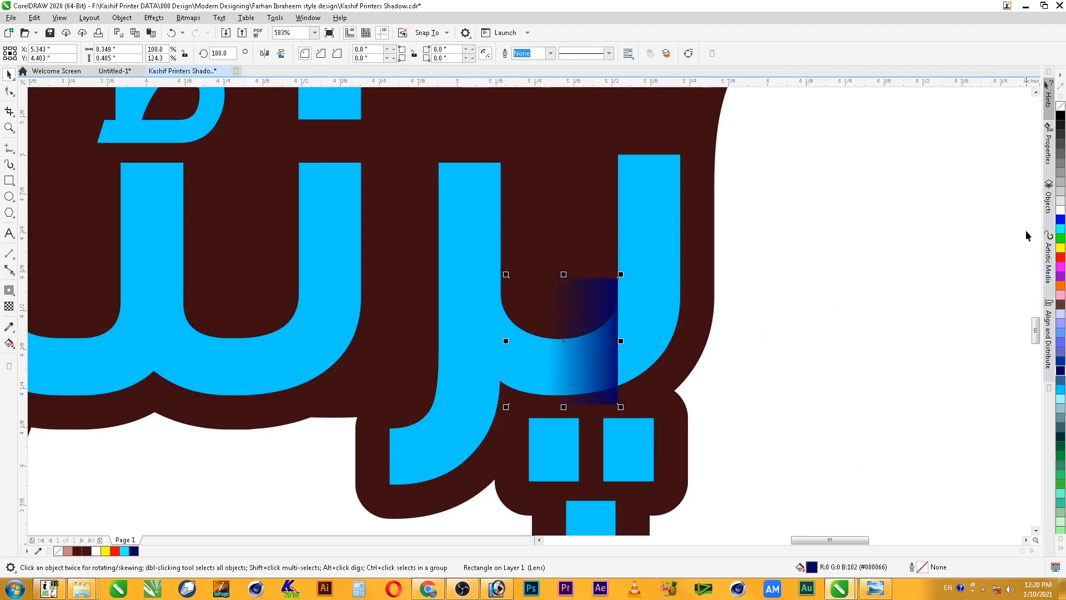
ctrl+click(1060, 119)
ctrl+click(1060, 119)
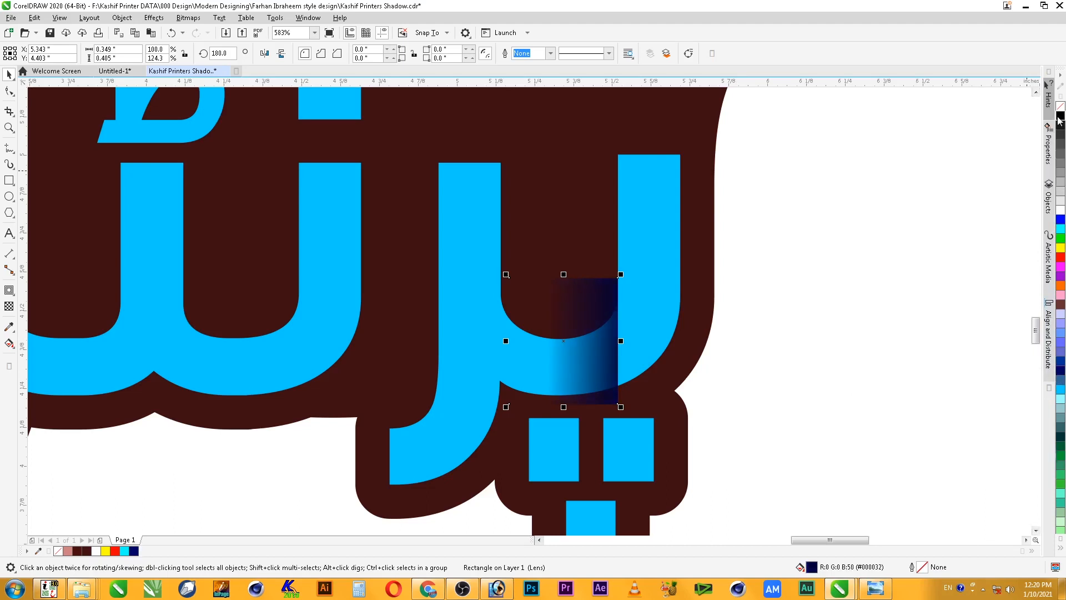
click(874, 235)
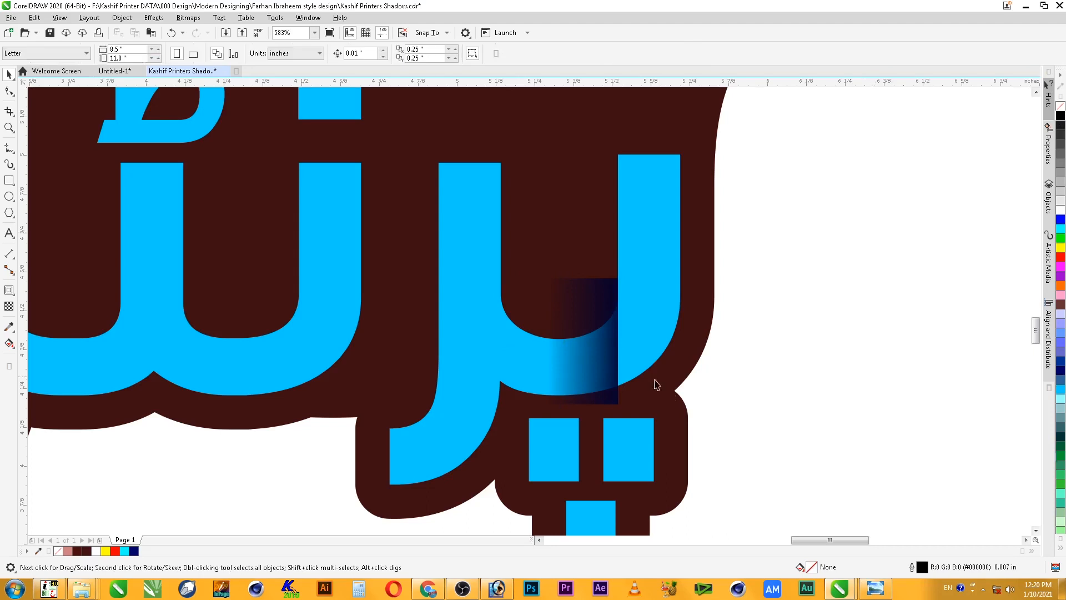
click(610, 374)
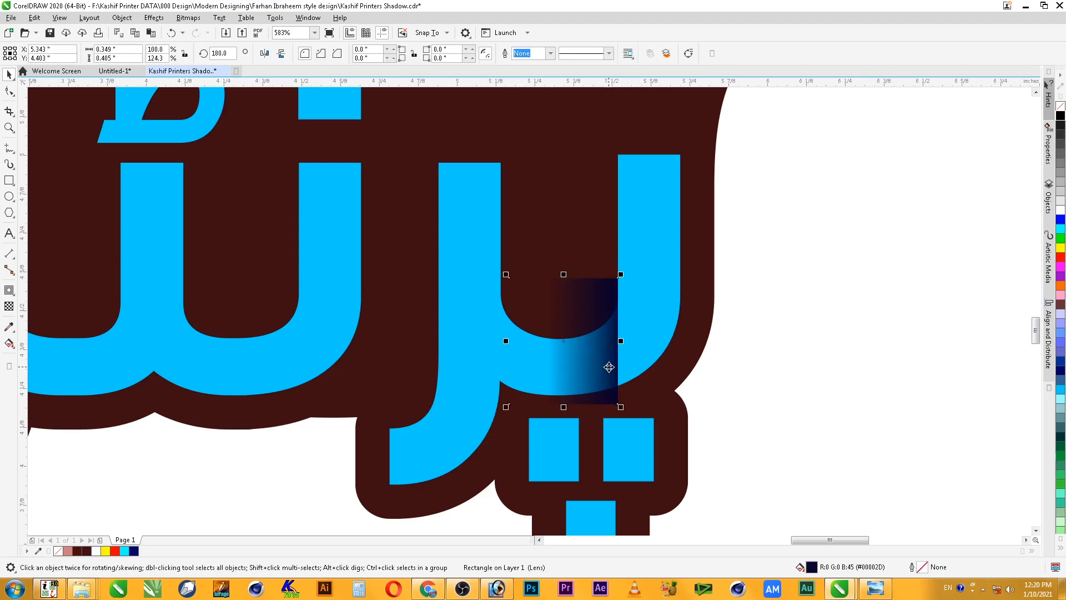
Change the merged backing shape's fill from maroon to yellow (#FFFF00)
scroll(804, 227, down, 4)
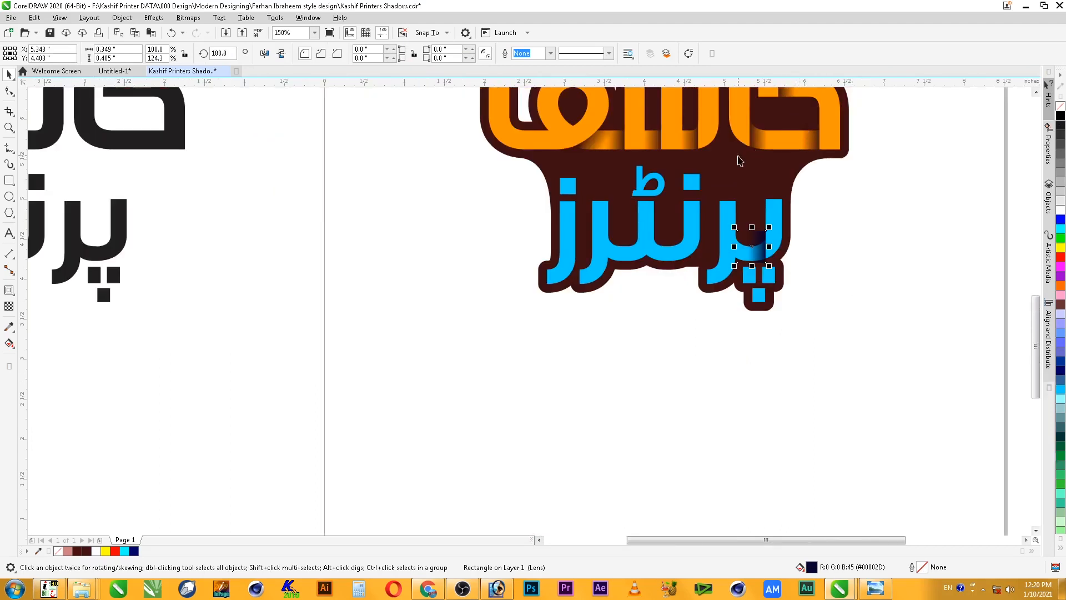
click(793, 175)
click(1060, 247)
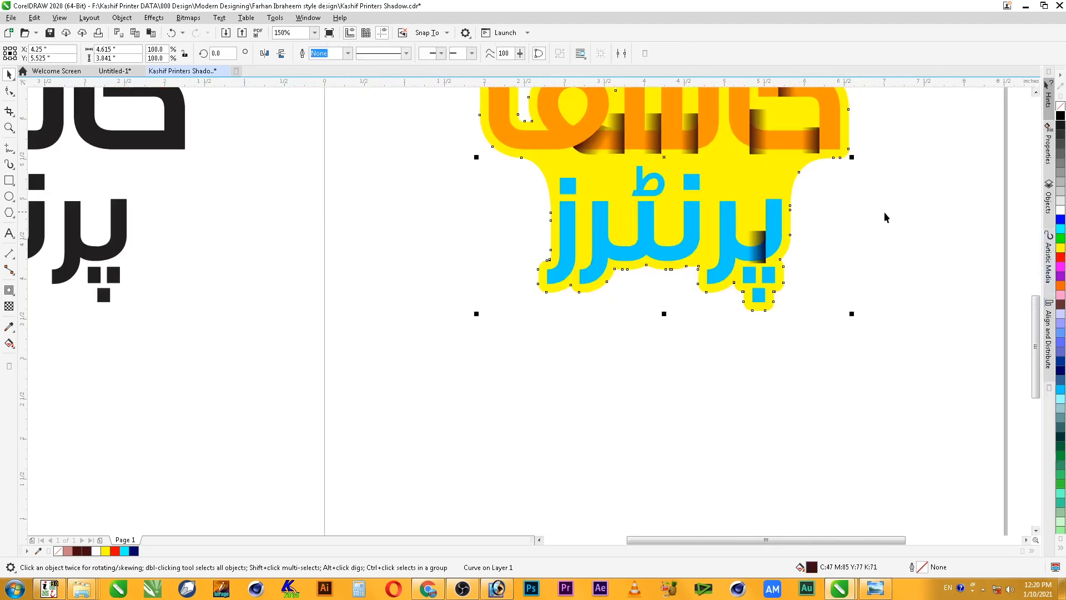
scroll(844, 178, down, 3)
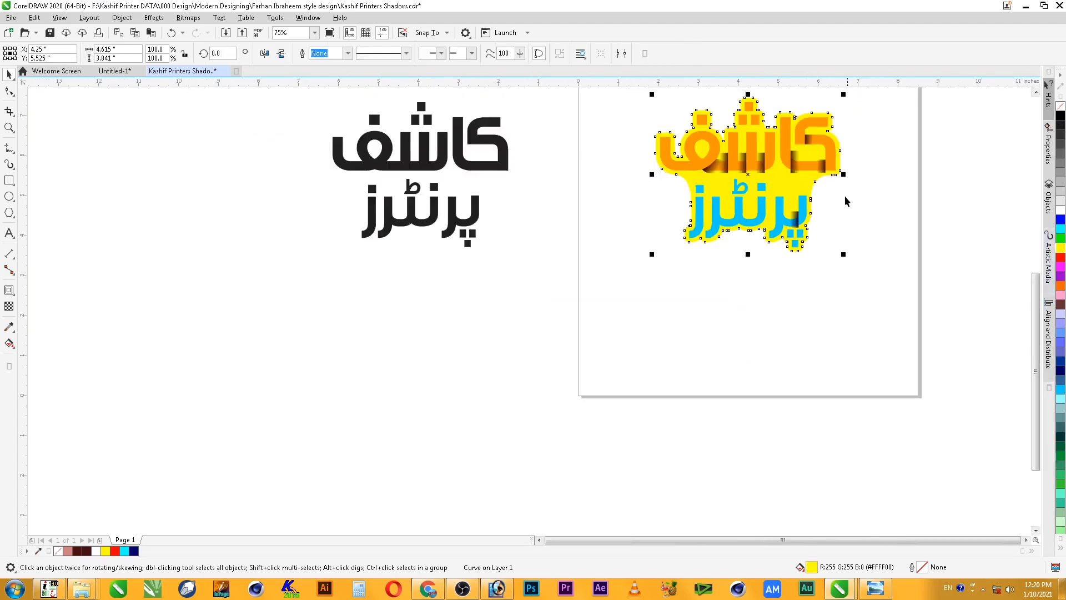
scroll(819, 243, up, 5)
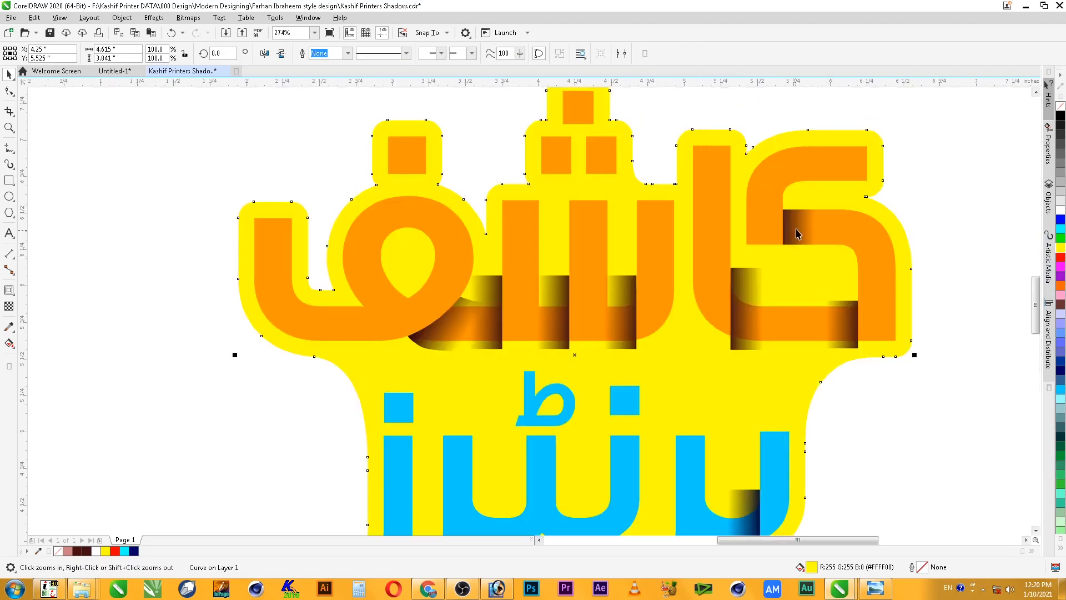
click(848, 314)
shift+click(739, 314)
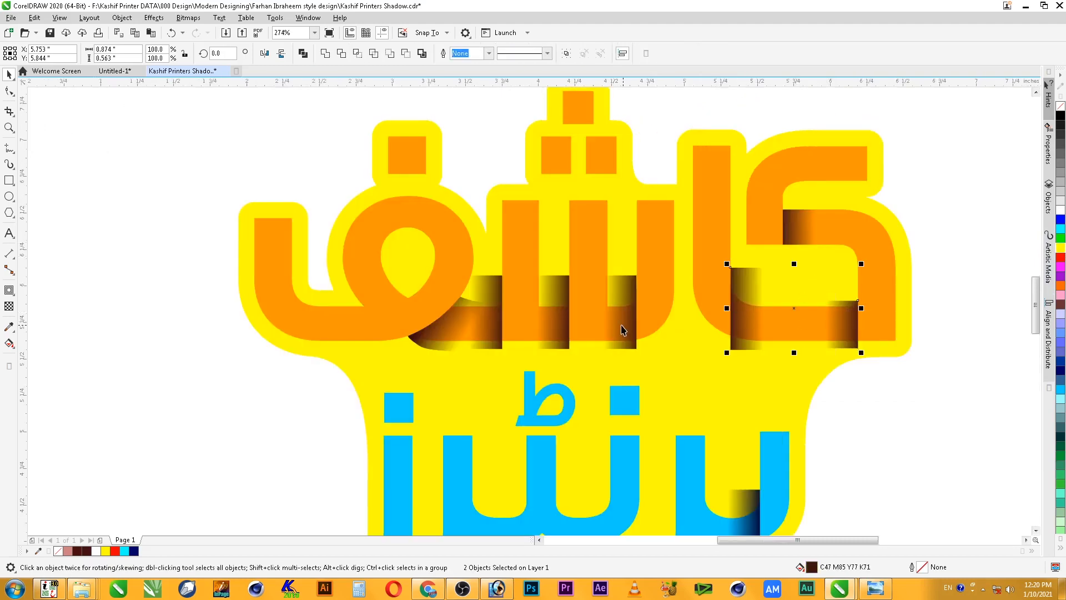
shift+click(622, 325)
shift+click(563, 330)
click(961, 352)
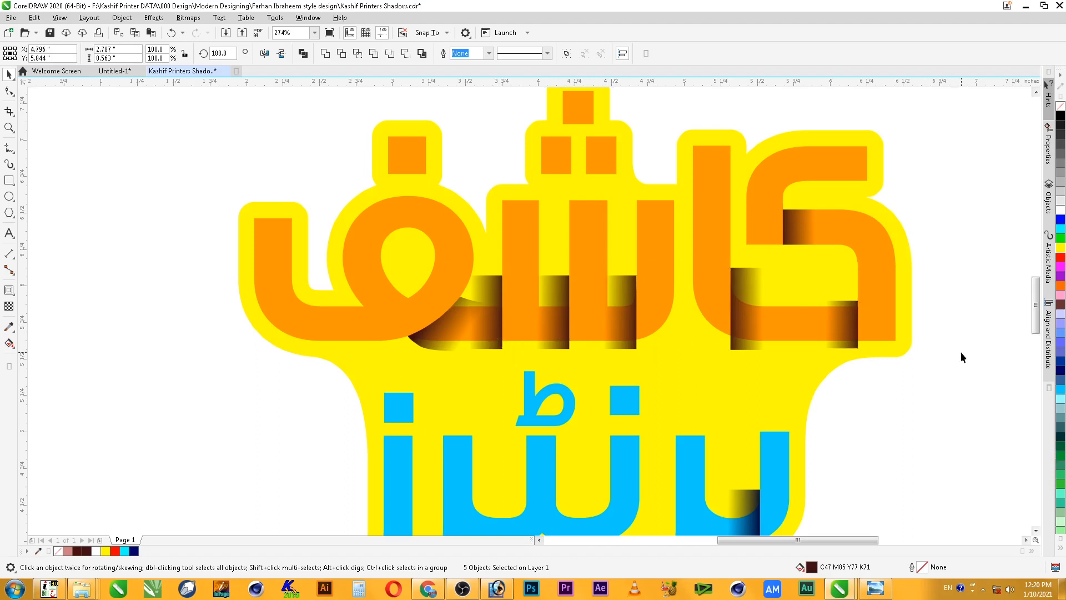
PowerClip the two bottom shadows of the upper word's rightmost letters inside their orange letter shape, then deselect
click(843, 339)
shift+click(744, 339)
key(alt+c)
key(w)
key(p)
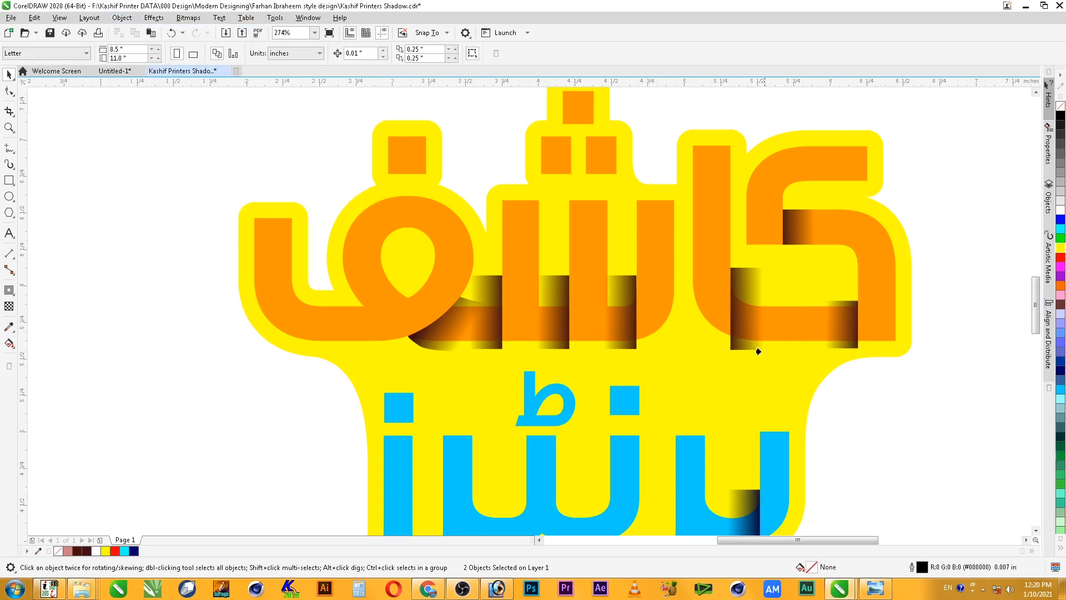
click(871, 326)
click(945, 351)
PowerClip the curved loop shadow and the two shadows between the teeth inside the upper word's left orange letter shape
click(622, 328)
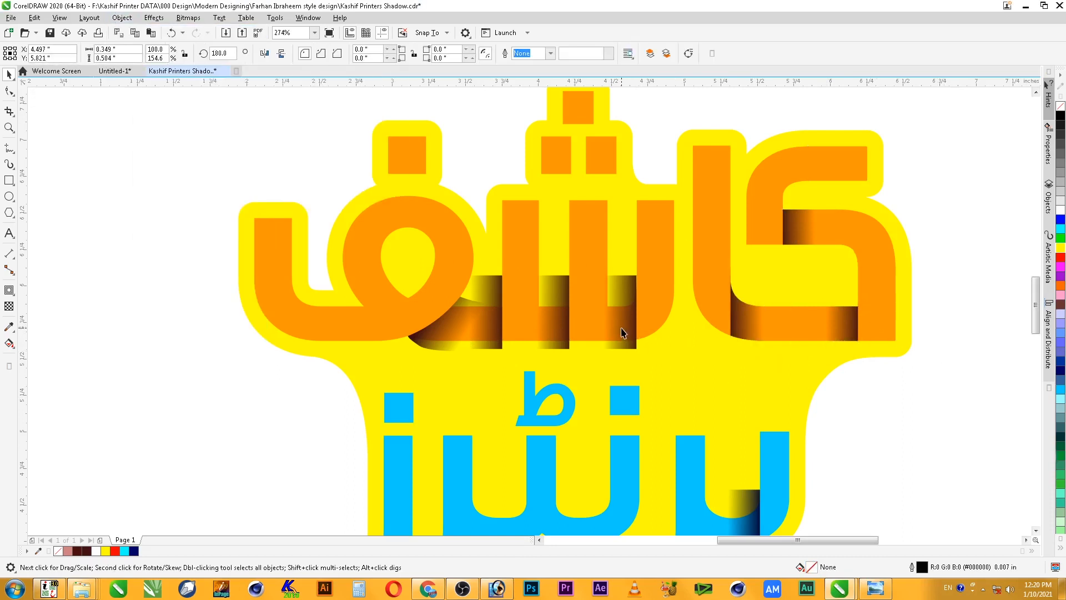
shift+click(564, 342)
shift+click(490, 345)
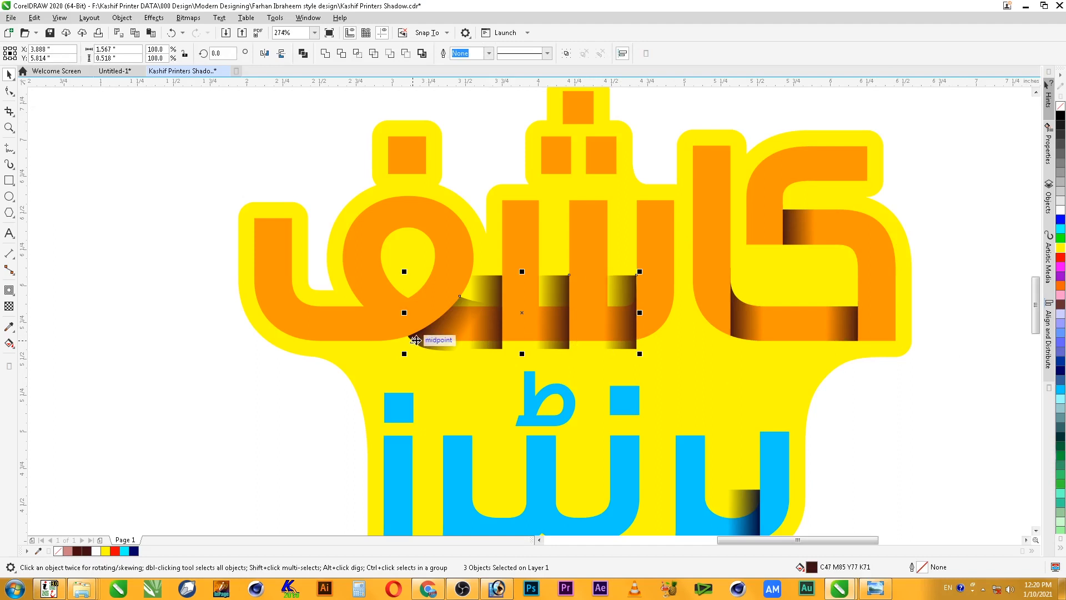
key(alt+j)
key(w)
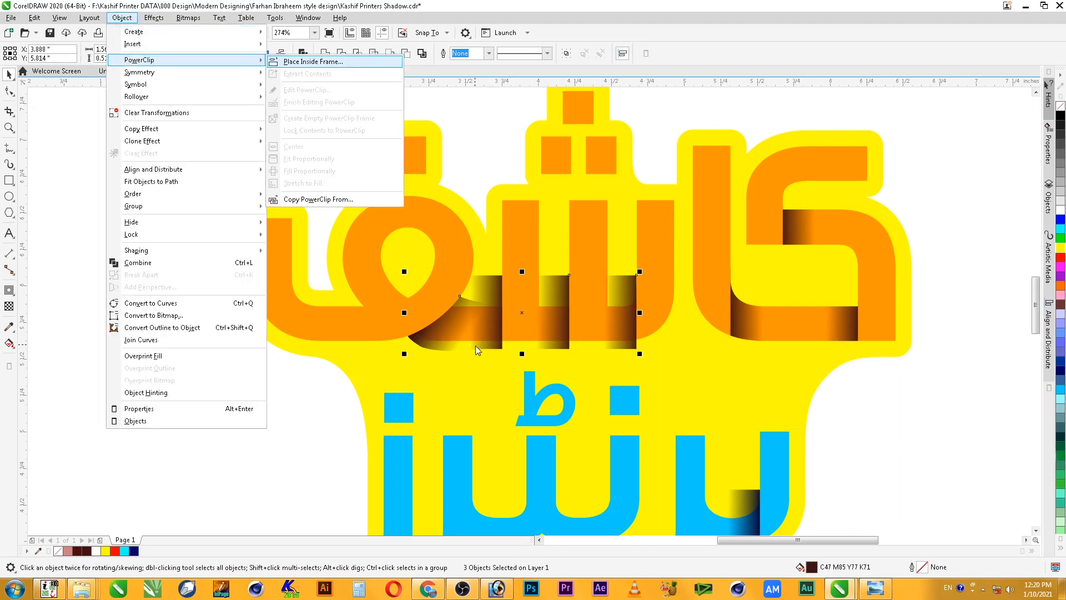
key(p)
click(645, 266)
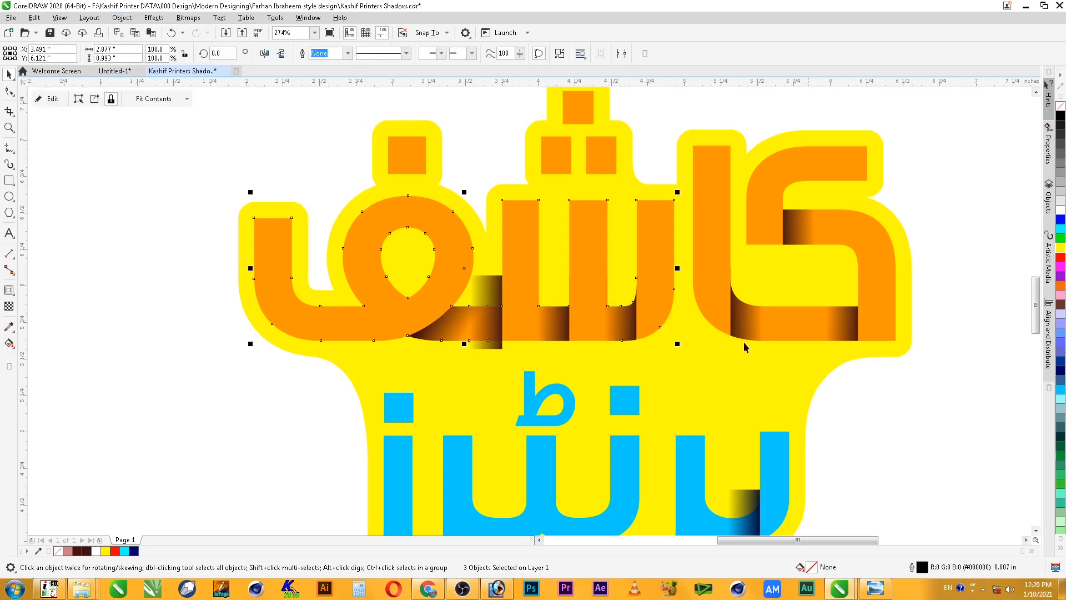
PowerClip the rectangular shadow beside the upper word's loop letter inside the left orange letter shape
key(Escape)
click(488, 344)
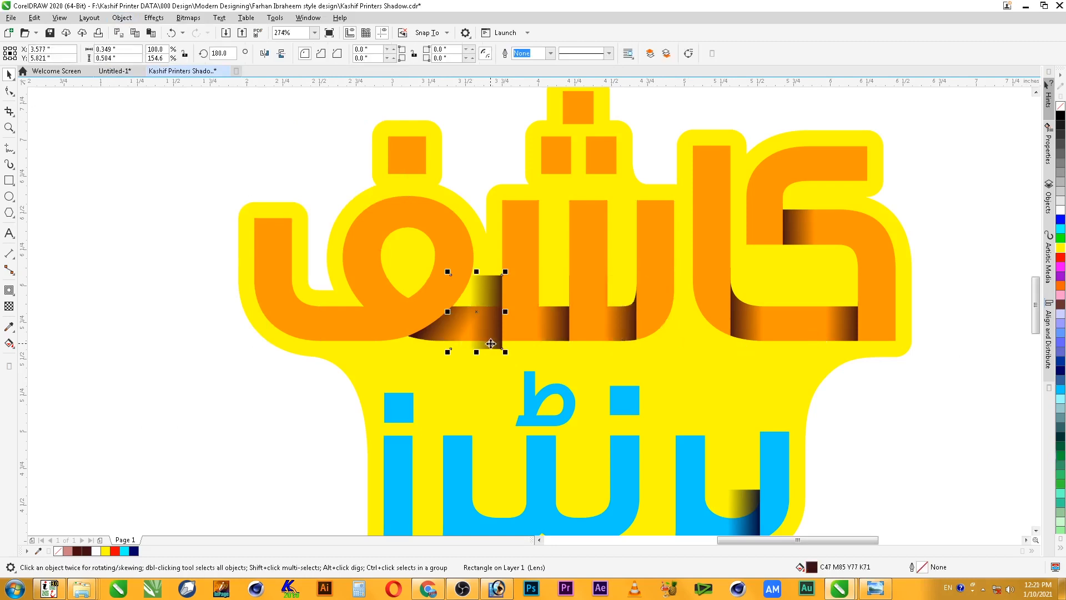
key(alt+j)
key(w)
key(p)
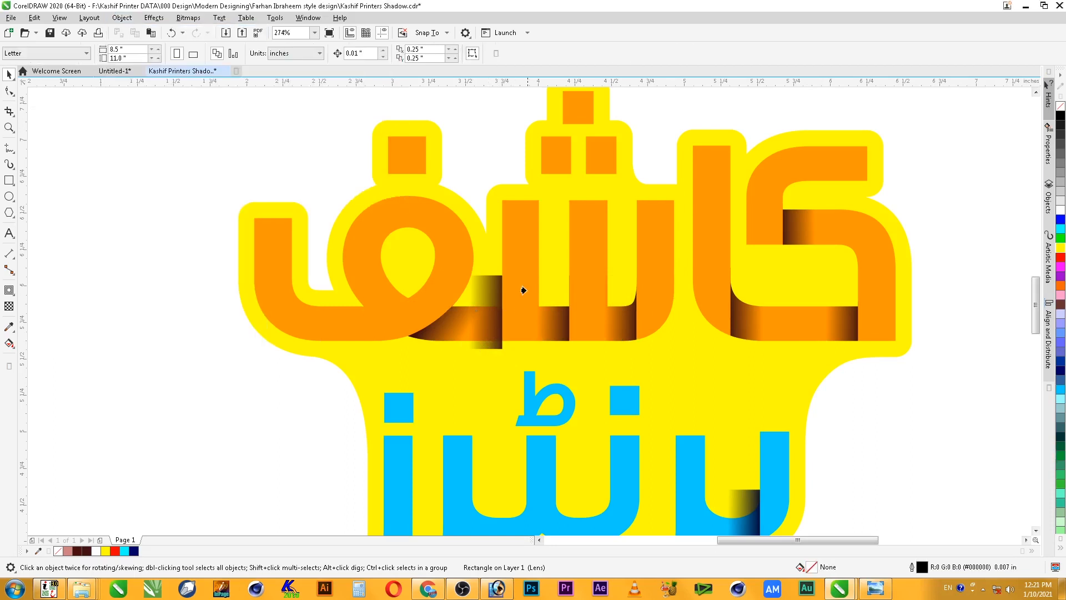
click(523, 289)
Change the merged backing shape's fill to dark maroon, then deselect it
scroll(810, 420, down, 3)
key(z)
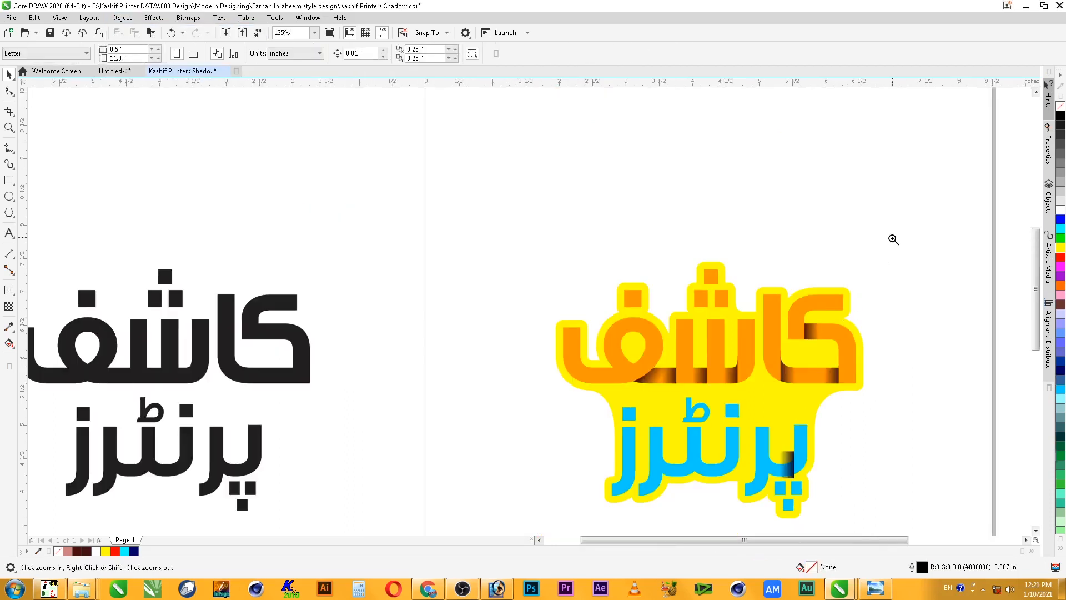
drag(893, 240, 385, 509)
key(space)
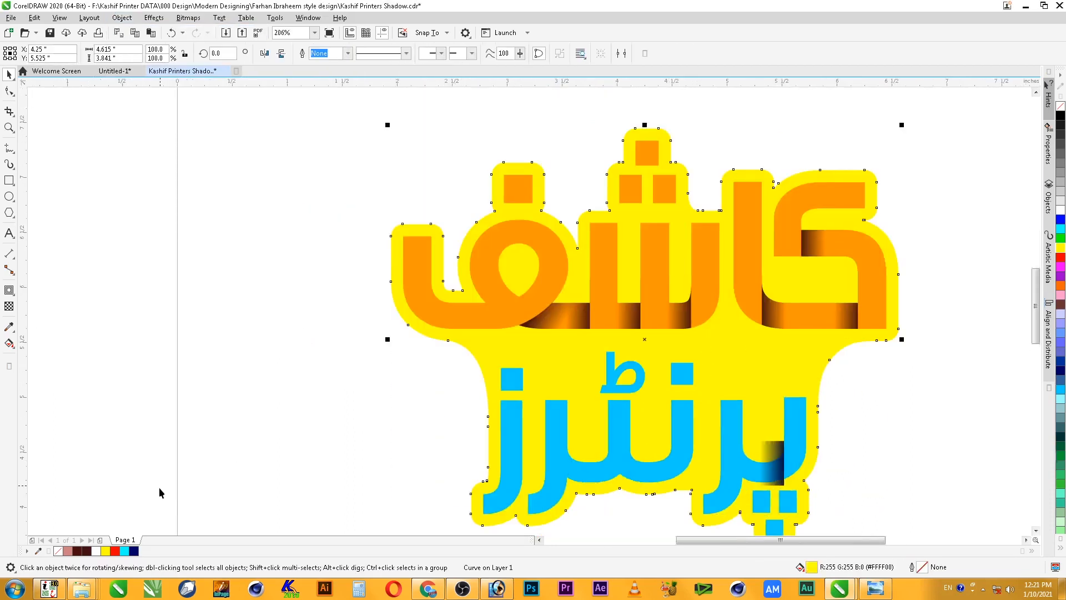
click(87, 551)
click(324, 340)
PowerClip the navy shadow inside the lower word's light blue letter shape, then deselect
key(z)
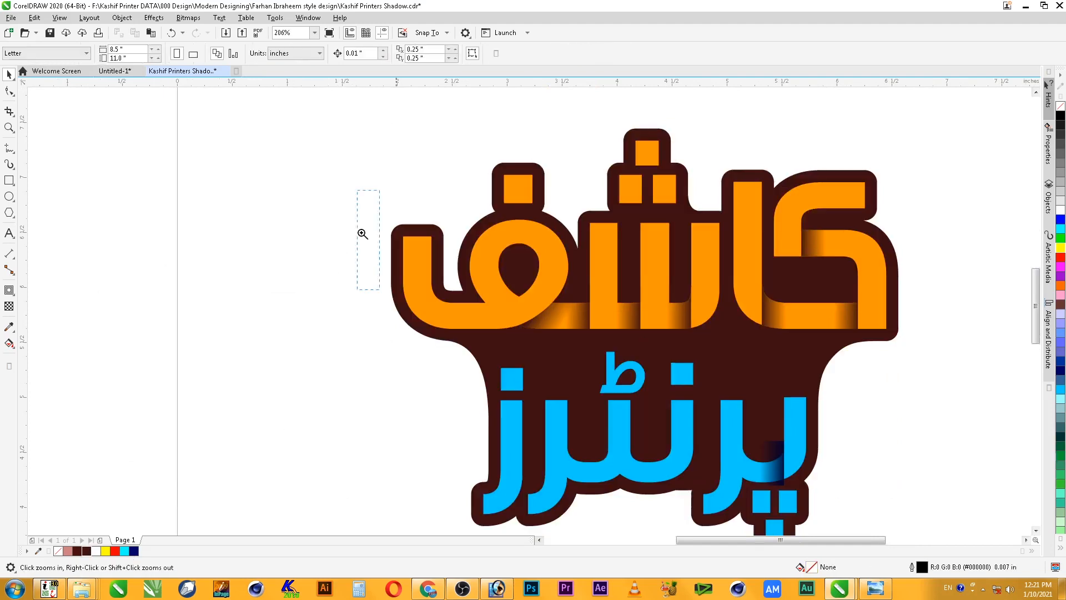
drag(358, 236, 856, 503)
scroll(669, 486, up, 2)
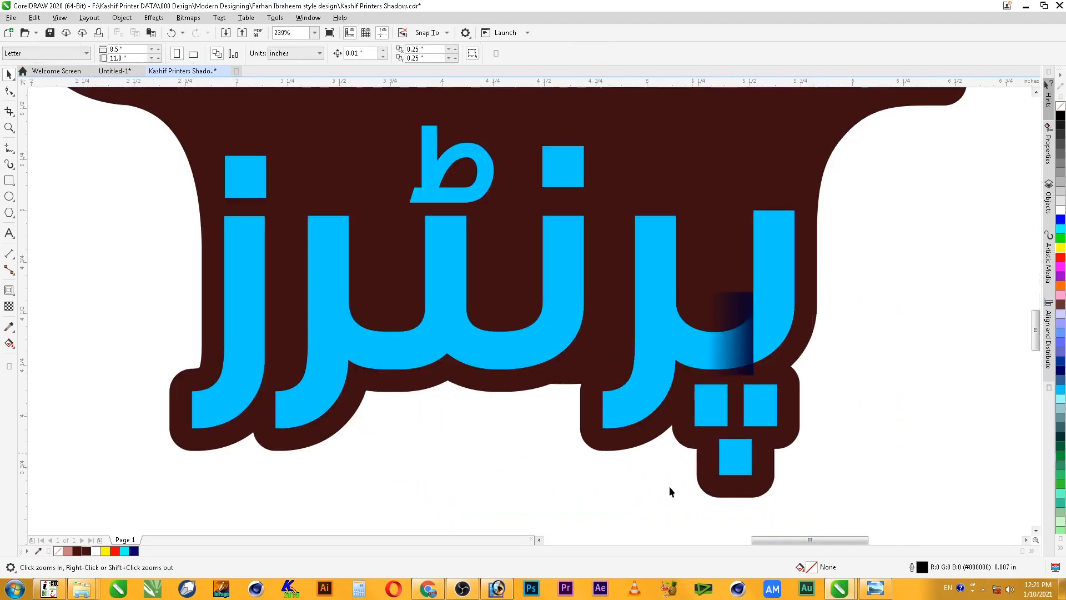
key(space)
click(735, 356)
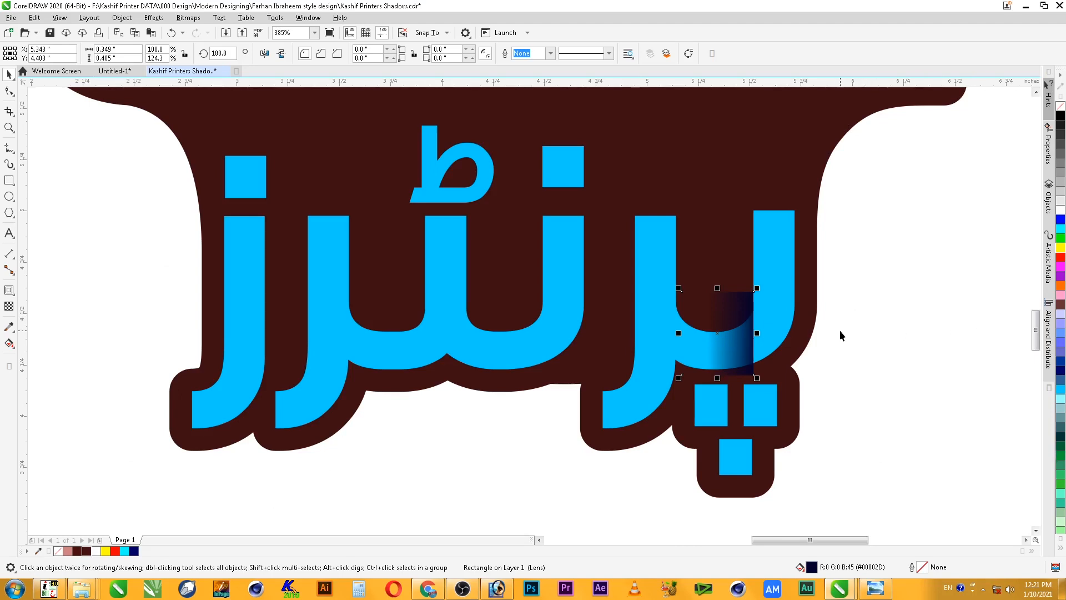
key(alt+j)
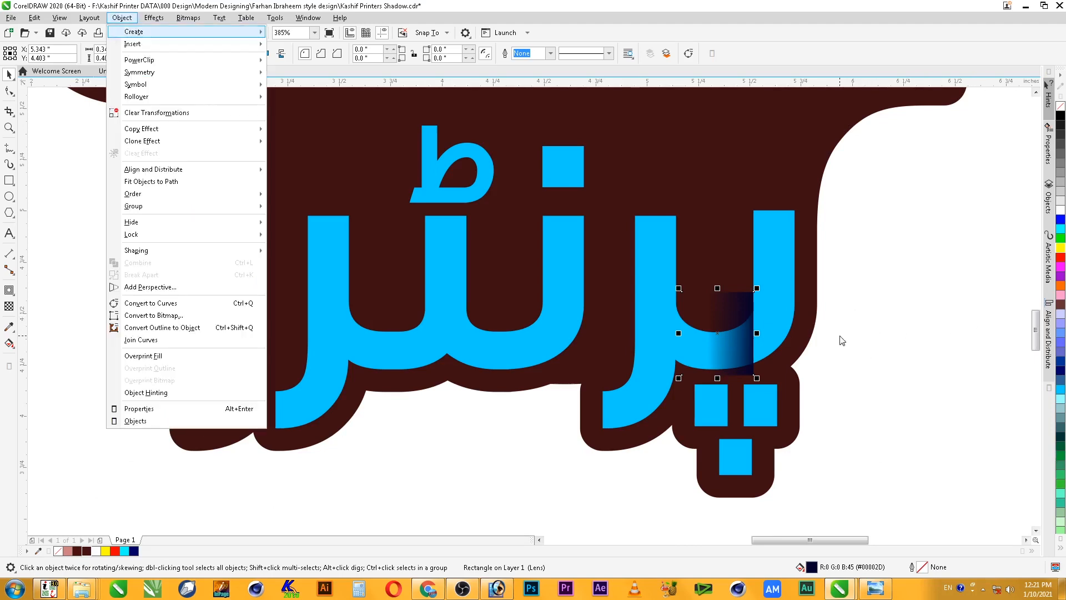
key(w)
key(p)
click(765, 289)
click(909, 344)
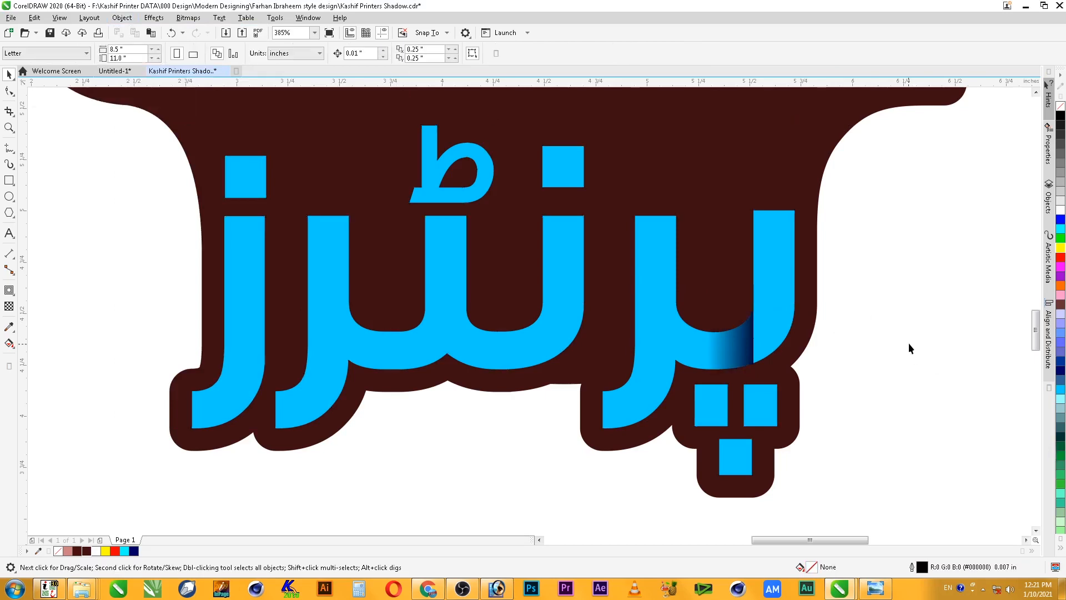
Duplicate the clipped navy shadow onto the adjacent vertical stem of the lower word and mirror the copy horizontally
scroll(909, 344, down, 1)
key(F2)
drag(922, 245, 414, 454)
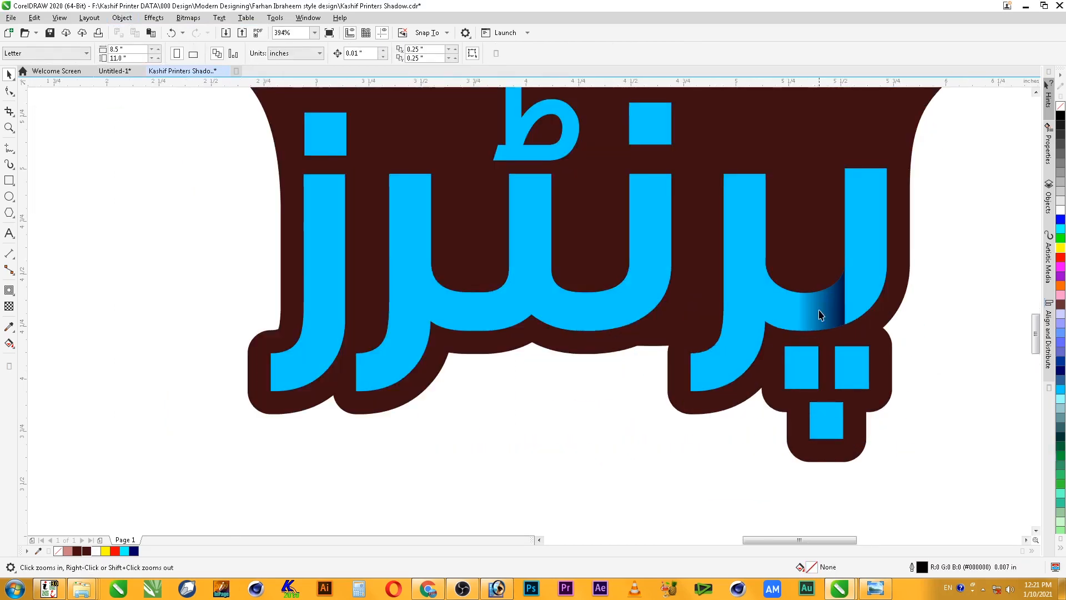
click(839, 315)
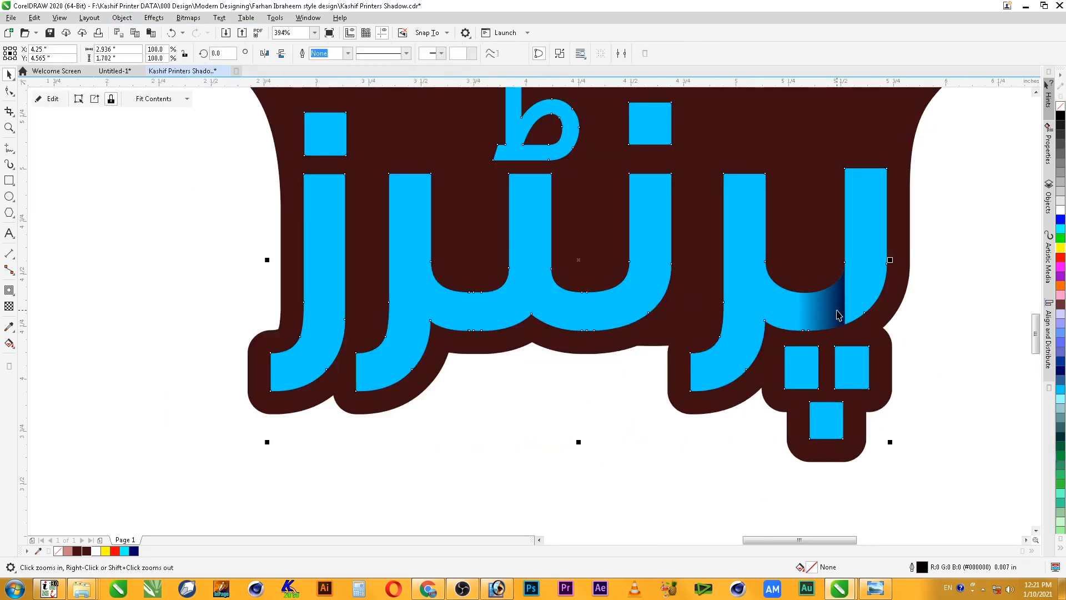
ctrl+click(831, 305)
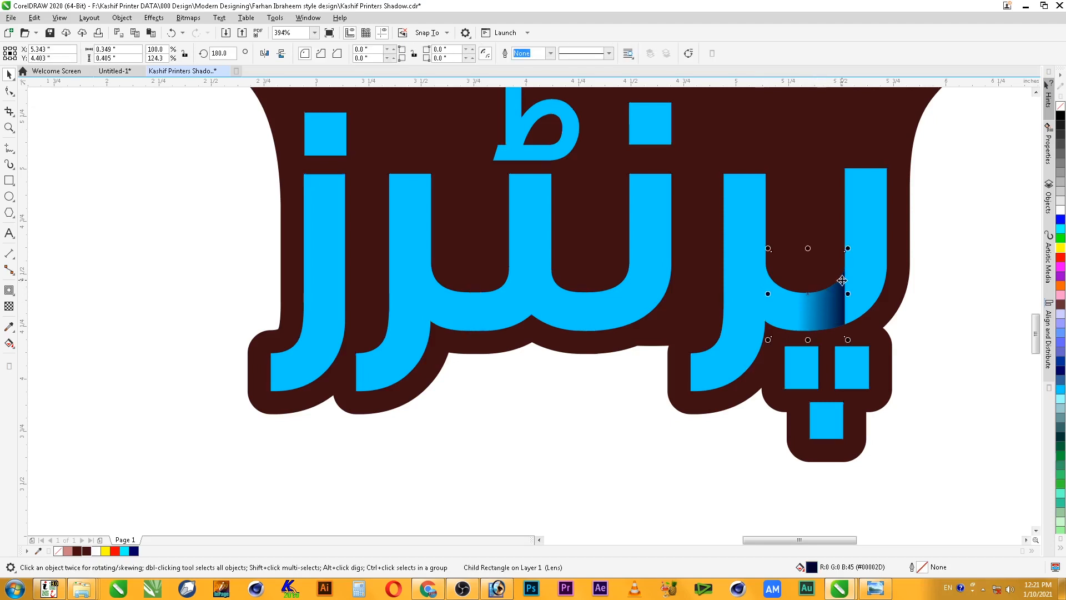
drag(843, 281, 766, 264)
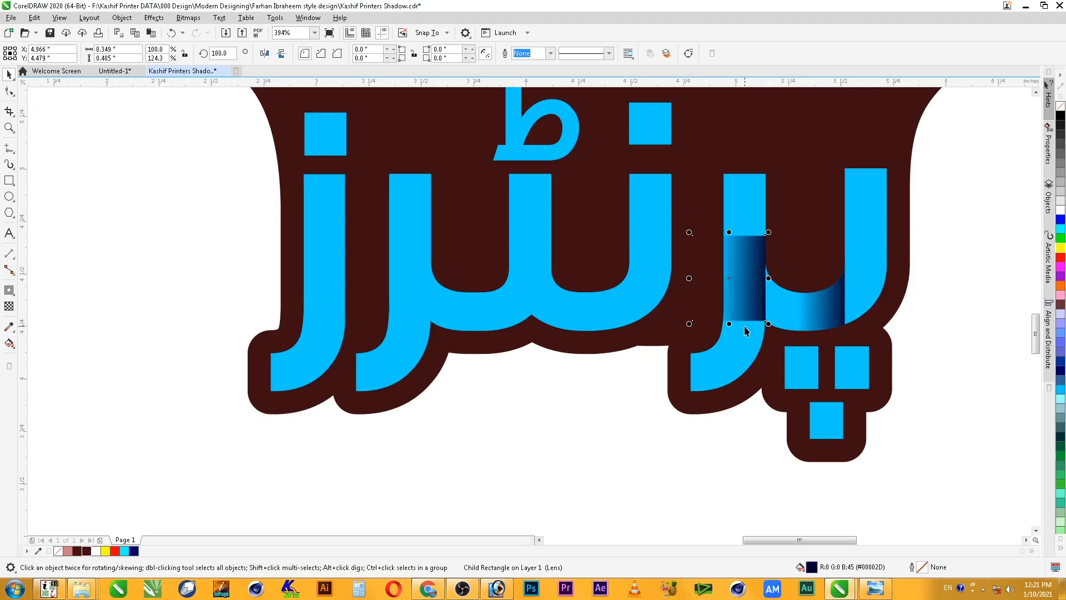
click(264, 53)
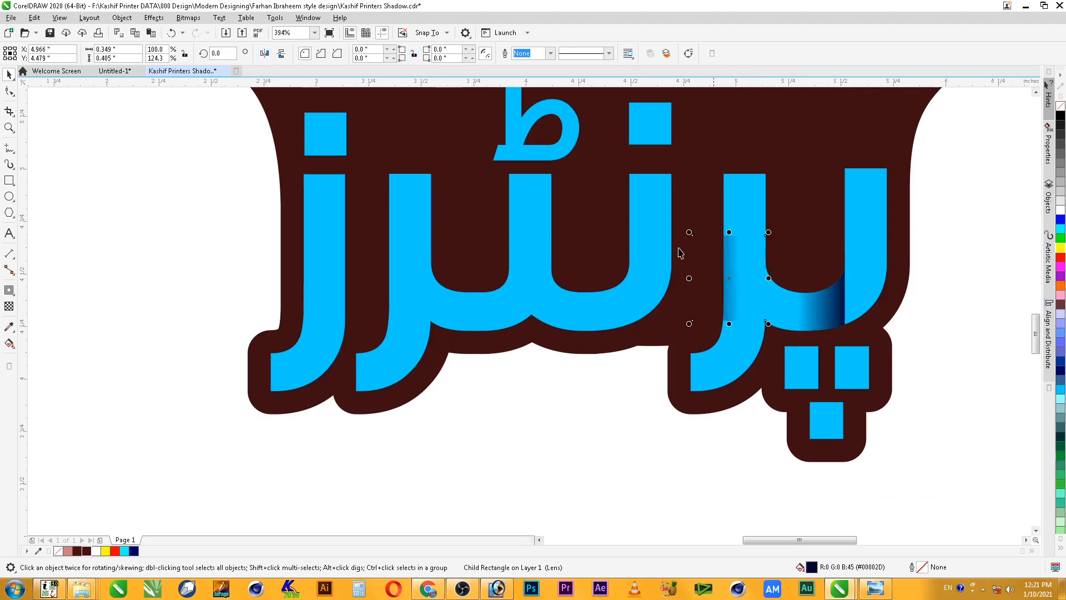
Move the mirrored shadow copy to the opposite end of the first letter's curve and stretch it slightly downward
key(F2)
drag(638, 209, 882, 429)
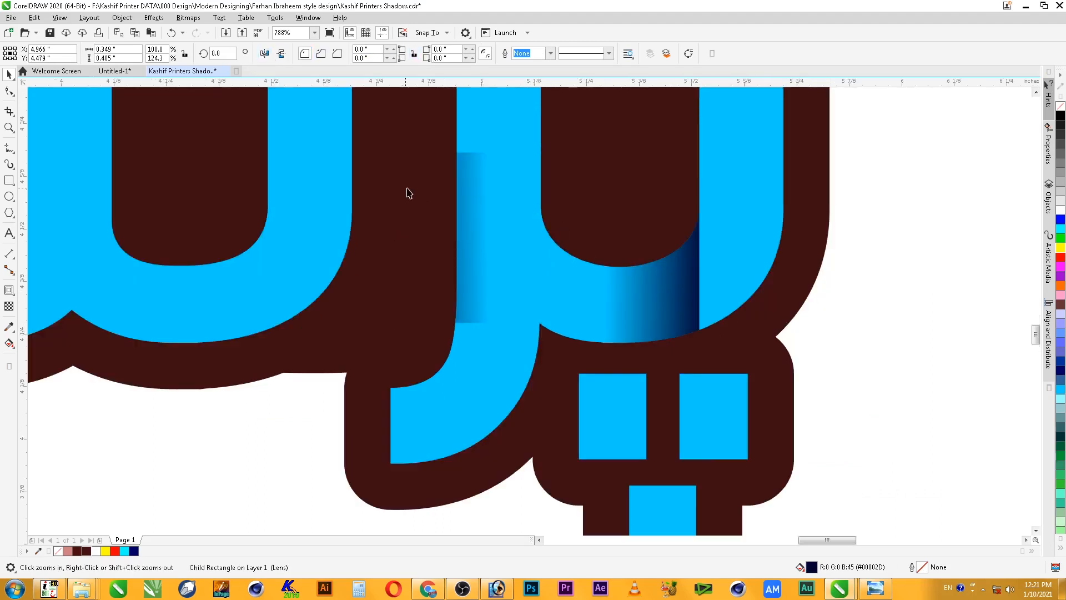
click(466, 207)
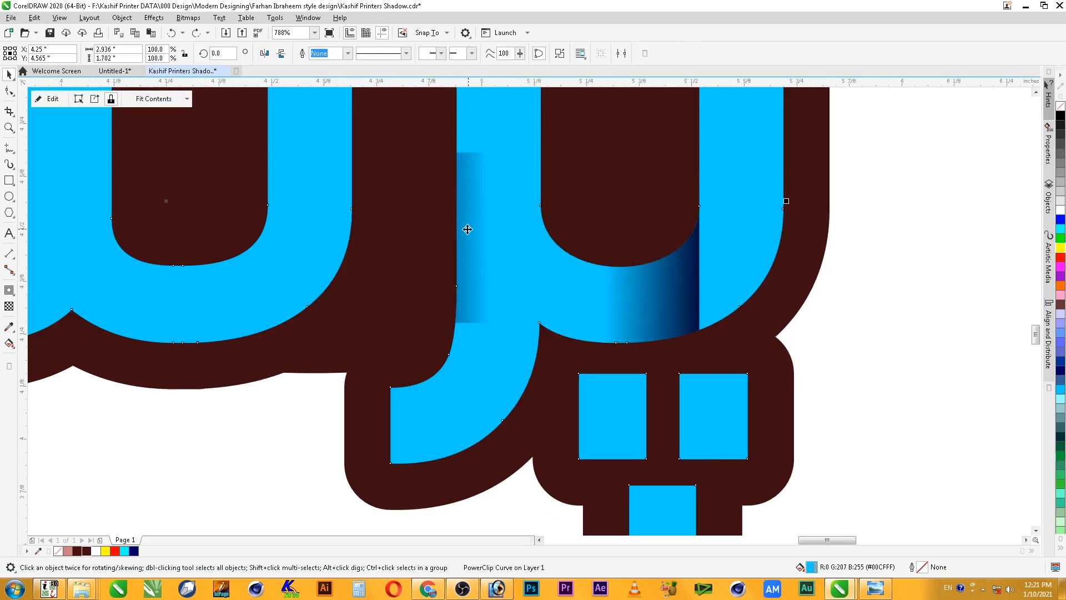
key(Escape)
ctrl+click(476, 258)
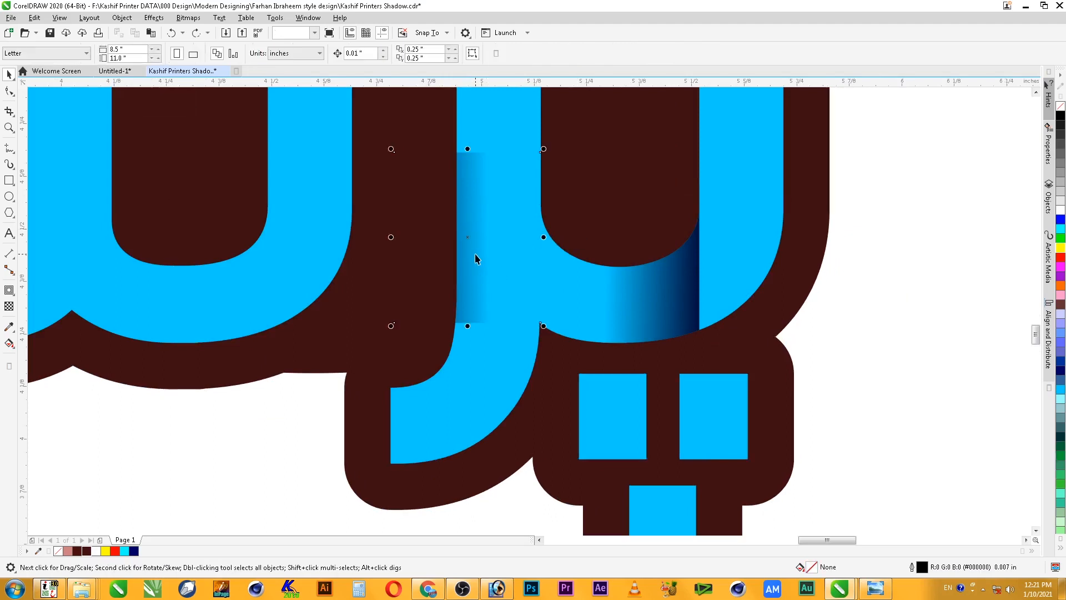
drag(470, 238, 627, 249)
mouse_move(555, 189)
mouse_down()
mouse_move(559, 219)
mouse_move(543, 219)
mouse_move(541, 205)
mouse_up()
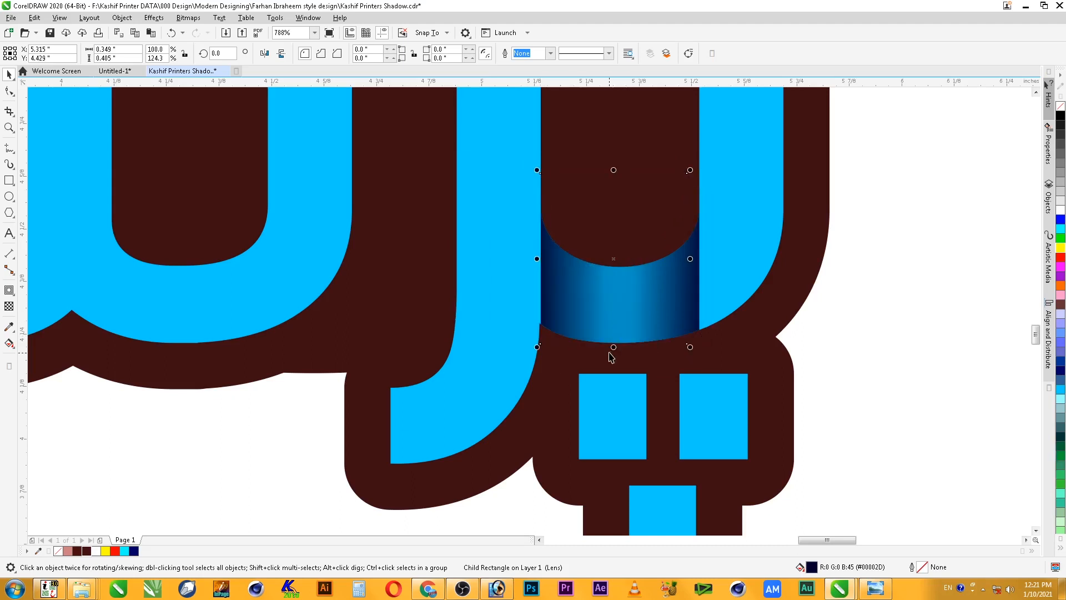
drag(612, 345, 612, 369)
Review the lower word, then undo the mirrored shadow copy
click(909, 316)
scroll(911, 319, down, 2)
key(F2)
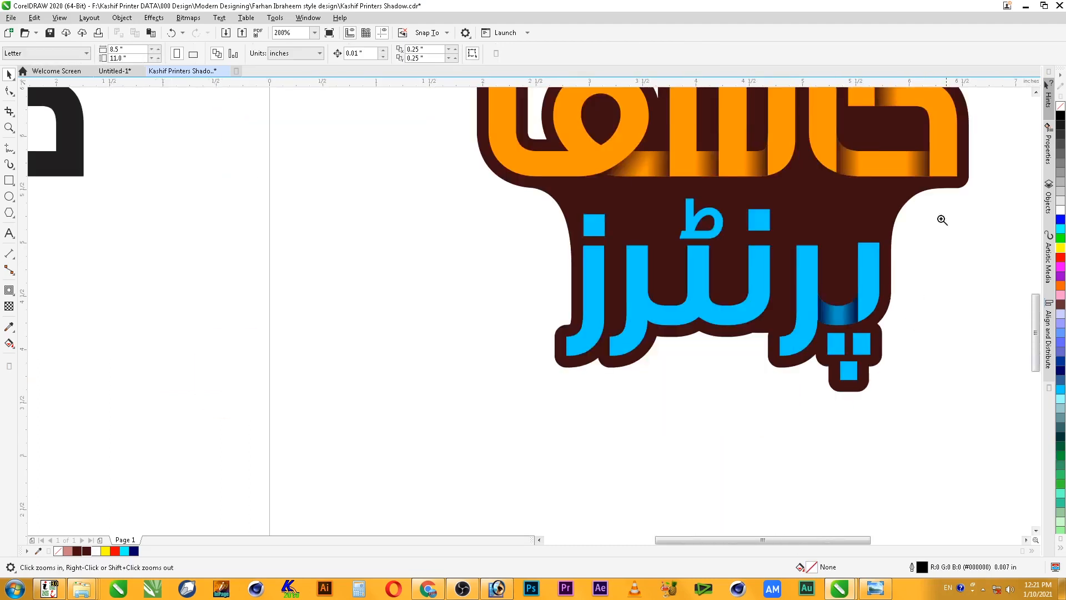
drag(951, 176, 422, 438)
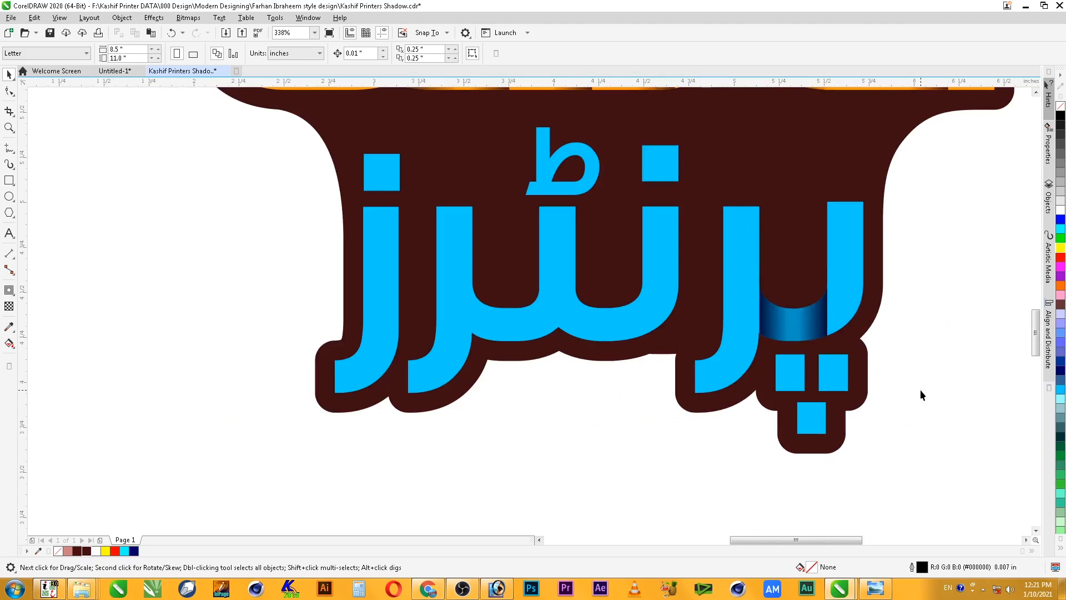
key(ctrl+z)
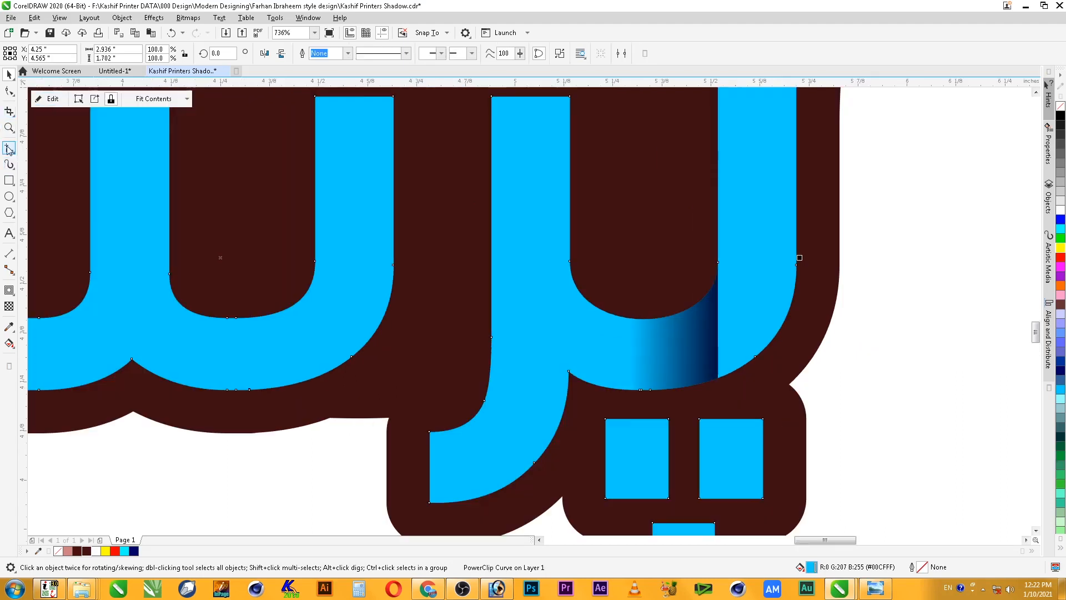
Draw a 3-point curve about 0.33 in long from the node above the letter's tail up to the stem's outer edge
click(8, 149)
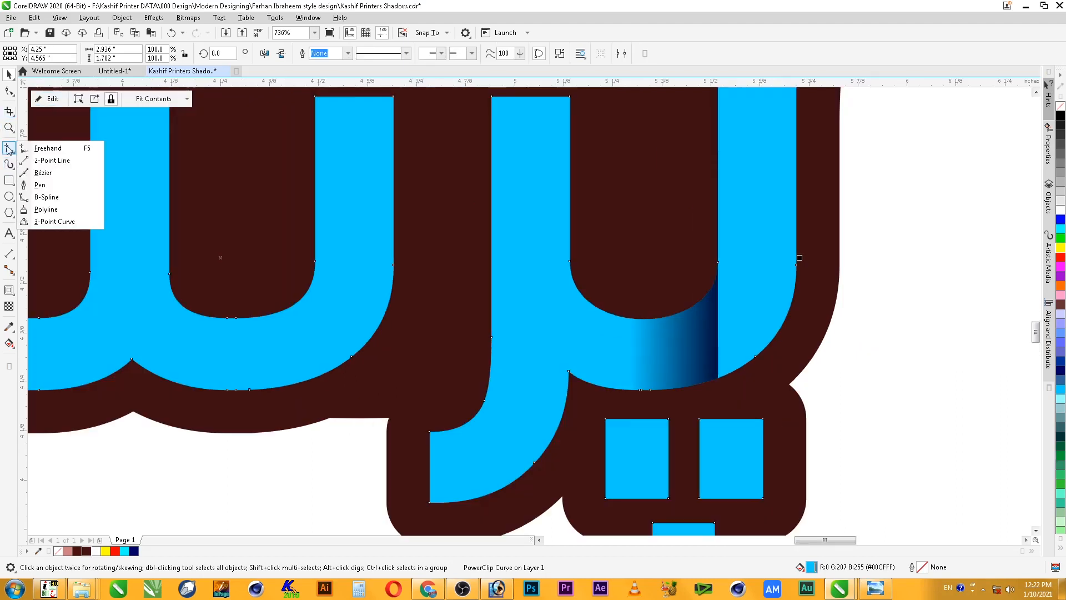
click(54, 222)
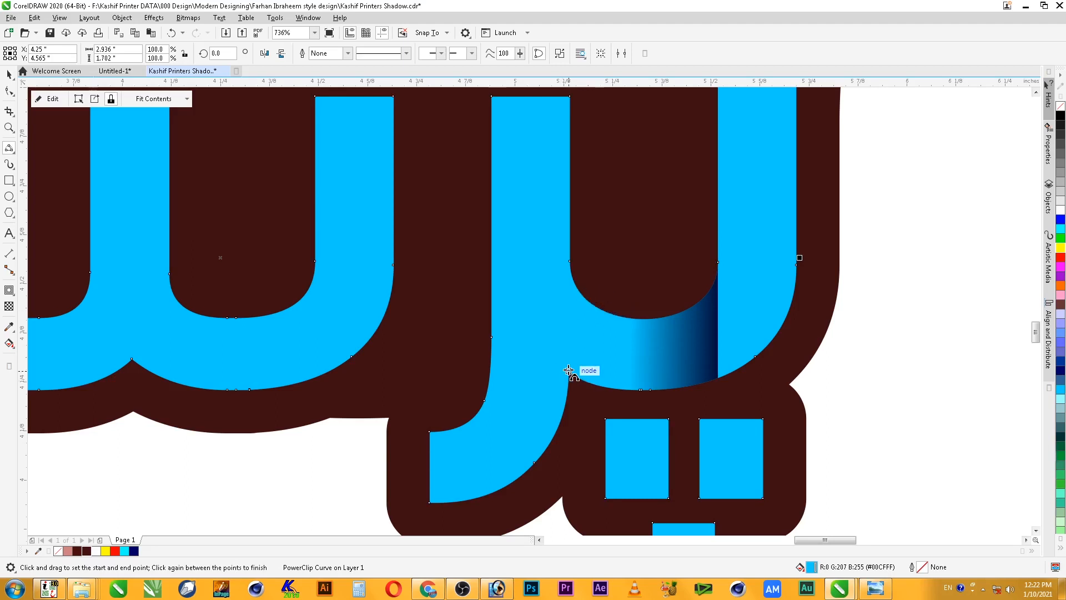
drag(569, 371, 488, 272)
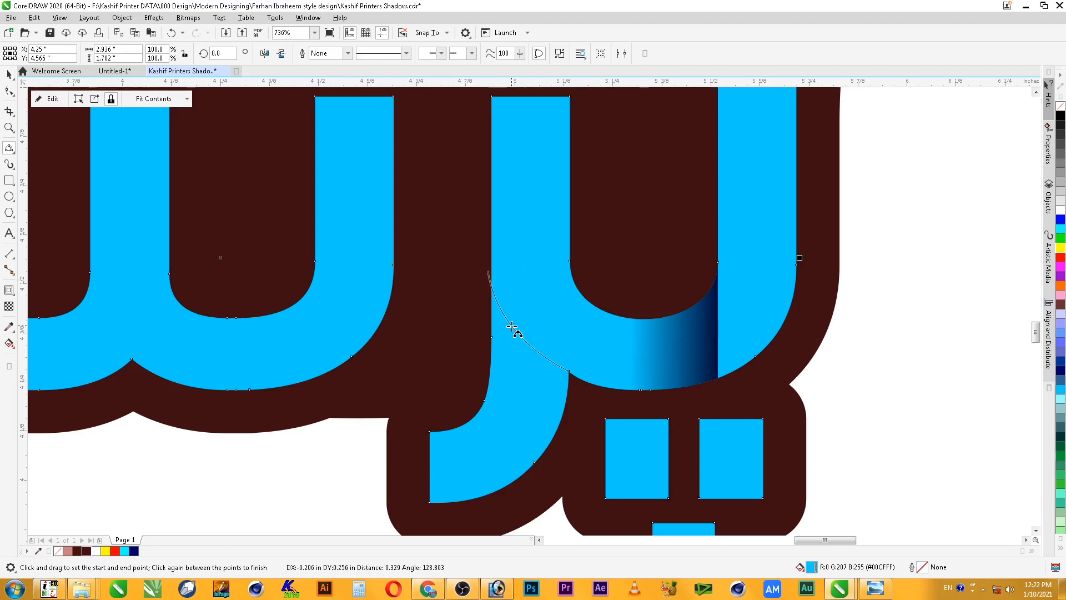
click(511, 328)
Raise the curve's upper node along the stem's edge and adjust its handle so the arc continues the first letter's sweep
click(9, 91)
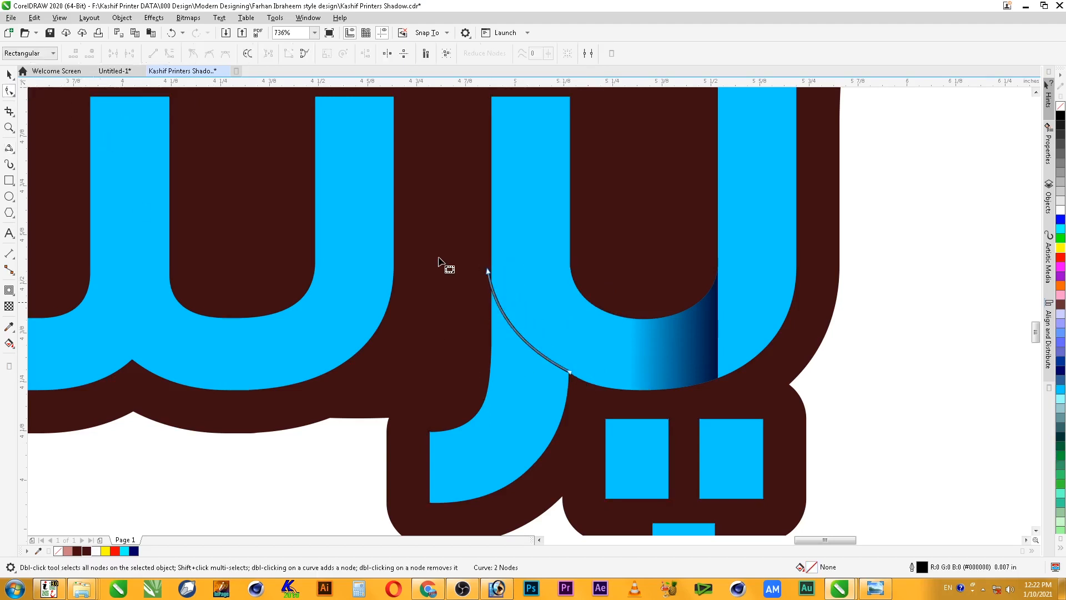
drag(488, 271, 492, 266)
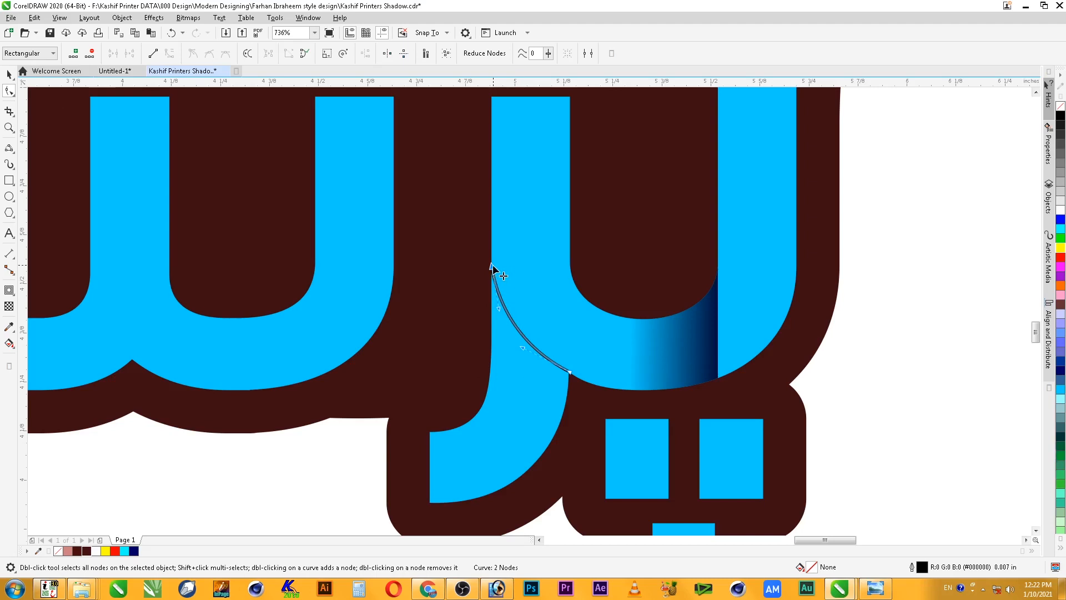
drag(491, 264, 492, 243)
drag(498, 286, 484, 305)
key(space)
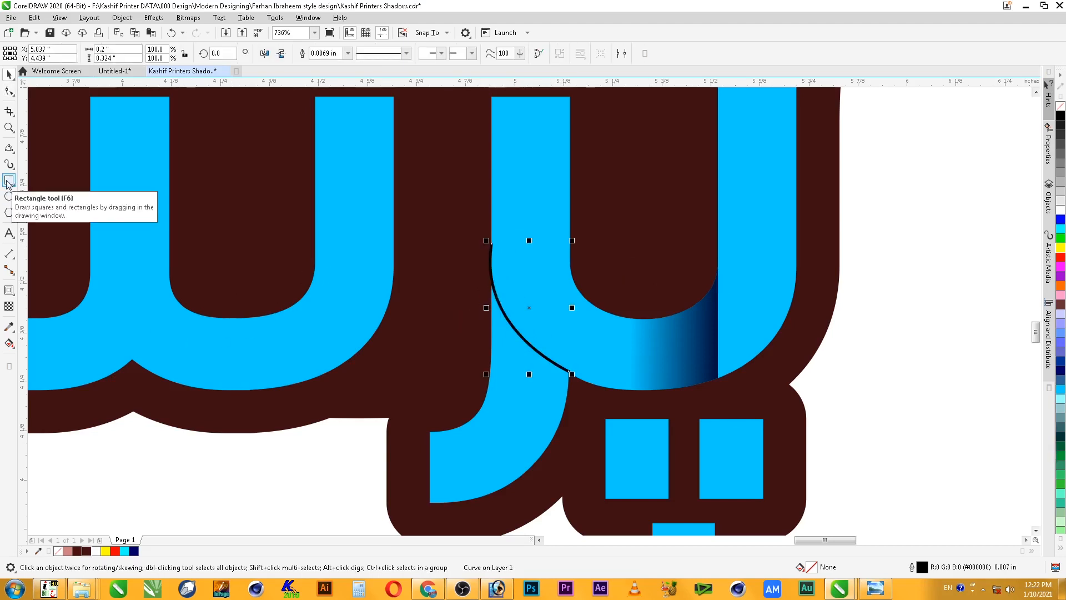
key(space)
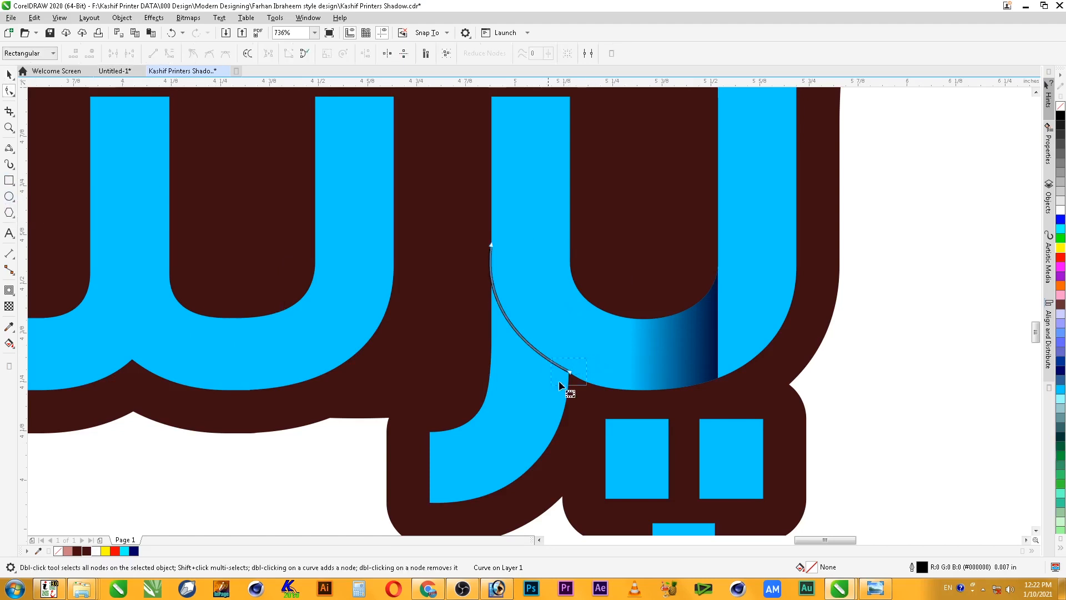
click(527, 349)
drag(483, 305, 486, 304)
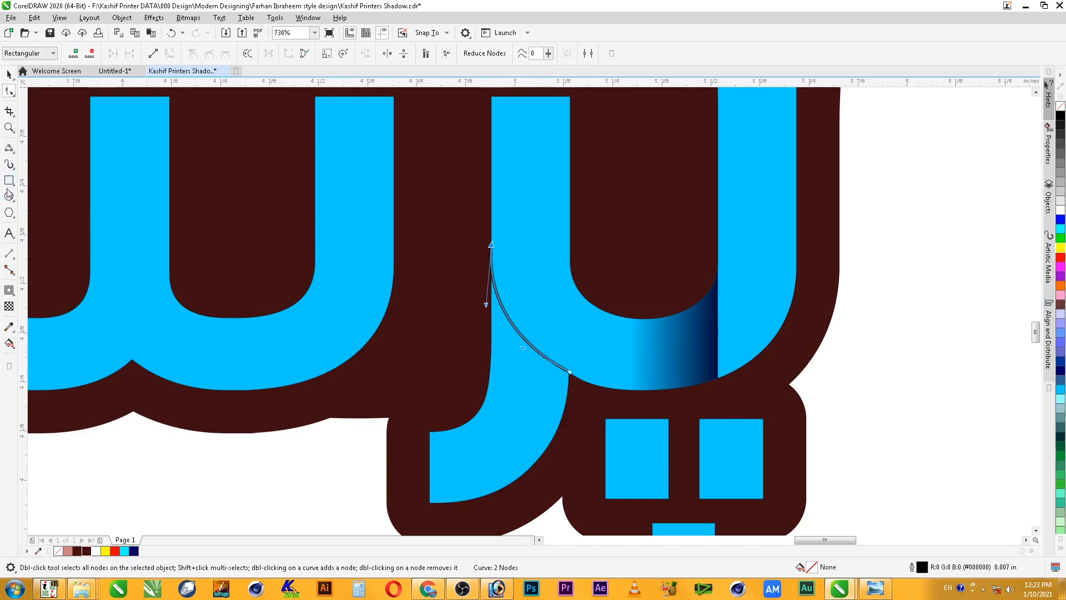
Extend the arc with a freehand line around the letter's tail into a closed outline about 0.4 by 0.68 in
click(13, 154)
click(44, 154)
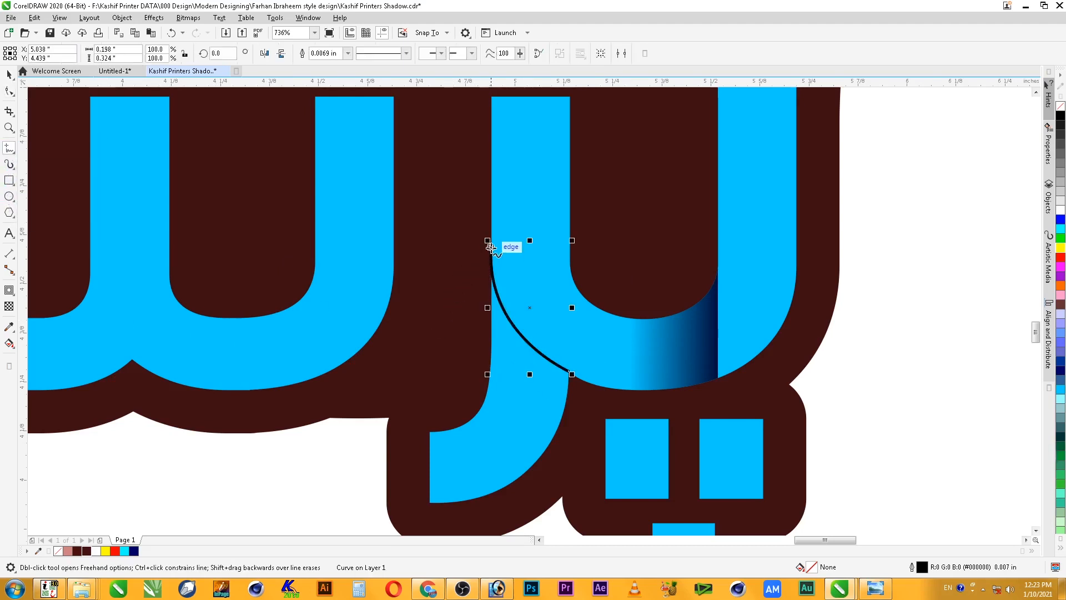
mouse_move(491, 245)
mouse_down()
mouse_move(423, 363)
mouse_move(410, 444)
mouse_move(422, 494)
mouse_move(448, 509)
mouse_move(492, 502)
mouse_move(546, 460)
mouse_move(572, 376)
mouse_up()
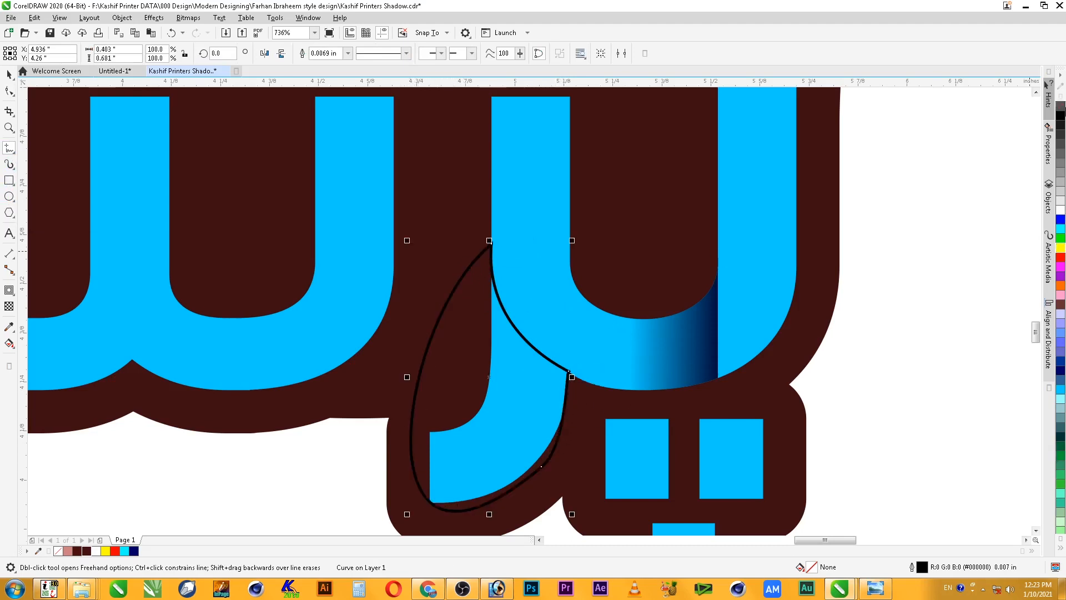
key(space)
key(Escape)
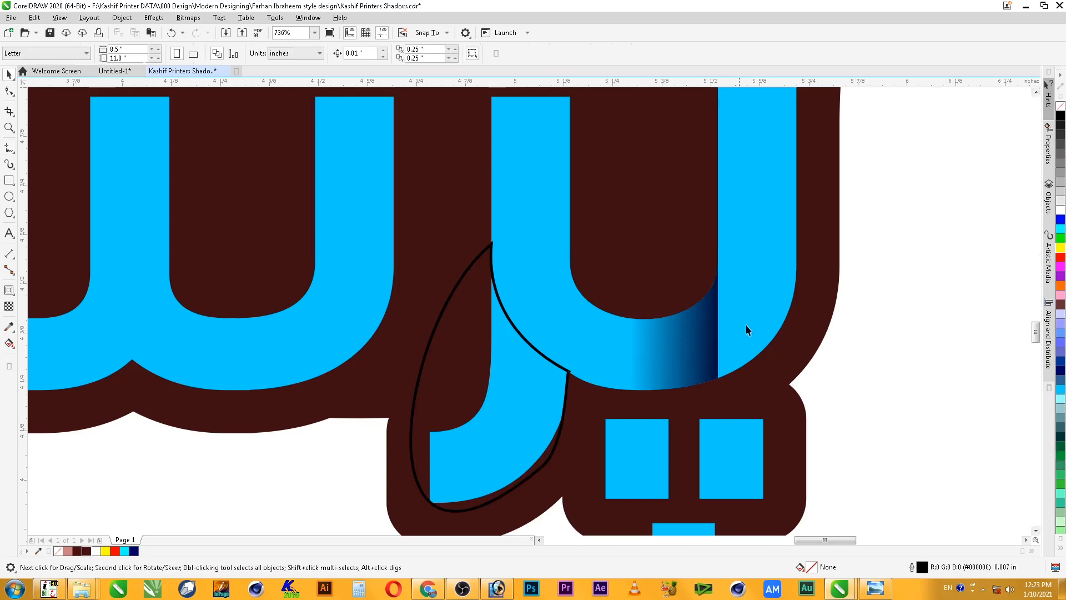
Paste the shadow rectangle and copy its dark navy fill onto the closed outline around the letter's tail
click(702, 341)
key(ctrl+v)
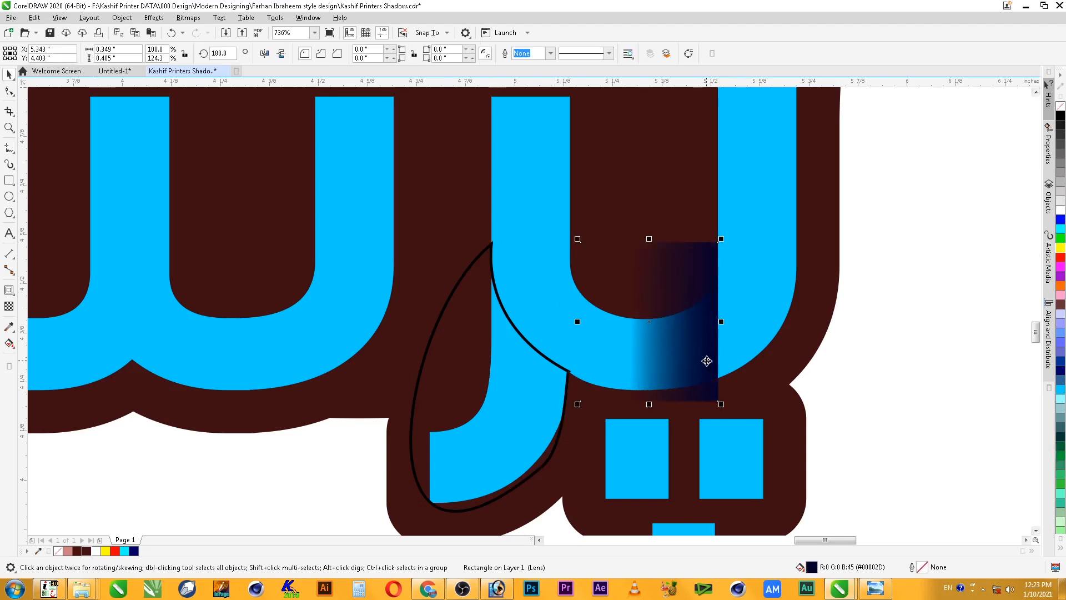
click(519, 360)
key(alt+e)
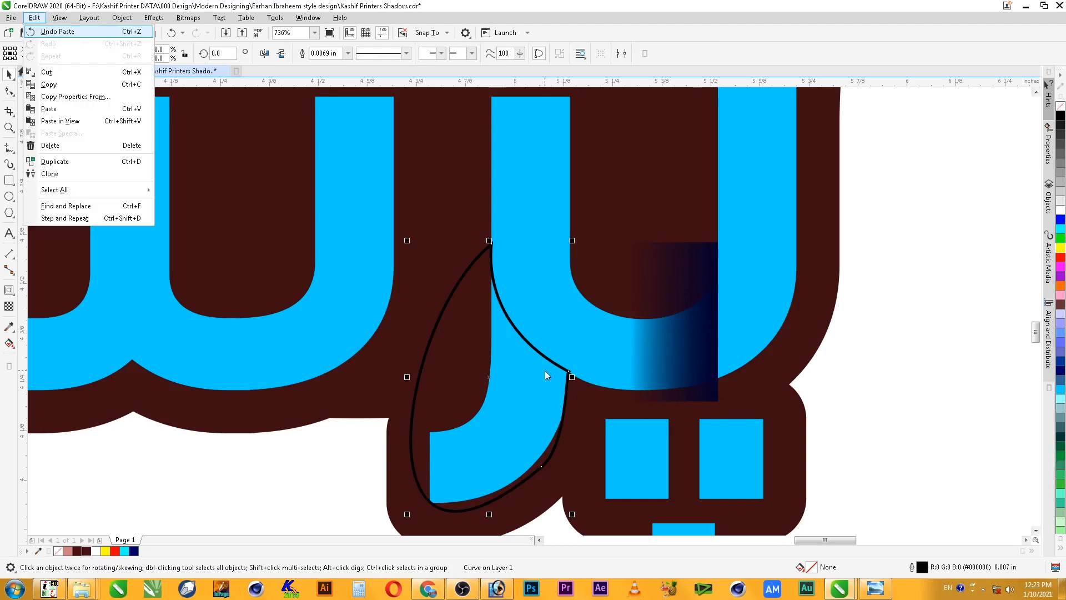
key(m)
click(541, 309)
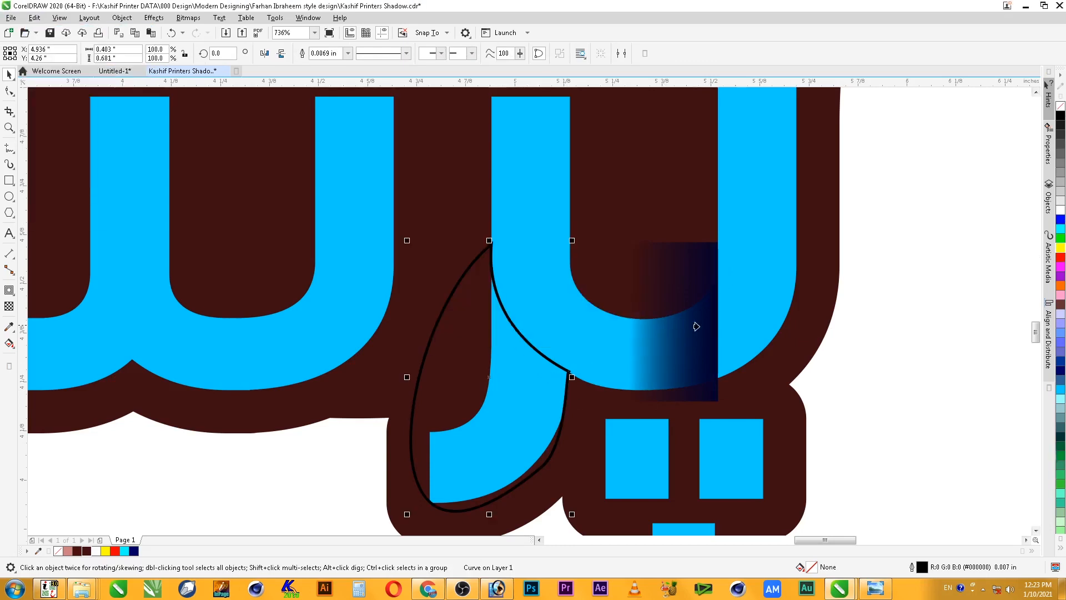
click(698, 333)
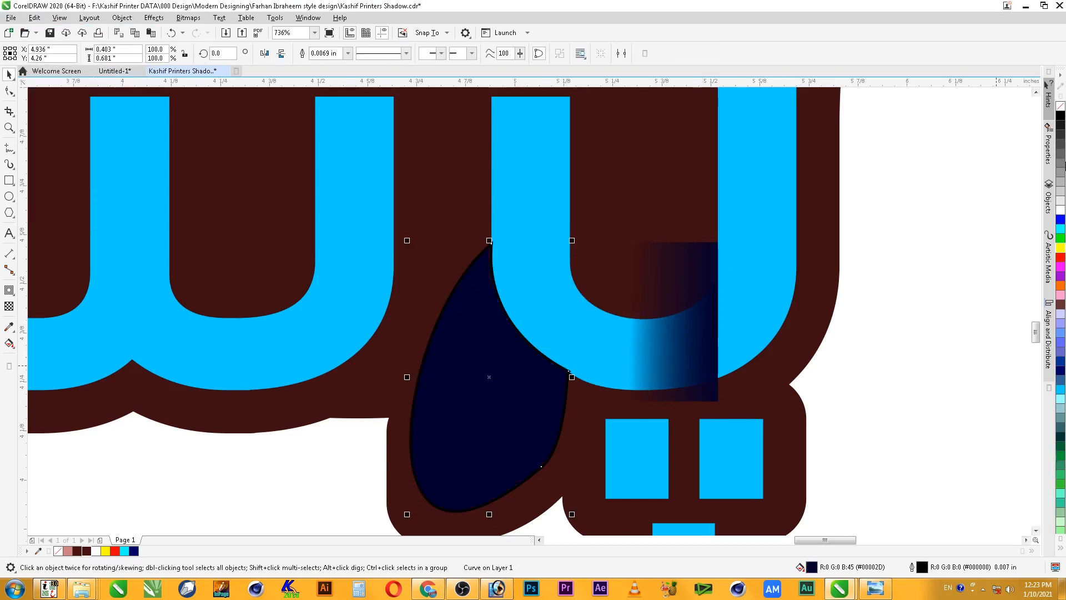
Remove the tail shape's outline and bow its outer edge outward to cover the exposed blue sliver below the crossing letter
right_click(1062, 108)
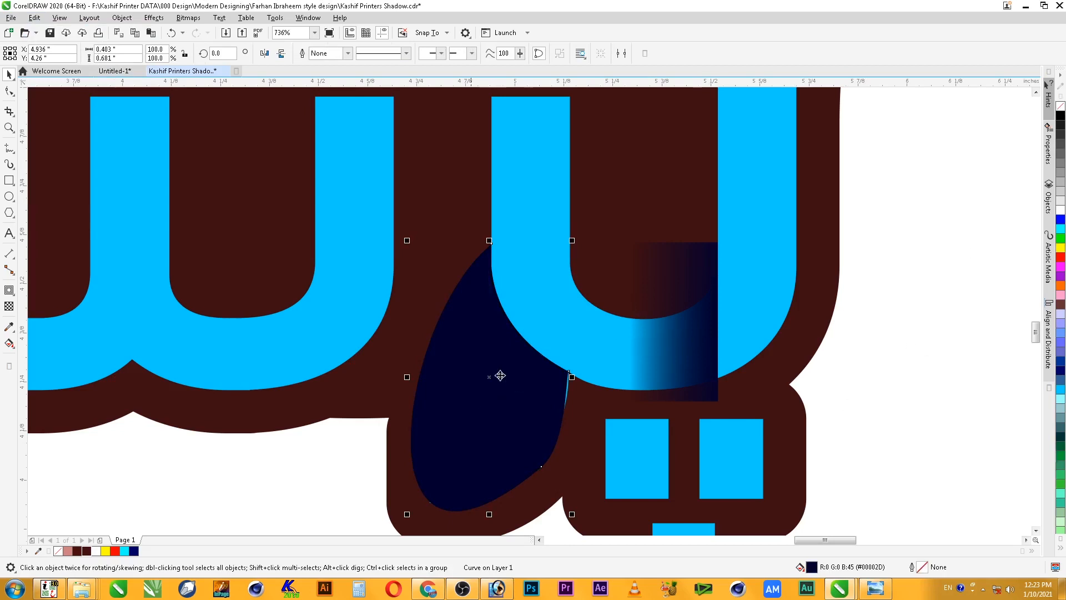
key(F2)
drag(355, 286, 711, 476)
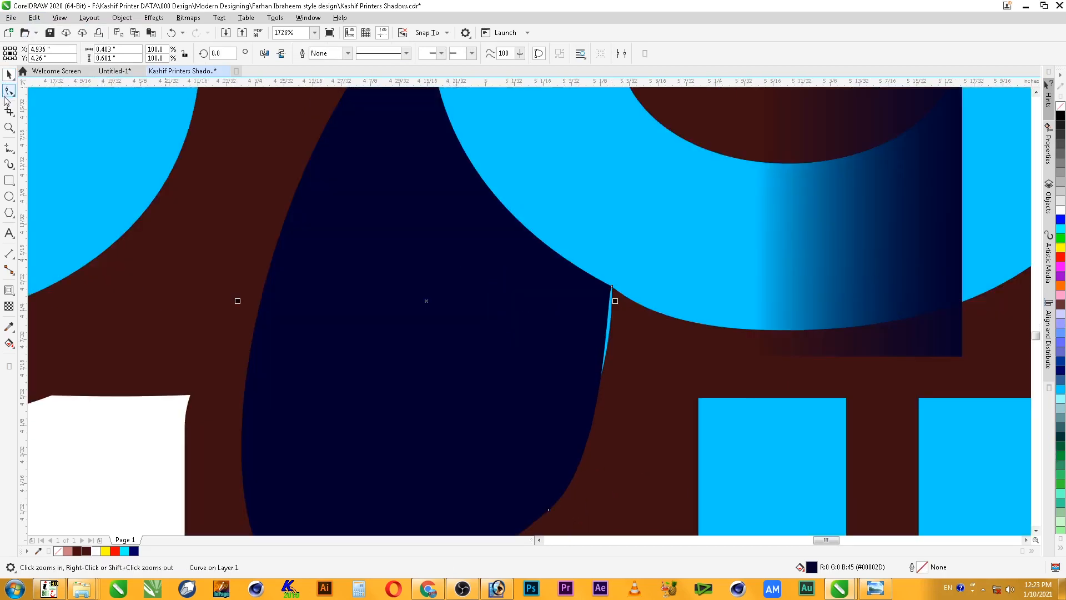
click(8, 93)
click(612, 286)
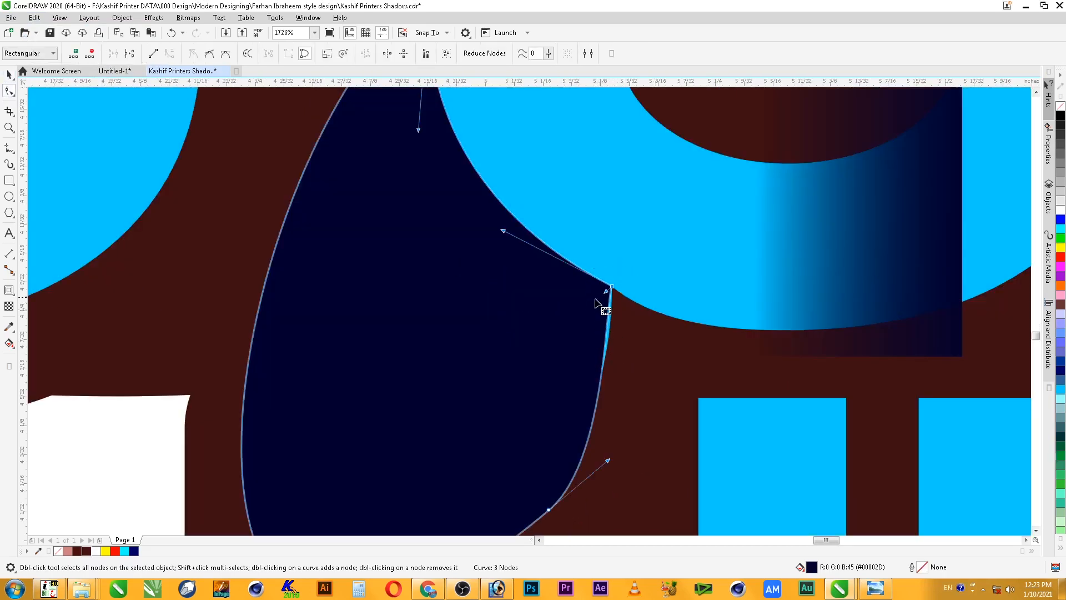
drag(606, 292, 631, 311)
key(space)
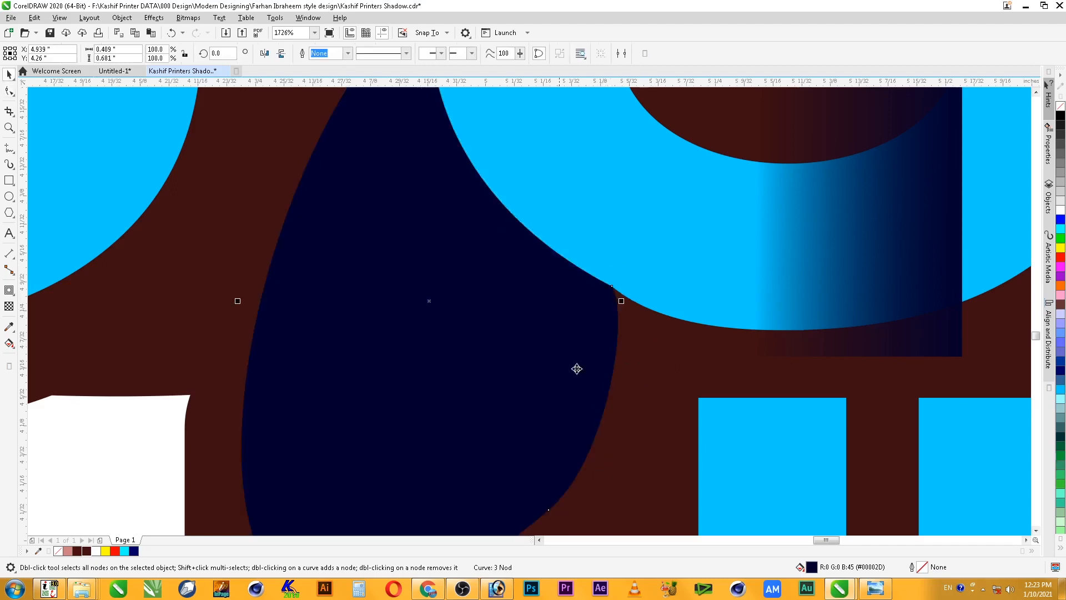
Apply a linear fountain transparency to the tail shape, fading diagonally from the crossing letter down toward the tail
scroll(555, 342, down, 1)
scroll(562, 344, down, 1)
key(F2)
drag(384, 217, 757, 407)
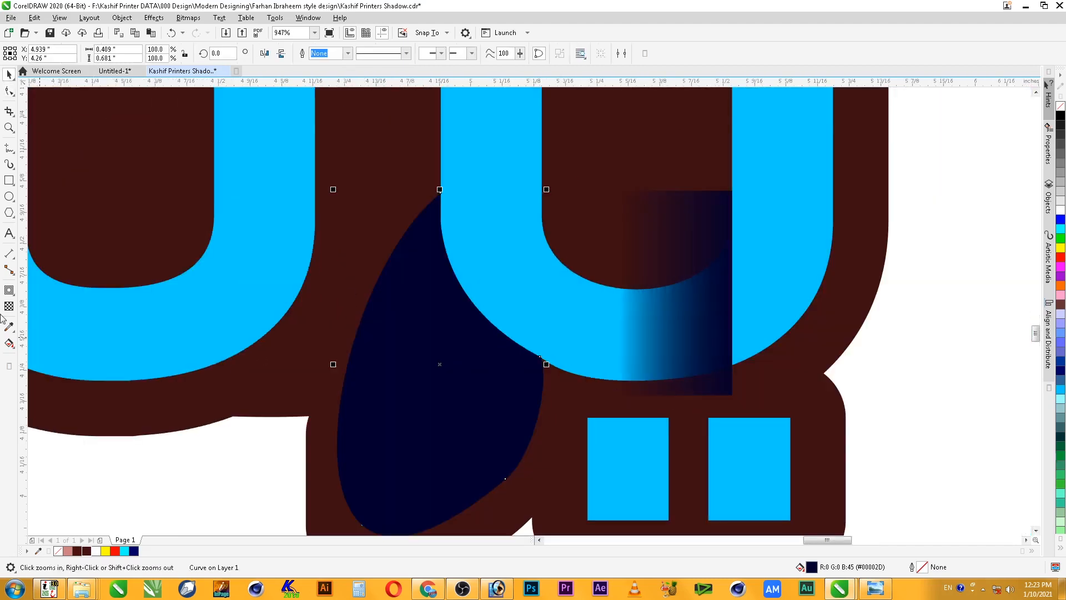
click(9, 306)
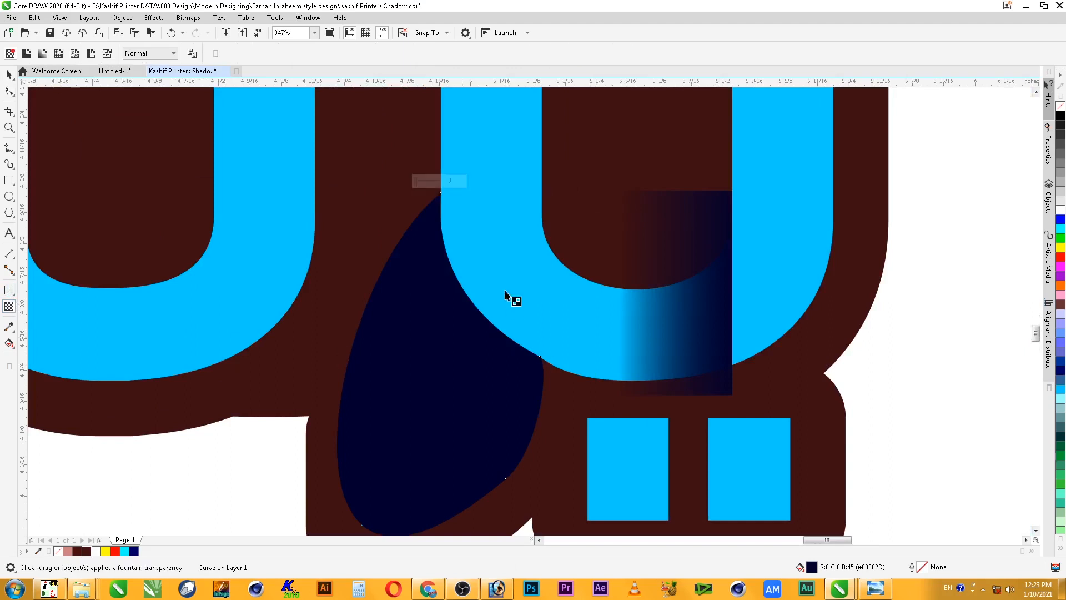
drag(511, 275, 421, 422)
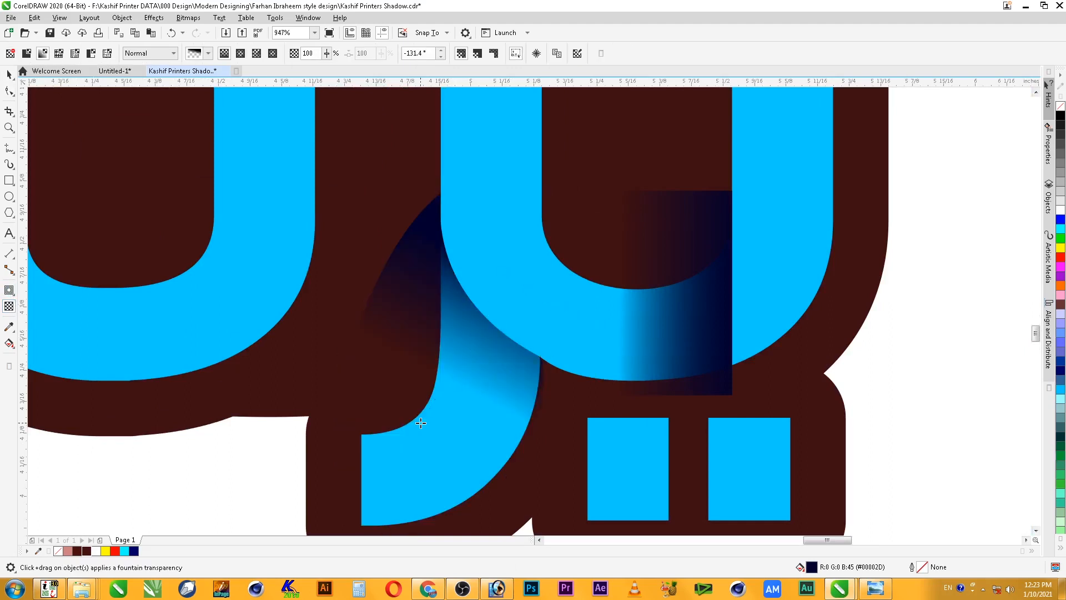
drag(511, 274, 518, 290)
key(space)
Move the transparency's start point slightly closer to the tail to darken the shadow along the crossing letter
scroll(910, 261, down, 1)
scroll(911, 261, down, 1)
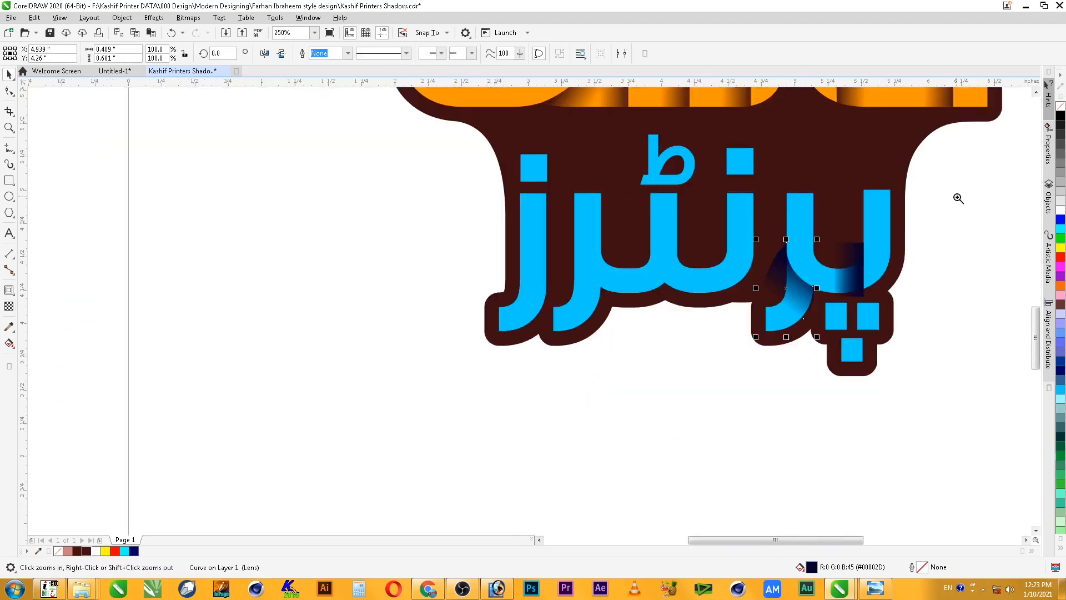
scroll(607, 362, up, 1)
key(space)
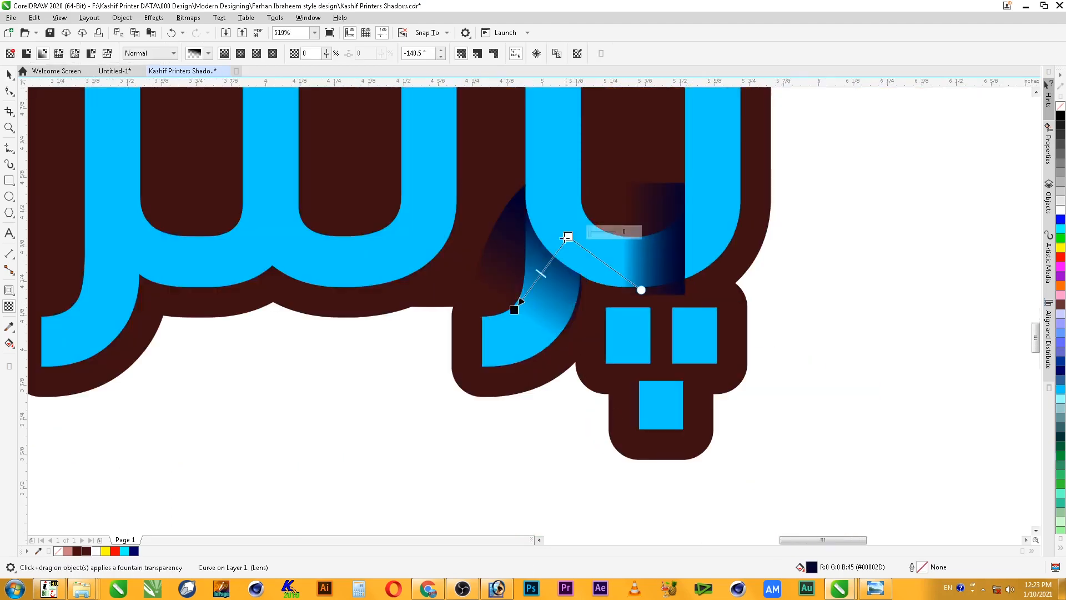
drag(568, 236, 561, 246)
key(space)
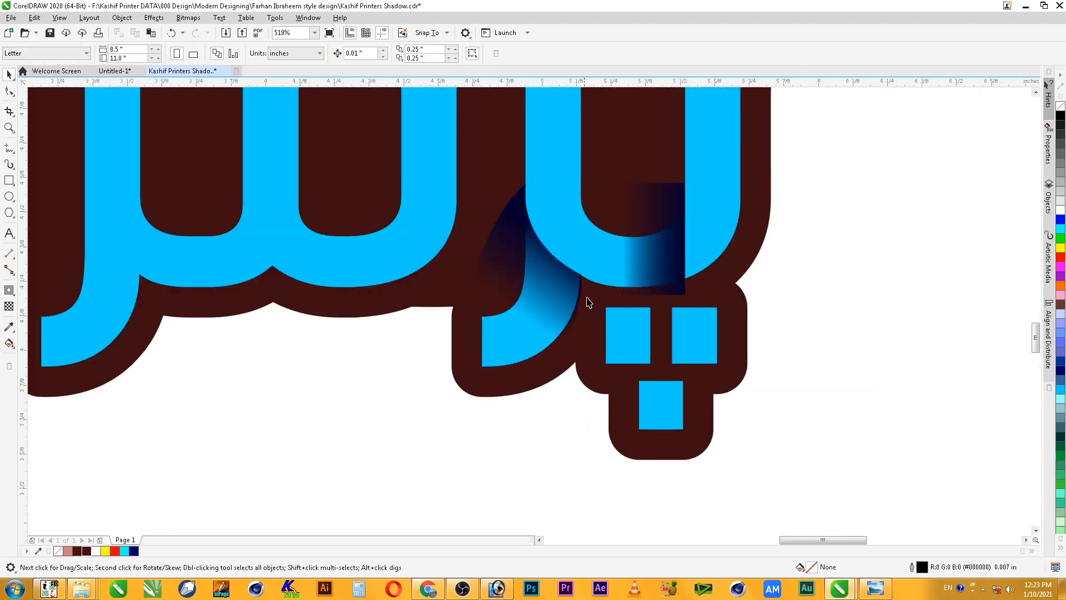
PowerClip the faded tail shadow inside the light blue lettering
key(alt+j)
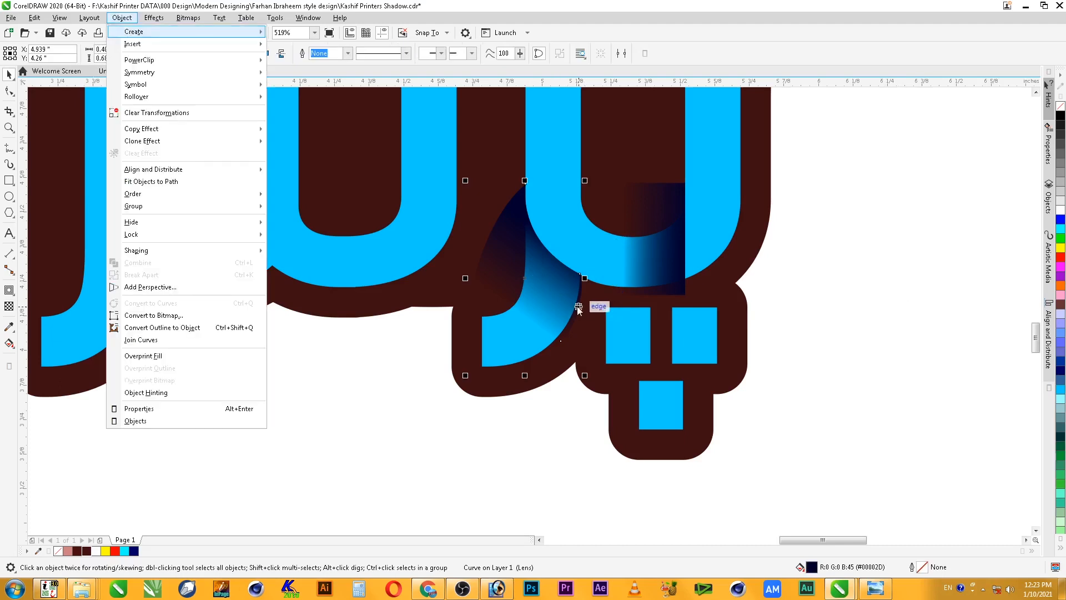
key(w)
key(p)
click(553, 166)
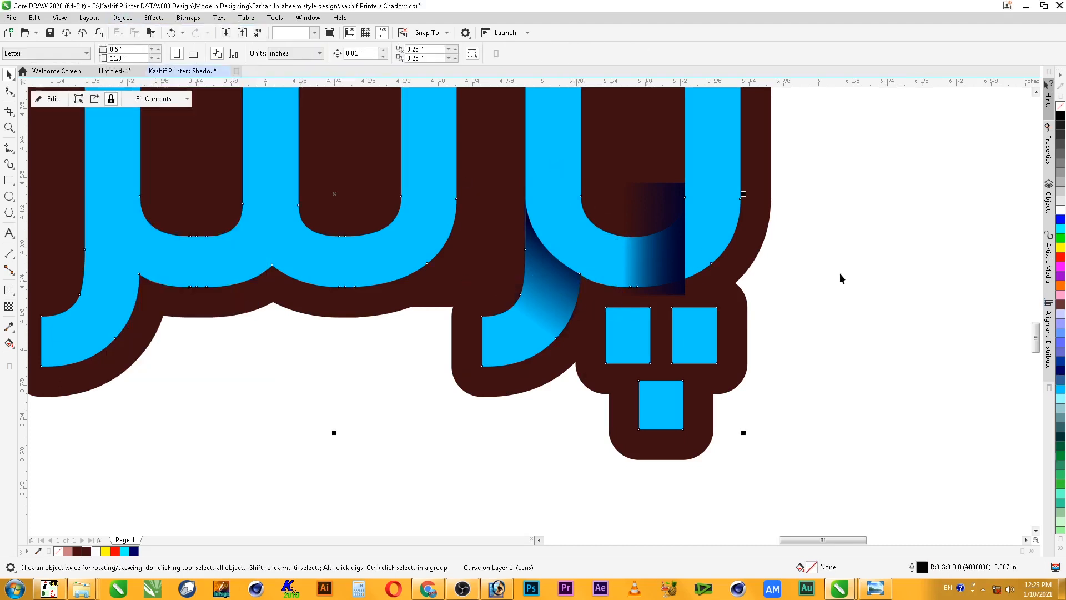
click(841, 274)
Move the spare shadow rectangle off the lettering onto the blank area beside the maroon backing
scroll(859, 276, down, 2)
key(F2)
drag(900, 183, 573, 345)
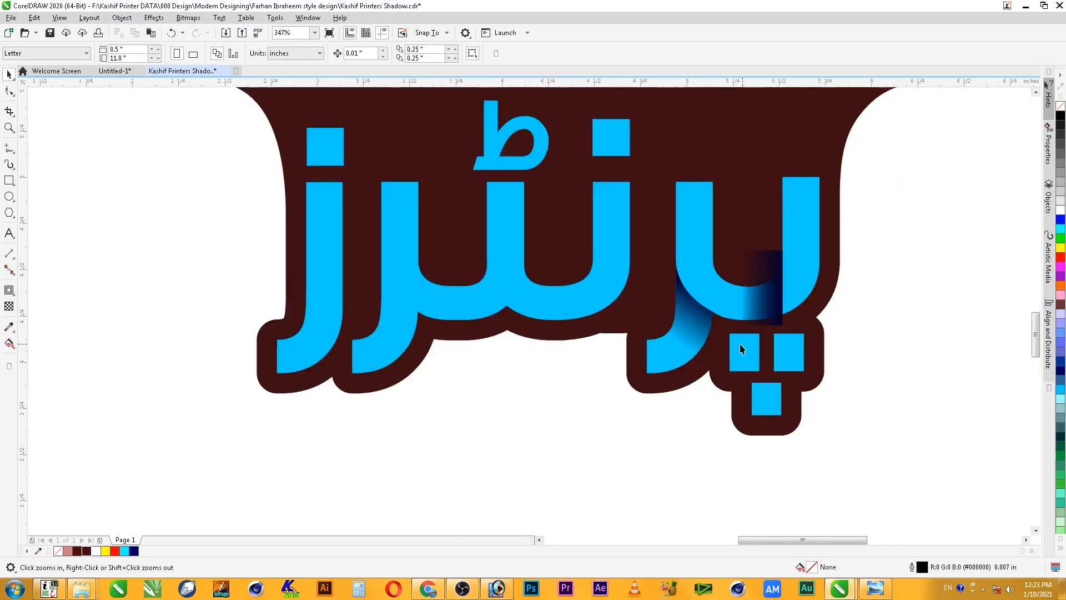
drag(771, 298, 890, 320)
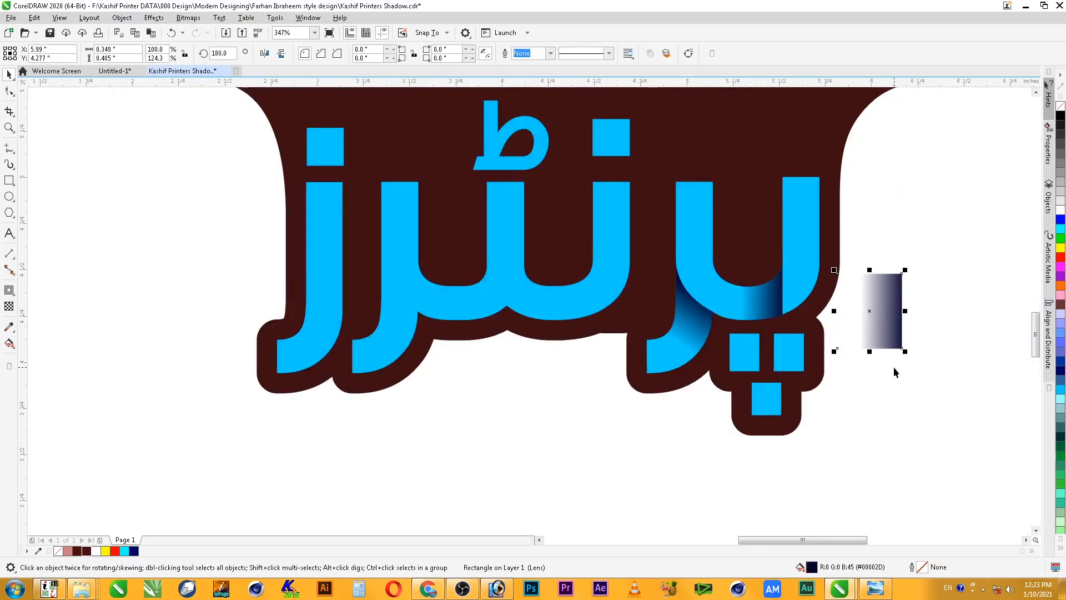
Raise the clipped tail shadow's upper node along the stem's edge, making the shape about 0.72 in tall
scroll(896, 375, down, 2)
key(F2)
drag(939, 205, 407, 444)
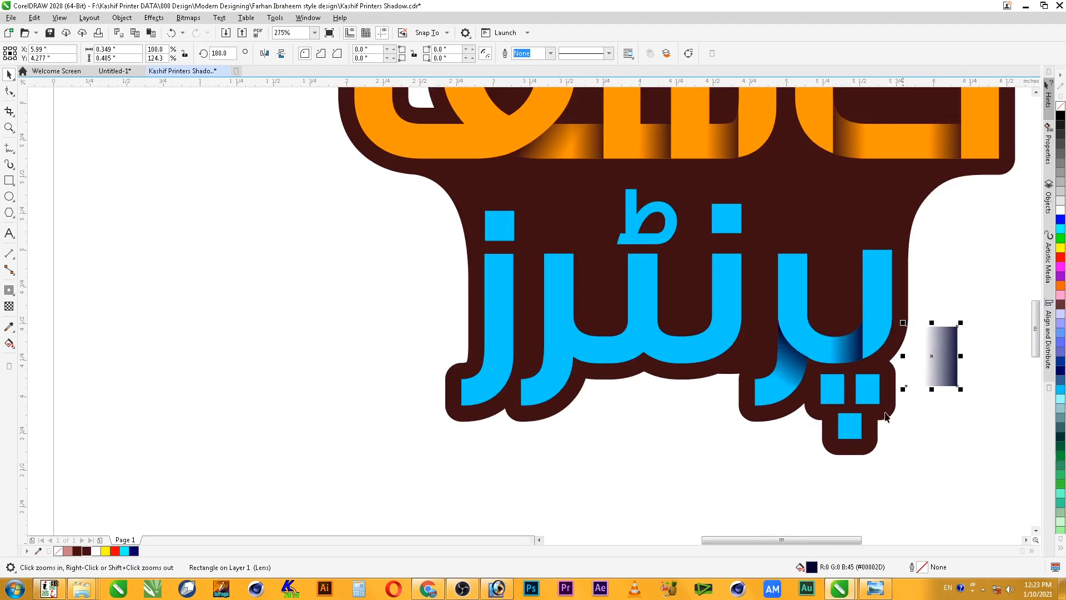
drag(841, 329, 696, 442)
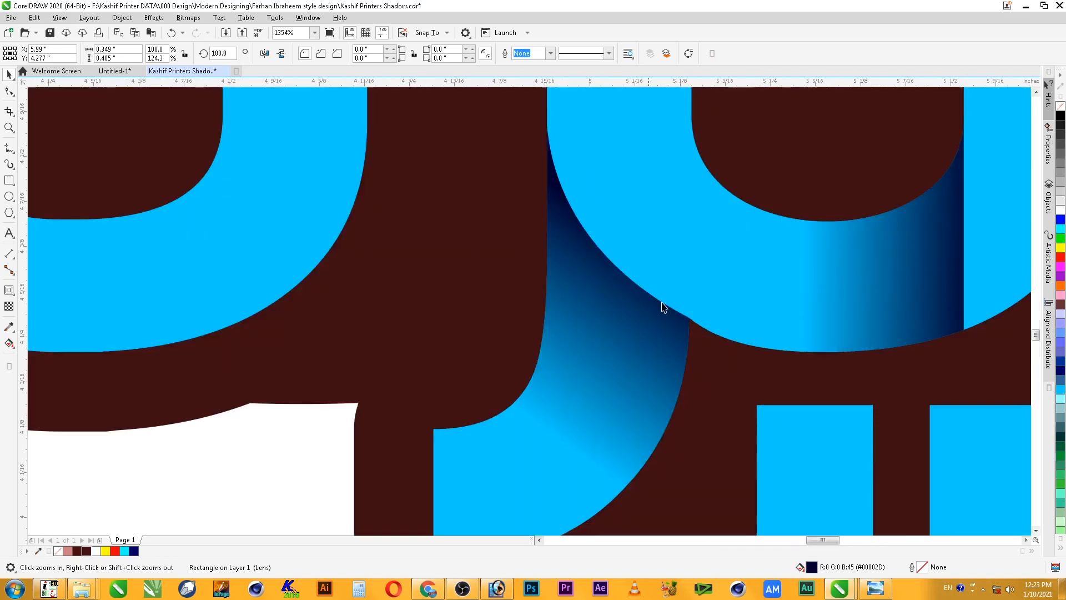
scroll(740, 380, down, 3)
drag(583, 226, 821, 390)
click(8, 92)
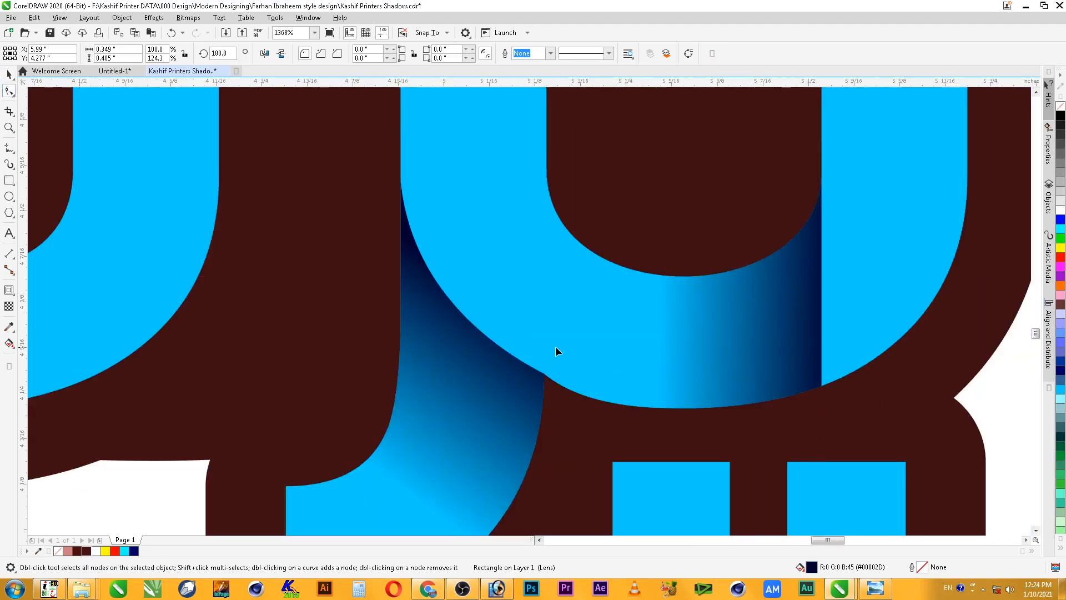
key(space)
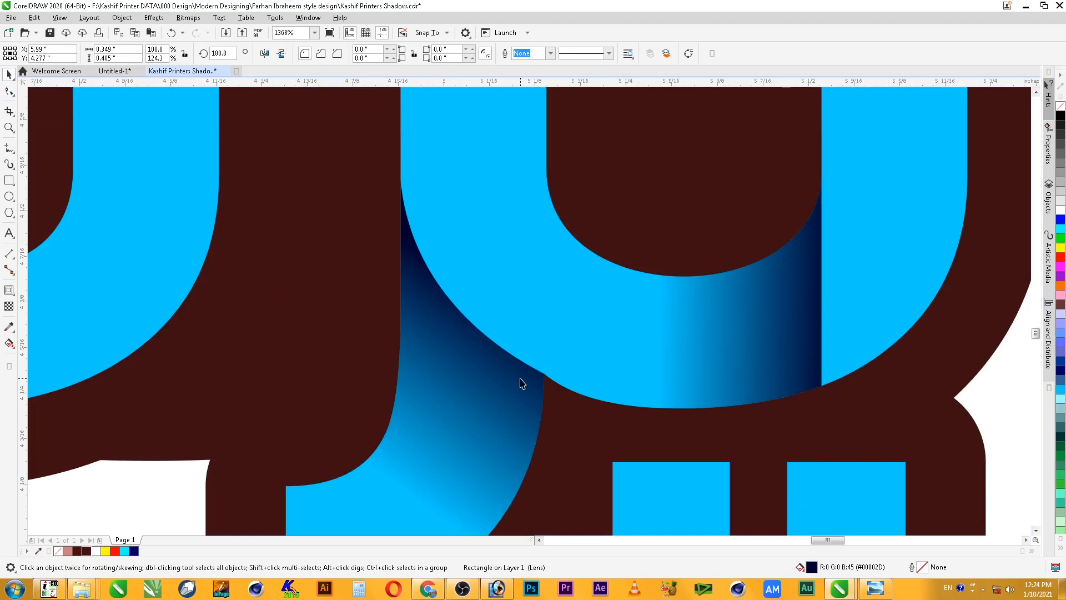
ctrl+click(522, 383)
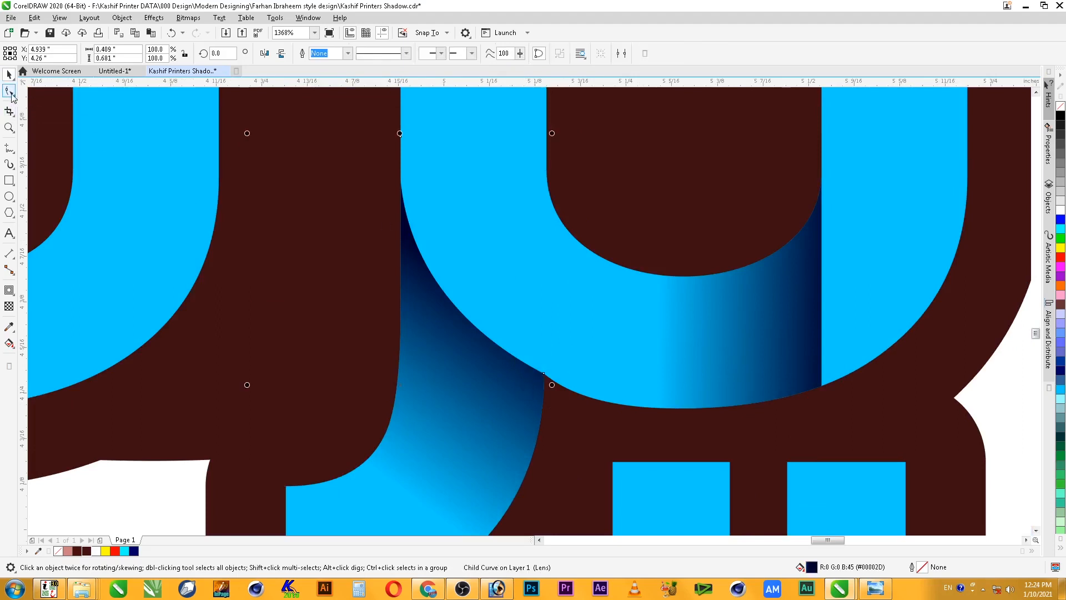
click(10, 91)
drag(401, 137, 400, 105)
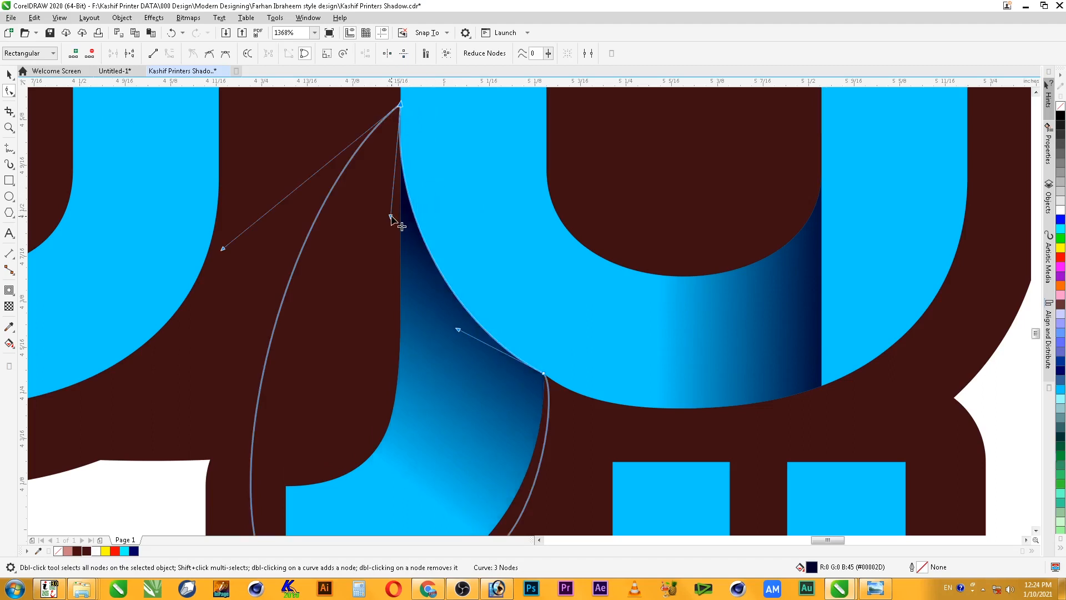
Raise the curve handle at the shadow's lower corner node slightly to smooth the arc along the crossing letter
drag(458, 329, 458, 319)
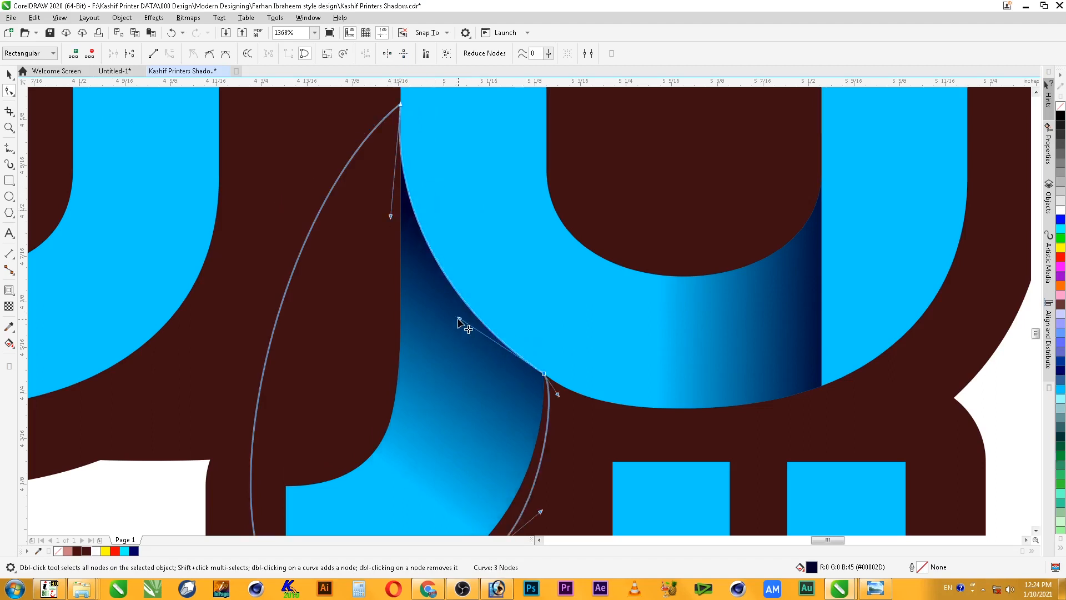
key(space)
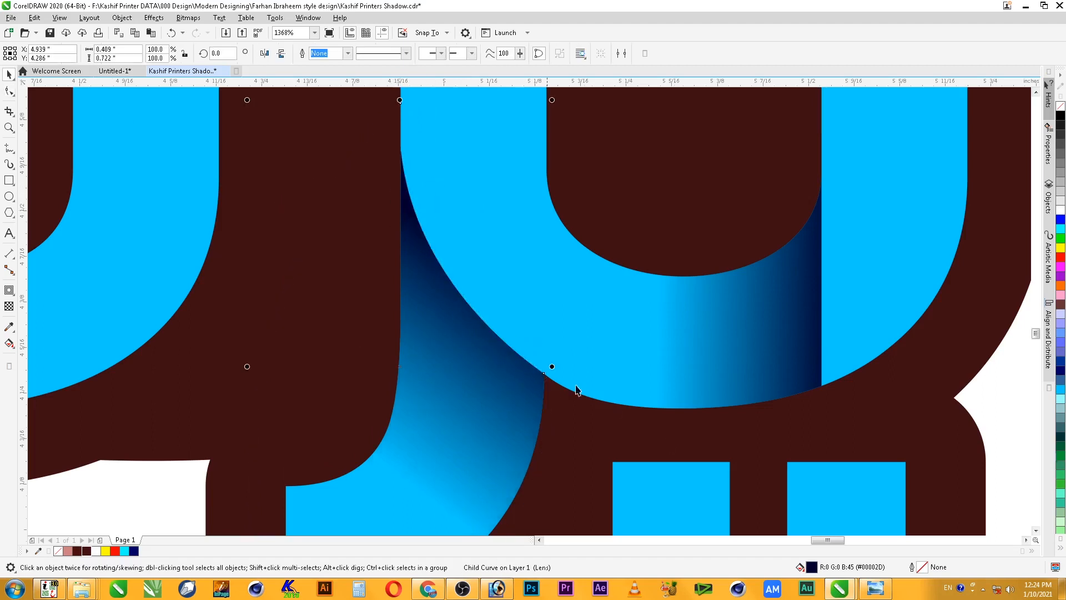
key(space)
key(space)
key(Escape)
Fine-tune the handles at both ends of the clipped shadow's arc so it follows the crossing letter's sweep
scroll(608, 351, down, 2)
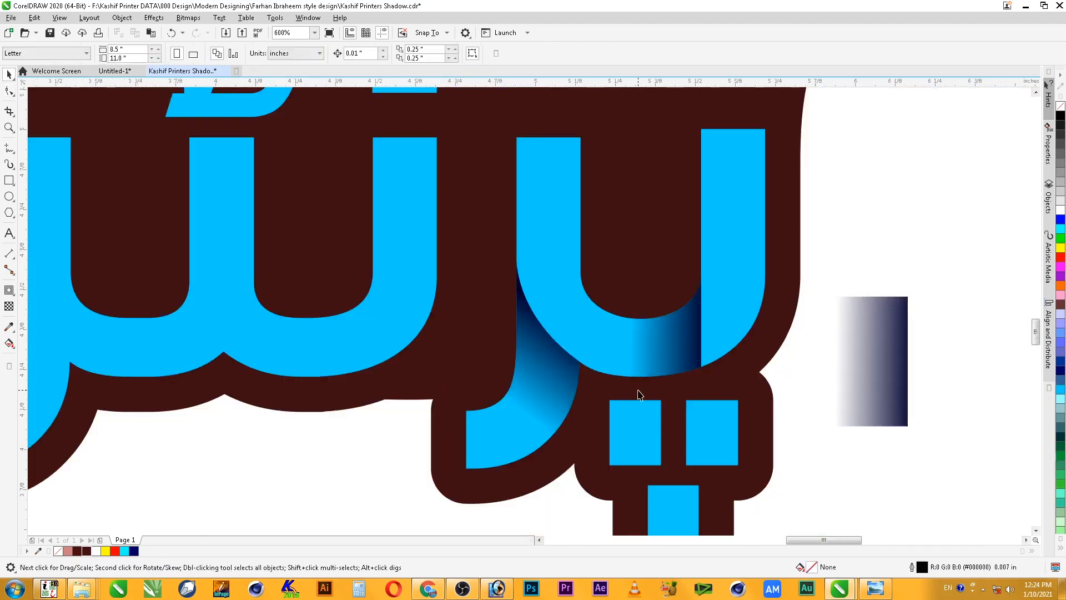
key(space)
click(543, 359)
key(F2)
drag(462, 241, 623, 399)
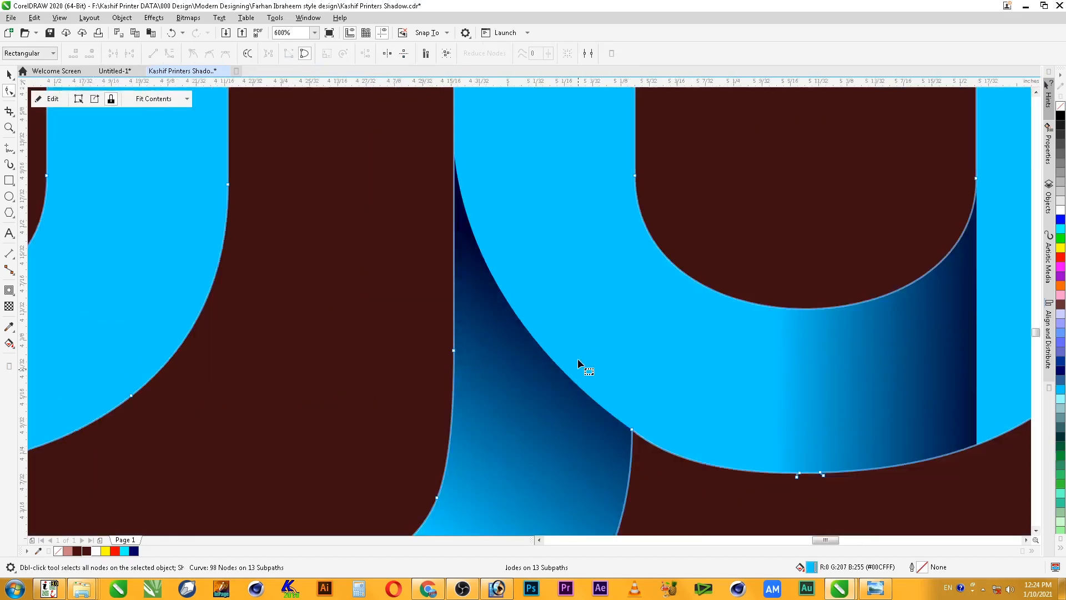
key(space)
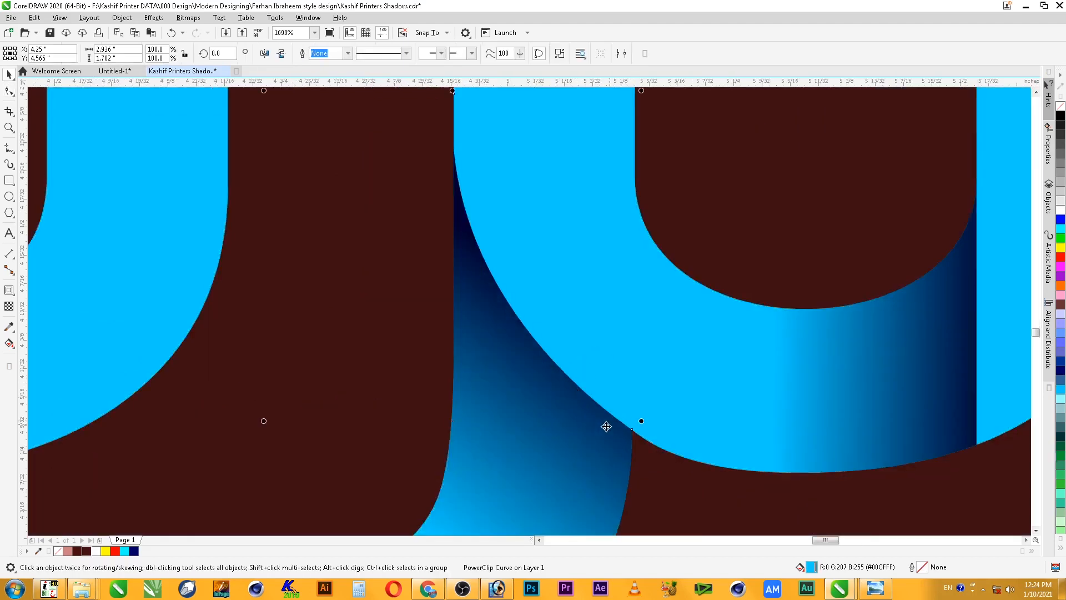
key(space)
click(632, 430)
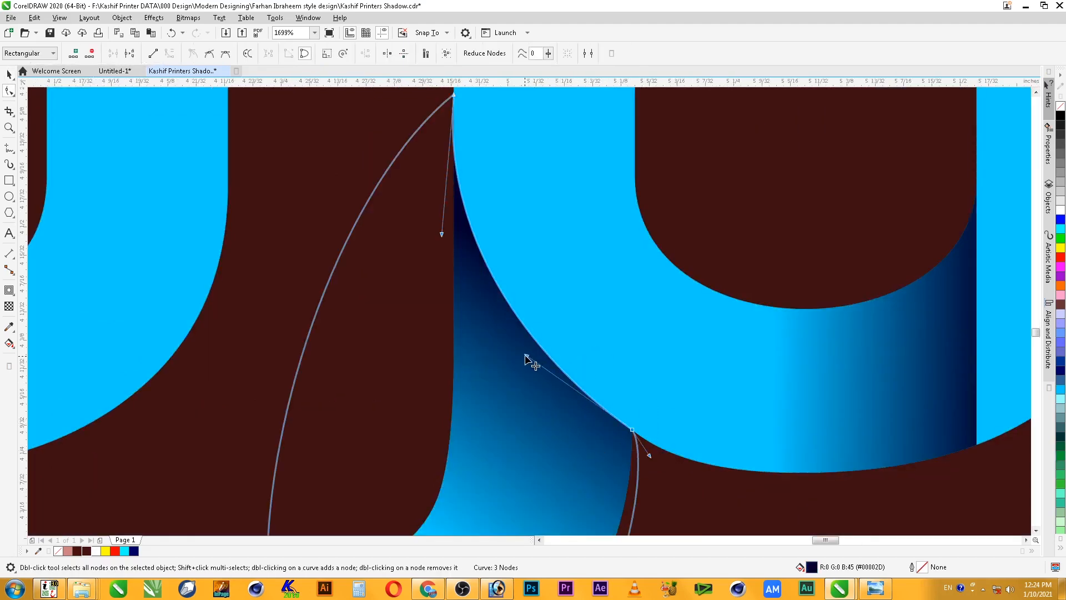
drag(525, 355, 532, 346)
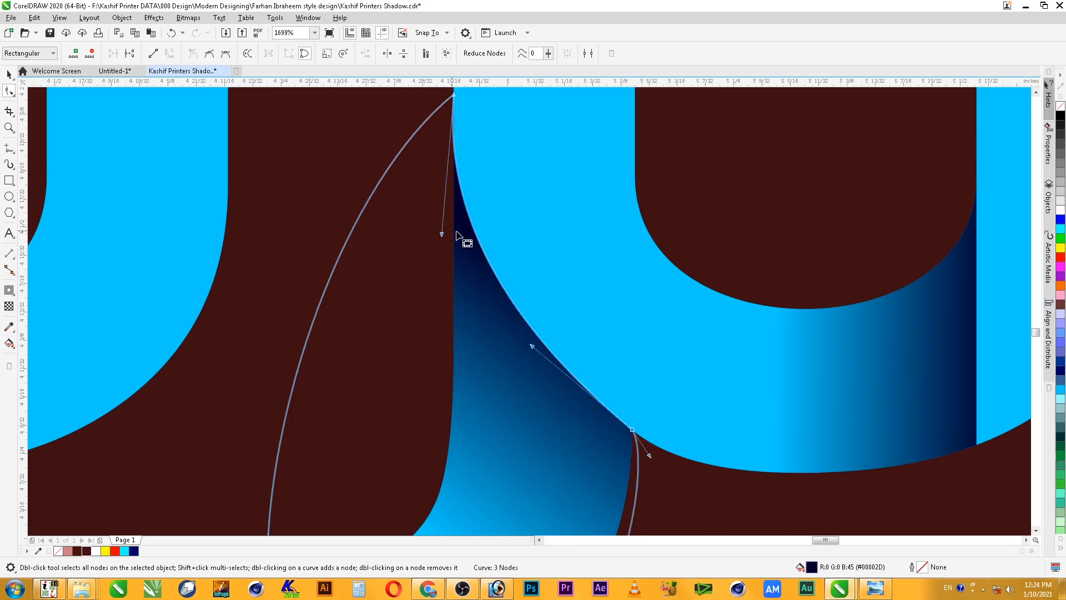
drag(442, 233, 446, 227)
key(space)
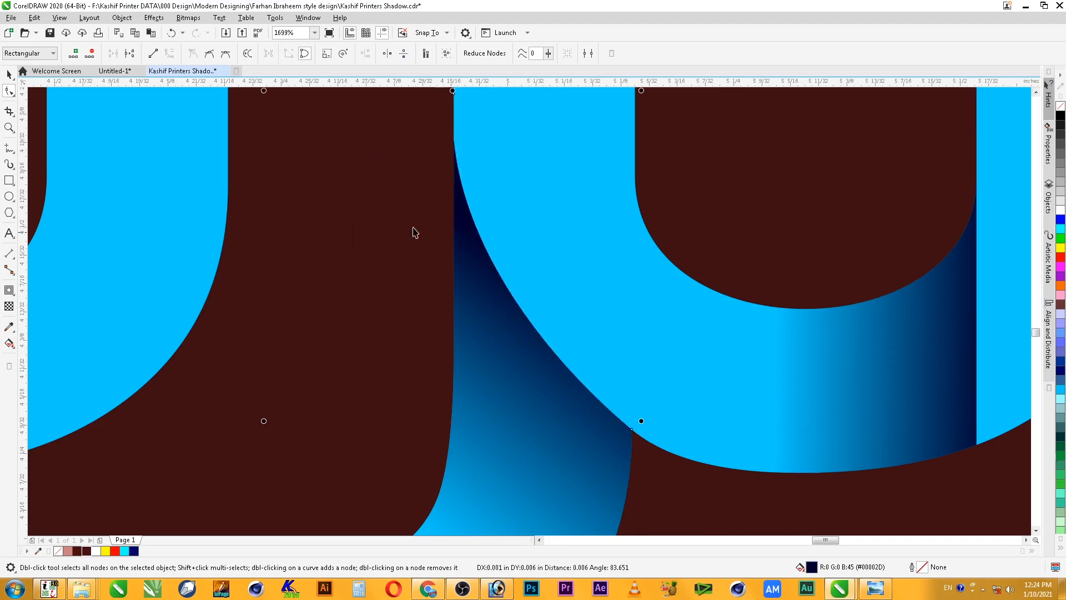
key(Escape)
Examine how the clipped tail shadow's arc meets the crossing letter, close up and within the whole blue word
scroll(493, 342, down, 4)
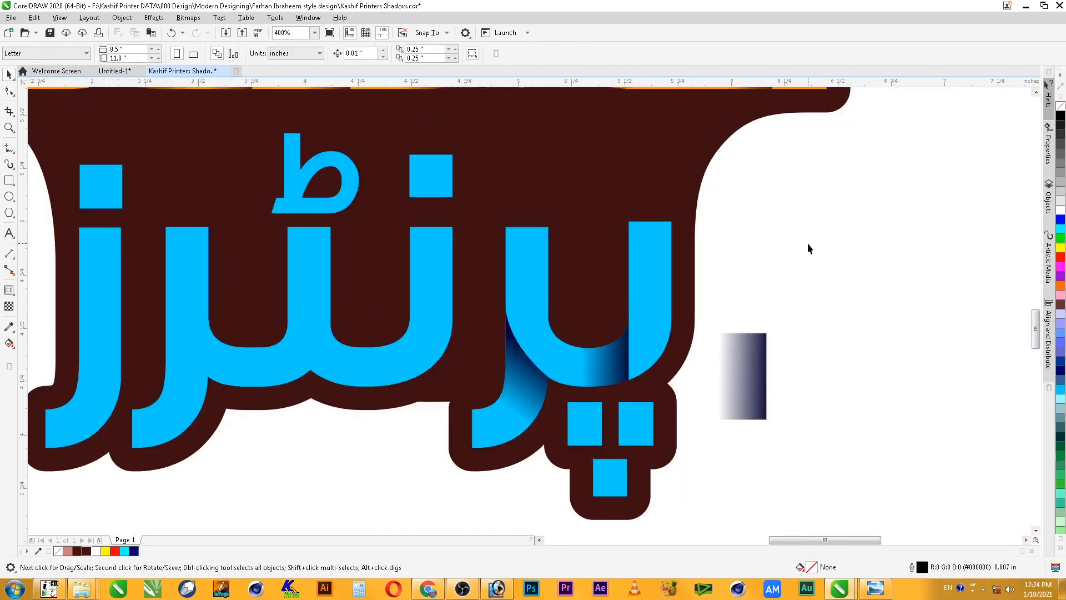
ctrl+click(525, 386)
key(F2)
drag(369, 263, 720, 510)
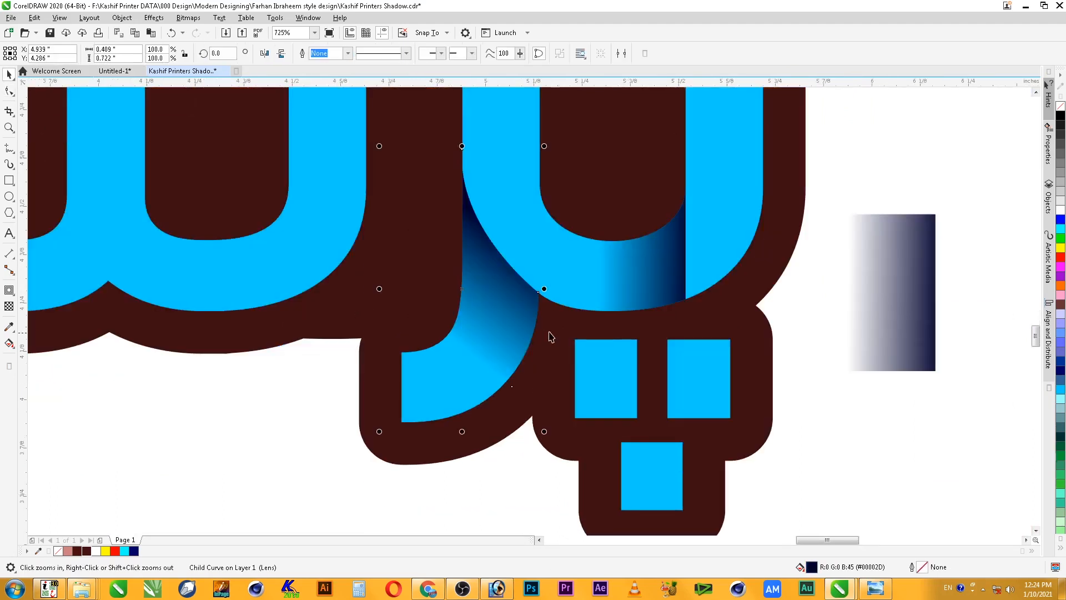
key(F10)
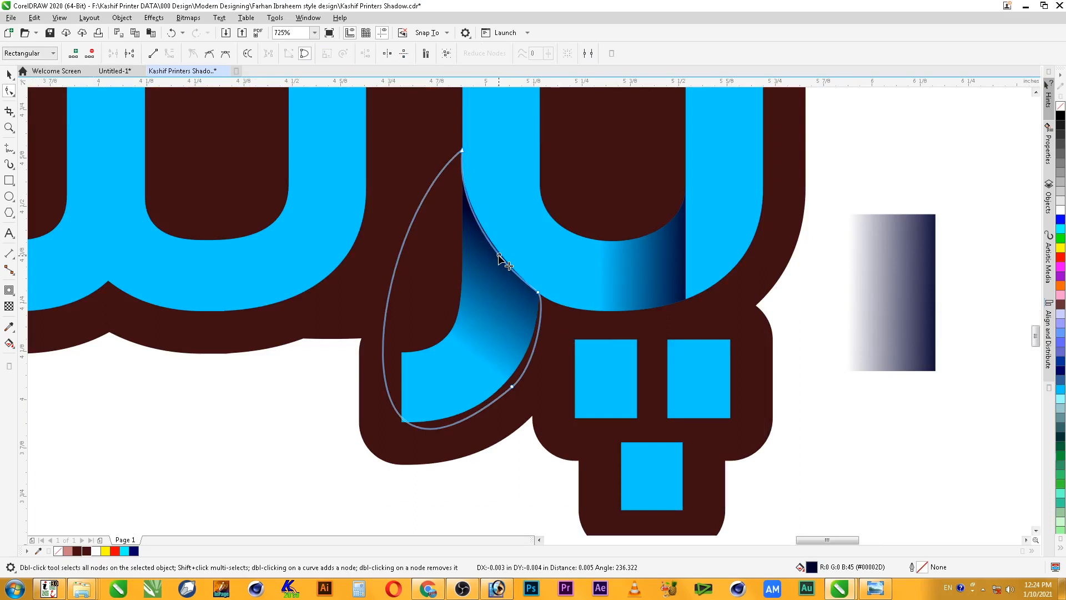
key(space)
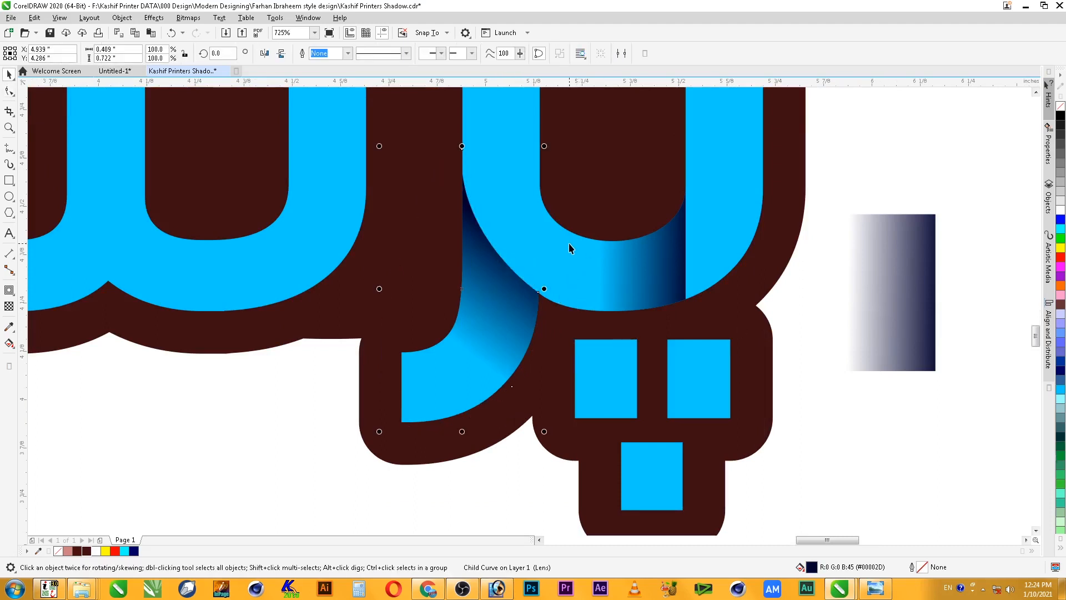
scroll(569, 245, down, 2)
scroll(813, 171, down, 1)
click(817, 187)
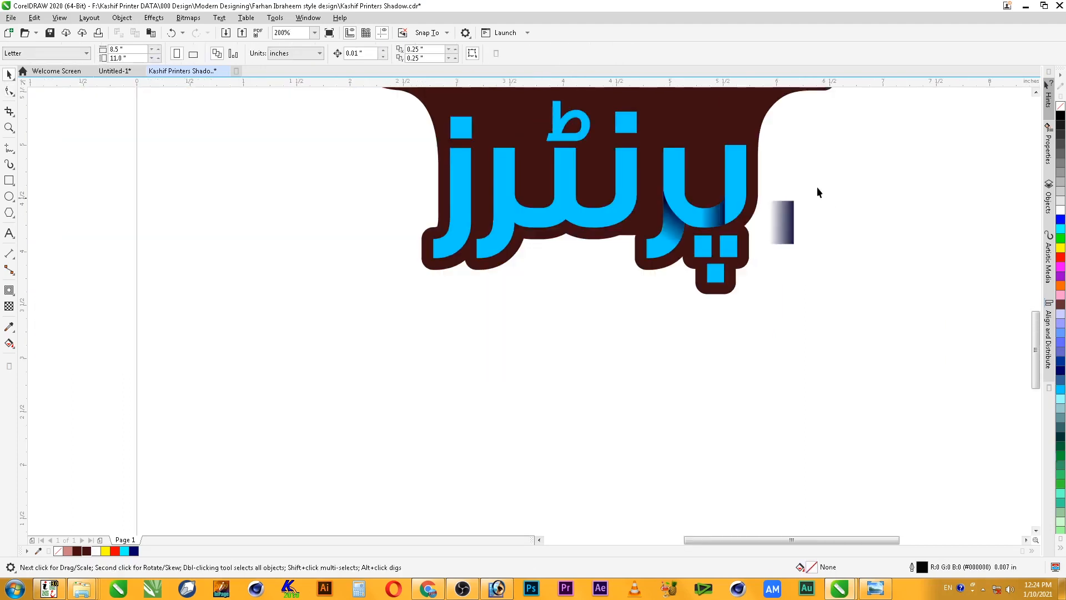
key(F2)
drag(846, 123, 368, 325)
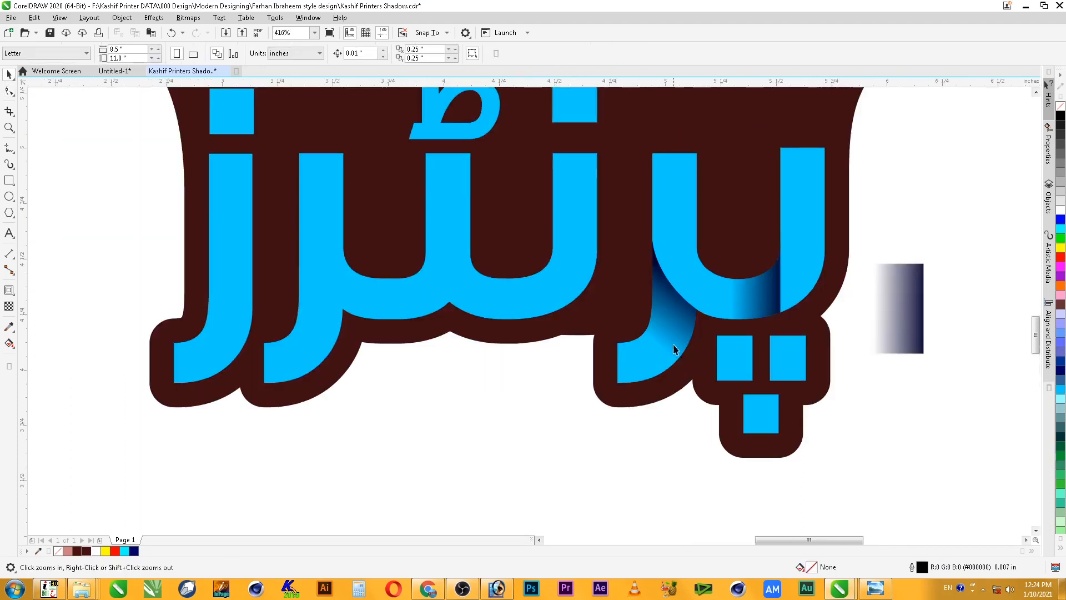
Select the clipped tail shadow's upper node and undo the last change to its curve
key(F10)
click(668, 306)
key(space)
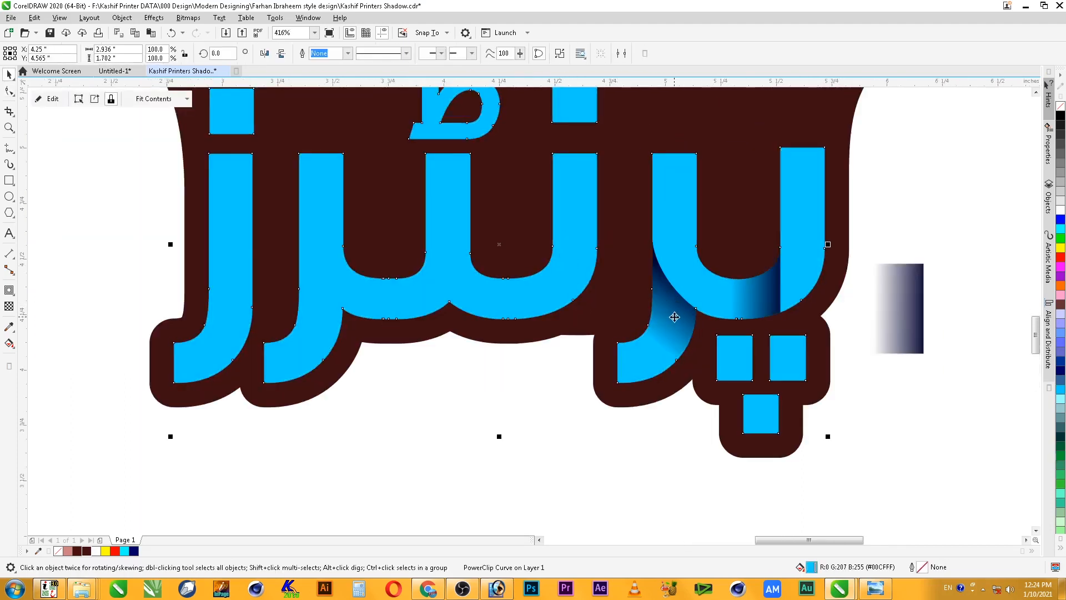
ctrl+click(670, 311)
key(F10)
drag(629, 214, 678, 293)
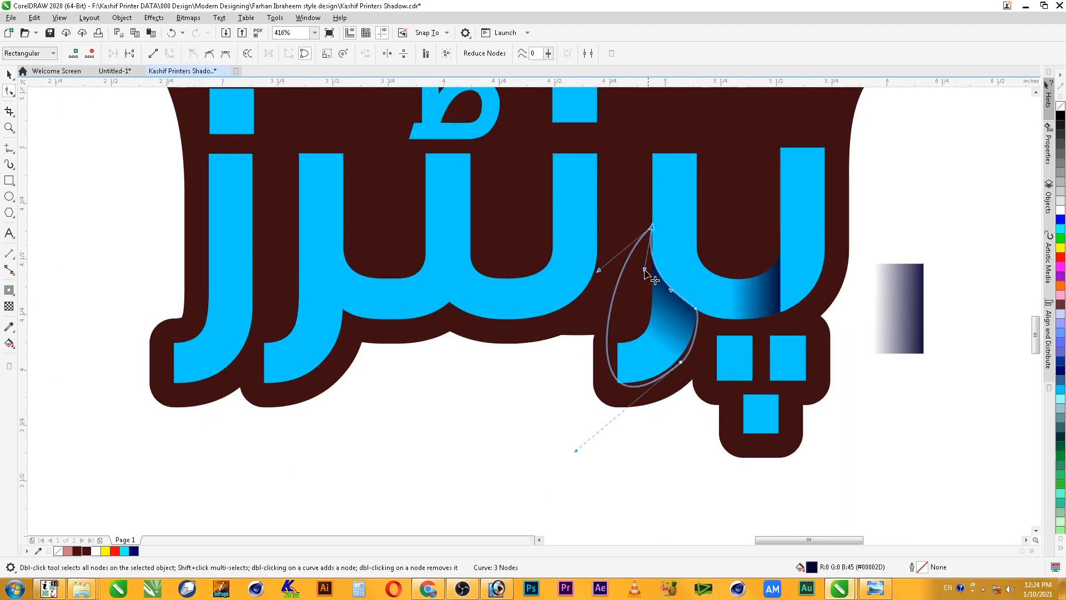
key(space)
click(920, 237)
key(ctrl+z)
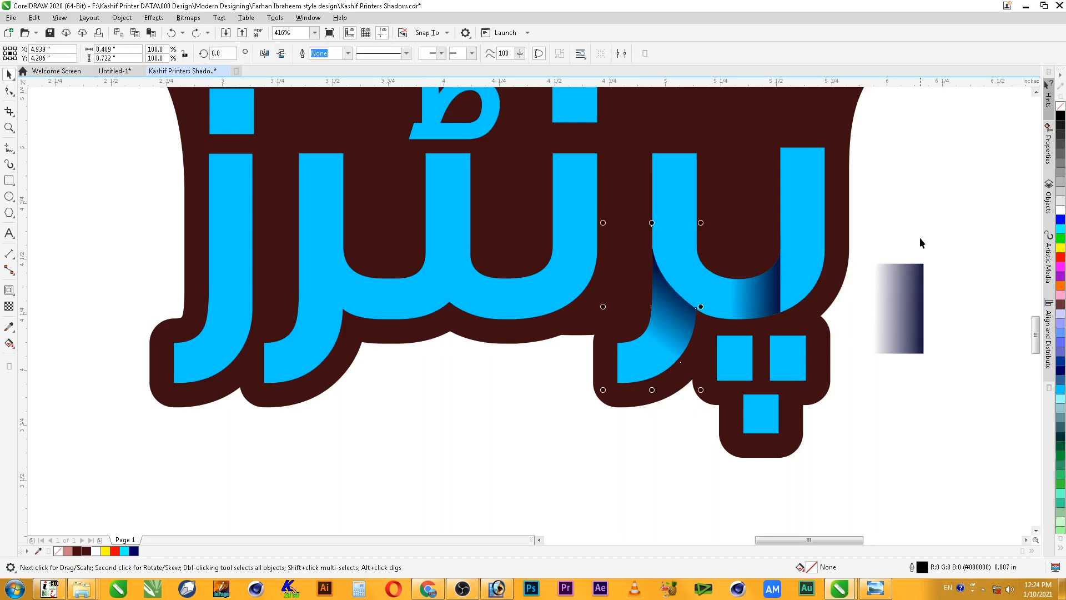
click(925, 227)
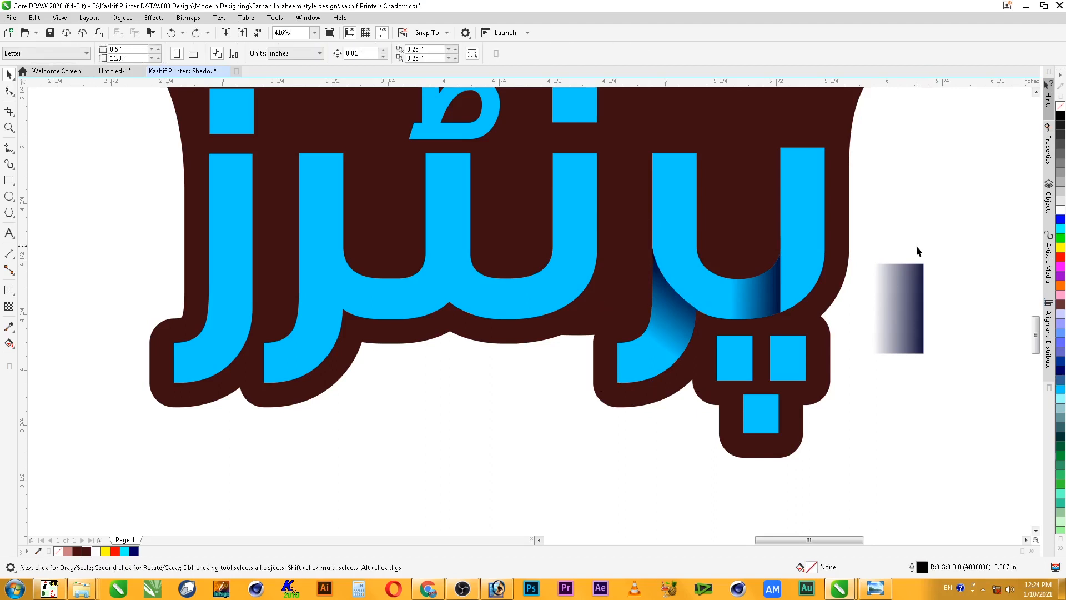
Raise the clipped tail shadow's upper node along the stem to about 0.76 in tall and lengthen its handle downward to refit the arc
scroll(915, 253, down, 1)
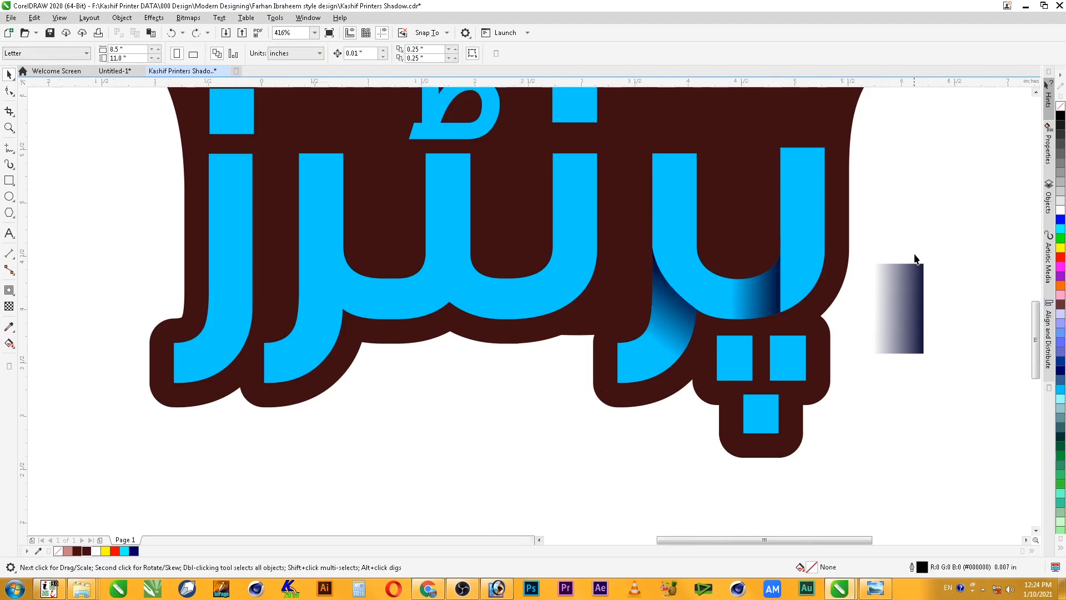
key(F2)
drag(932, 158, 625, 322)
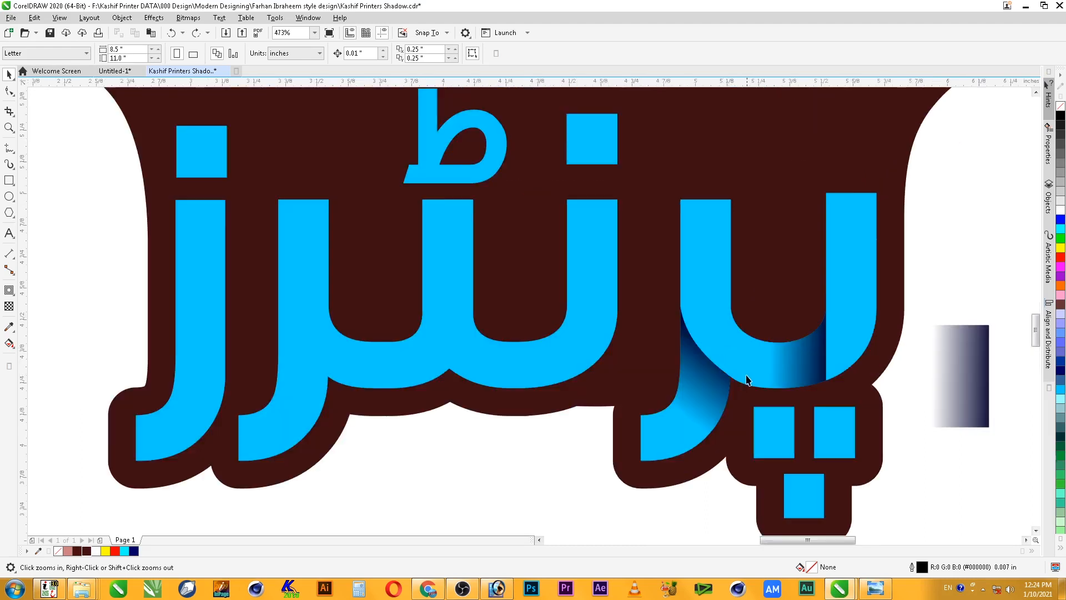
key(F2)
drag(618, 255, 792, 447)
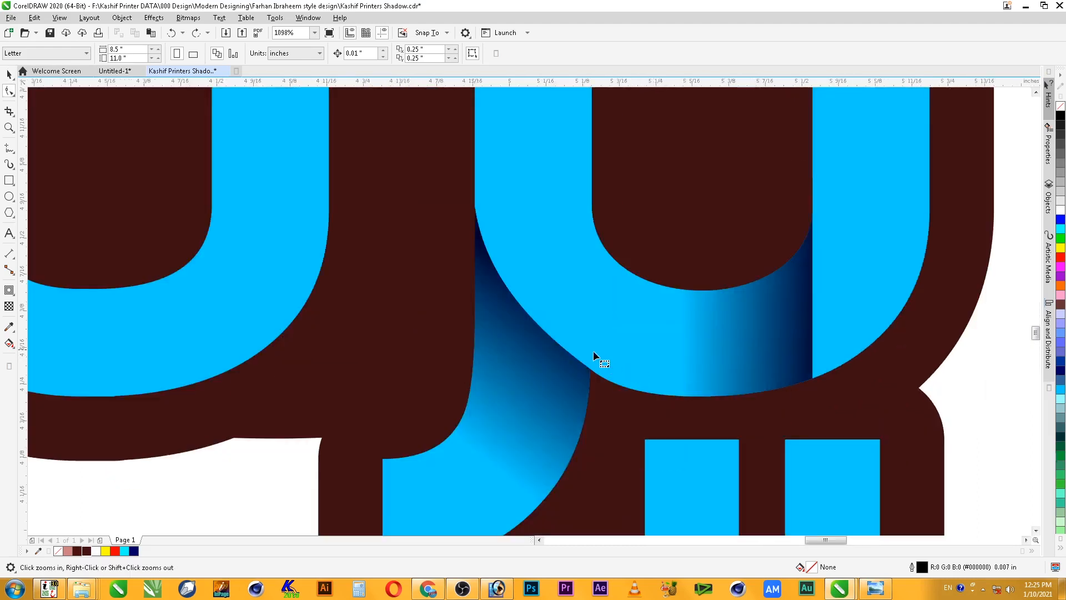
click(531, 356)
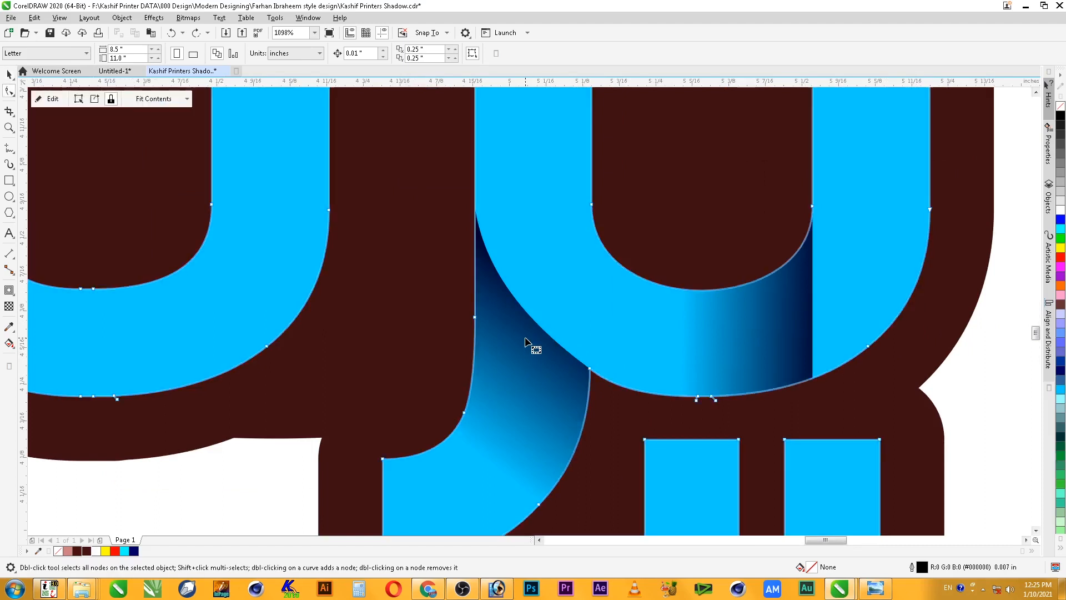
key(F10)
click(510, 333)
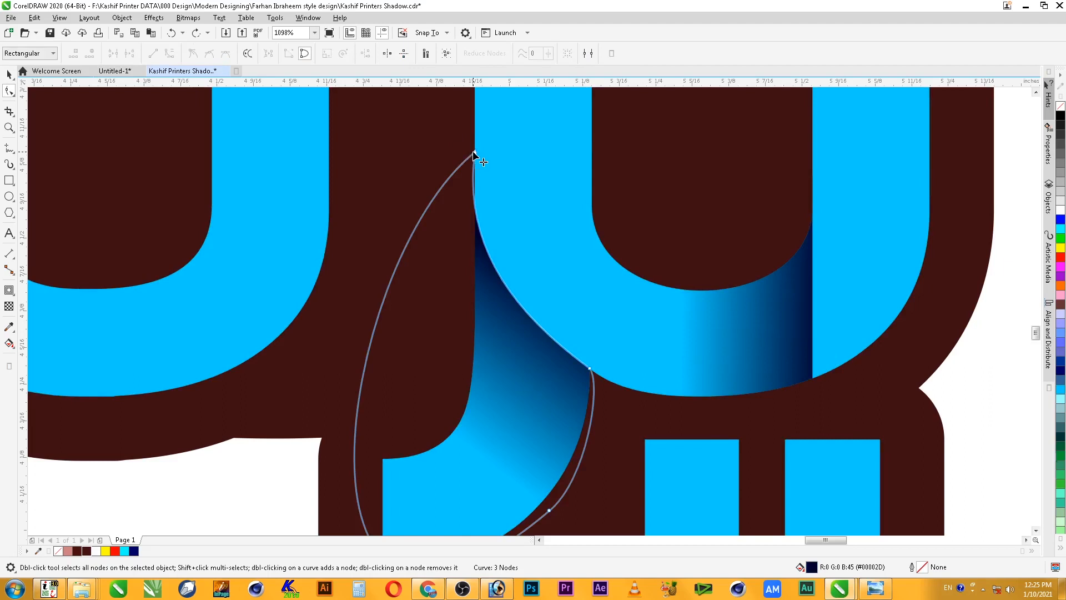
drag(474, 152, 475, 124)
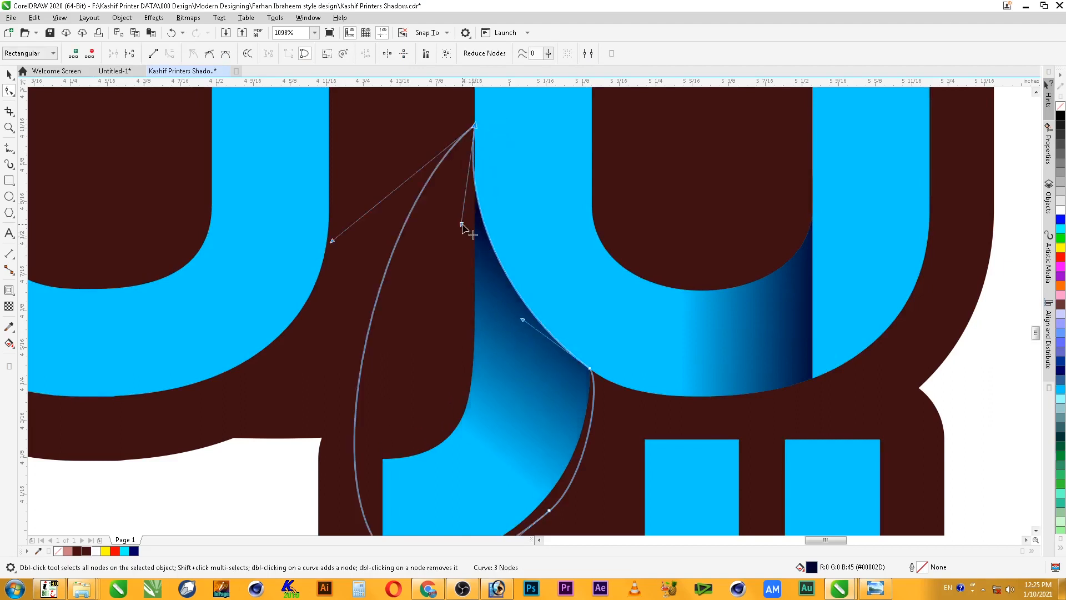
drag(462, 225, 468, 257)
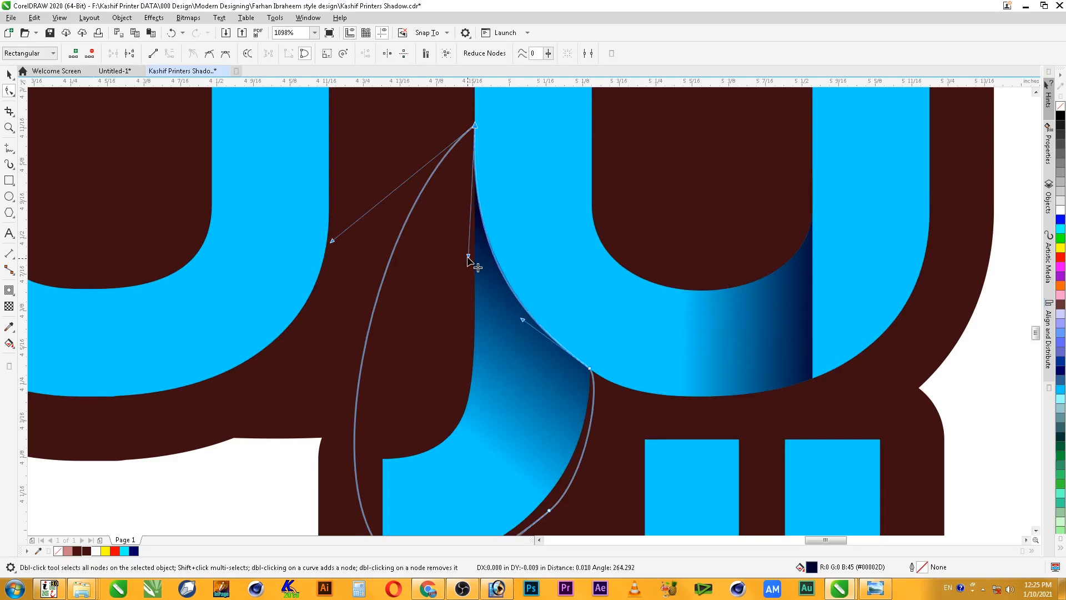
key(space)
key(Escape)
Move the spare shadow rectangle onto the curved join beside the noon's stem and stretch it to about 0.45 in tall
scroll(773, 360, down, 3)
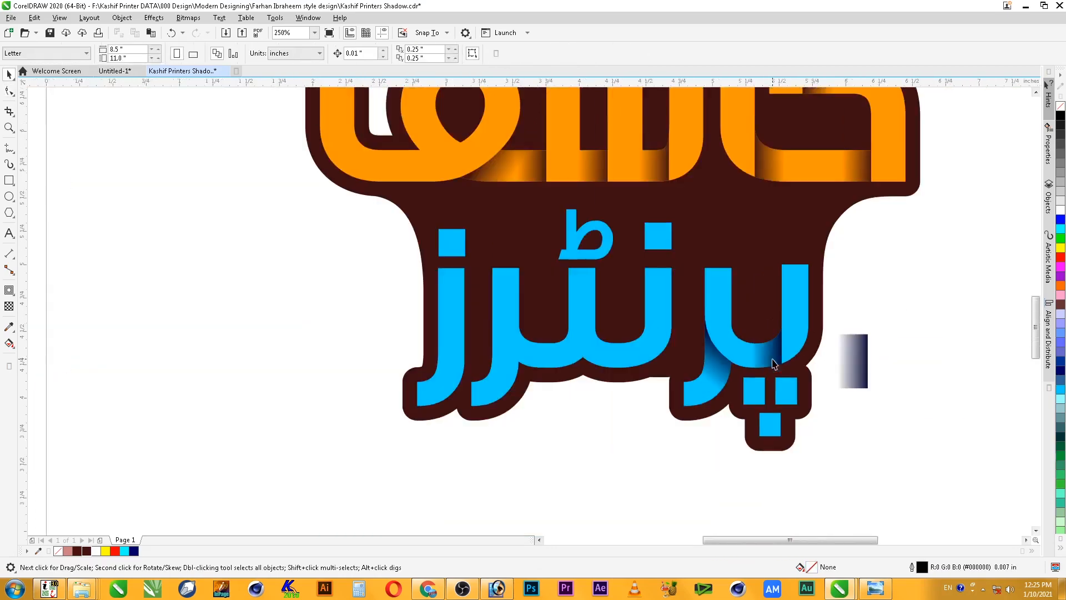
scroll(879, 271, down, 1)
key(F2)
drag(923, 199, 411, 372)
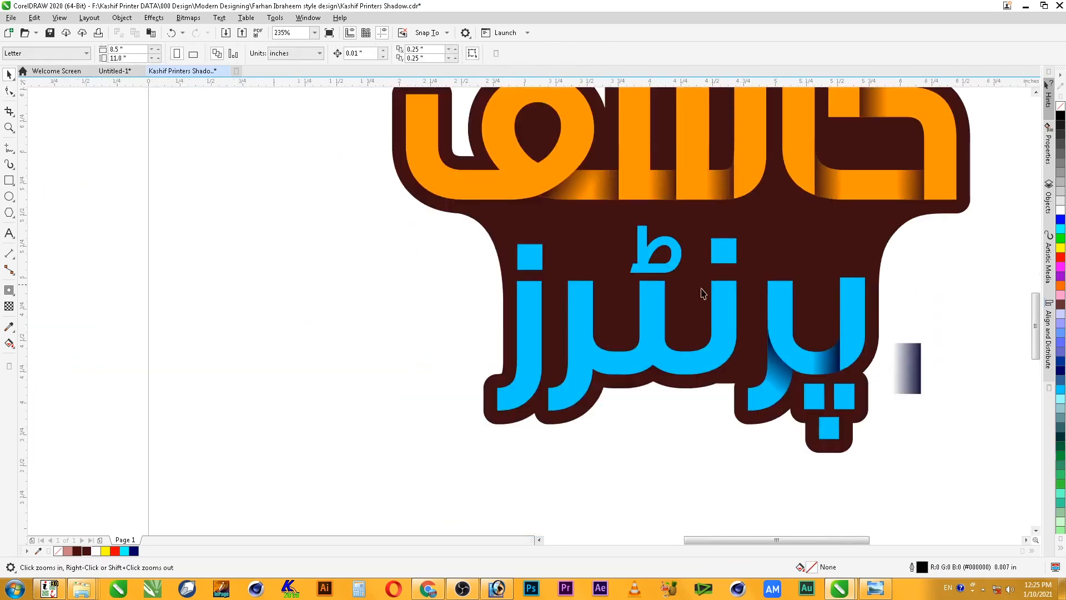
drag(374, 163, 898, 460)
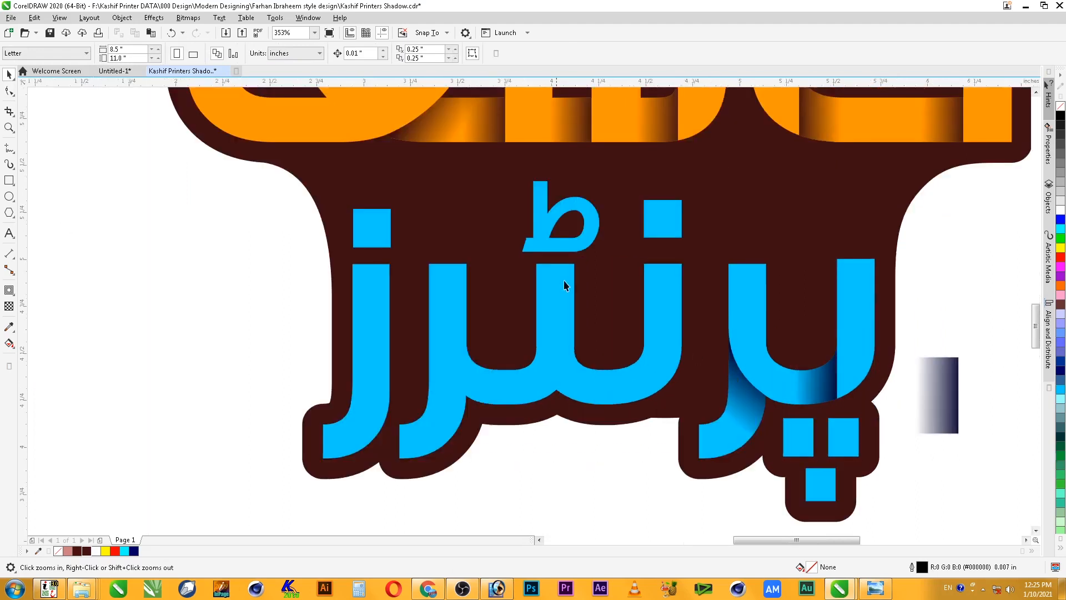
click(953, 408)
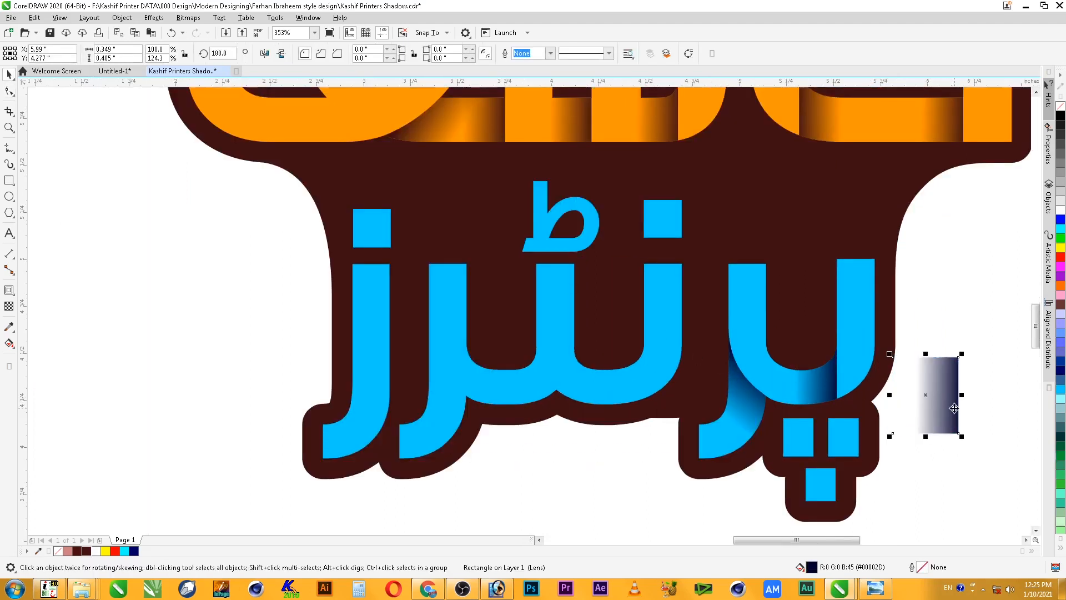
drag(953, 408, 643, 347)
drag(615, 296, 617, 331)
drag(616, 376, 617, 422)
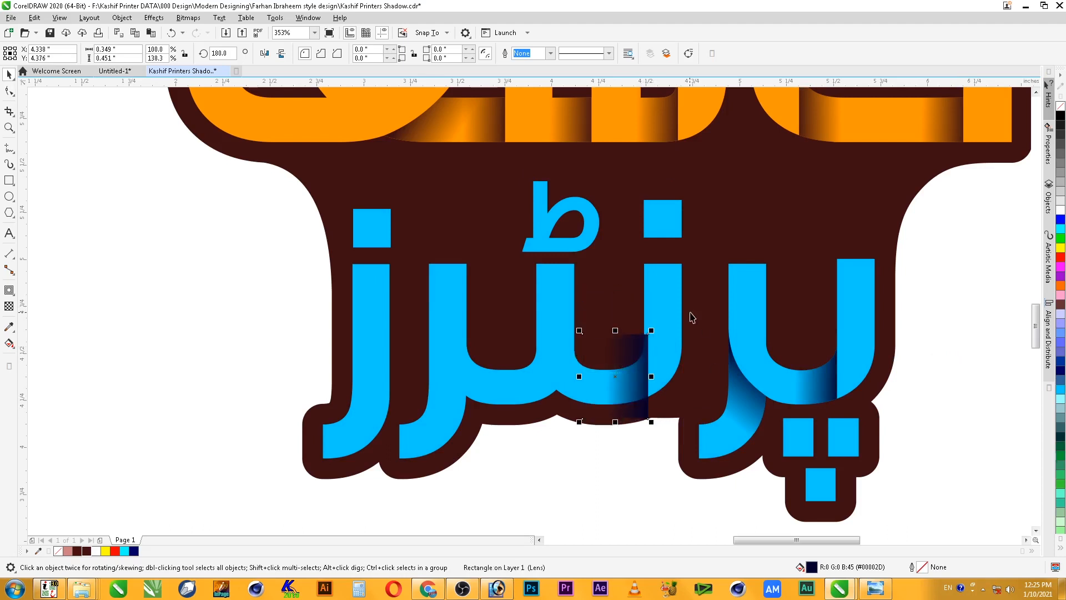
Align the shadow rectangle's dark edge exactly with the inner edge of the noon's stem
scroll(668, 341, up, 5)
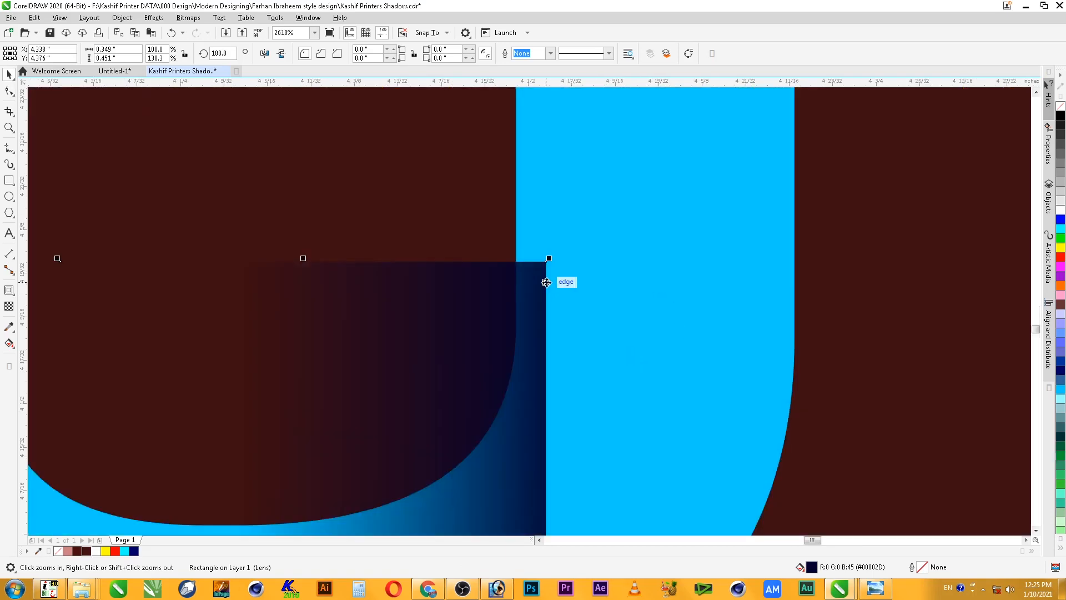
drag(547, 283, 516, 284)
scroll(552, 341, down, 4)
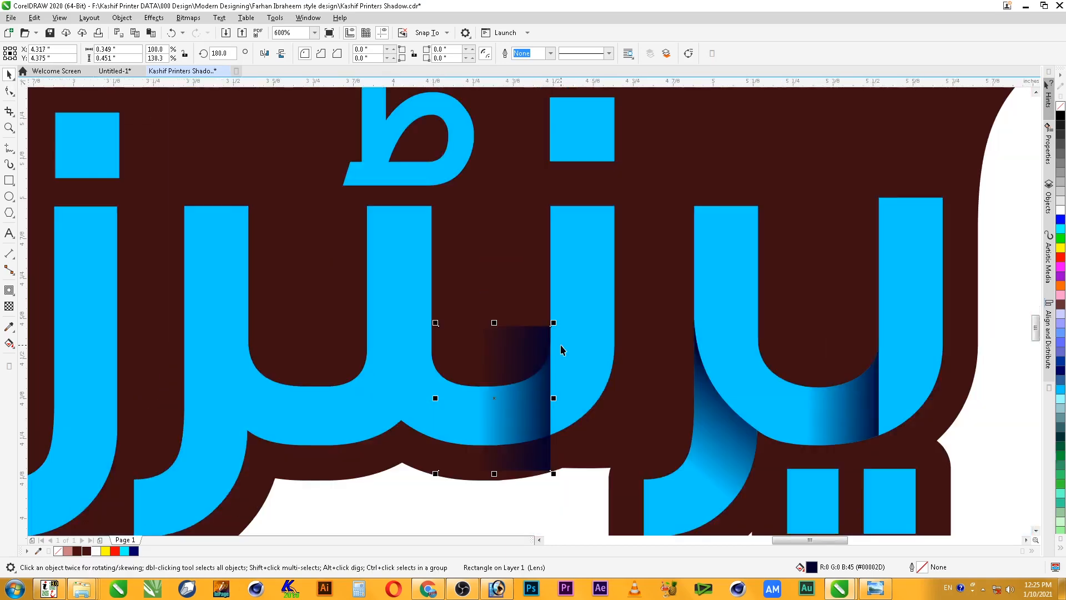
Copy the shadow rectangle onto the adjacent curved join, with its dark edge against the inner edge of the middle stem
scroll(566, 348, down, 4)
key(F2)
drag(624, 273, 436, 412)
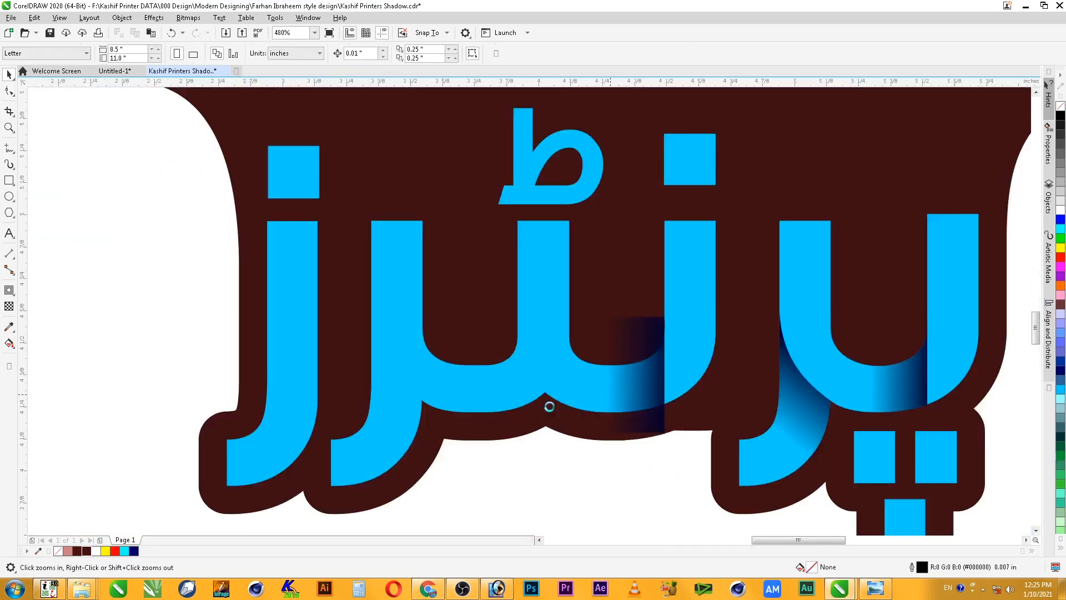
click(649, 363)
drag(664, 320, 517, 327)
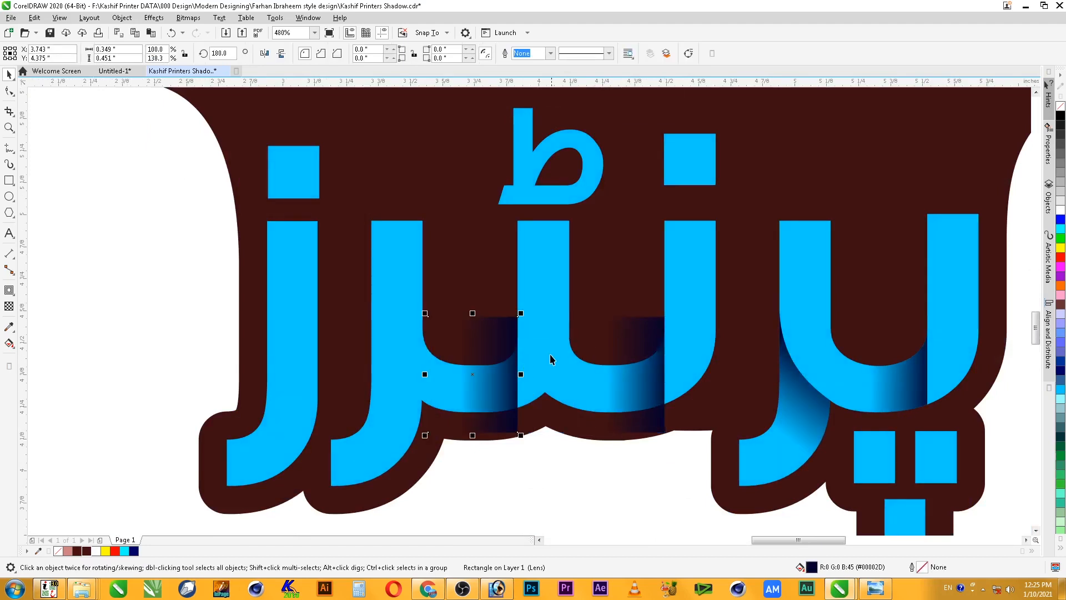
Copy the curved tail shadow from the first descending tail onto the matching tail beneath the middle letters
click(809, 399)
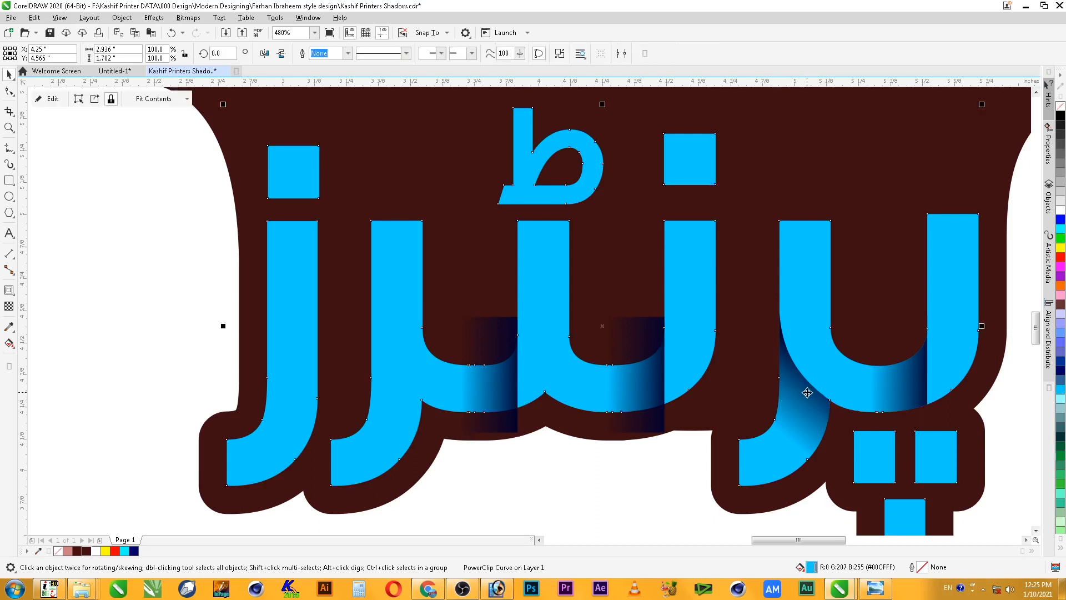
ctrl+click(807, 392)
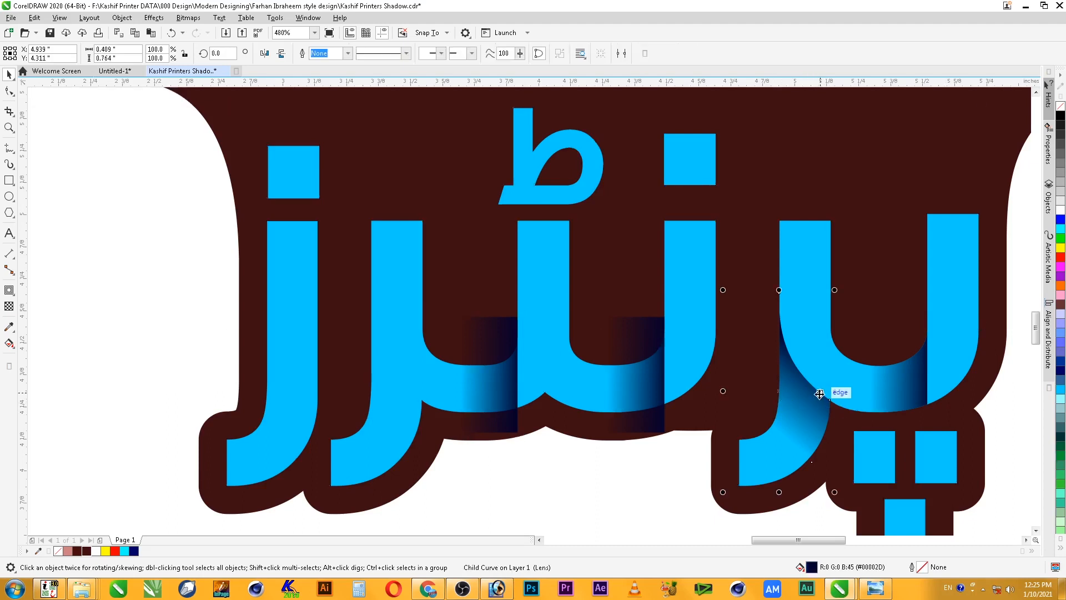
drag(820, 394, 403, 384)
Shift the copied tail shadow slightly so its corner node meets the junction between the tail and the crossing letter
key(F2)
drag(301, 324, 491, 443)
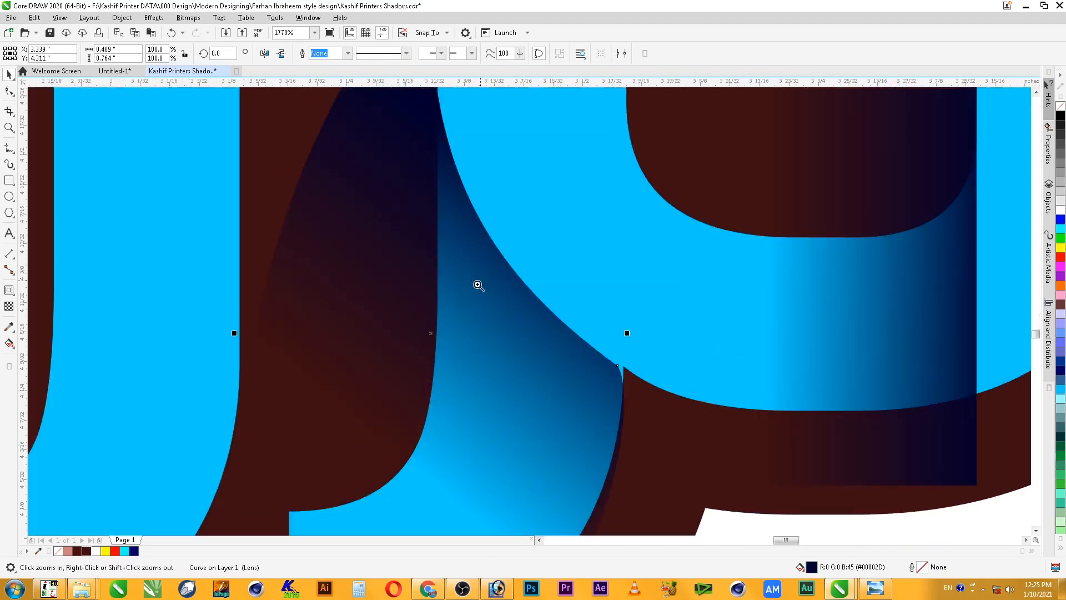
drag(478, 283, 730, 451)
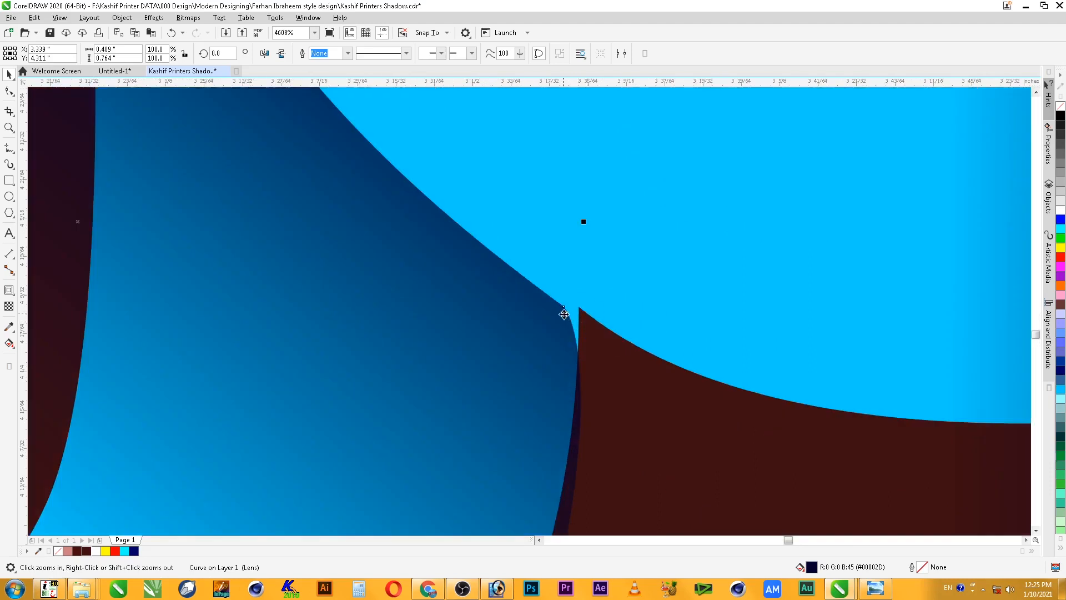
drag(564, 306, 579, 307)
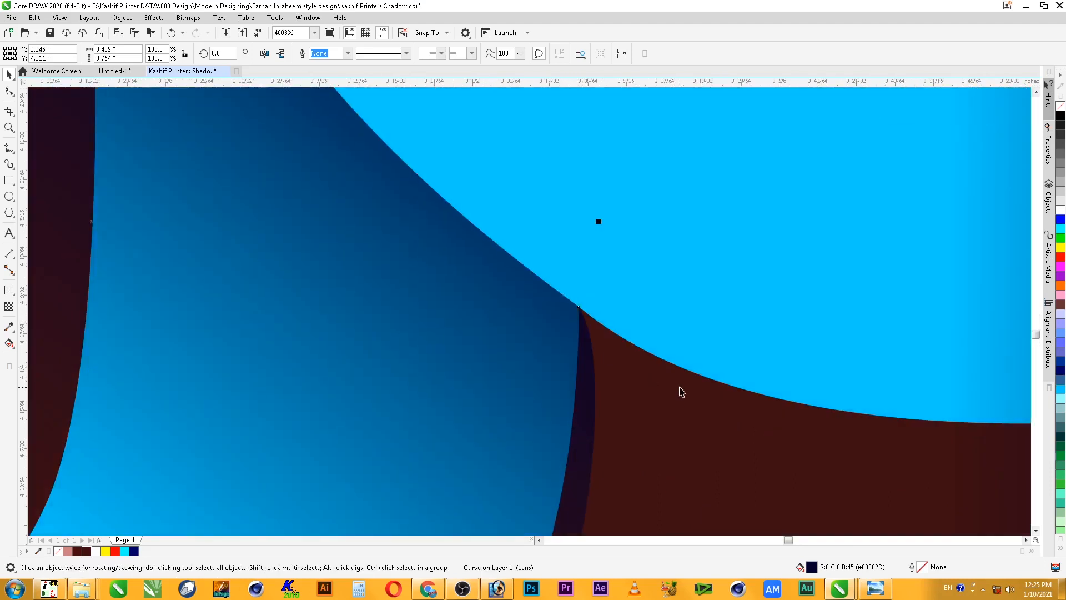
scroll(681, 394, down, 3)
key(Escape)
scroll(682, 394, down, 2)
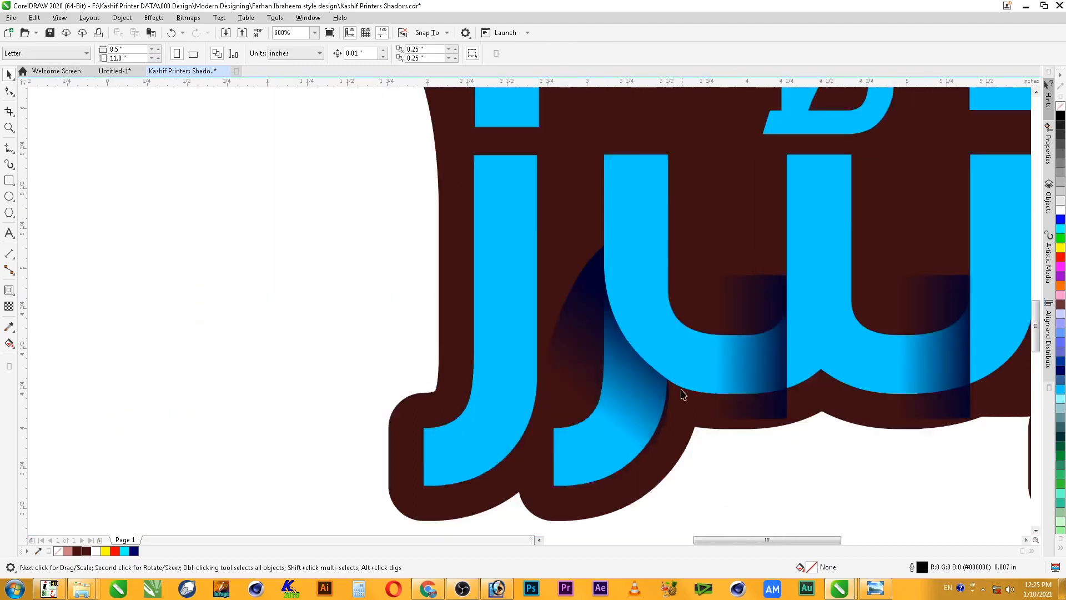
PowerClip the two shadow rectangles and the curved tail shadow on the middle letters inside the light blue lettering
key(z)
drag(504, 236, 918, 498)
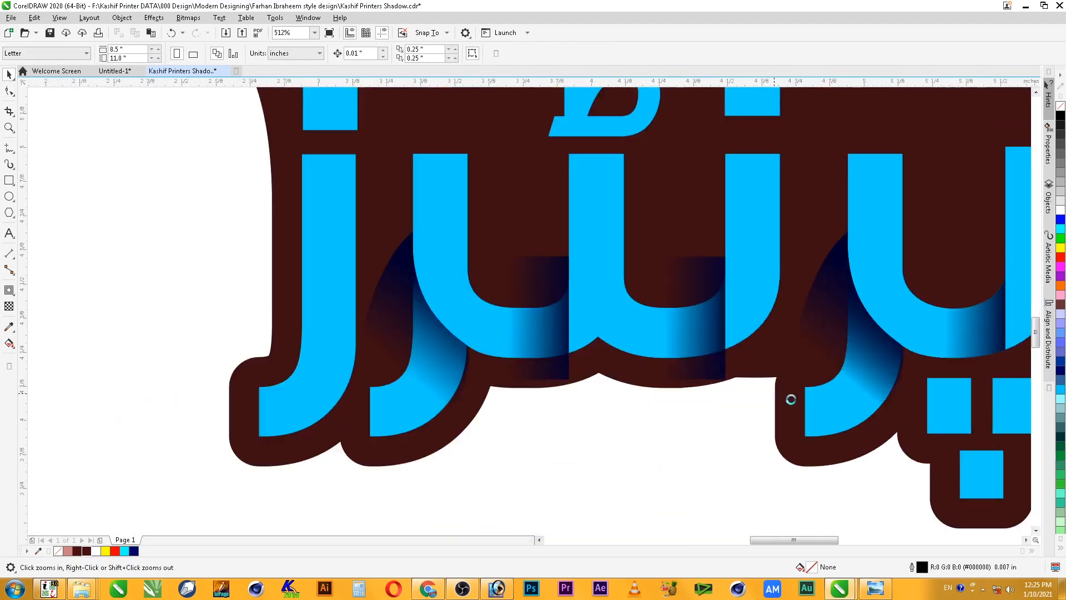
click(694, 276)
shift+click(527, 295)
shift+click(402, 280)
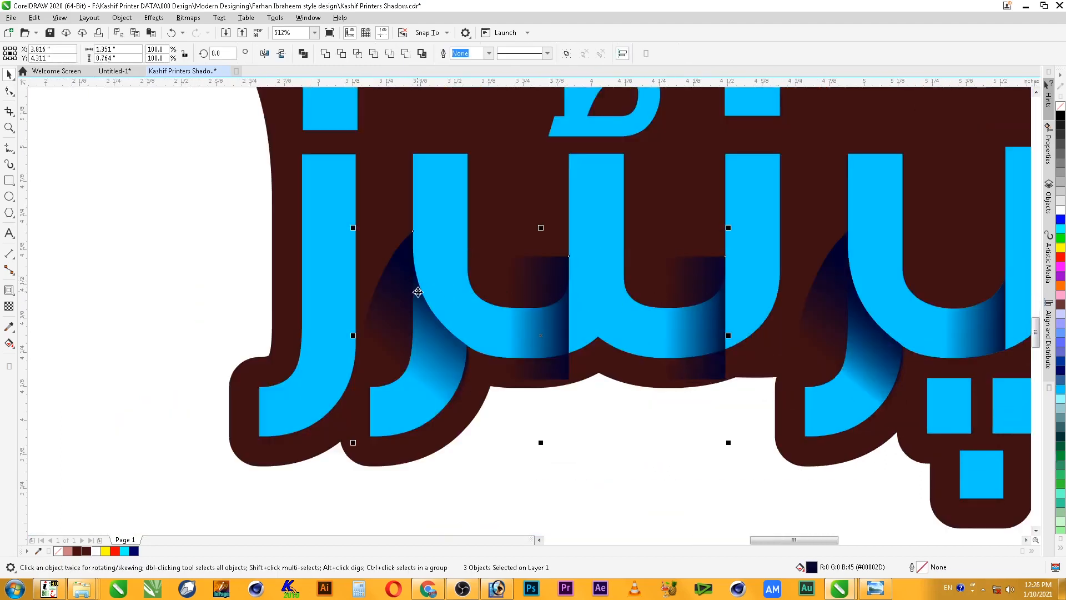
key(alt+j)
key(w)
key(p)
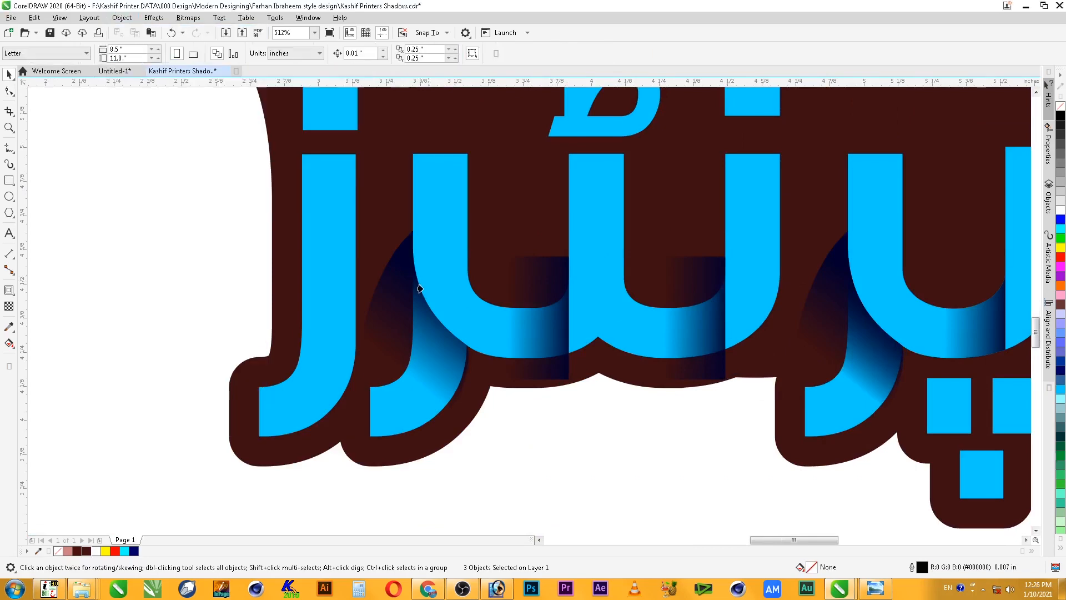
click(571, 211)
Move the loose curved shadow off the first descending tail into the empty area beside the maroon backing
scroll(674, 293, down, 6)
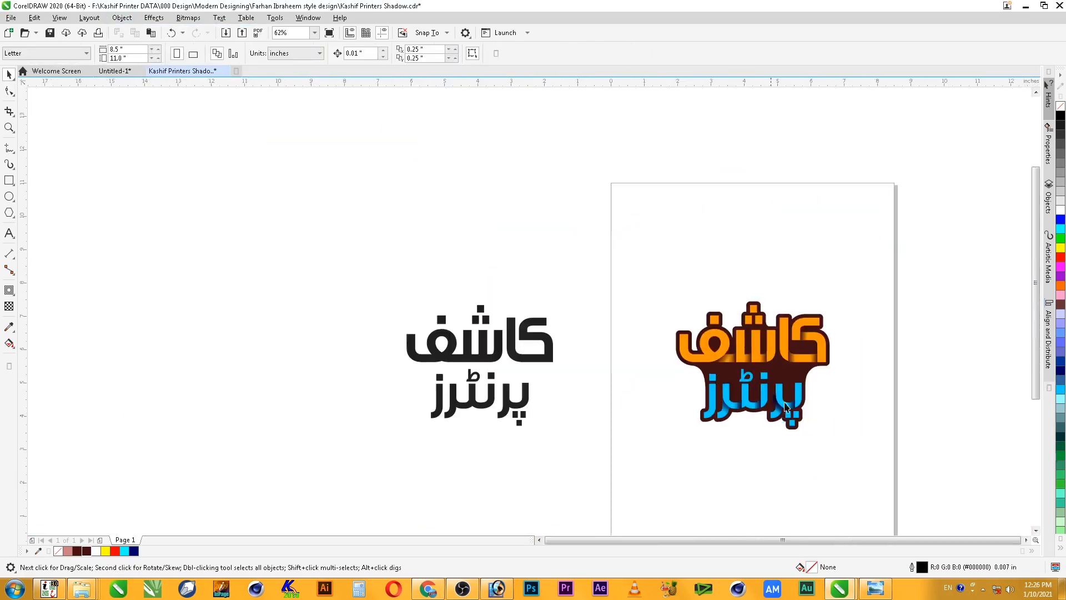
drag(819, 476, 851, 488)
drag(340, 223, 752, 473)
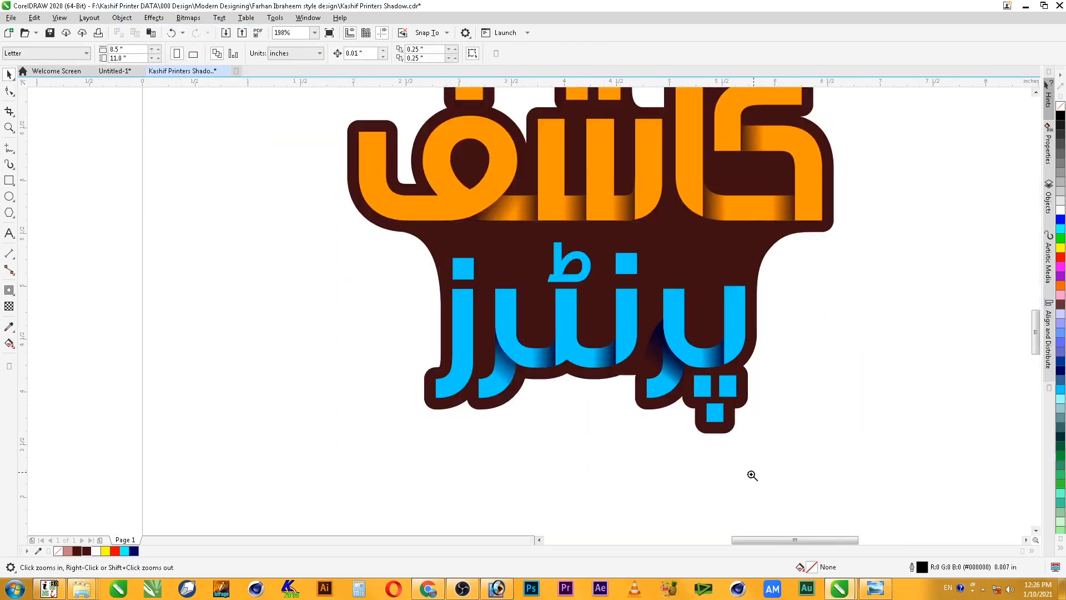
key(space)
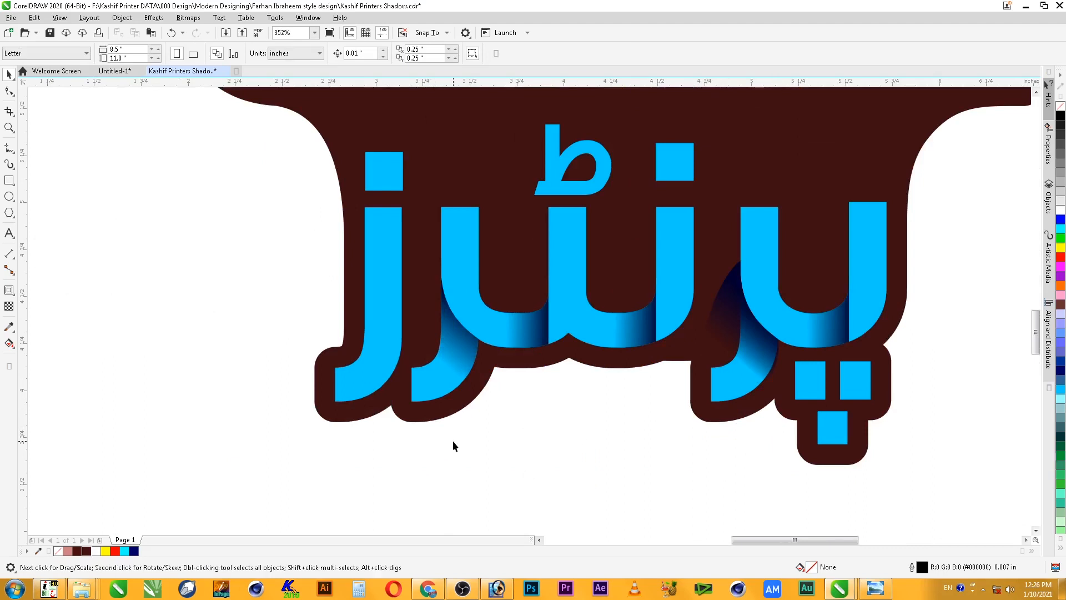
click(723, 297)
drag(730, 320, 196, 290)
click(216, 421)
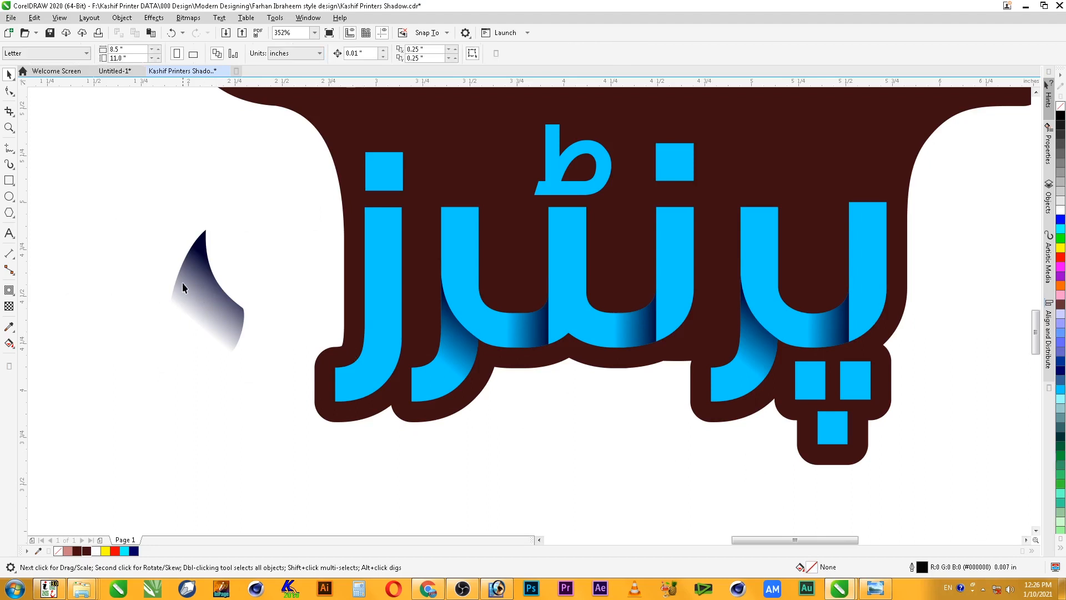
click(376, 309)
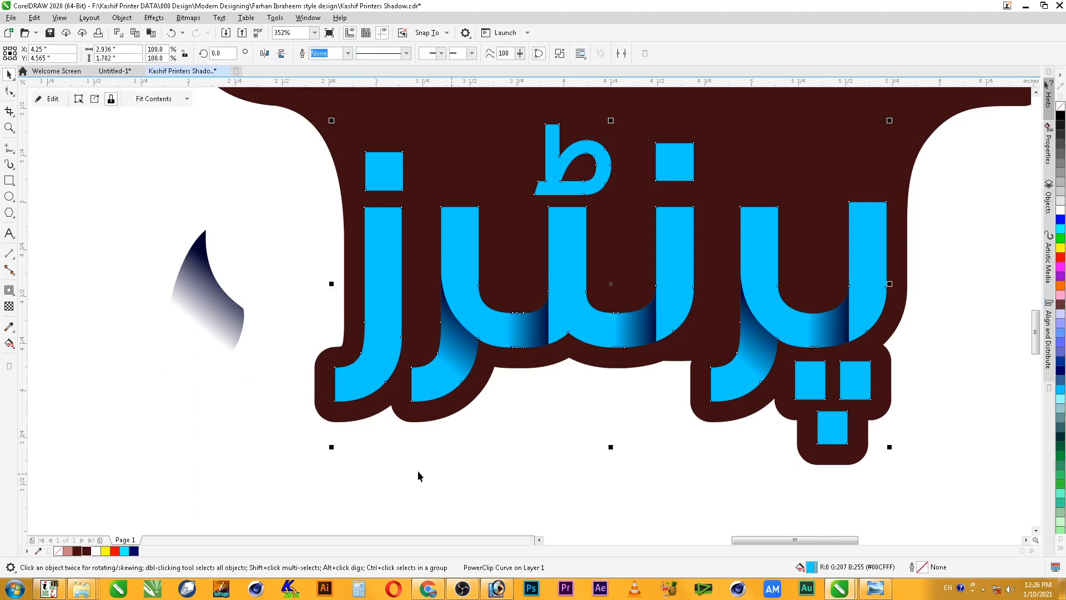
click(476, 475)
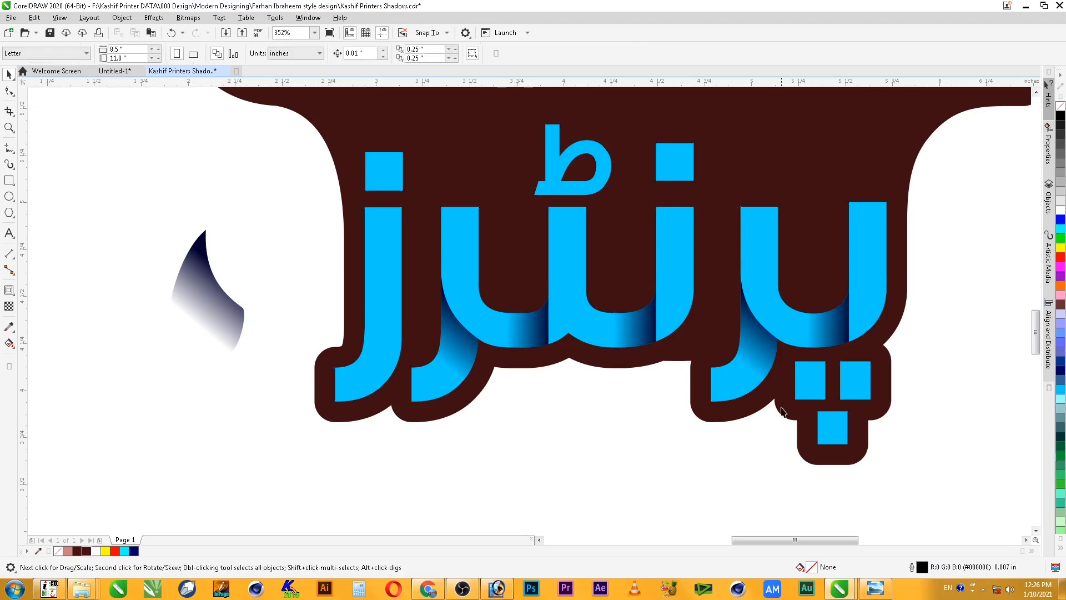
Copy the clipped shadow rectangle from the first letter's curve onto the last letter's stem, mirrored horizontally with its dark edge on the stem's outer edge
ctrl+click(840, 338)
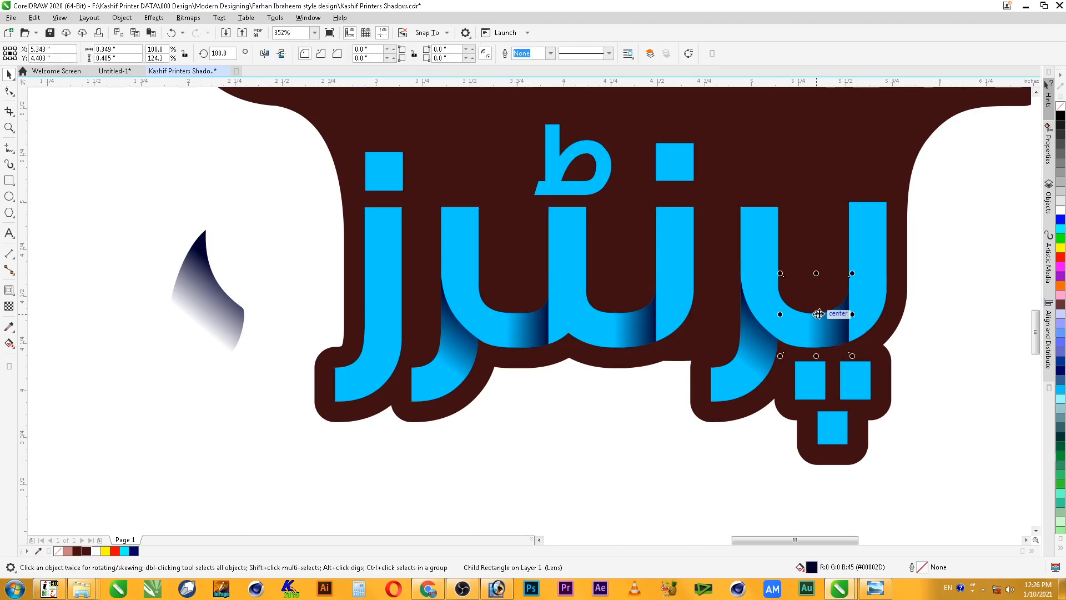
drag(843, 325, 378, 453)
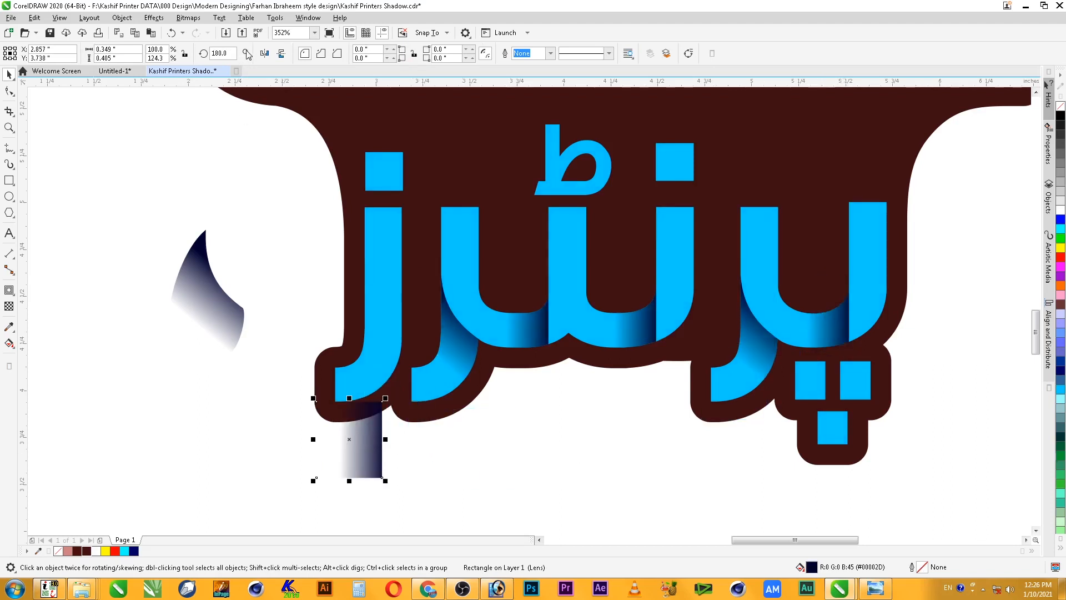
click(264, 53)
click(480, 493)
click(346, 448)
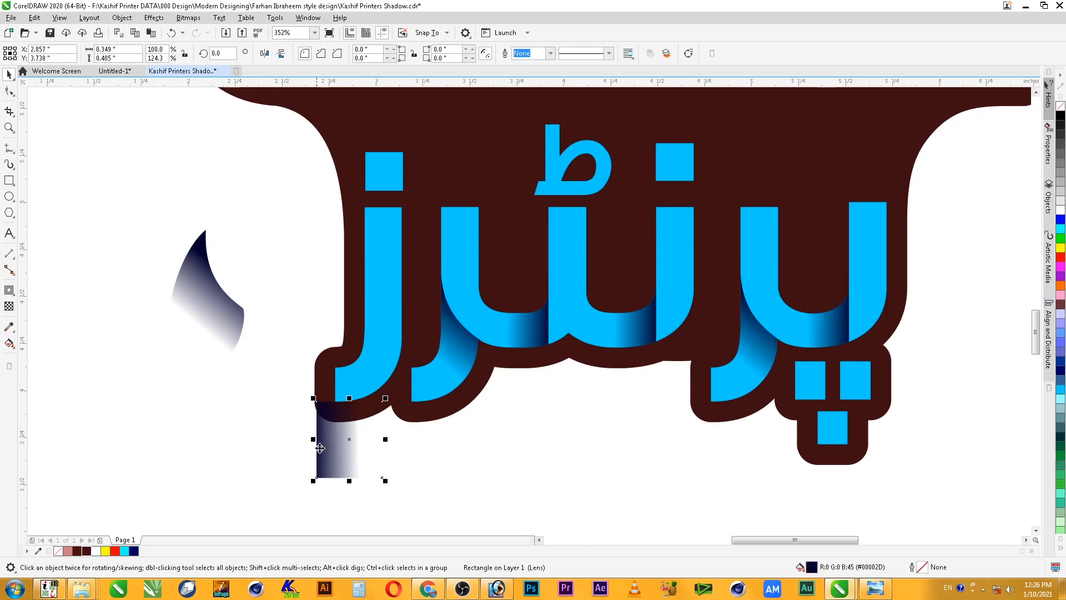
drag(346, 448, 365, 326)
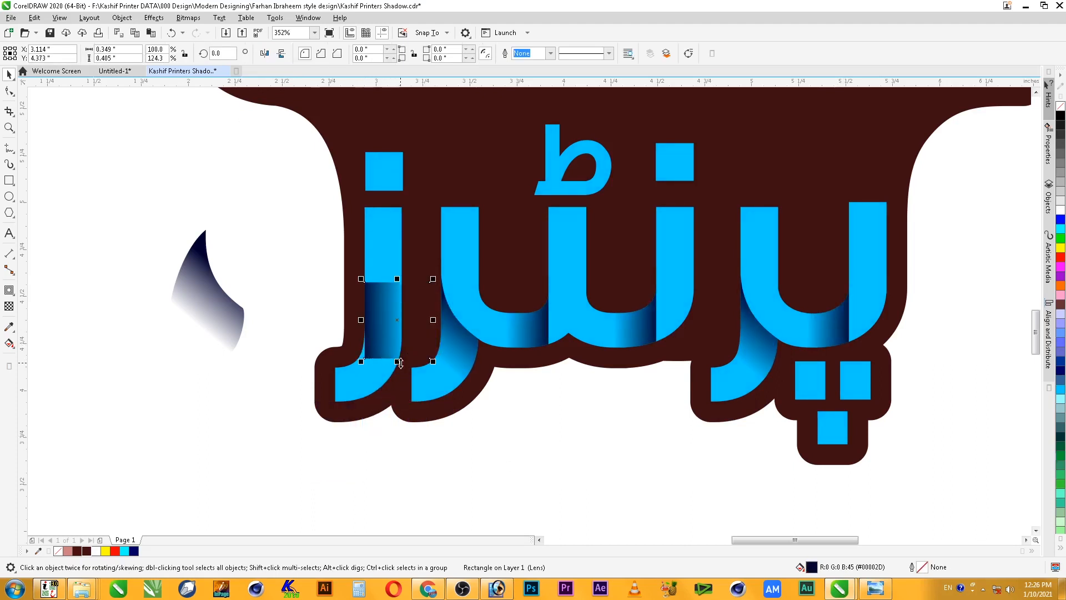
Stretch the shadow rectangle downward to about 0.717 inches tall, mirror it horizontally and move it over the last tail's tip, dark edge against the stem
drag(398, 361, 398, 419)
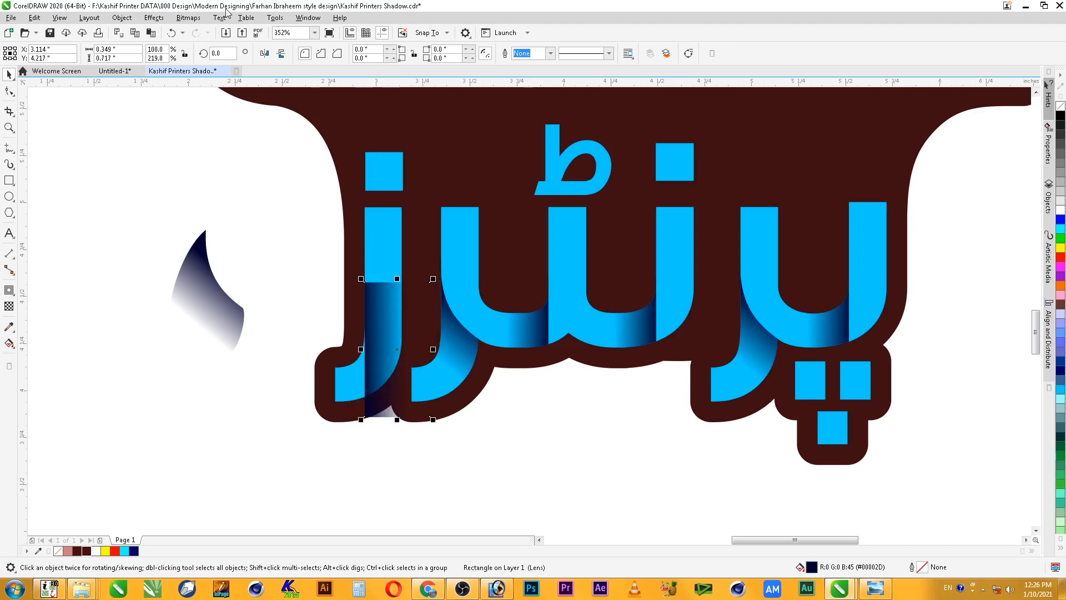
click(265, 53)
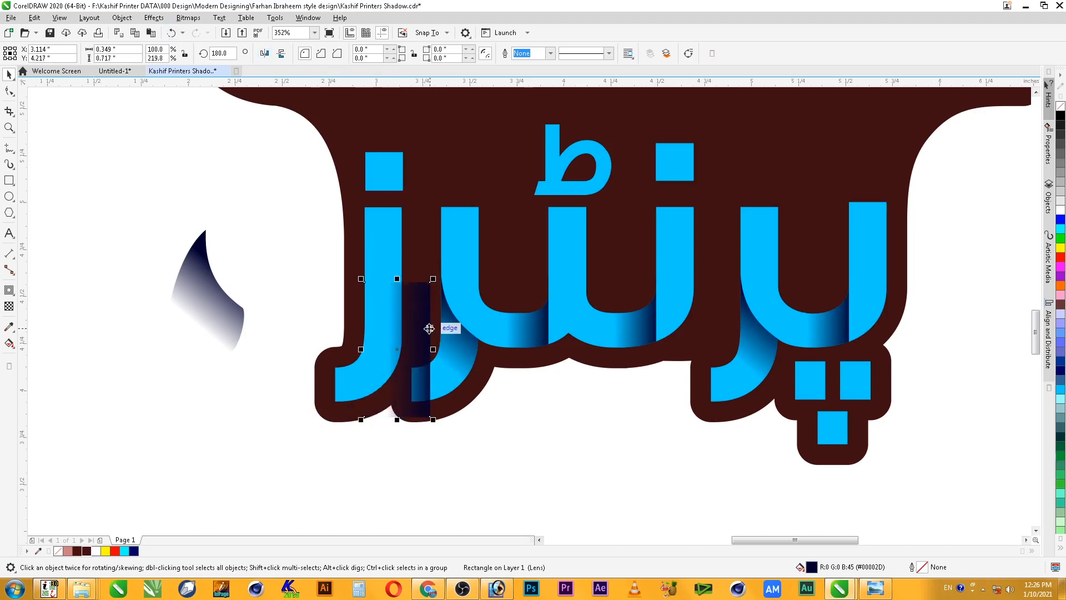
mouse_move(429, 328)
mouse_down()
mouse_move(349, 343)
mouse_move(360, 341)
mouse_up()
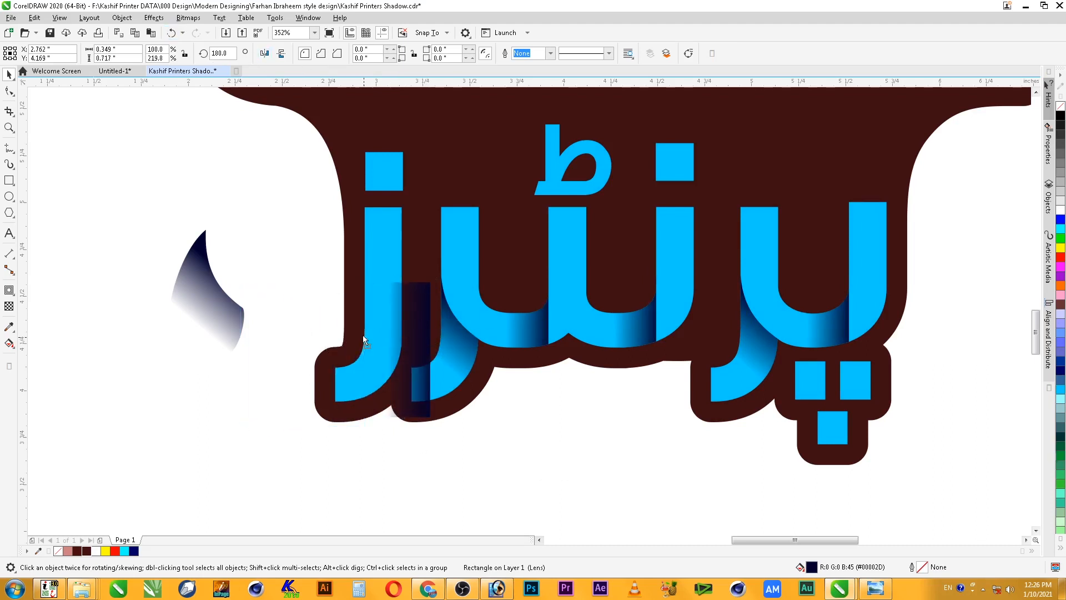
Send the stretched shadow rectangle to the back and PowerClip it inside the light blue lettering
key(shift+Page_Down)
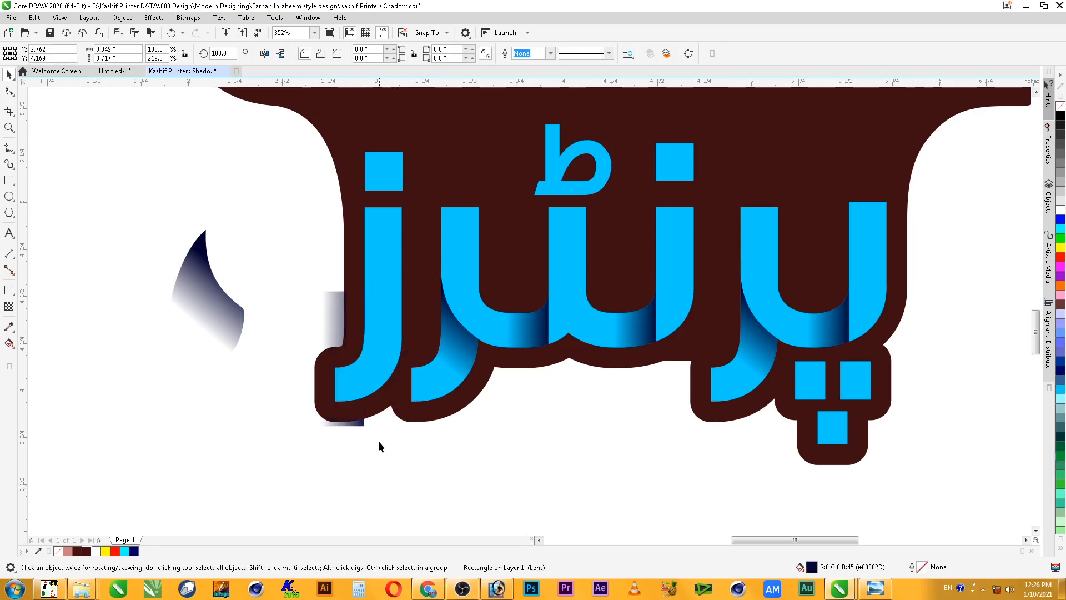
key(alt+j)
key(w)
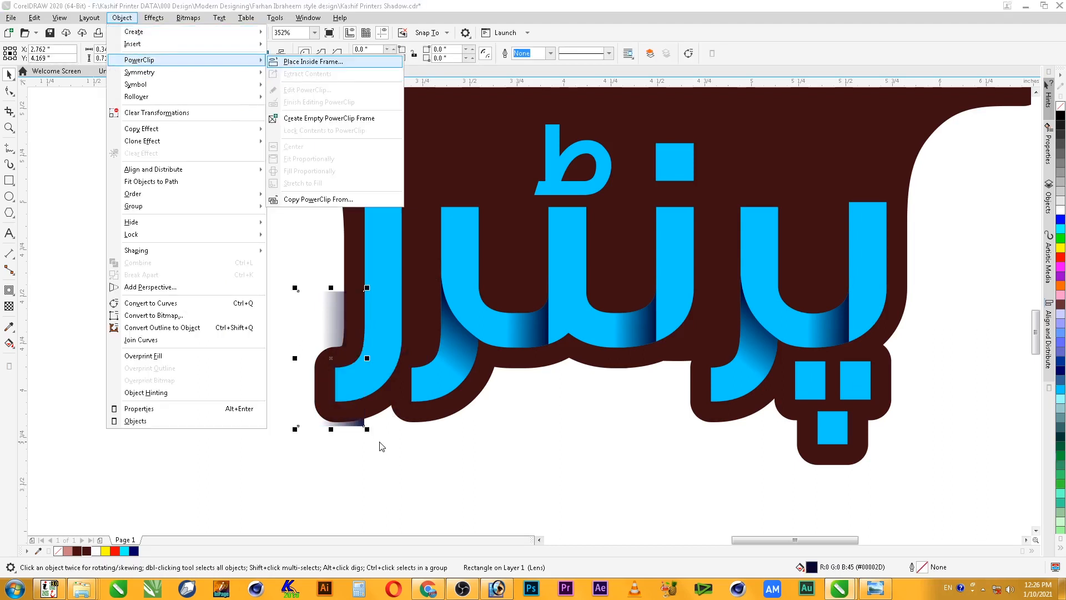
key(p)
click(379, 326)
Delete the leftover curved shadow beside the logo
click(286, 191)
click(219, 305)
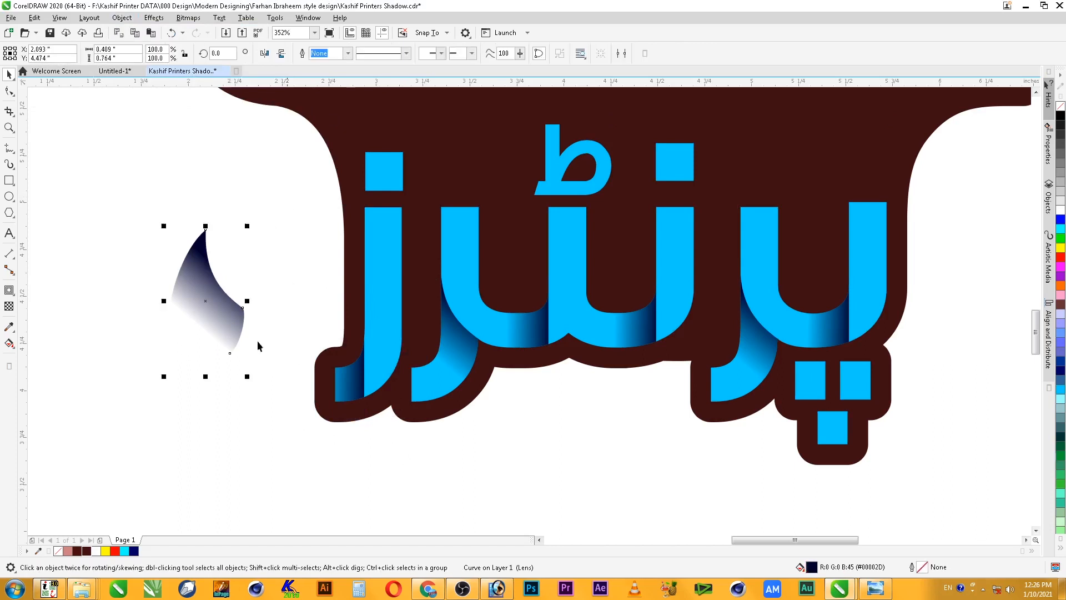
key(Delete)
Save the drawing with the completed light blue letter shadows
scroll(287, 364, down, 2)
key(F2)
drag(262, 205, 640, 431)
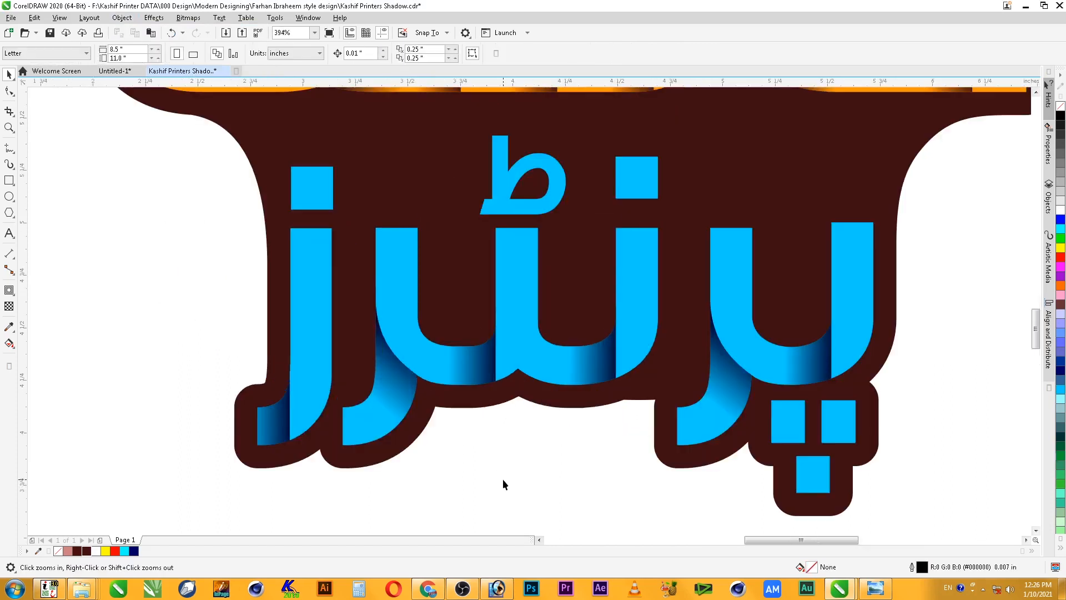
scroll(852, 424, down, 1)
scroll(899, 359, down, 1)
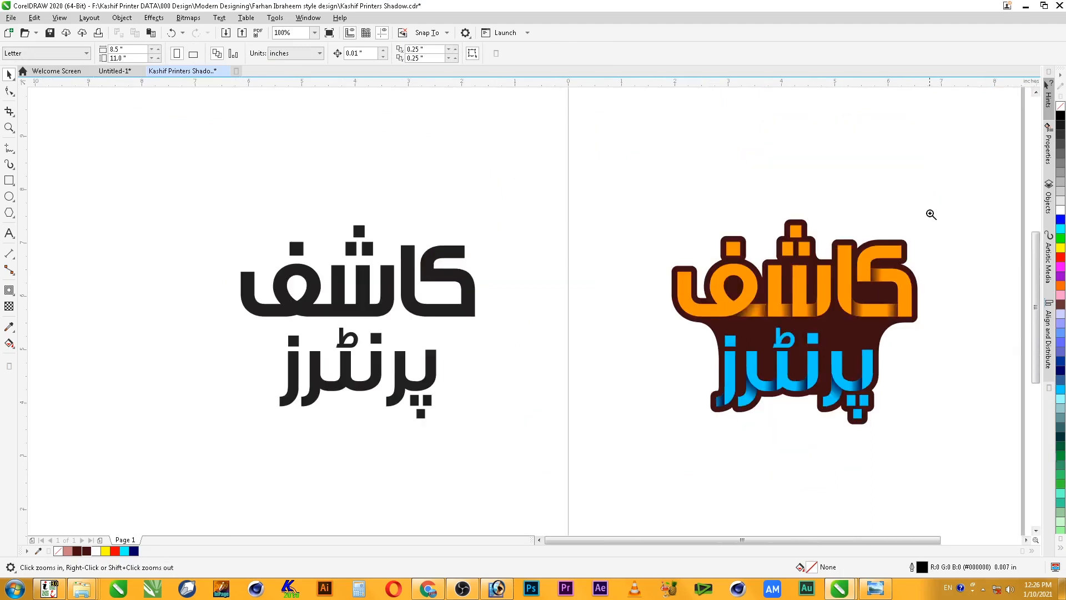
drag(938, 190, 617, 441)
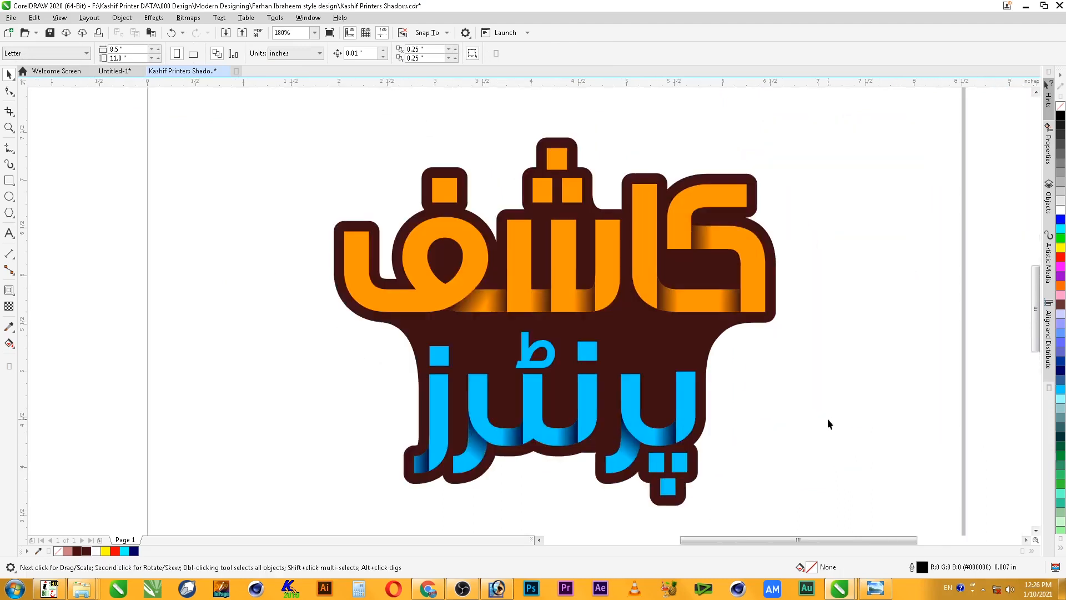
key(ctrl+s)
Examine the whole finished logo and the overlap shadows on the orange letters up close
scroll(792, 154, down, 1)
key(F2)
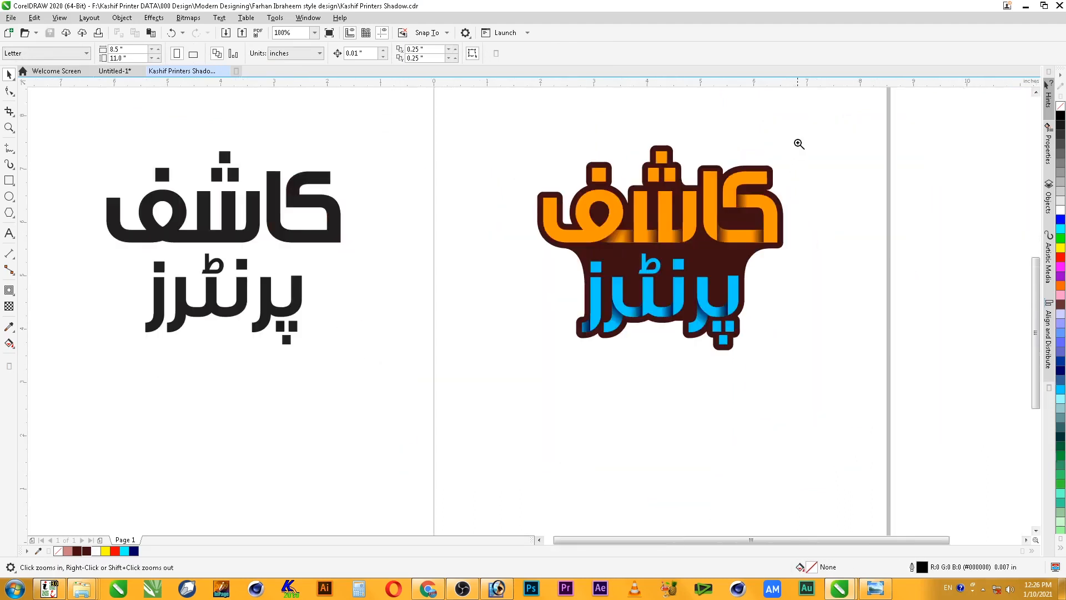
drag(798, 143, 534, 362)
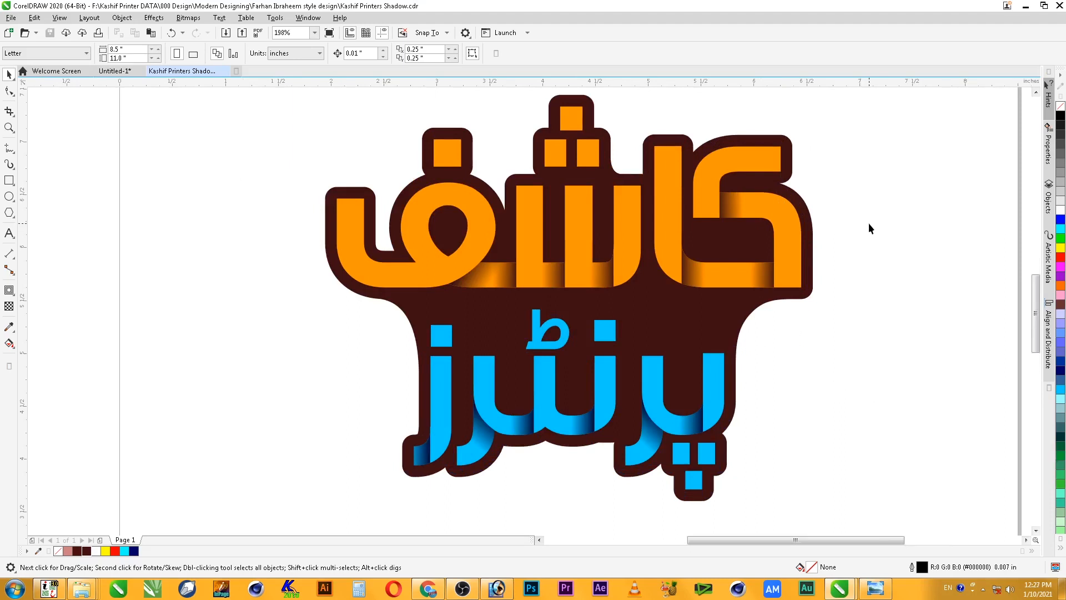
scroll(838, 188, down, 1)
key(F2)
drag(852, 126, 534, 348)
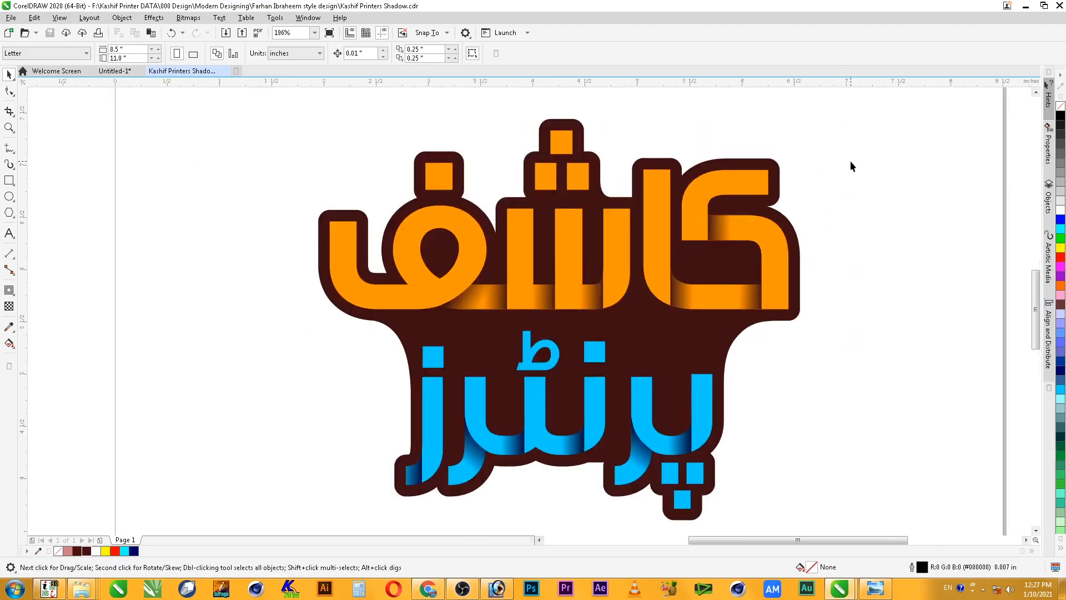
click(780, 245)
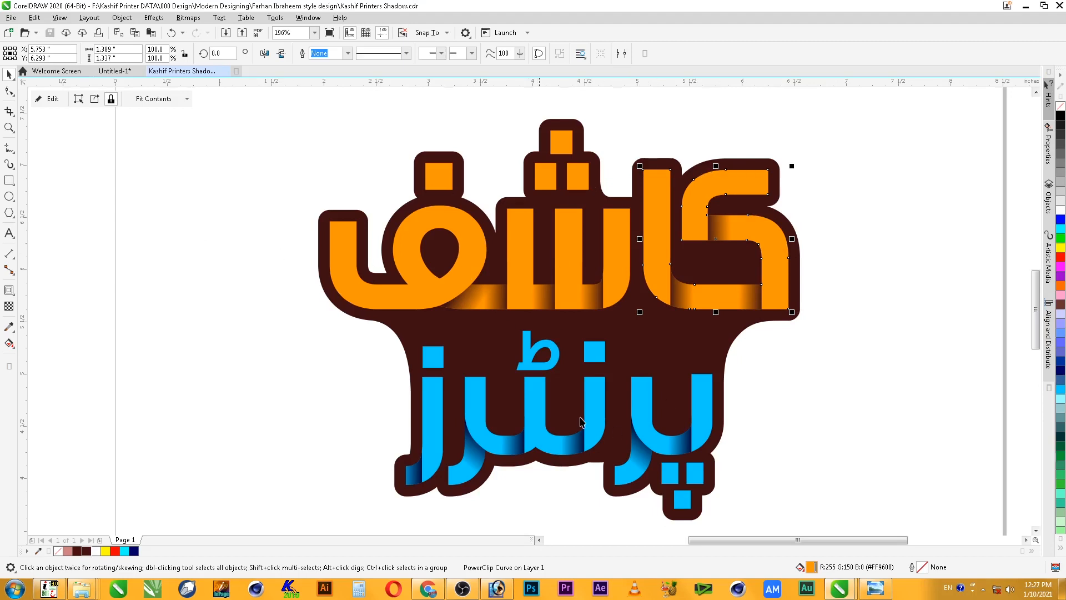
click(824, 287)
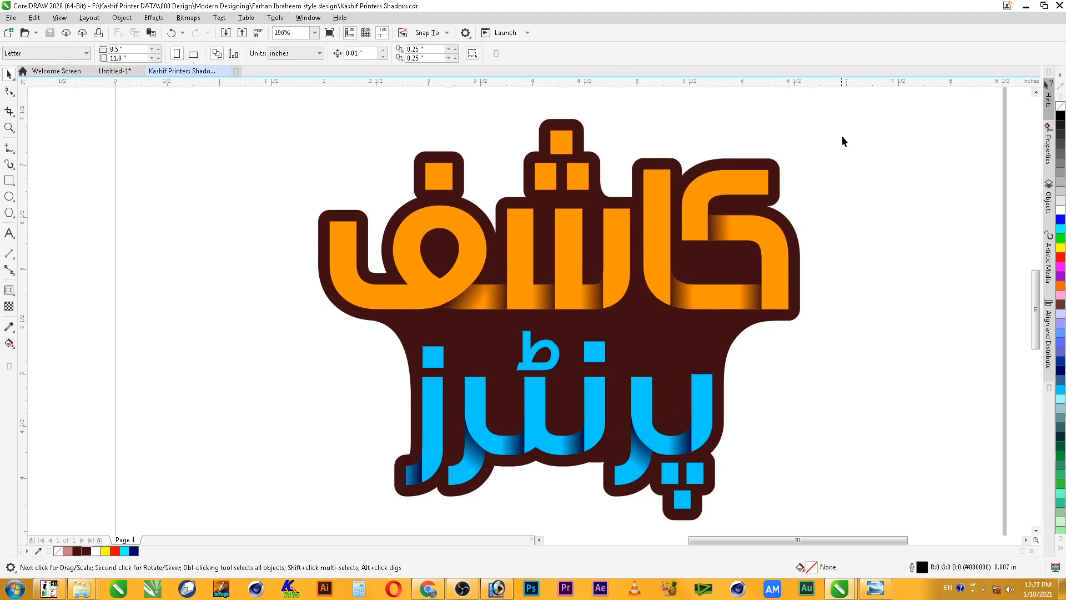
key(F2)
mouse_move(850, 121)
mouse_down()
mouse_move(722, 322)
mouse_move(548, 353)
mouse_up()
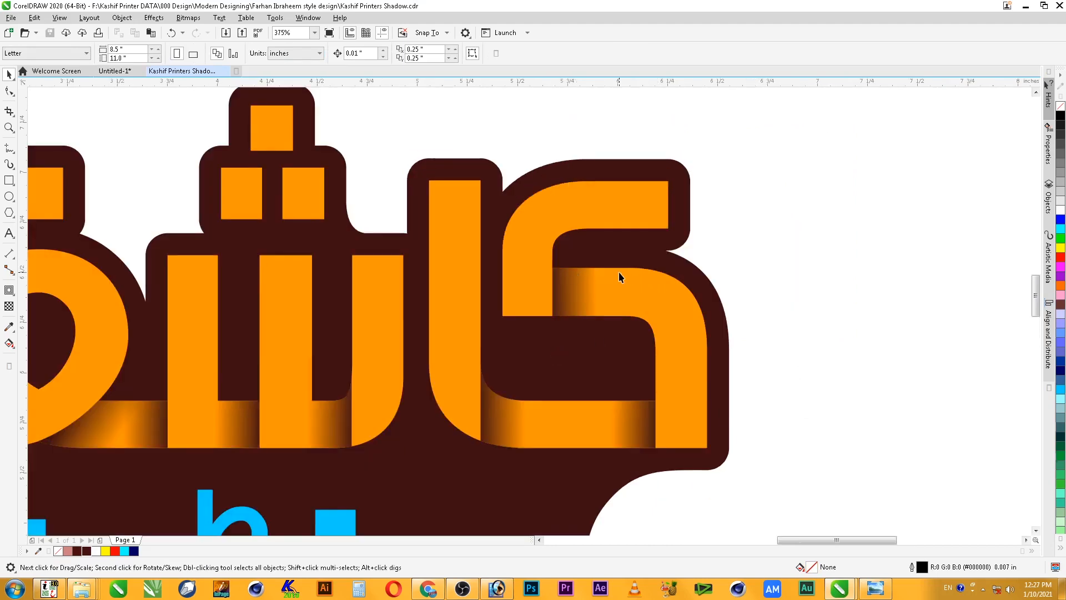
scroll(745, 379, down, 2)
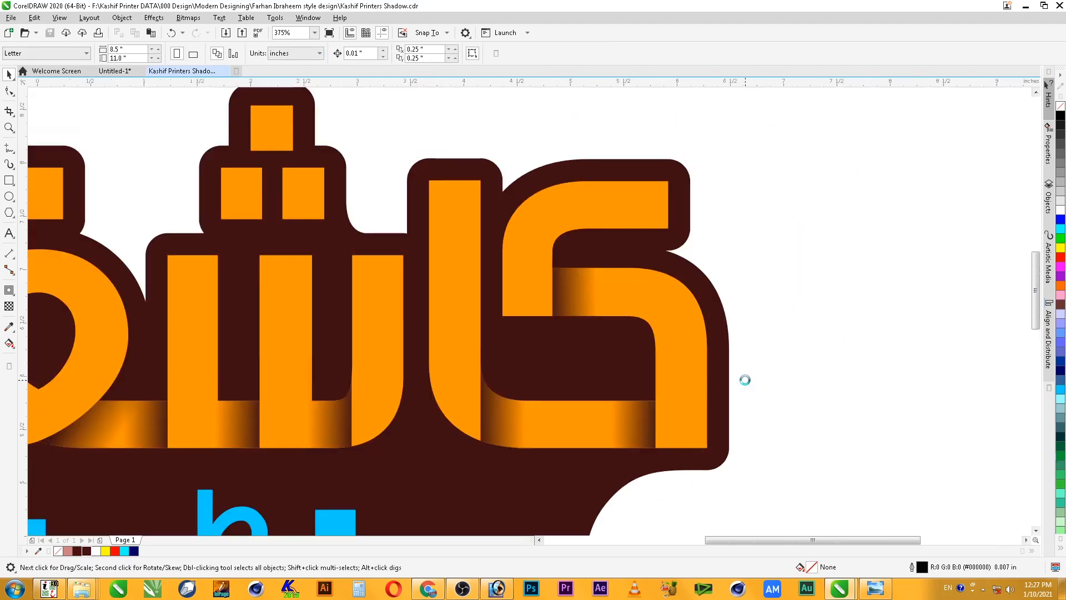
key(F2)
drag(536, 407, 820, 245)
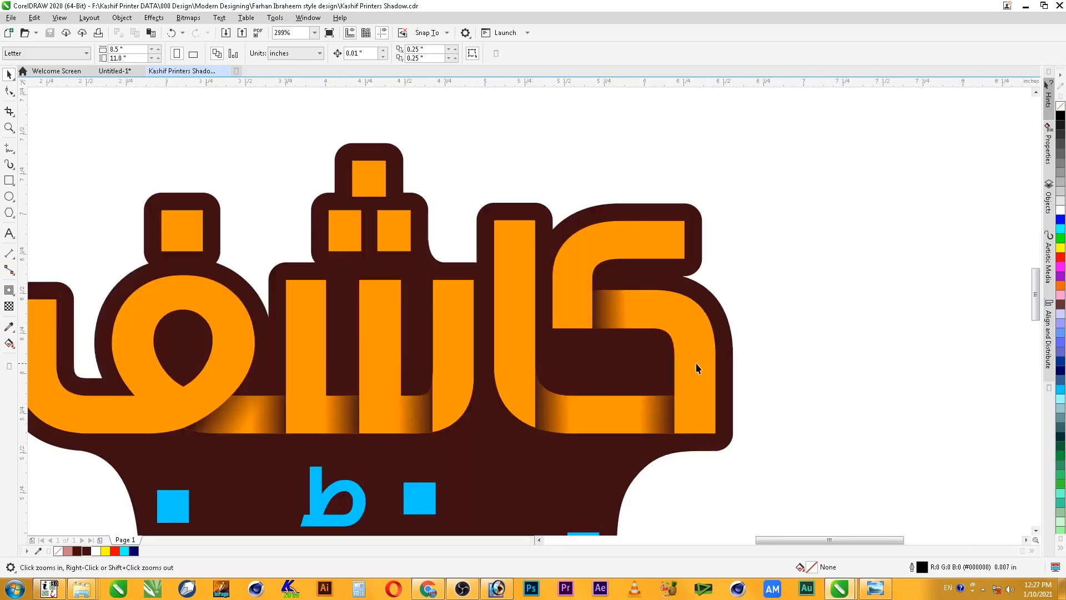
click(695, 364)
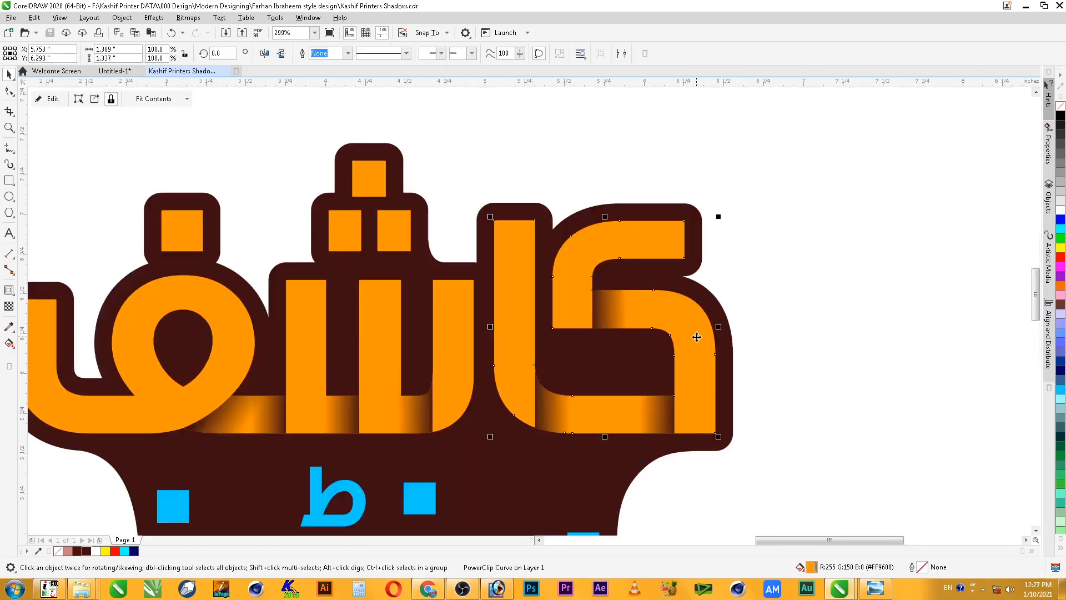
Duplicate the top word's orange letter shapes together with all their square dots into the empty area above the logo
scroll(697, 337, down, 1)
key(F2)
drag(776, 211, 163, 436)
key(Escape)
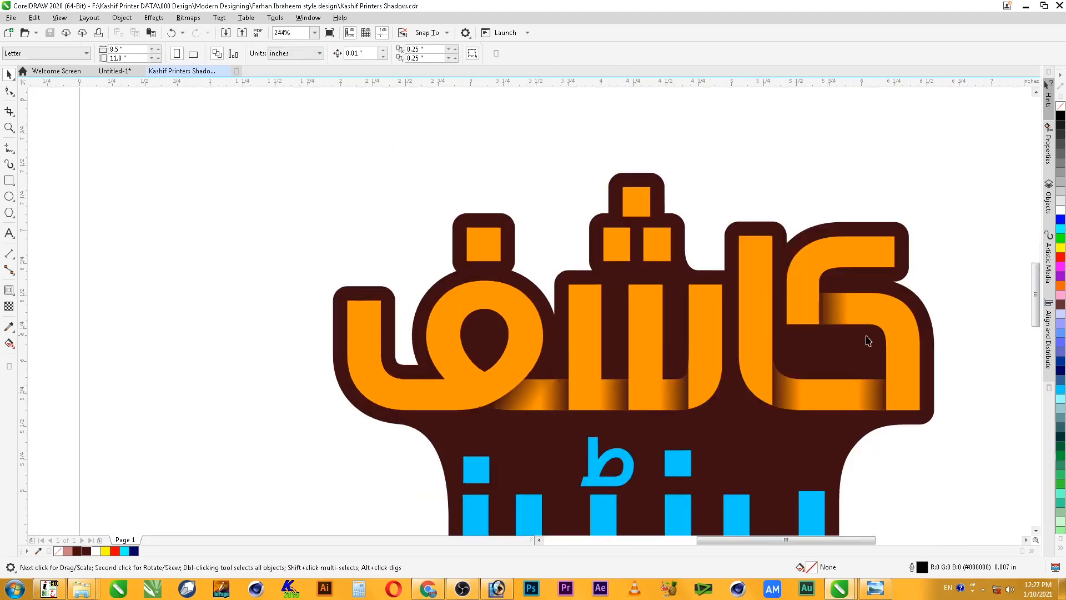
click(883, 346)
shift+click(713, 364)
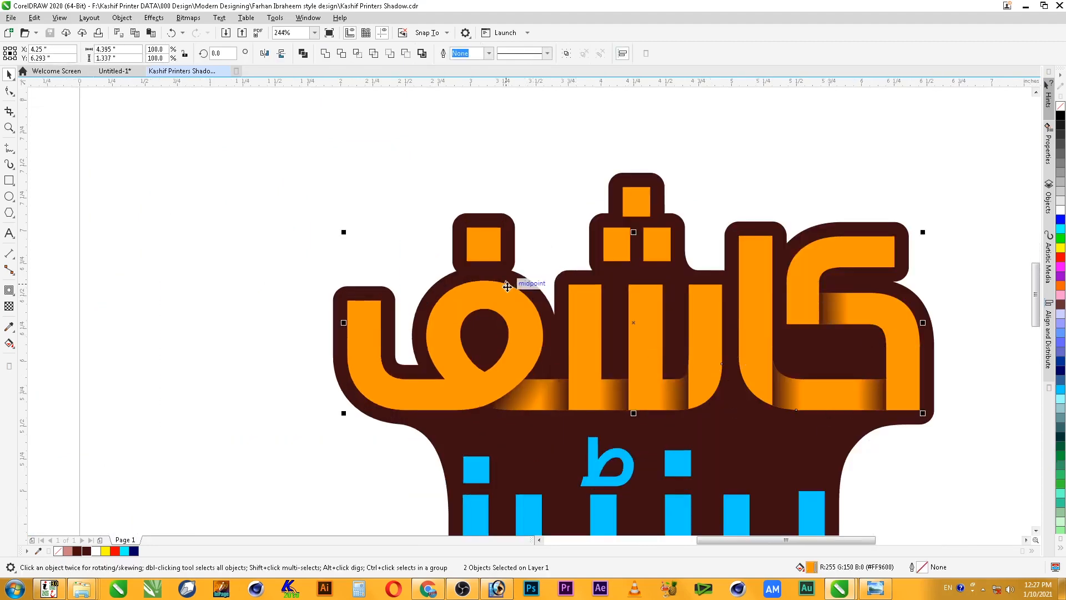
shift+click(657, 244)
shift+click(613, 246)
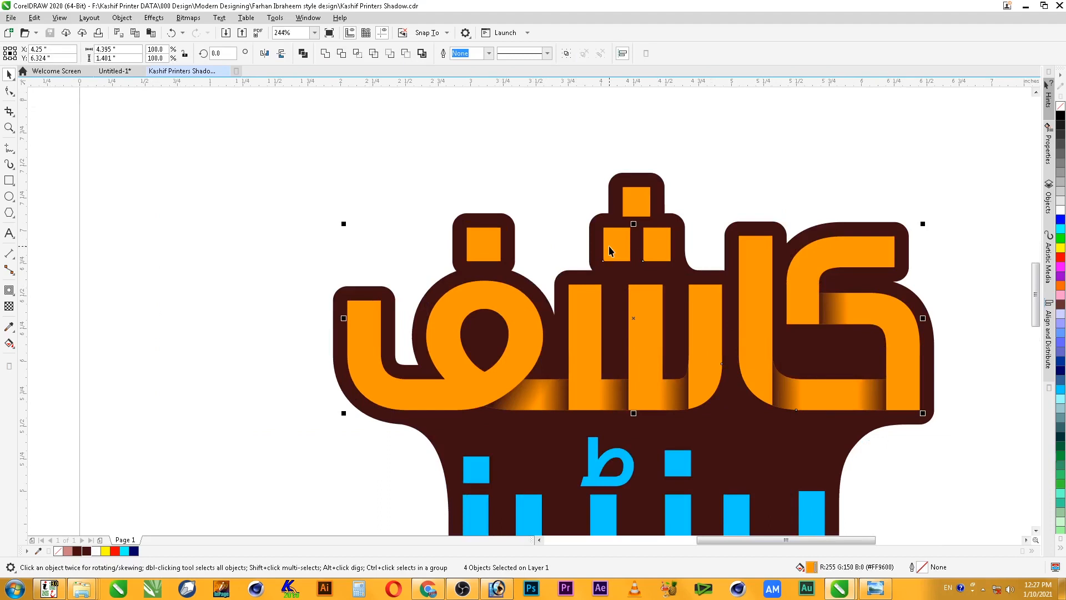
shift+click(636, 202)
scroll(869, 398, down, 2)
drag(880, 402, 879, 253)
Remove the PowerClip frame and its gradient shading from the copied kaf-alif shape above the logo
key(z)
drag(557, 130, 895, 292)
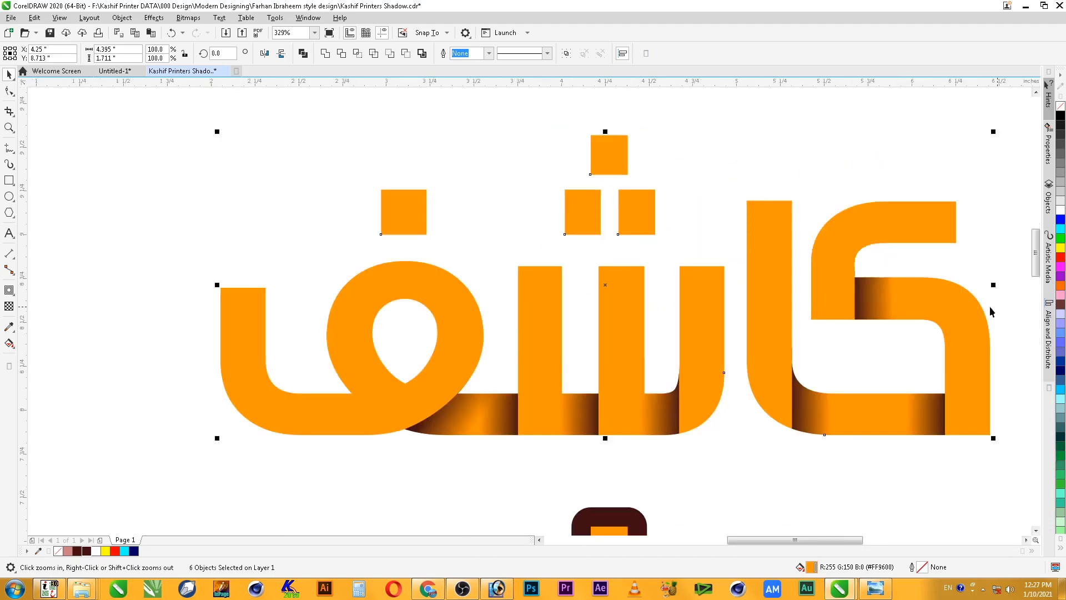
key(space)
click(968, 370)
right_click(968, 370)
mouse_move(1002, 207)
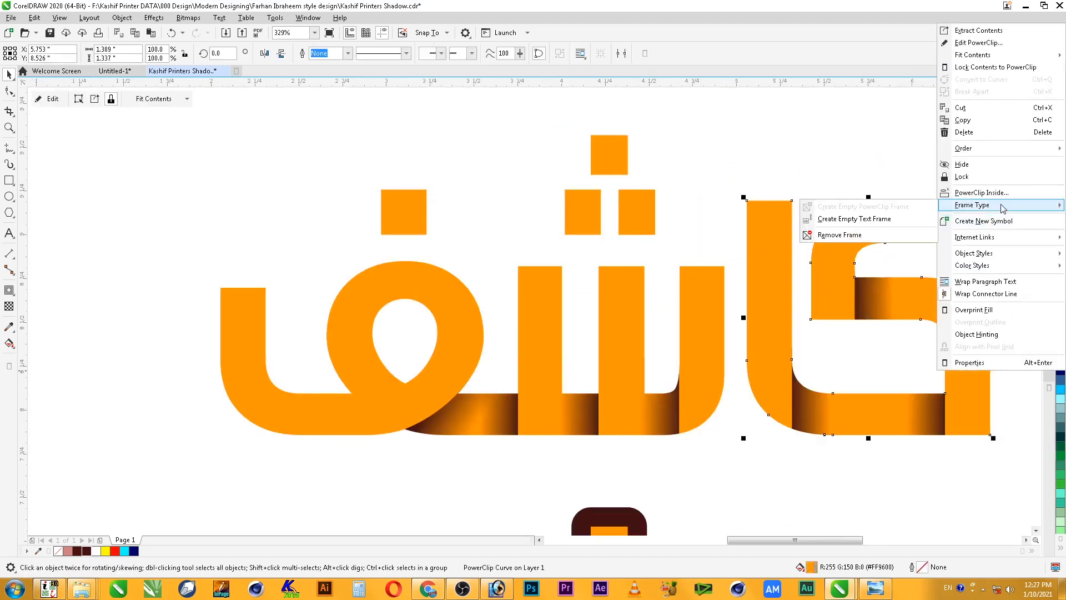
click(838, 235)
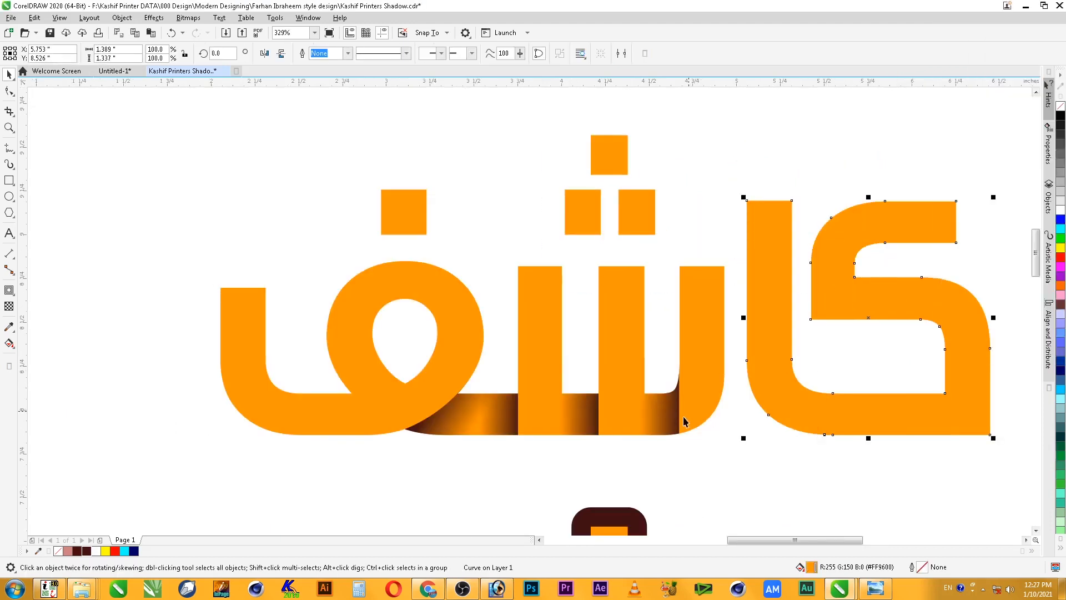
Remove the PowerClip frame and its gradient shading from the copied sheen-fa shape above the logo
click(650, 409)
right_click(648, 410)
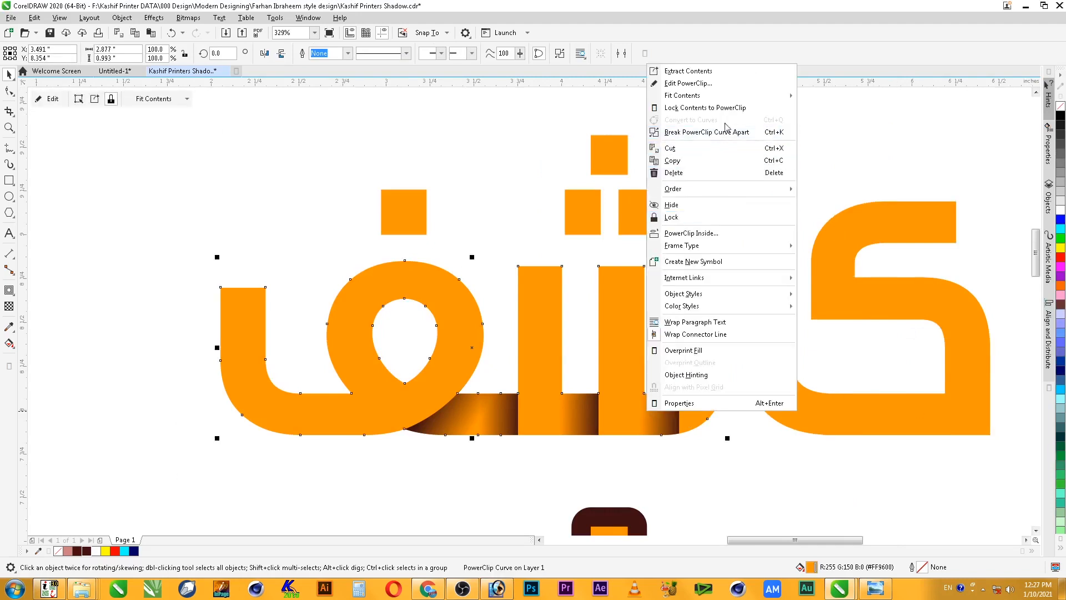
mouse_move(711, 245)
click(926, 274)
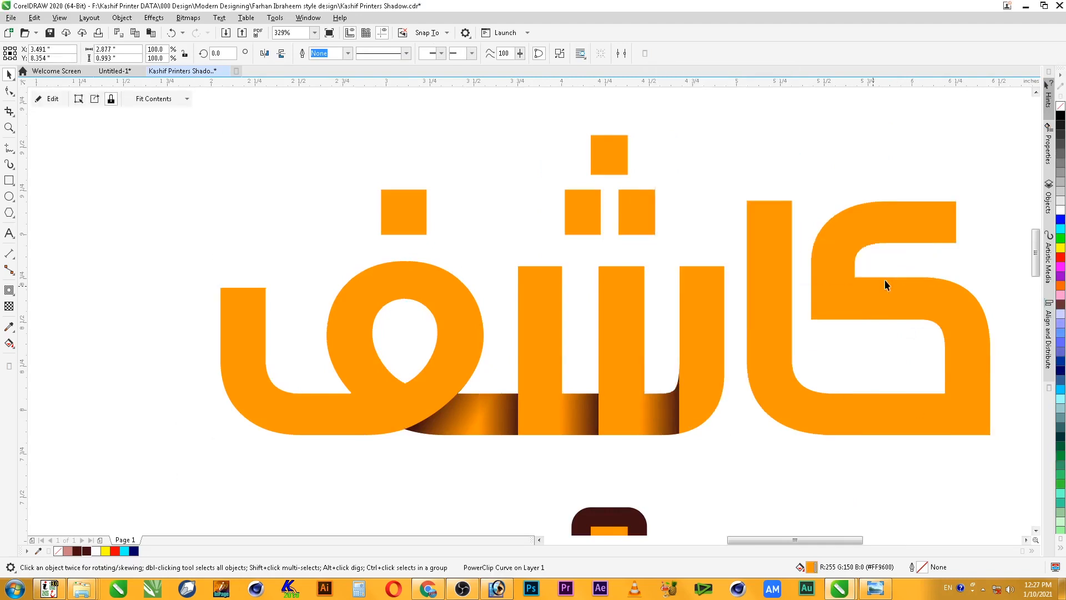
click(656, 457)
Duplicate the plain kaf-alif shape about 0.06 in to the left and fill the duplicate with red
scroll(661, 454, down, 2)
key(F2)
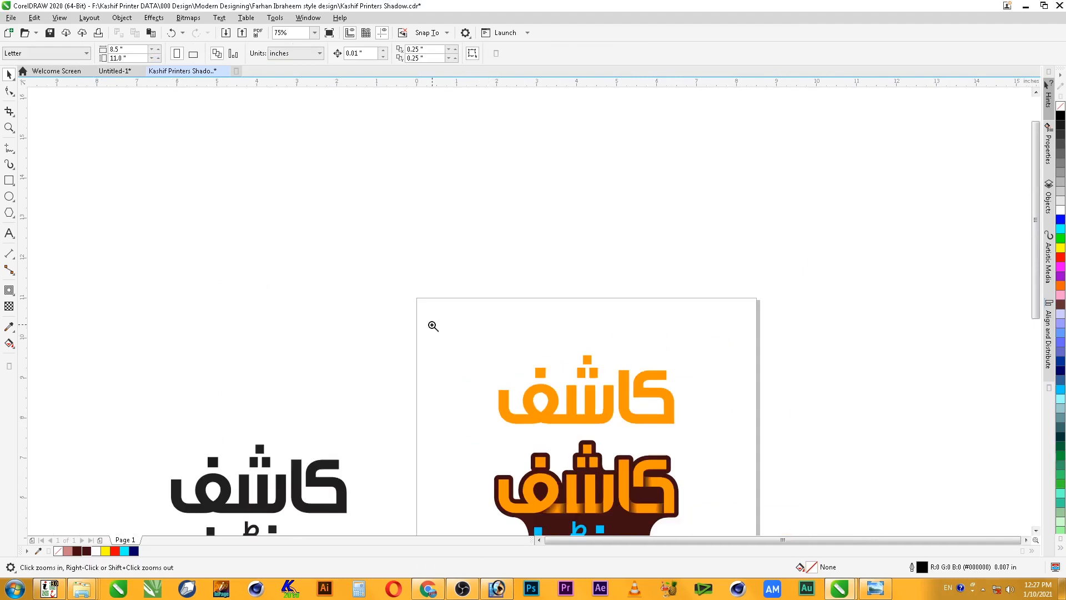
drag(432, 325, 749, 479)
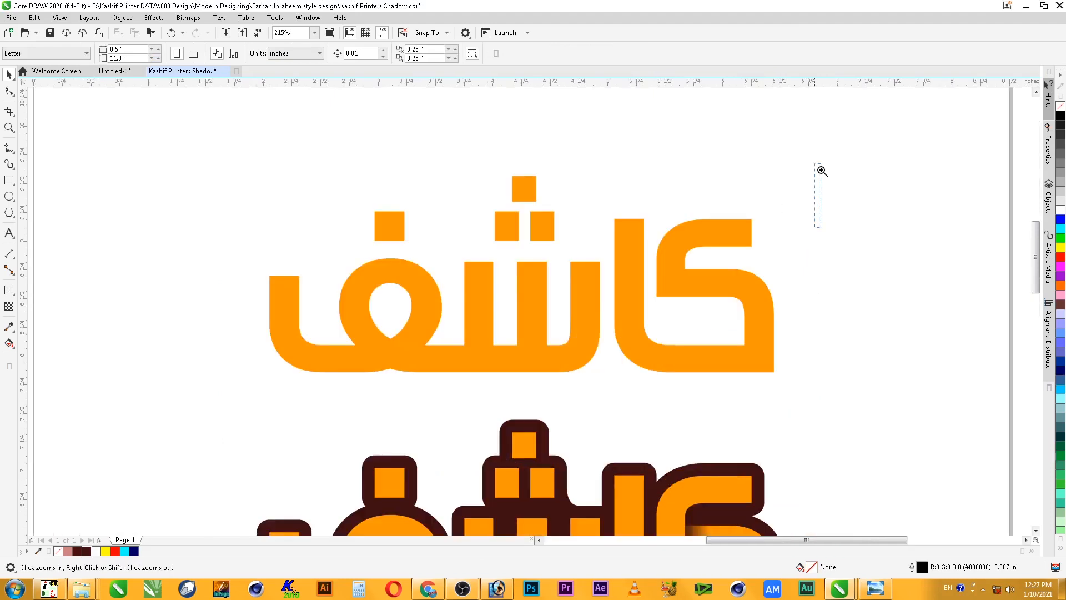
scroll(827, 255, up, 2)
click(697, 376)
drag(706, 369, 693, 366)
click(722, 382)
click(705, 363)
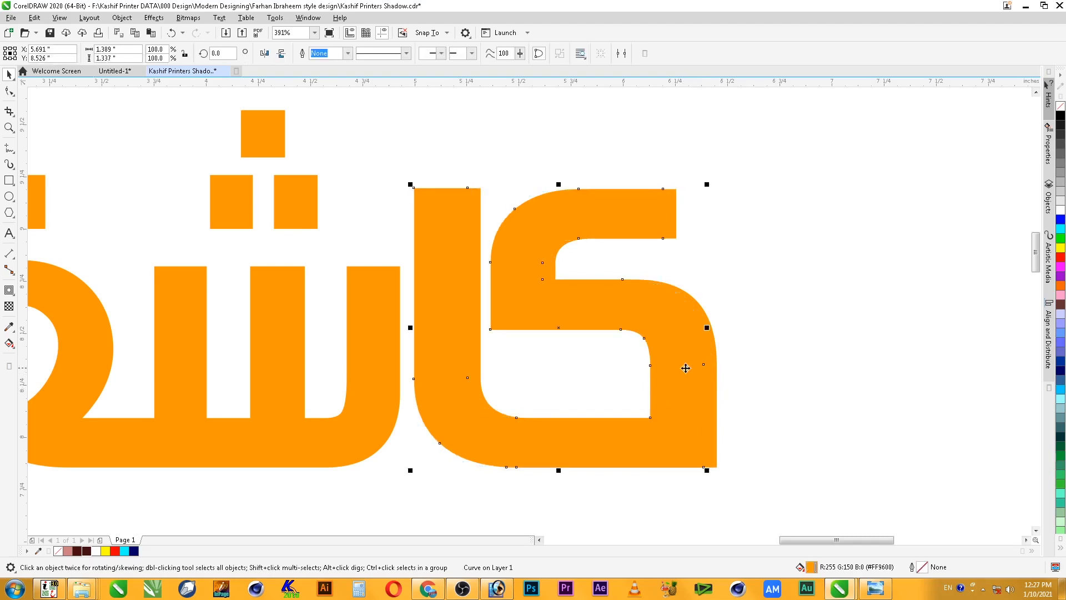
click(1061, 257)
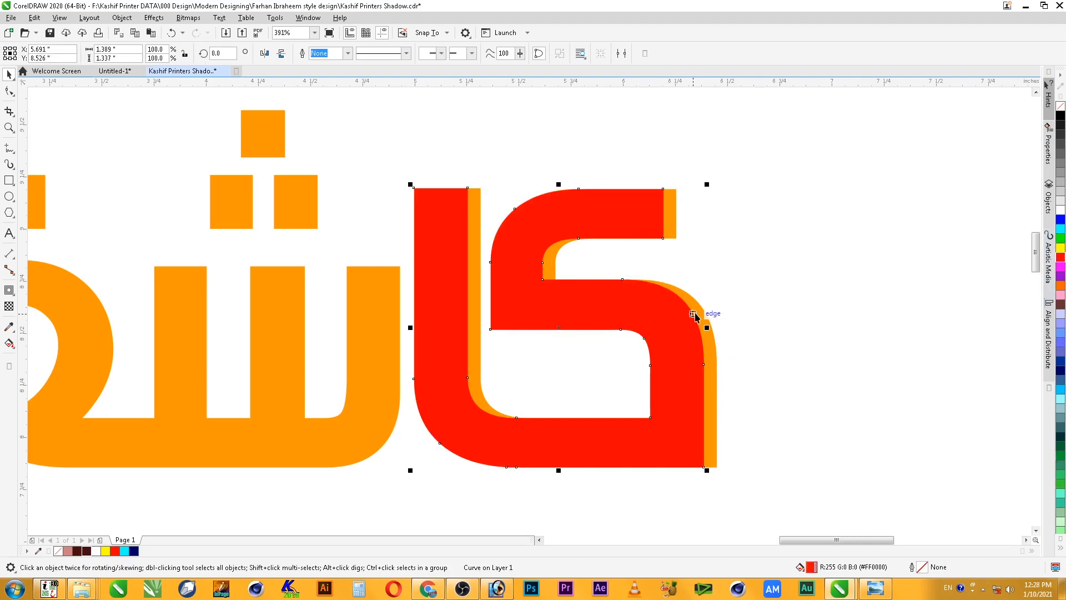
Trim the orange kaf-alif shape with the overlapping red duplicate and move the red shape aside to the left
key(Escape)
click(689, 336)
shift+click(708, 319)
click(336, 55)
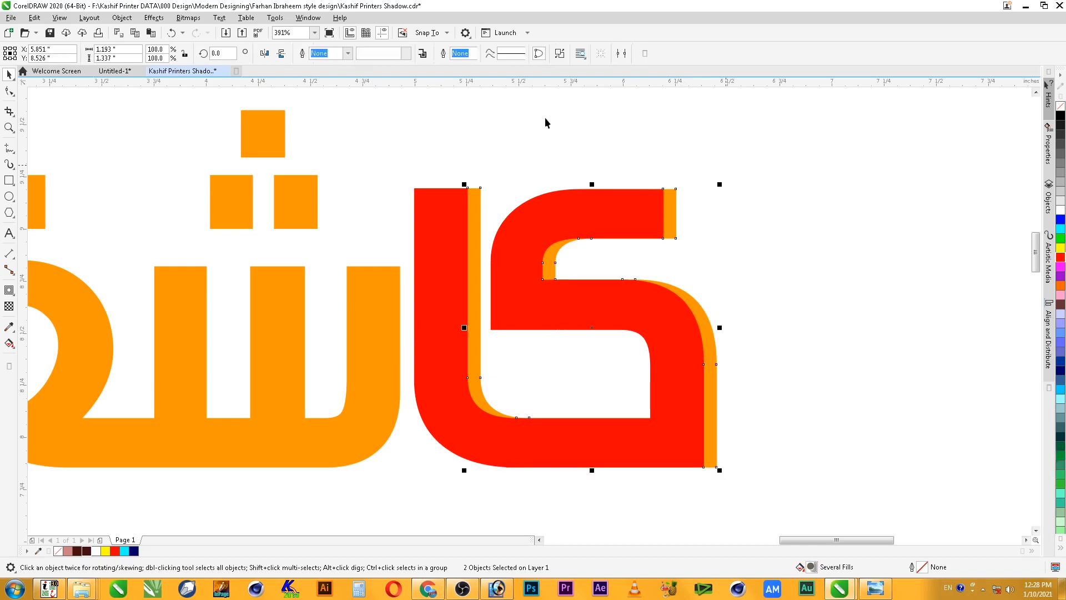
drag(614, 231, 488, 231)
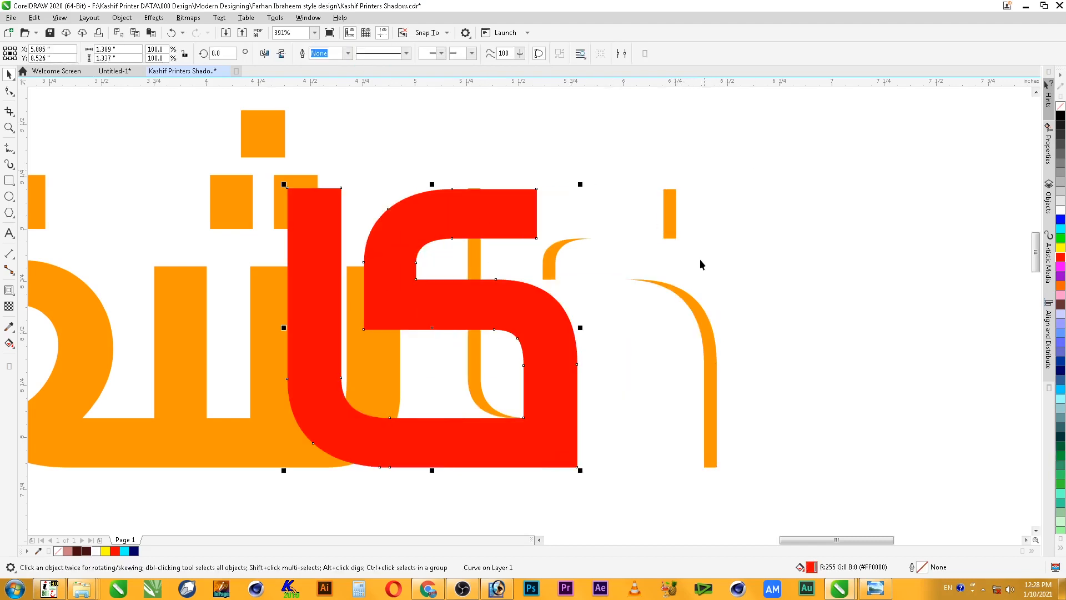
Break the trimmed orange edge slivers of the kaf-alif apart into separate objects
scroll(703, 266, down, 2)
key(F2)
drag(790, 200, 528, 467)
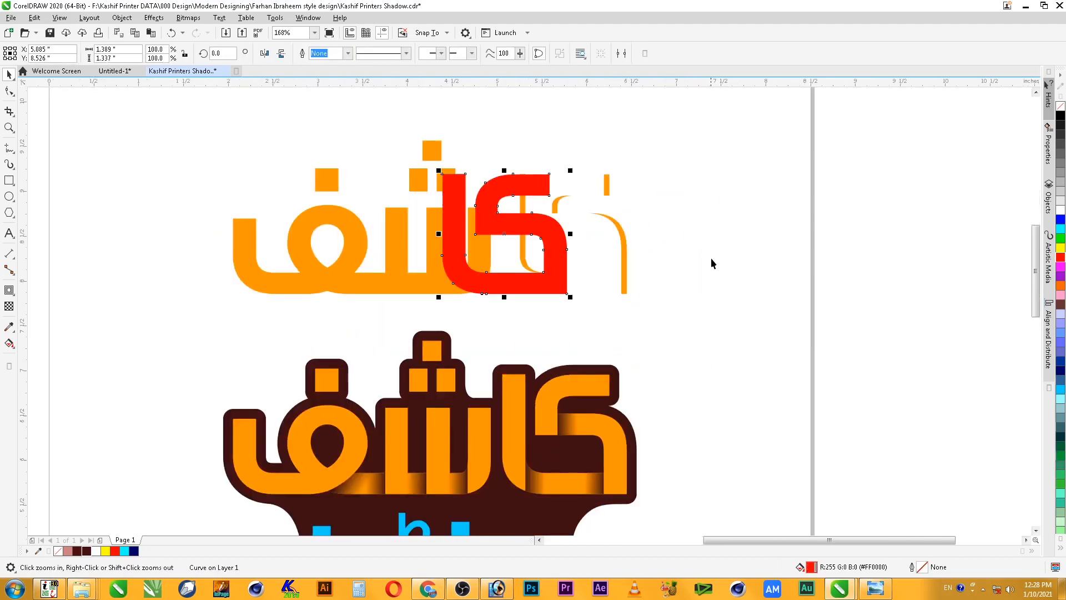
click(623, 254)
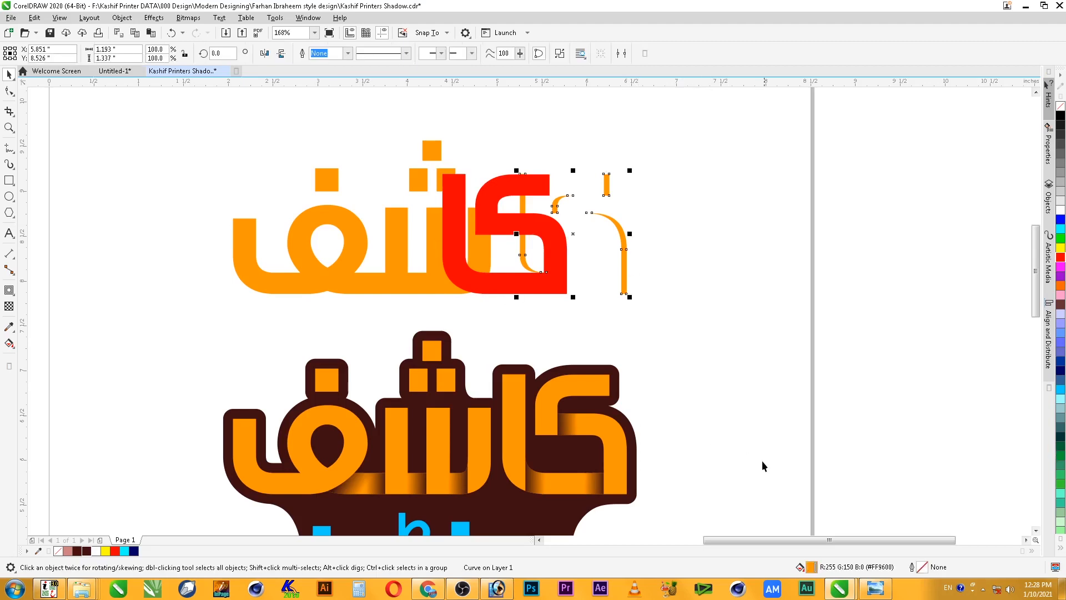
scroll(802, 297, up, 1)
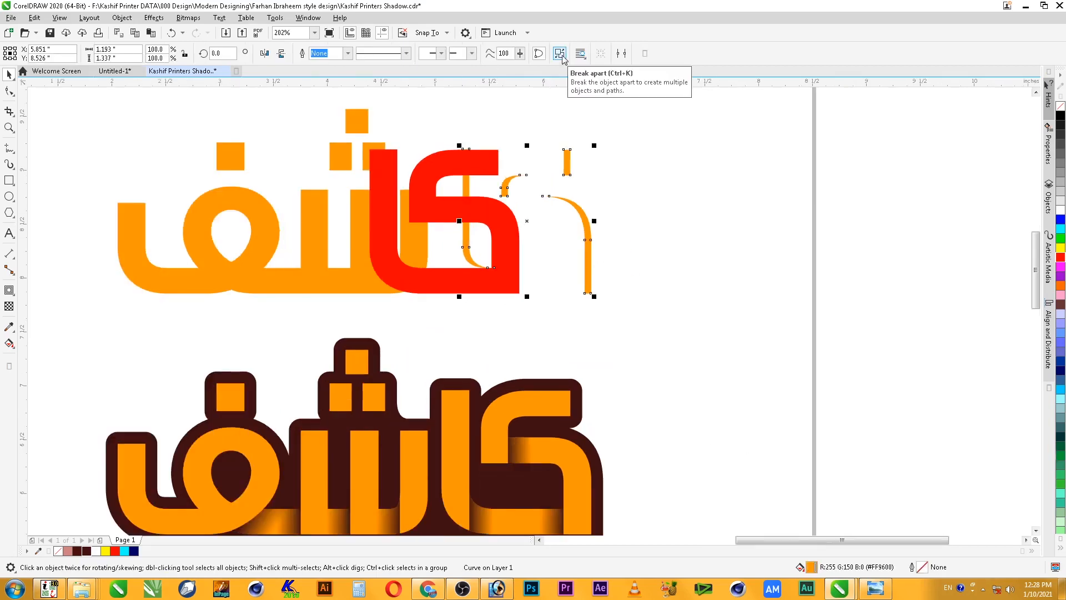
click(580, 53)
click(610, 175)
click(567, 167)
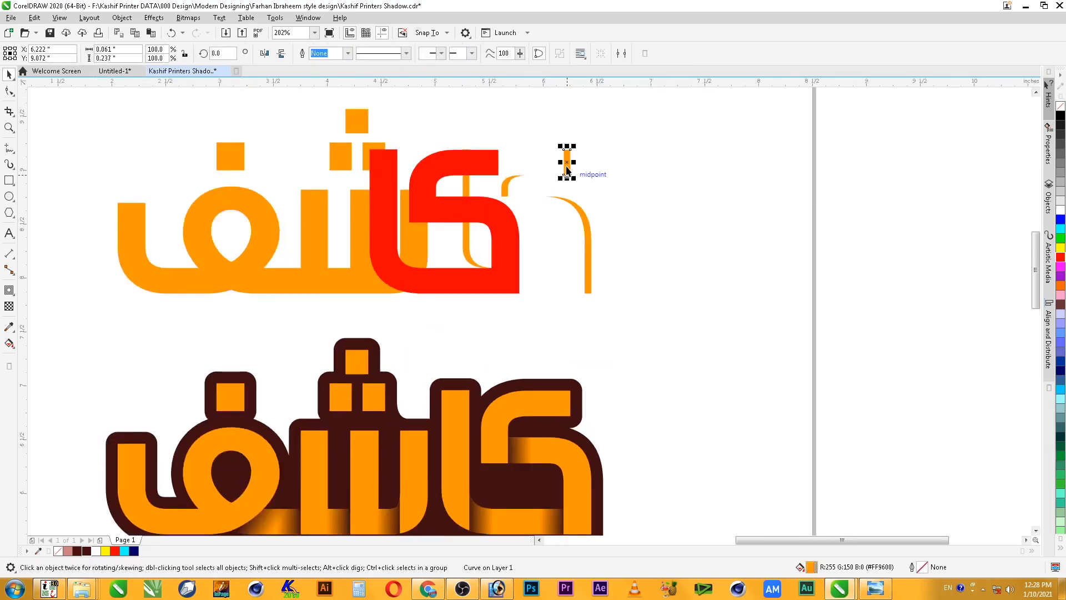
Delete the red cutting shape, keeping the orange edge slivers
click(580, 215)
scroll(604, 226, down, 1)
key(F2)
drag(695, 147, 437, 425)
click(511, 185)
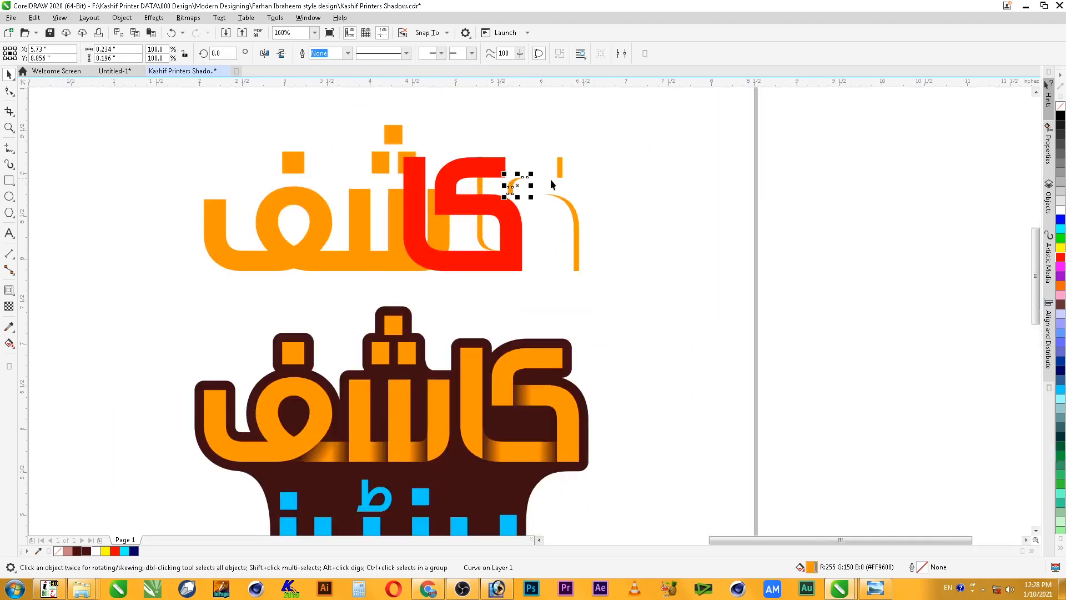
shift+click(560, 167)
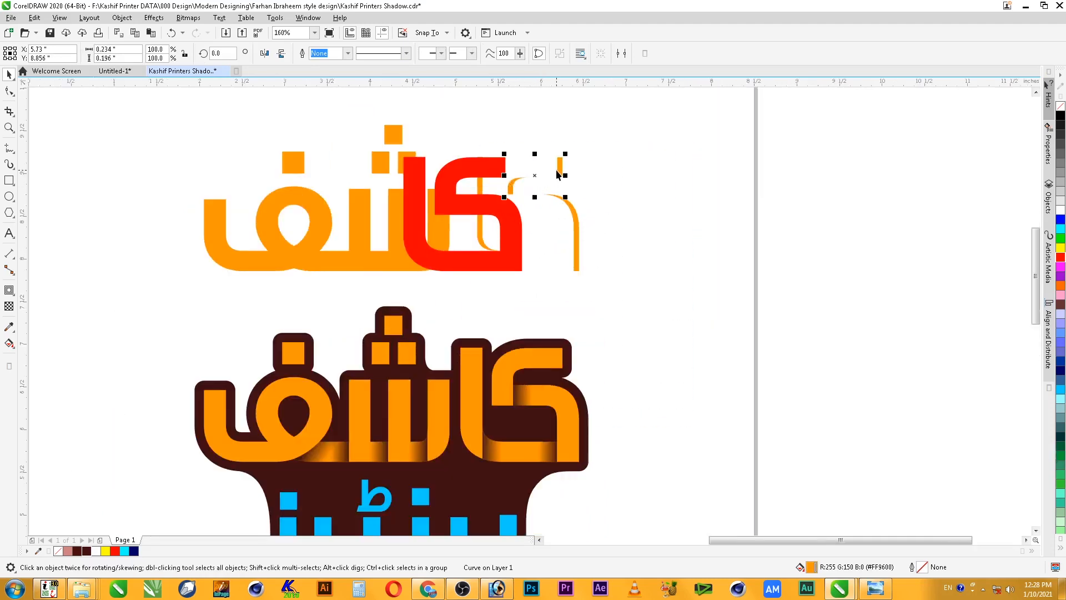
shift+click(575, 226)
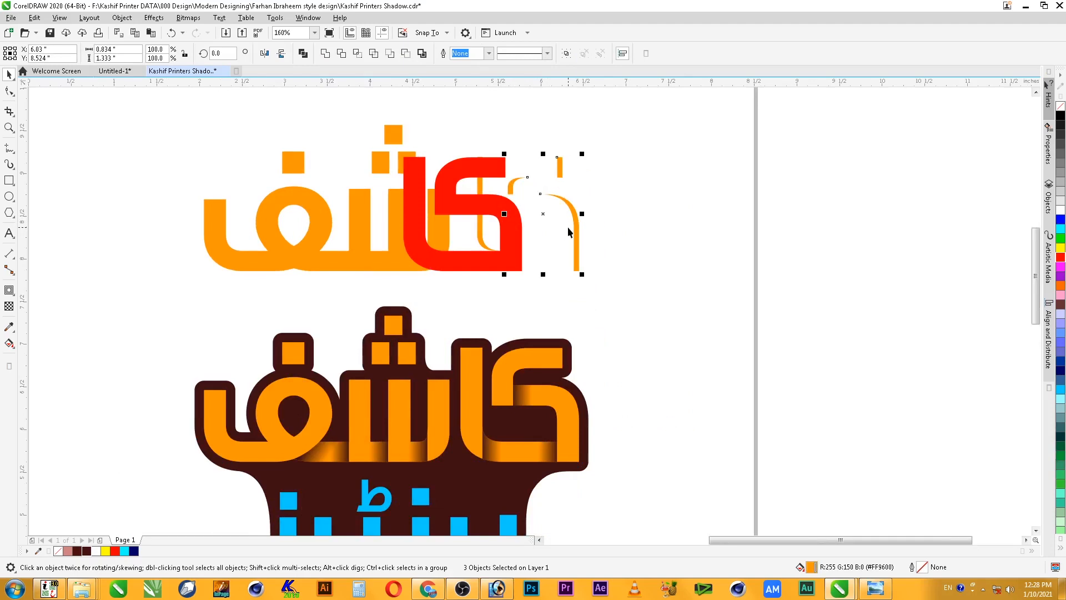
key(F2)
drag(636, 120, 380, 484)
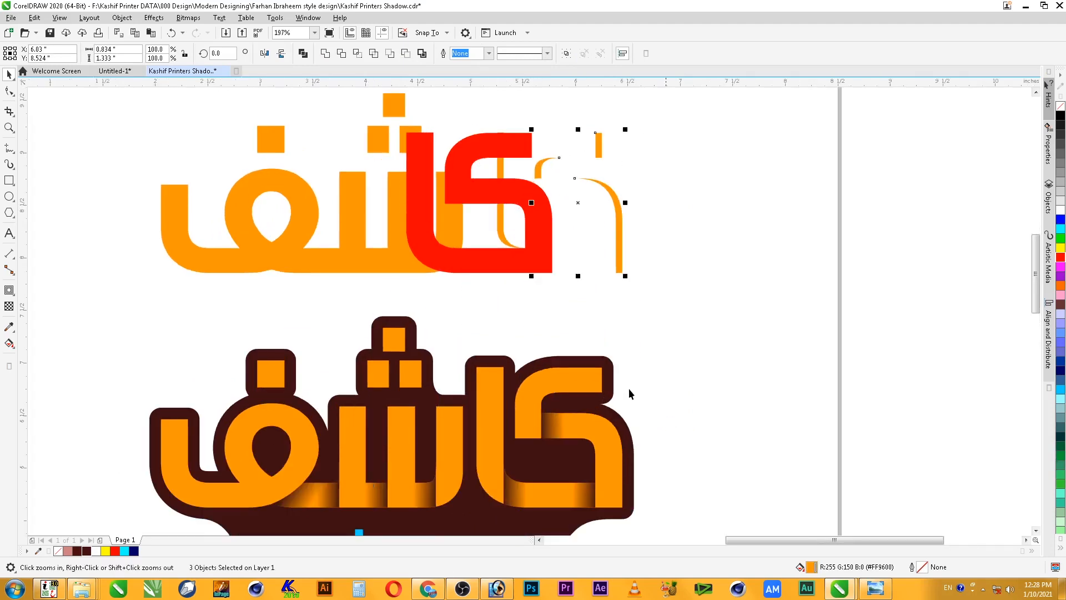
click(489, 269)
key(Delete)
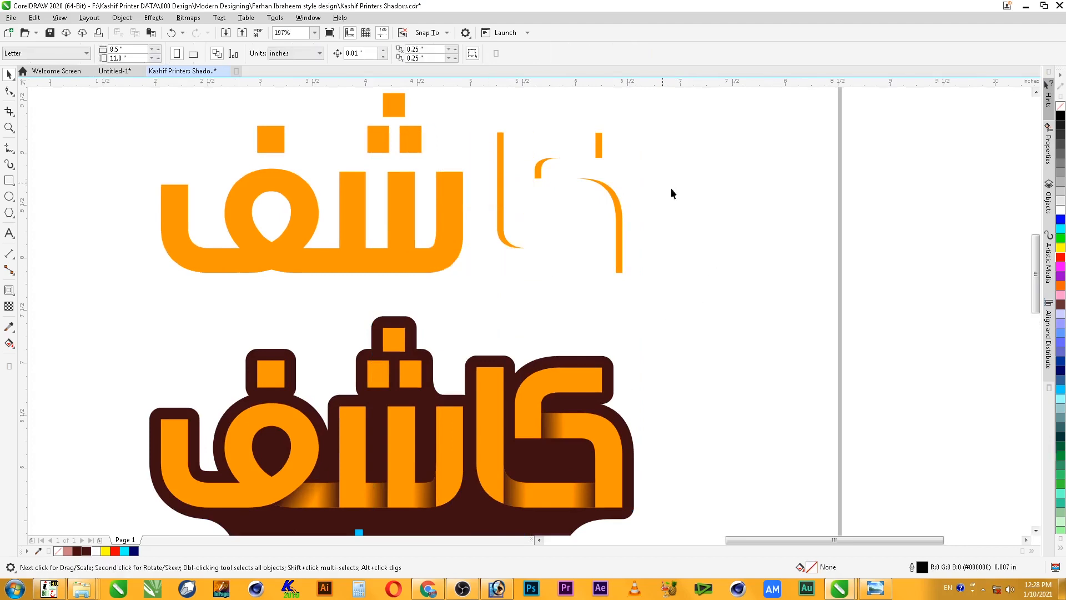
Move the three kaf slivers straight down onto the kaf in the logo and fill them with white
scroll(634, 323, down, 1)
key(F2)
drag(674, 190, 484, 449)
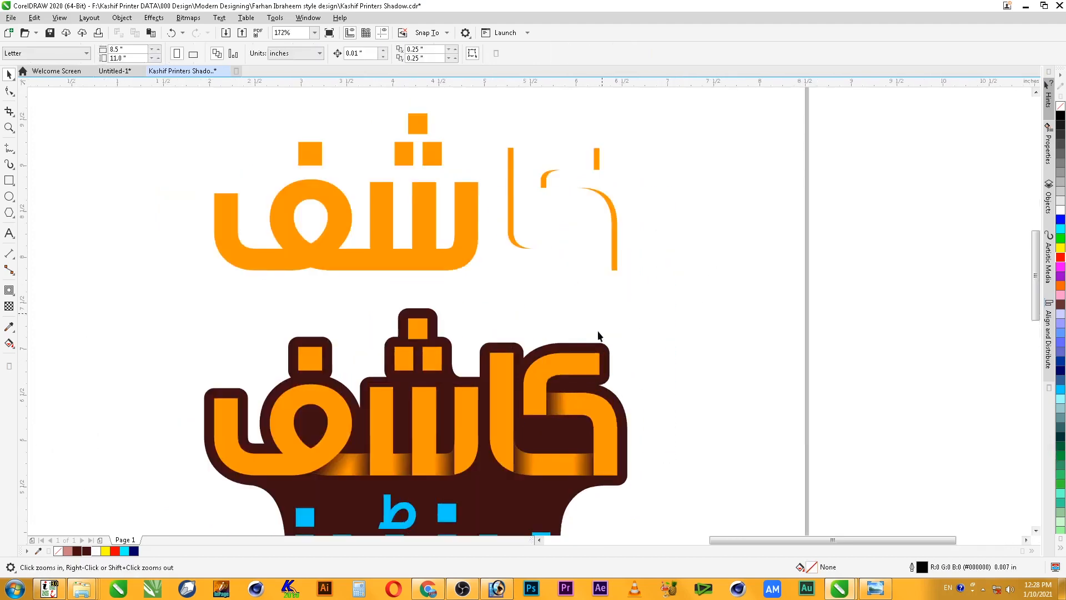
drag(526, 299, 521, 300)
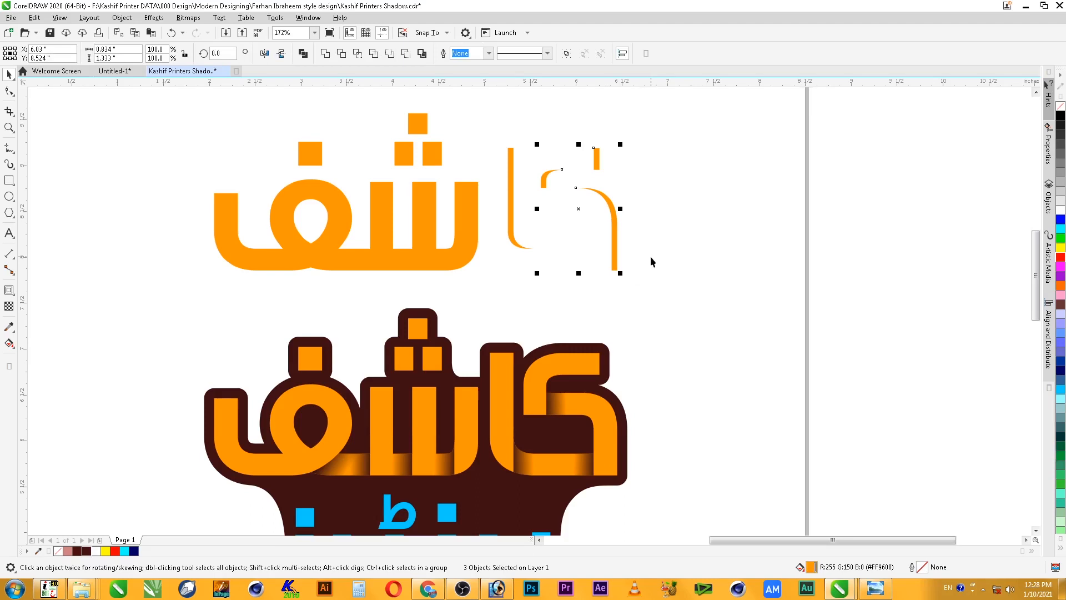
key(z)
drag(666, 239, 488, 478)
key(space)
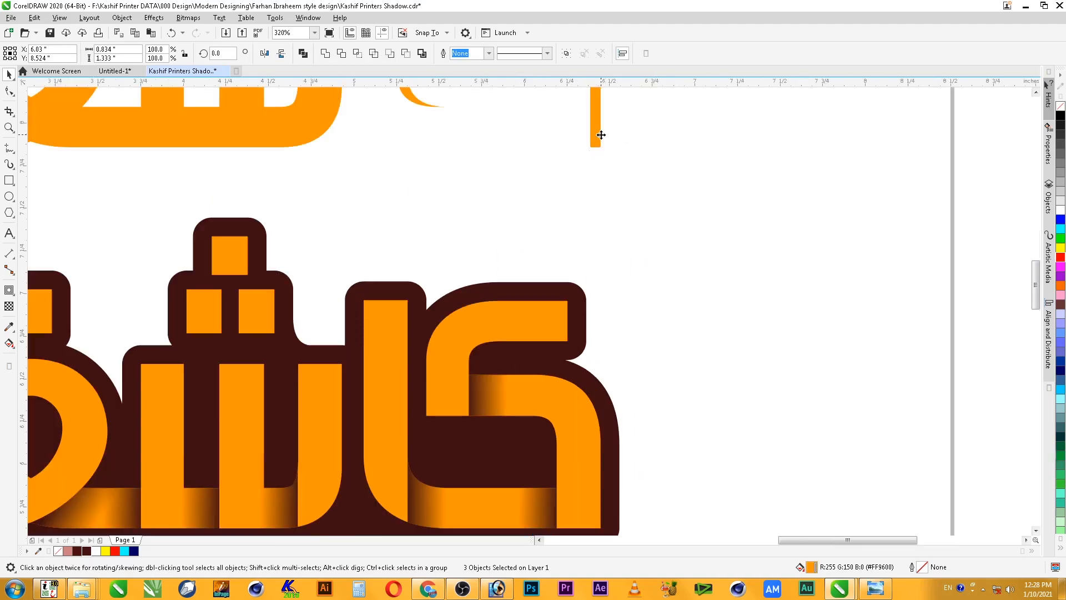
drag(596, 133, 601, 515)
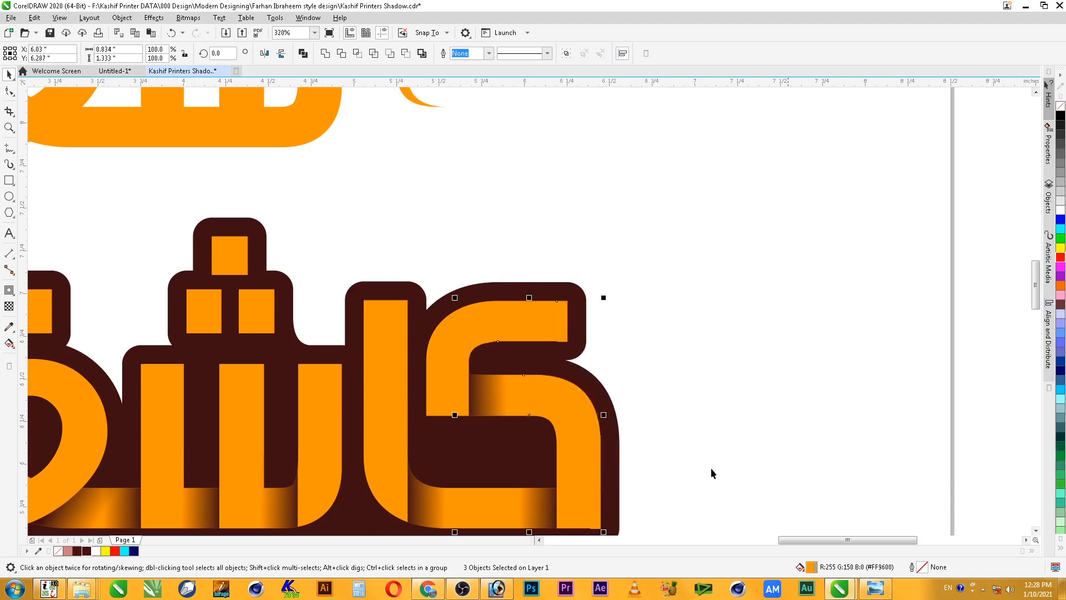
click(1060, 210)
Nudge the three white slivers up so their bottom edge lines up with the base of the orange kaf
scroll(716, 316, down, 2)
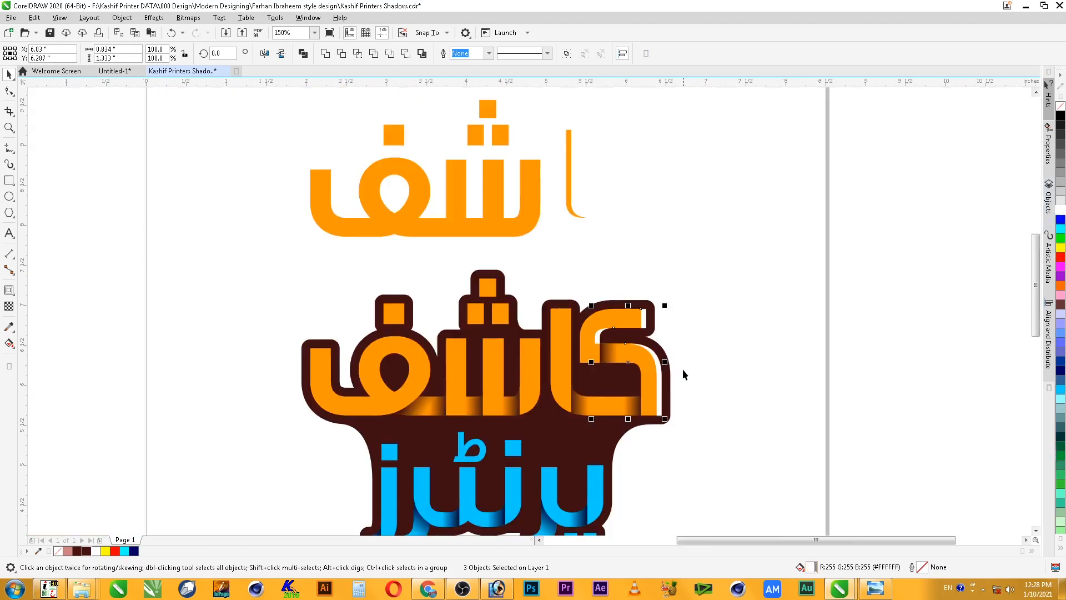
key(F2)
drag(745, 323, 691, 394)
click(678, 400)
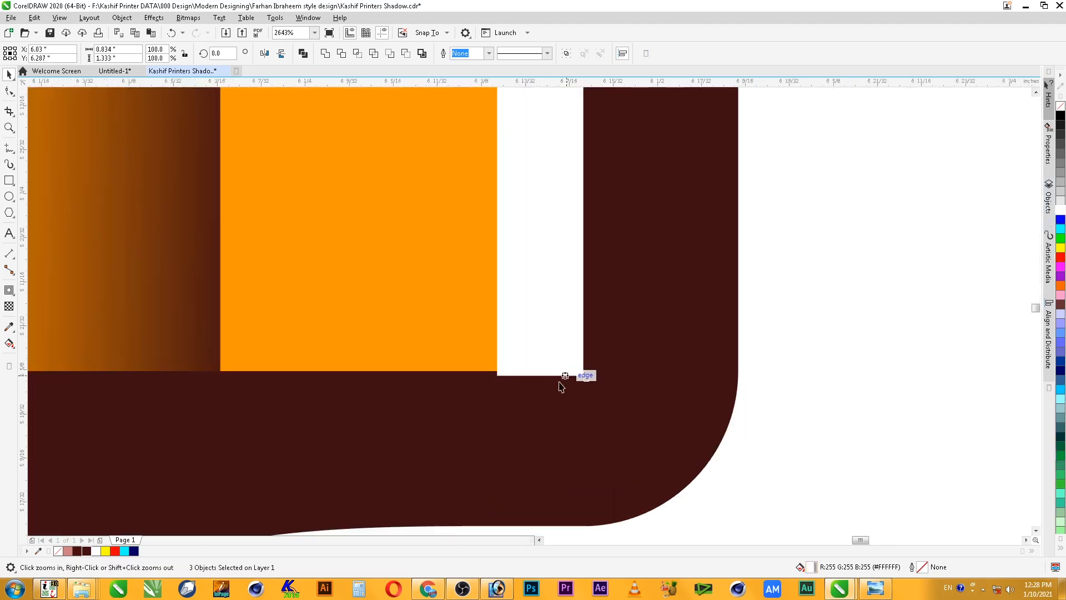
drag(657, 321, 362, 450)
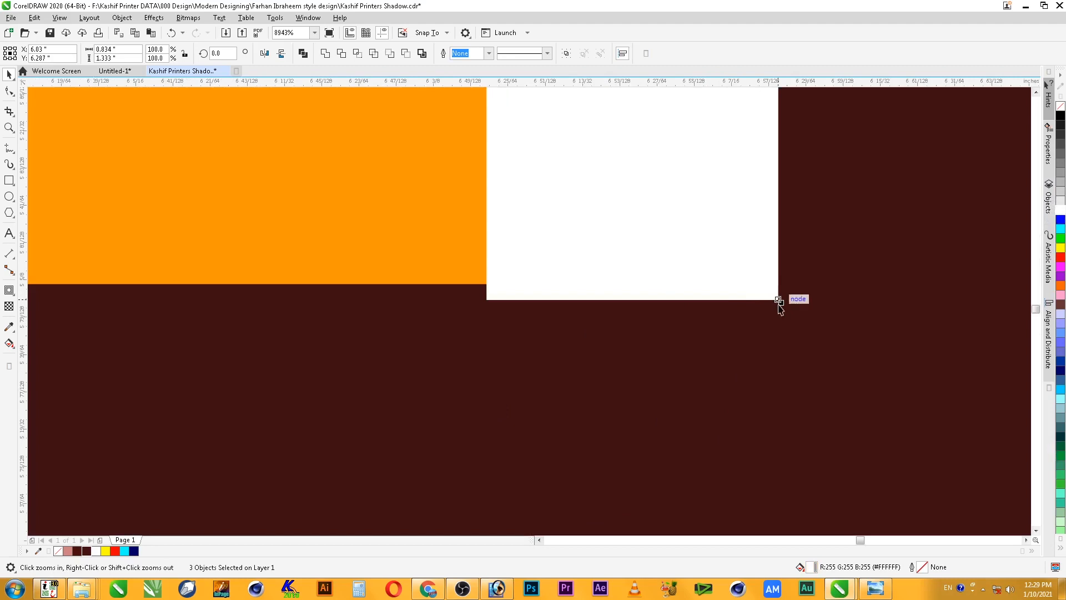
mouse_move(778, 299)
mouse_down()
mouse_move(698, 236)
mouse_move(781, 287)
mouse_up()
scroll(789, 332, down, 10)
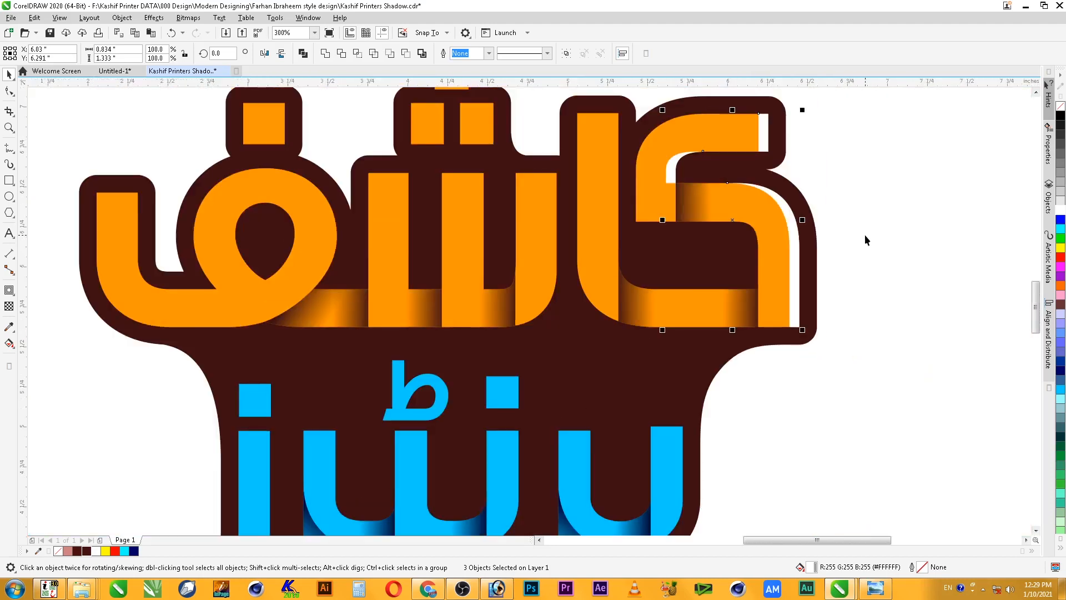
Extend the kaf's inner white sliver down to the lower edge of the orange stroke by moving its bottom nodes
key(z)
drag(667, 321, 668, 320)
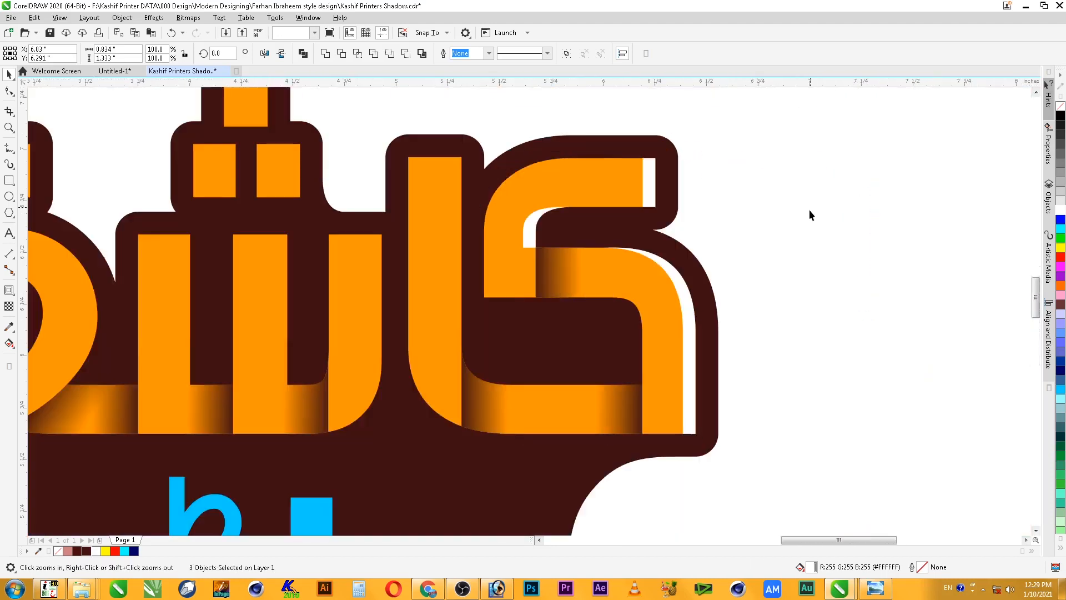
key(Escape)
key(z)
drag(690, 155, 477, 470)
click(479, 199)
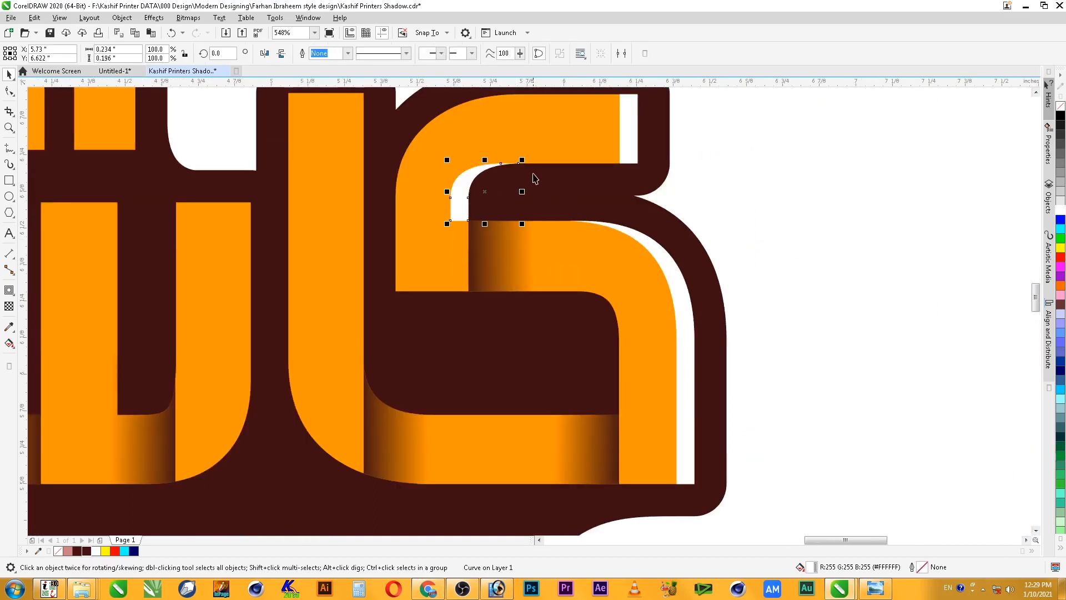
key(z)
drag(336, 160, 532, 374)
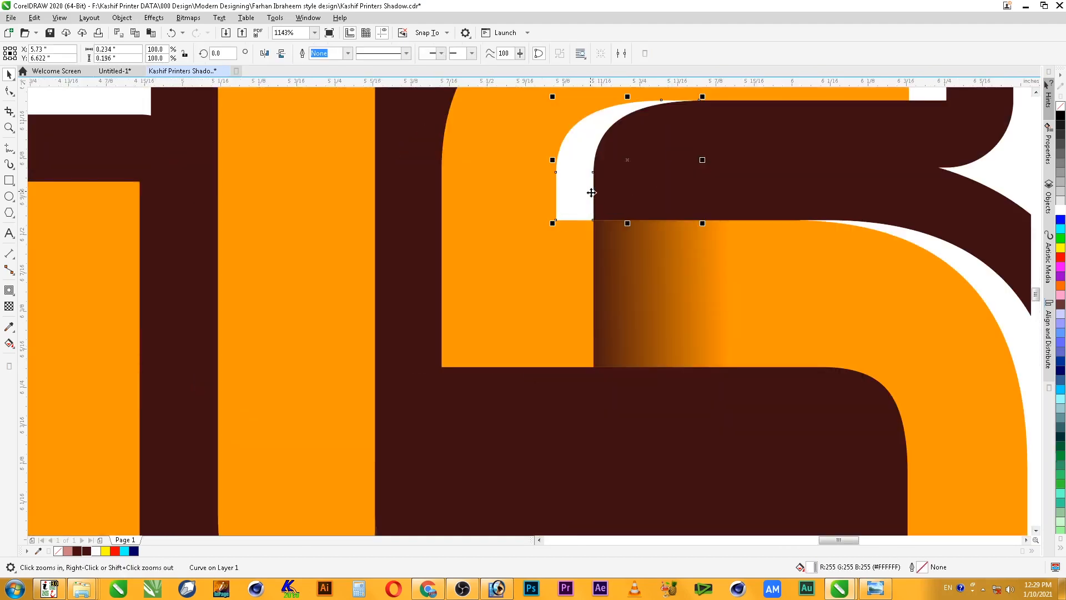
key(F10)
drag(535, 218, 592, 367)
key(space)
scroll(661, 403, down, 1)
key(Escape)
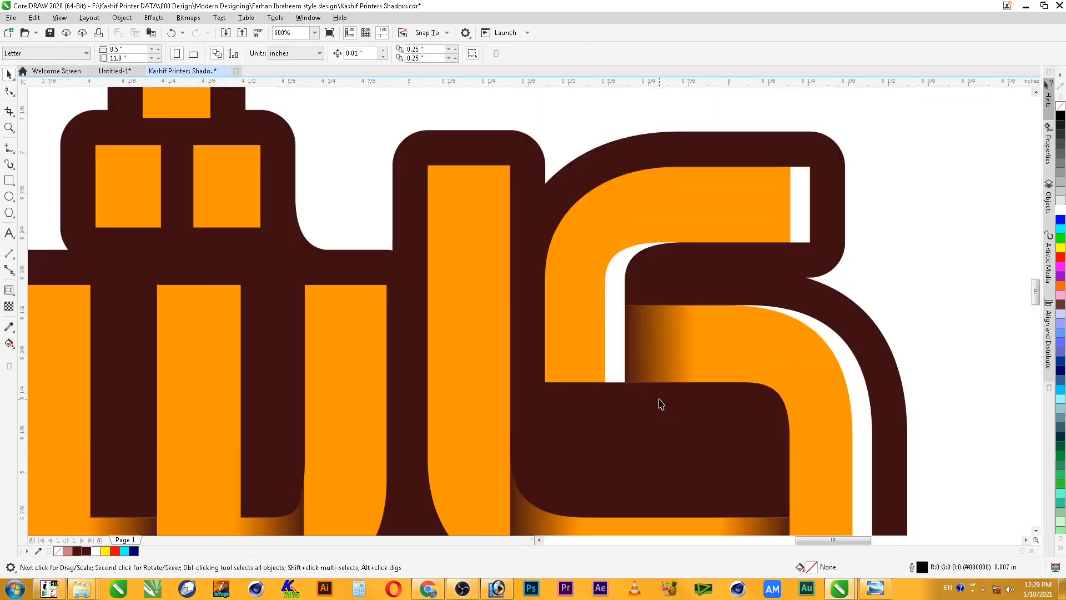
Inspect the white highlights on the kaf up close and in the context of the whole logo
scroll(722, 383, down, 2)
key(F2)
drag(774, 298, 526, 480)
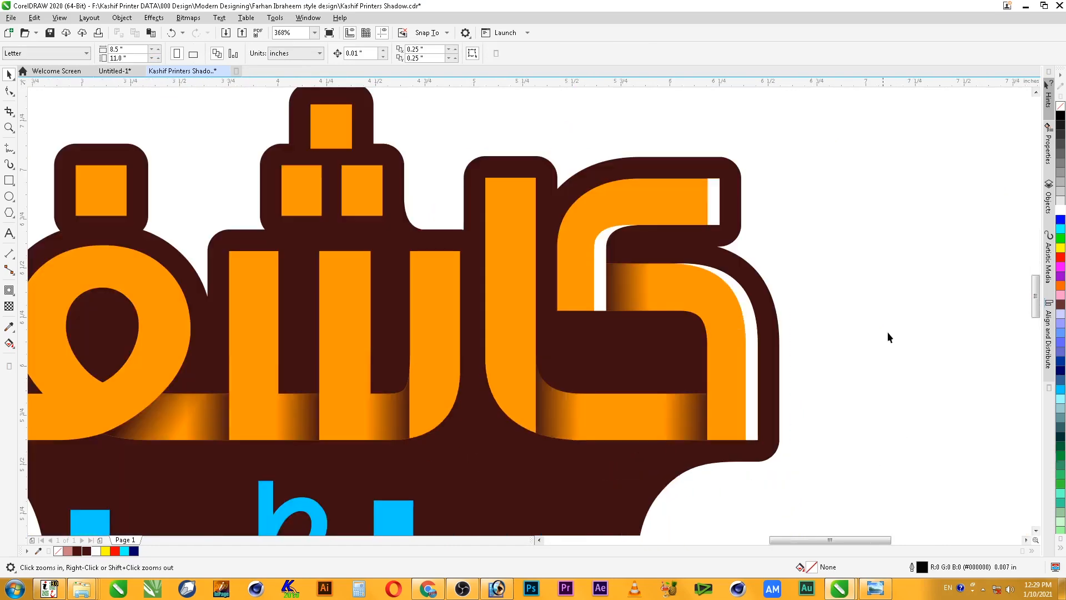
scroll(824, 127, down, 3)
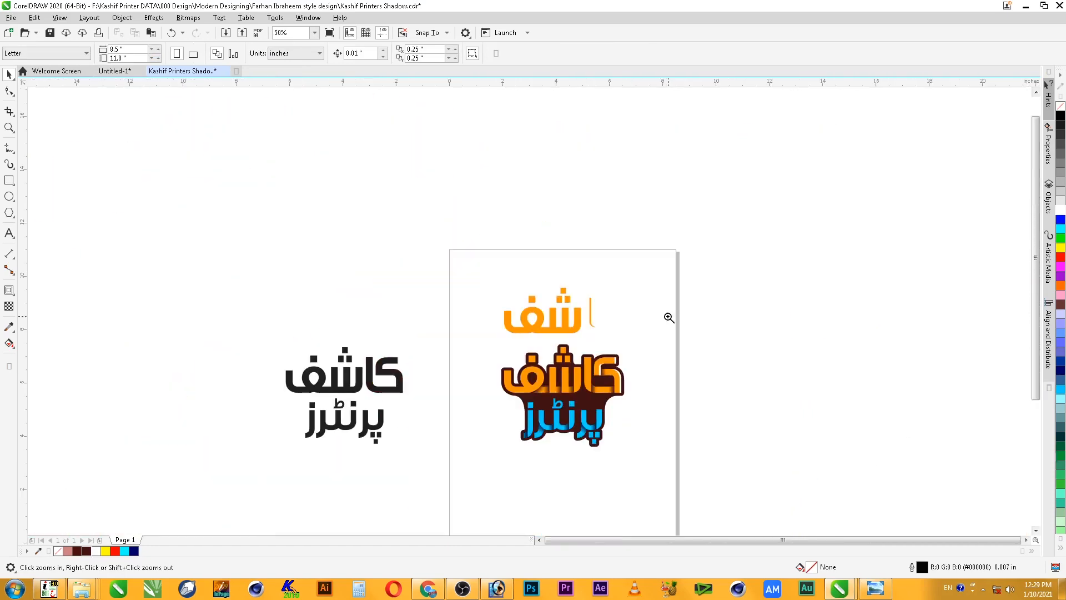
scroll(550, 416, up, 2)
drag(864, 195, 411, 470)
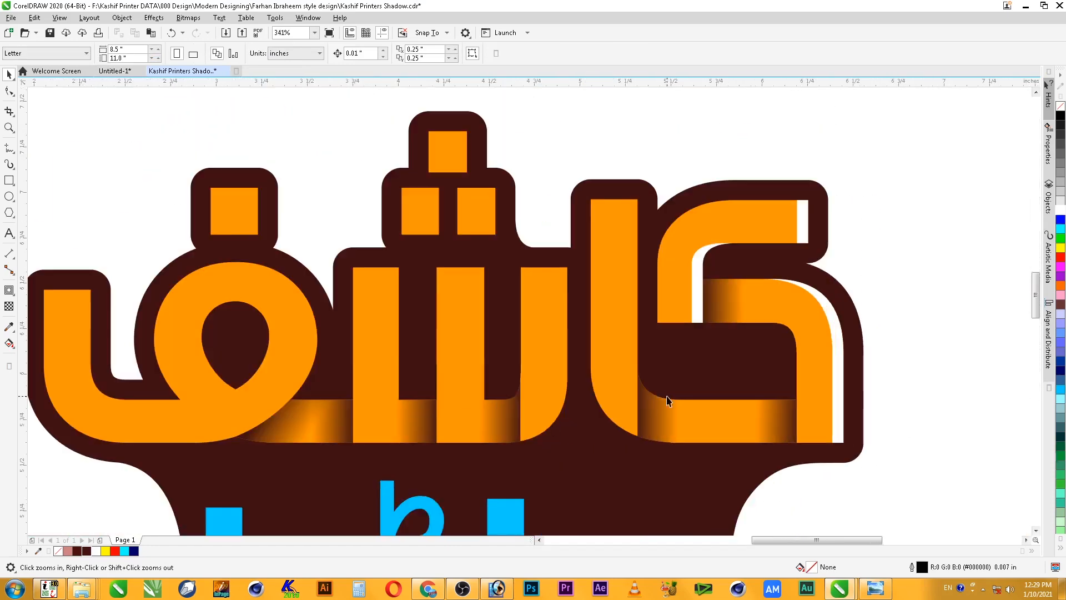
scroll(813, 301, down, 2)
key(F2)
drag(872, 170, 638, 388)
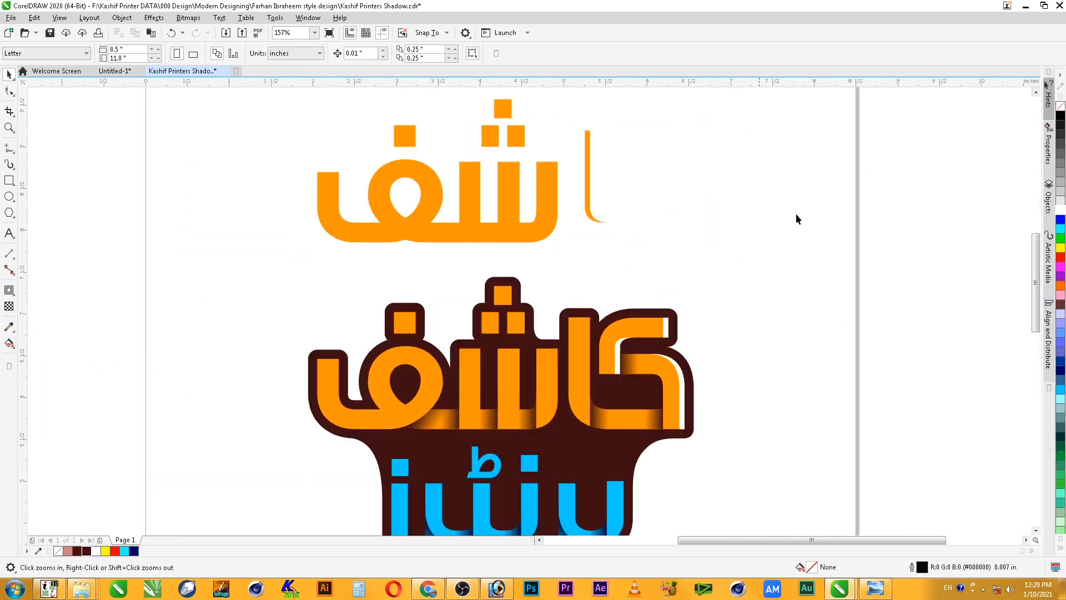
Delete the leftover orange alif sliver beside the spare orange lettering above the logo
click(596, 222)
key(F2)
drag(698, 96, 502, 485)
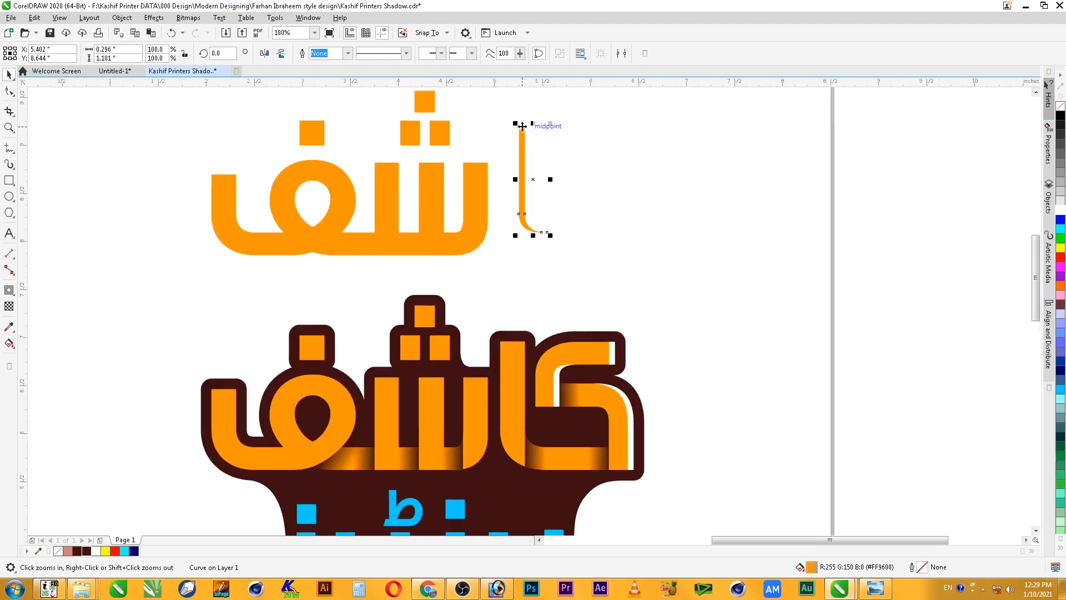
drag(536, 229, 572, 274)
key(Delete)
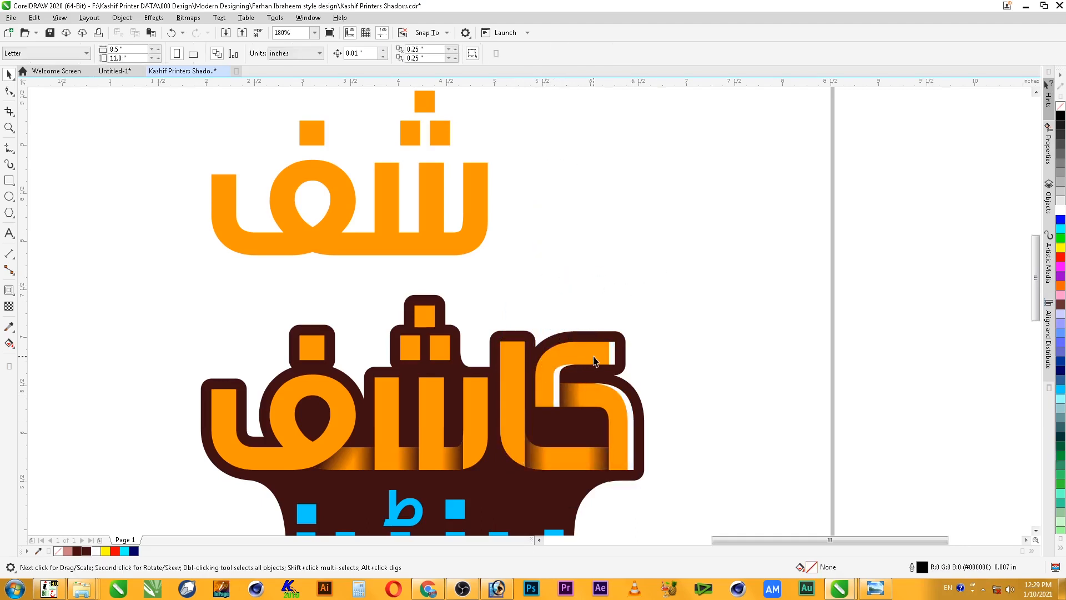
Copy the logo's joined kaf-alif shape up beside the spare orange letters and remove the copy's PowerClip frame
drag(594, 362, 613, 143)
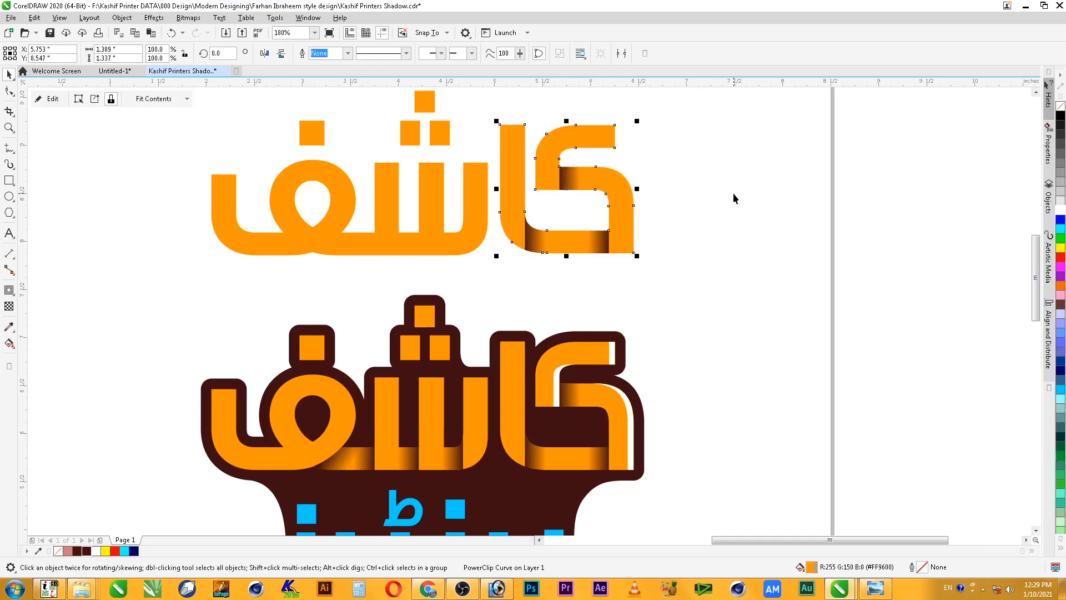
right_click(603, 245)
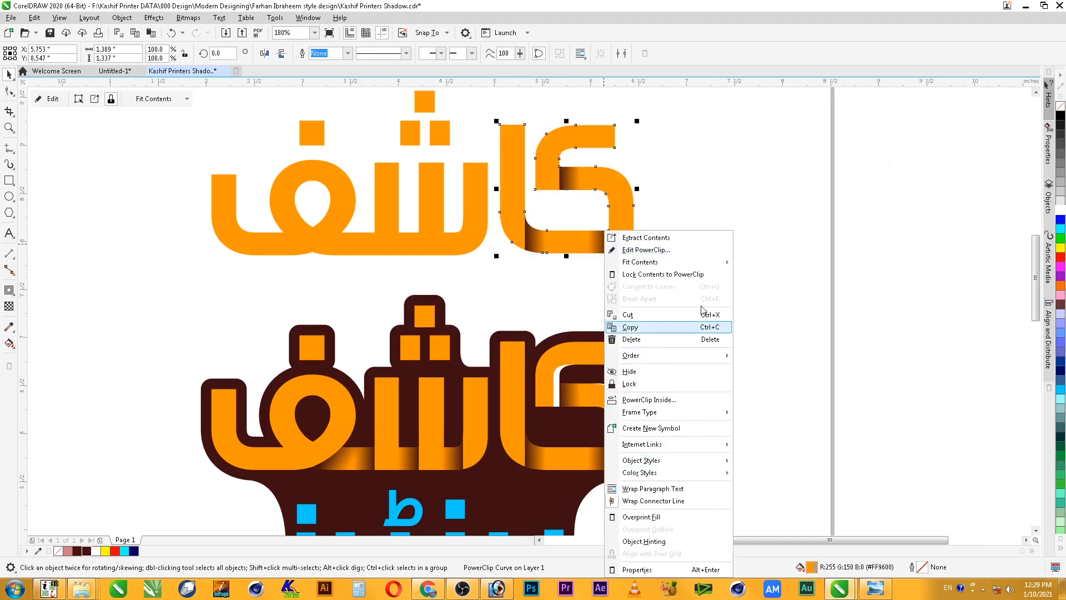
mouse_move(692, 416)
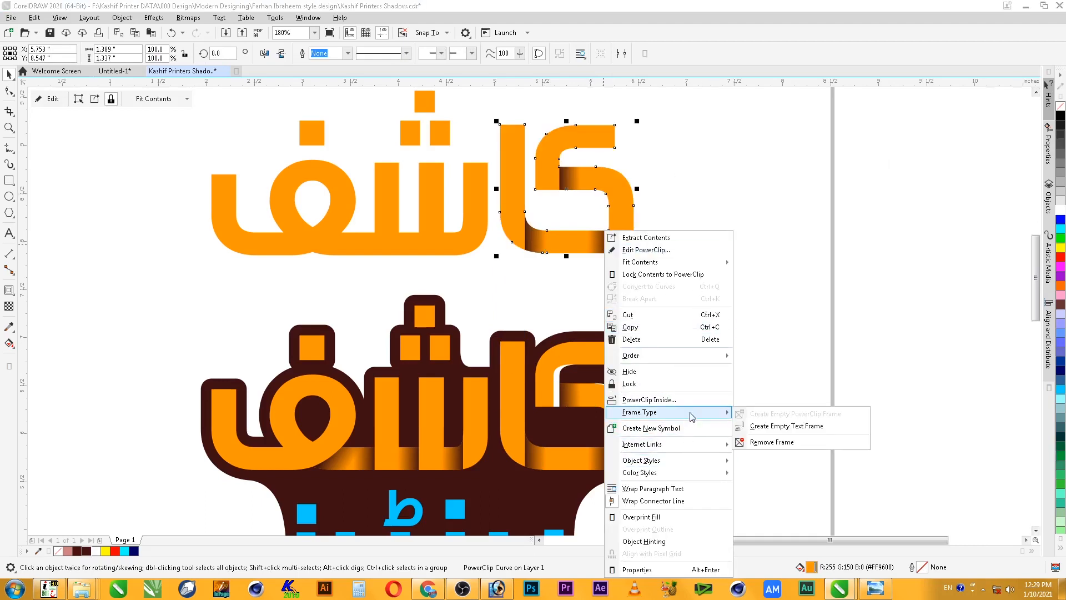
click(767, 438)
click(544, 242)
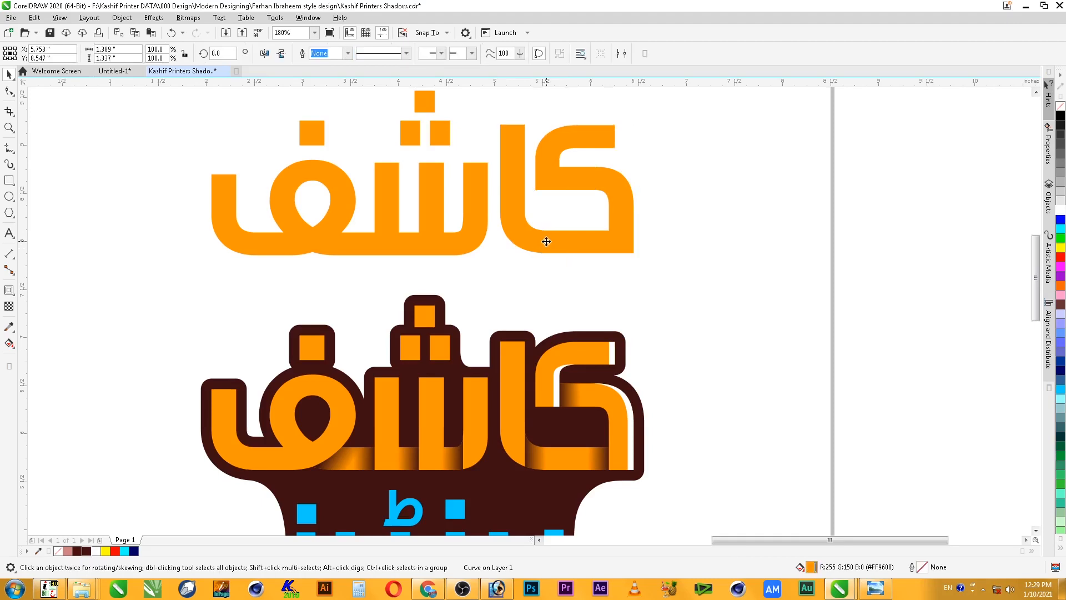
Duplicate the plain kaf-alif about 0.07 inches to the right, trim the original with the duplicate, and delete the duplicate
drag(553, 245, 553, 246)
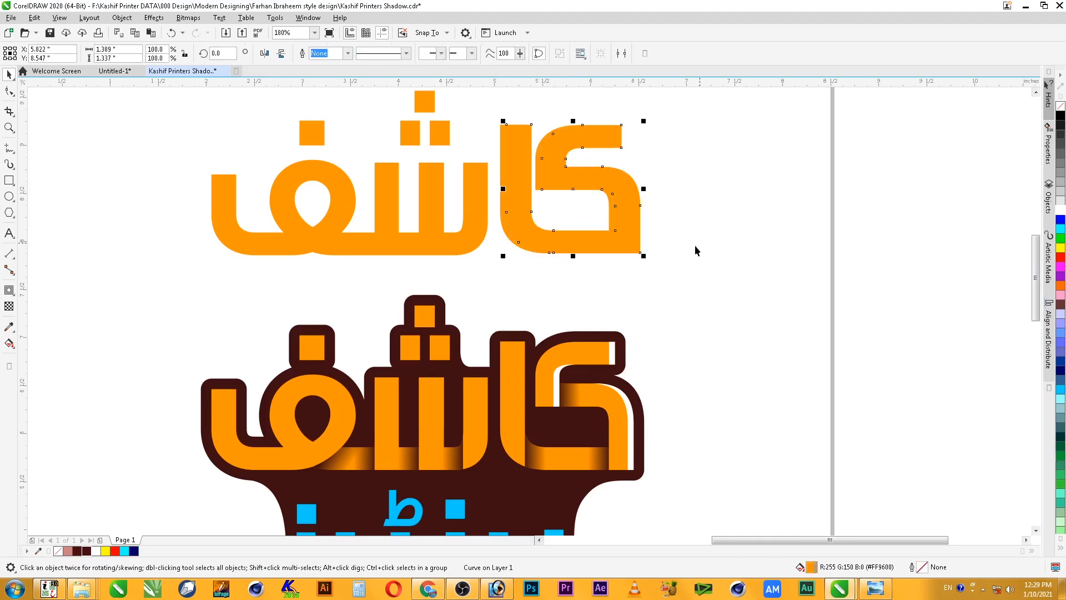
shift+click(500, 152)
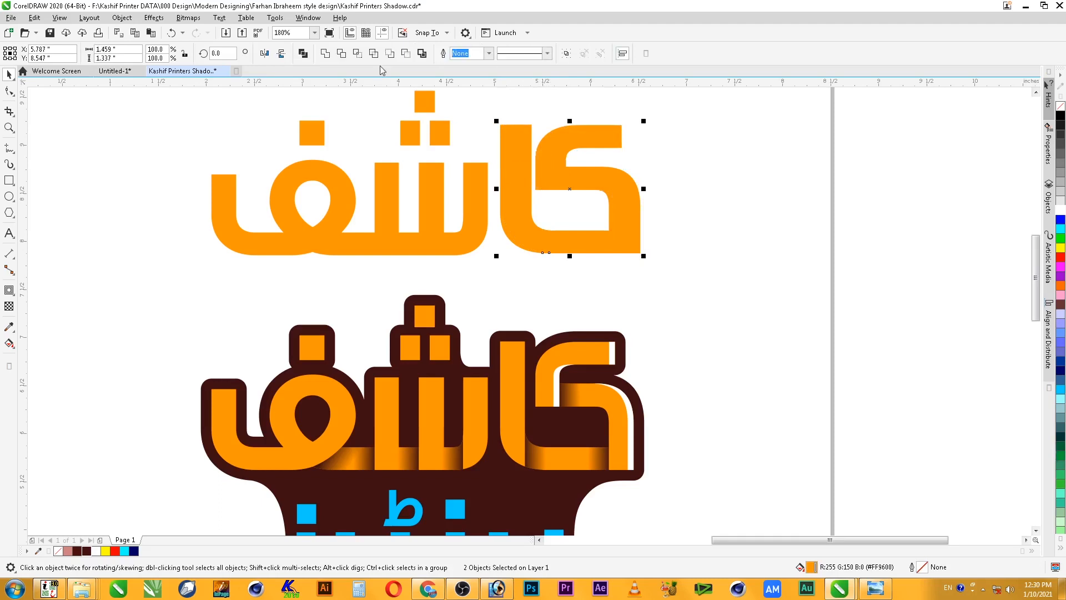
click(340, 54)
drag(627, 184, 821, 189)
key(Delete)
Move the trimmed kaf-alif slivers straight down onto the left edges of the matching letters in the logo
key(F2)
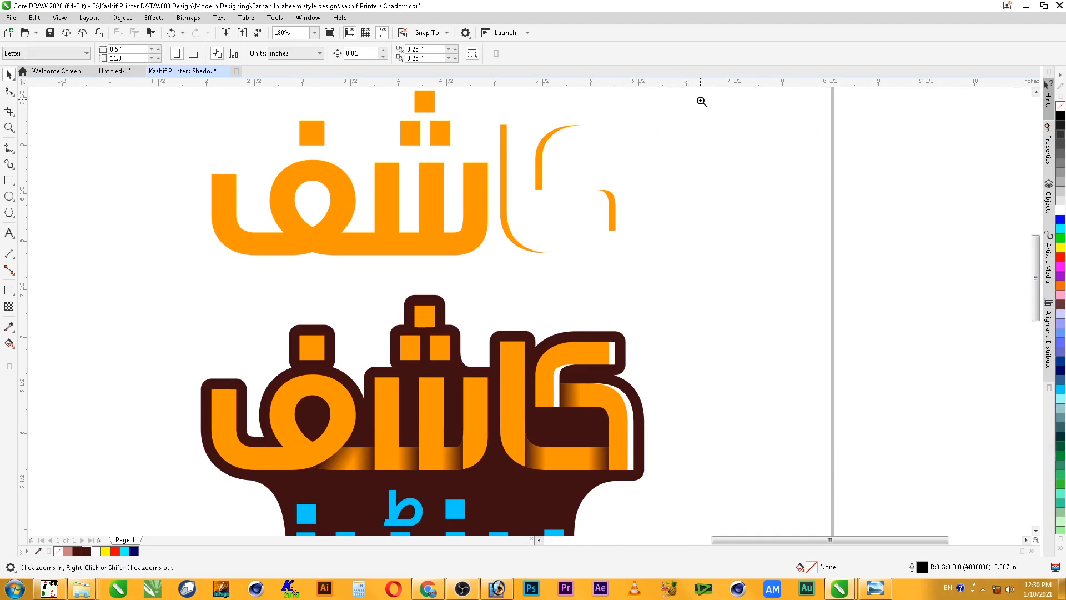
drag(701, 99, 433, 490)
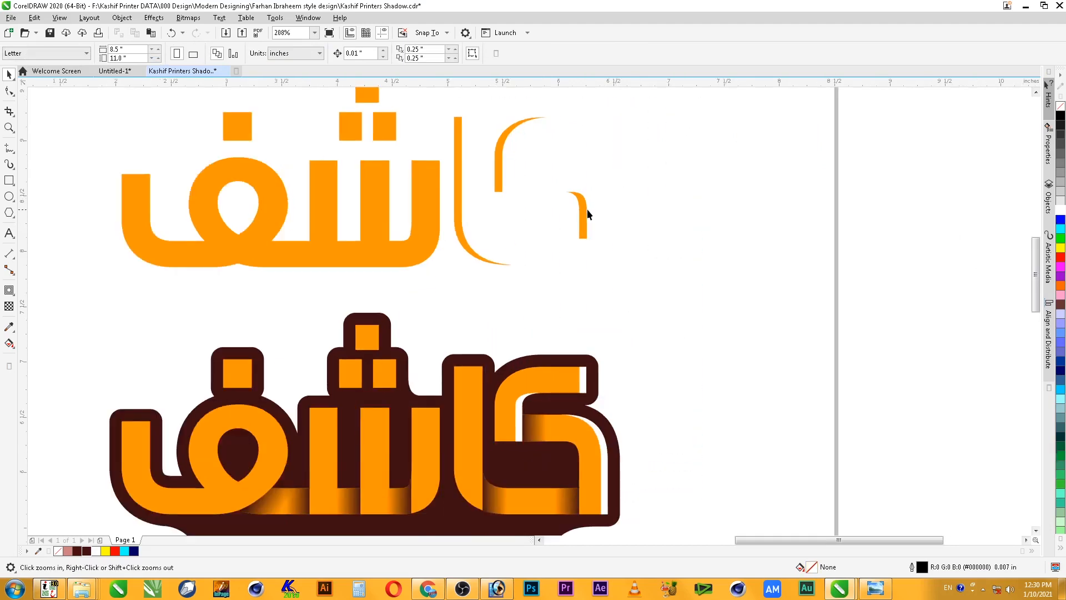
click(587, 211)
scroll(671, 268, down, 1)
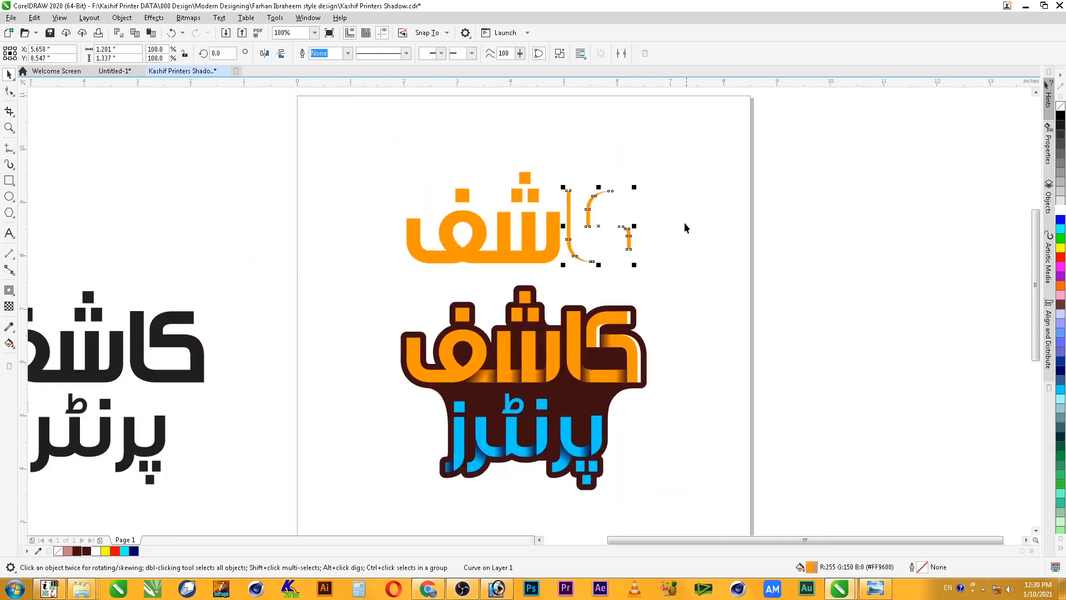
key(F2)
drag(705, 141, 482, 435)
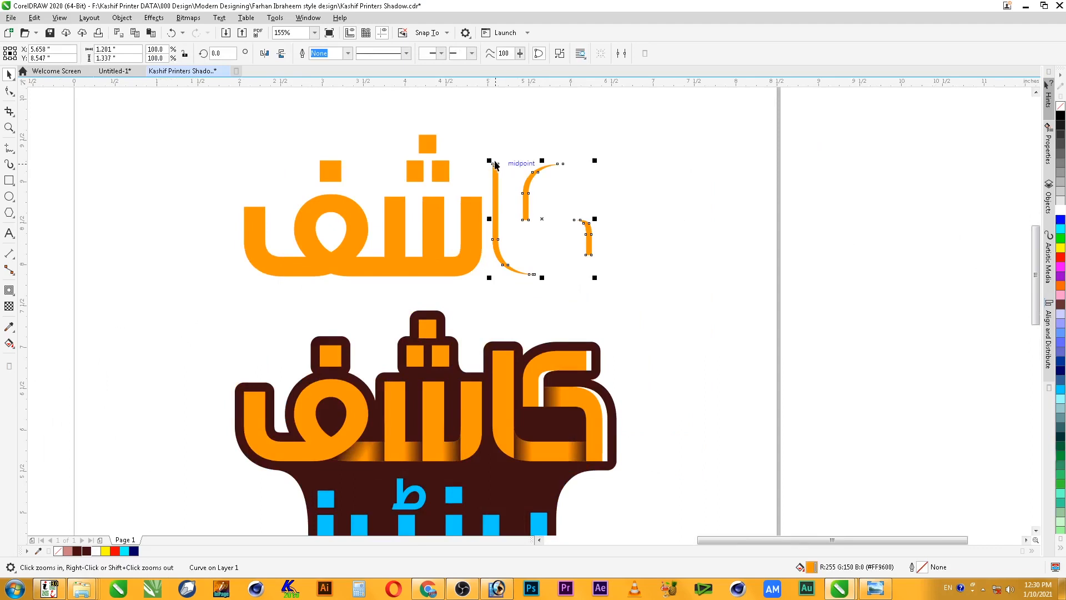
key(F2)
drag(482, 143, 558, 405)
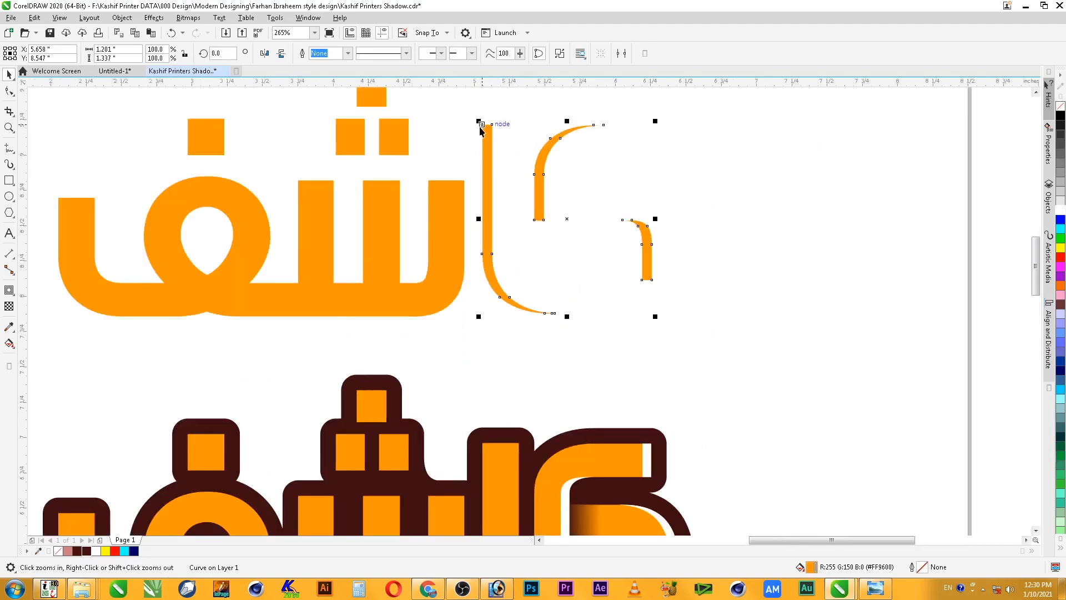
drag(481, 123, 487, 446)
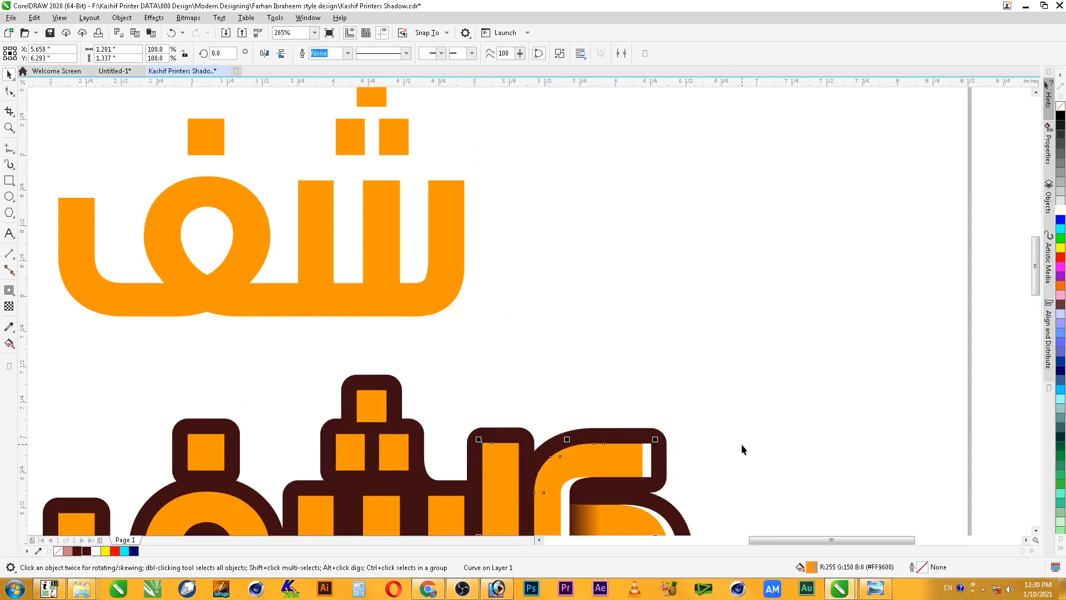
Darken the orange slivers on the kaf-alif by repeatedly mixing dark brown into their fill
scroll(741, 444, down, 2)
key(F2)
drag(746, 415, 626, 518)
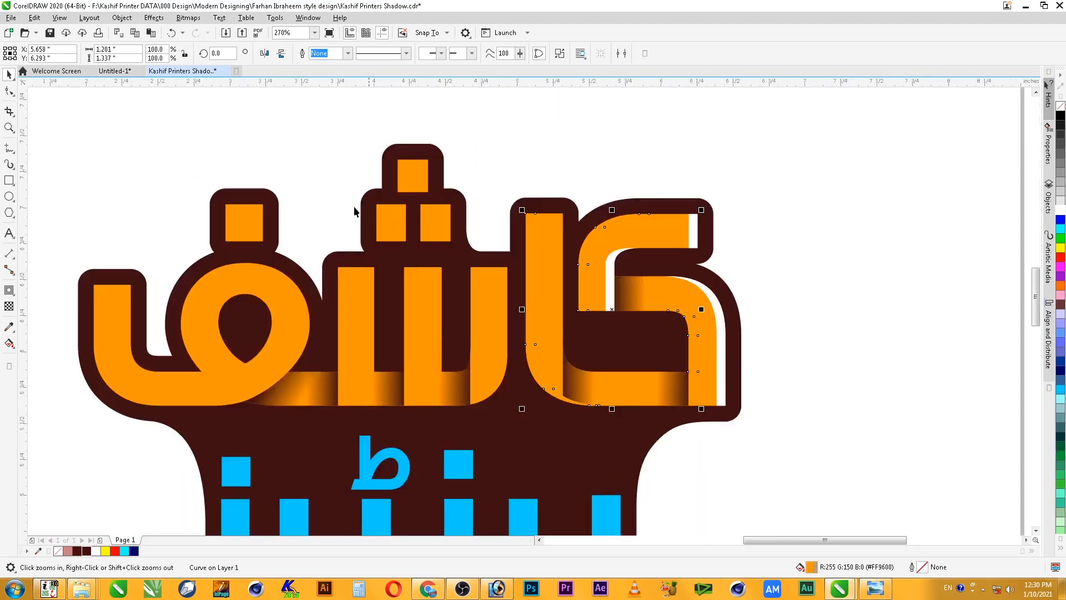
ctrl+click(87, 552)
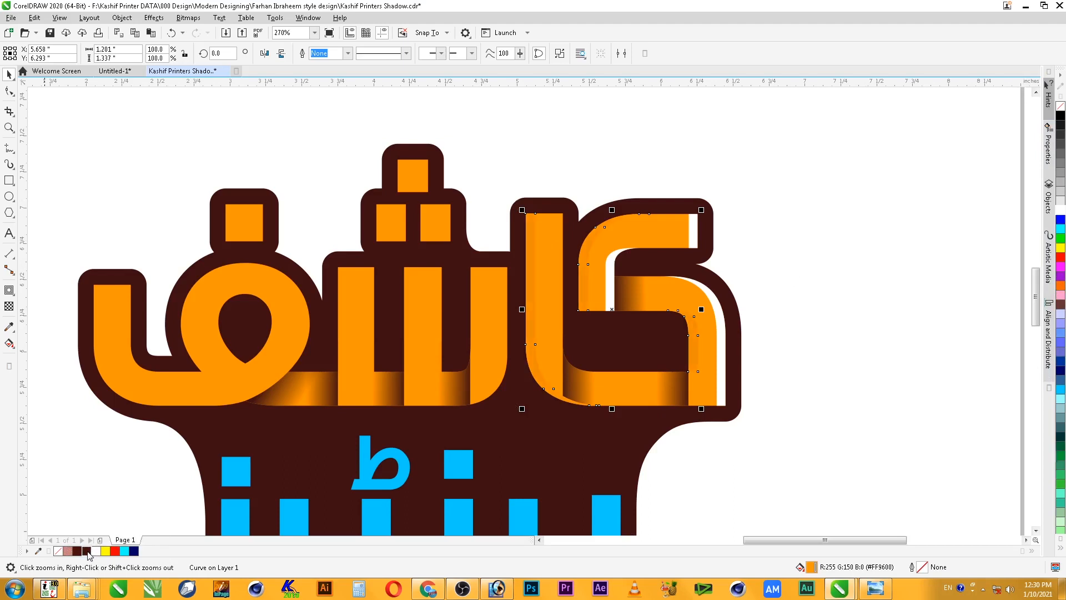
ctrl+click(86, 551)
ctrl+click(87, 552)
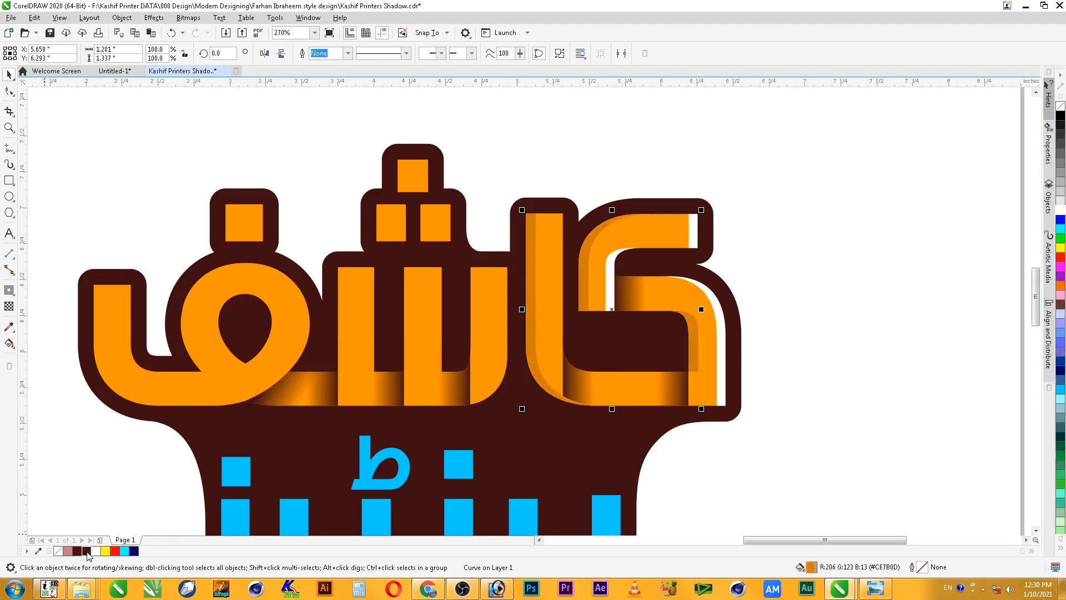
ctrl+click(87, 551)
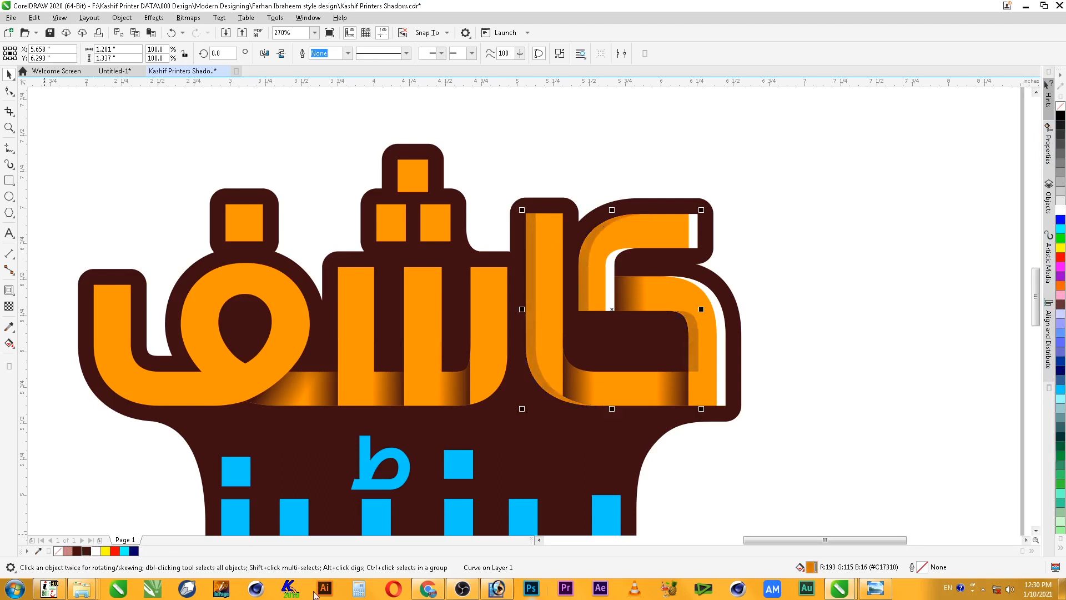
Check the shading against the whole logo and tint the kaf-alif slivers with one more measure of dark brown
click(805, 396)
key(F2)
drag(793, 160, 371, 431)
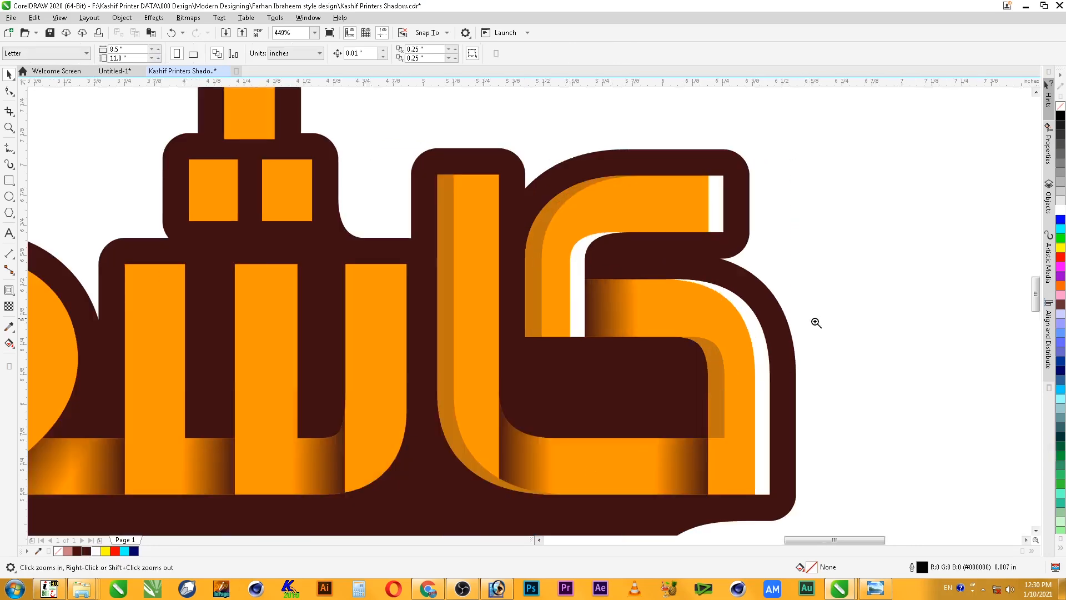
drag(837, 315, 259, 542)
scroll(757, 362, down, 2)
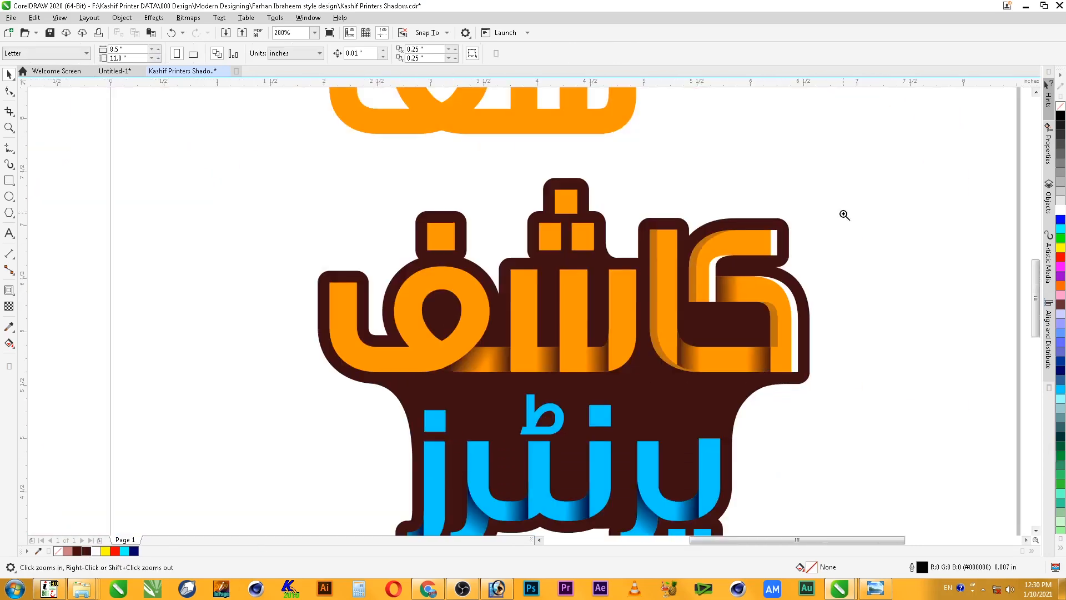
drag(843, 214, 357, 436)
click(636, 243)
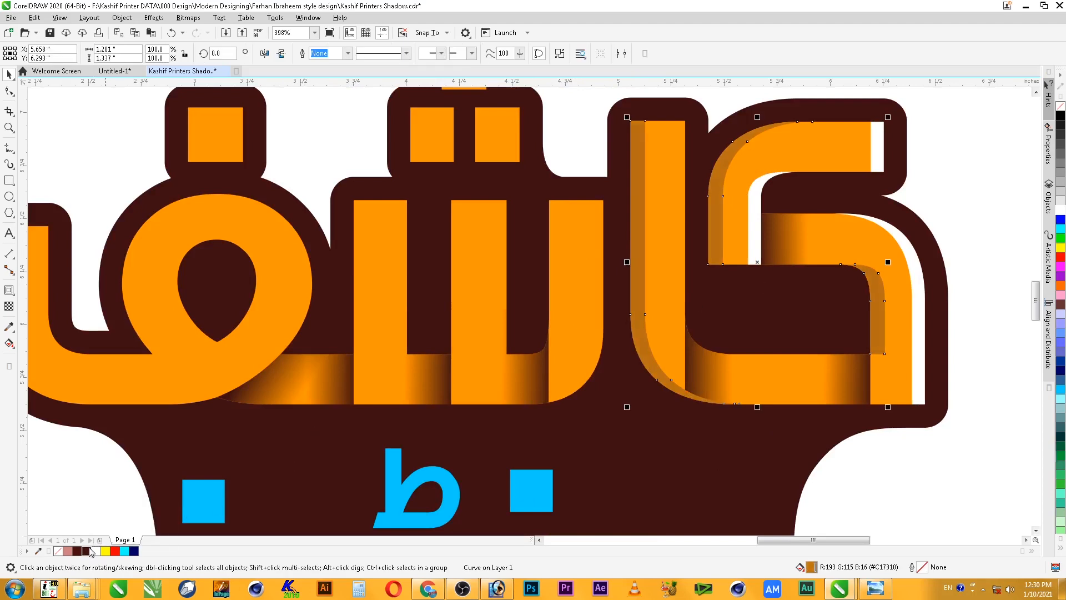
ctrl+click(90, 549)
PowerClip the brown slivers inside the orange kaf-alif shape
key(alt+j)
key(w)
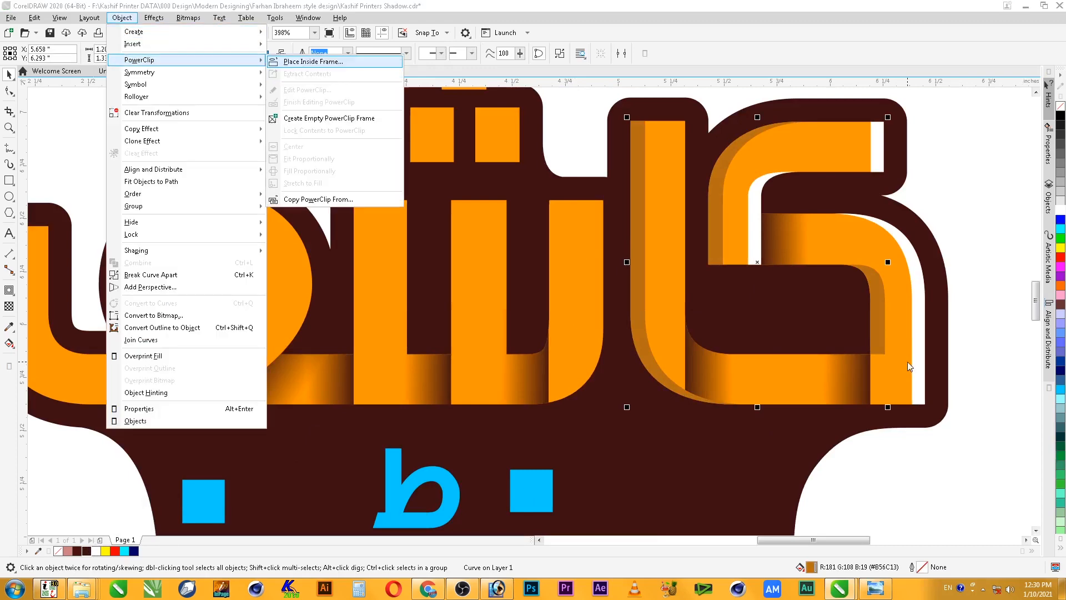
key(p)
click(825, 378)
click(983, 346)
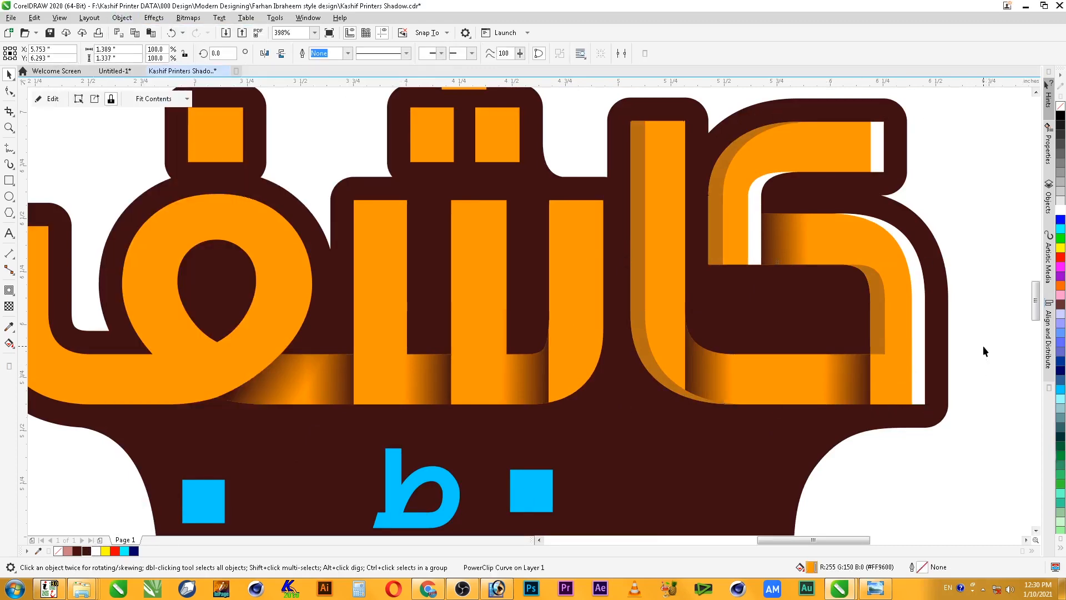
Inside the kaf-alif PowerClip, bring the gradient shadow beside the alif in front of the brown sliver and finish editing
scroll(983, 345, down, 2)
key(F2)
drag(984, 202, 684, 454)
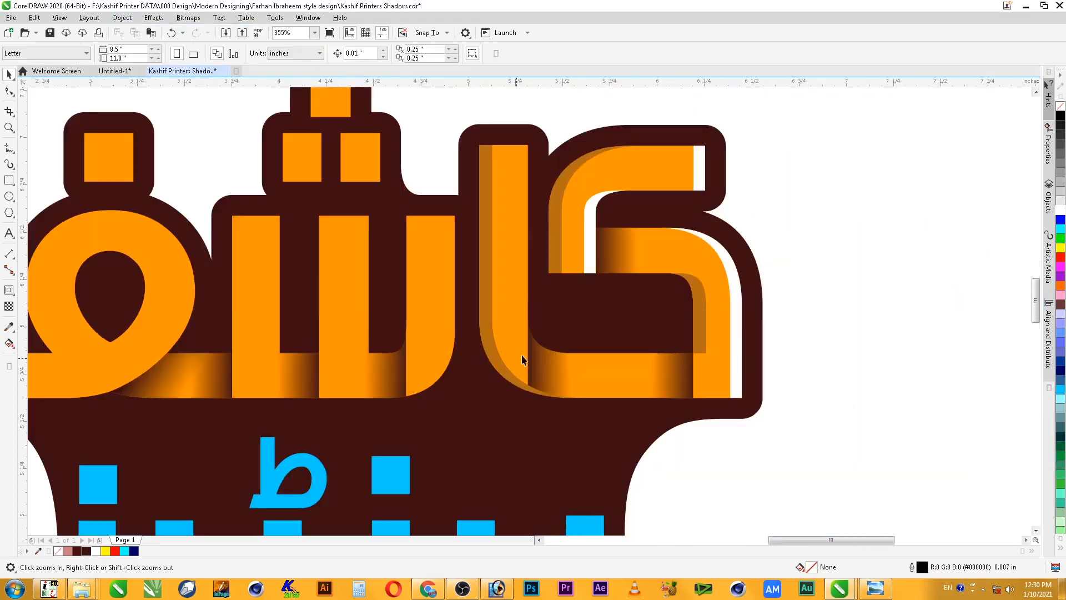
click(556, 384)
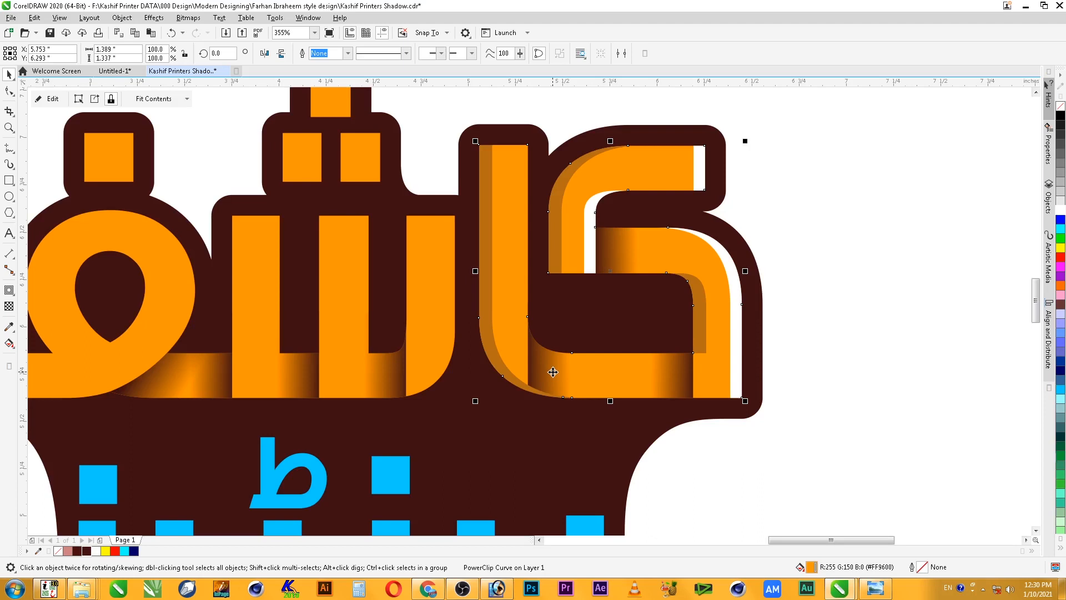
ctrl+click(553, 372)
click(560, 363)
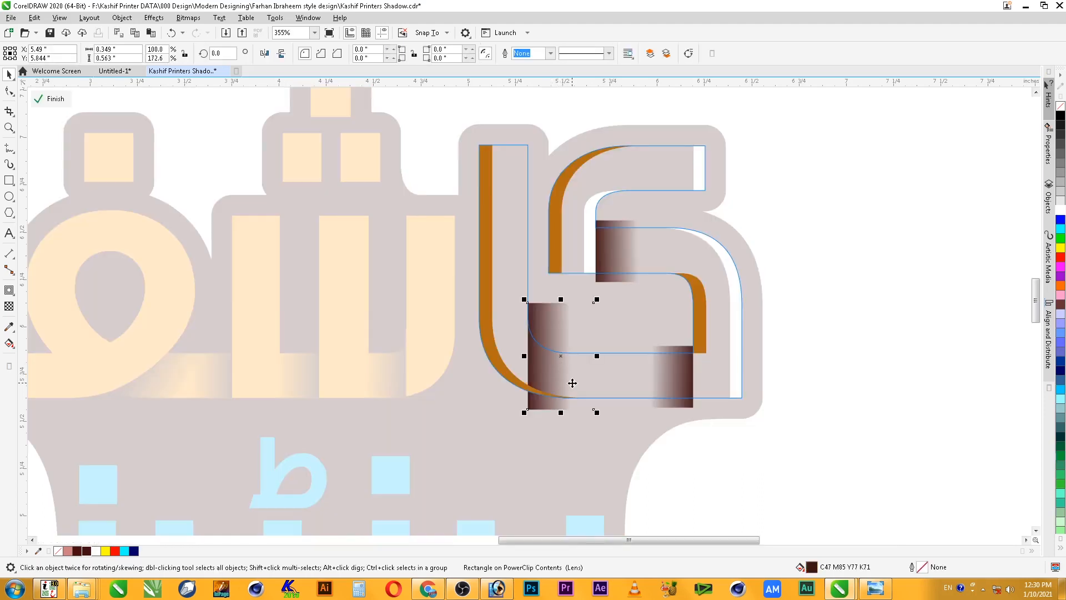
ctrl+click(769, 384)
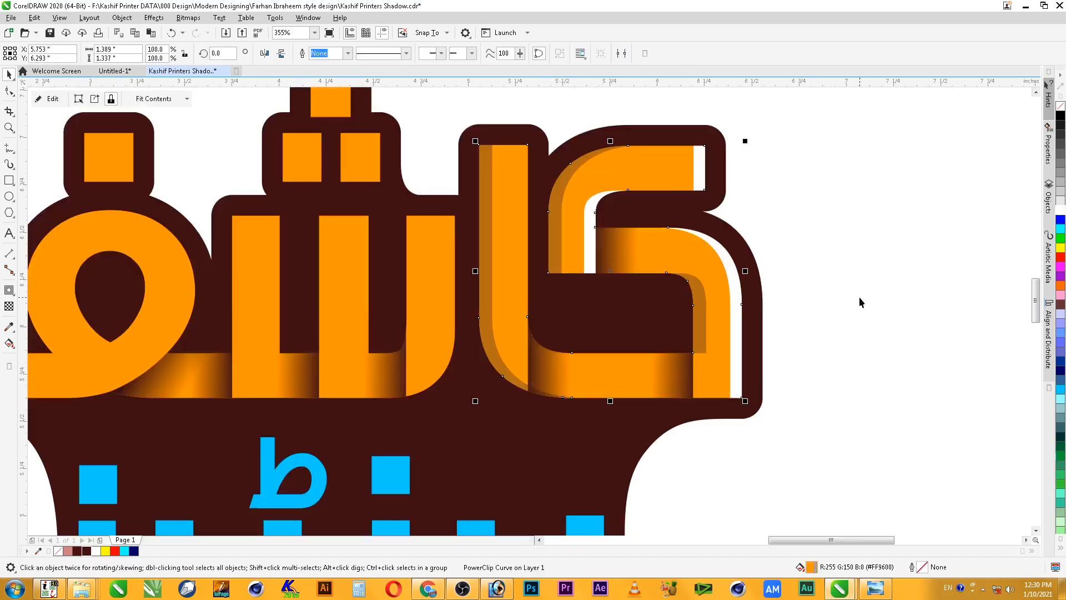
click(861, 233)
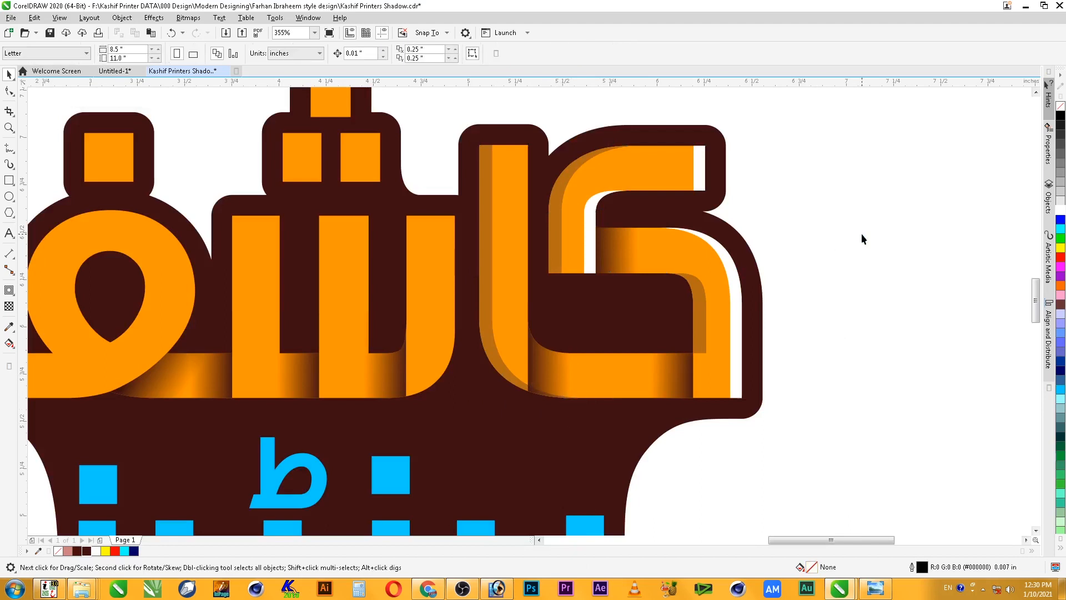
Open the kaf-alif PowerClip contents for editing to reach the brown sliver on the kaf's lower inner stroke
scroll(862, 233, down, 2)
key(F2)
drag(844, 161, 559, 376)
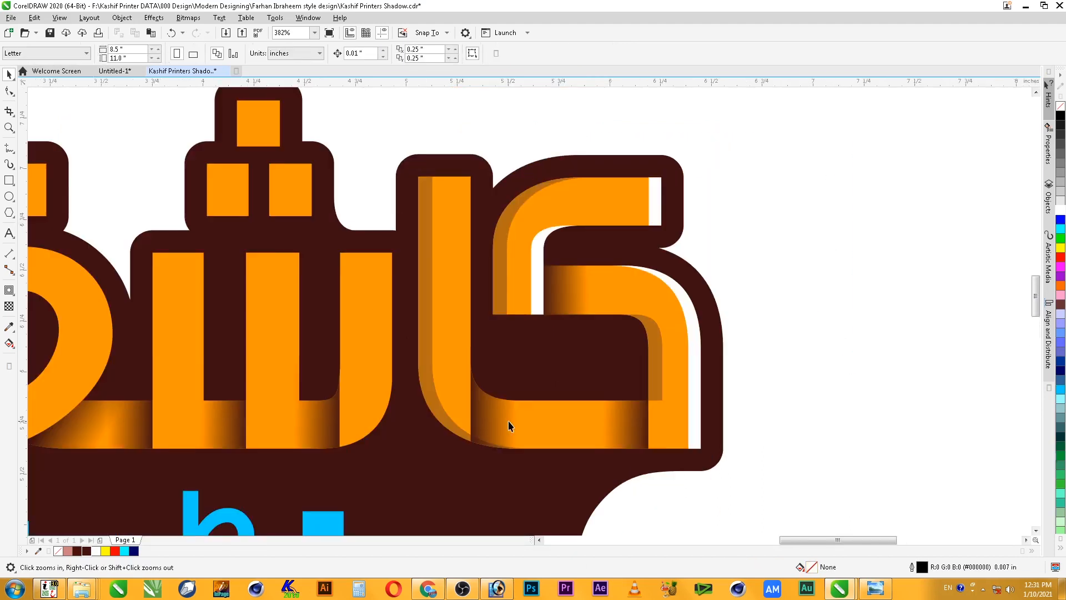
key(F2)
drag(797, 273, 583, 528)
click(525, 248)
ctrl+click(531, 284)
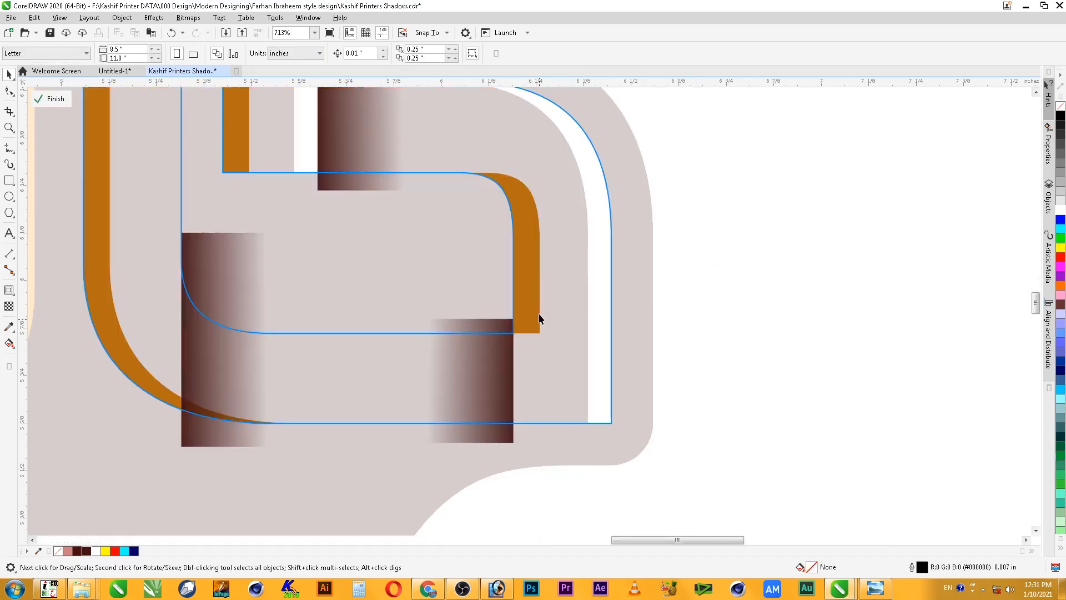
Extend the brown sliver's lower end straight down about 0.24 inches to the kaf's baseline and finish editing the PowerClip
click(531, 321)
key(F2)
drag(644, 263, 450, 456)
key(F10)
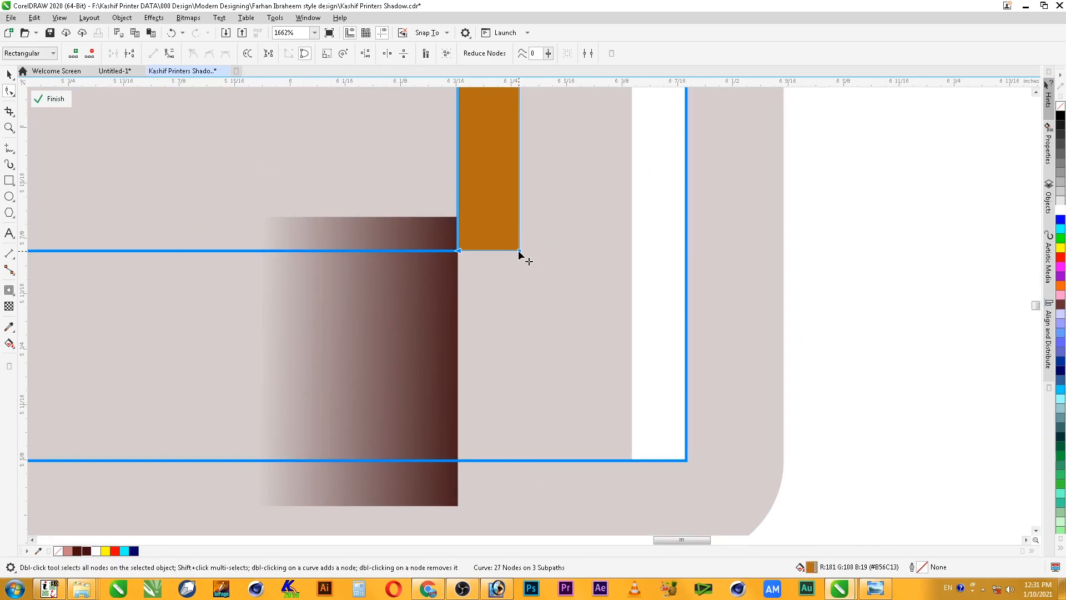
drag(520, 253, 509, 461)
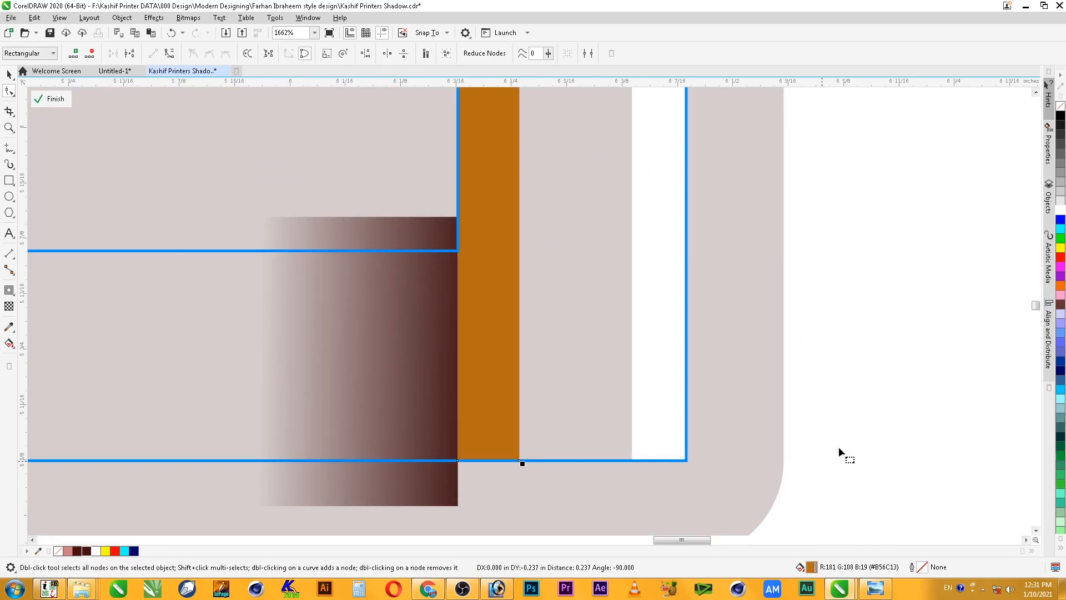
key(space)
ctrl+click(909, 345)
Examine the kaf's edge shading up close and against the whole orange word
scroll(907, 354, down, 2)
click(911, 302)
scroll(911, 301, down, 1)
key(F2)
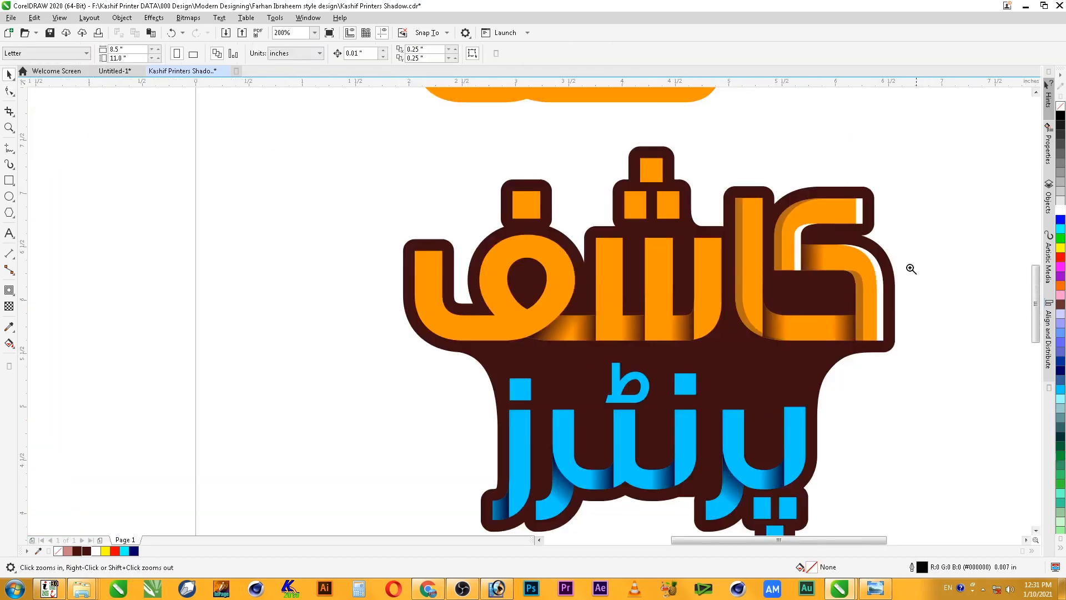
drag(925, 175, 638, 362)
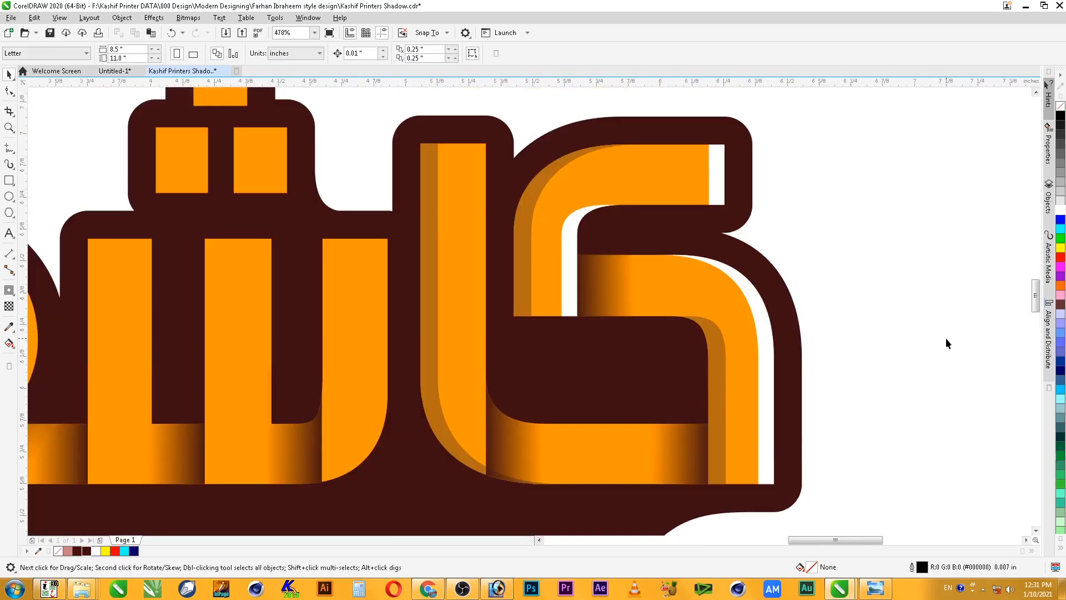
scroll(945, 338, down, 2)
key(F2)
drag(904, 198, 227, 464)
scroll(447, 385, down, 3)
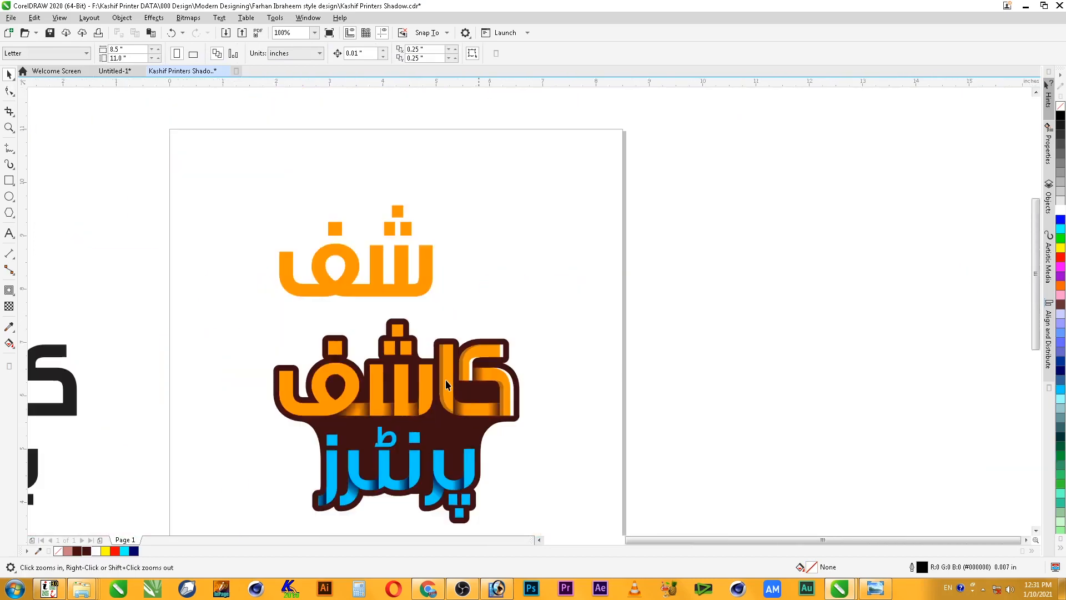
drag(560, 277, 174, 464)
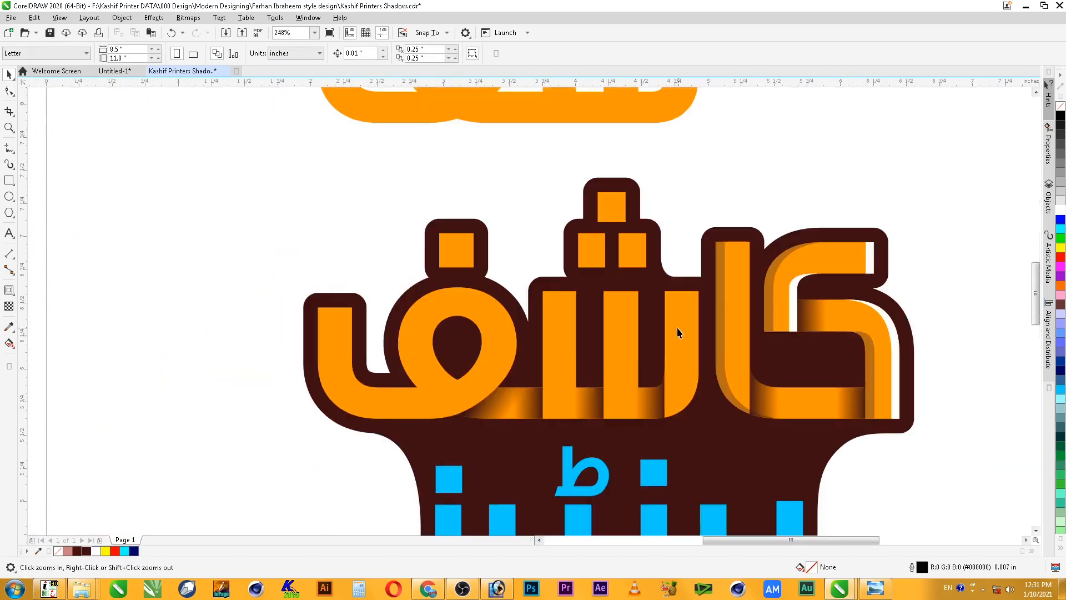
Duplicate the spare orange sheen-fa lettering above the logo, placing the copy level with it on its right
click(678, 332)
scroll(677, 333, down, 2)
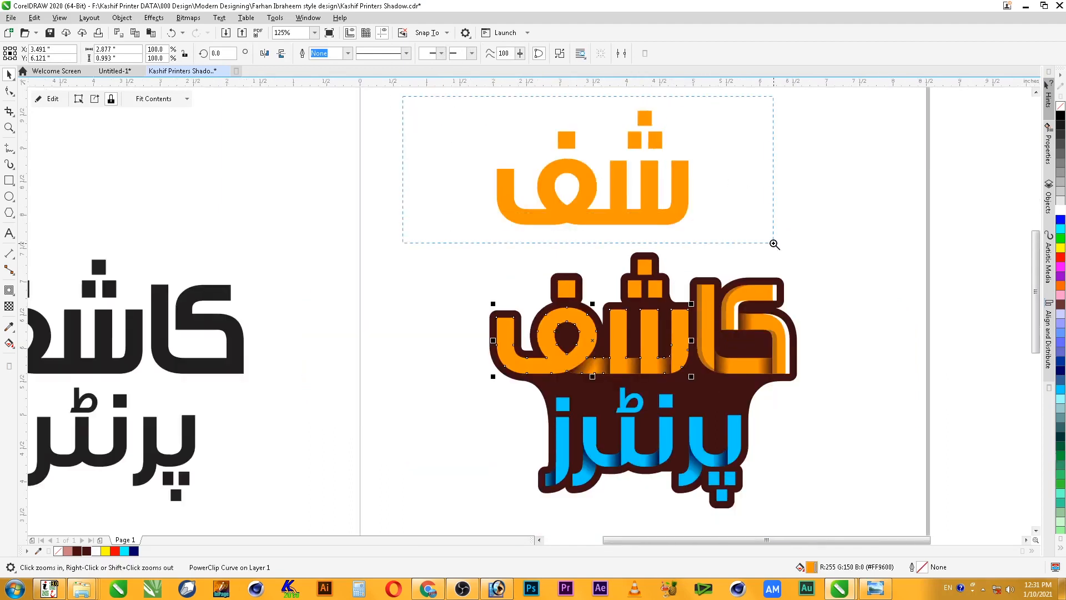
drag(444, 232, 706, 148)
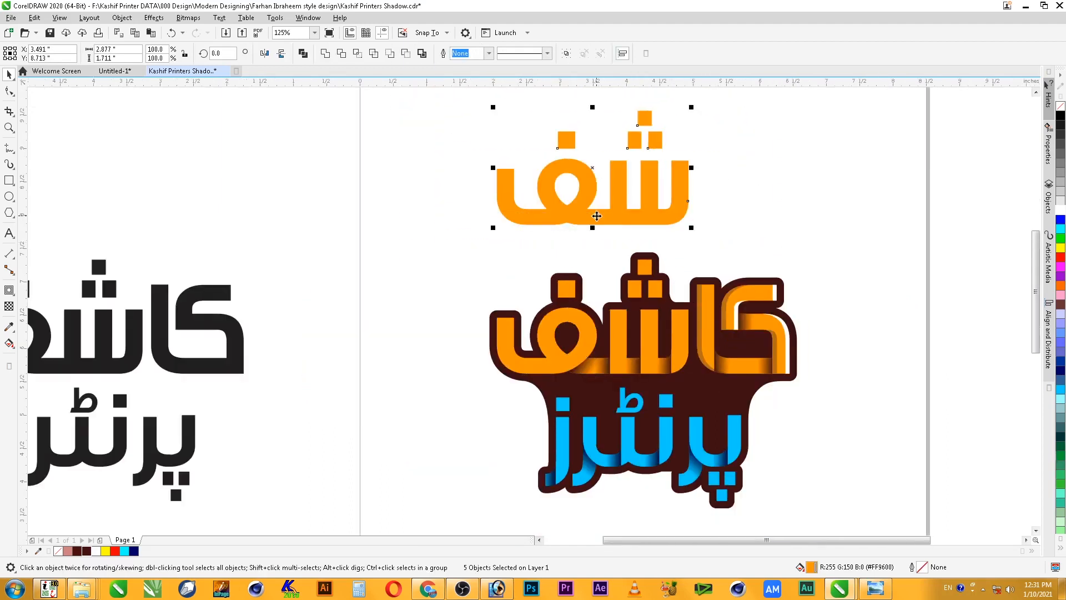
drag(600, 221, 831, 222)
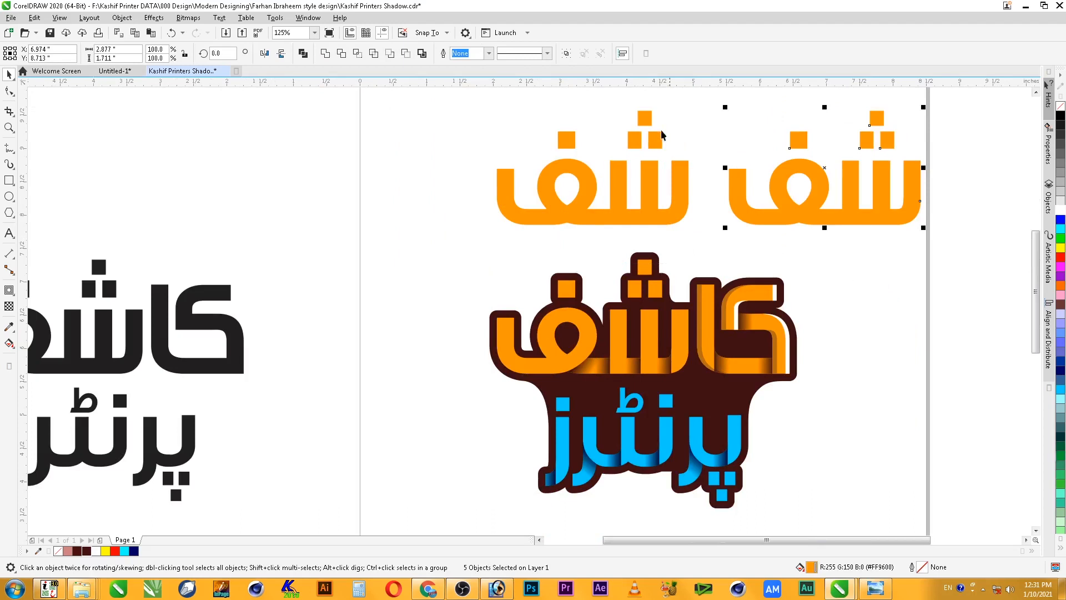
Combine the letter body and dots of each spare sheen-fa set into a single curve
drag(499, 250, 482, 251)
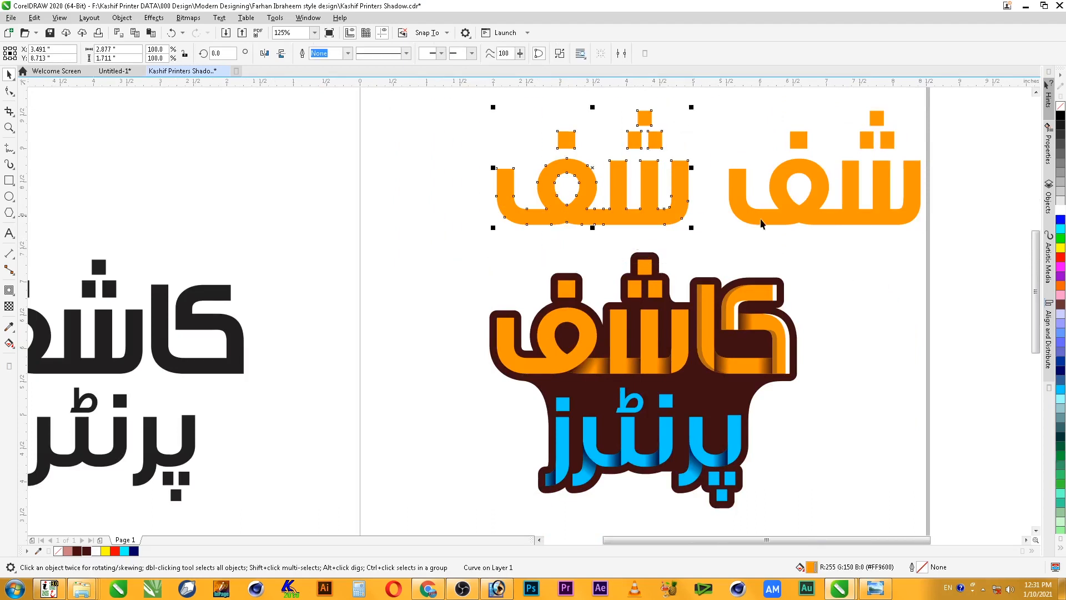
drag(714, 238, 653, 203)
scroll(972, 97, up, 1)
key(ctrl+l)
Copy the right-hand sheen-fa curve about 0.04 inches to the left and fill the copy blue
scroll(938, 143, down, 1)
key(F2)
key(space)
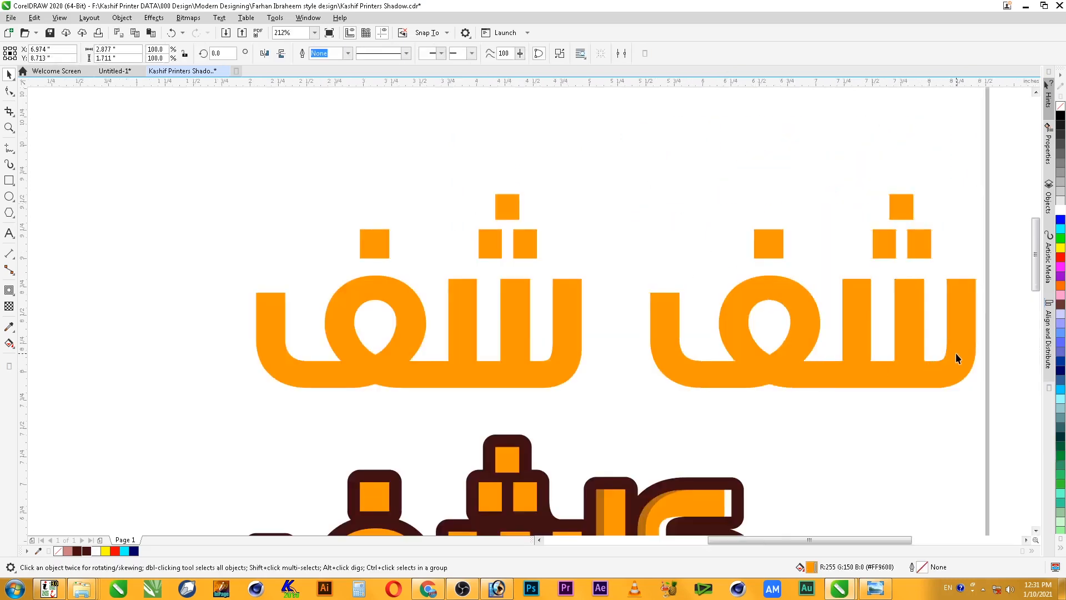
drag(956, 352, 952, 352)
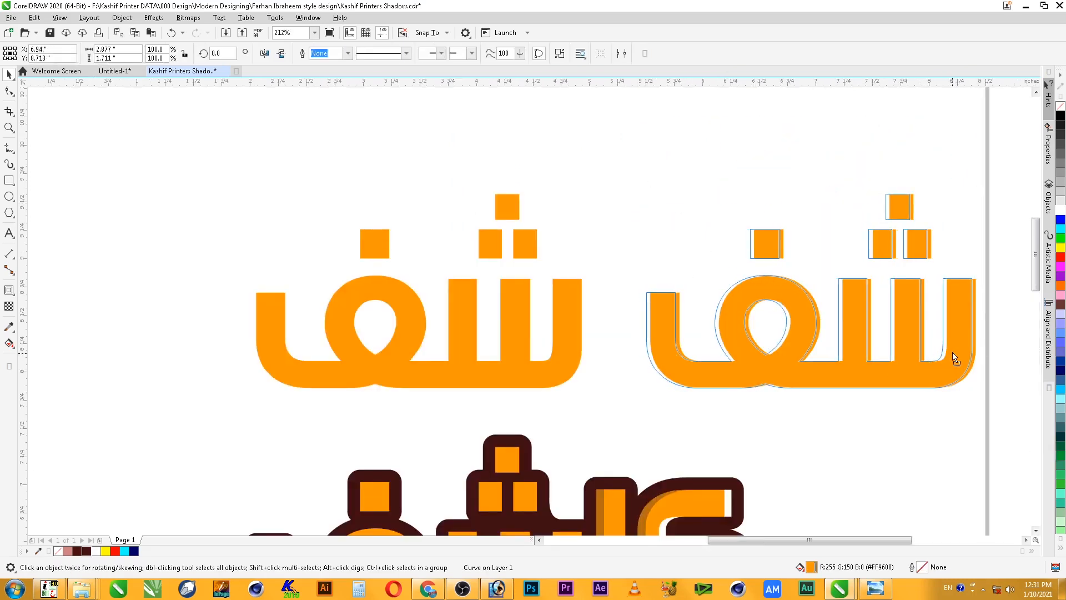
key(space)
drag(991, 266, 776, 418)
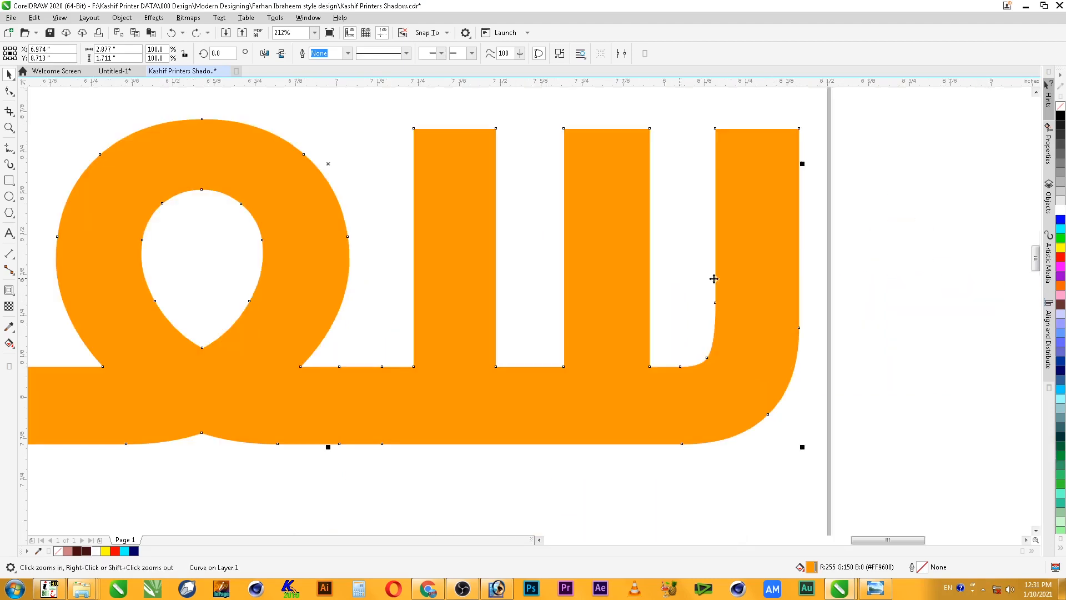
drag(753, 271, 740, 271)
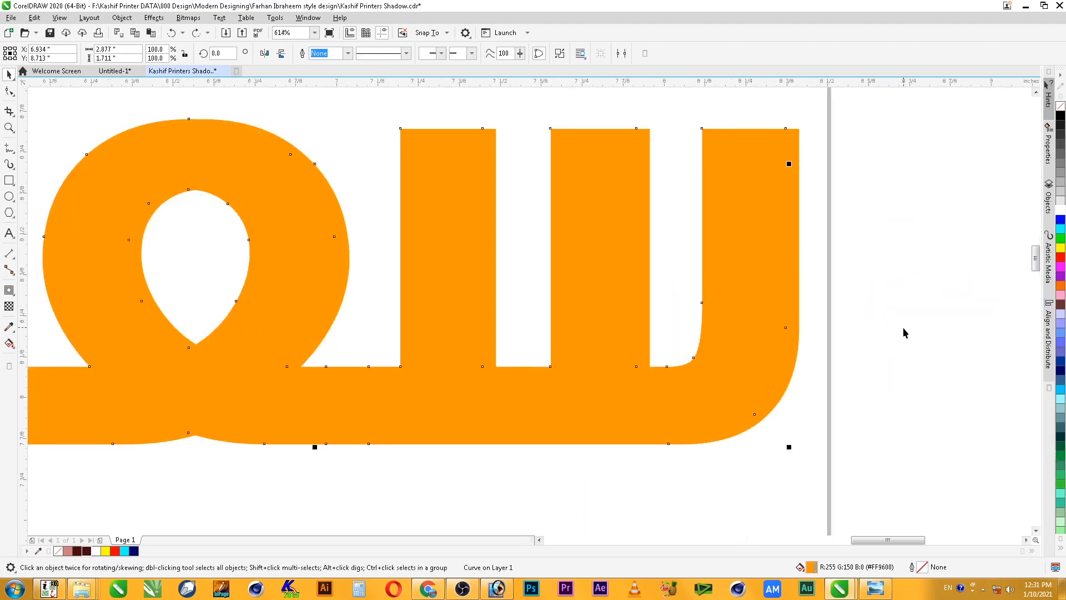
key(F3)
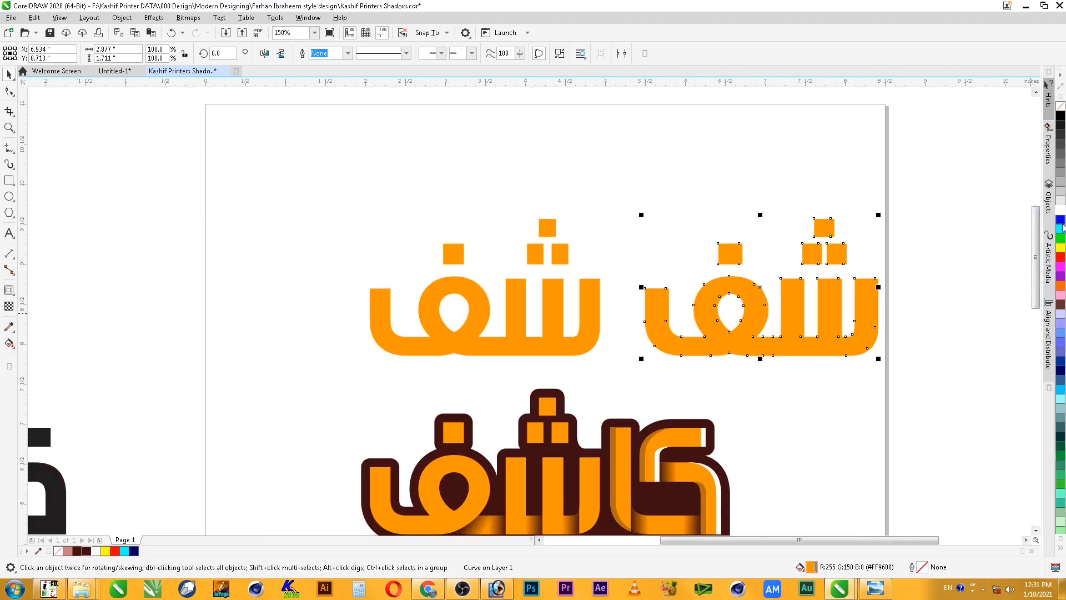
click(1060, 221)
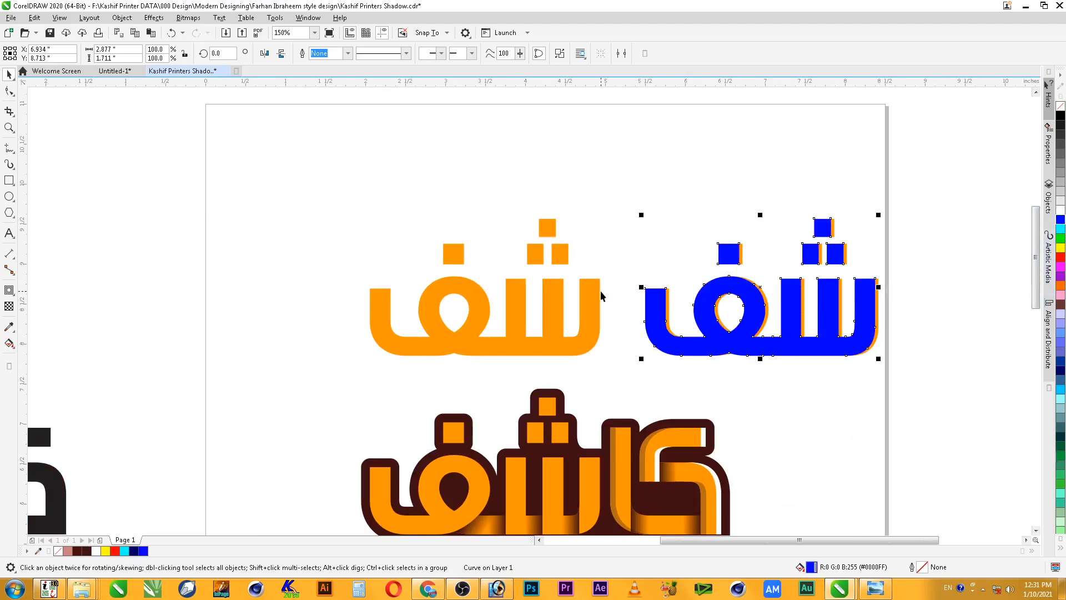
Shift the blue copy slightly further left, to X 6.91 inches, to widen the exposed orange edge
key(z)
drag(921, 260, 519, 479)
key(space)
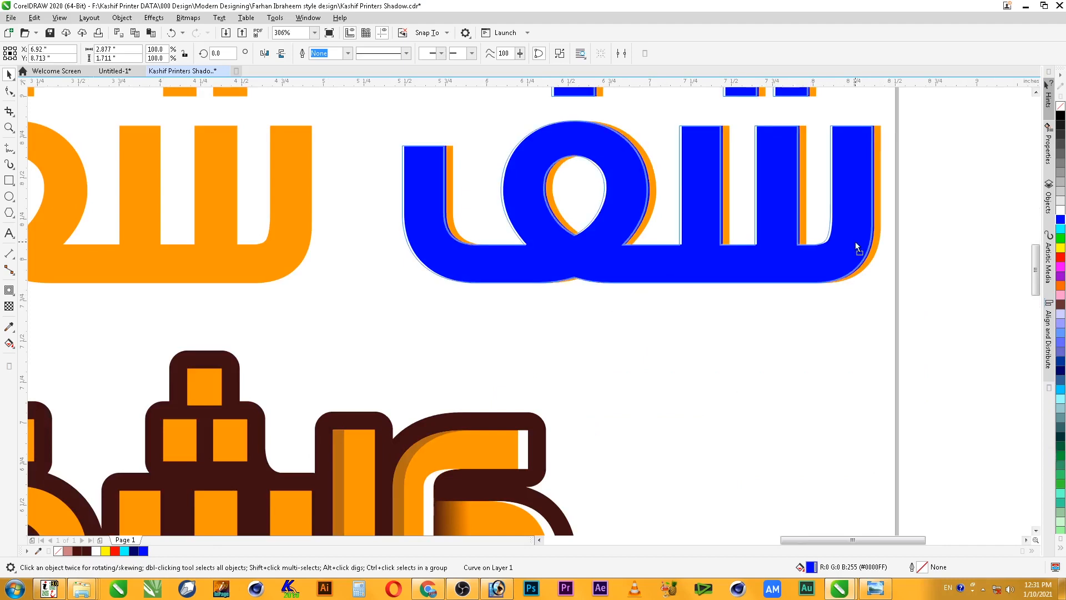
click(856, 244)
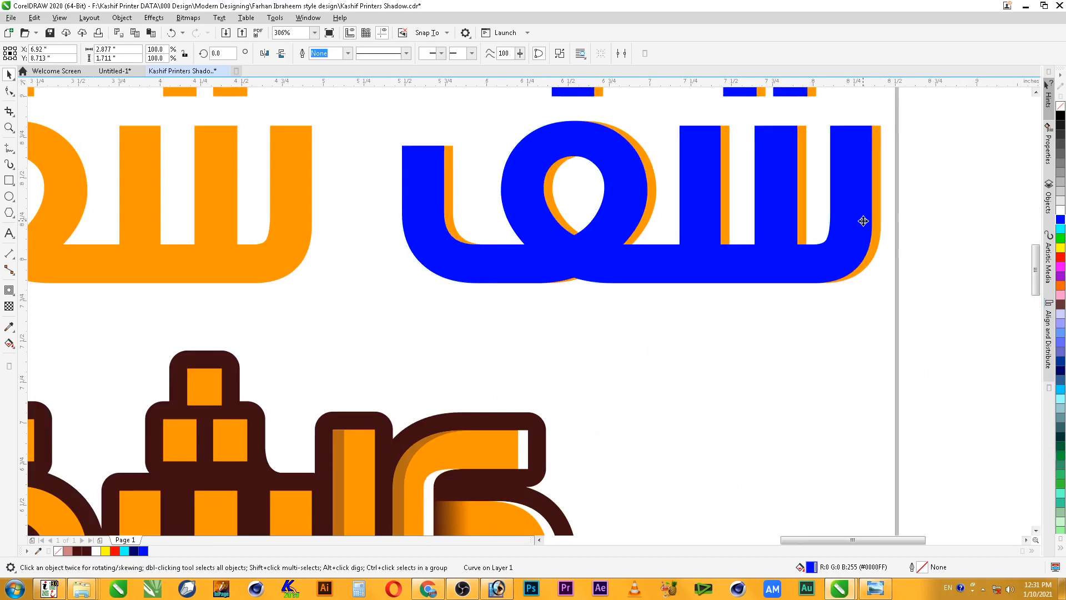
drag(862, 221, 861, 219)
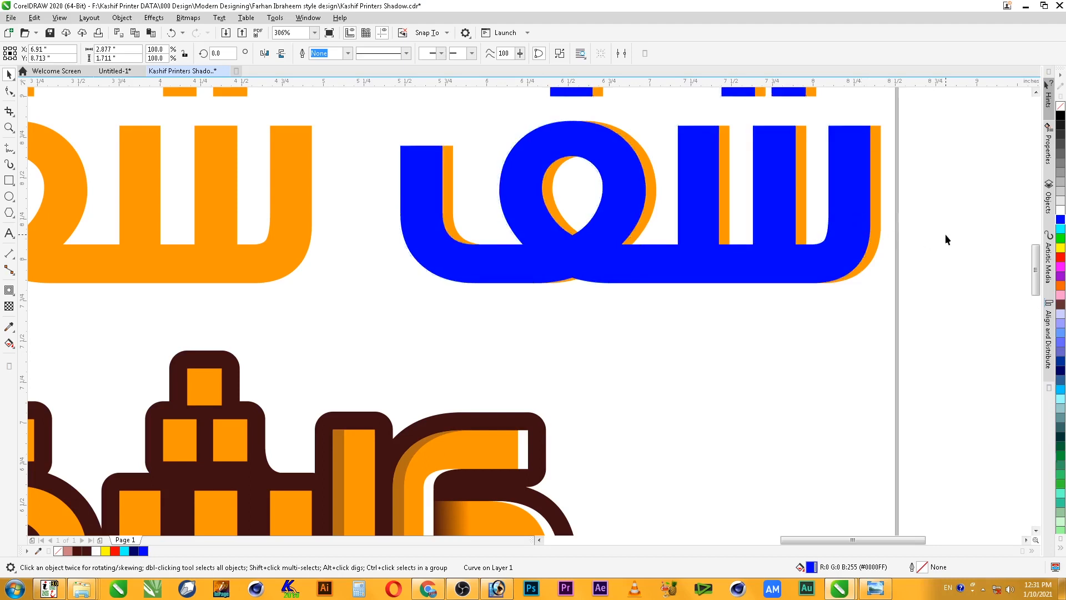
Copy the left-hand sheen-fa curve about 0.08 inches to the right and fill the copy blue
click(945, 235)
scroll(874, 335, down, 2)
key(F2)
drag(929, 226, 469, 382)
drag(605, 318, 608, 321)
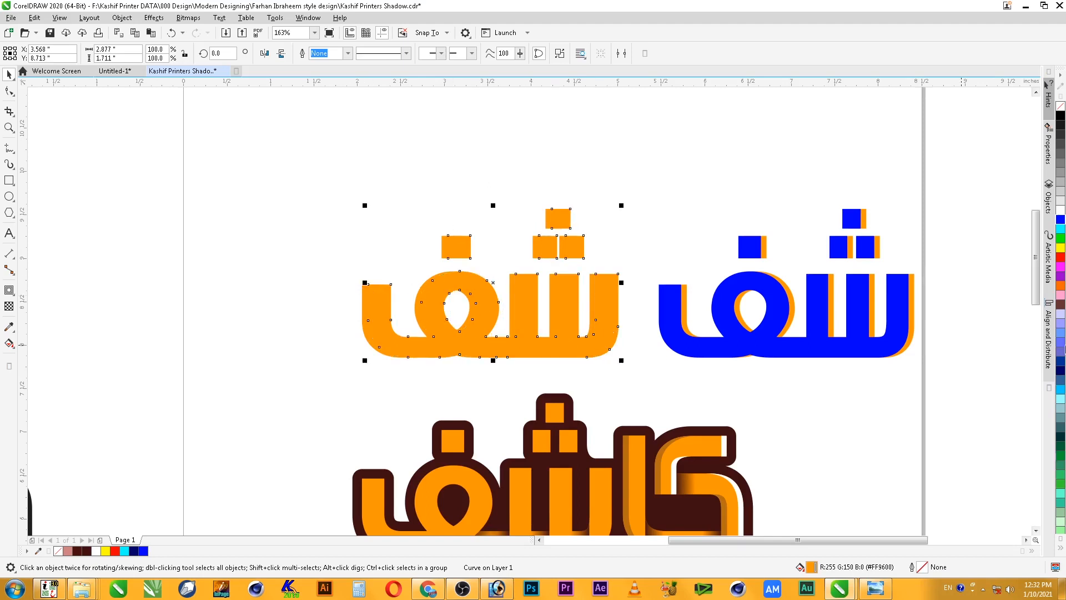
click(1060, 220)
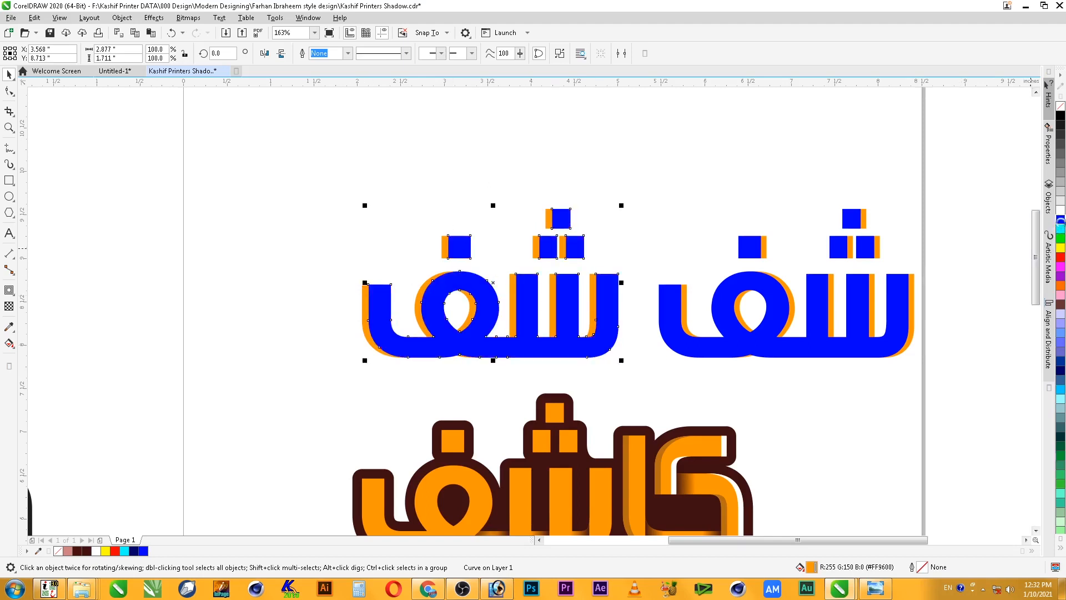
Trim both orange sheen-fa curves with the blue copies overlapping them
shift+click(361, 300)
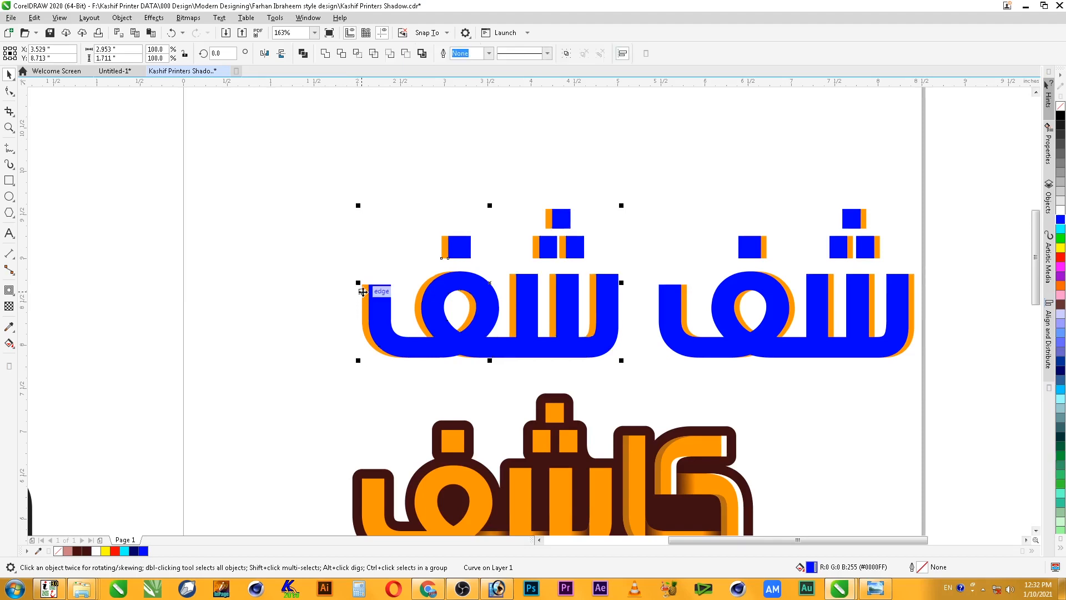
click(342, 54)
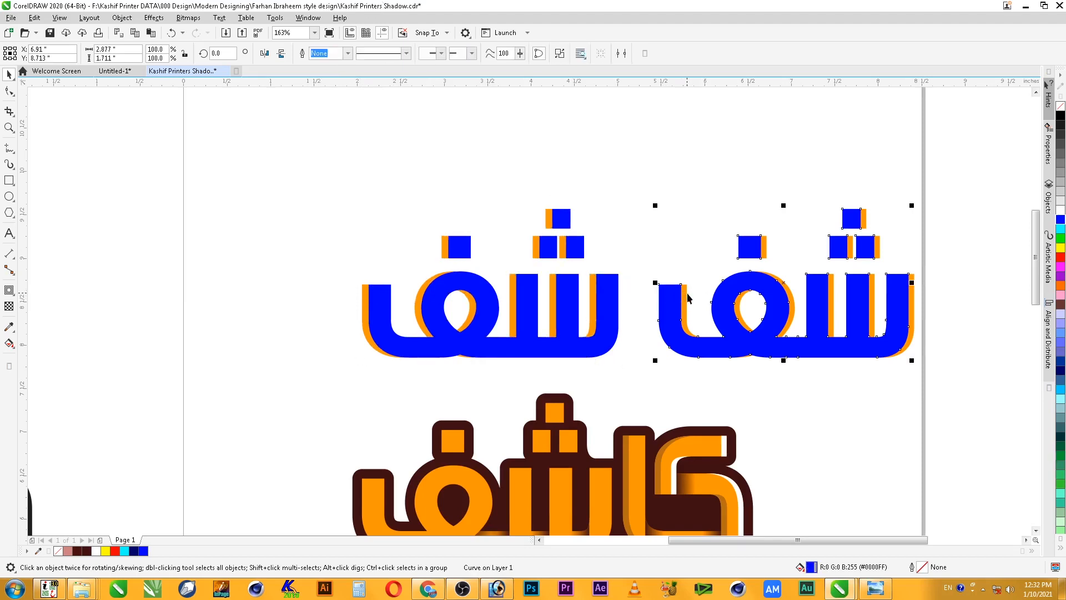
click(686, 302)
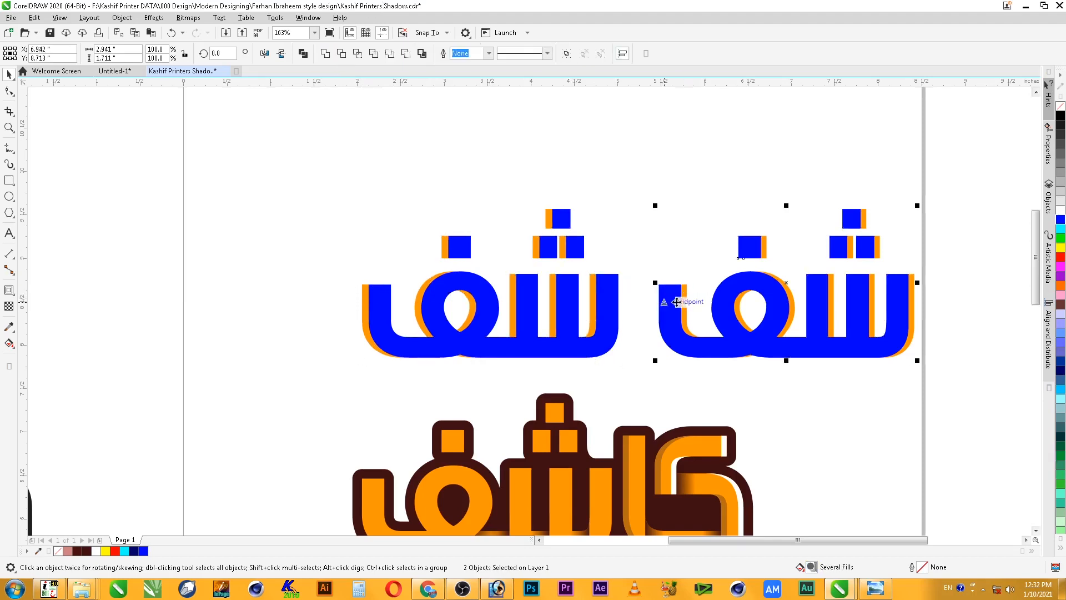
click(342, 58)
click(595, 131)
Delete both blue copies, leaving only the orange slivers
click(605, 312)
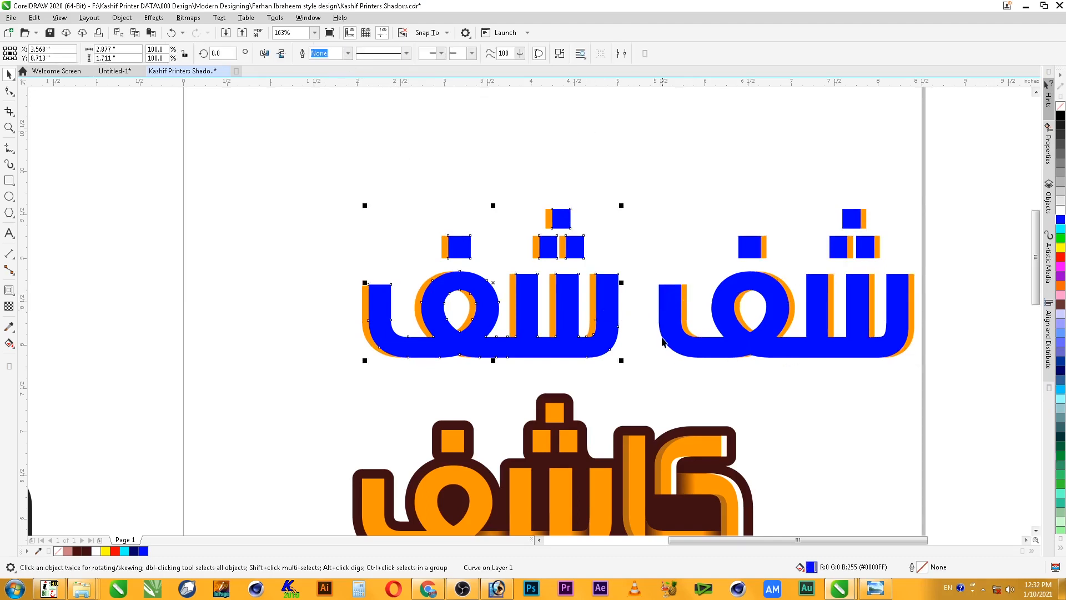
key(Delete)
click(669, 319)
key(Delete)
scroll(855, 311, down, 3)
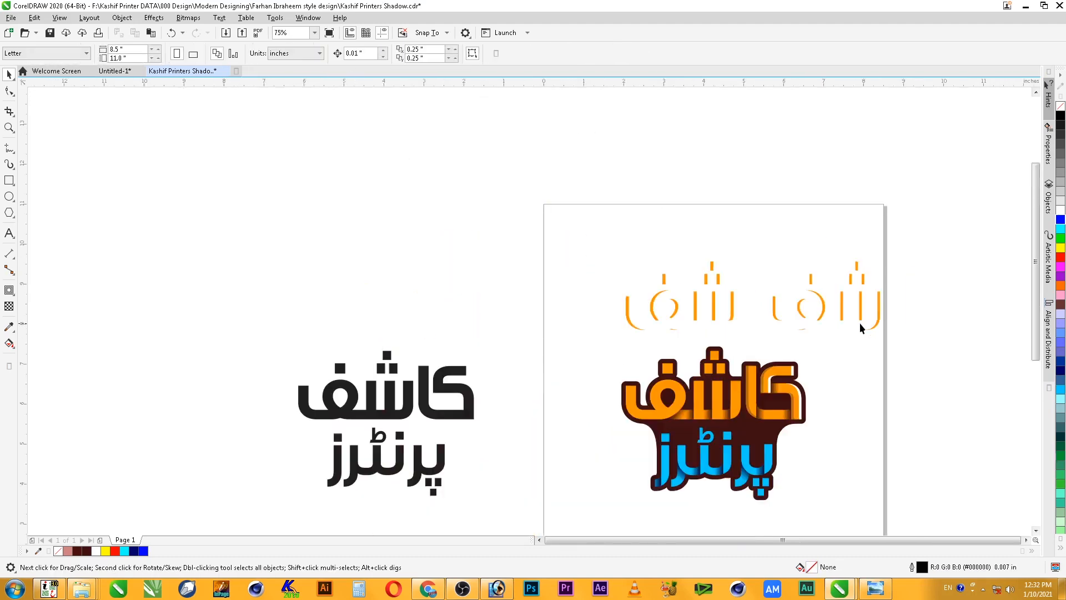
Snap the right-hand sliver set onto the matching edges of the logo's sheen-fa lettering and fill it white
scroll(887, 297, down, 2)
key(F2)
drag(905, 258, 611, 421)
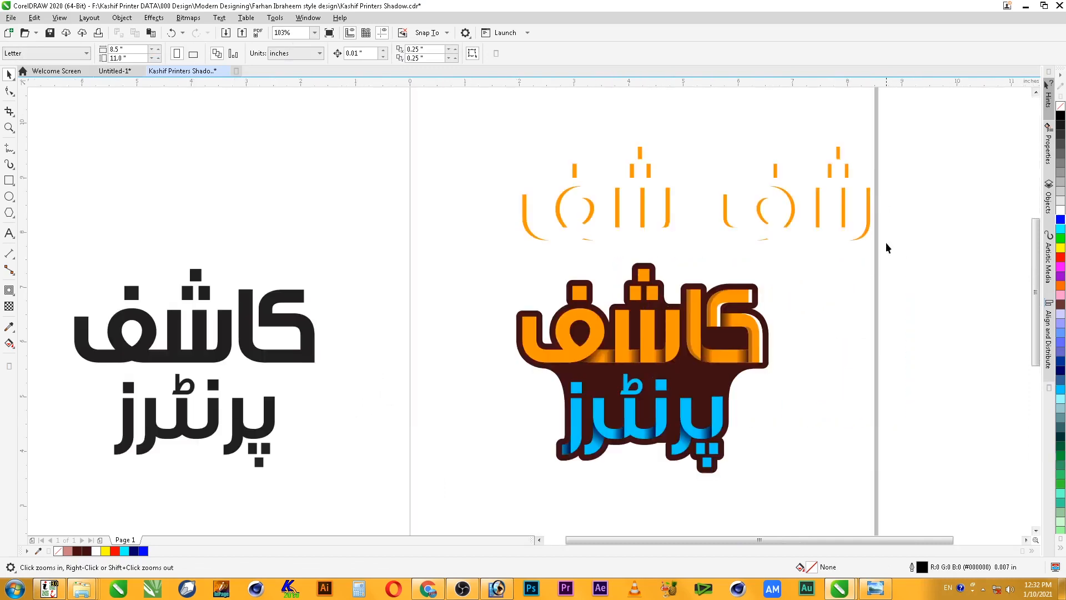
scroll(855, 233, up, 2)
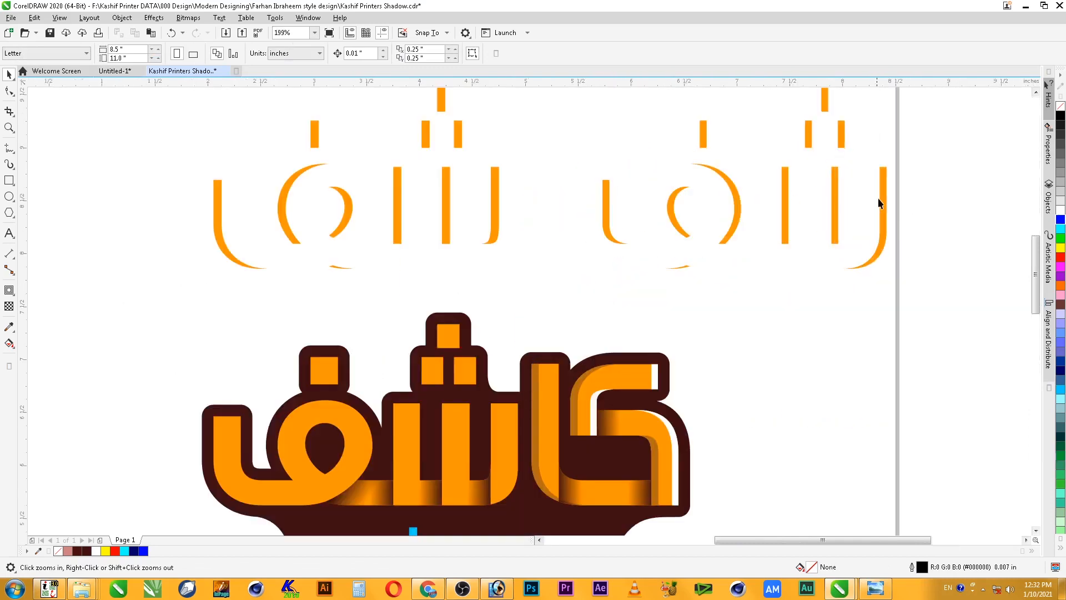
click(886, 169)
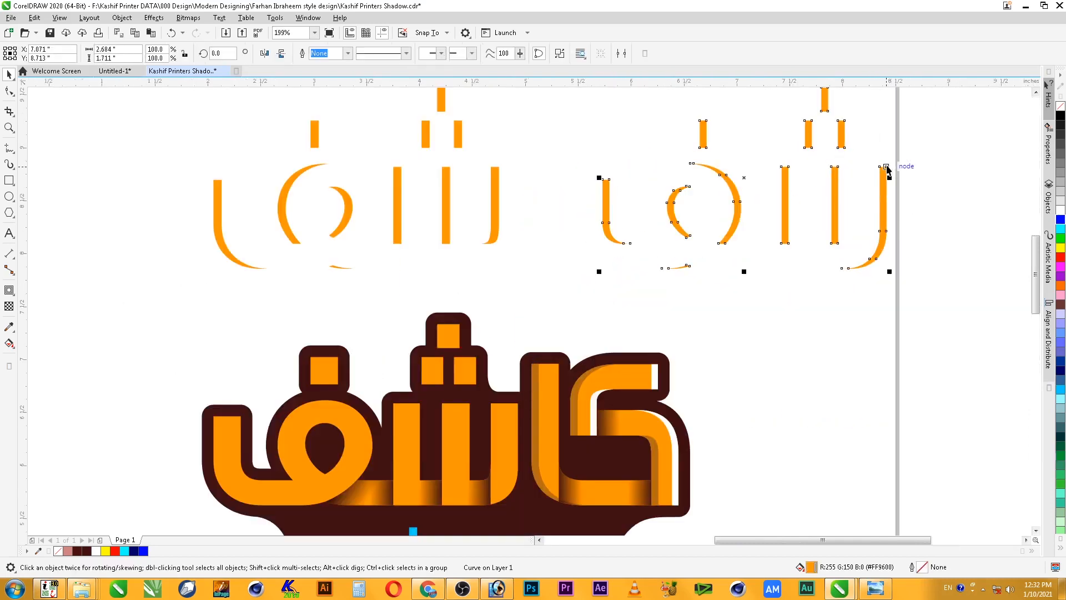
click(901, 168)
click(882, 170)
drag(887, 170, 518, 405)
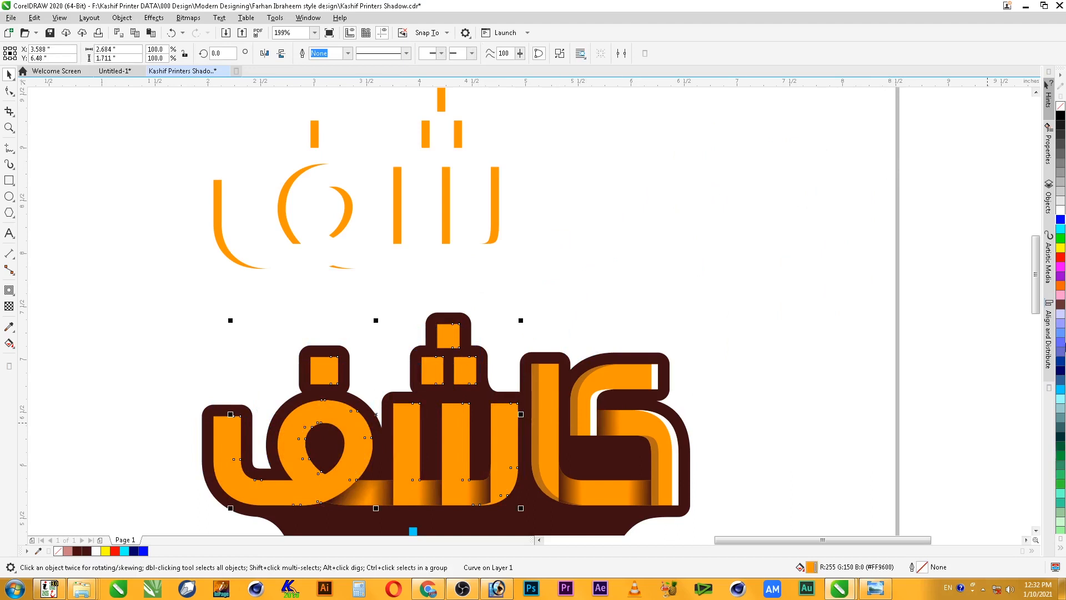
click(1060, 210)
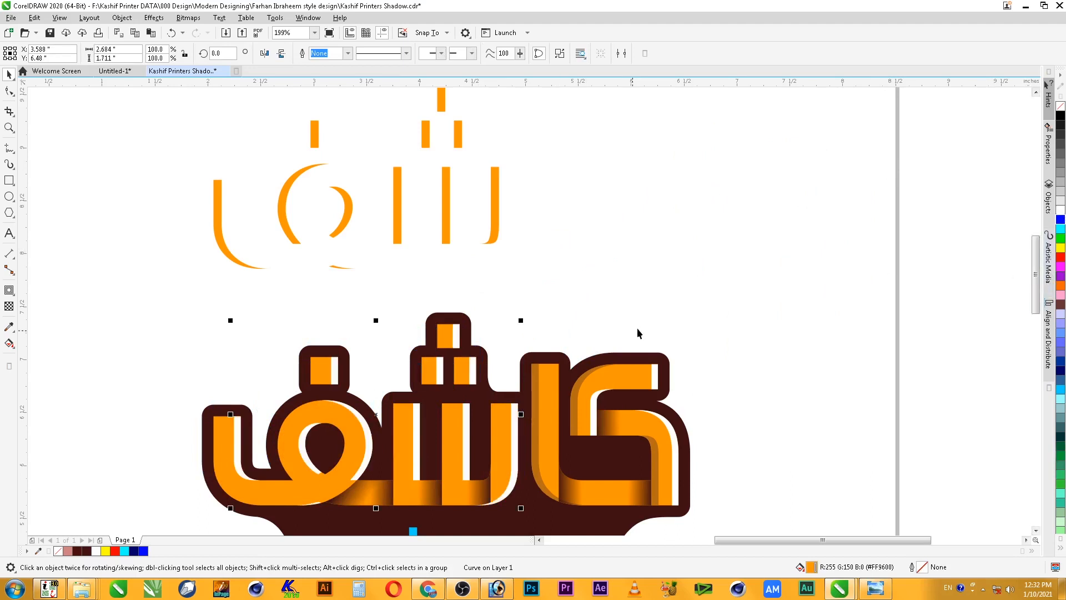
Try to place the white slivers inside the orange body of the sheen-fa lettering with PowerClip
scroll(704, 282, down, 1)
key(F2)
drag(721, 275, 356, 422)
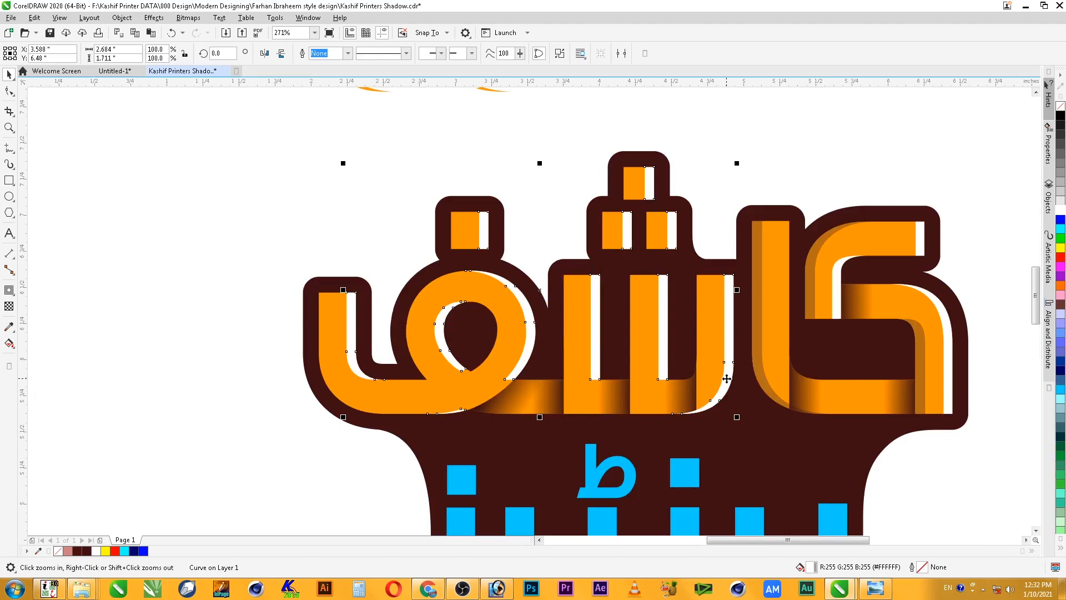
click(122, 18)
mouse_move(144, 58)
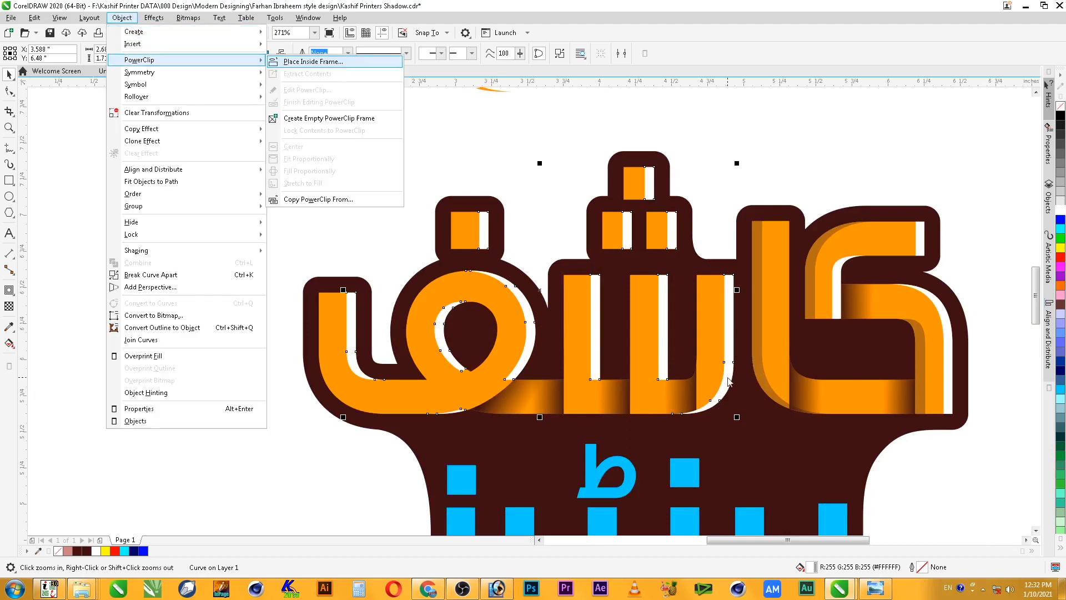
click(311, 58)
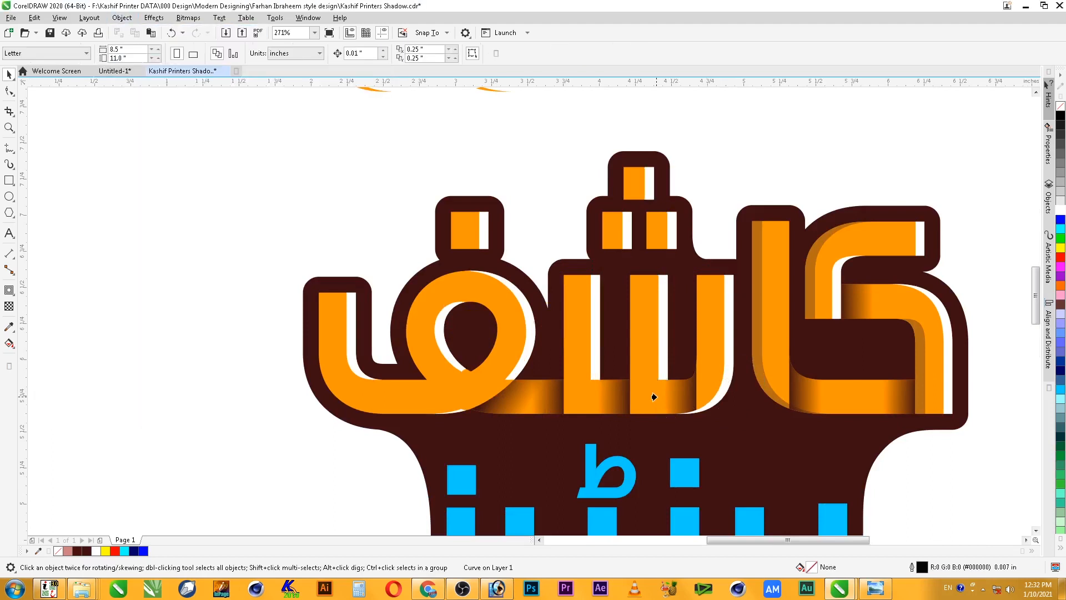
click(654, 397)
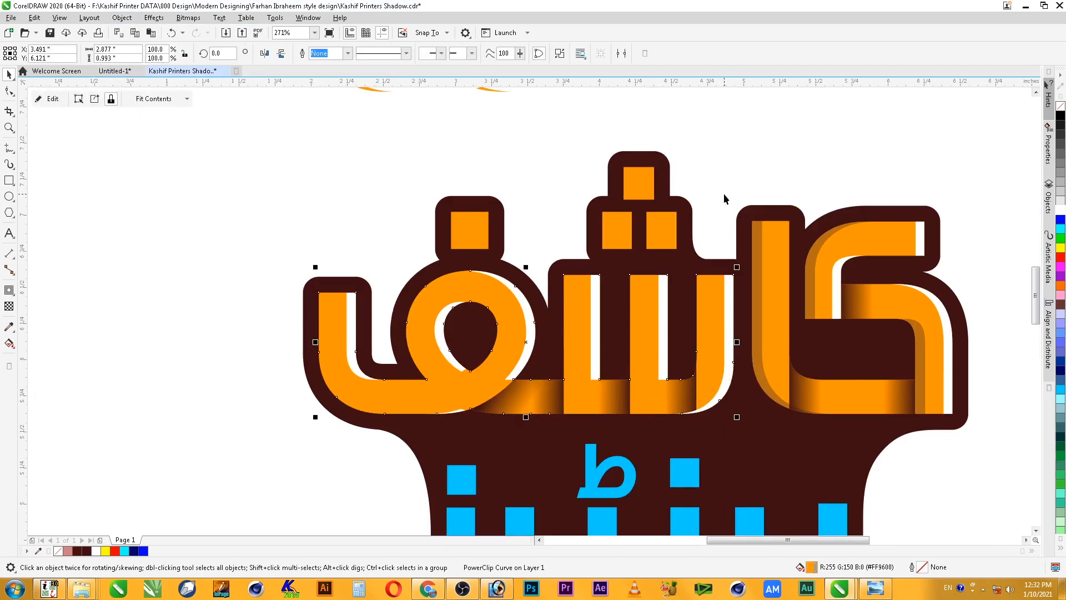
key(ctrl+z)
Weld the three sheen dots, the fa dot and the orange sheen-fa body into a single shape
click(742, 173)
click(648, 233)
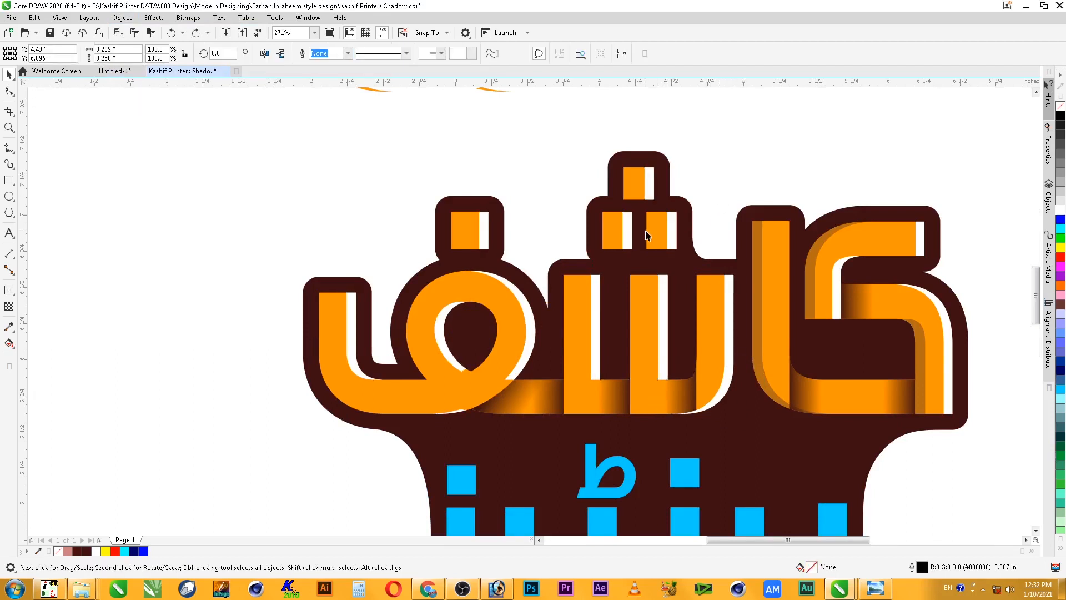
click(606, 236)
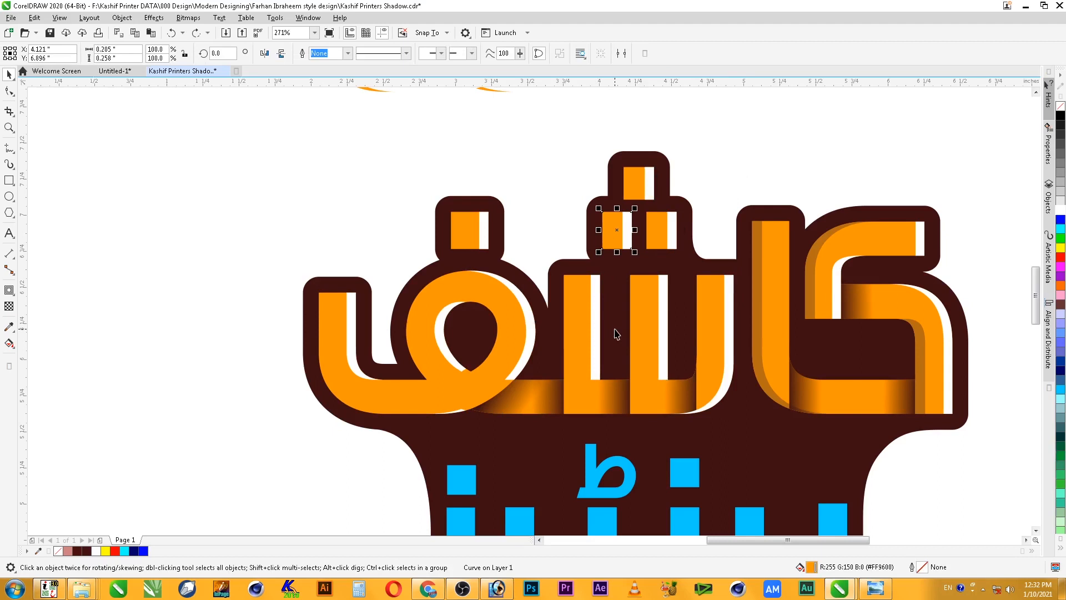
click(634, 187)
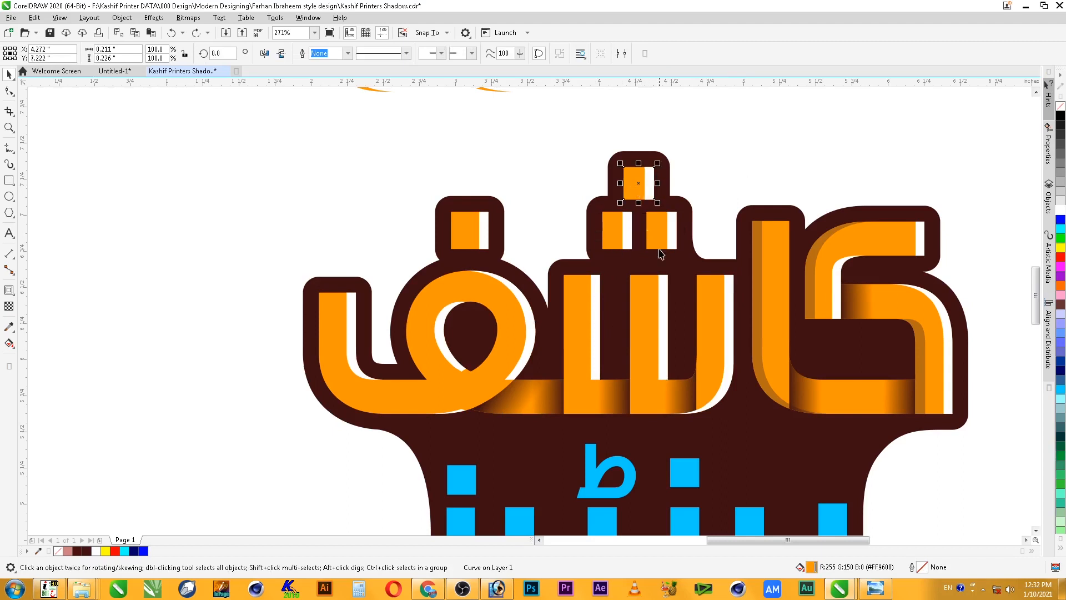
shift+click(610, 233)
shift+click(660, 228)
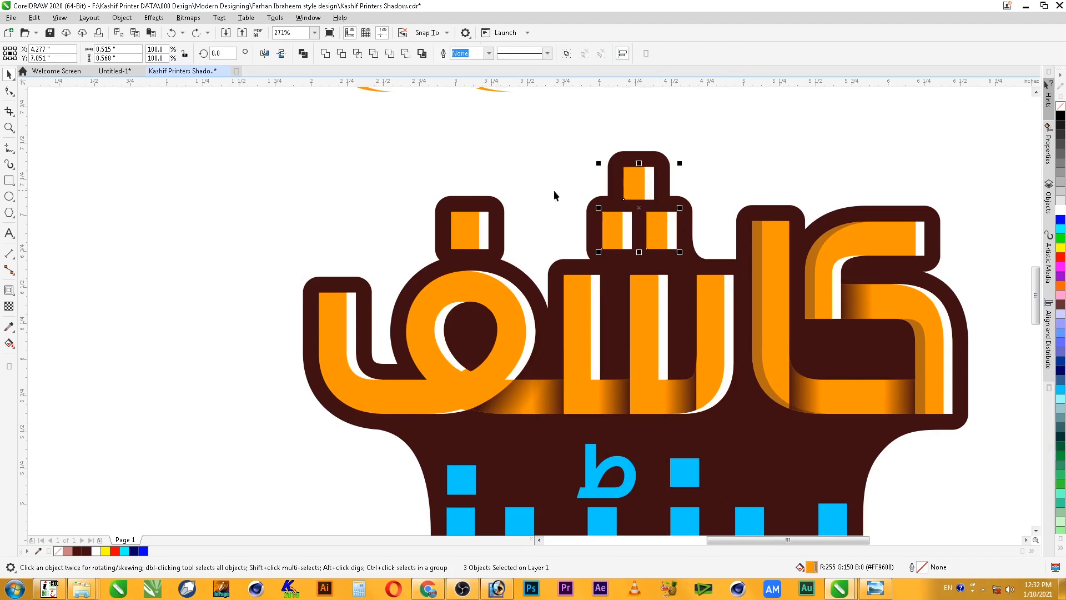
shift+click(466, 224)
shift+click(469, 285)
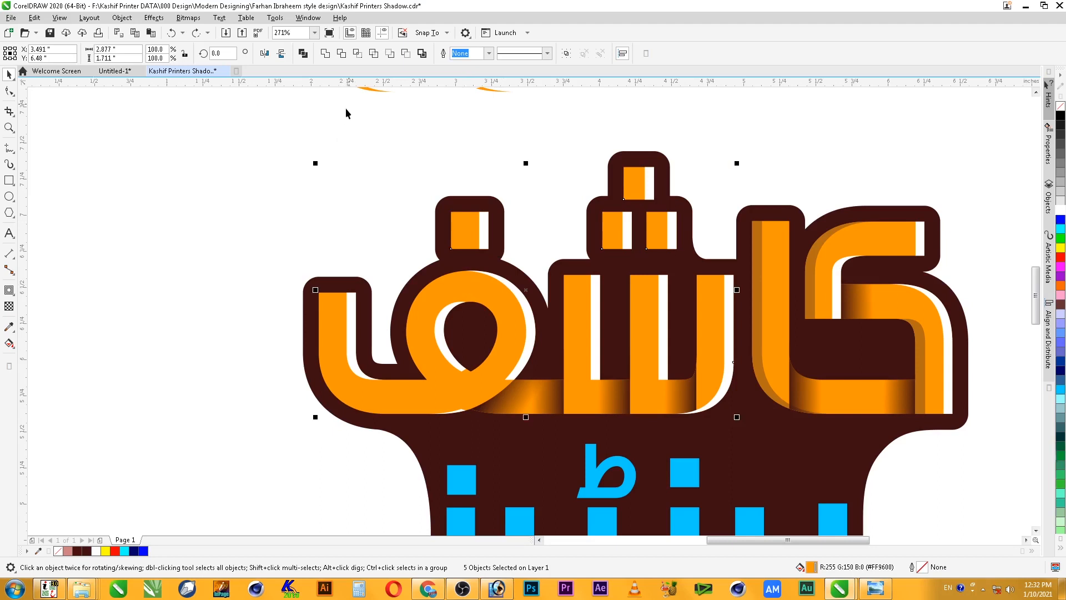
click(329, 57)
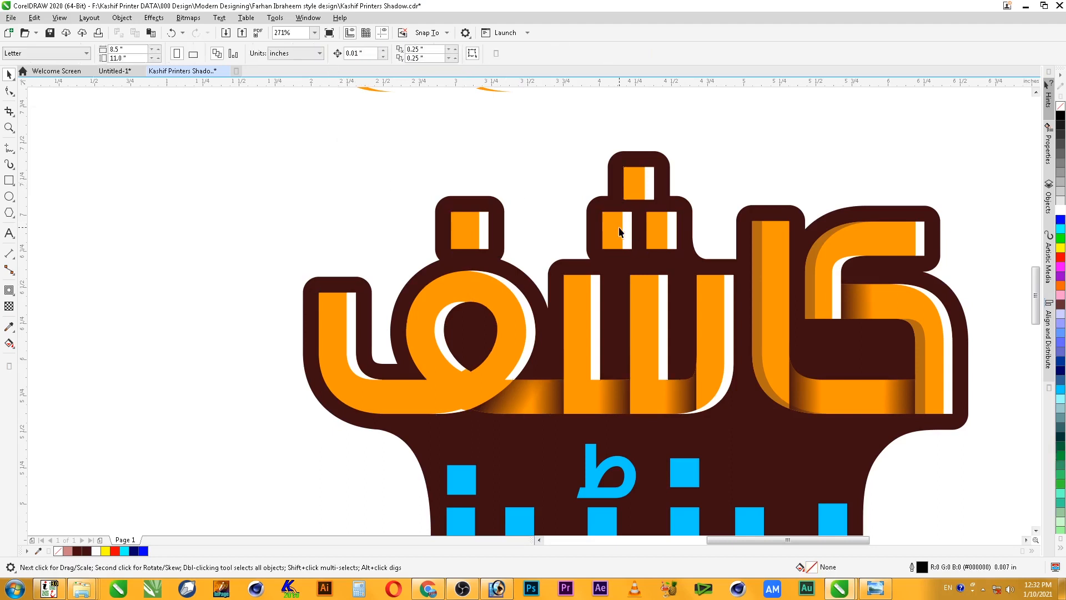
drag(612, 234, 592, 218)
key(ctrl+z)
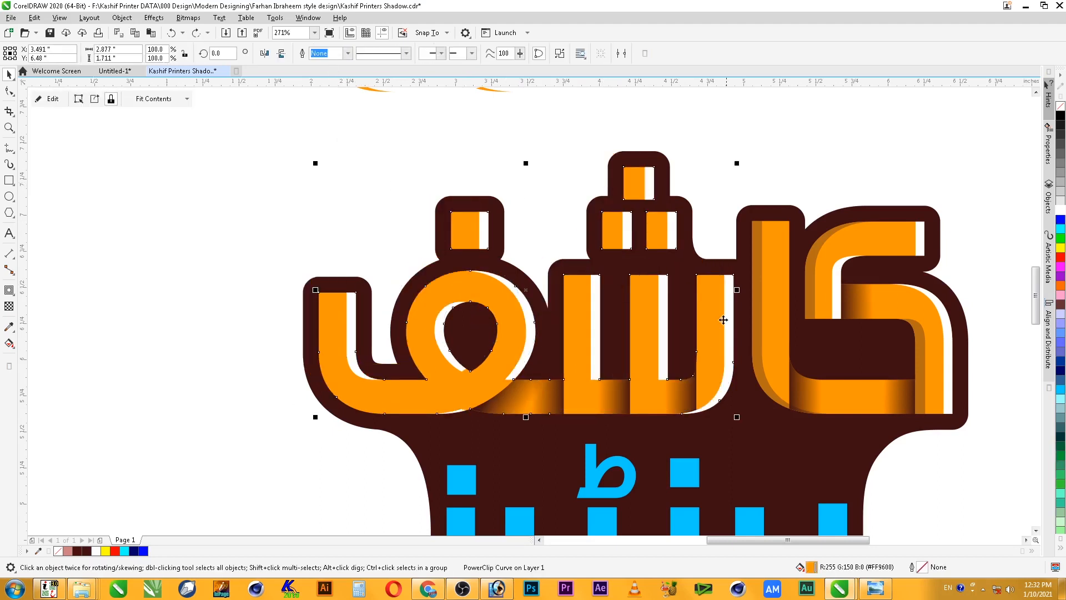
Place the white slivers inside the welded orange sheen-fa shape with PowerClip
drag(731, 297, 730, 297)
click(731, 300)
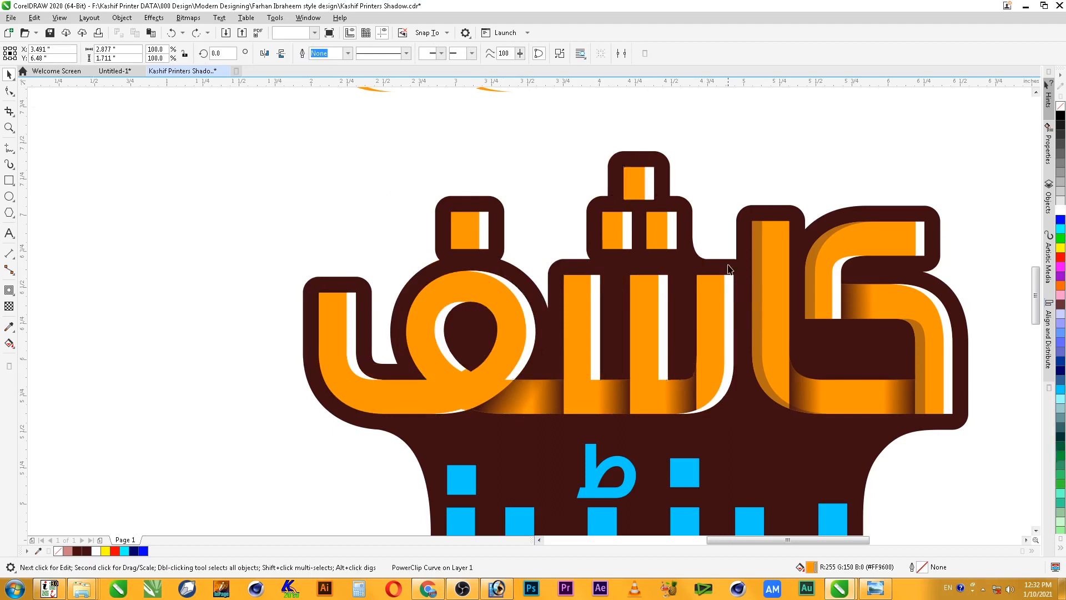
key(alt+j)
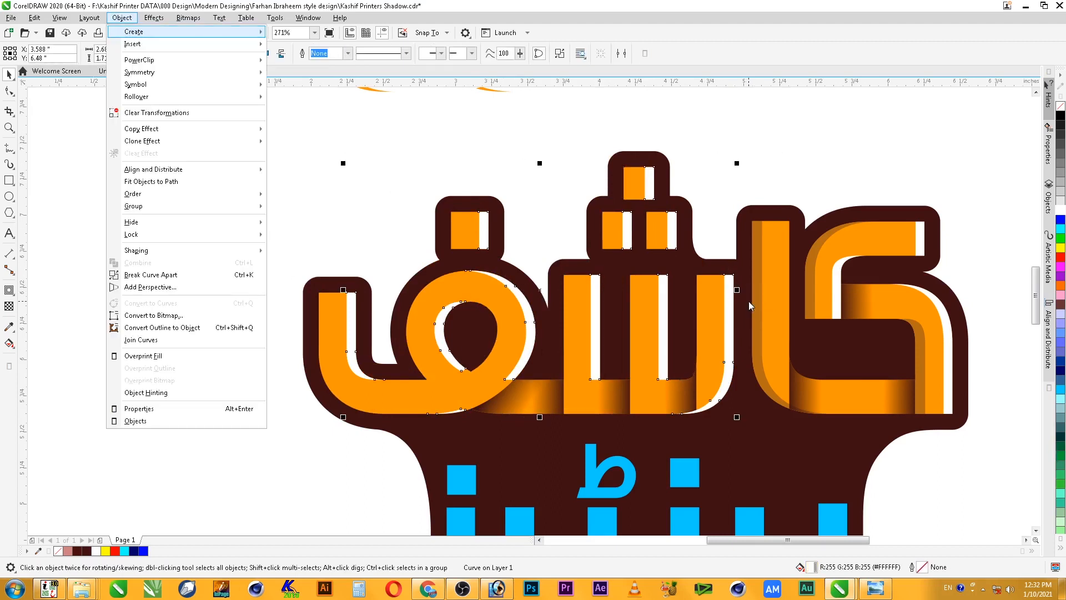
key(w)
key(Return)
click(704, 303)
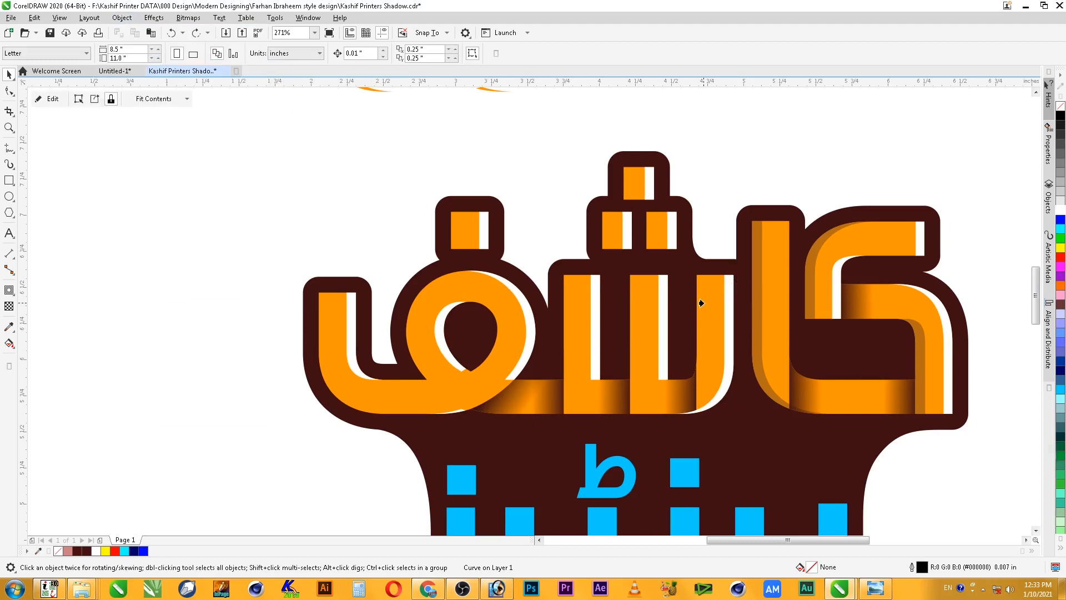
Examine the clipped white highlights and the contents of the sheen-fa PowerClip around the fa loop
scroll(670, 237, down, 3)
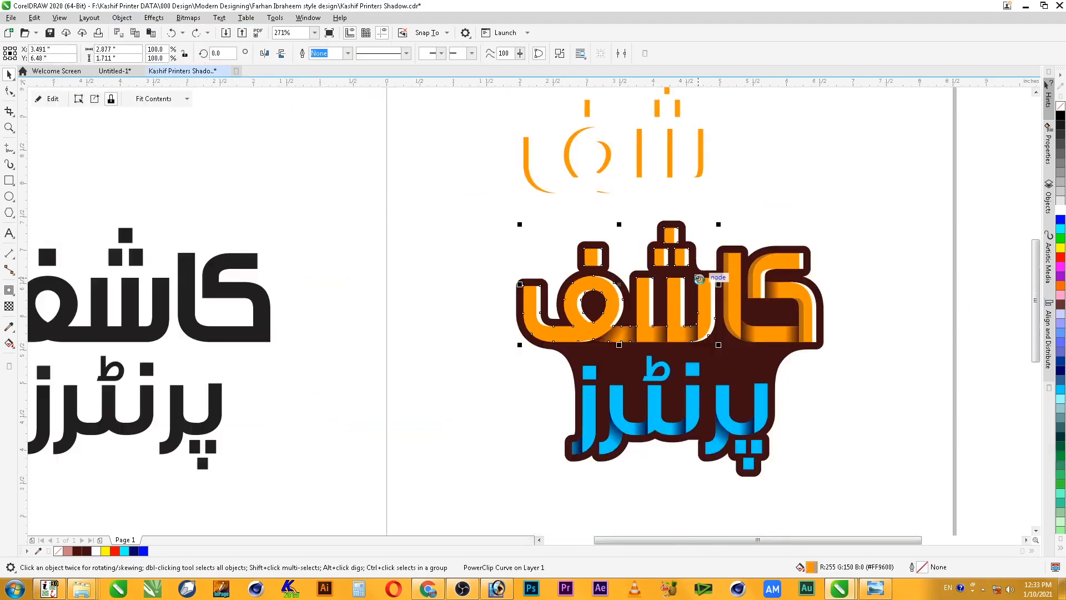
key(z)
drag(383, 129, 831, 388)
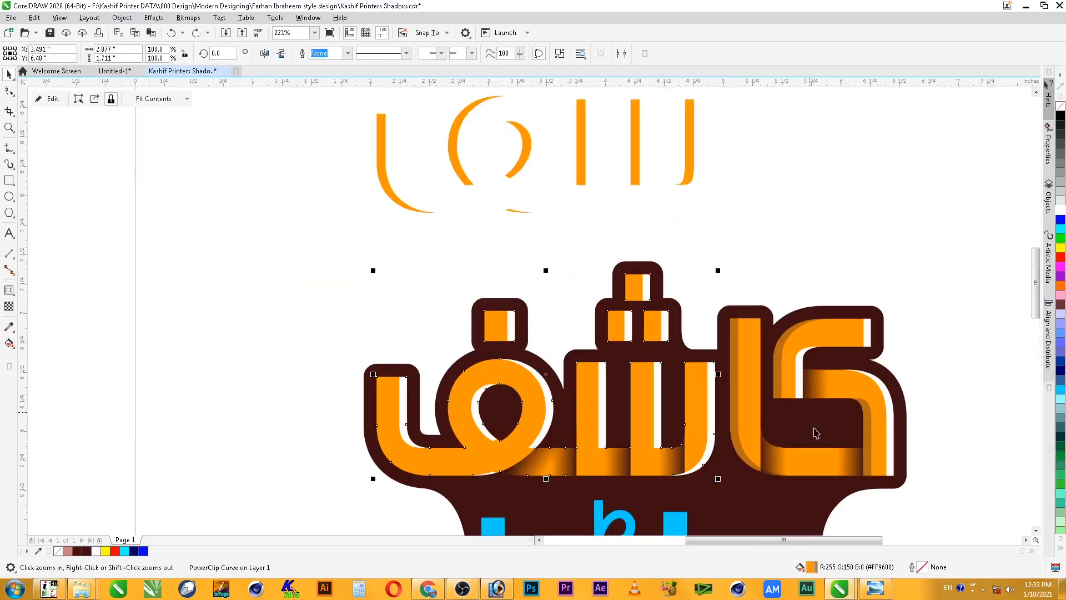
key(space)
key(space)
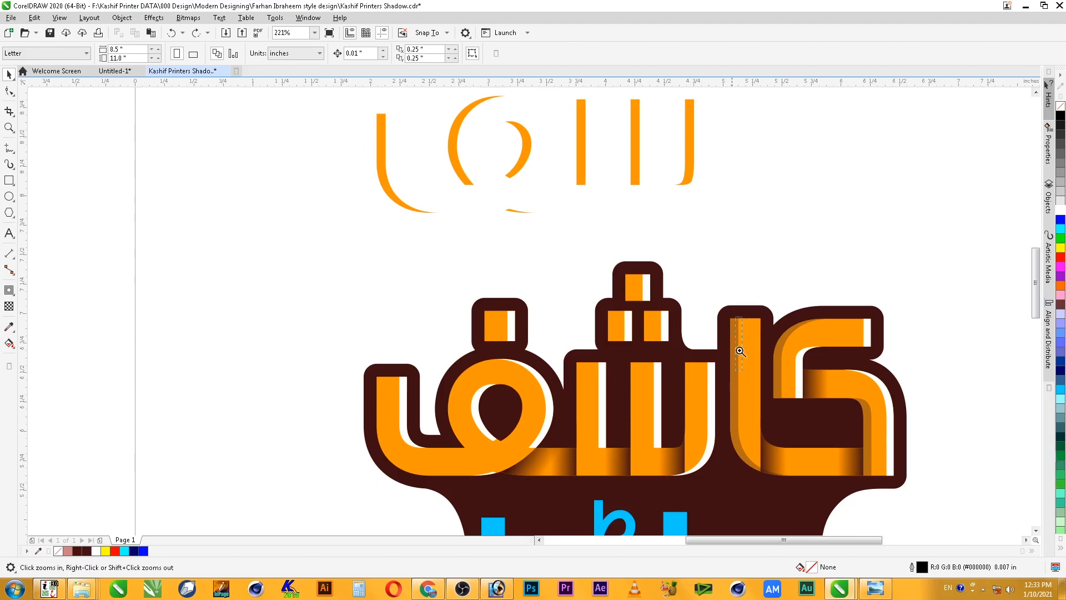
drag(741, 332, 341, 501)
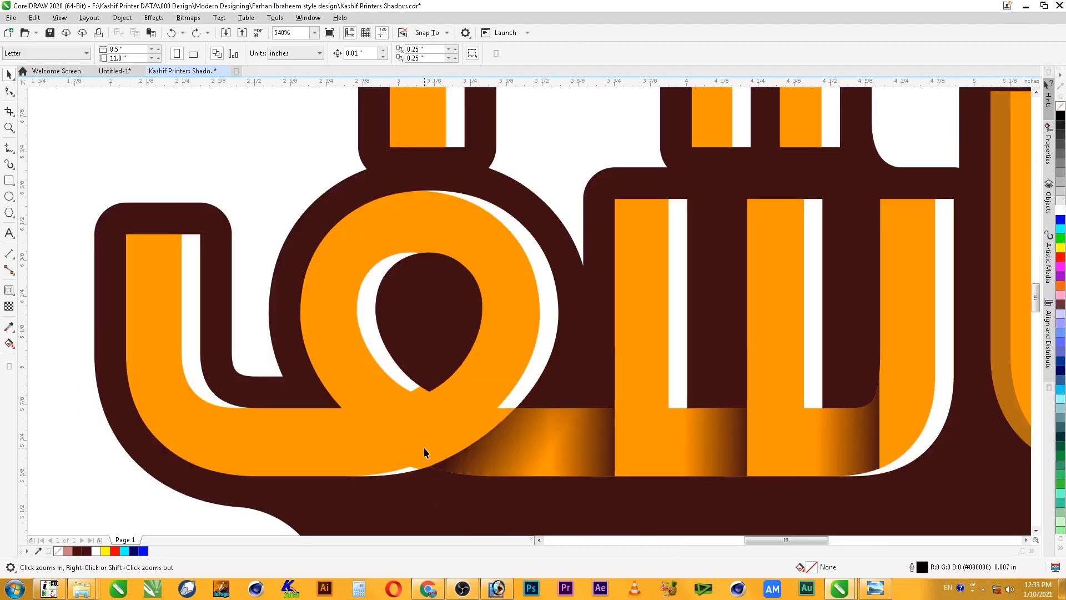
key(space)
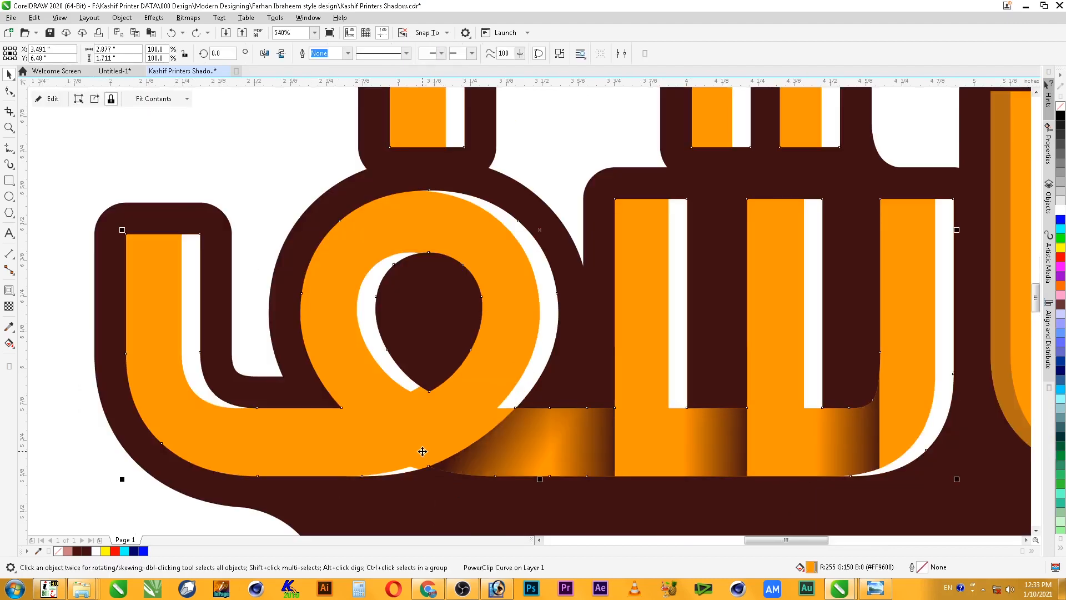
ctrl+click(427, 448)
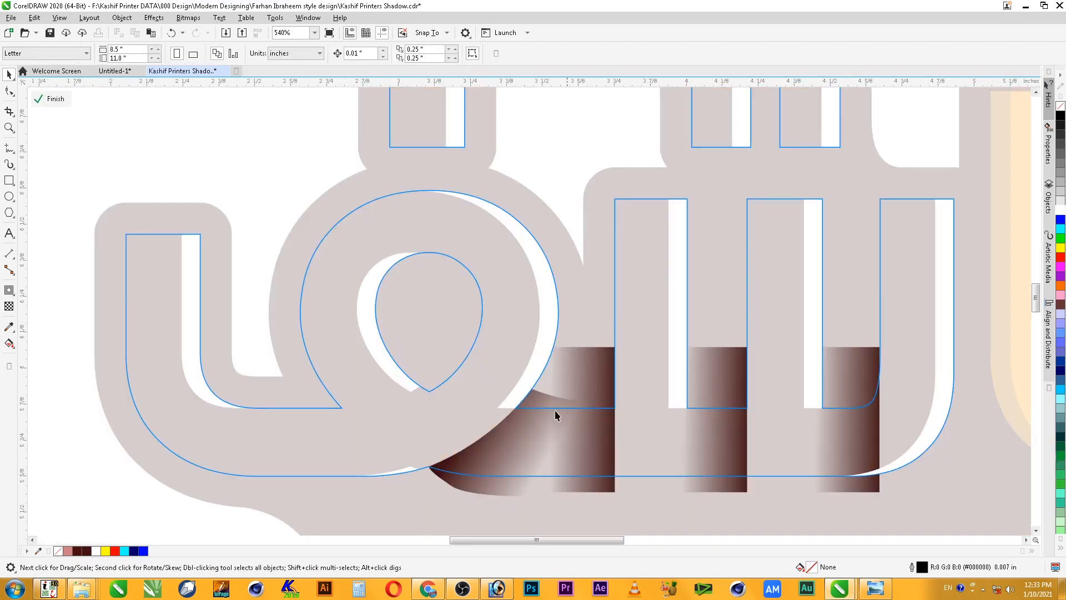
scroll(293, 504, up, 3)
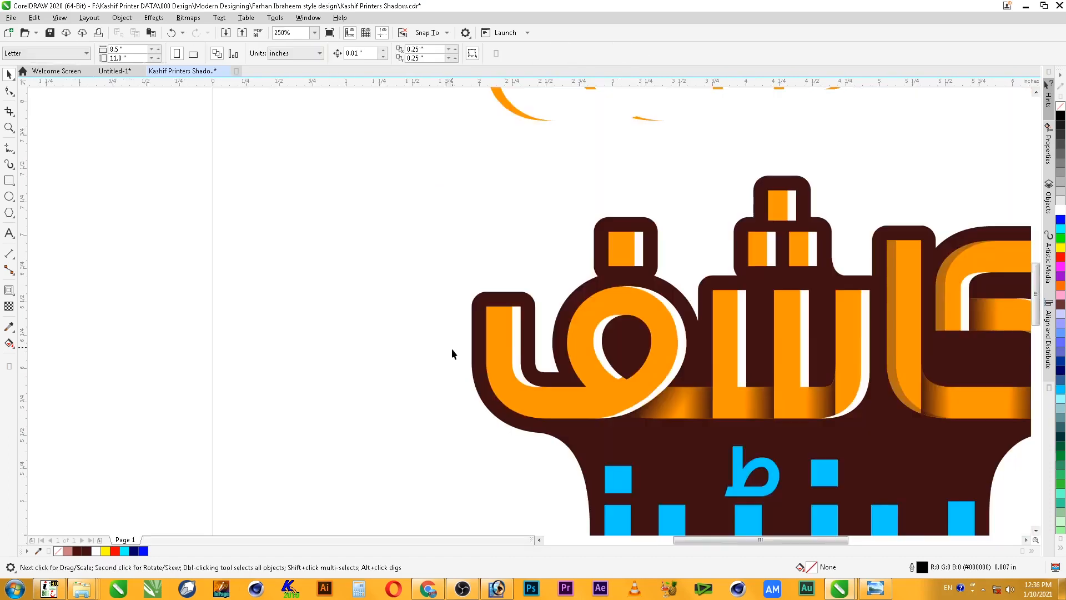
key(F2)
drag(518, 327, 687, 456)
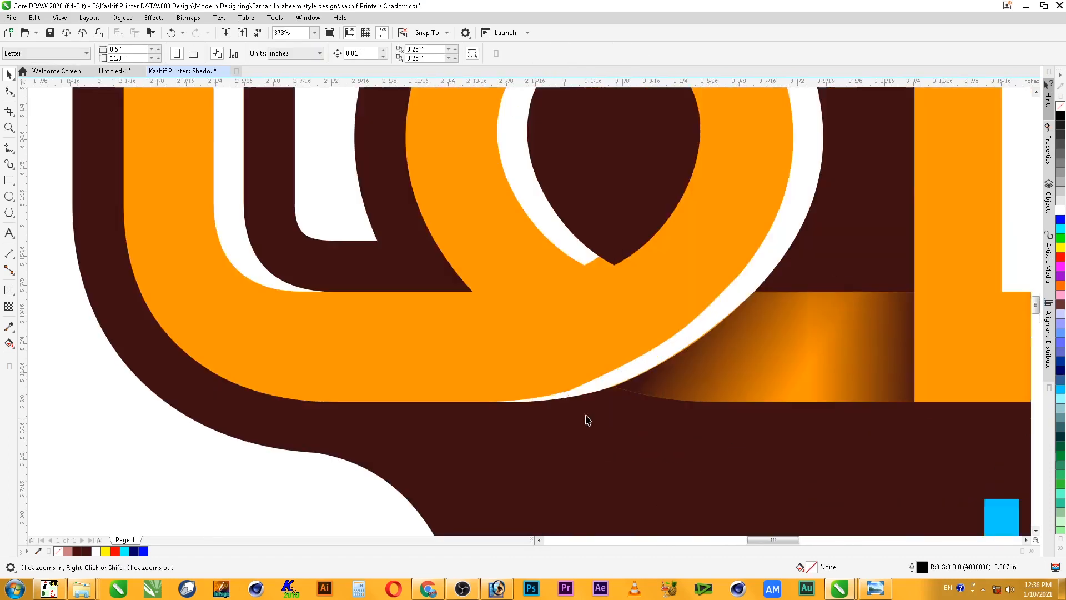
click(612, 382)
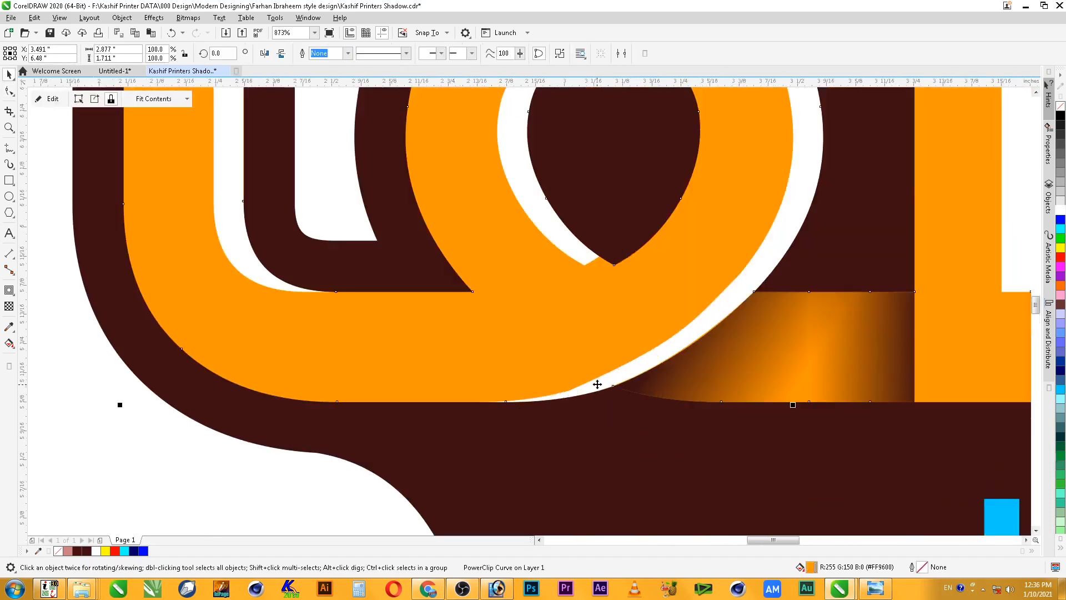
drag(485, 420, 479, 425)
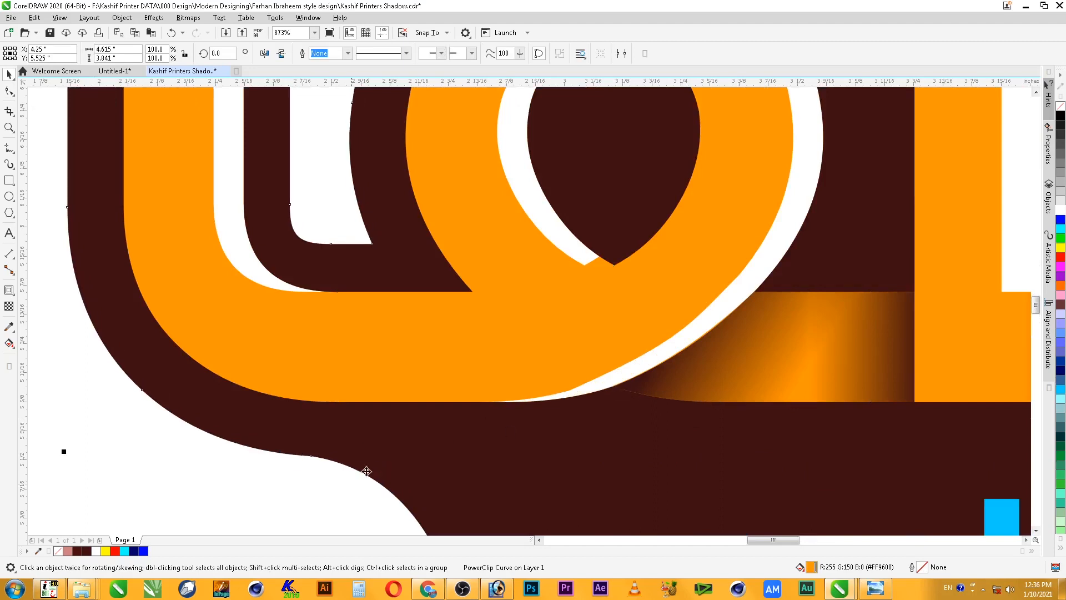
click(353, 477)
key(ctrl+z)
click(352, 484)
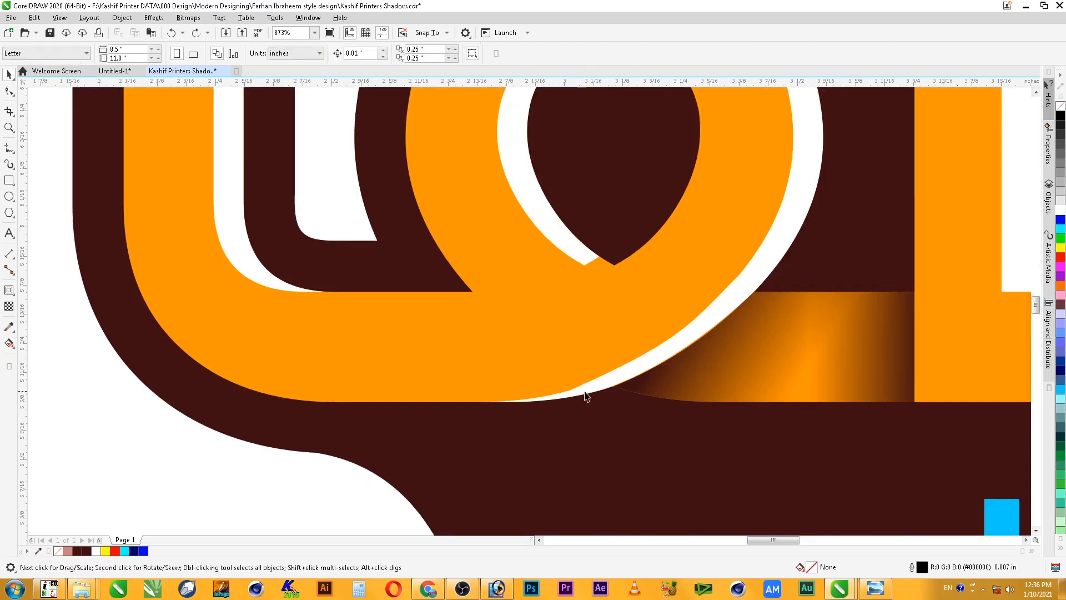
Smooth the inner edge of the white highlight under the fa loop by reshaping its lower segment and deleting the extra node
ctrl+click(586, 395)
click(10, 90)
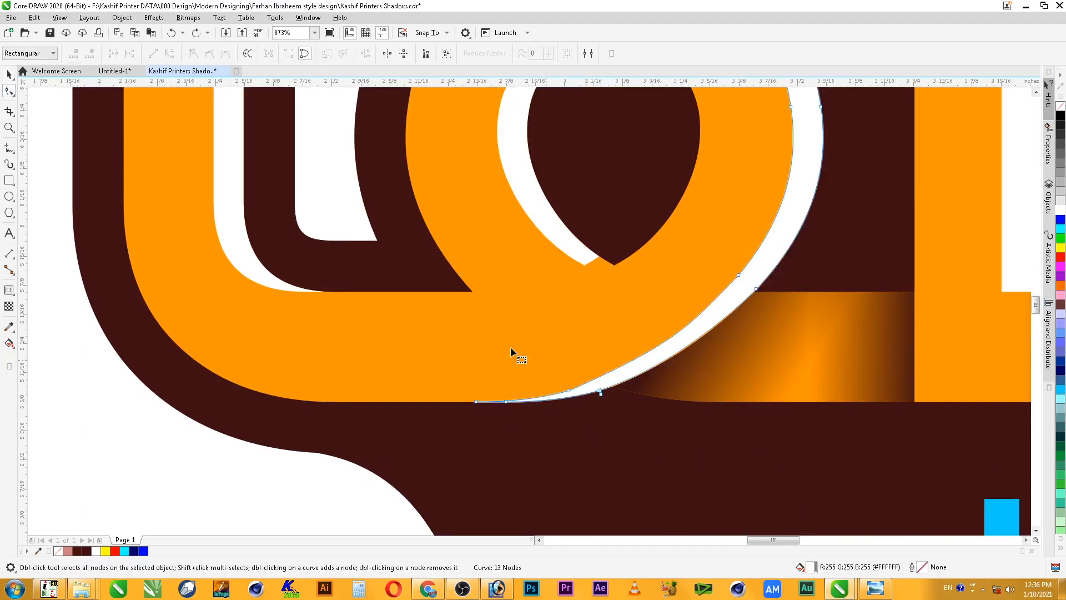
drag(591, 393, 651, 368)
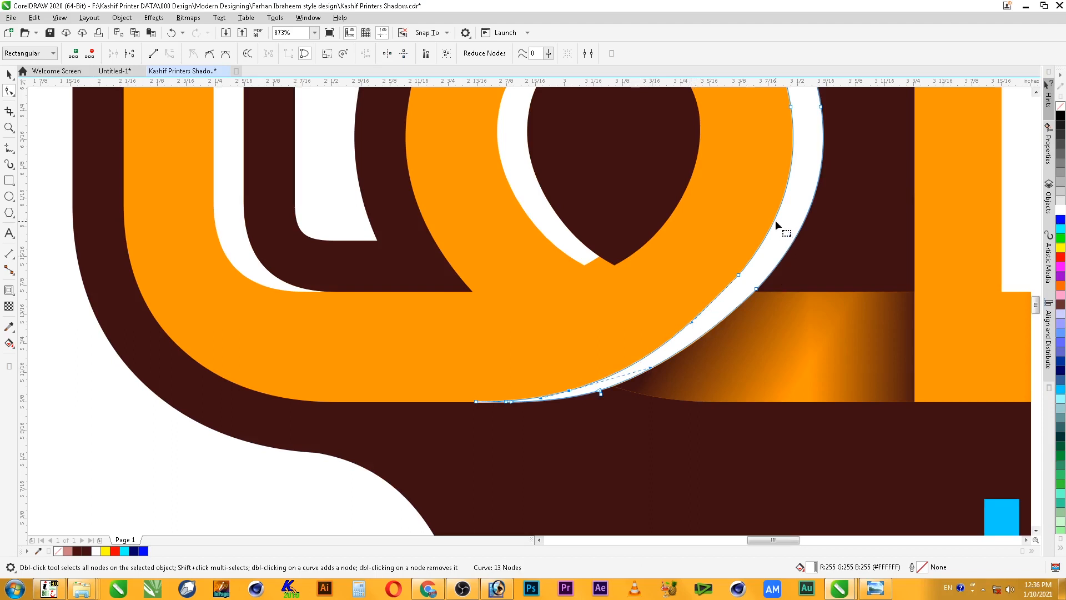
double_click(742, 281)
key(space)
click(323, 471)
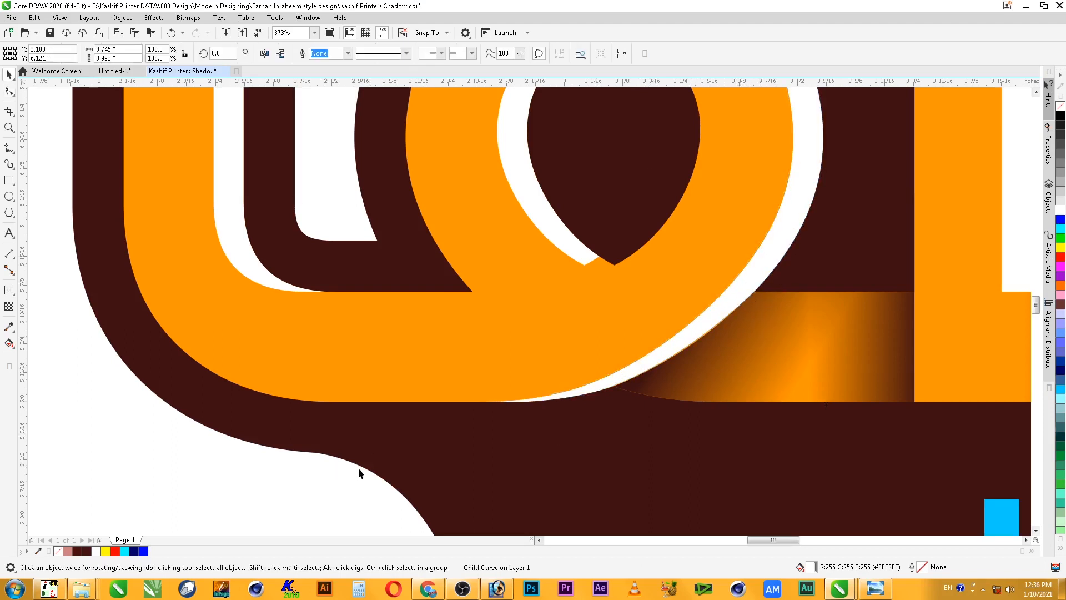
Examine the highlights and shadow joins along the base of the sheen, alif and kaf letters
scroll(770, 345, down, 2)
scroll(769, 345, down, 3)
key(z)
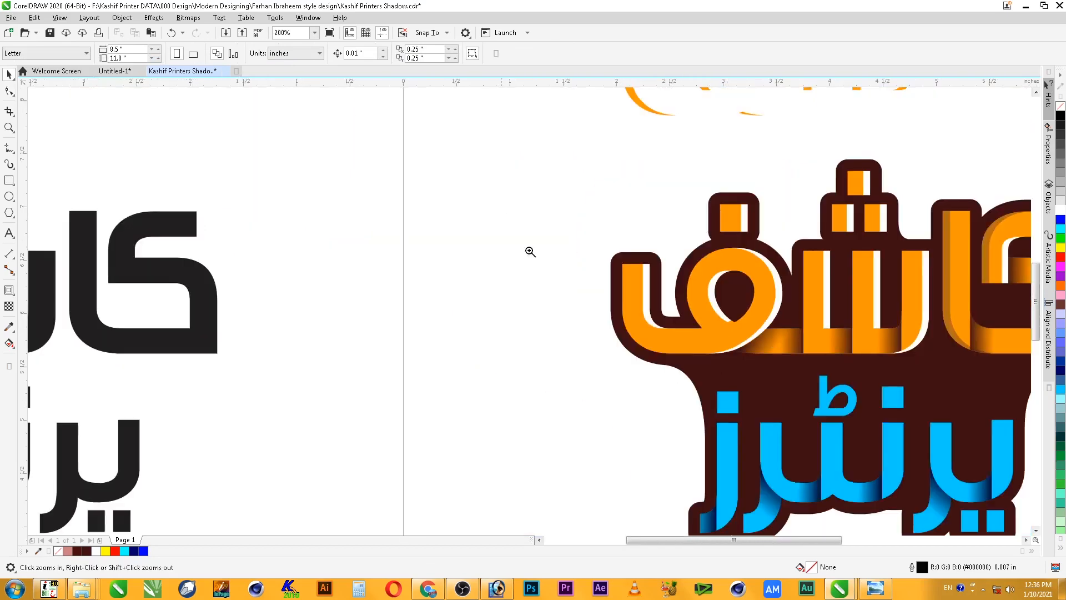
drag(531, 203, 882, 357)
scroll(793, 409, down, 3)
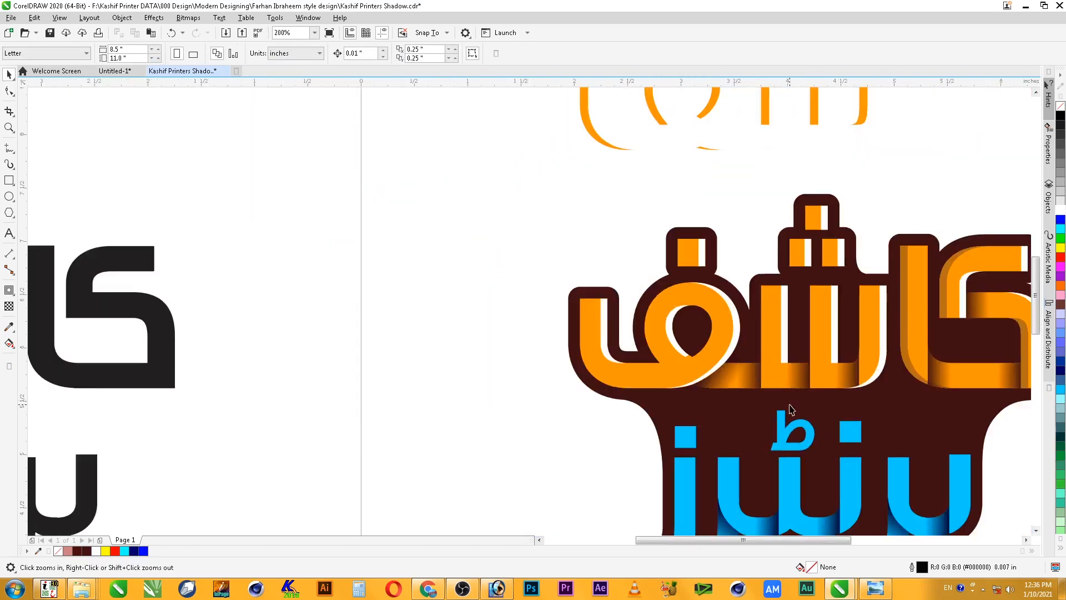
drag(709, 342, 941, 445)
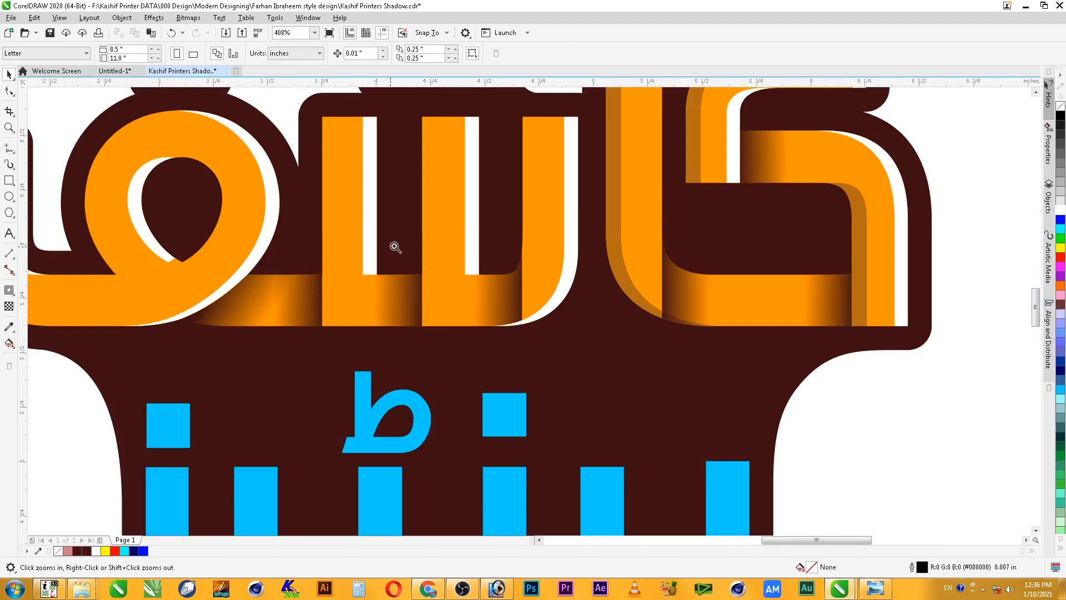
drag(395, 247, 727, 384)
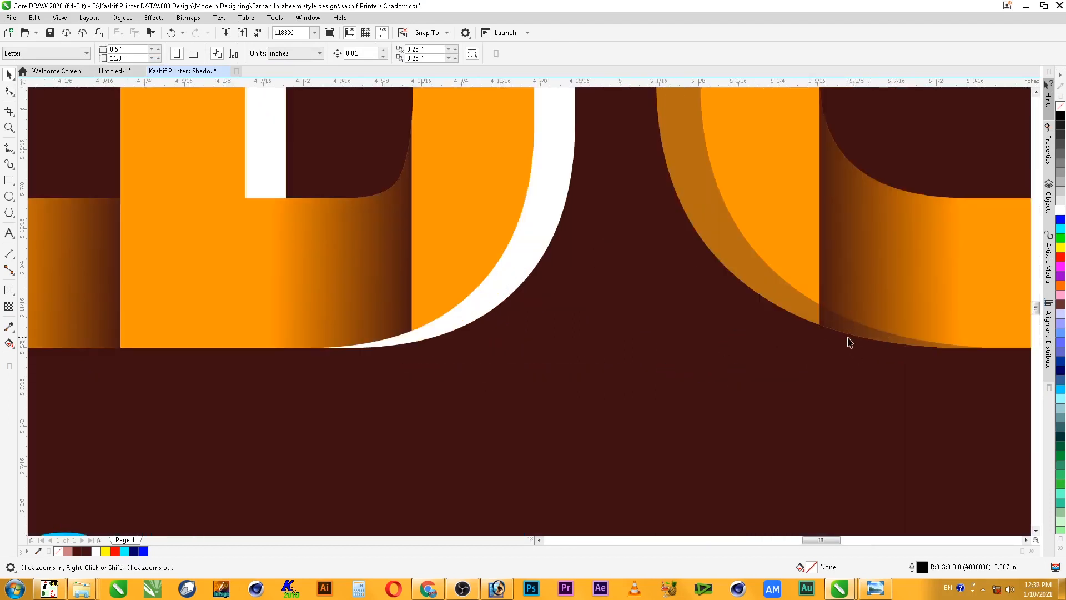
scroll(845, 340, down, 2)
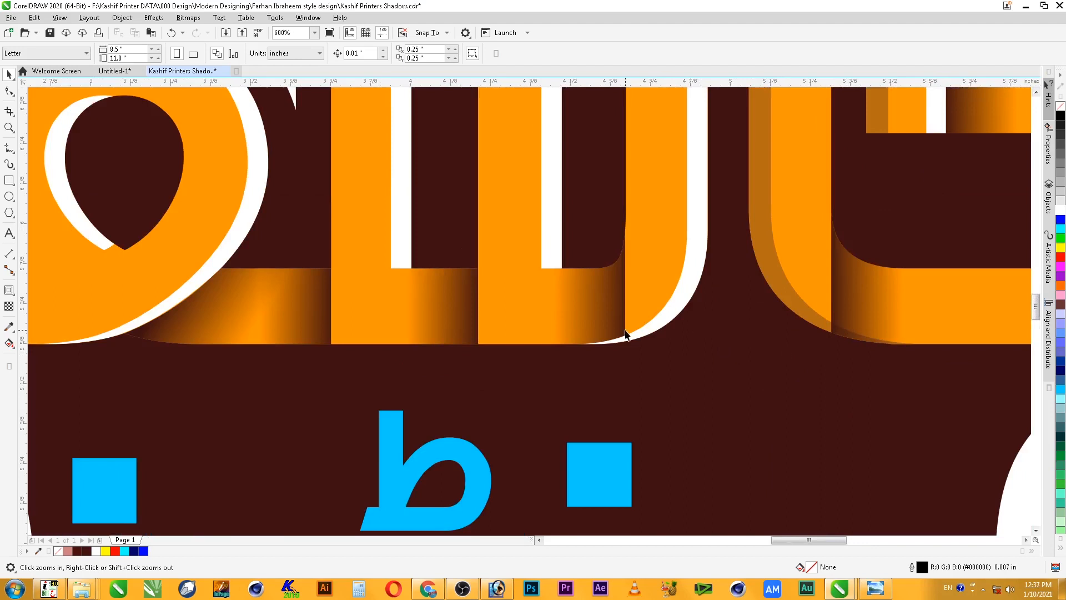
Inside the sheen-fa PowerClip, bring the gradient shadow beside the last sheen stroke to the front of its contents
scroll(581, 324, down, 1)
key(F2)
drag(493, 245, 666, 374)
click(618, 312)
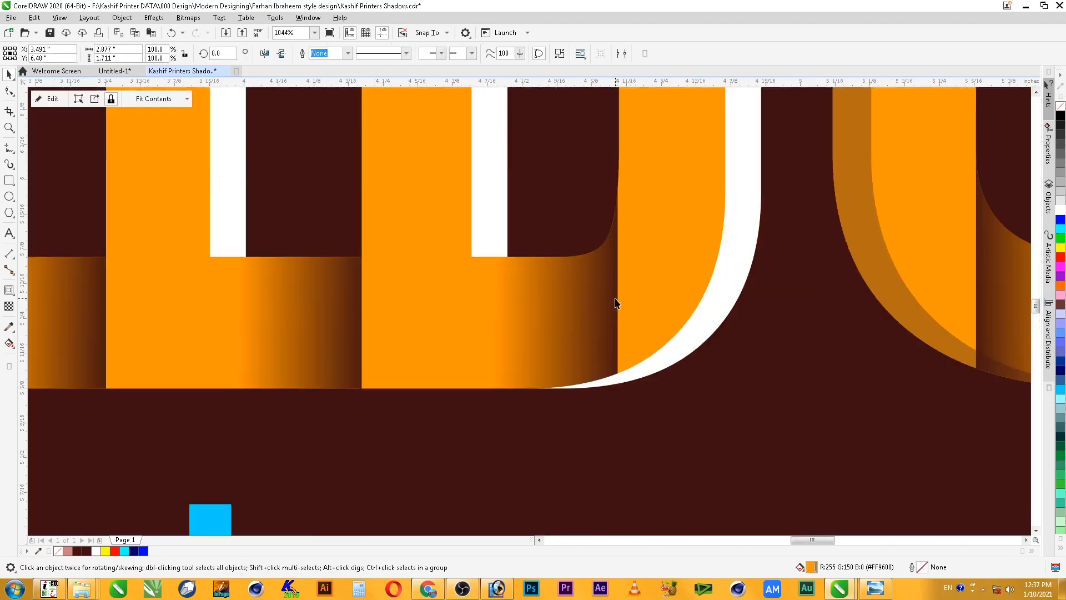
ctrl+click(656, 315)
click(577, 346)
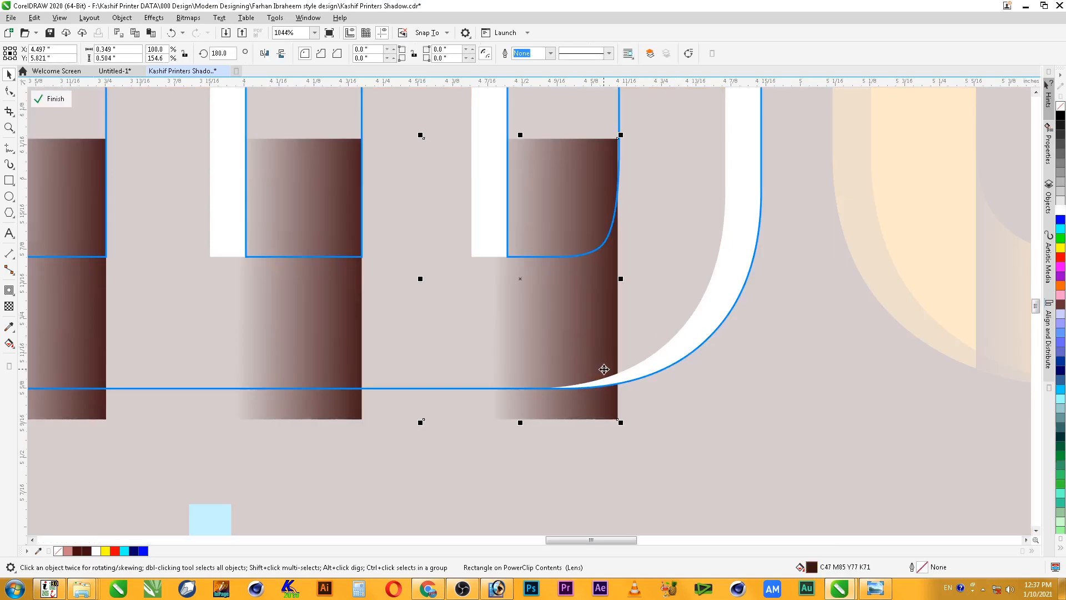
key(shift+Page_Up)
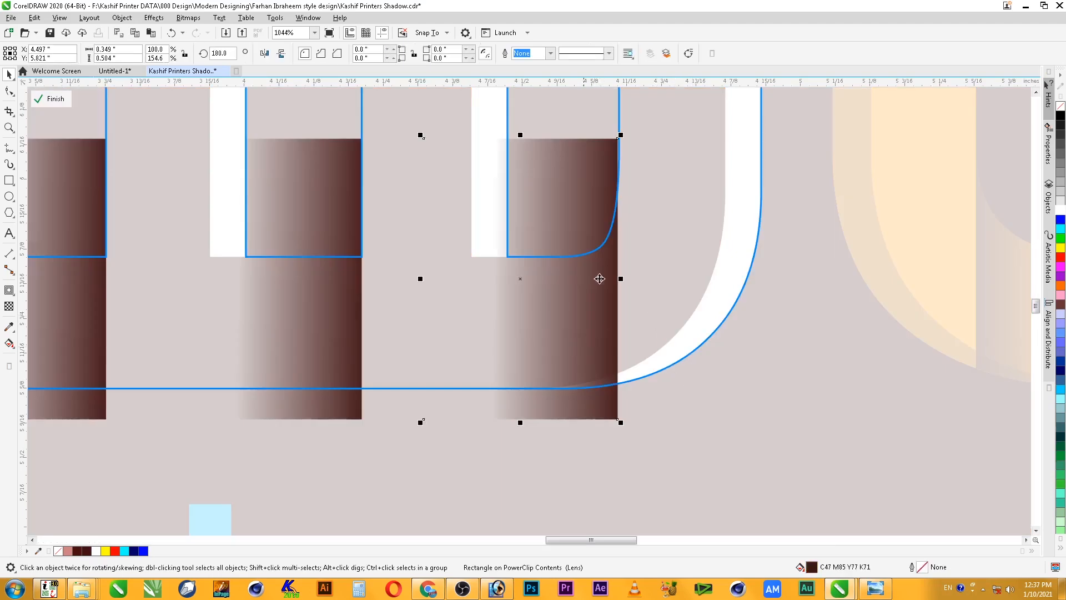
Trim the white highlight along the last sheen stroke's curve with the shadow rectangle, and finish editing the PowerClip
shift+click(668, 361)
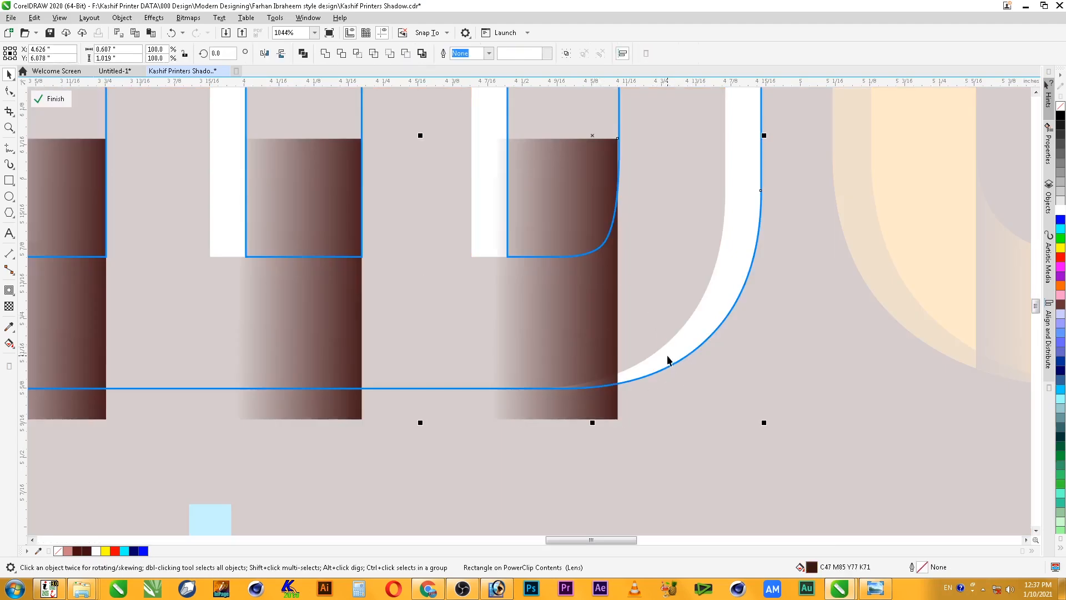
click(341, 53)
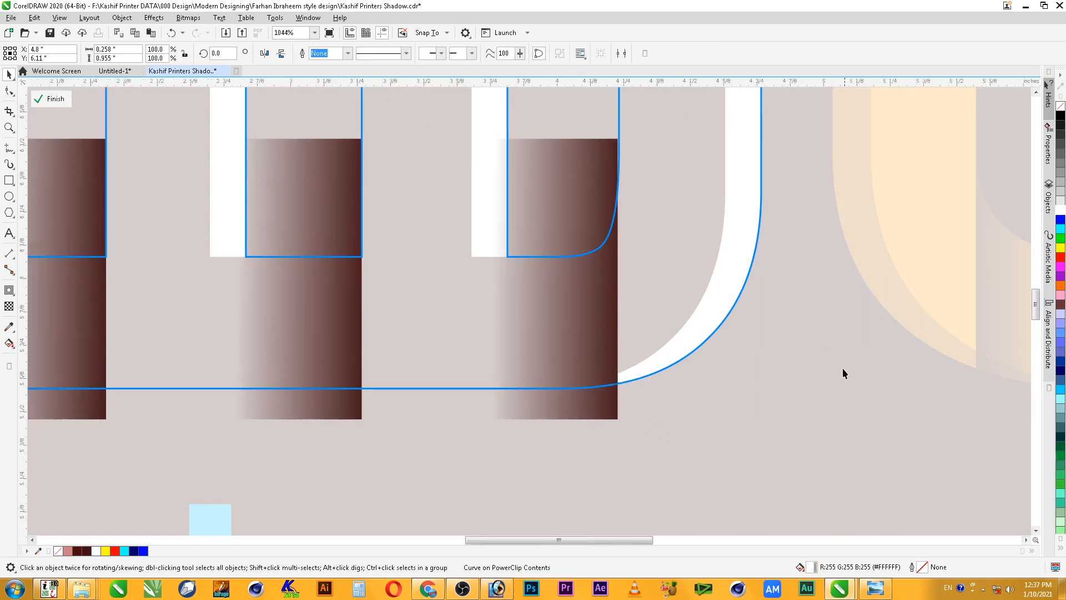
scroll(842, 372, down, 3)
ctrl+click(806, 350)
key(Escape)
scroll(771, 398, down, 1)
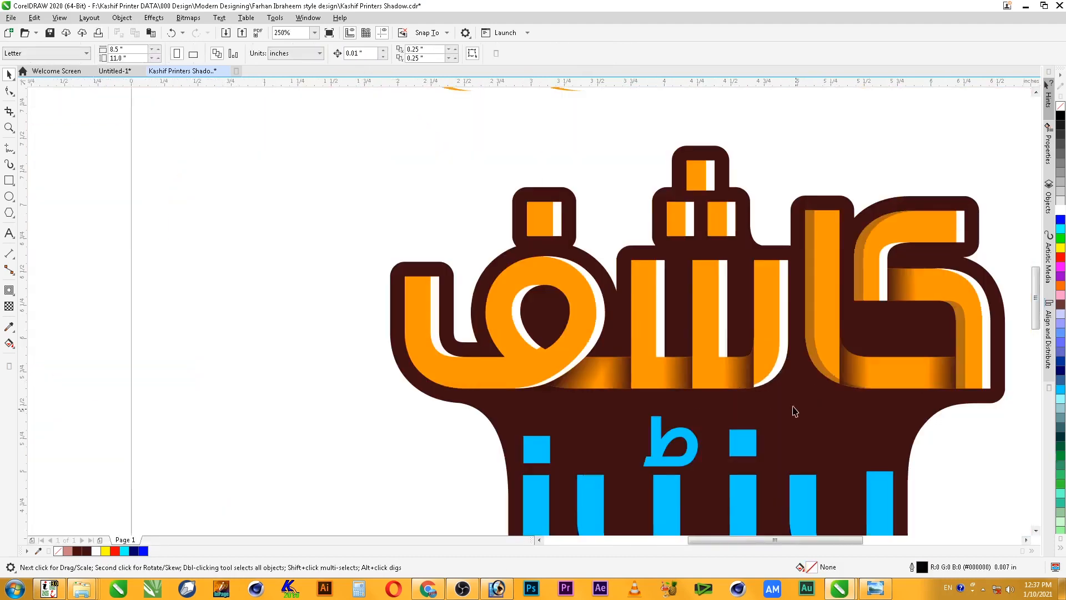
Inside the kaf-alif PowerClip, trim the brown shading under the alif's curve with the adjoining shadow rectangle, and finish editing
key(z)
drag(698, 312, 959, 448)
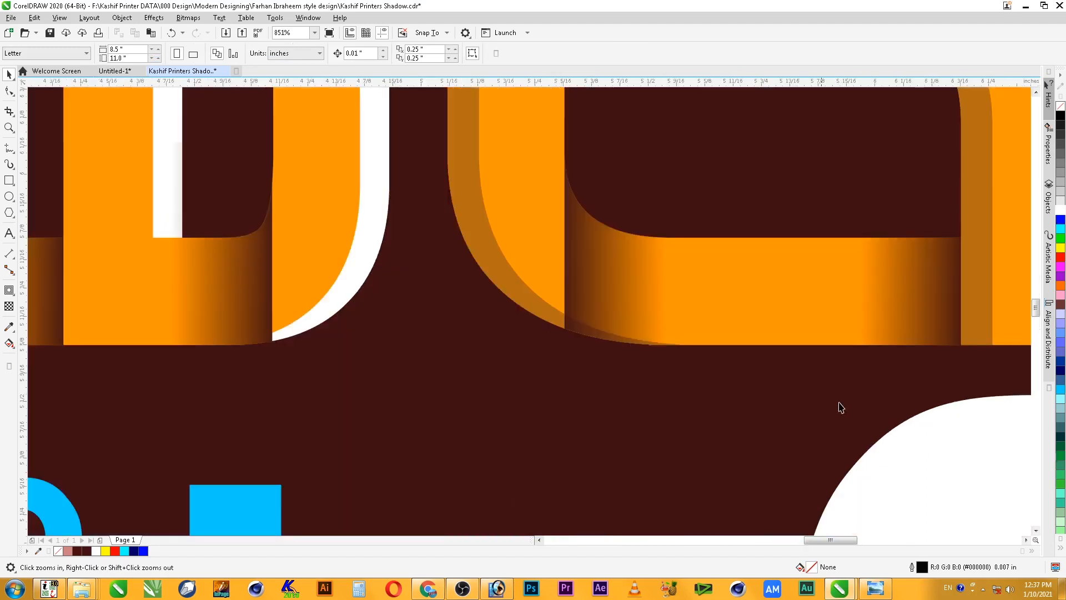
ctrl+click(742, 328)
click(633, 276)
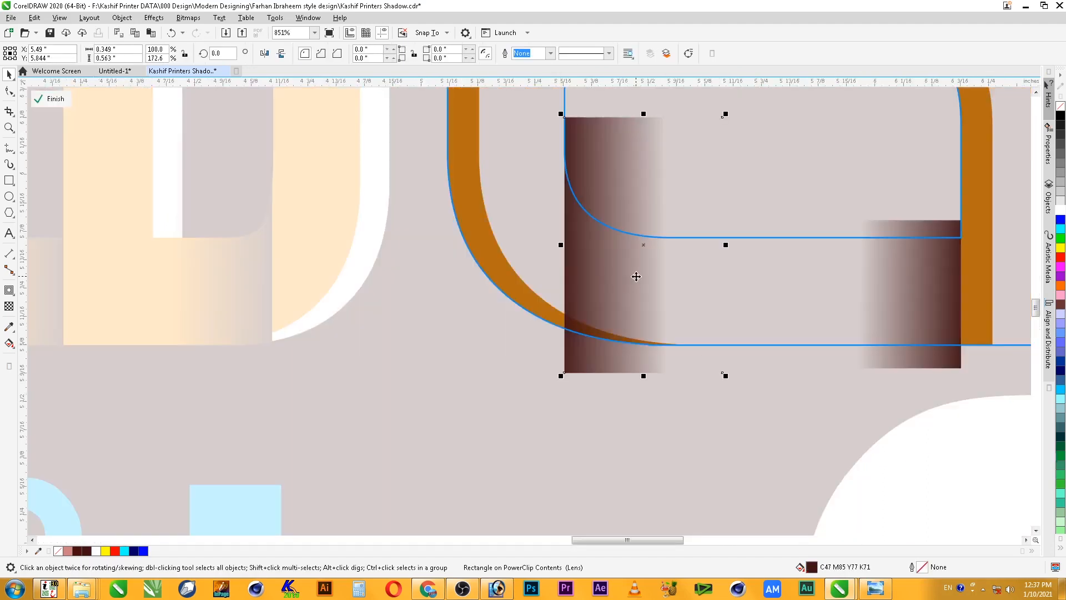
shift+click(532, 305)
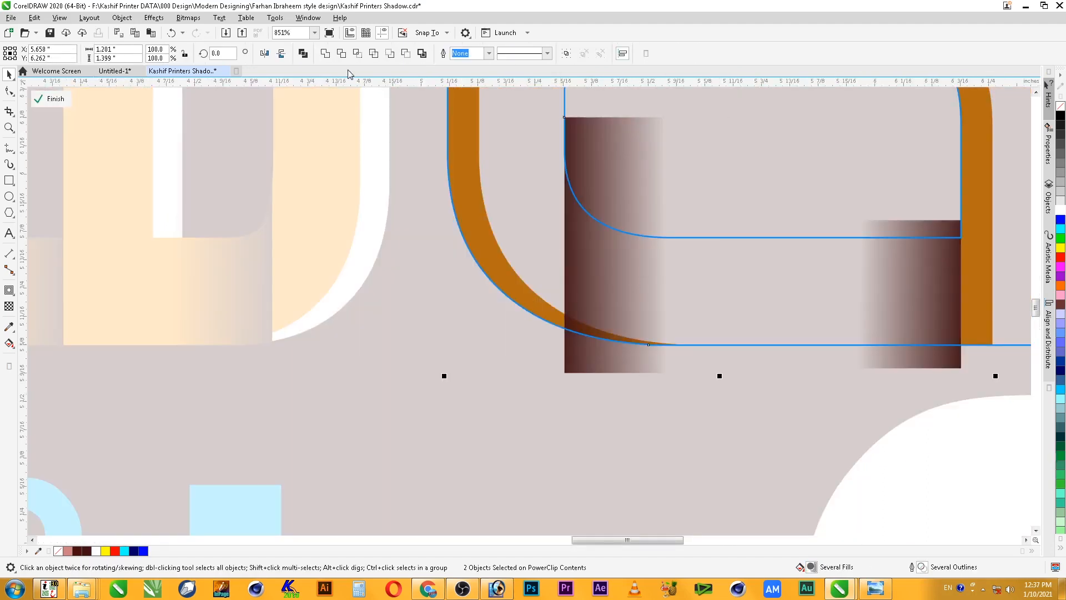
click(756, 306)
scroll(755, 308, down, 3)
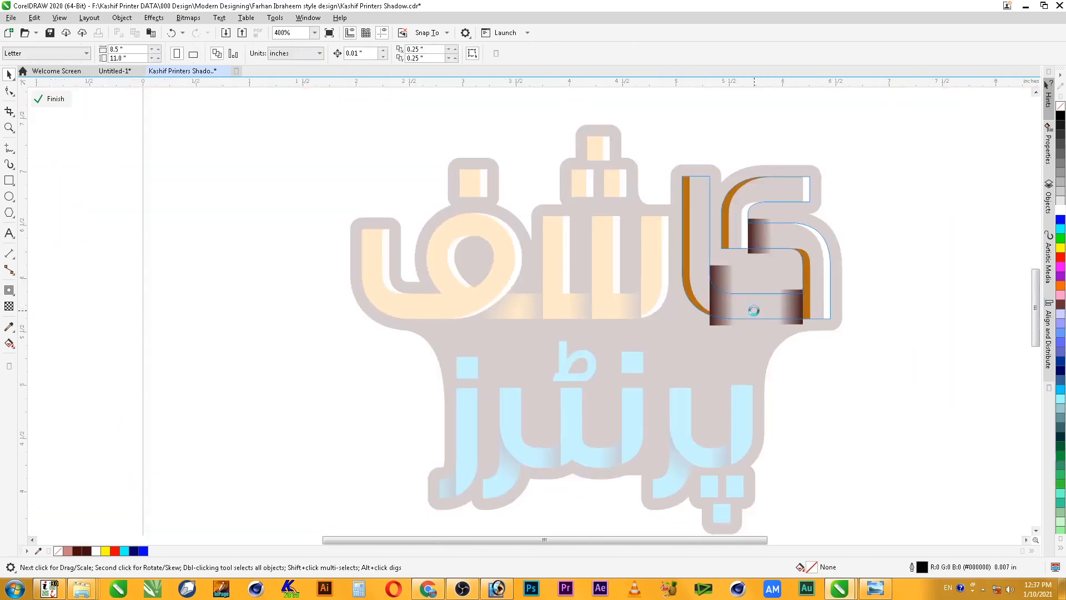
scroll(754, 310, down, 1)
ctrl+click(808, 293)
Examine the trimmed highlights and shading across the whole orange lettering
key(F2)
drag(832, 222, 467, 338)
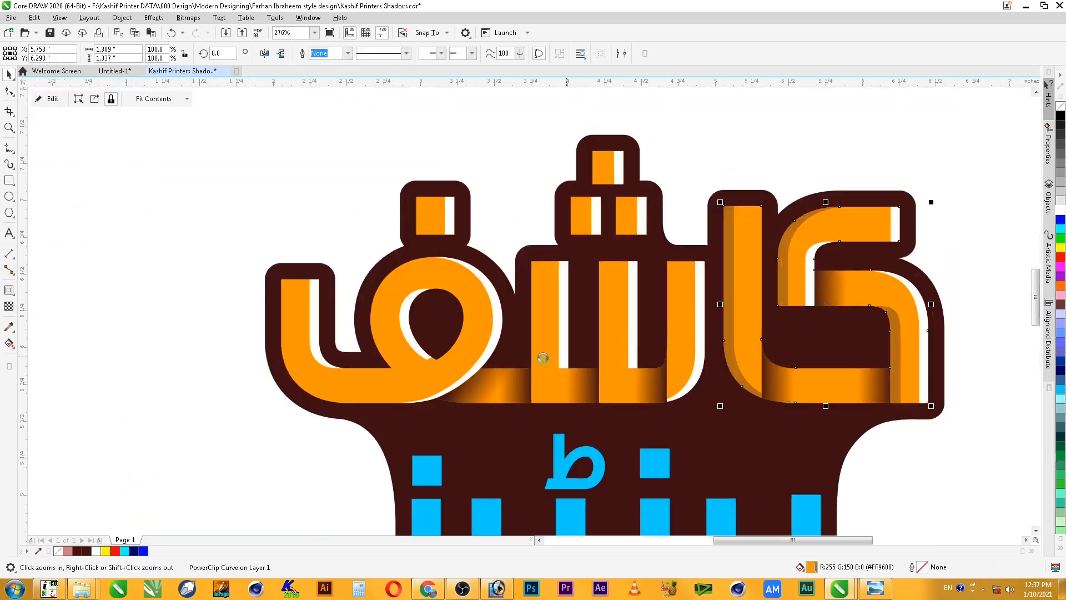
key(Escape)
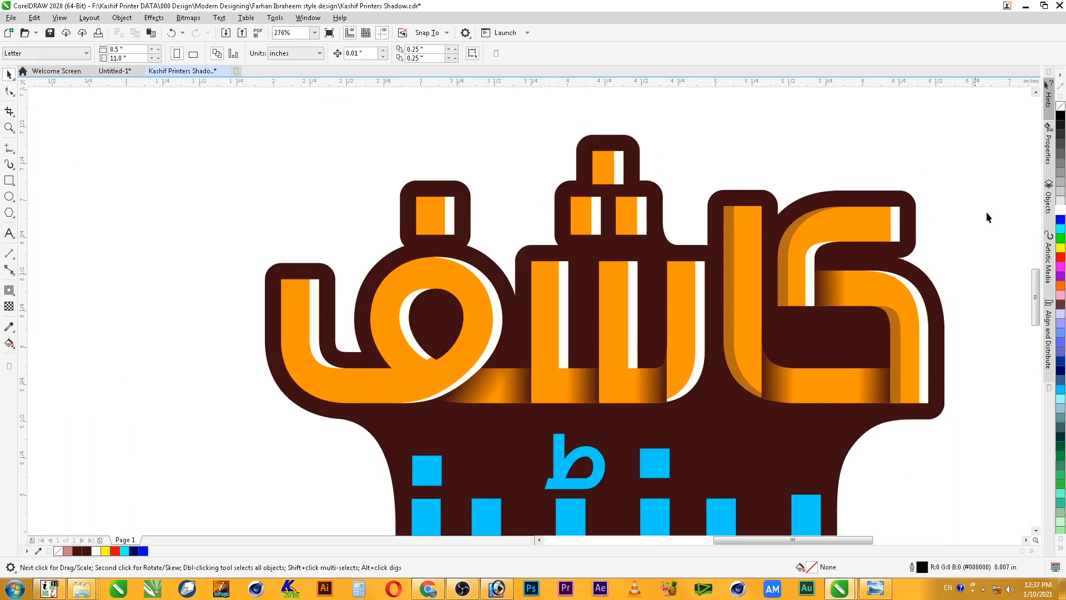
key(F3)
key(F2)
drag(995, 163, 611, 309)
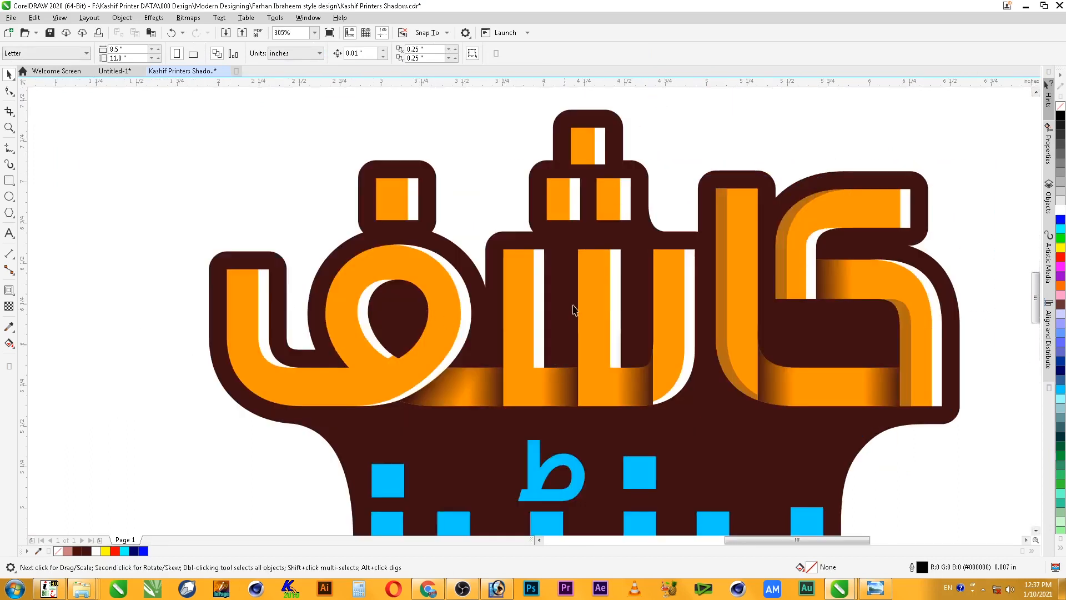
key(F3)
key(F2)
drag(669, 105, 355, 325)
Move the orange slivers from above the logo straight down onto the matching edges of the sheen-fa lettering
click(576, 244)
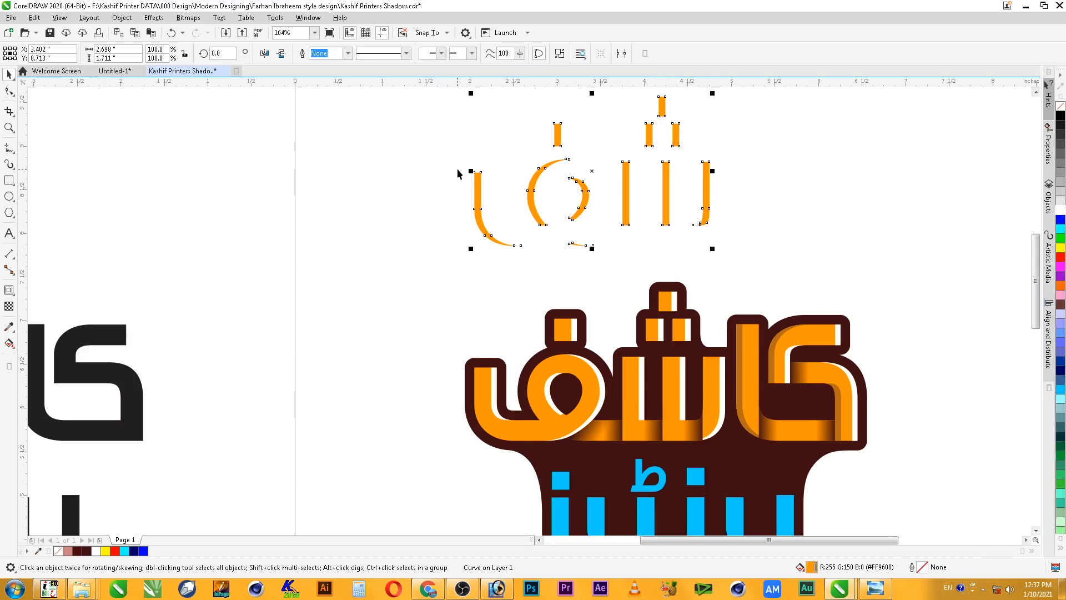
key(F2)
drag(412, 147, 574, 411)
click(481, 125)
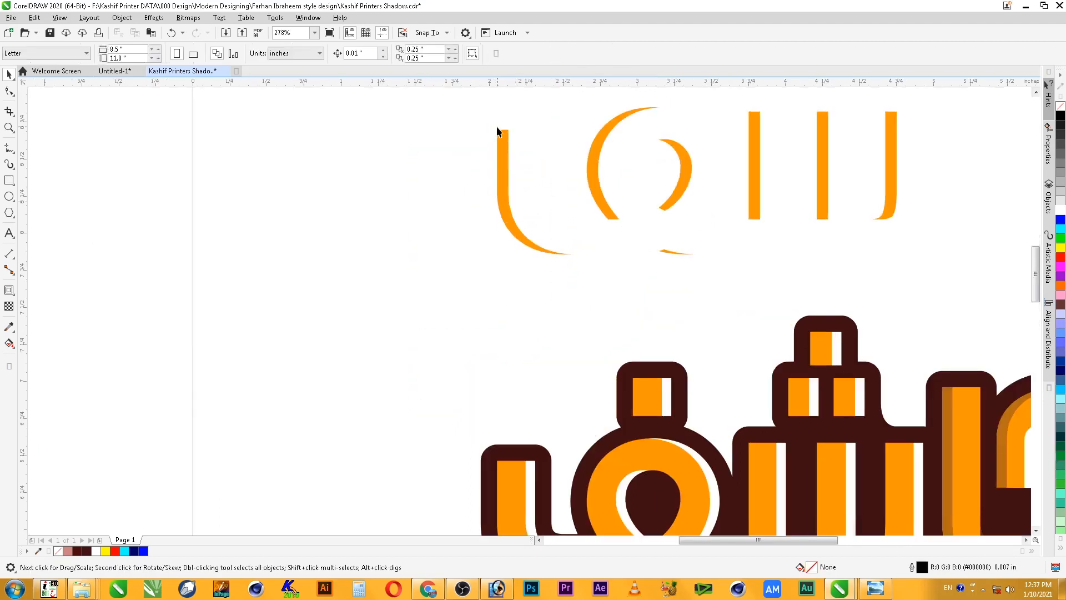
drag(497, 132, 497, 460)
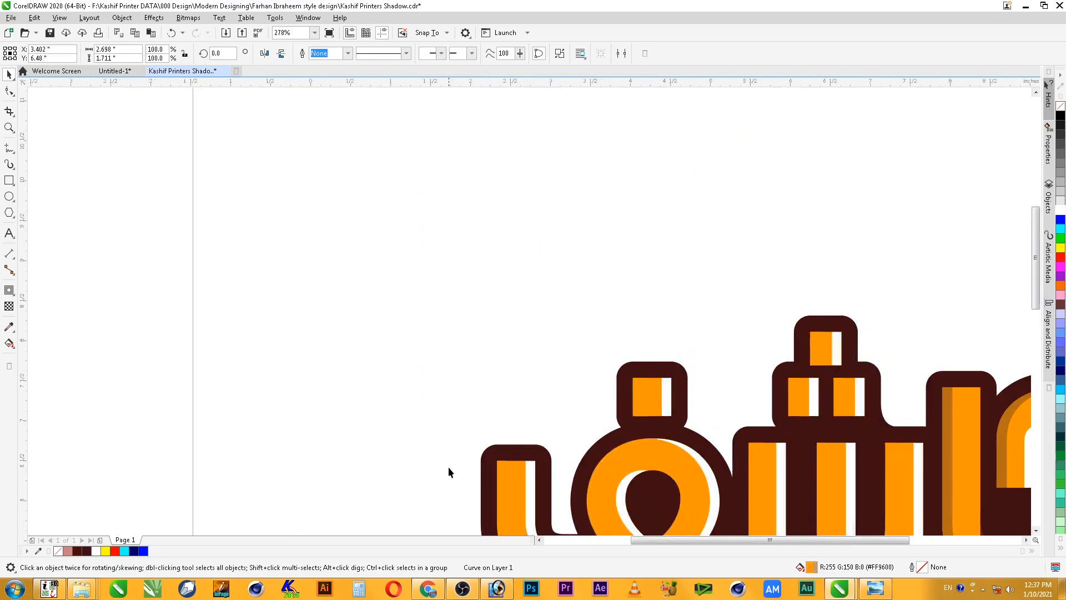
Add the brown of the kaf-alif edge shading to the document palette, and delete the displaced copy of the shading
scroll(449, 469, down, 2)
key(F2)
drag(419, 423, 623, 500)
scroll(1003, 390, down, 3)
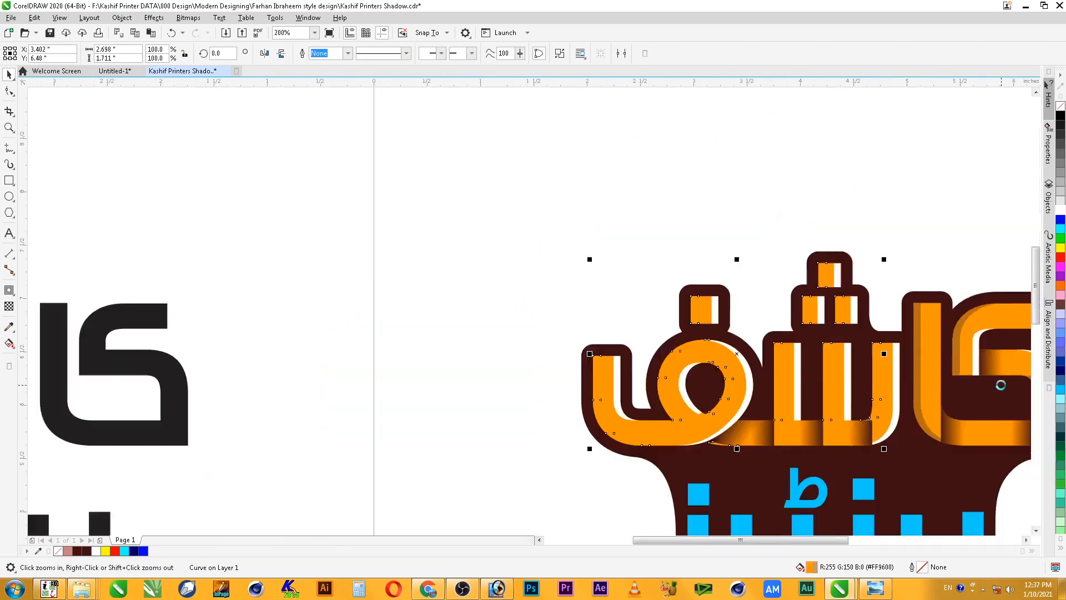
drag(722, 307, 1016, 455)
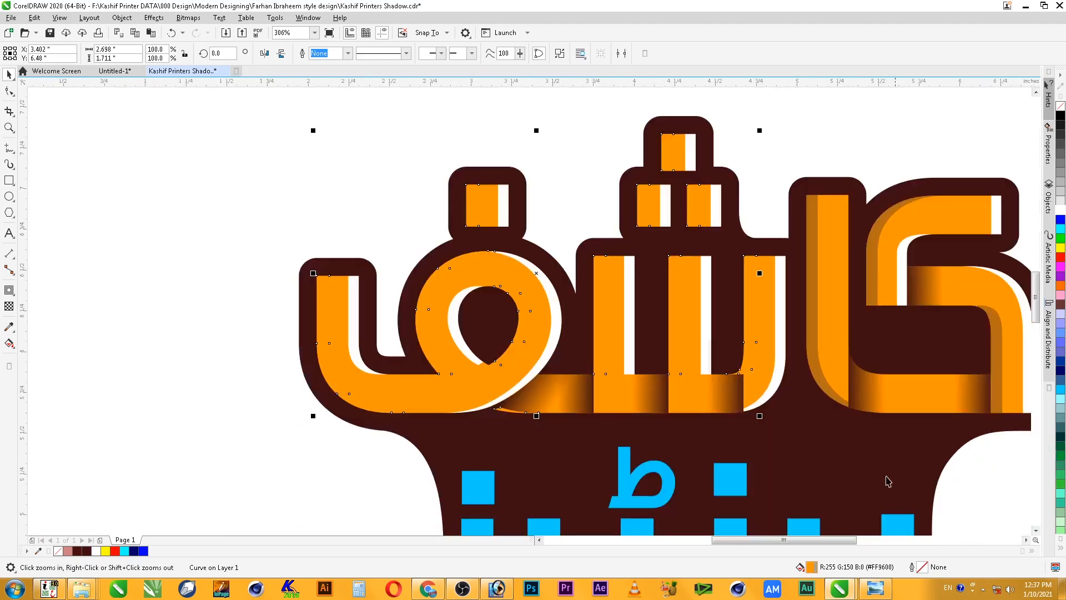
ctrl+click(814, 306)
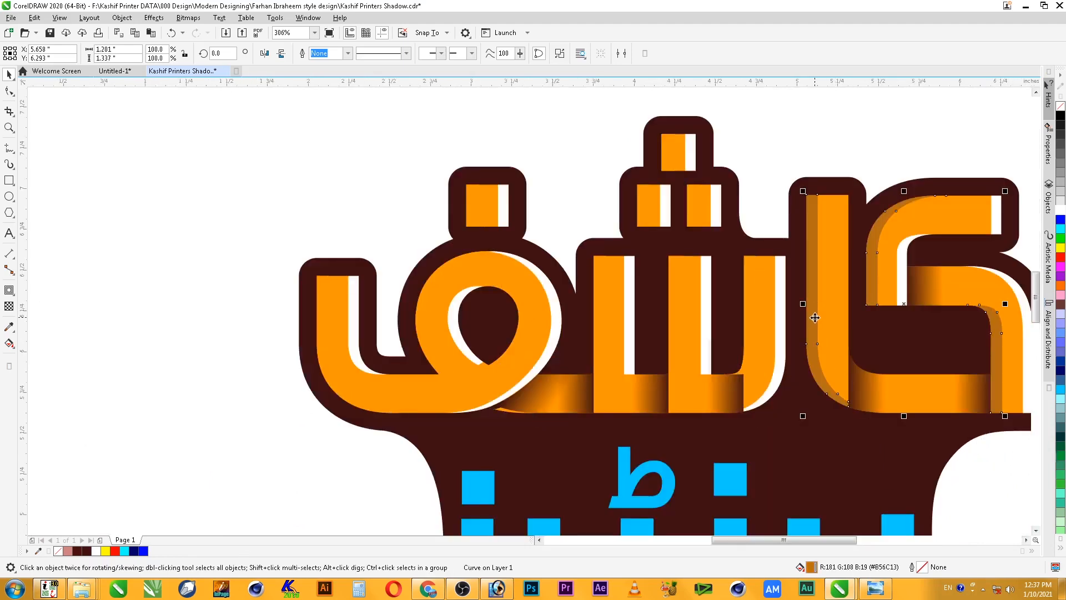
drag(815, 269, 157, 556)
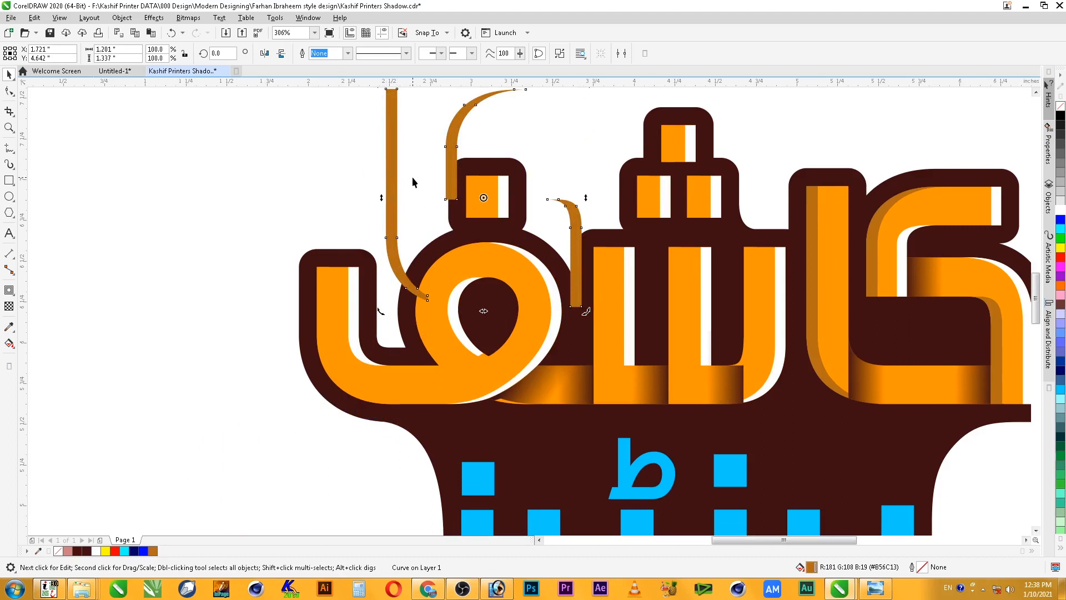
key(Delete)
Fill the orange slivers on the sheen-fa lettering with the brown shading colour #B56C13
click(318, 285)
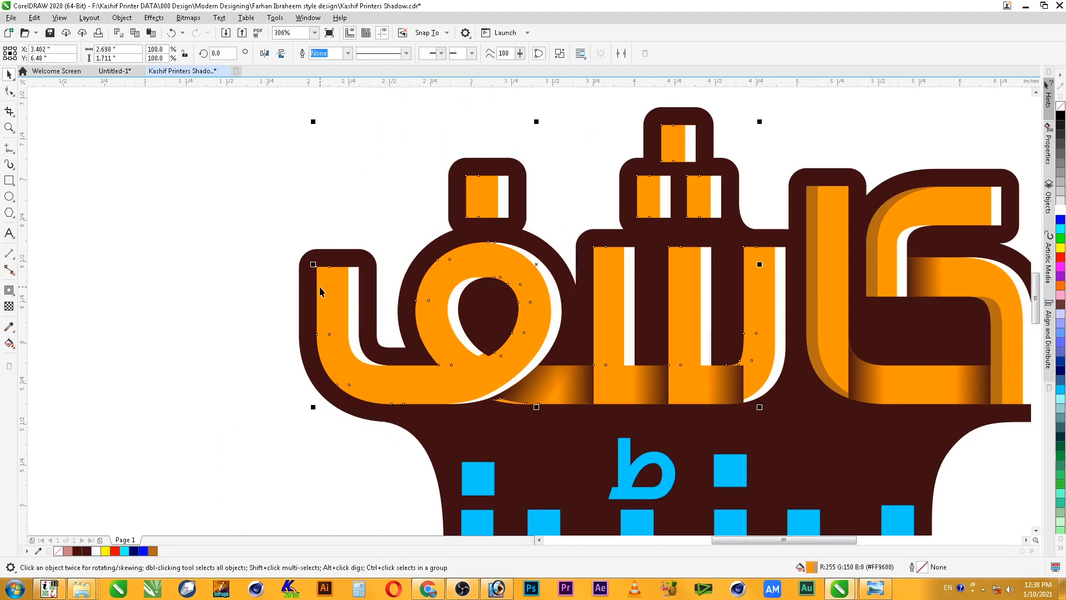
click(154, 551)
click(218, 451)
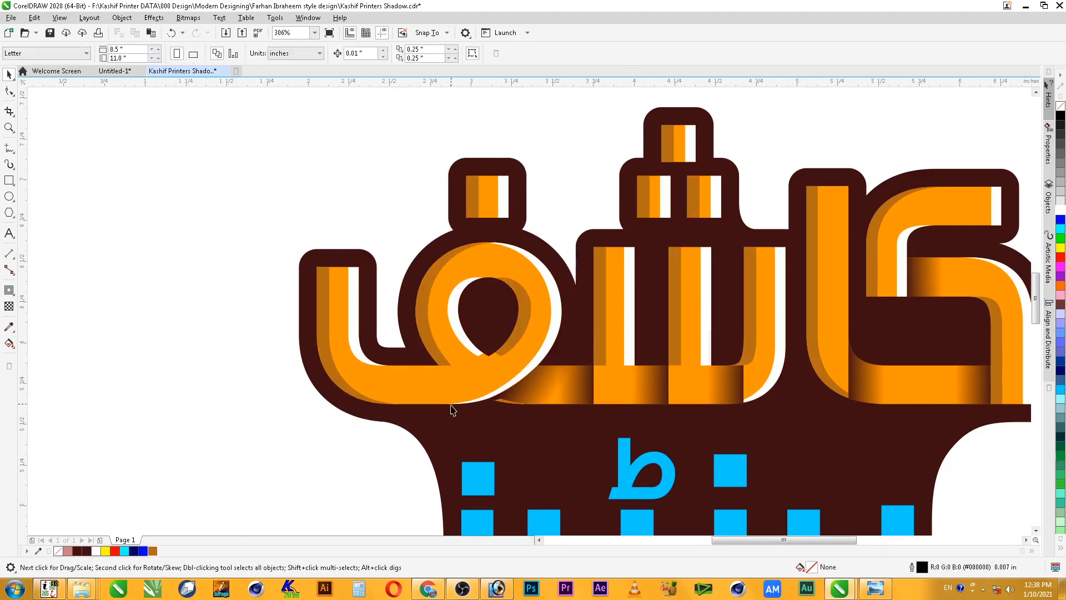
Slant the brown sliver on the fa's dot by moving its lower inner node towards the outer edge
scroll(453, 403, down, 1)
key(z)
drag(276, 255, 632, 486)
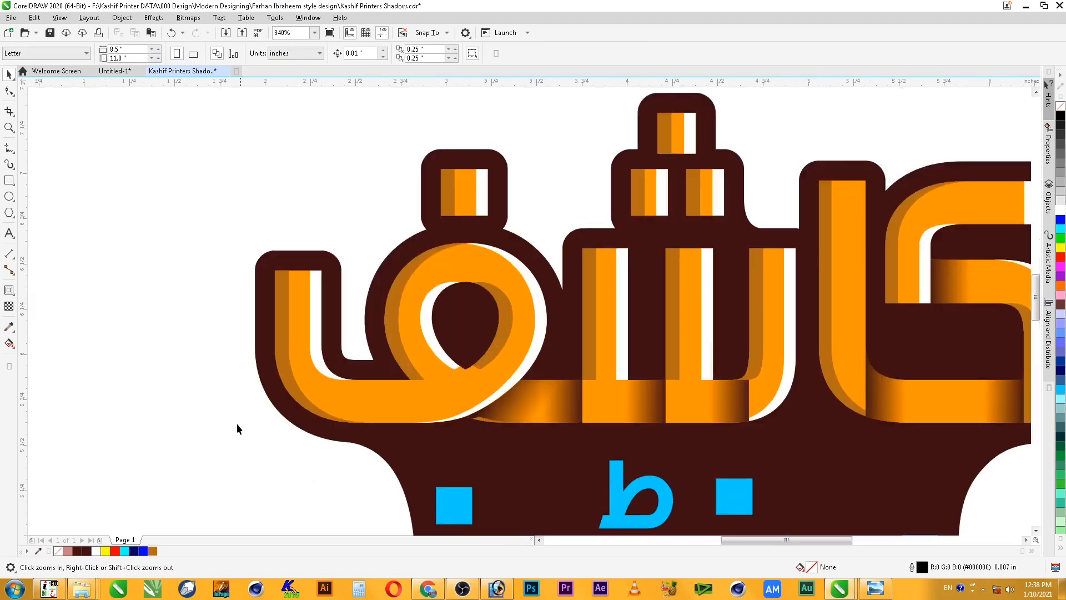
key(space)
click(451, 199)
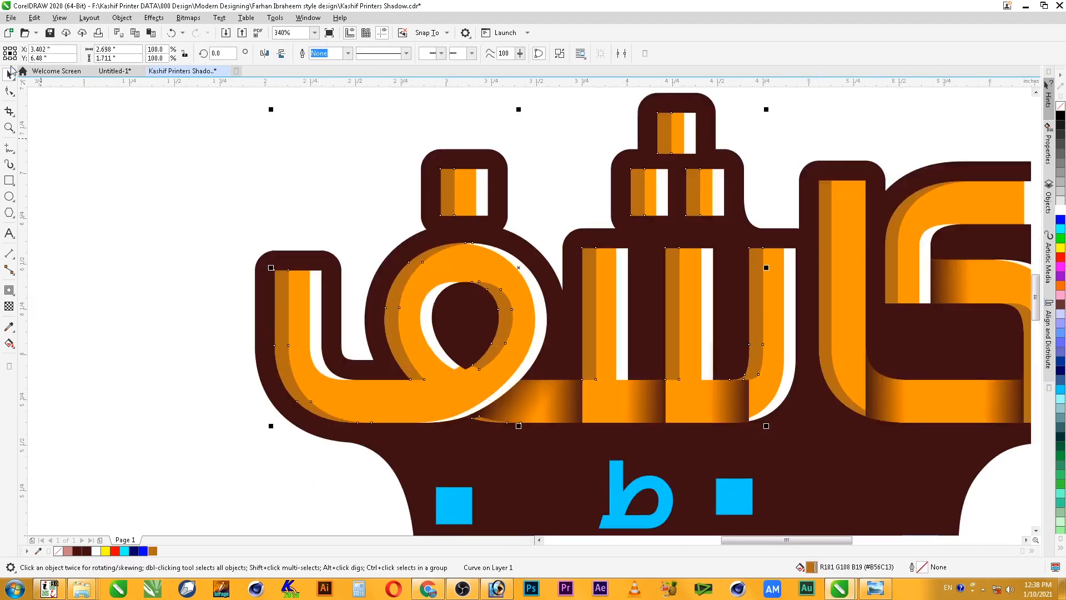
click(8, 92)
drag(345, 133, 582, 300)
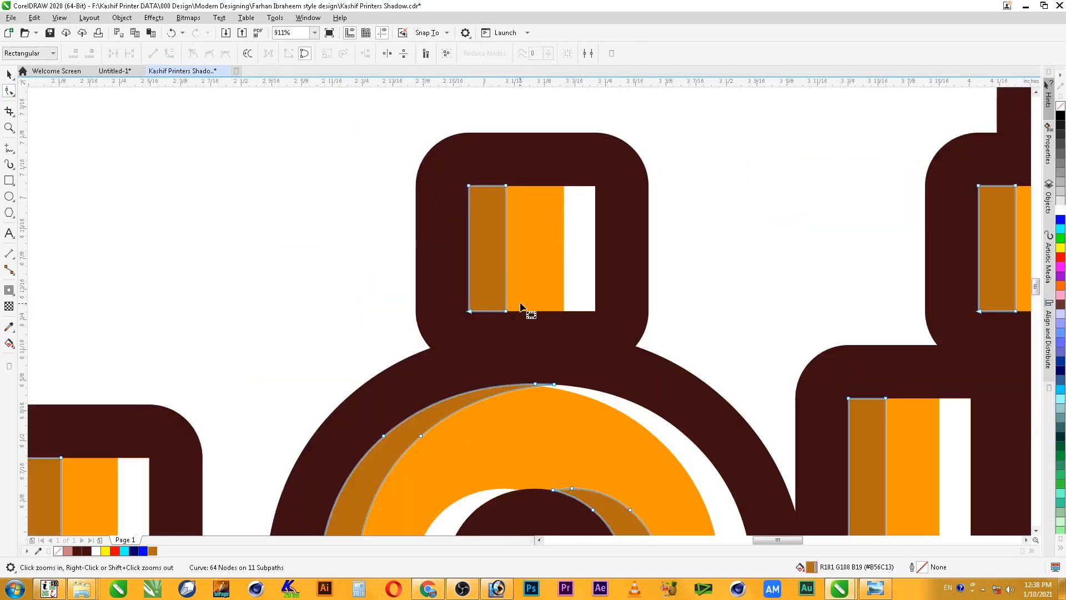
click(455, 215)
drag(507, 314, 783, 446)
key(space)
Slant the brown sliver on the first lower sheen dot, the one nearest the fa, by moving one inner corner node
scroll(564, 333, down, 2)
key(Escape)
scroll(562, 362, down, 2)
key(F2)
key(F10)
click(462, 237)
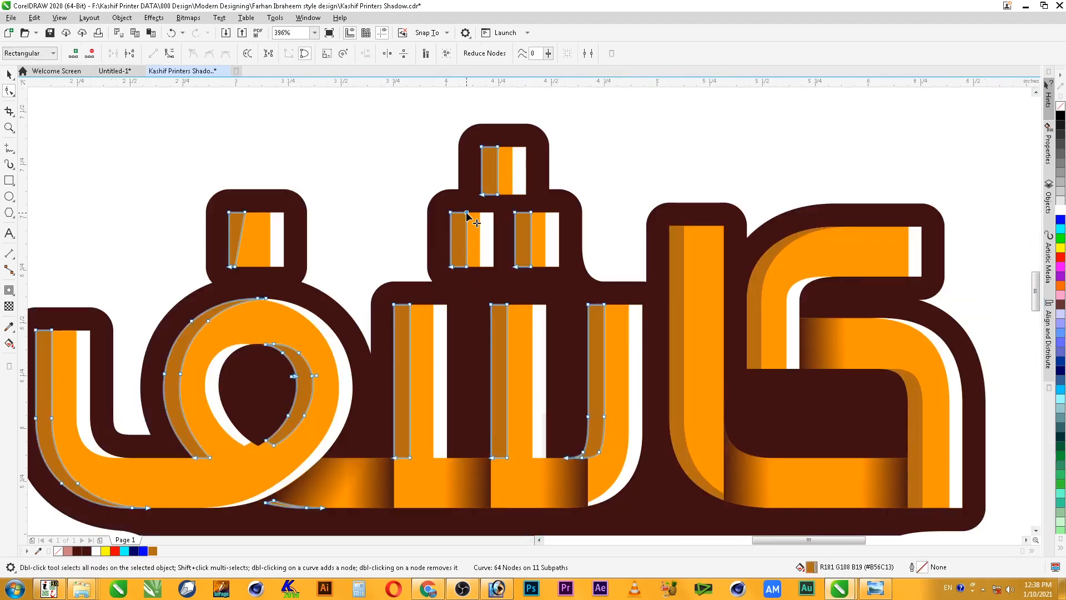
drag(466, 212, 457, 212)
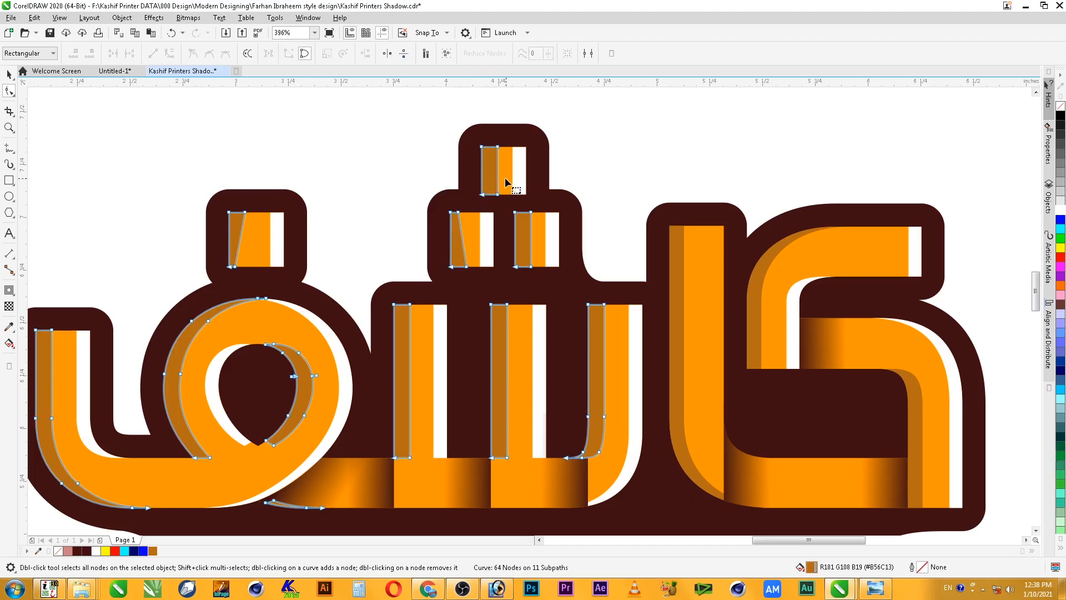
Slant the brown sliver on the topmost sheen dot by nudging its lower inner node outwards
drag(505, 178, 494, 211)
key(Left)
key(Left)
key(Left)
key(Left)
key(Left)
key(Left)
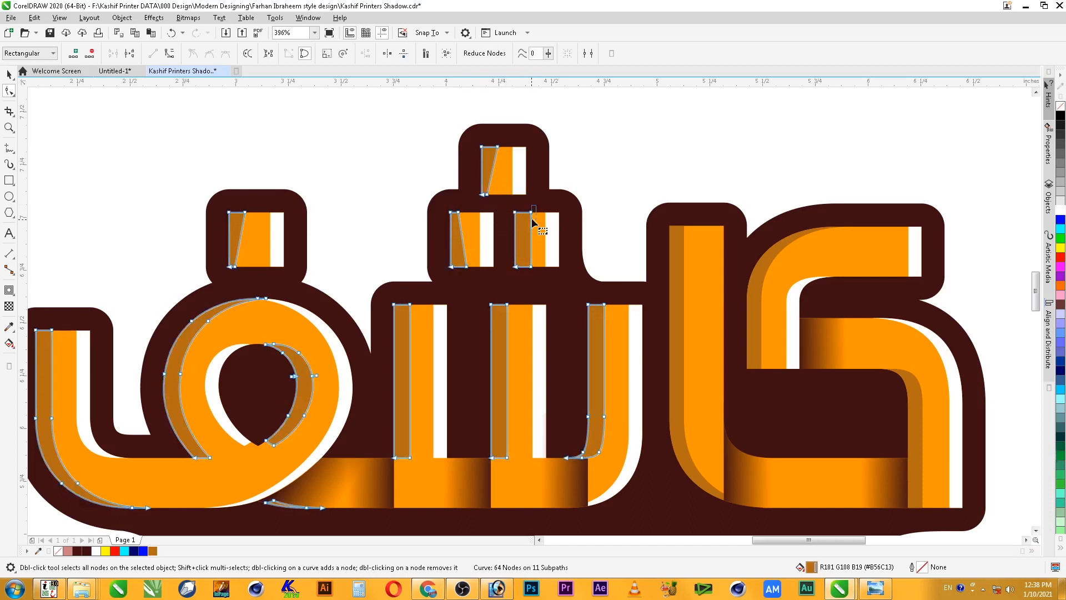
Slant the brown sliver on the lower sheen dot nearest the alif by nudging its lower inner node outwards
drag(532, 218, 524, 228)
key(Left)
key(Left)
key(Left)
key(Left)
key(space)
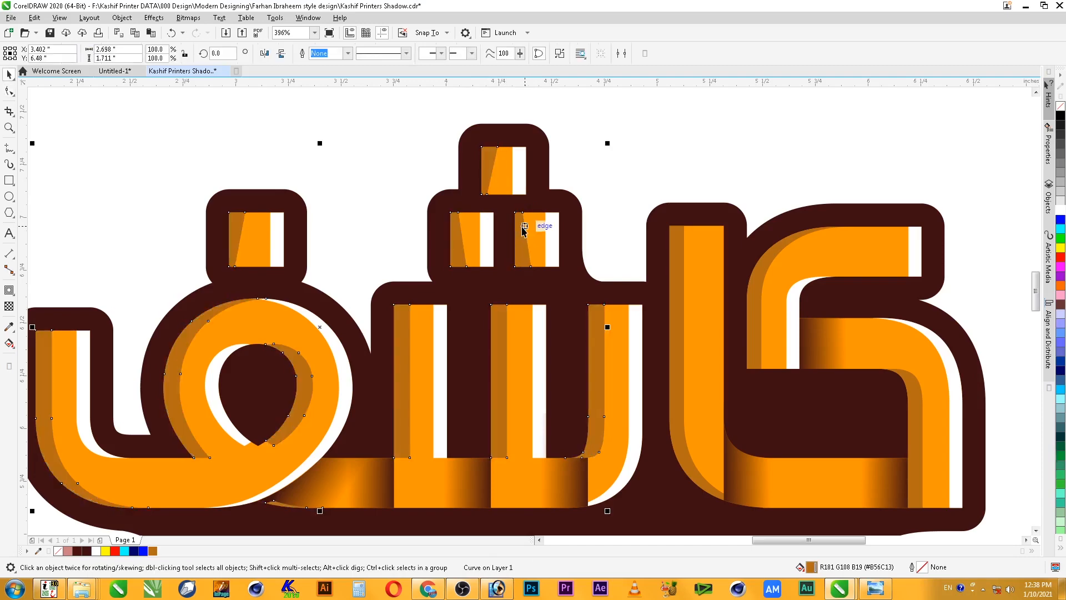
Examine the brown edge shading on the sheen-fa letters and where it meets the shadows along the base
click(645, 139)
scroll(645, 138, down, 1)
key(F2)
drag(616, 138, 230, 347)
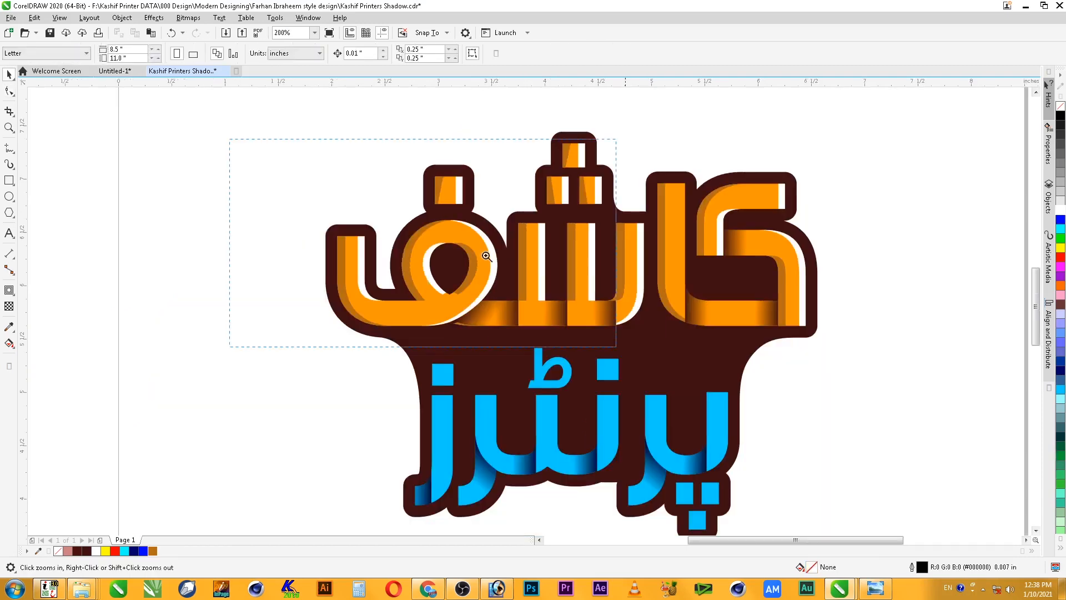
drag(616, 346, 738, 380)
click(780, 384)
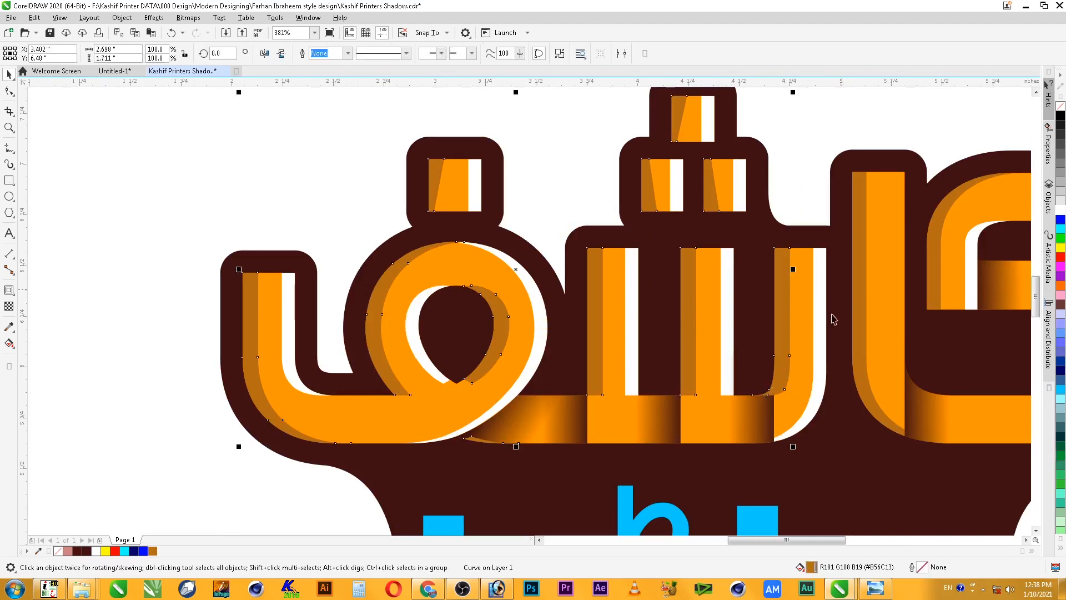
scroll(860, 250, down, 1)
key(F2)
drag(865, 254, 595, 398)
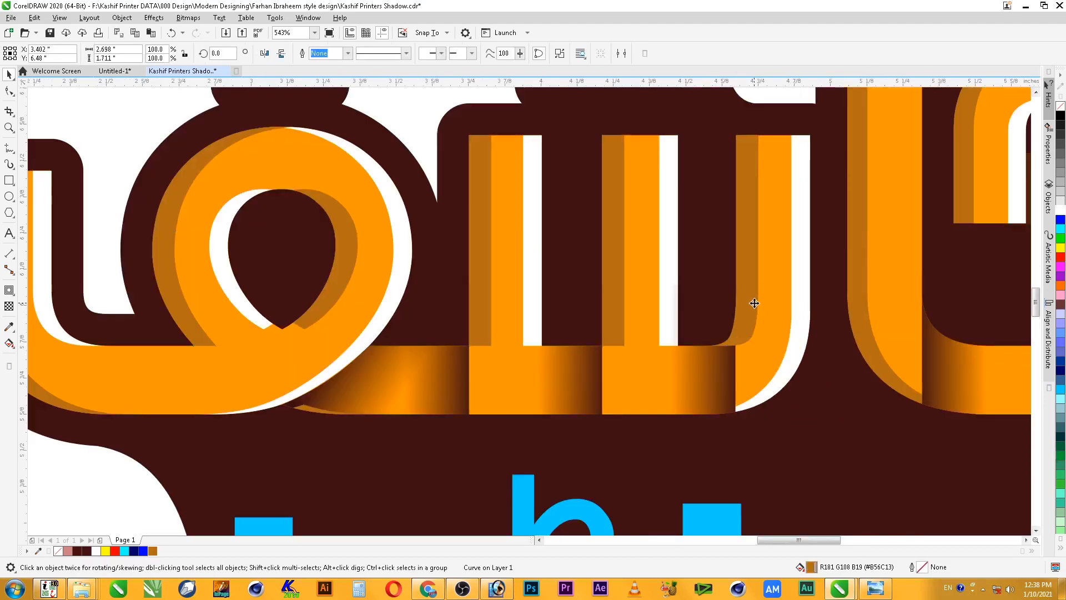
Draw a rectangle about 0.111 by 0.408 inches over the brown shading's tail at the last sheen stroke's inner corner
click(740, 351)
click(8, 180)
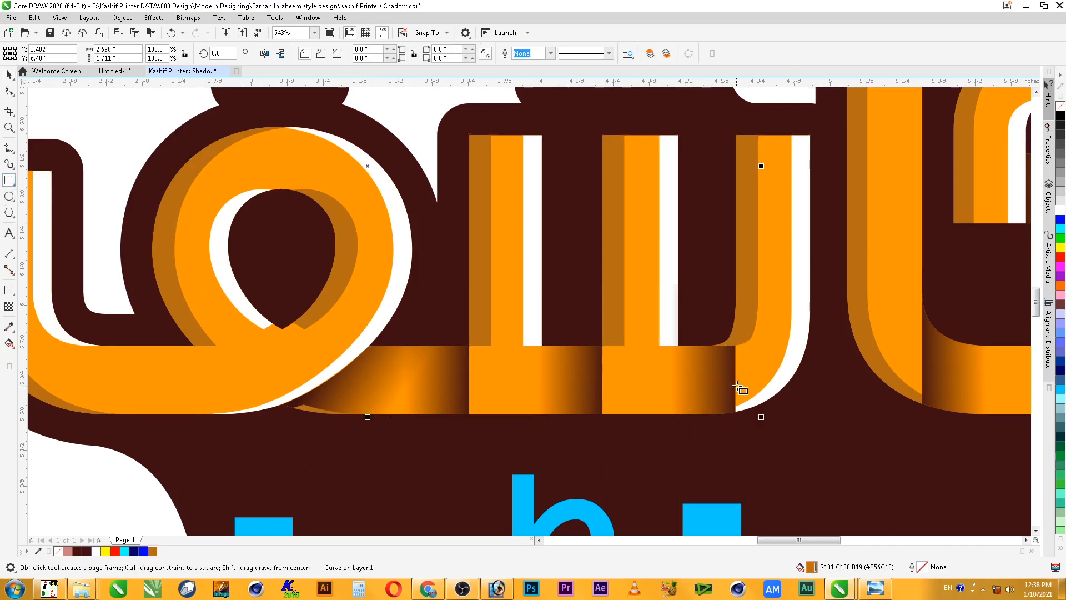
mouse_move(735, 387)
mouse_down()
mouse_move(733, 290)
mouse_move(700, 261)
mouse_up()
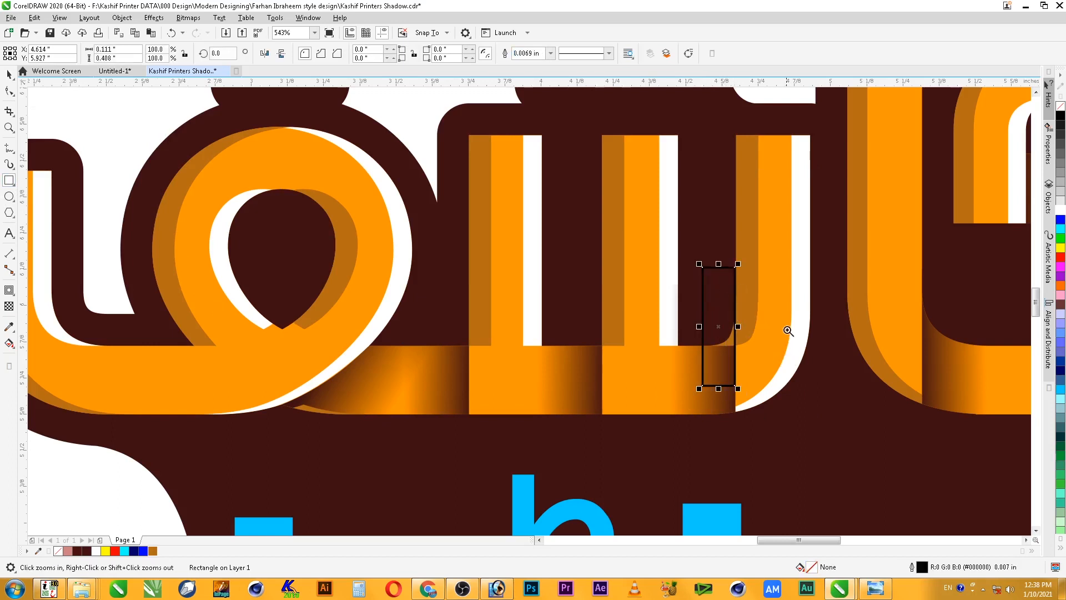
drag(785, 328, 616, 412)
key(space)
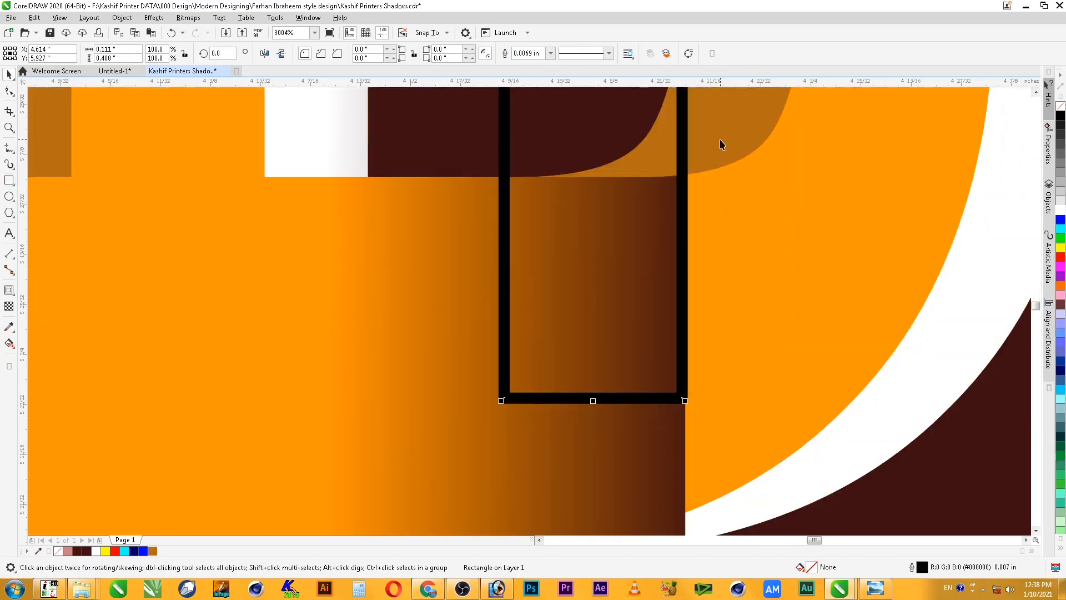
Trim the brown edge shading with the rectangle at the last sheen stroke's inner corner, and delete the rectangle
shift+click(721, 142)
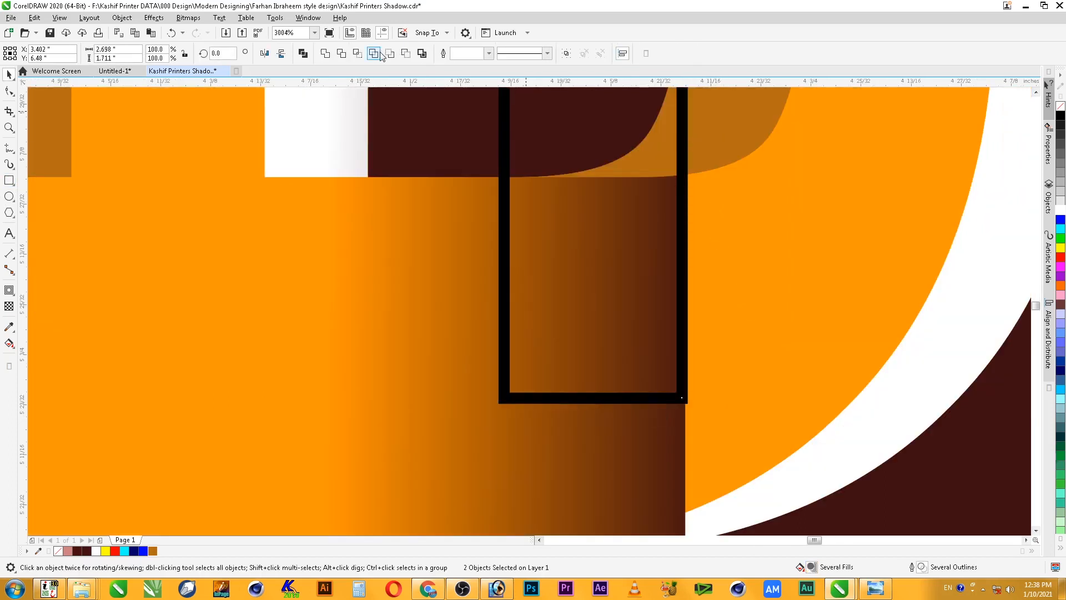
click(341, 54)
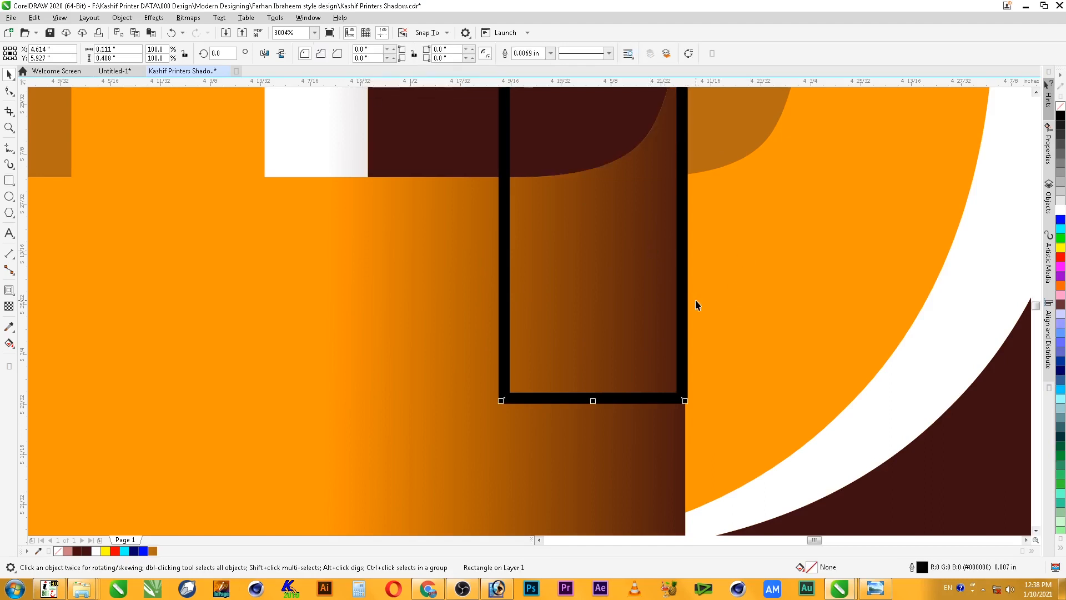
key(Delete)
scroll(695, 305, down, 8)
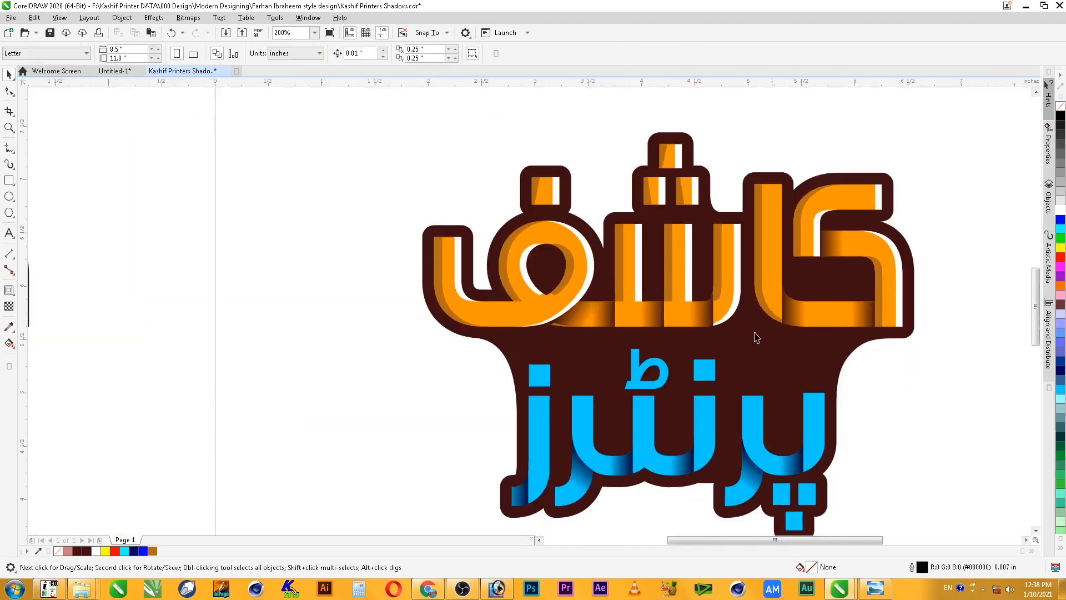
Extend the brown sliver on the middle sheen stroke by nudging its lower outer node down to the letter's baseline
key(z)
drag(946, 129, 308, 387)
key(F2)
drag(768, 305, 482, 458)
scroll(481, 306, down, 2)
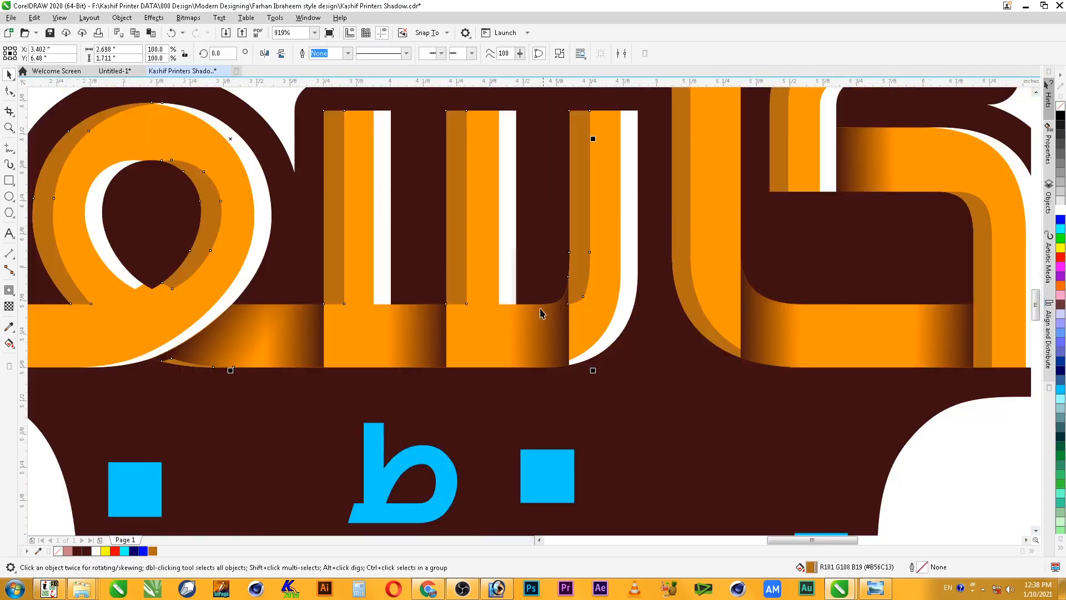
key(F2)
drag(194, 406, 590, 223)
click(690, 250)
key(F10)
drag(663, 254, 638, 340)
key(Down)
key(Down)
key(Down)
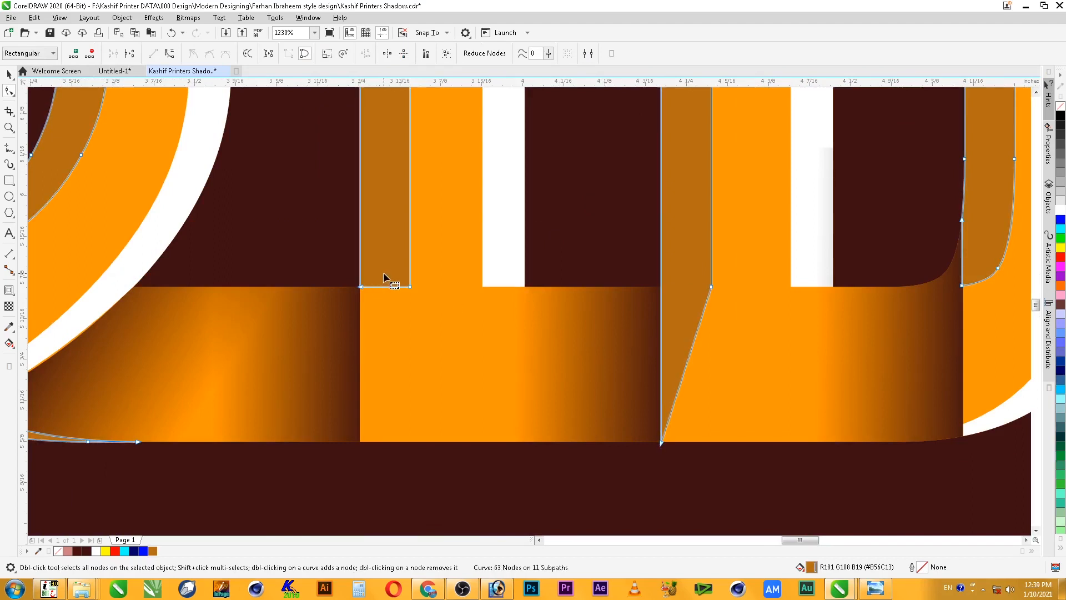
Extend the brown sliver on the sheen stroke nearest the fa by nudging its lower outer node to the baseline
key(Down)
key(Down)
key(Down)
key(Down)
key(Down)
key(space)
key(Escape)
scroll(565, 442, down, 3)
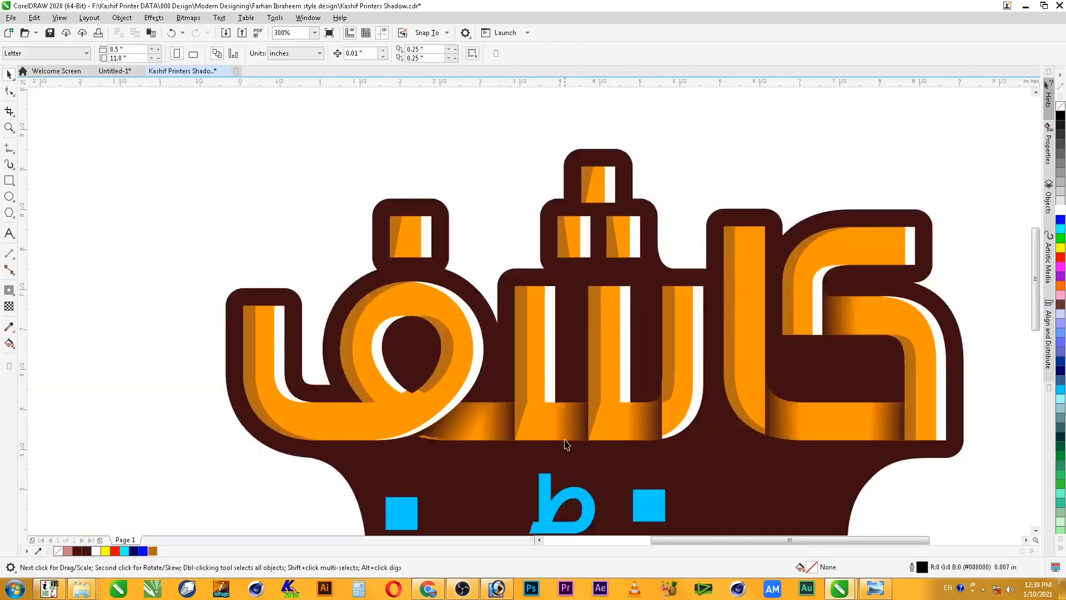
Add two nodes to the brown sliver inside the fa loop, one on each side of its lower end
key(z)
drag(815, 275, 262, 494)
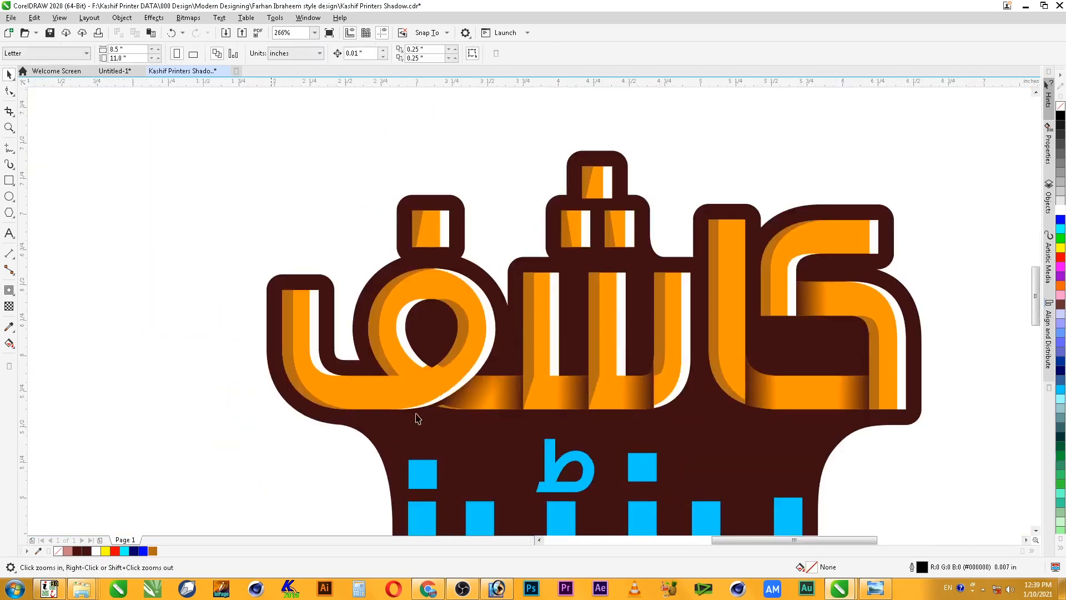
drag(231, 231, 507, 415)
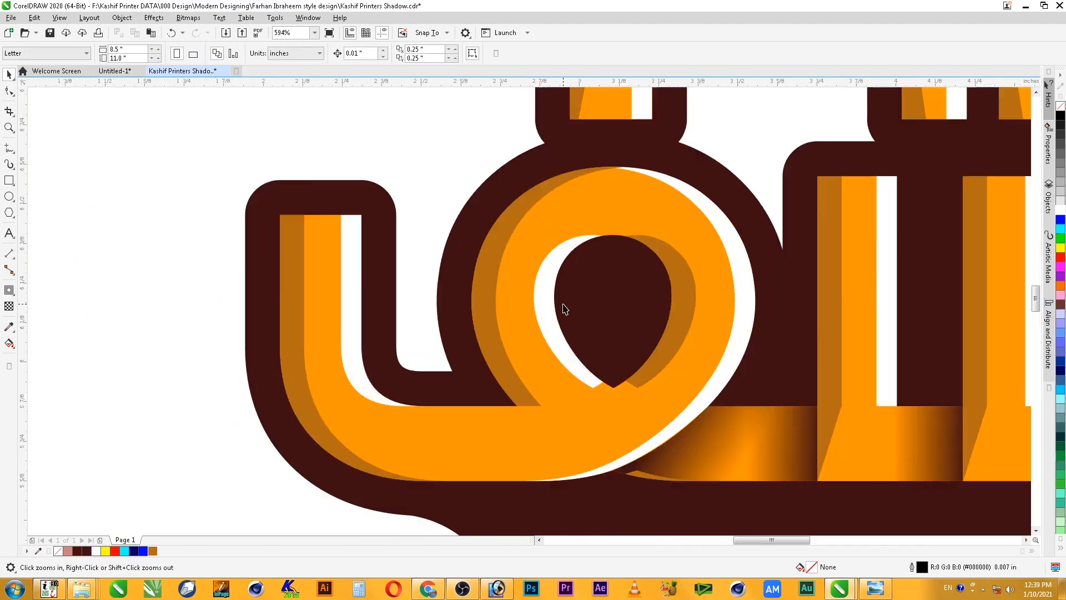
click(677, 307)
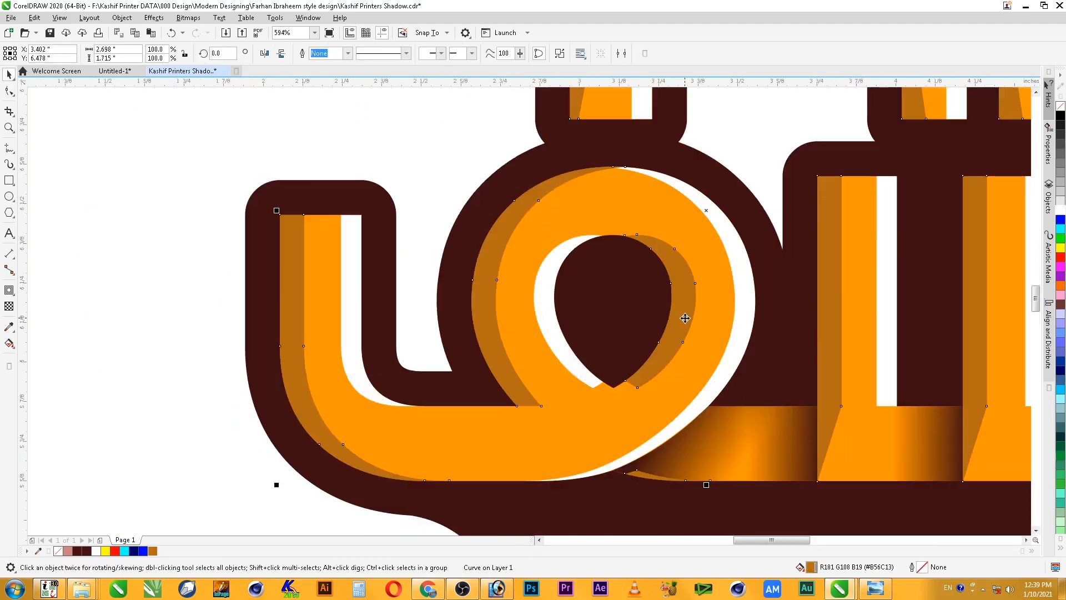
key(F10)
scroll(585, 365, up, 3)
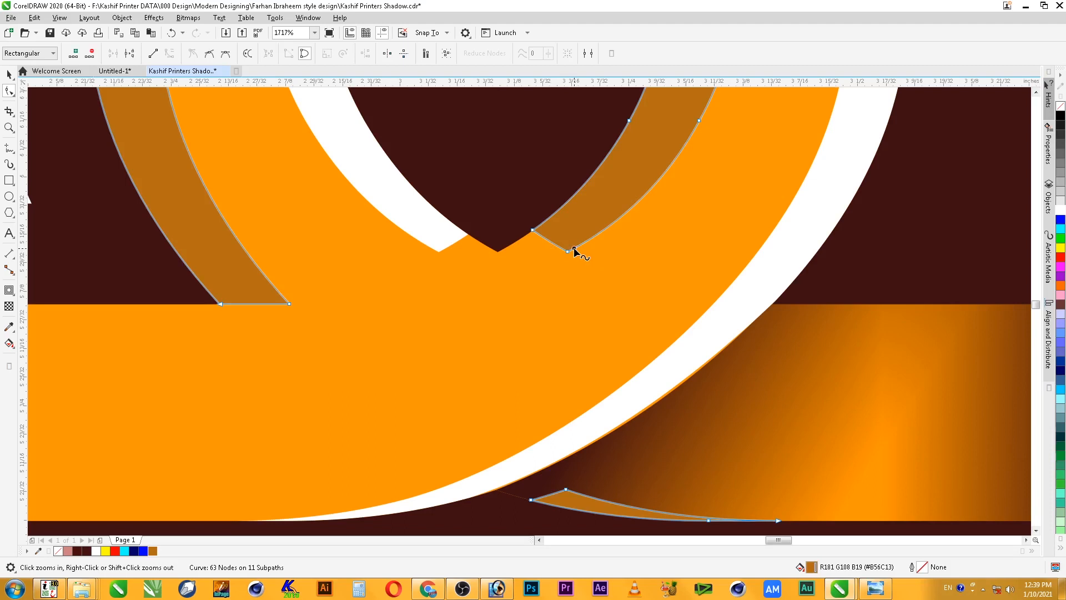
click(538, 223)
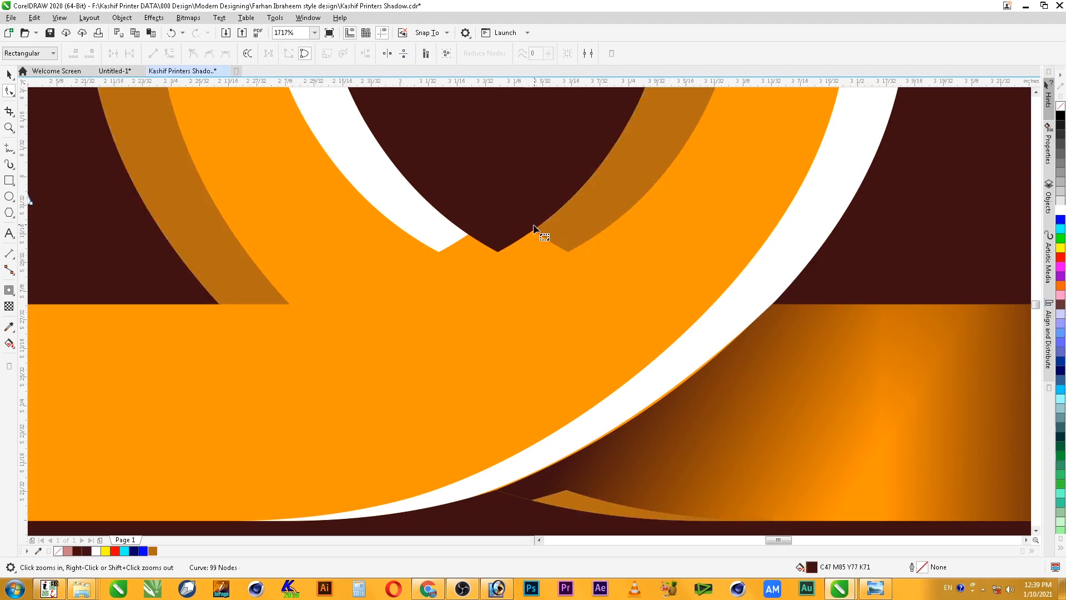
click(542, 230)
double_click(532, 229)
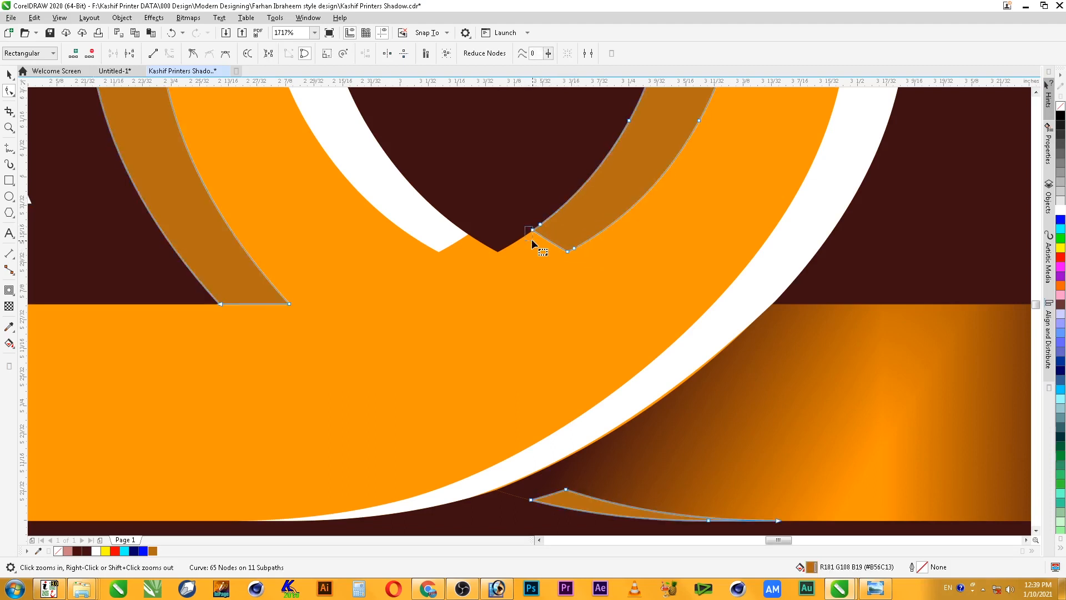
Try deleting the two corner nodes at the lower end of the brown sliver inside the fa loop
drag(521, 224, 573, 249)
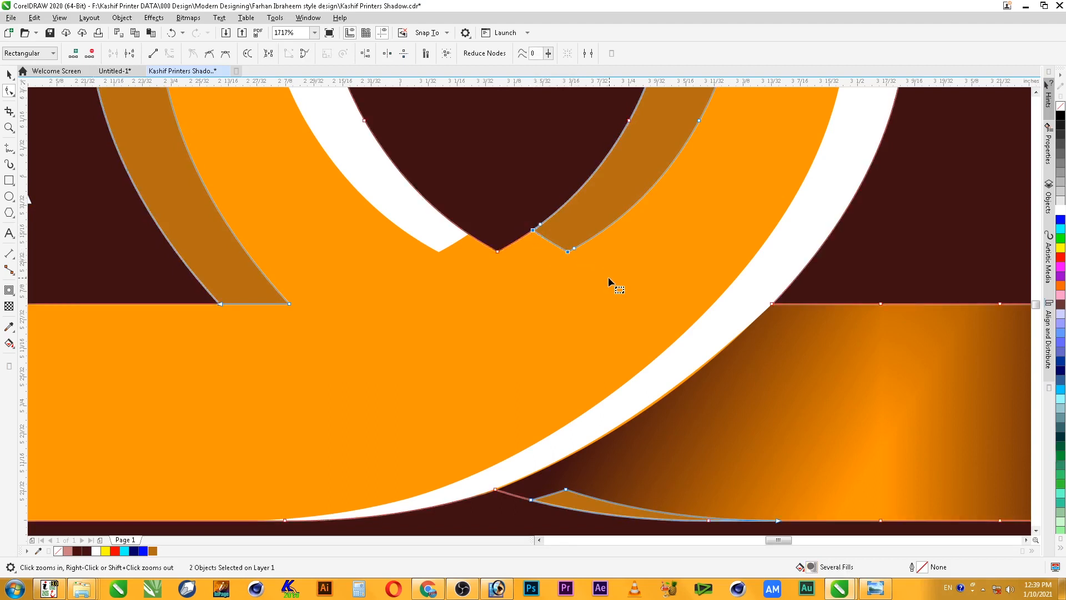
key(Delete)
key(space)
key(Escape)
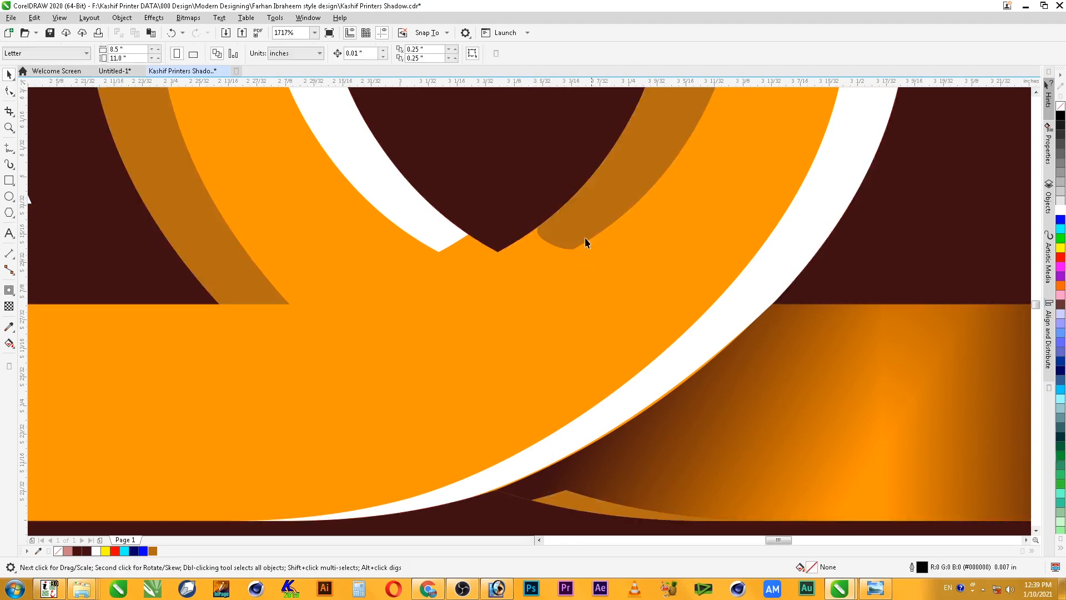
key(F10)
scroll(570, 284, down, 2)
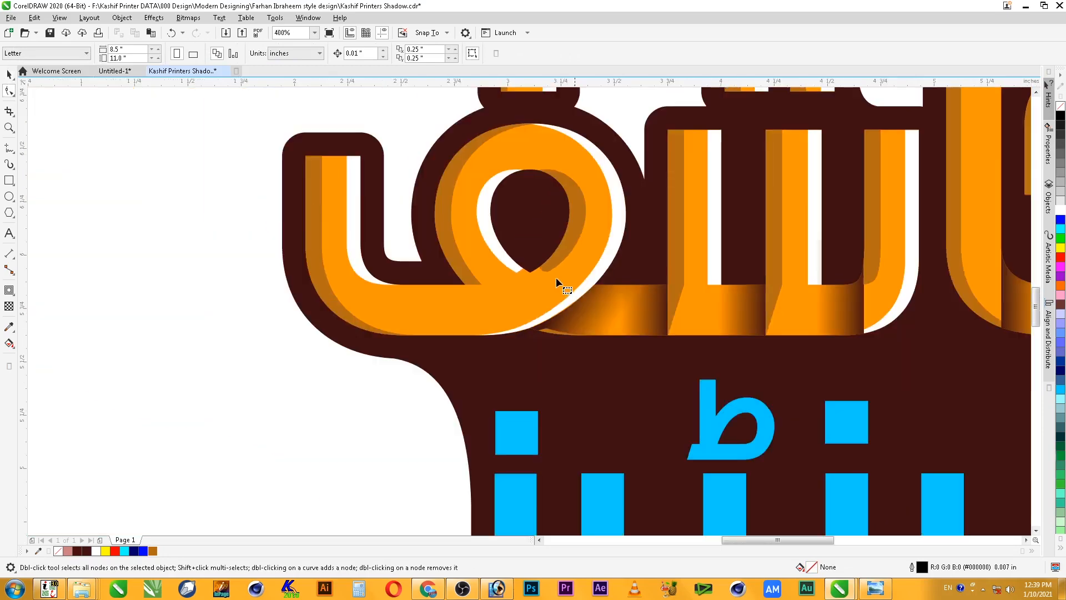
scroll(575, 383, up, 2)
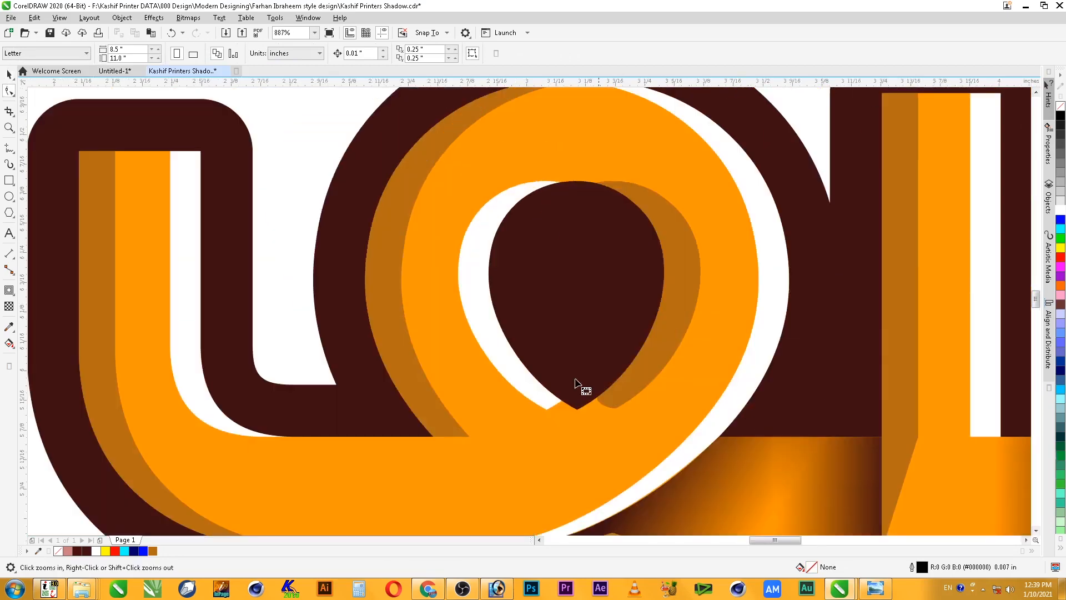
click(646, 363)
scroll(583, 438, up, 3)
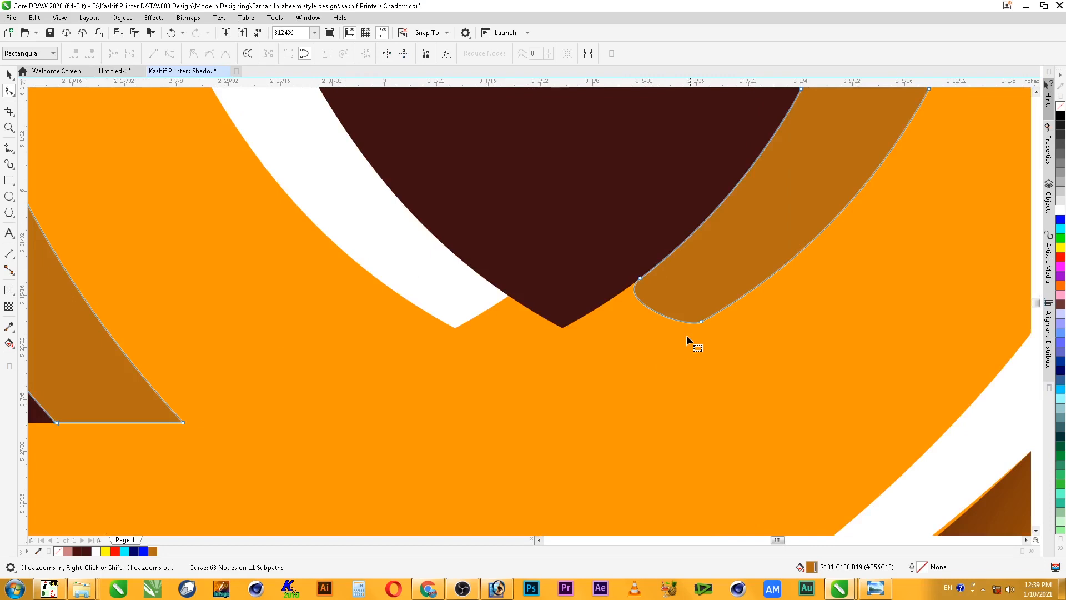
key(ctrl+z)
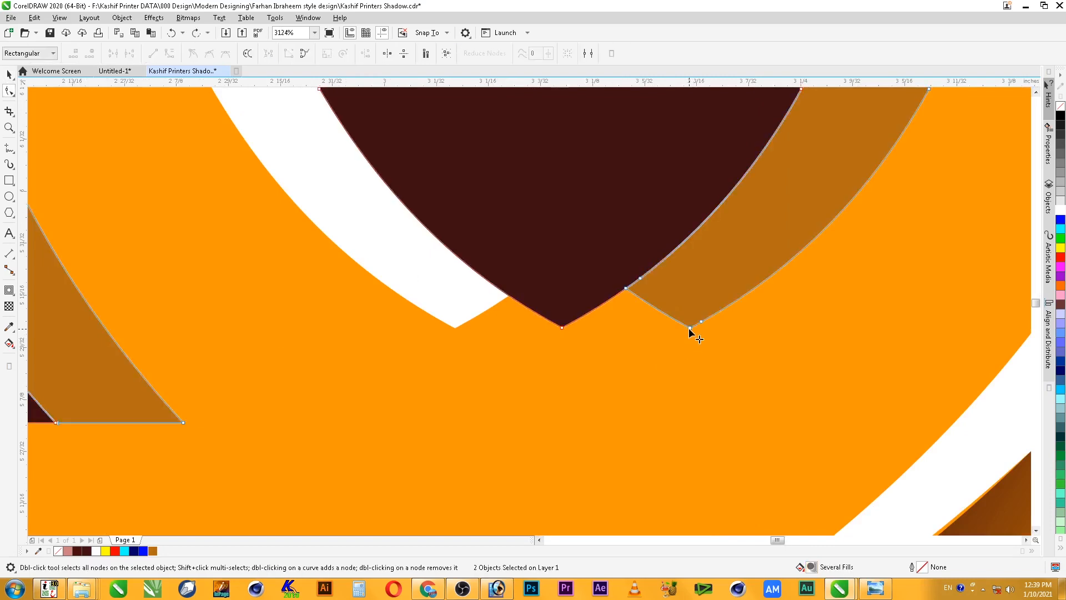
Move the bottom corner node of the fa loop's inner brown sliver to the pointed tip of the opening
drag(689, 328, 562, 328)
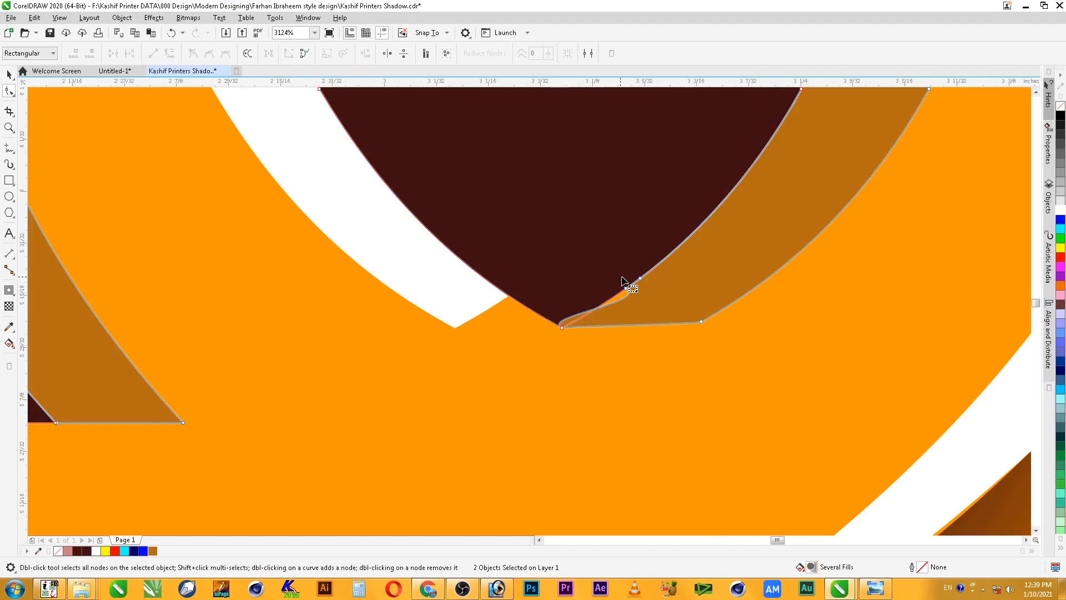
drag(621, 276, 582, 311)
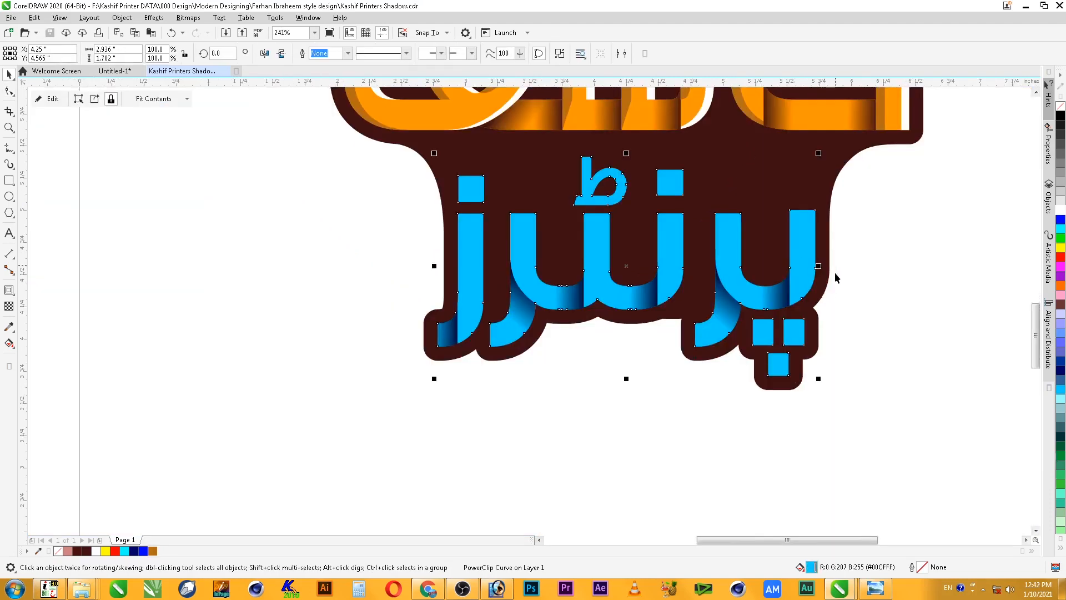
Place a copy of the blue lettering on the empty area beside the logo, at X 0.444 inches
scroll(833, 258, down, 2)
key(F2)
drag(904, 171, 488, 367)
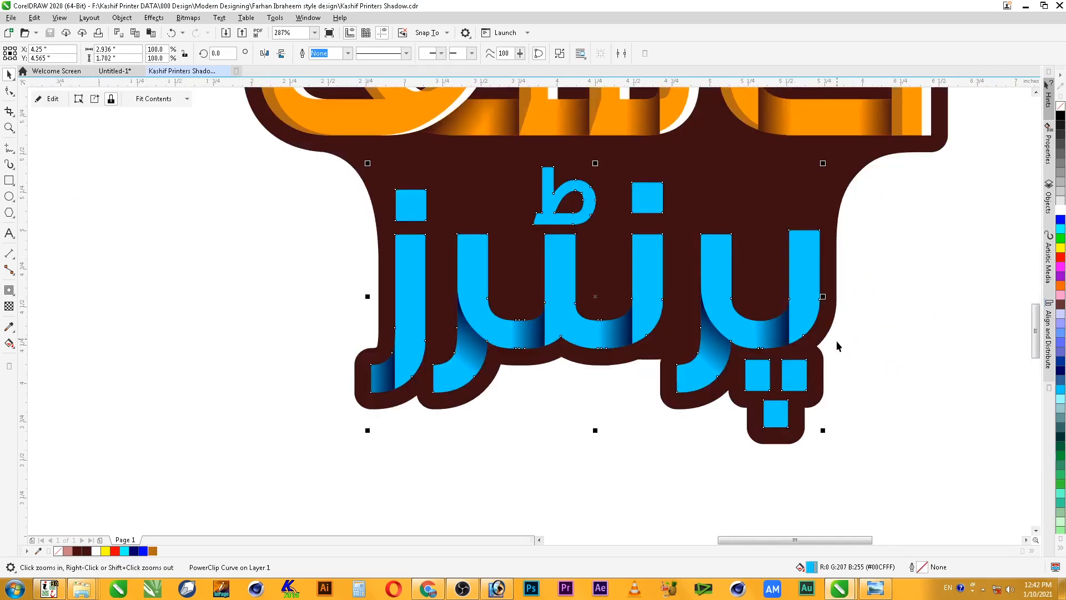
scroll(801, 272, down, 3)
drag(799, 272, 501, 331)
Remove the PowerClip frame from the copied blue lettering and clear its shadow contents
key(F2)
drag(210, 172, 697, 419)
right_click(616, 313)
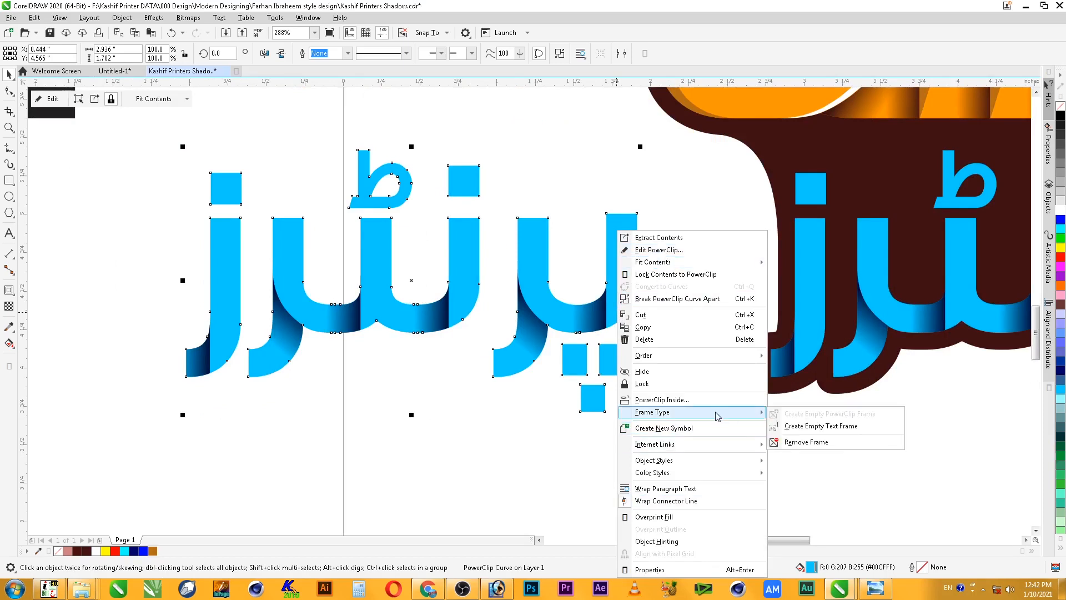
click(837, 447)
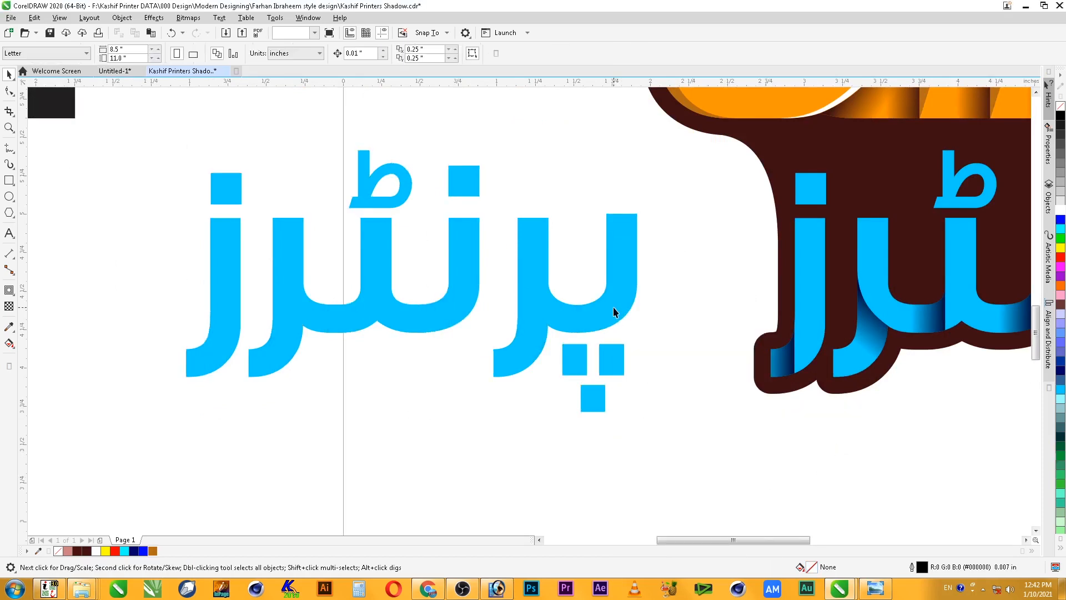
Duplicate the plain blue lettering straight below itself, at Y 2.992 inches
key(F3)
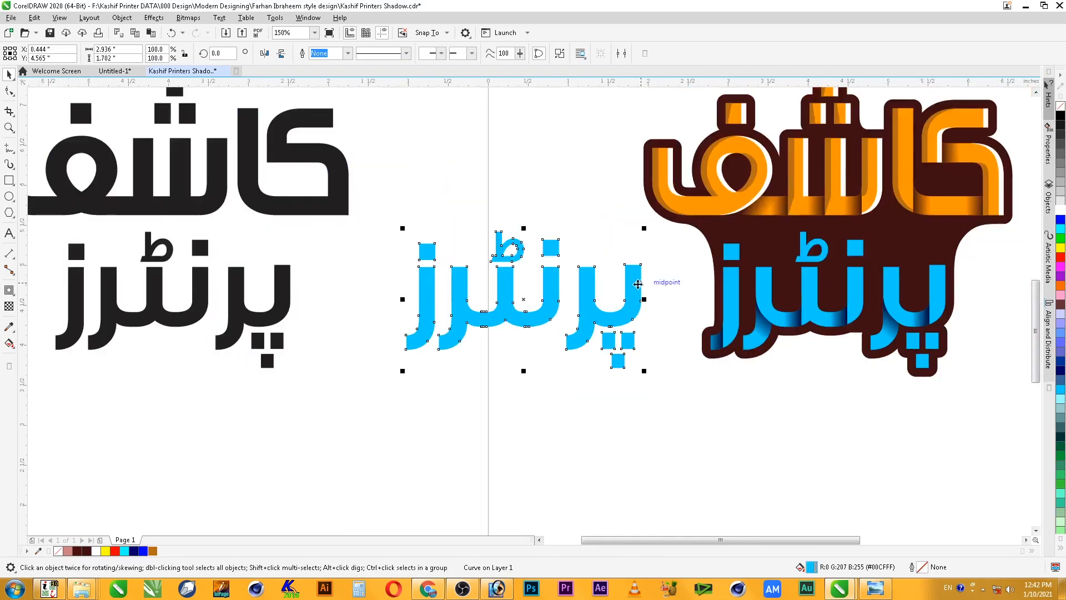
key(z)
drag(485, 366, 701, 453)
scroll(717, 436, down, 1)
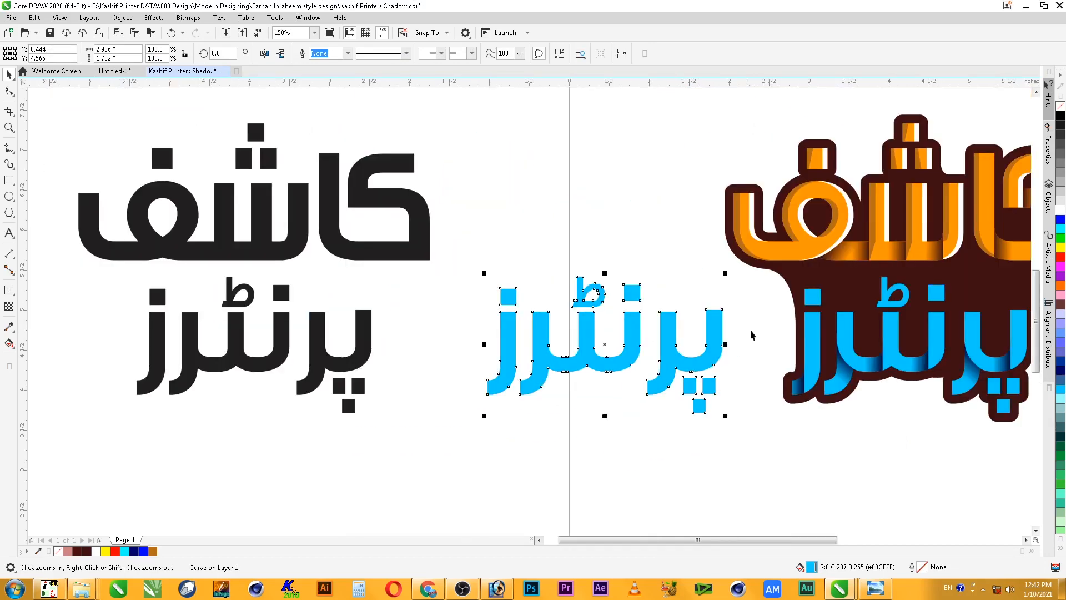
scroll(728, 329, down, 1)
key(F2)
drag(528, 277, 921, 424)
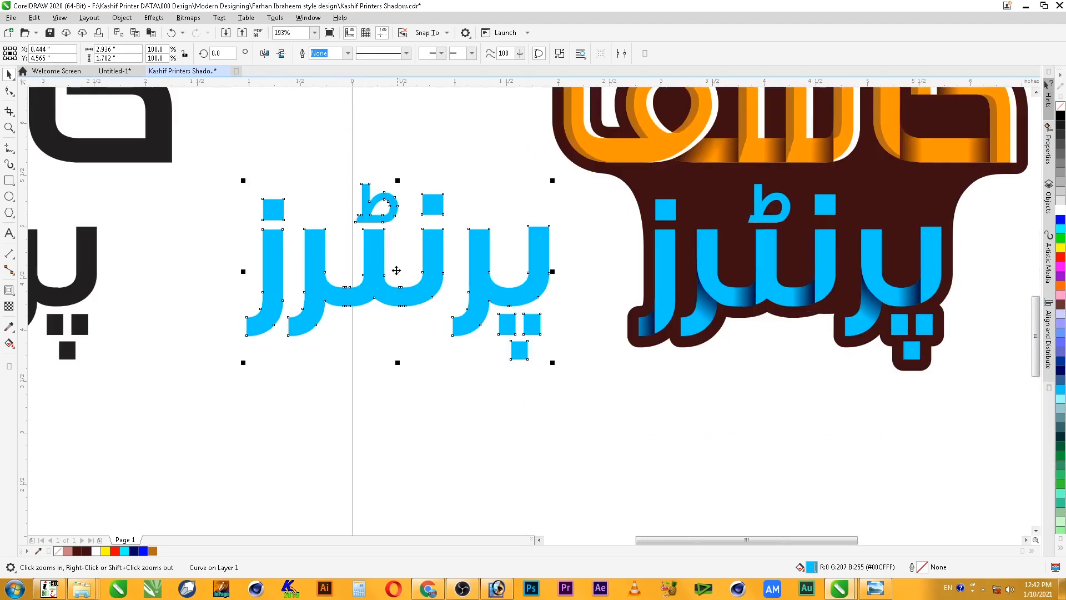
drag(543, 245, 544, 407)
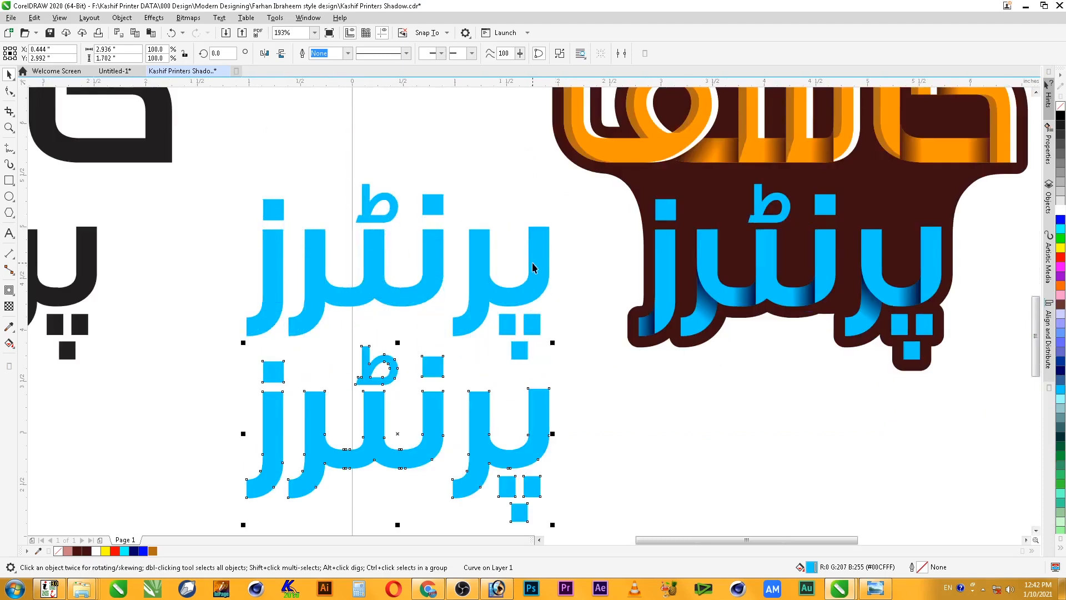
Place a copy of the upper blue lettering over the original, shifted slightly left to X 0.398 inches
key(F2)
drag(576, 216, 449, 385)
drag(615, 212, 603, 211)
scroll(610, 208, down, 3)
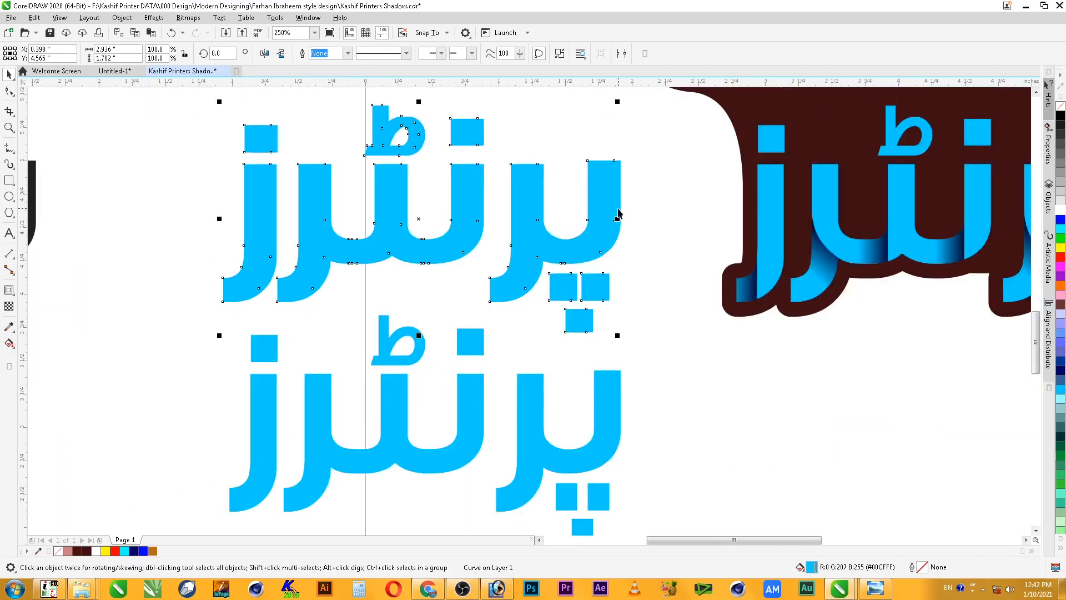
Trim the original upper lettering with its shifted copy and delete the copy to leave right-edge slivers
shift+click(619, 194)
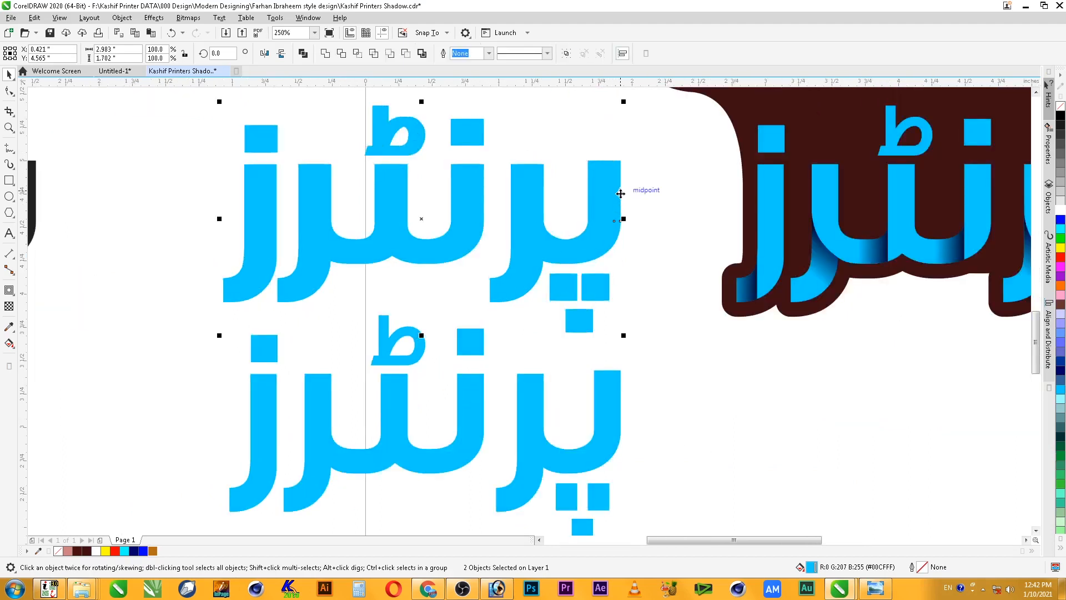
click(342, 54)
click(623, 228)
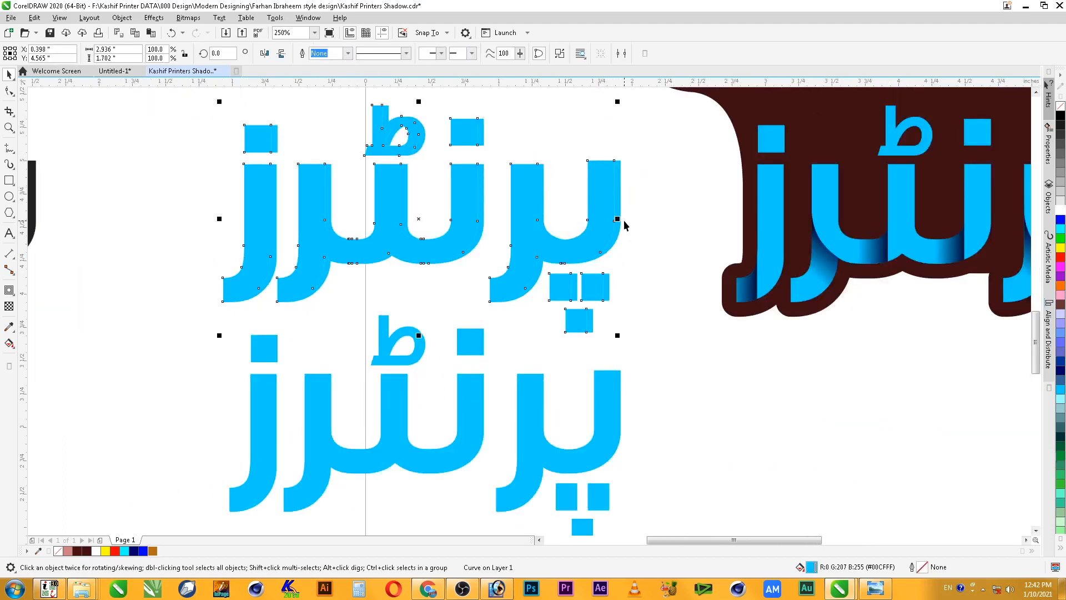
key(Delete)
Trim the lower blue lettering with a copy shifted slightly right to X 0.478 inches, and delete the copy
key(F2)
drag(646, 342, 497, 466)
click(632, 315)
drag(634, 313, 648, 311)
shift+click(344, 224)
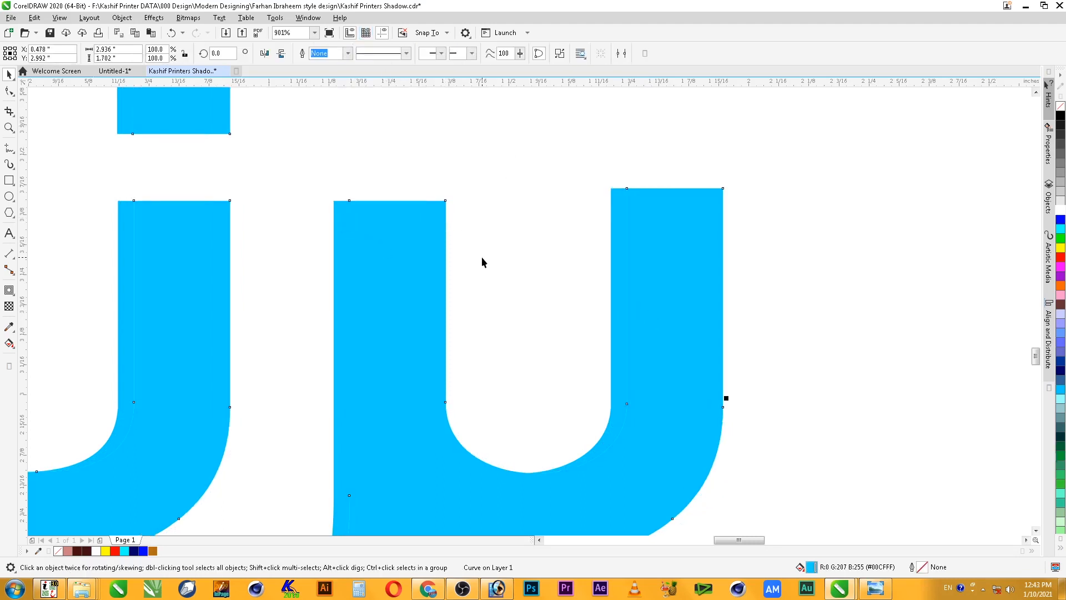
key(Delete)
scroll(482, 258, down, 1)
scroll(482, 257, down, 2)
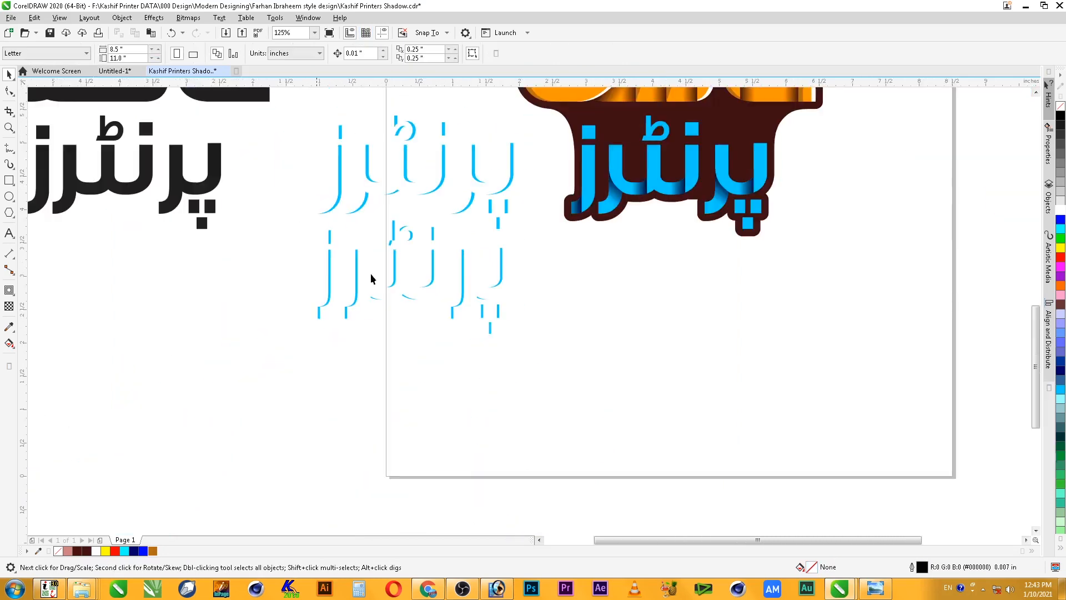
Fill the lower set of edge slivers with the darker blue #0096D6
key(F2)
drag(254, 110, 815, 381)
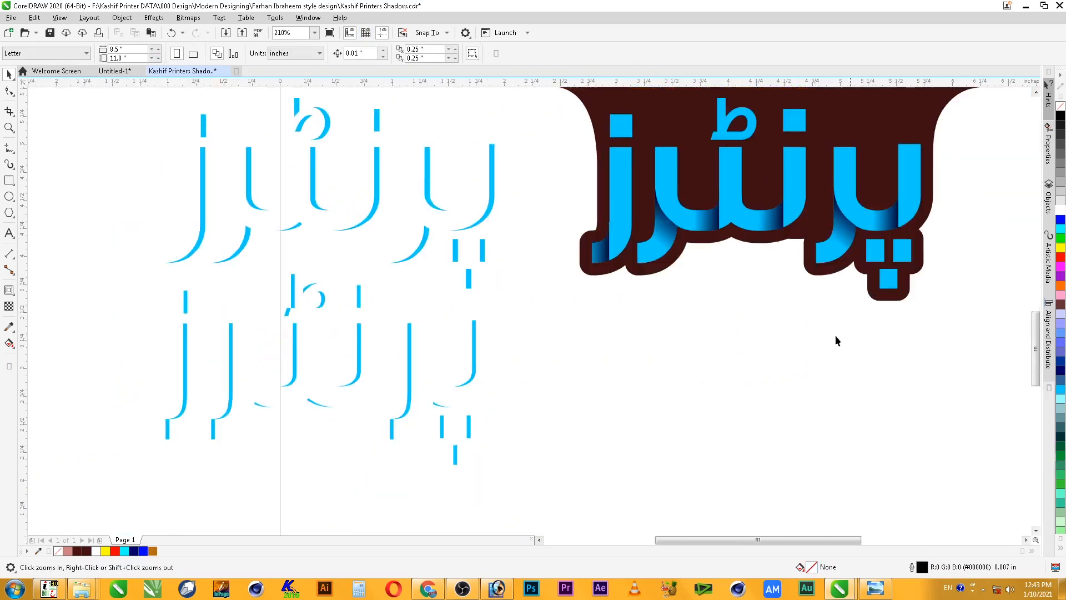
click(475, 332)
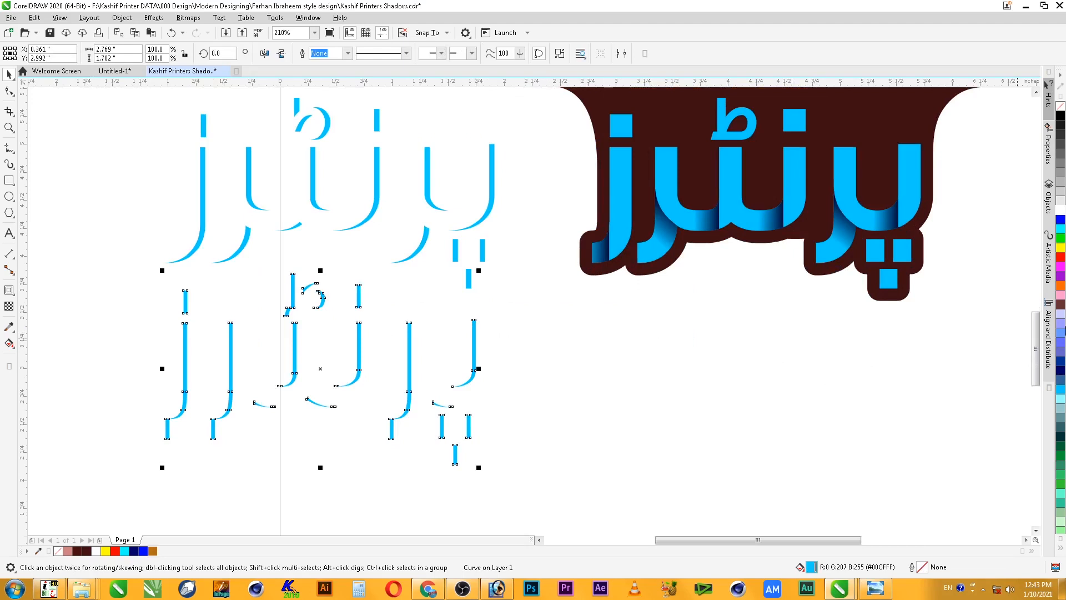
click(137, 553)
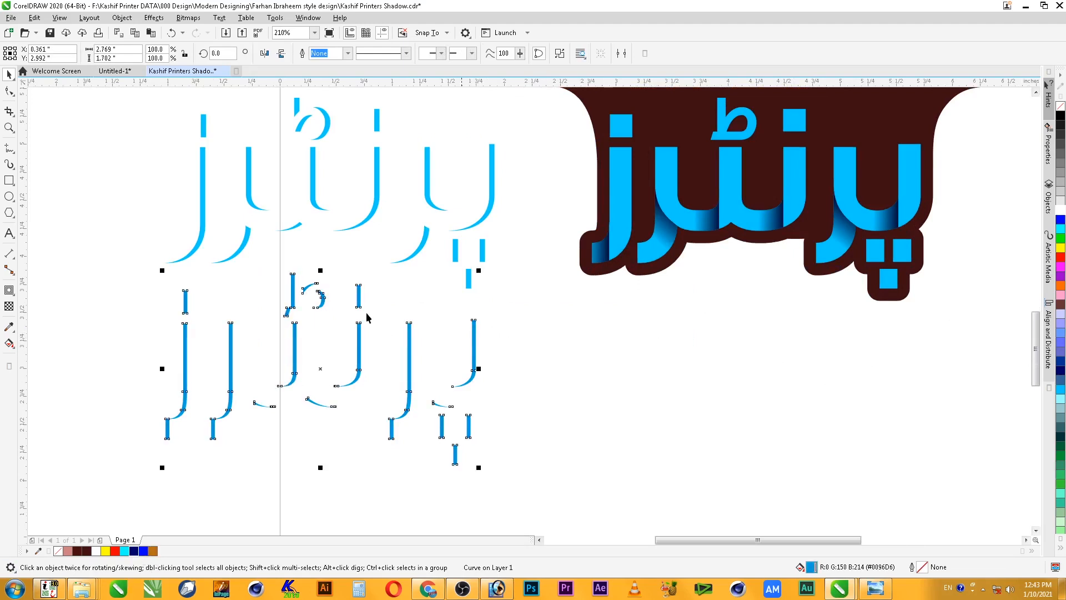
Fill the upper set of slivers white, and center both sliver sets over the blue lettering on the dark backing
click(488, 220)
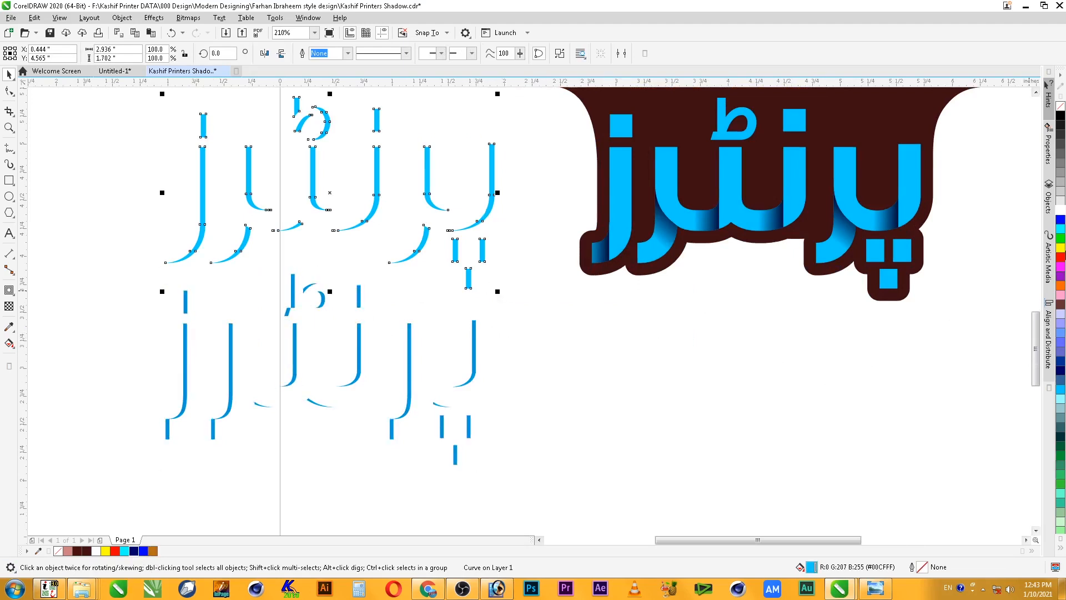
click(1060, 211)
shift+click(475, 339)
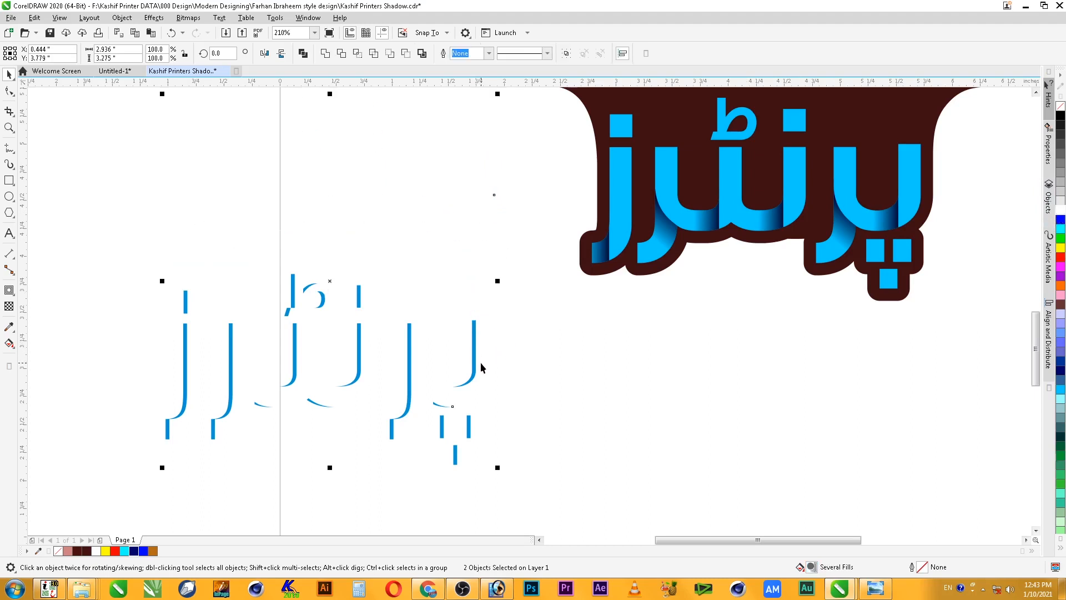
key(e)
key(ctrl+z)
key(ctrl+shift+z)
shift+click(660, 252)
key(c)
key(e)
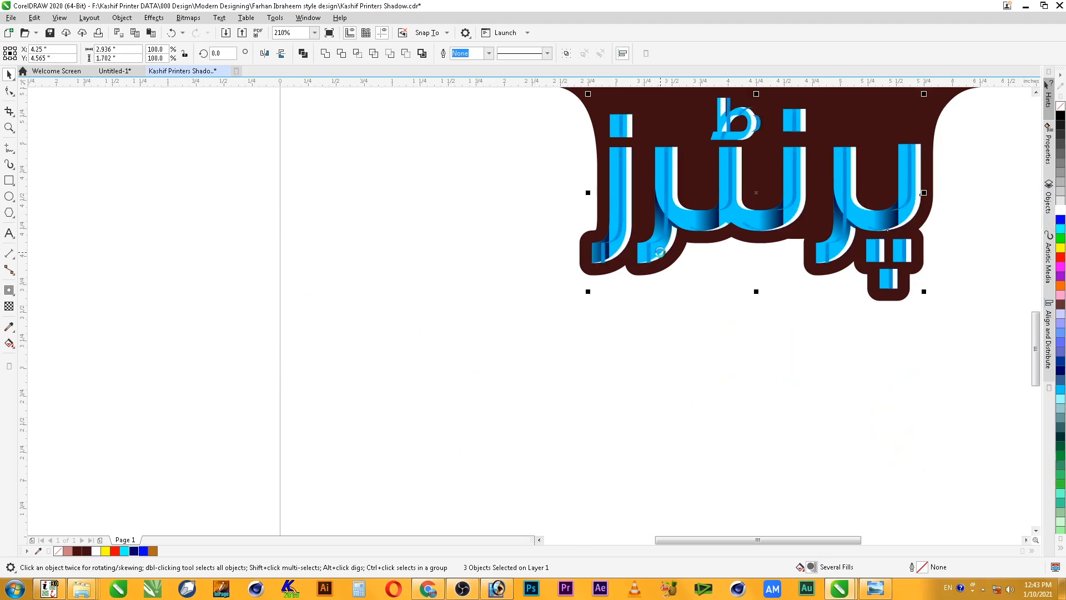
Move the darker blue slivers flush with the left edges of the blue letters, at X 4.167 inches
click(742, 315)
key(F2)
drag(525, 317, 1008, 80)
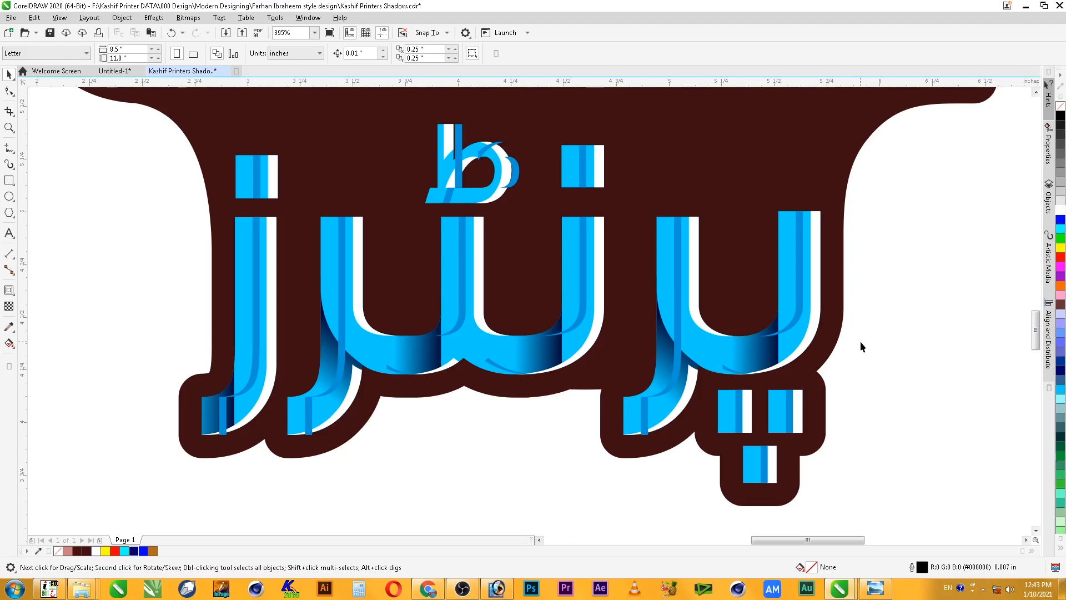
click(812, 330)
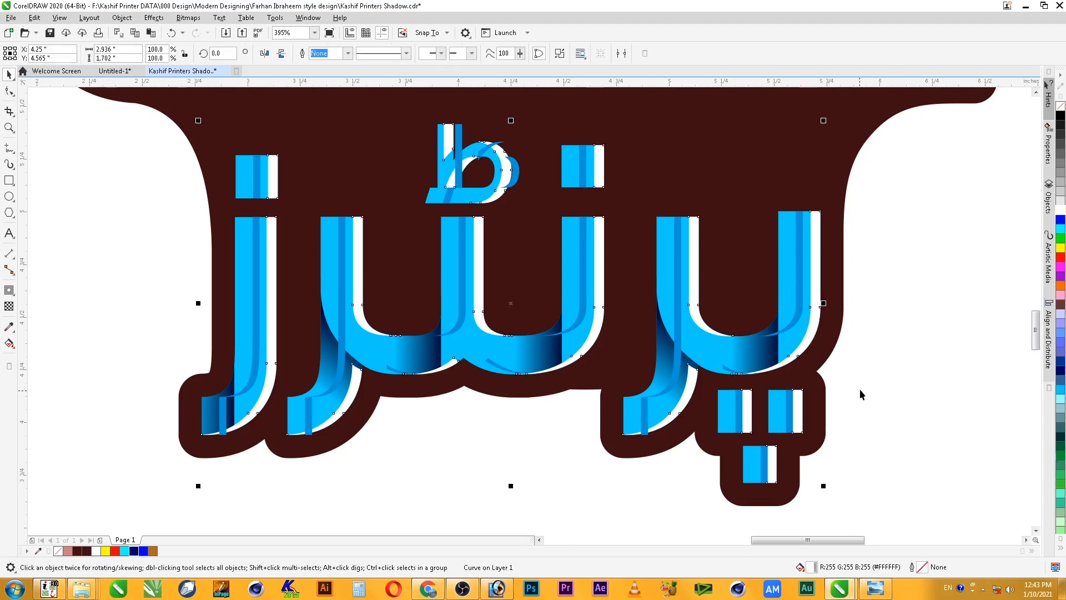
click(811, 290)
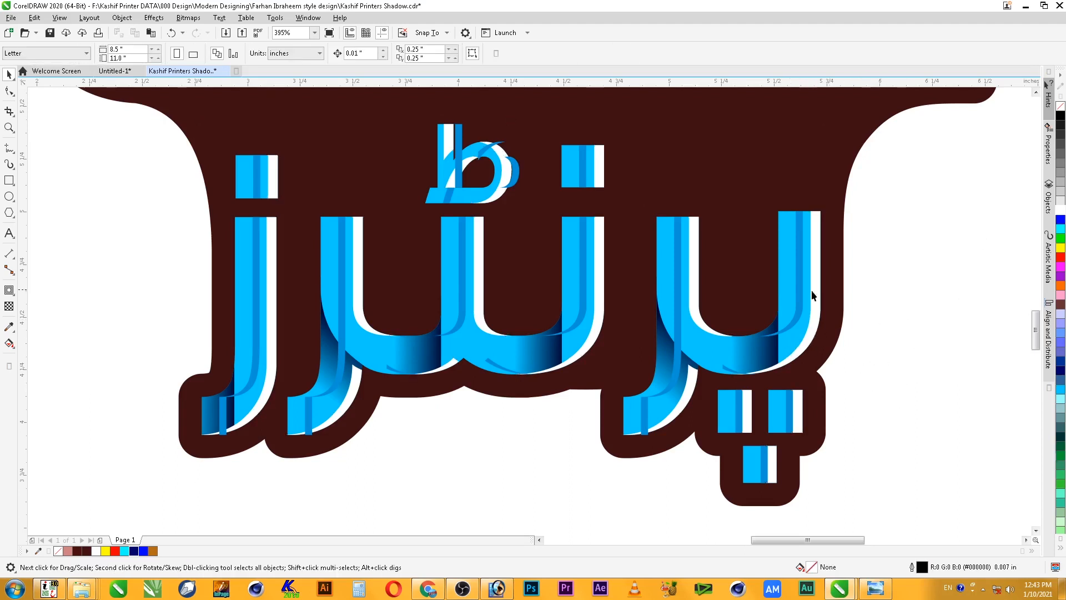
click(782, 292)
key(z)
drag(148, 183, 361, 262)
drag(427, 219, 601, 333)
key(space)
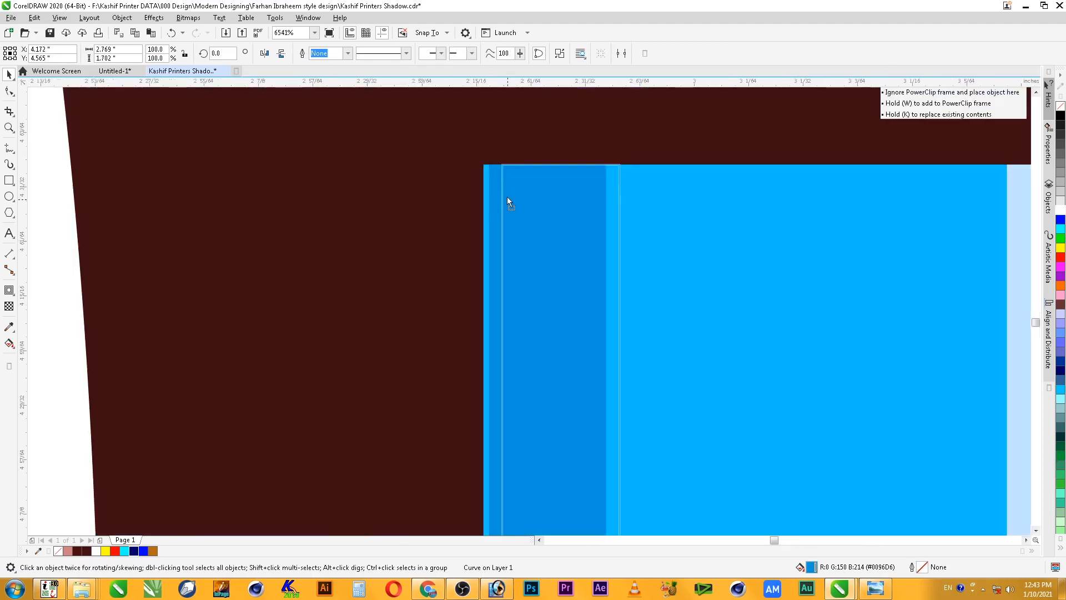
drag(502, 177, 483, 178)
scroll(564, 226, down, 6)
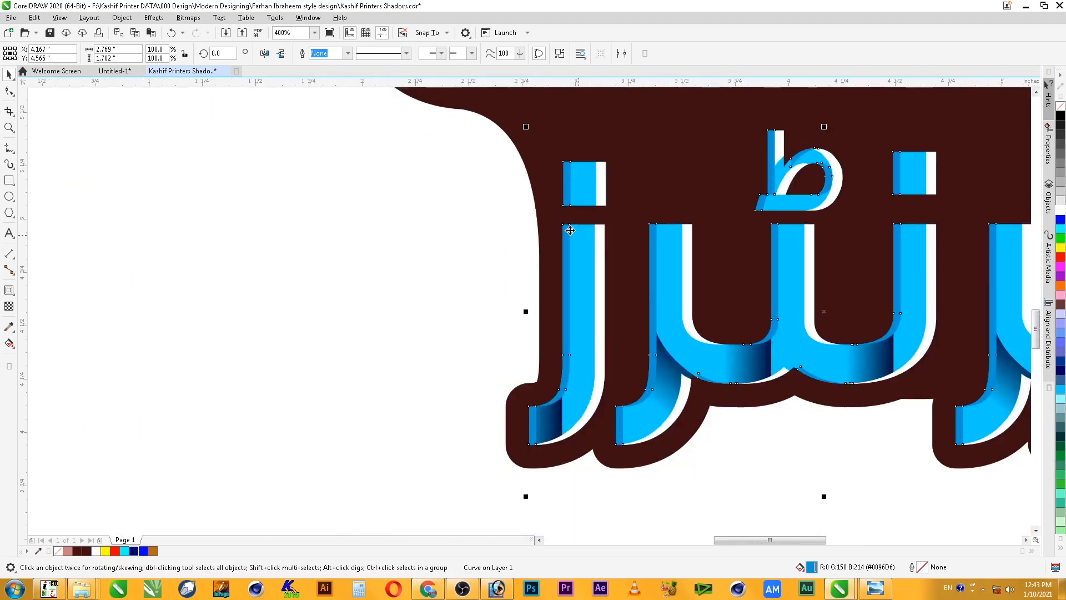
Darken the left-edge slivers' fill to blue #006EB8
key(z)
drag(459, 178, 994, 431)
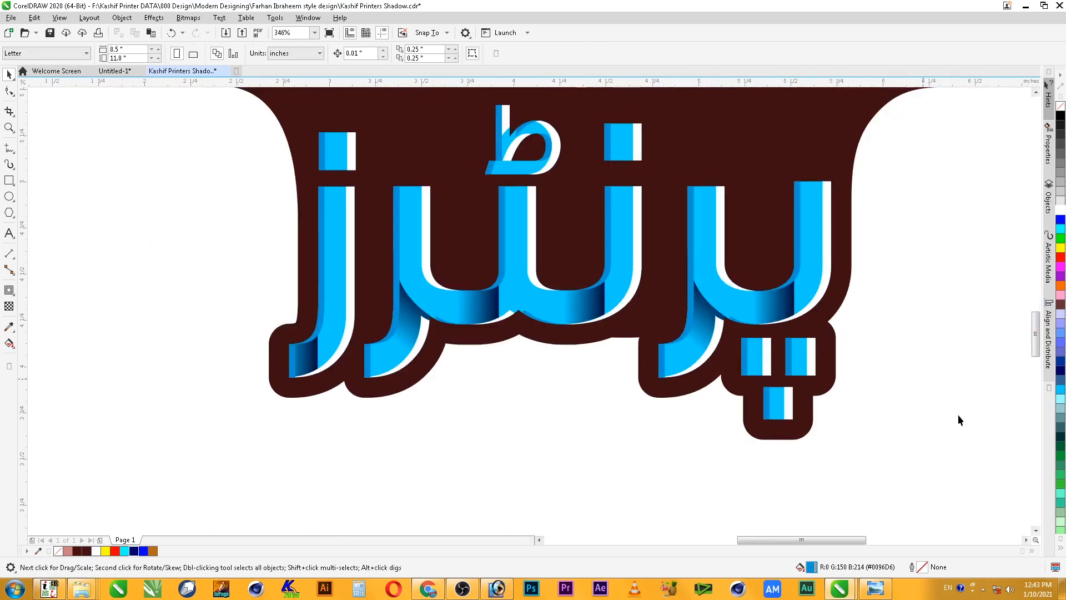
key(space)
click(795, 258)
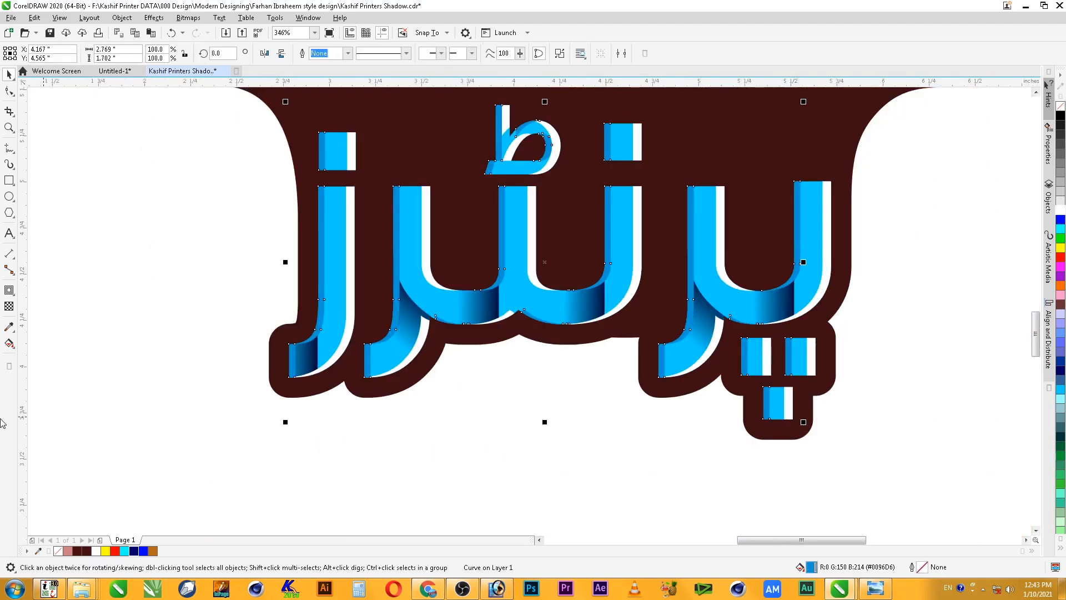
click(136, 551)
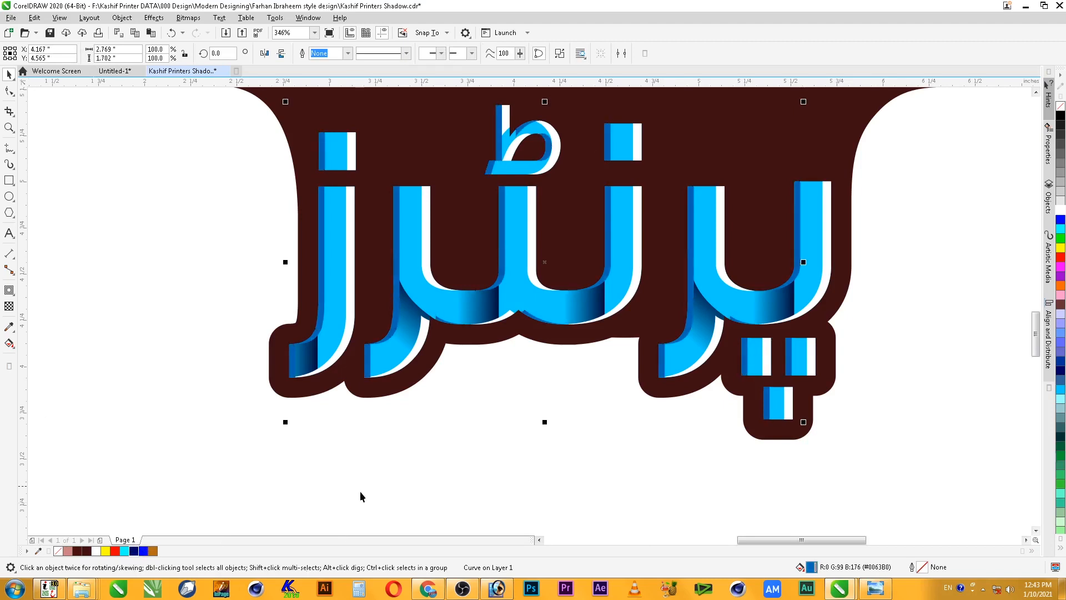
key(ctrl+z)
click(436, 447)
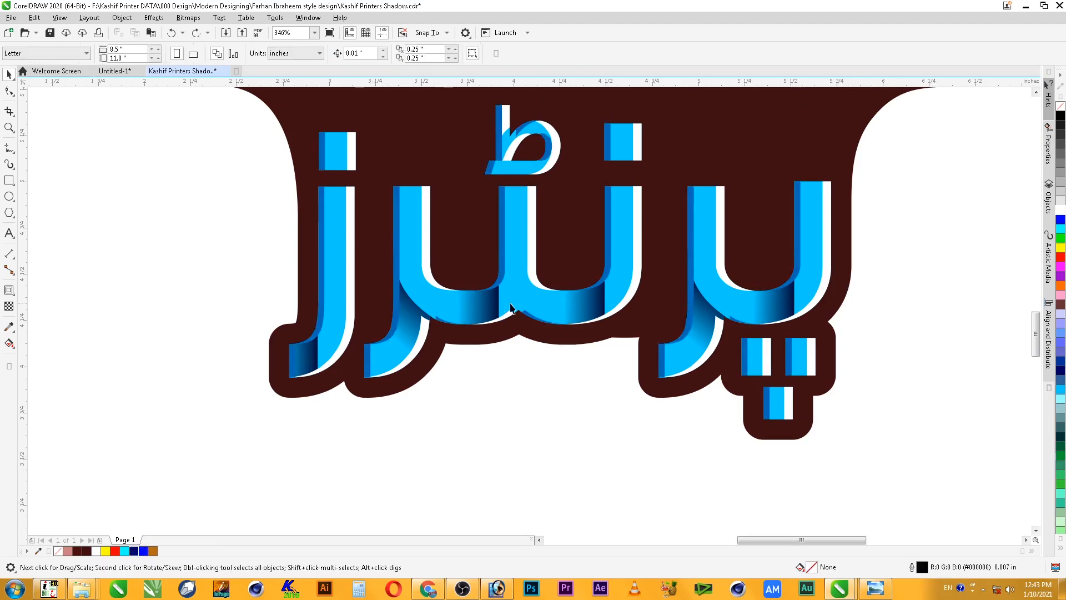
click(494, 289)
scroll(486, 352, down, 3)
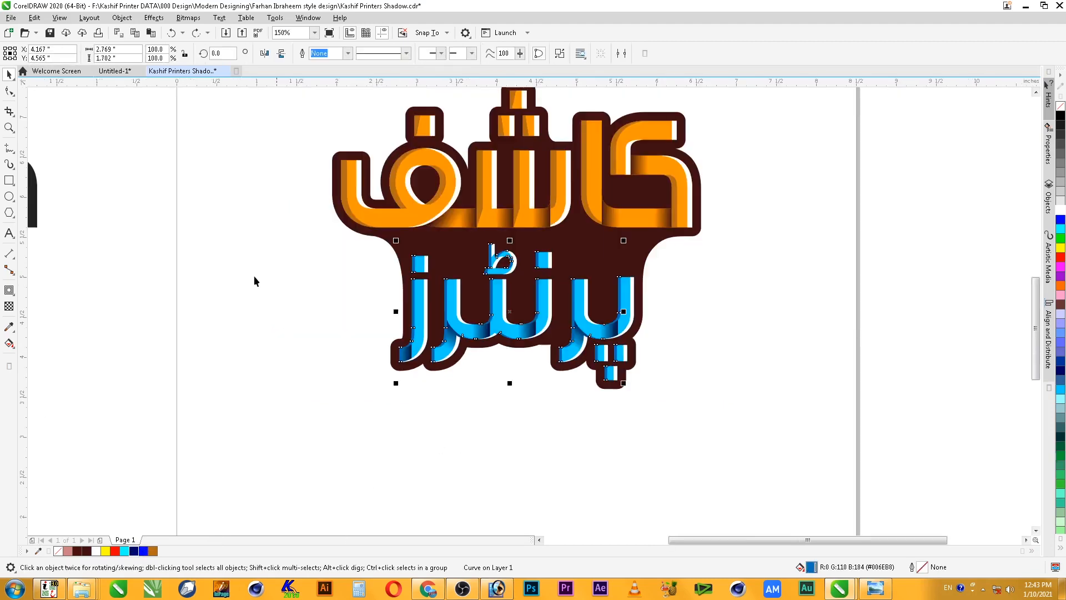
PowerClip the white and dark blue sliver sets inside the blue lettering
key(z)
drag(342, 221, 740, 444)
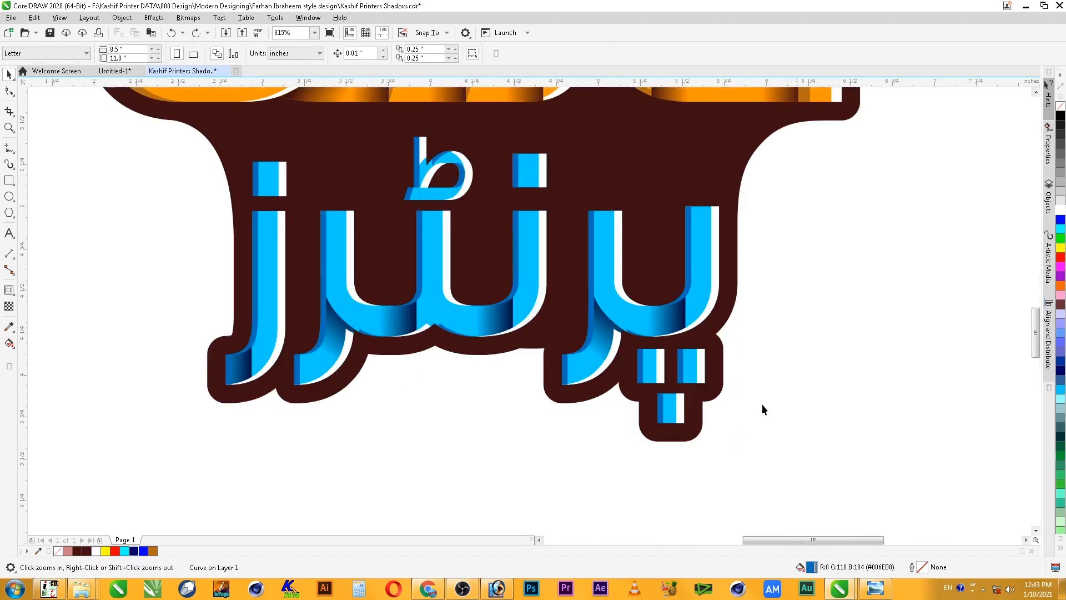
click(687, 296)
shift+click(718, 304)
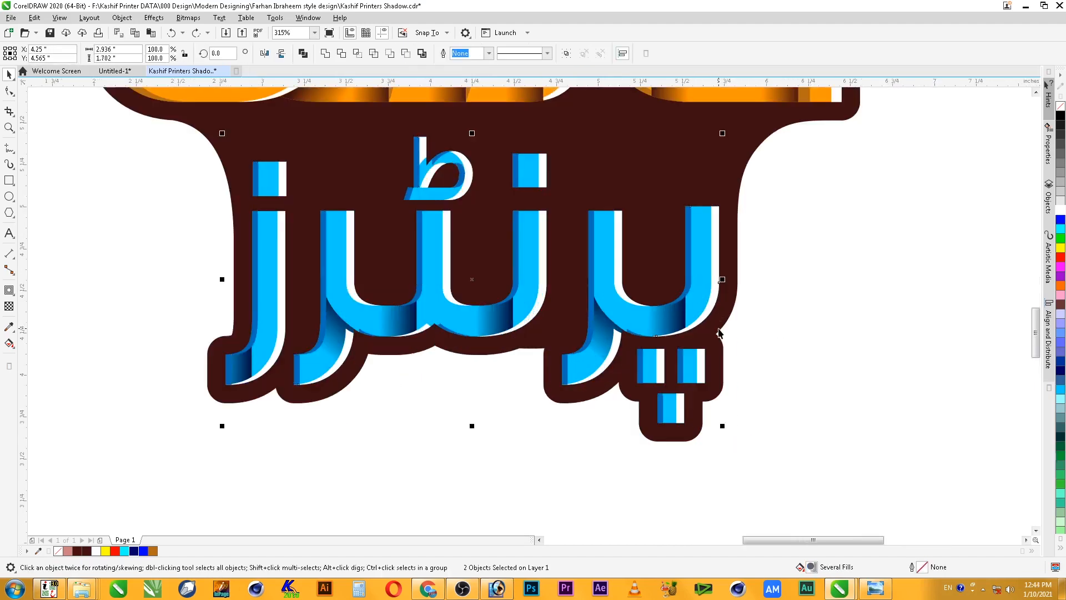
key(shift+Page_Up)
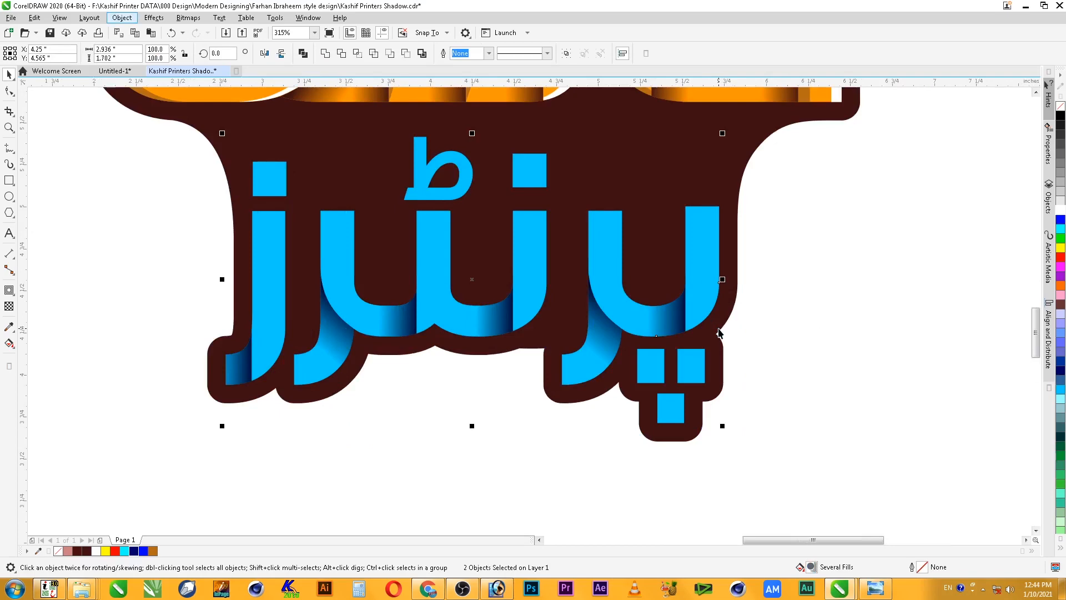
click(123, 17)
mouse_move(136, 58)
click(309, 58)
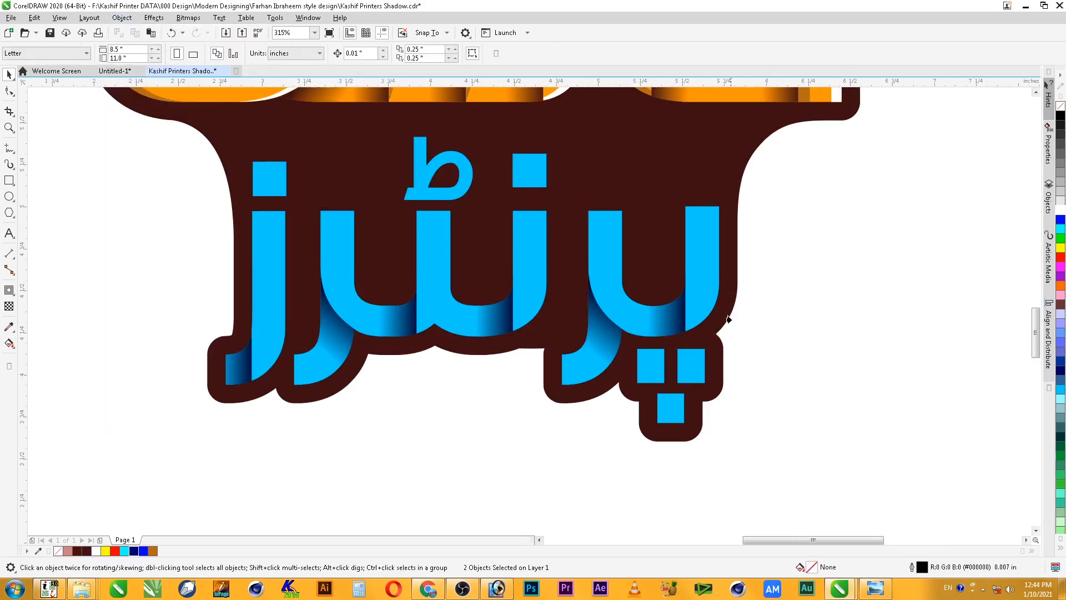
click(711, 277)
Open the blue lettering's PowerClip contents and bring the gradient shadow rectangle at the rightmost letter's curve to the front
scroll(784, 262, down, 2)
key(z)
click(717, 389)
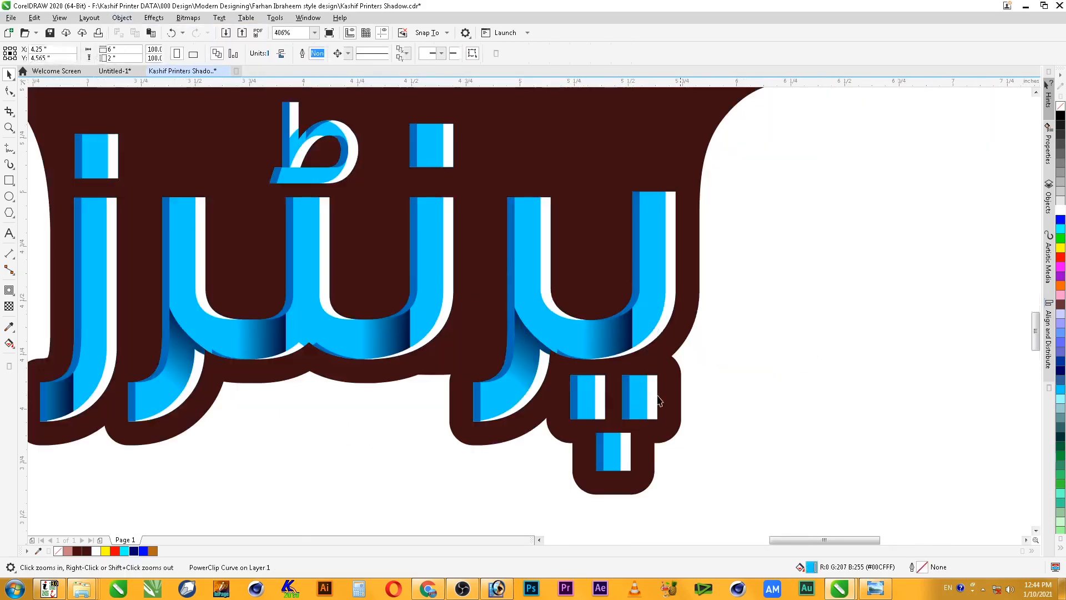
click(741, 306)
click(671, 281)
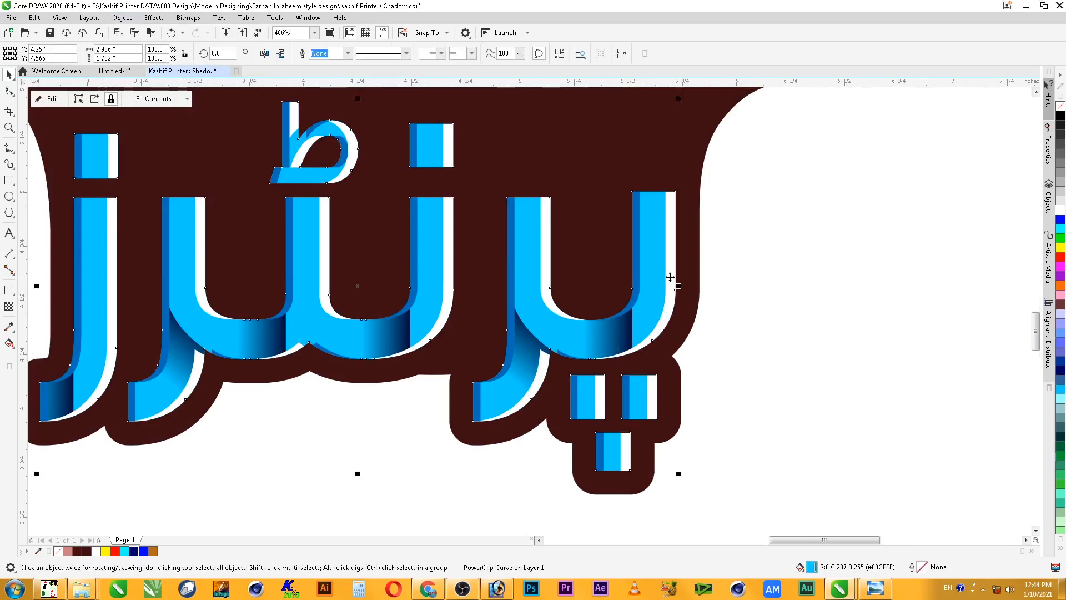
ctrl+click(668, 277)
key(F2)
drag(753, 158, 450, 412)
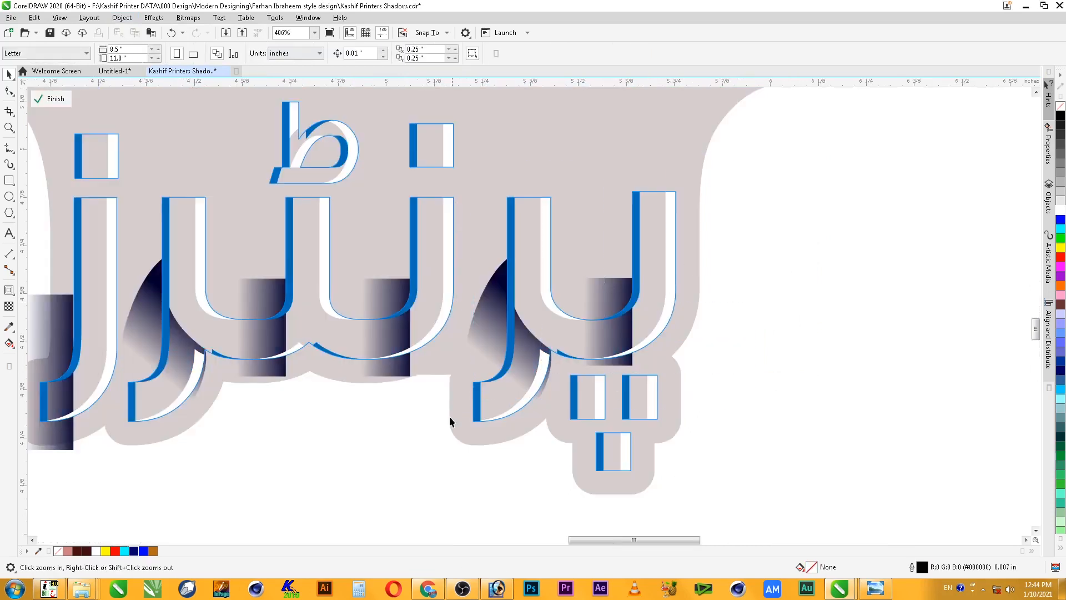
key(F10)
key(space)
click(565, 411)
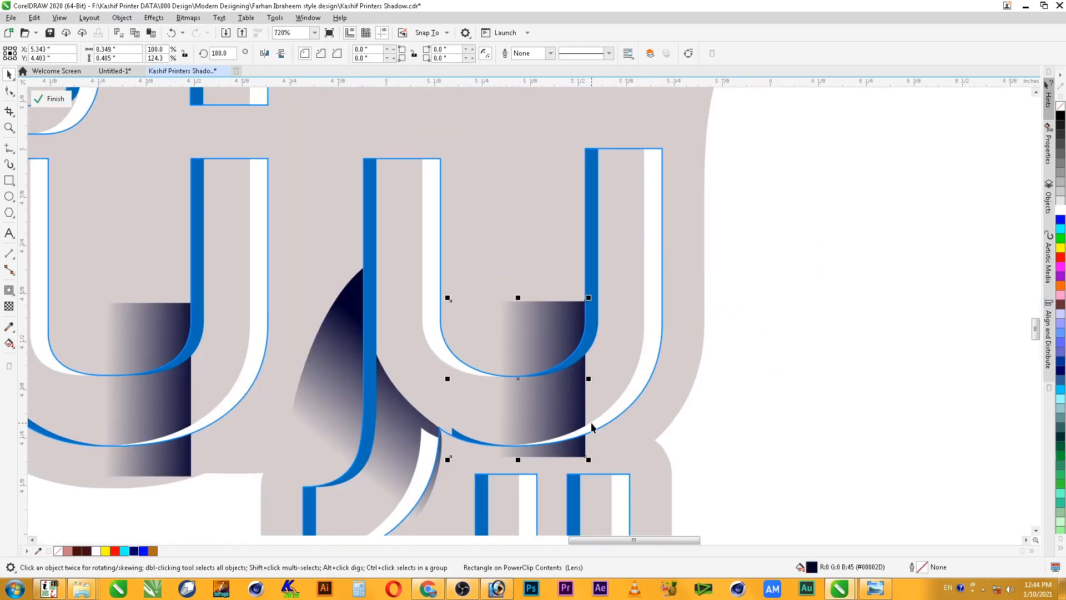
key(shift+Page_Up)
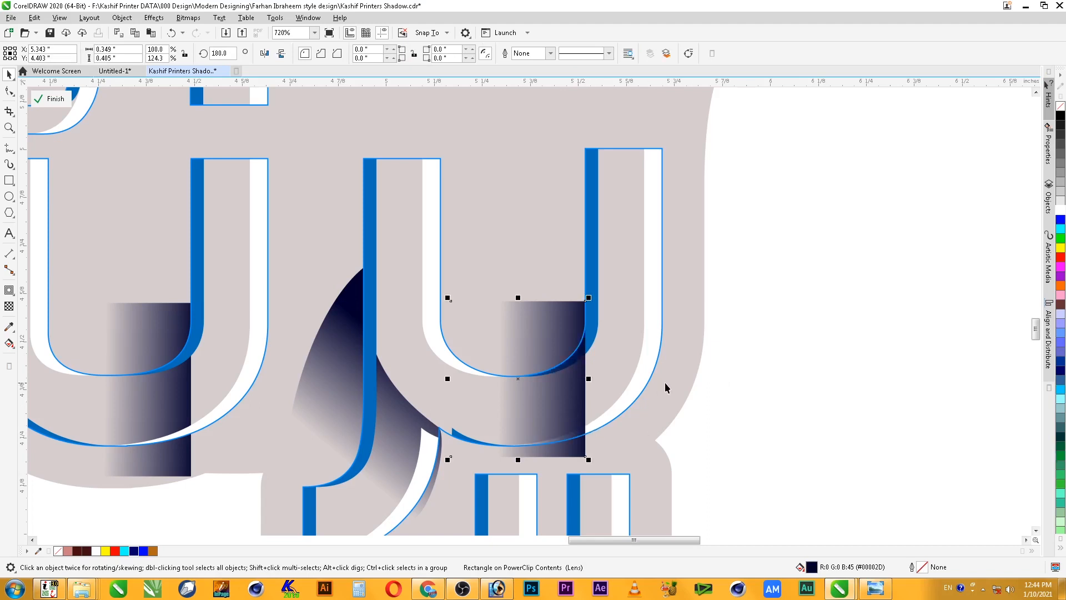
Trim the dark blue and white slivers with the shadow rectangle, and finish editing the PowerClip contents
shift+click(592, 283)
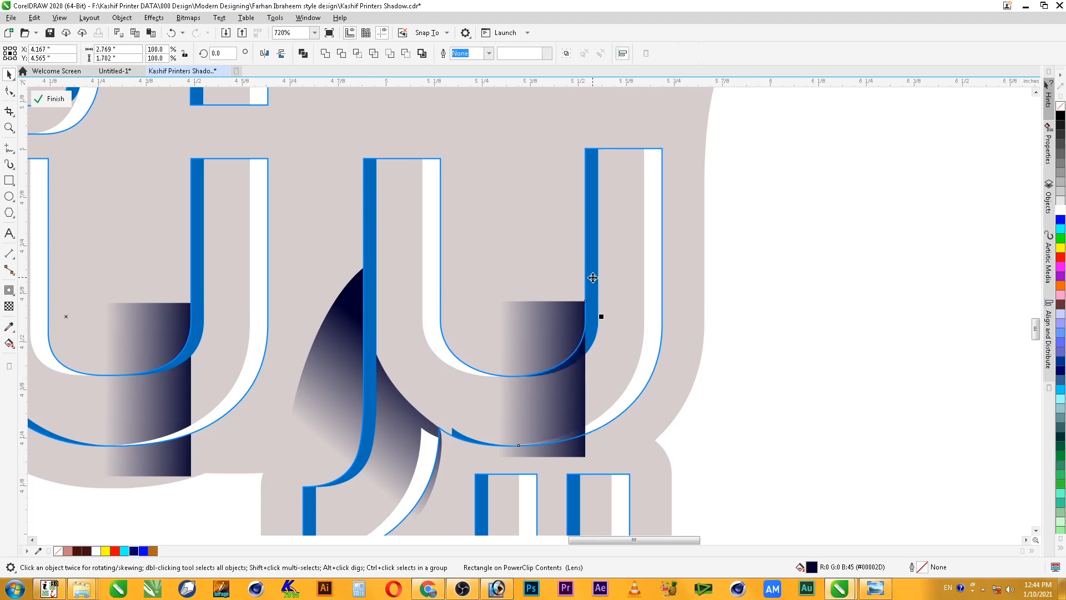
click(332, 56)
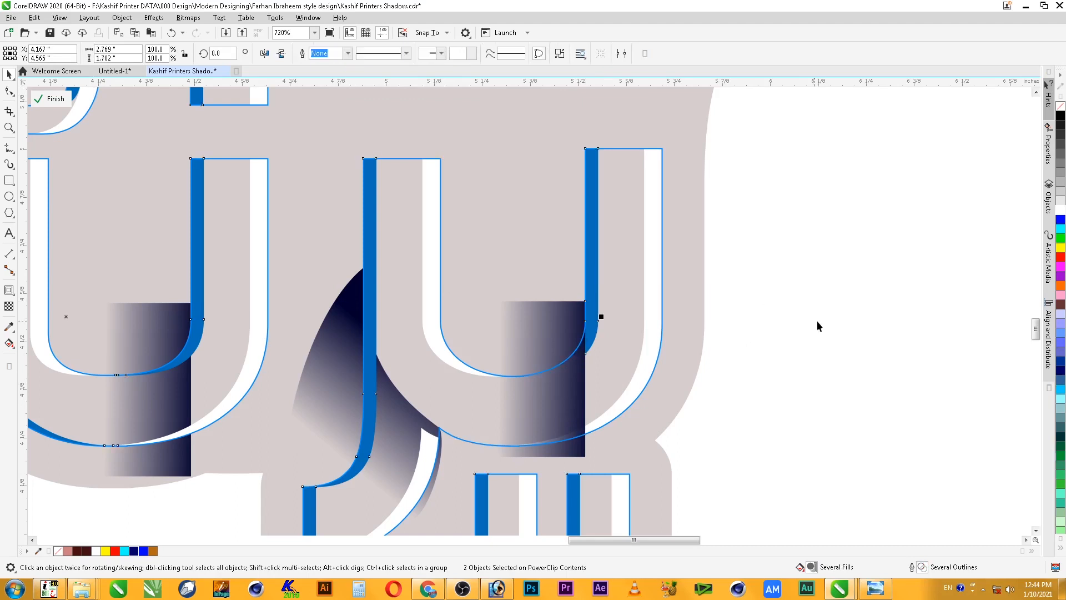
click(578, 407)
shift+click(624, 401)
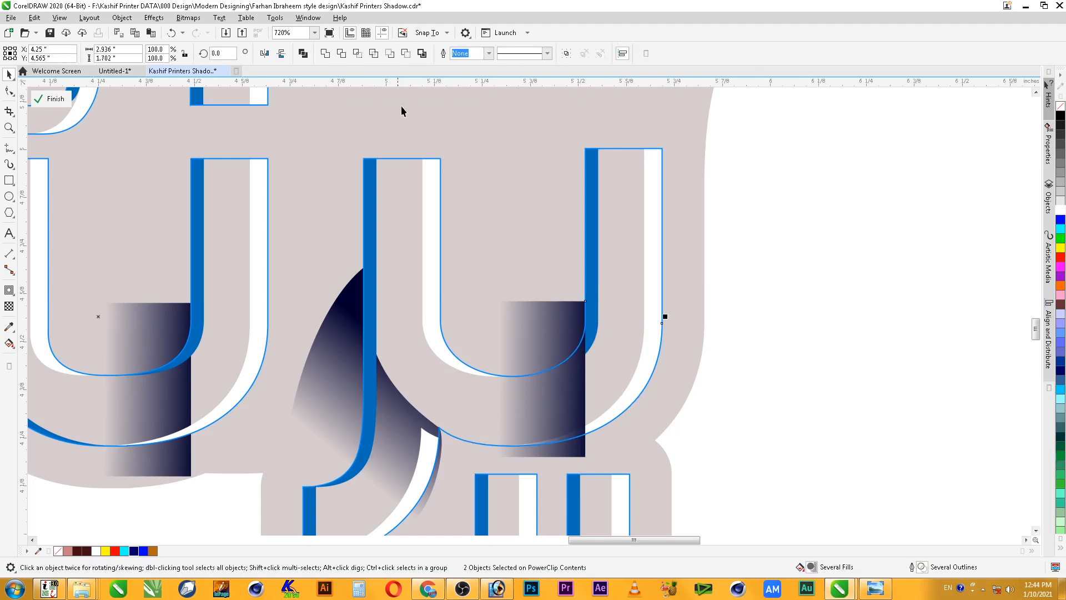
click(342, 55)
click(813, 311)
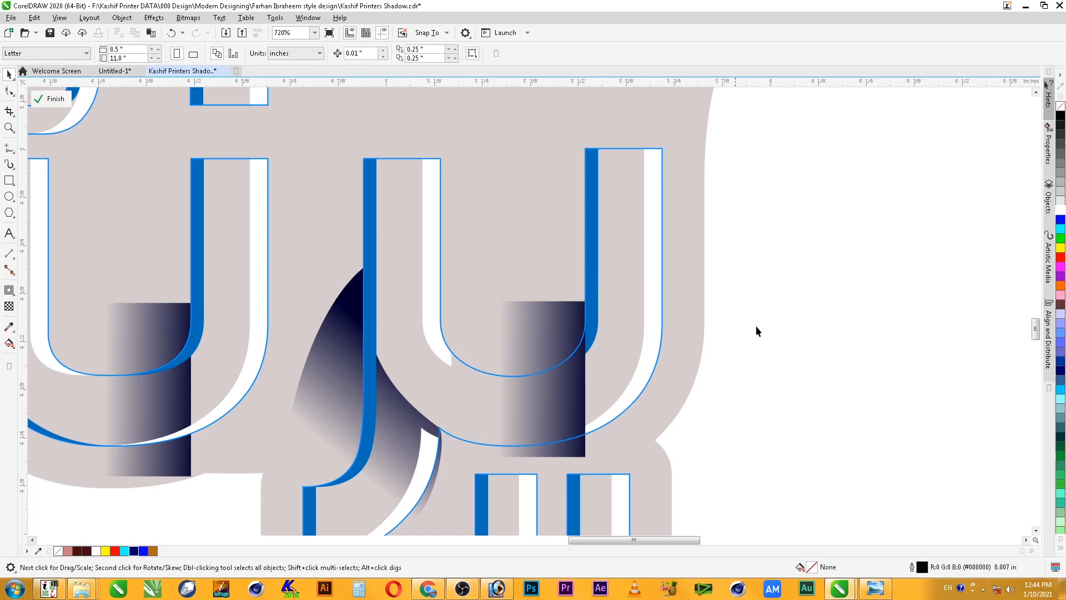
ctrl+click(725, 307)
Reopen the blue lettering's PowerClip contents and break the white highlight curve apart into separate slivers
click(807, 338)
scroll(807, 338, down, 2)
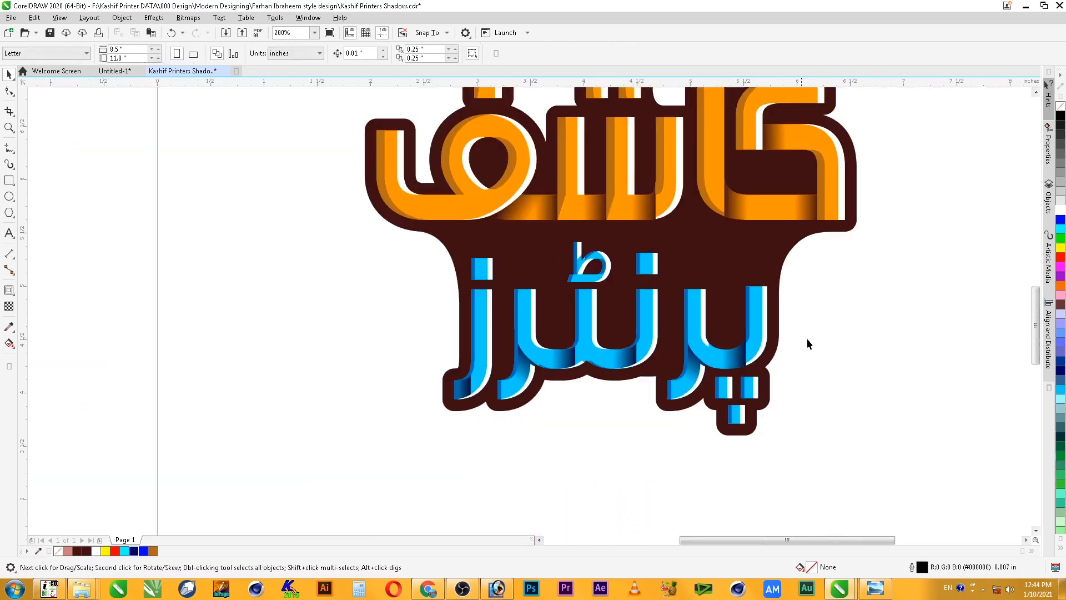
key(F2)
drag(806, 308, 547, 457)
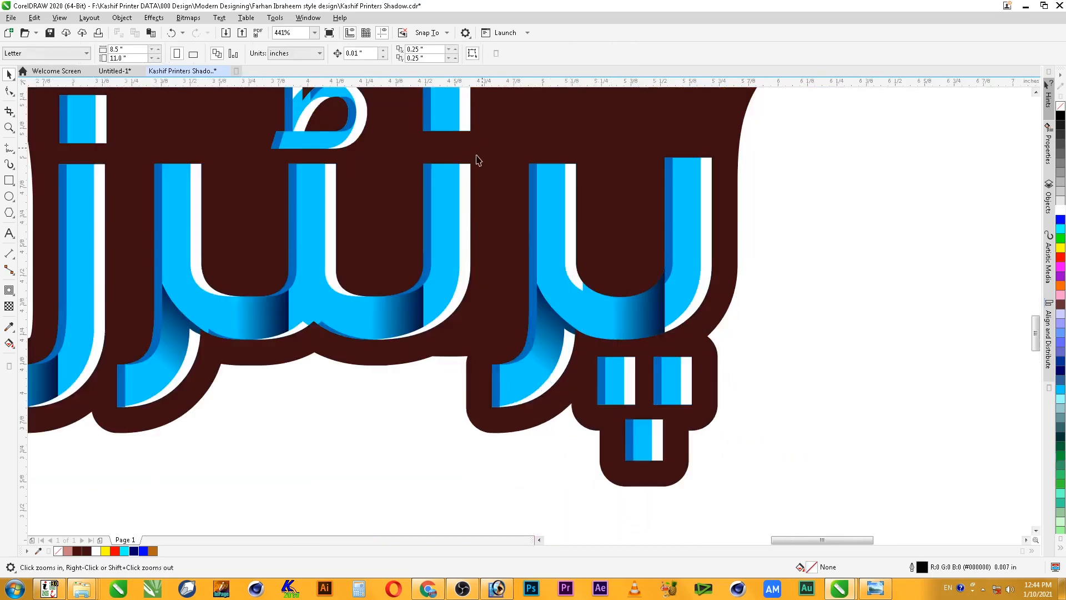
drag(631, 298, 458, 435)
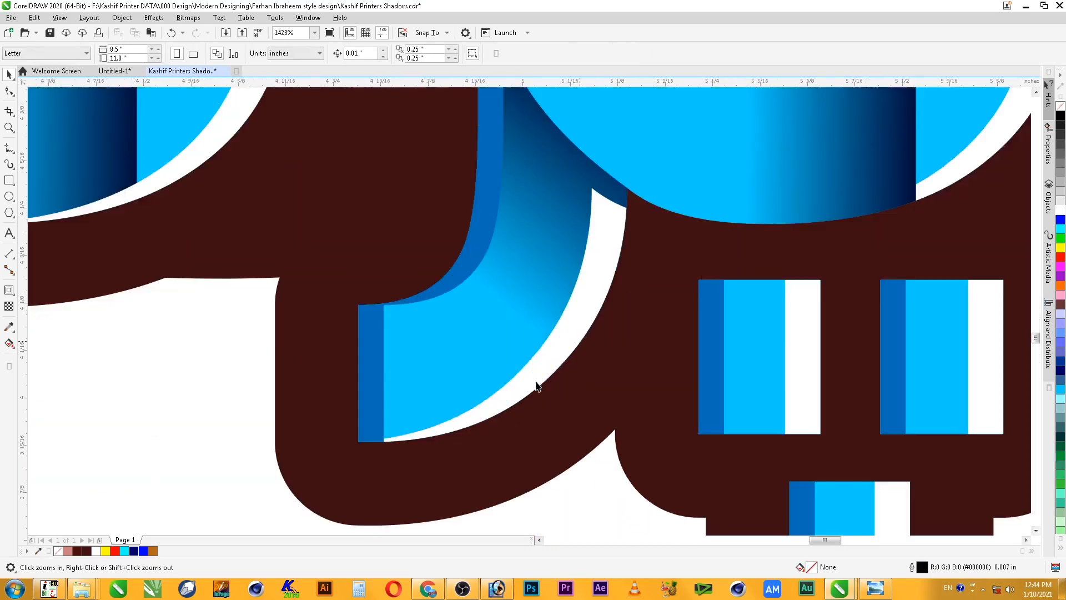
click(503, 383)
scroll(548, 370, down, 1)
double_click(560, 361)
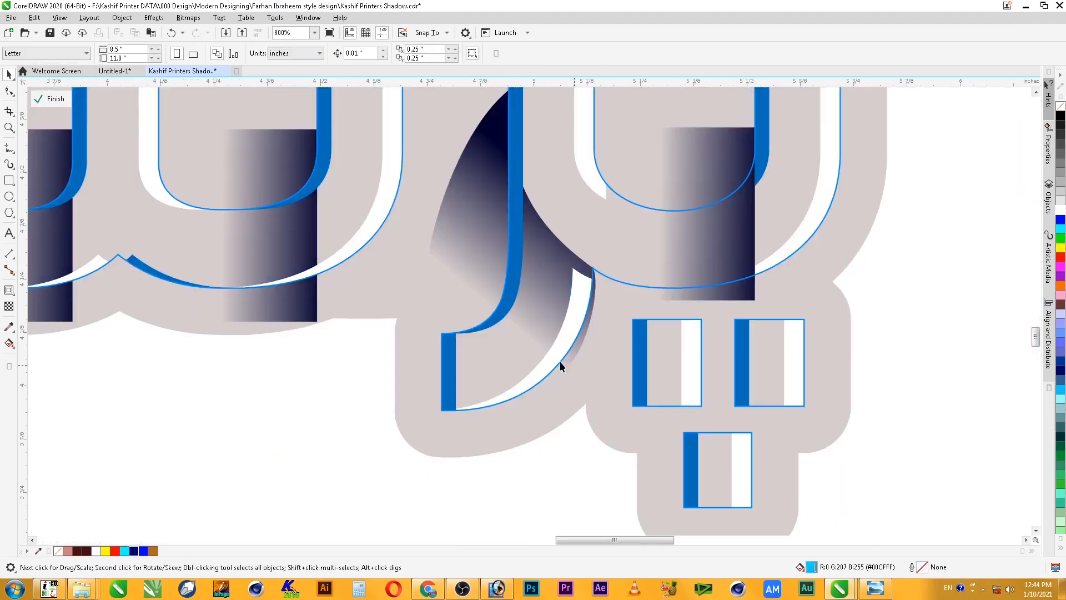
click(560, 361)
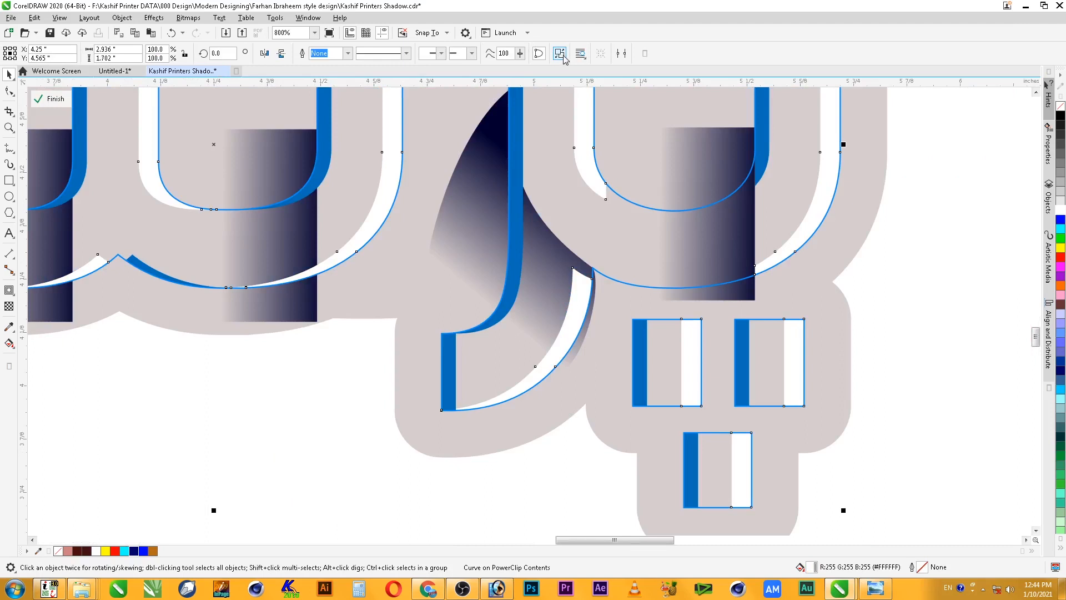
click(568, 311)
Fade the white sliver on the rightmost descending tail with a 46.8° fountain transparency, and finish editing the PowerClip contents
click(9, 307)
drag(526, 383, 589, 324)
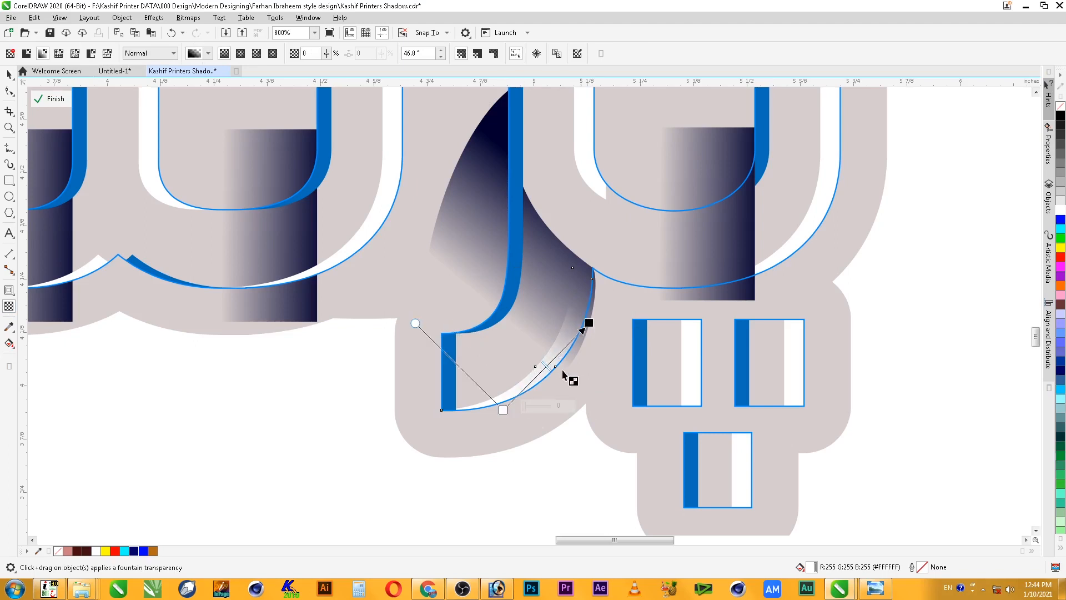
key(space)
ctrl+click(897, 280)
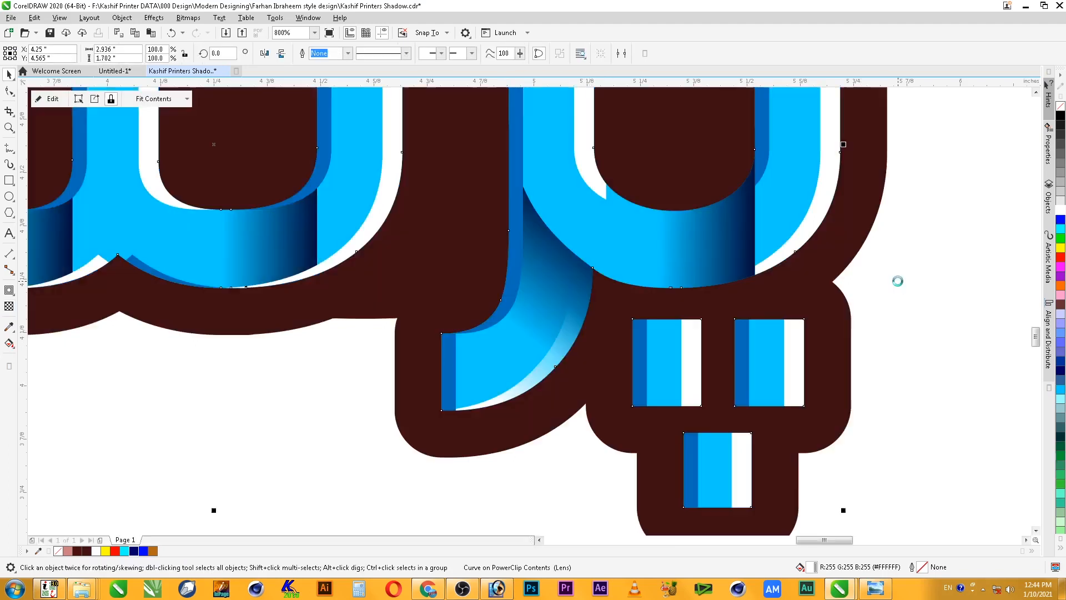
Examine the faded tail highlight and the shading where the rightmost blue letters meet
scroll(678, 373, down, 1)
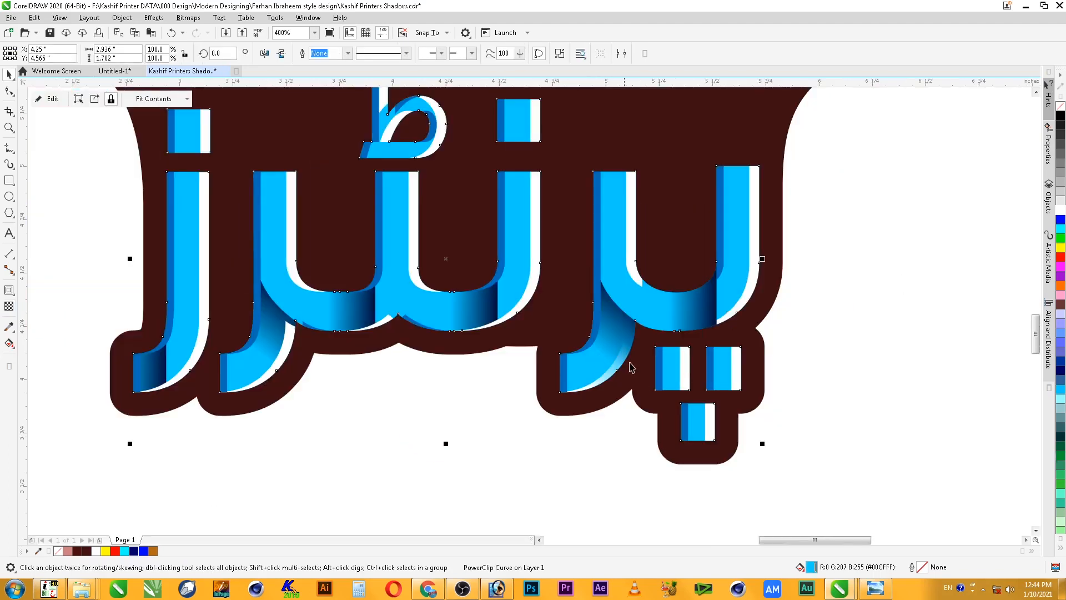
scroll(749, 347, down, 1)
key(F2)
drag(818, 227, 473, 440)
key(F2)
drag(449, 168, 703, 396)
click(545, 311)
key(Escape)
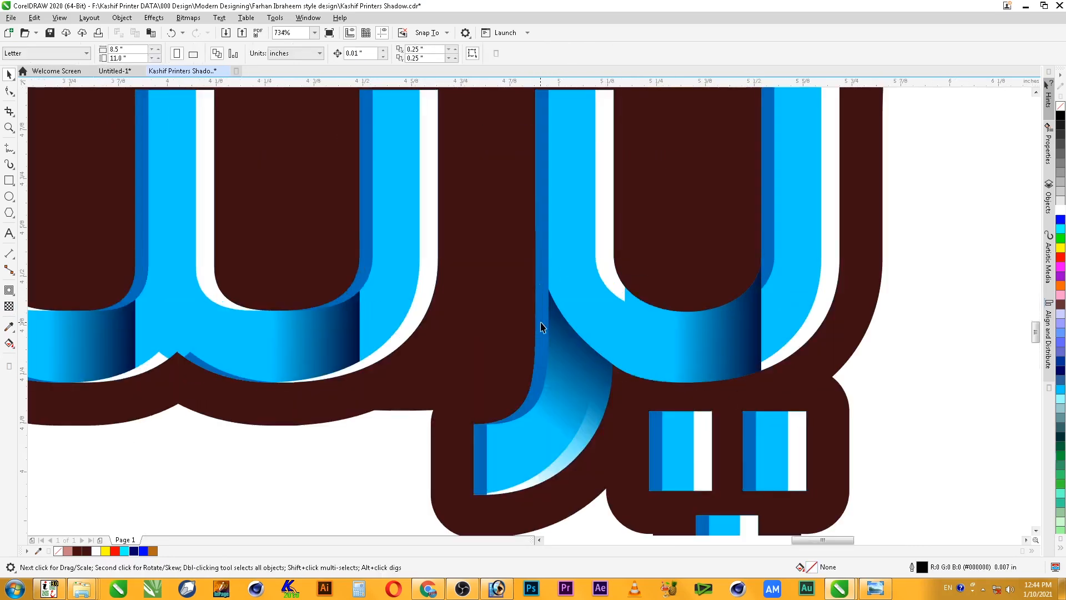
Fade the dark blue sliver on the rightmost descending letter downward with a -90° fountain transparency, and finish editing the PowerClip contents
click(542, 325)
ctrl+click(543, 323)
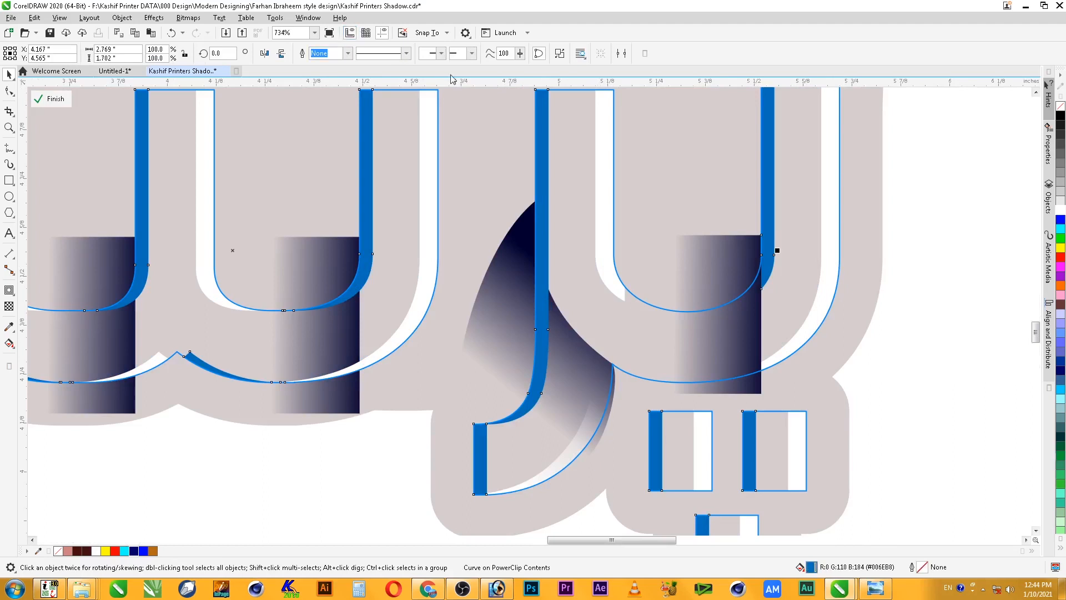
click(620, 207)
scroll(674, 282, down, 2)
key(F2)
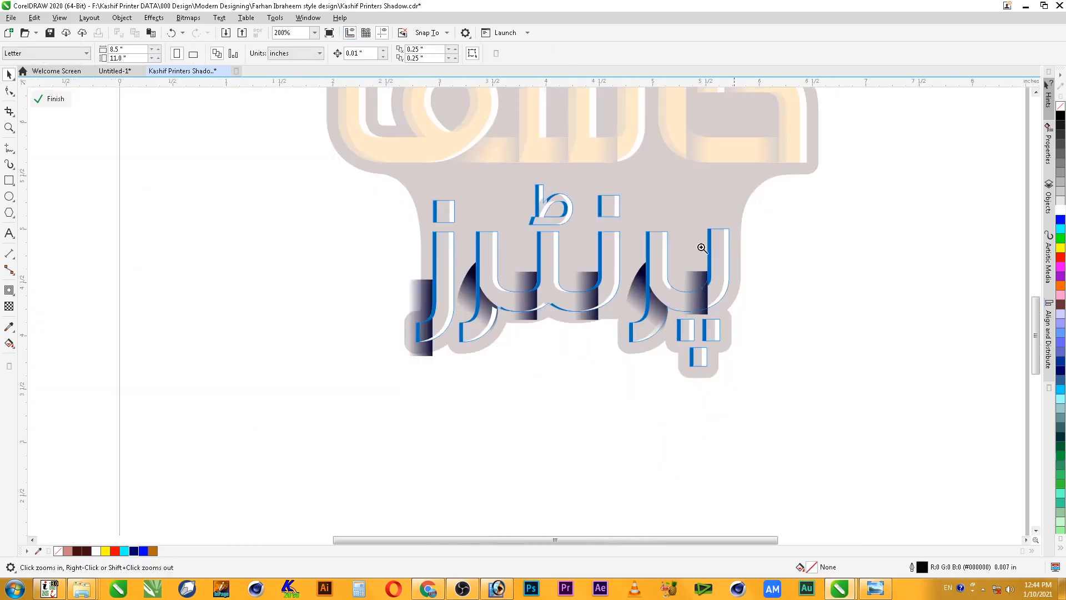
drag(754, 223, 574, 354)
click(491, 267)
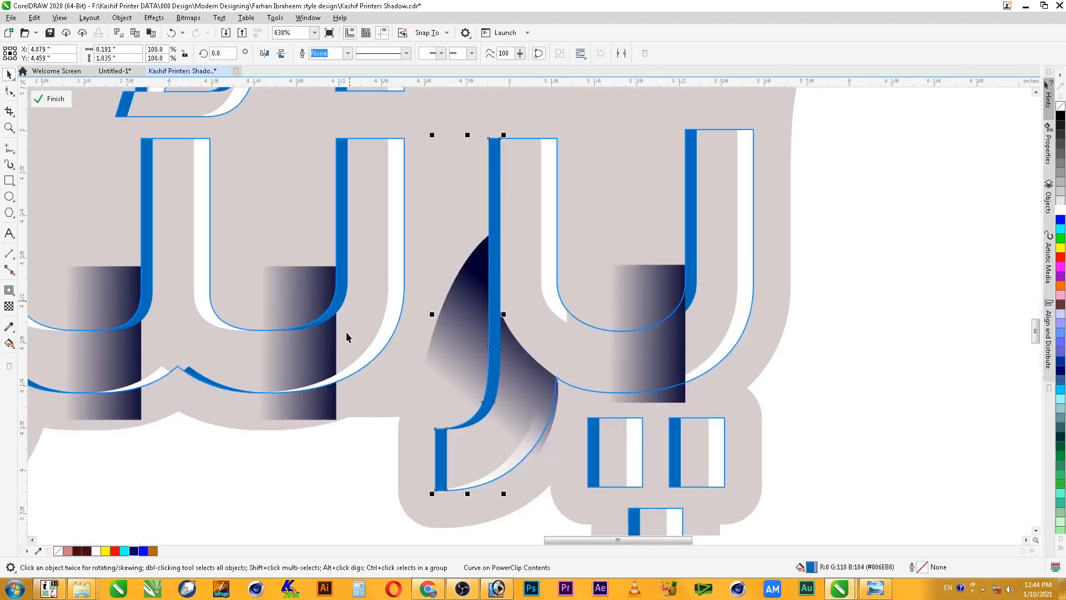
key(space)
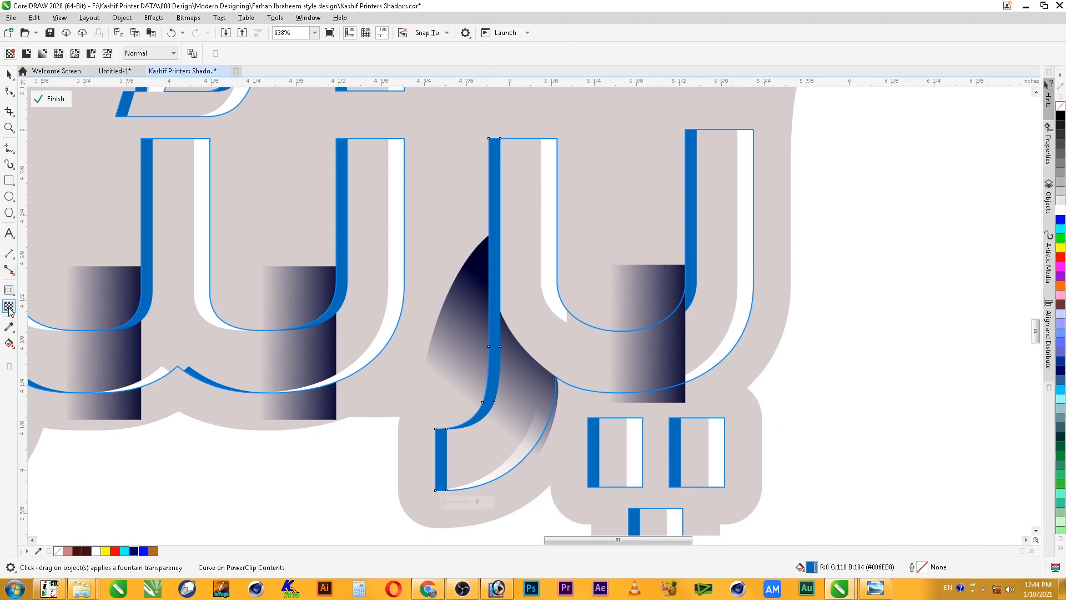
drag(495, 227, 495, 315)
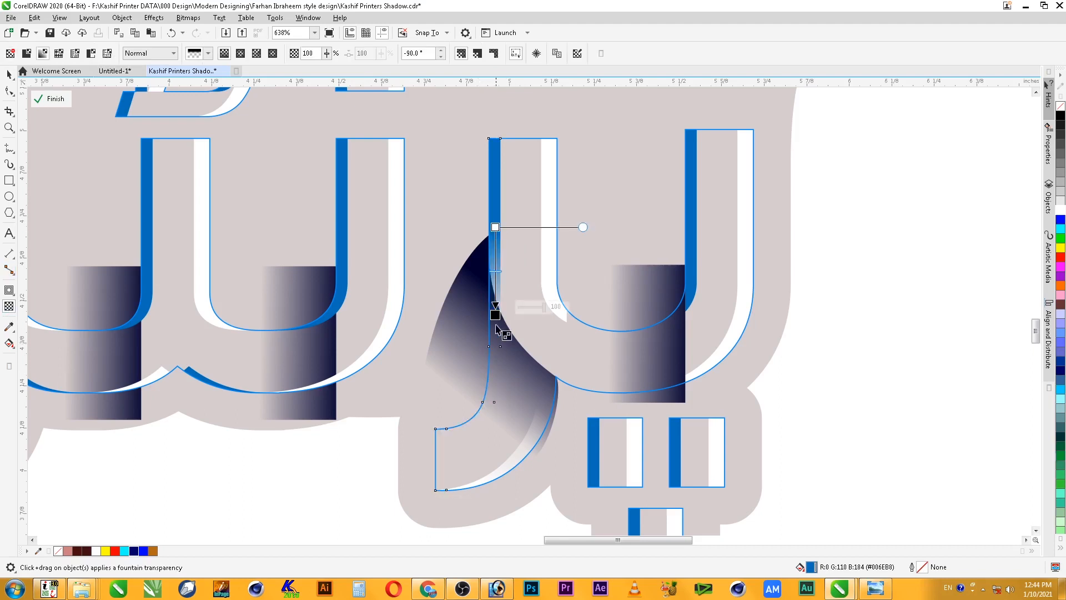
key(space)
ctrl+click(929, 290)
scroll(809, 327, down, 2)
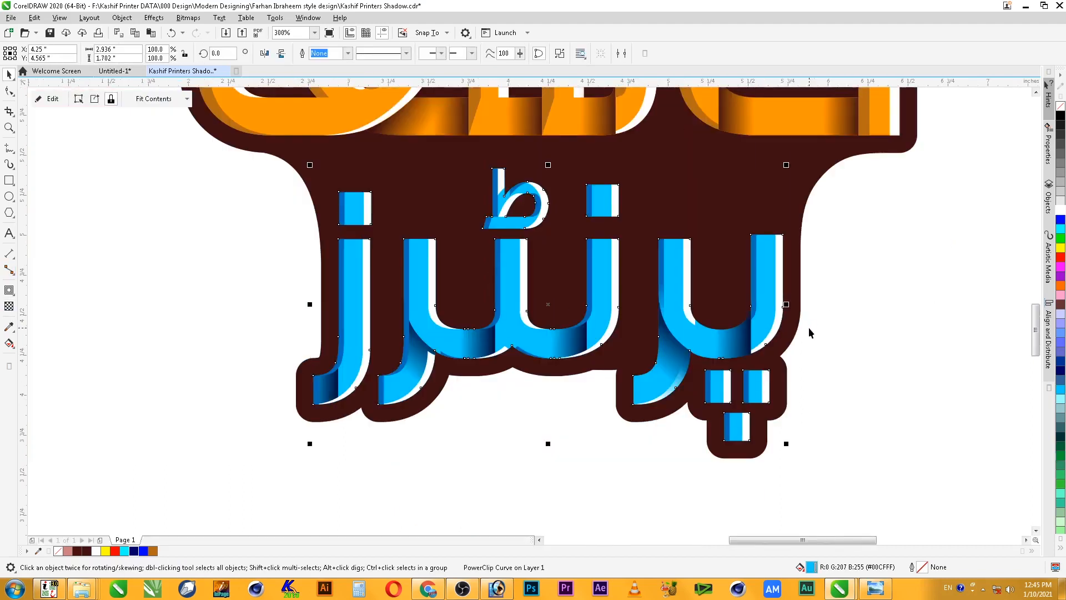
Reopen the blue lettering's PowerClip contents and trim the dark blue sliver on the dotted middle letter's stem with the adjacent shadow rectangle
key(z)
drag(880, 207, 357, 464)
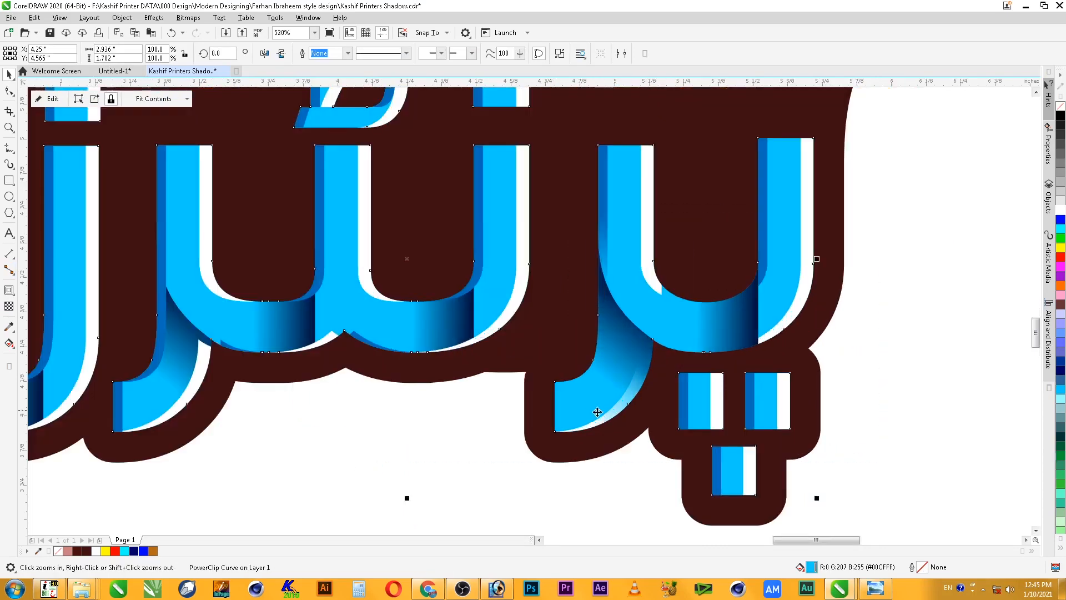
ctrl+click(571, 412)
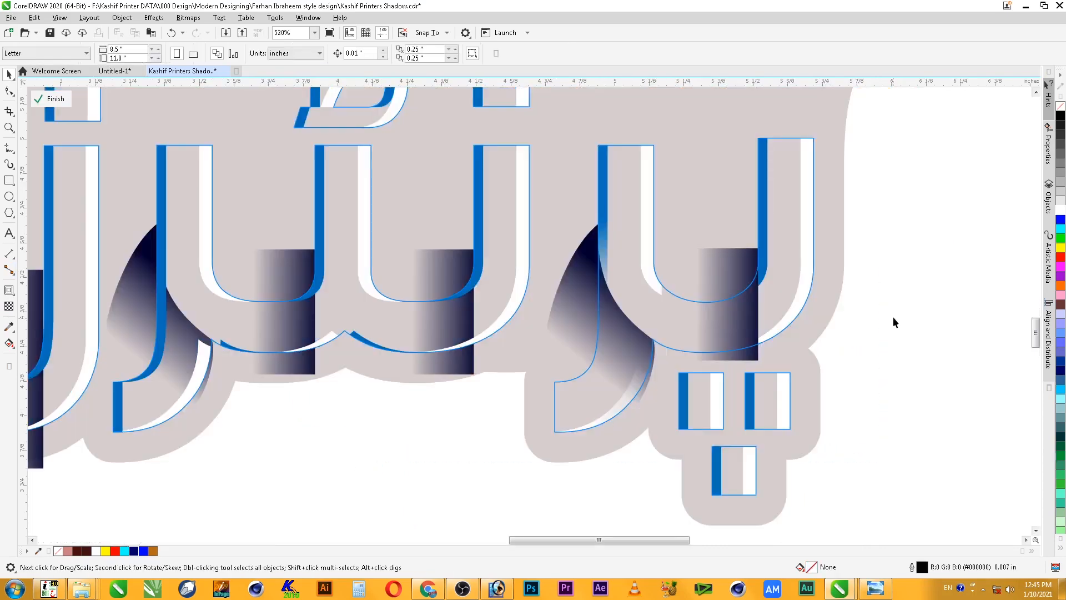
scroll(636, 350, down, 2)
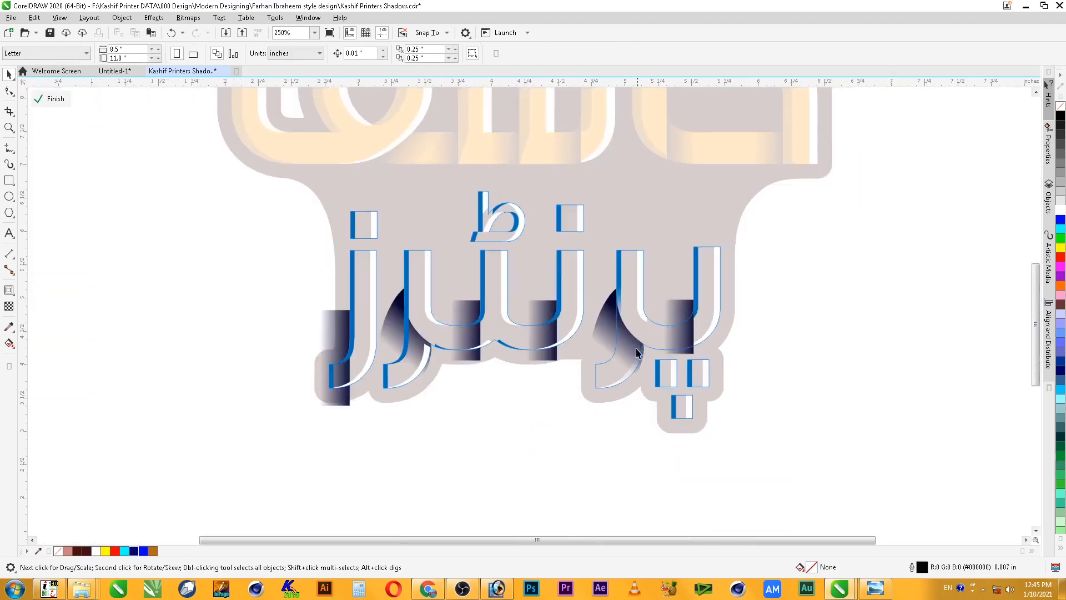
scroll(635, 350, down, 2)
drag(732, 277, 443, 416)
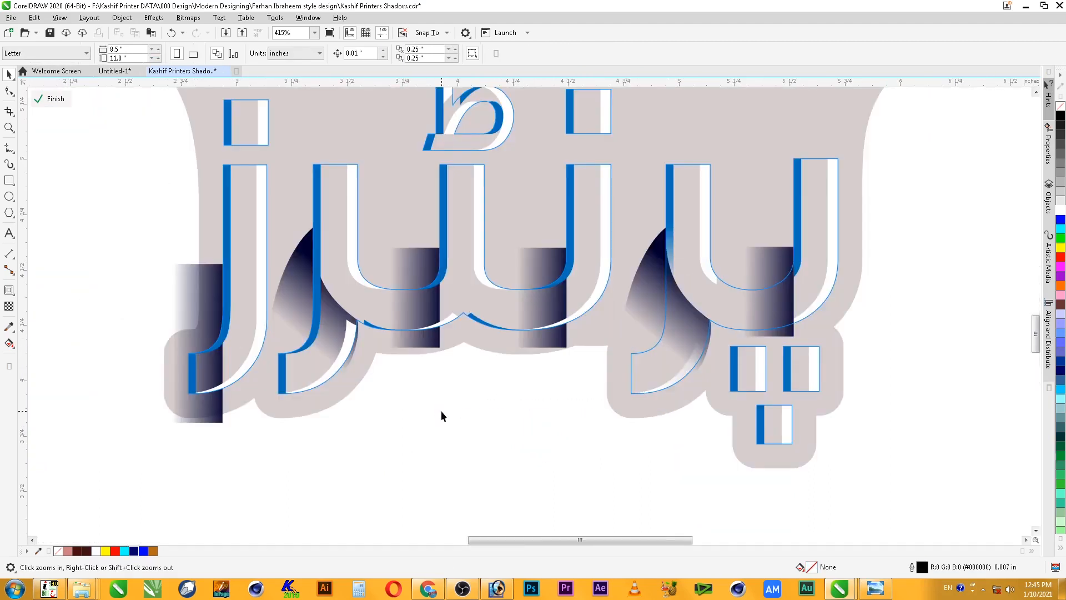
key(space)
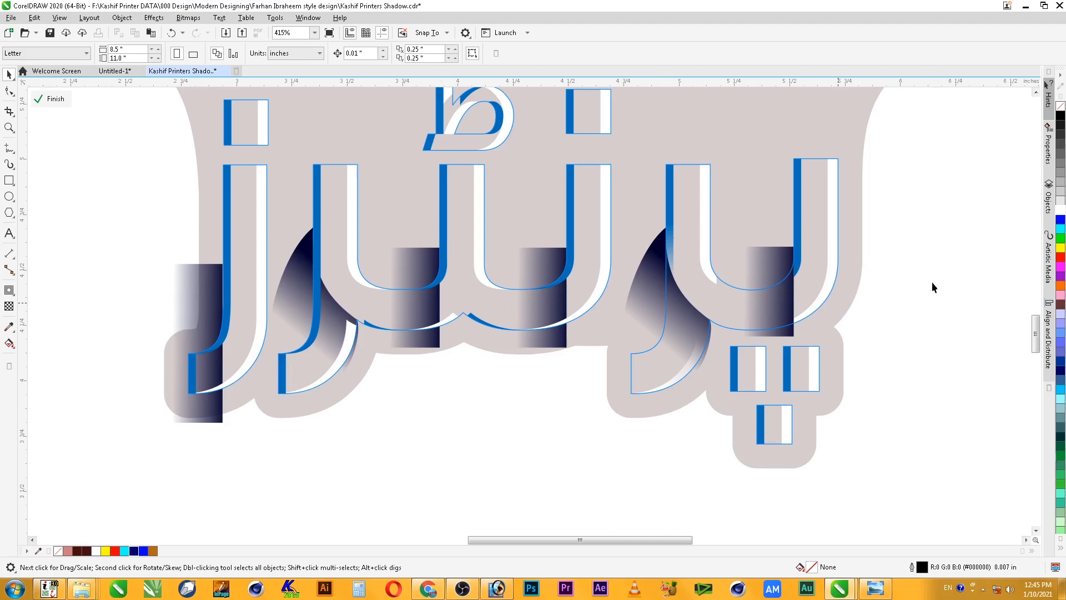
click(543, 307)
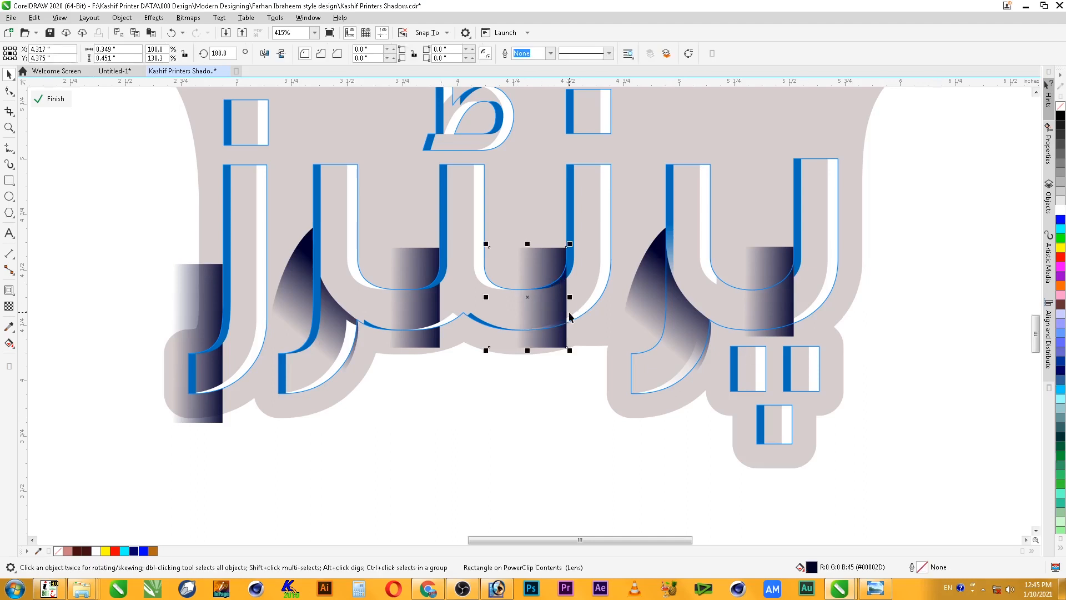
shift+click(569, 205)
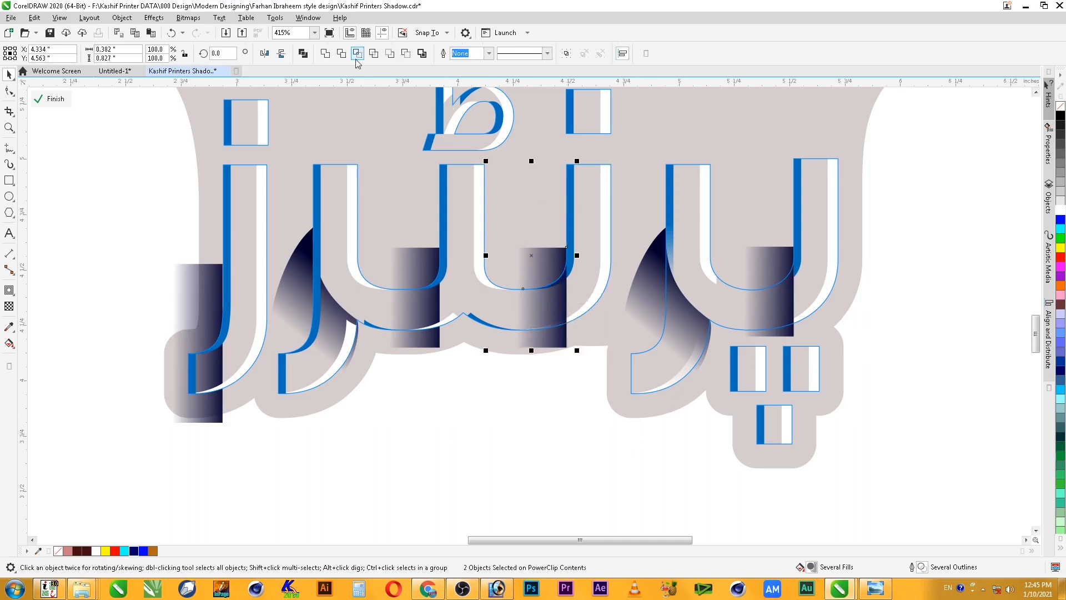
click(339, 54)
Trim the white sliver on the dotted middle letter's stem with the shadow rectangle, and finish editing the PowerClip contents
click(549, 312)
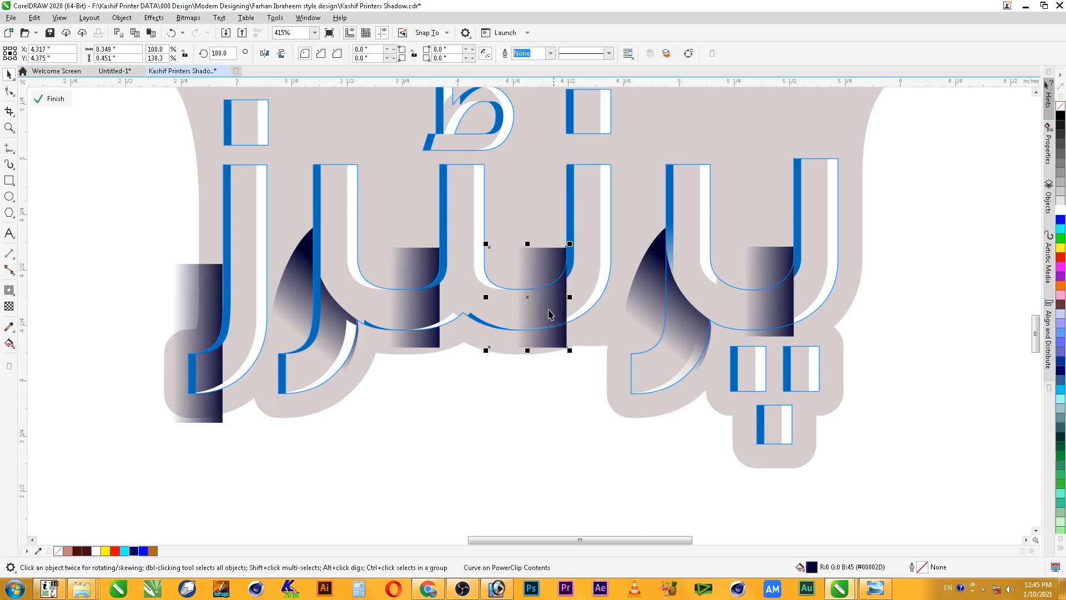
shift+click(580, 308)
click(341, 53)
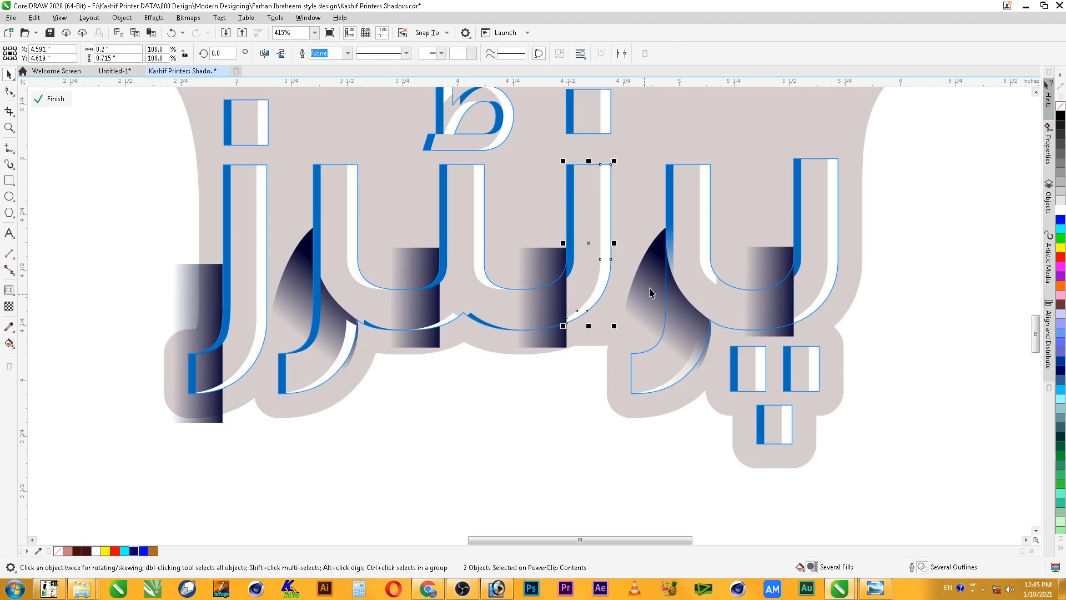
ctrl+click(893, 260)
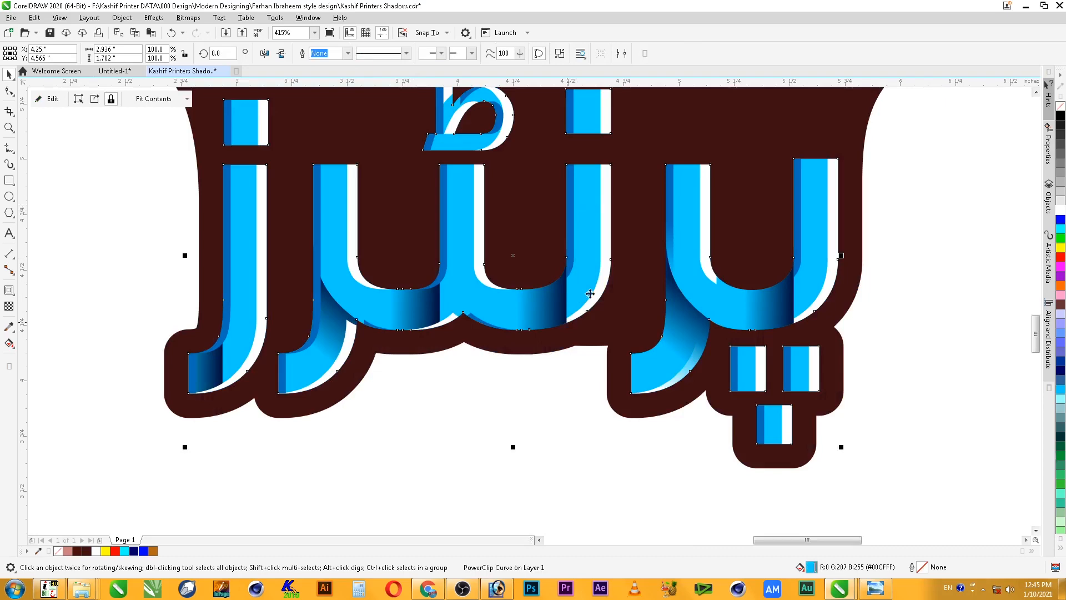
Examine the trimmed slivers and shading across the blue lettering, up close and as a whole
key(space)
key(F3)
key(F2)
drag(731, 233, 499, 348)
key(space)
key(F3)
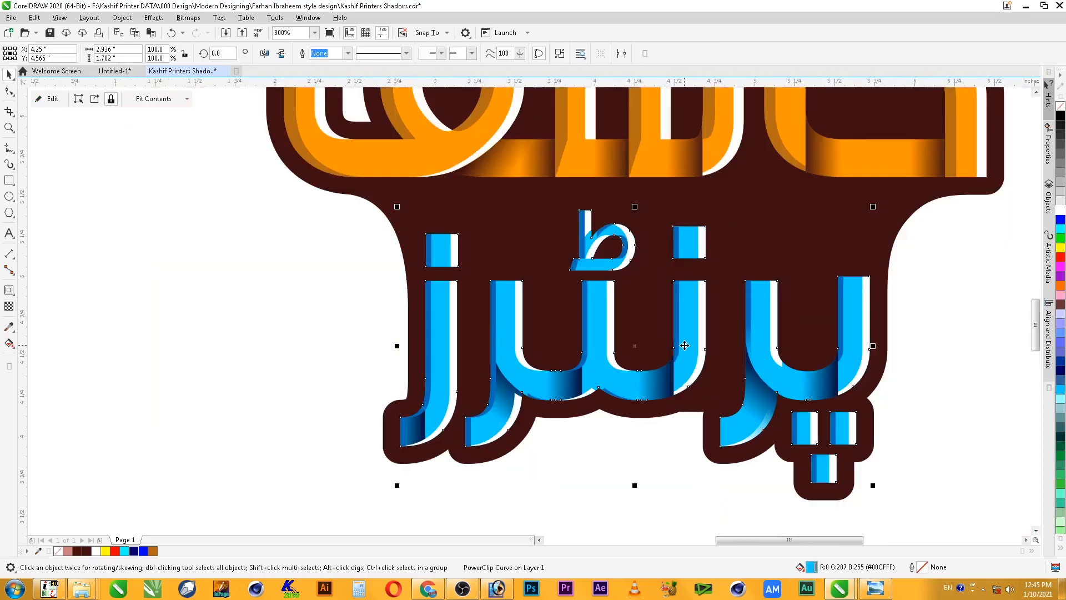
click(939, 284)
scroll(942, 282, down, 1)
Fade the lower end of the dark blue sliver on the rightmost stem with a fountain transparency, and finish editing the PowerClip contents
key(F2)
drag(962, 244, 654, 383)
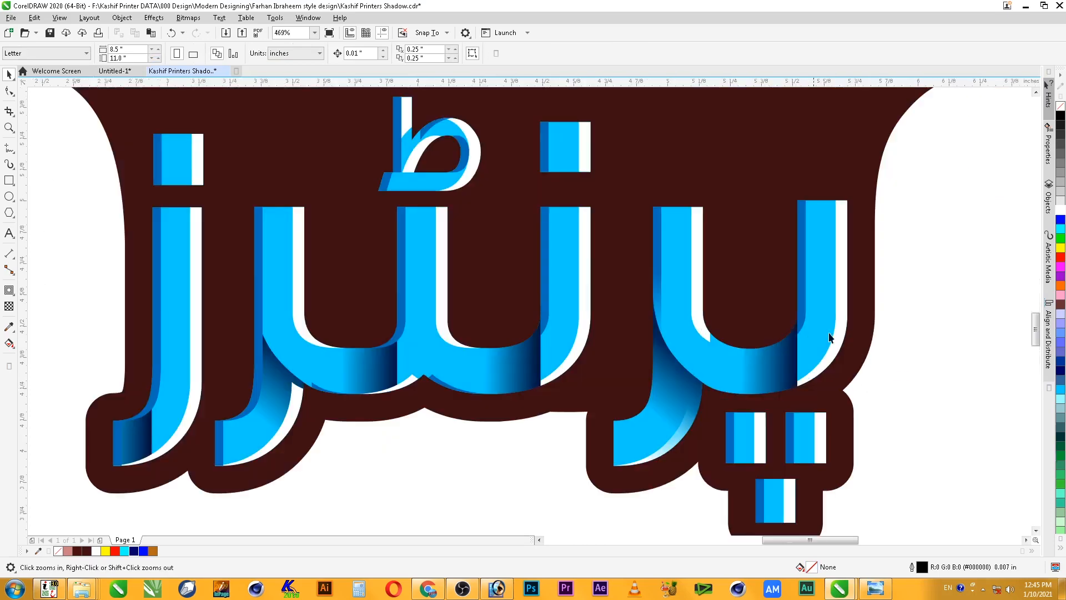
click(811, 287)
double_click(821, 279)
click(804, 267)
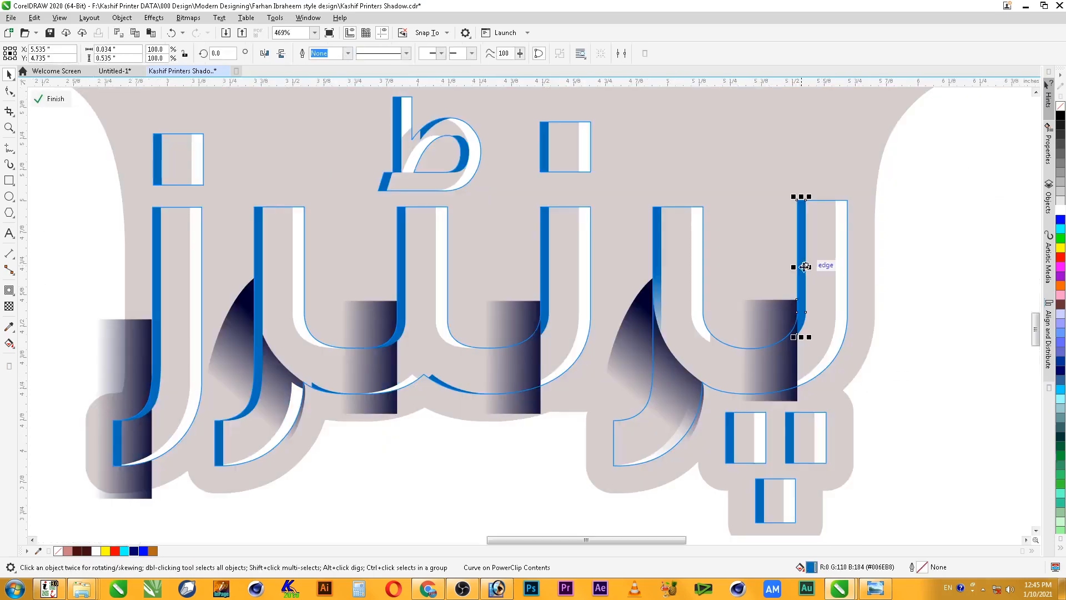
click(9, 306)
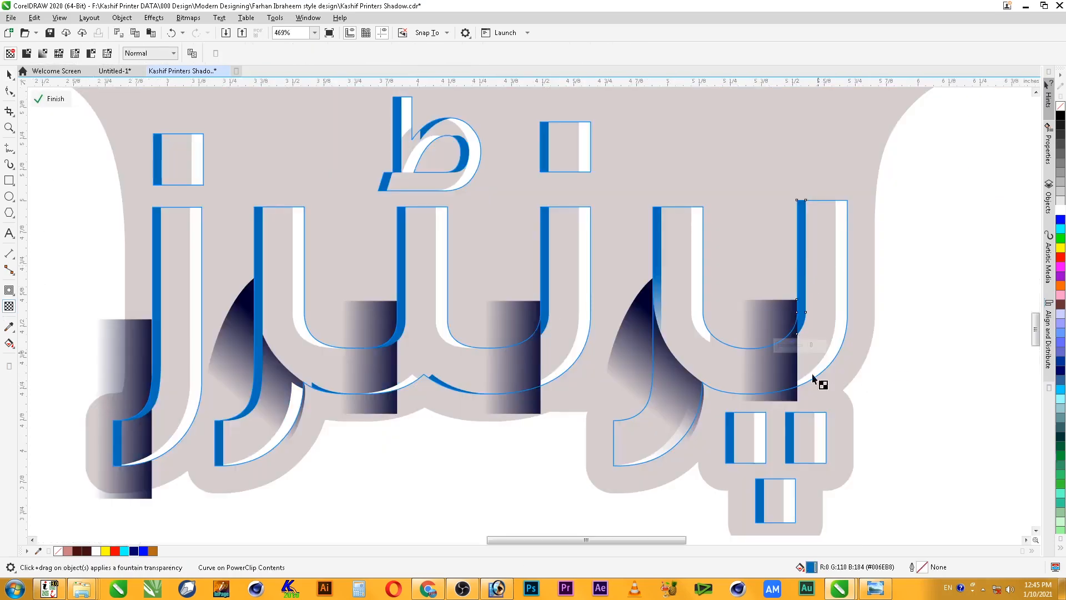
drag(802, 258, 796, 298)
key(ctrl+z)
drag(803, 255, 804, 306)
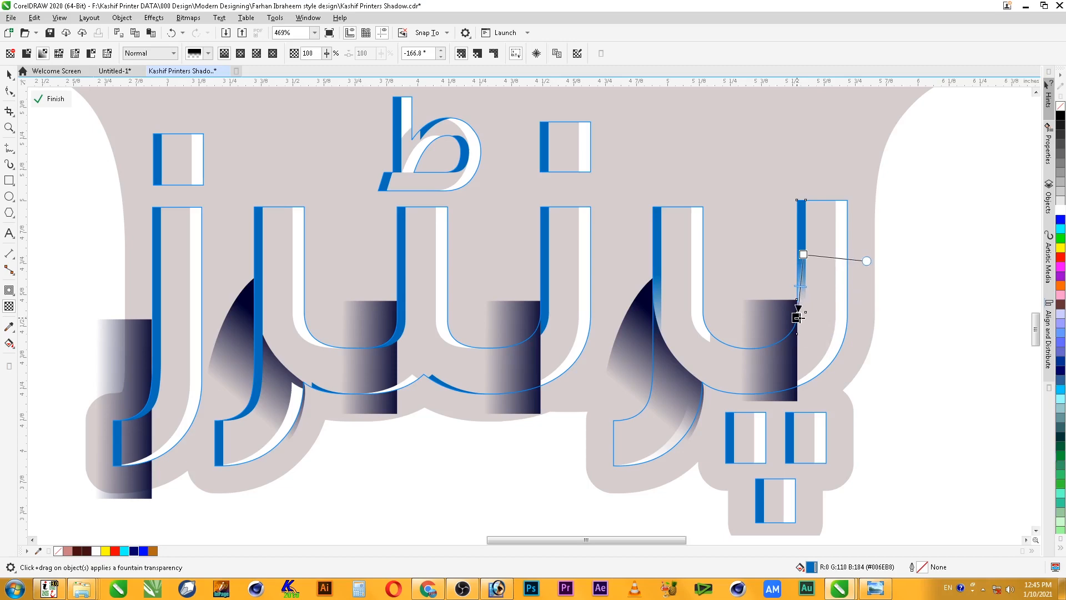
key(space)
ctrl+click(930, 354)
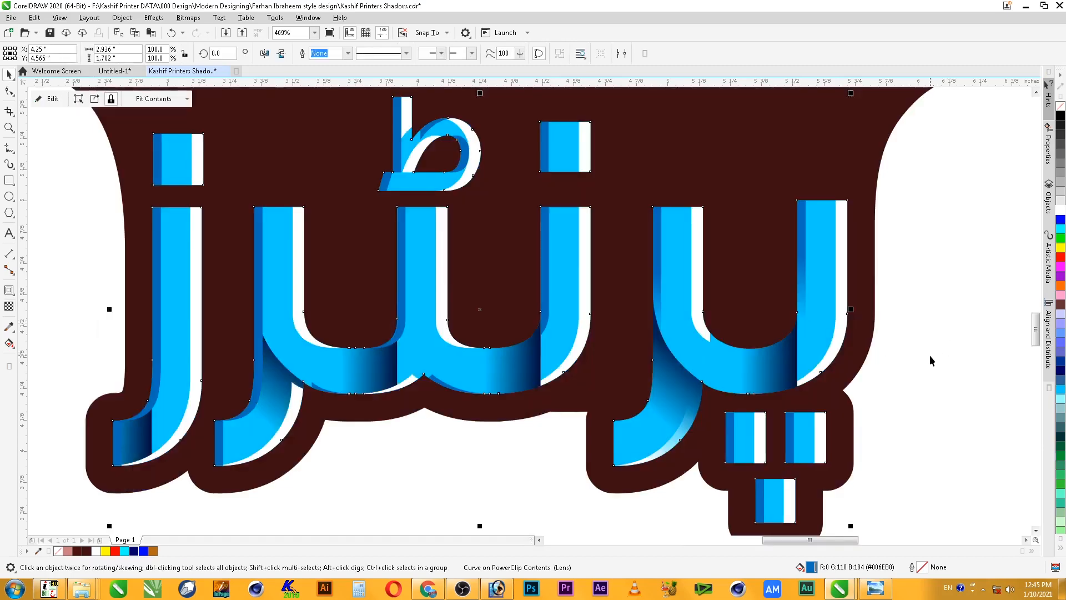
Apply a downward fountain transparency to the dark blue sliver on the dotted middle letter's stem, and finish editing the PowerClip contents
scroll(929, 352, down, 1)
scroll(923, 360, down, 1)
key(F2)
drag(943, 310, 655, 405)
click(948, 474)
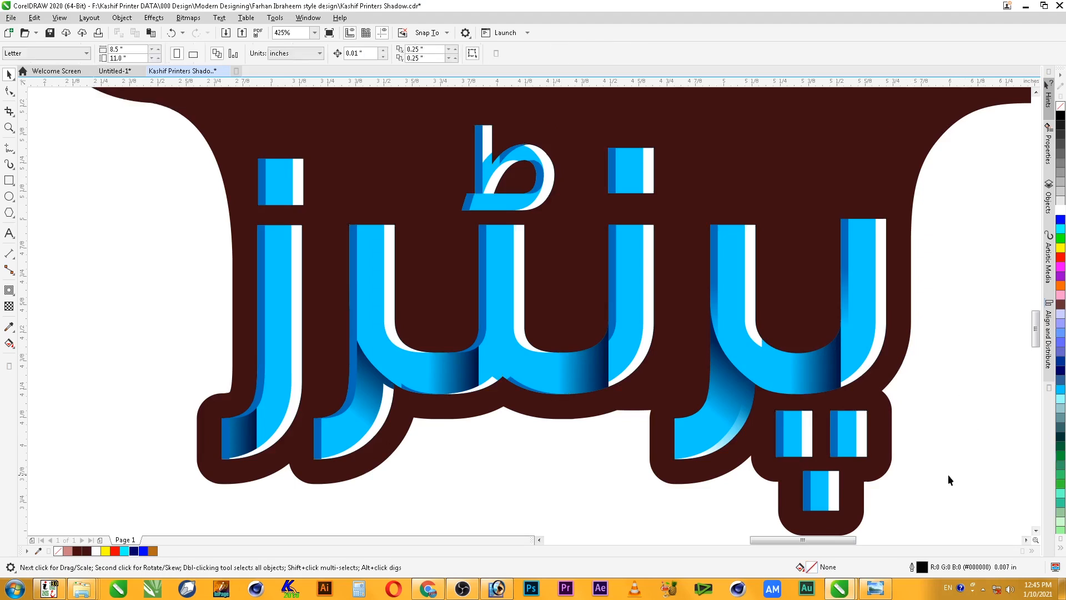
ctrl+click(616, 302)
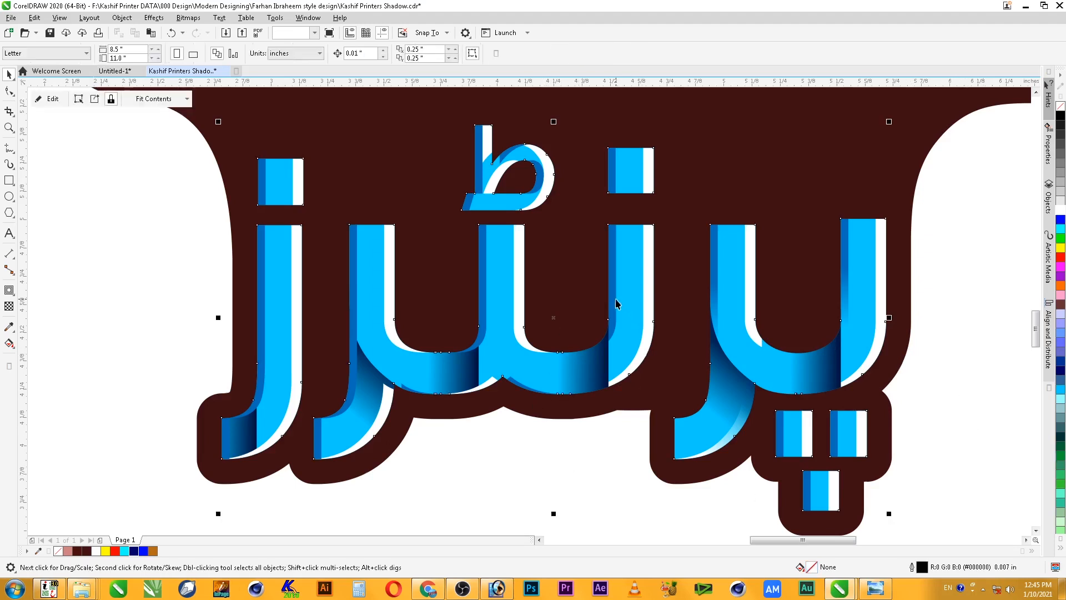
click(614, 297)
key(space)
drag(609, 272, 614, 316)
key(space)
ctrl+click(875, 414)
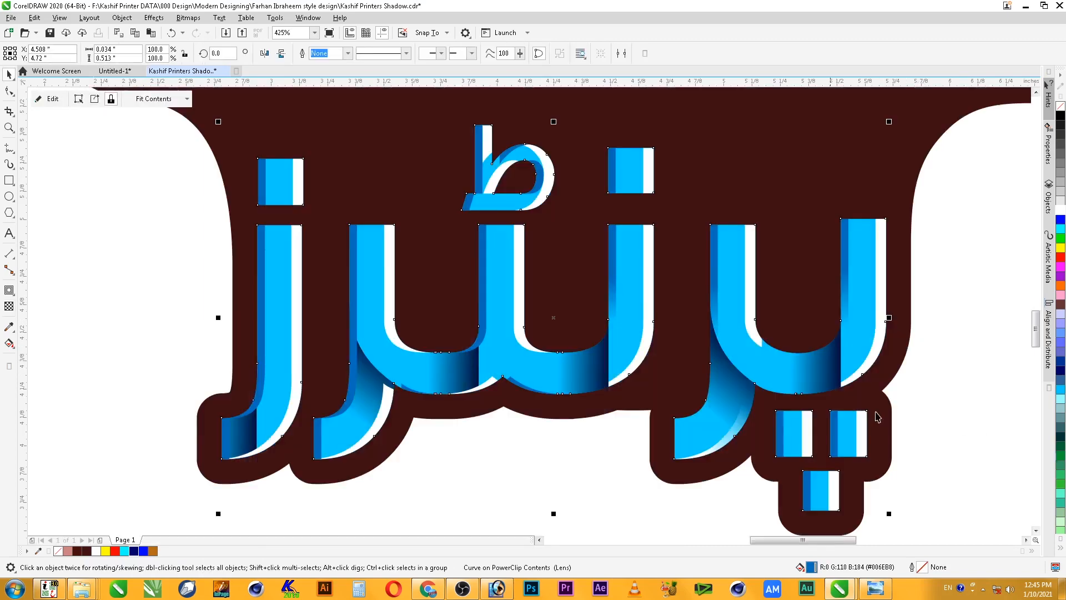
Delete the two dark blue slivers and the white sliver along the lower edge of the joined middle letters, and finish editing the PowerClip contents
scroll(434, 408, down, 1)
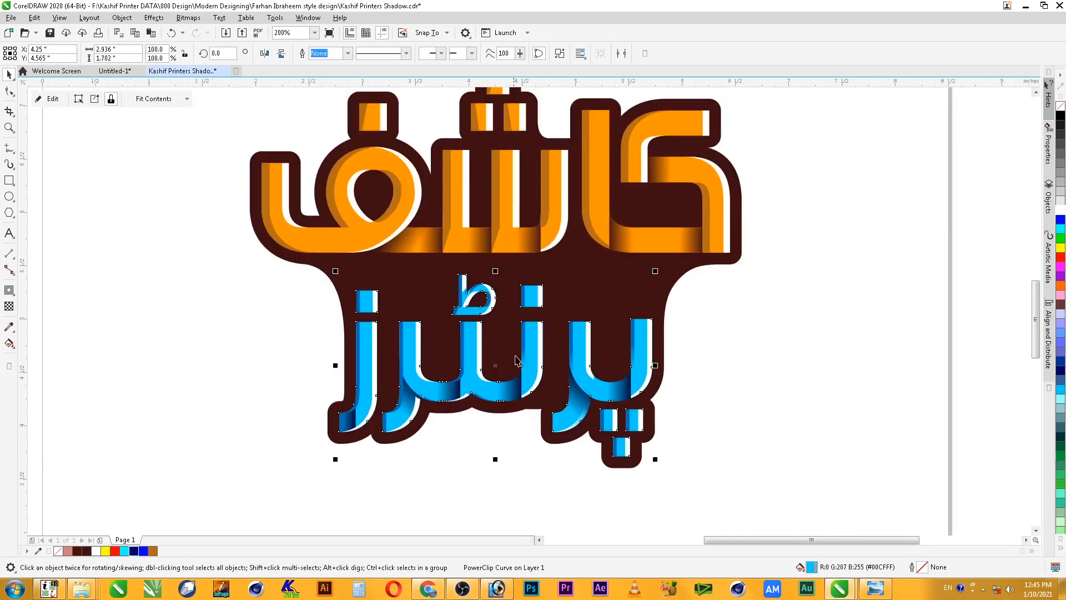
key(F2)
drag(589, 282, 266, 465)
drag(294, 228, 764, 469)
ctrl+click(760, 356)
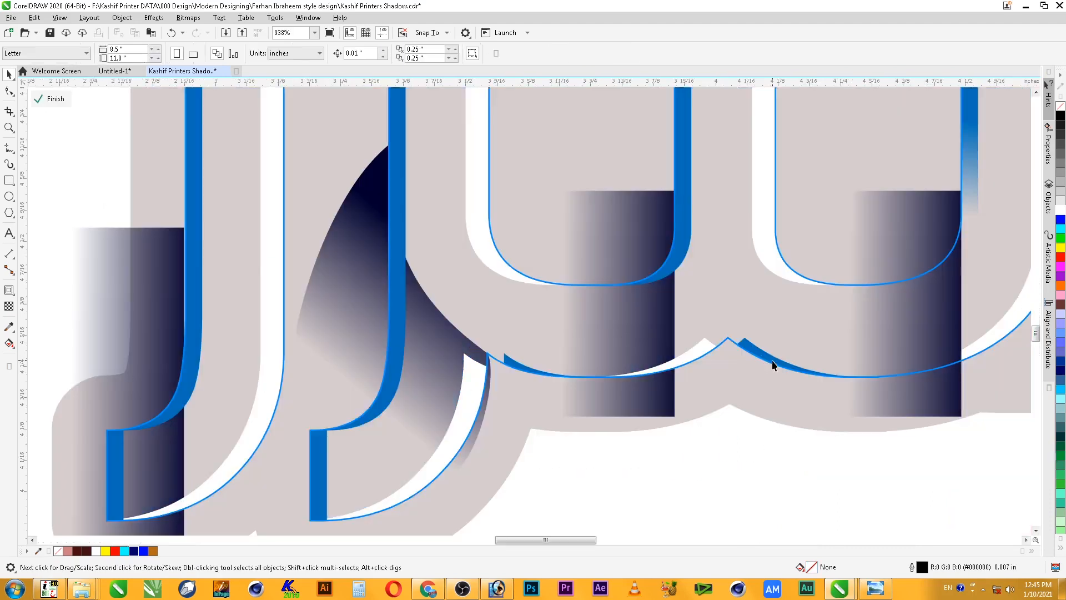
click(772, 364)
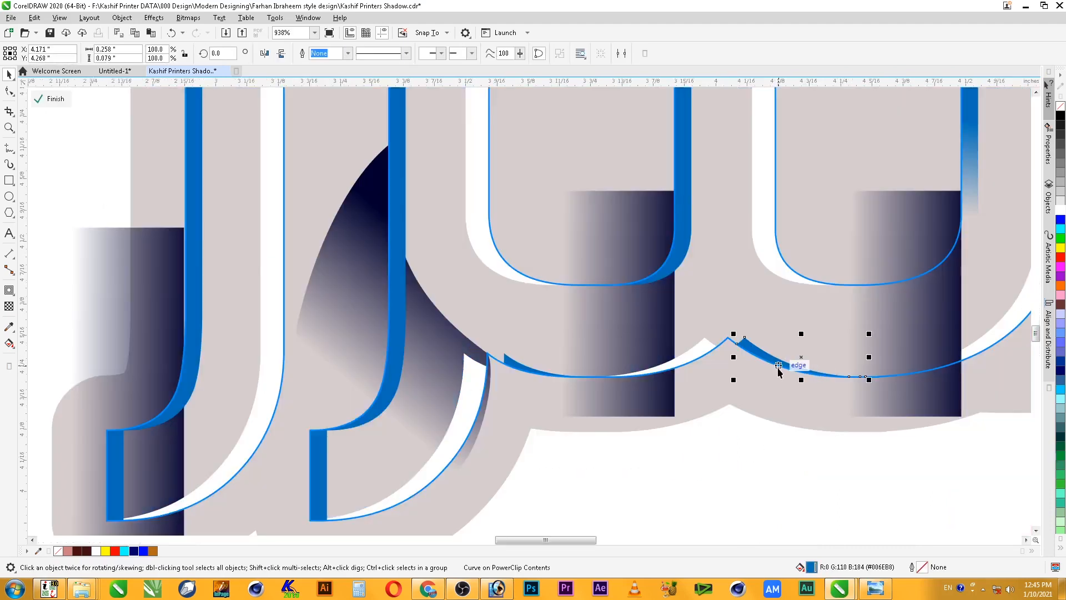
key(Delete)
click(690, 362)
key(Delete)
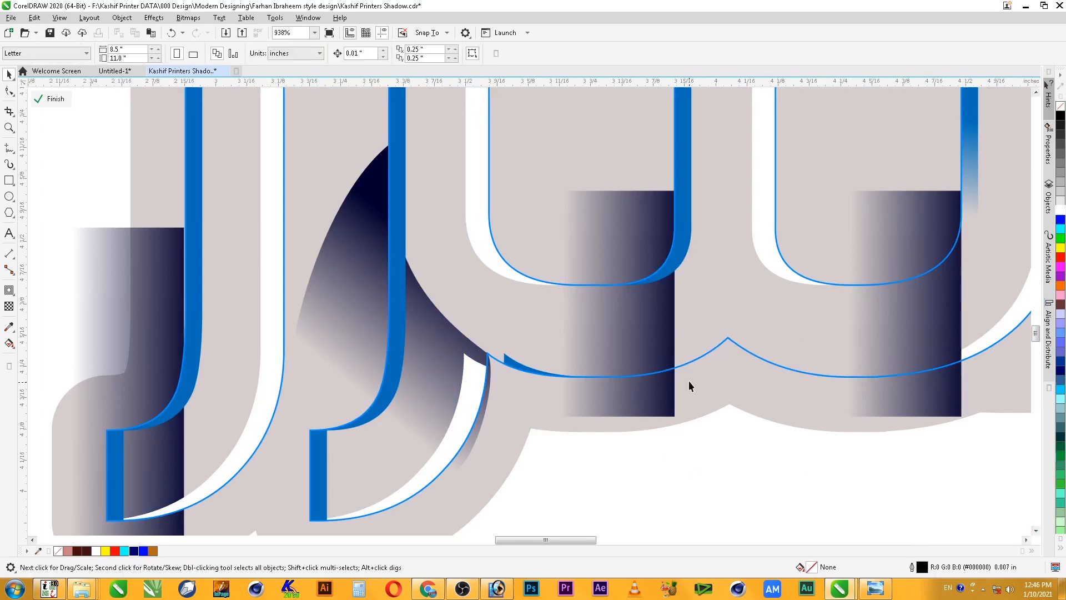
click(522, 371)
key(Delete)
ctrl+click(742, 476)
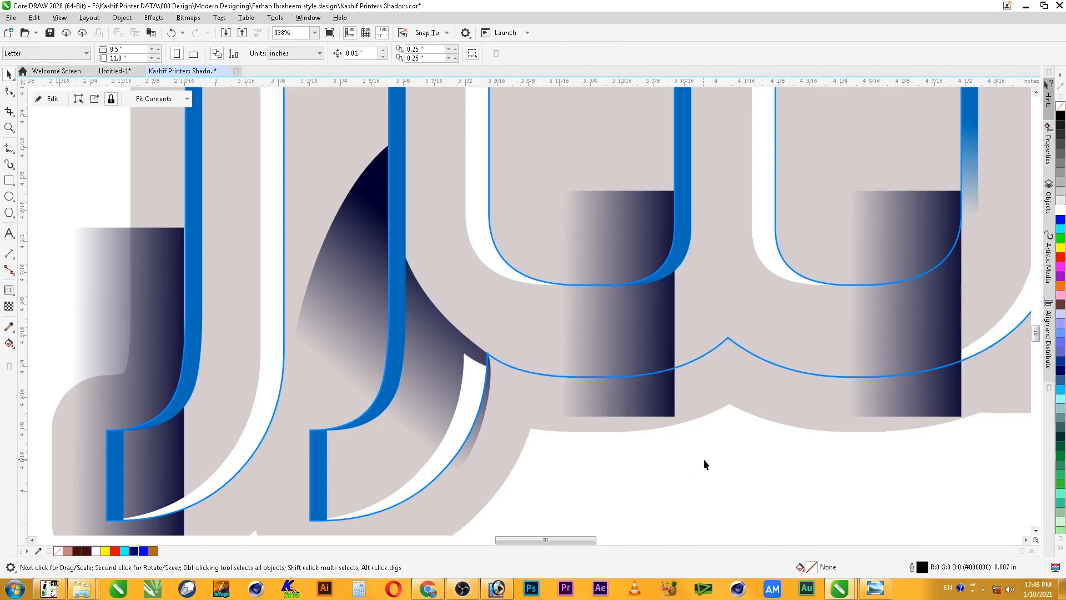
Fade the dark blue sliver on the stem below the small raised letter with a downward fountain transparency, and finish editing the PowerClip contents
scroll(716, 460, down, 2)
ctrl+click(696, 354)
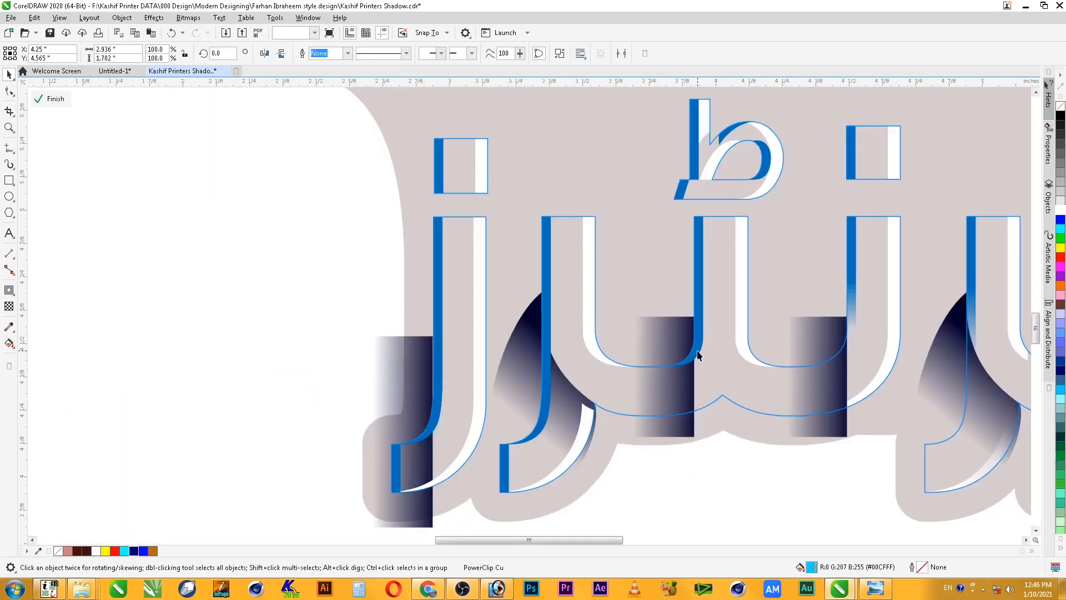
click(697, 320)
key(t)
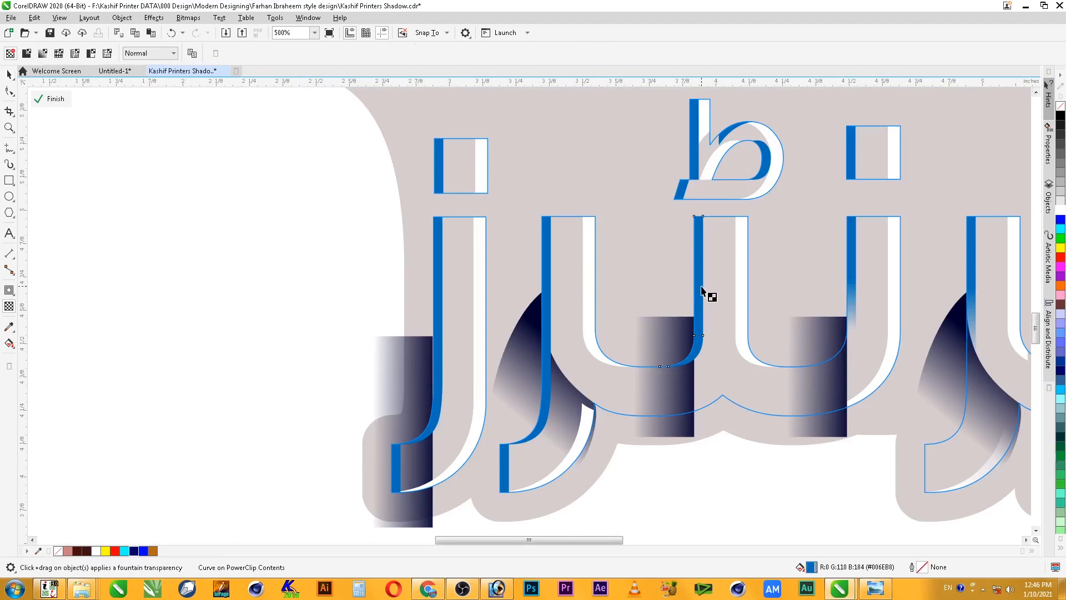
drag(703, 292, 703, 353)
key(space)
ctrl+click(793, 480)
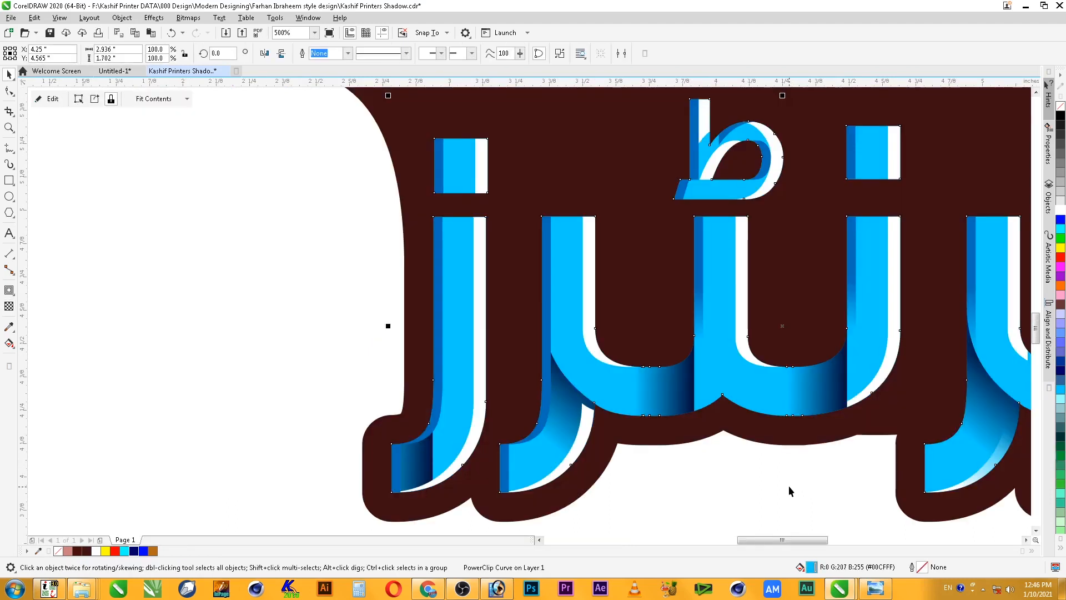
Reopen the PowerClip contents and fade the dark blue sliver on the second descending letter from the left with a downward fountain transparency
scroll(788, 486, down, 2)
key(z)
drag(395, 289, 836, 504)
ctrl+click(567, 317)
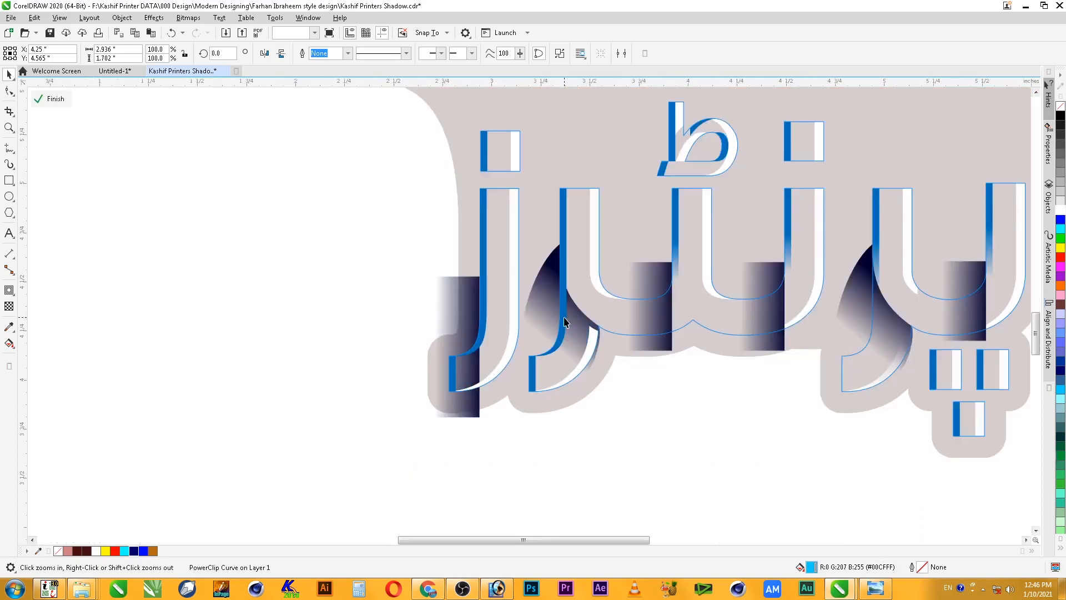
click(563, 263)
key(space)
drag(565, 232, 560, 291)
key(space)
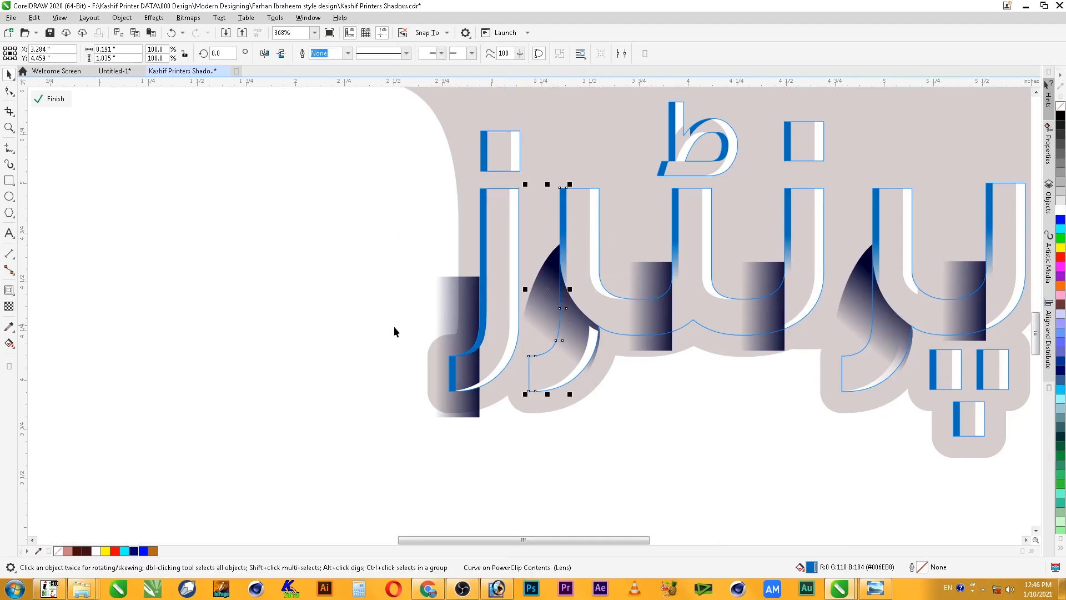
Reopen the PowerClip contents and fade the white sliver on the second descending letter's tail toward its upper end with a fountain transparency
ctrl+click(392, 325)
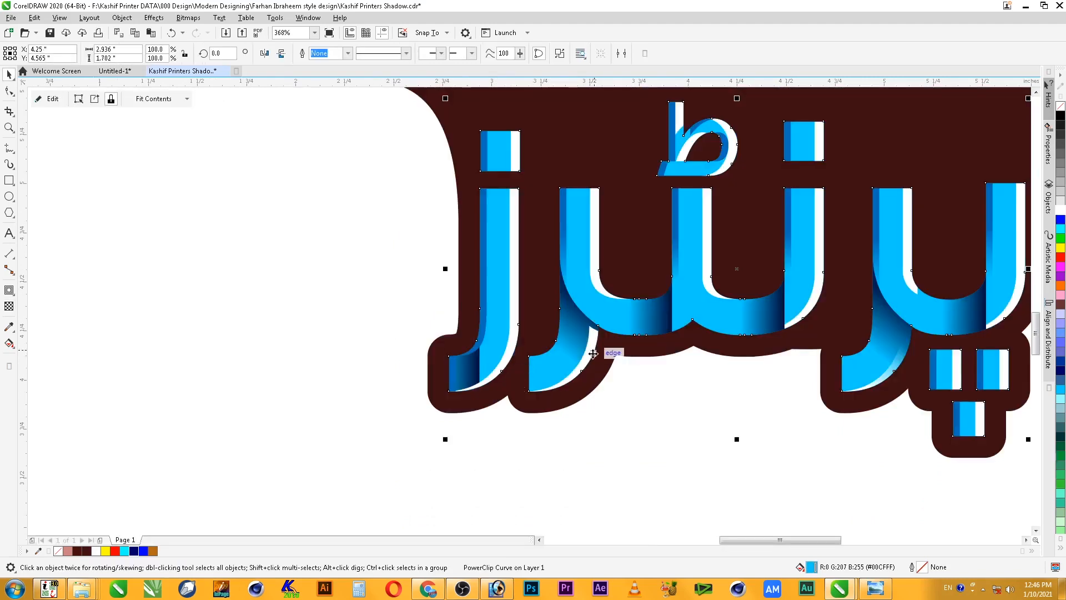
key(z)
drag(391, 261, 665, 415)
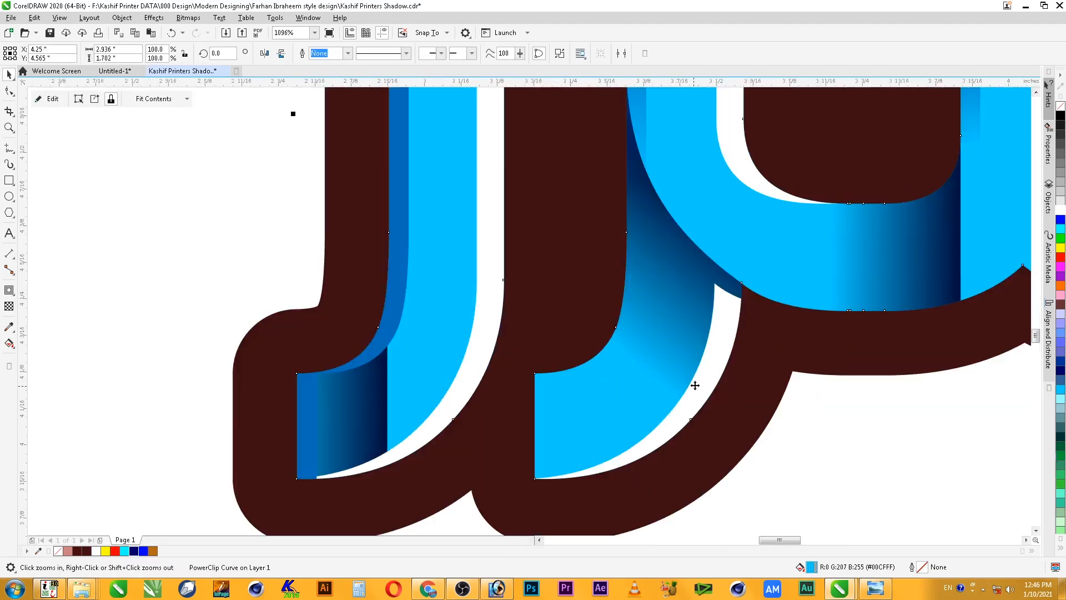
ctrl+click(717, 349)
click(712, 384)
key(space)
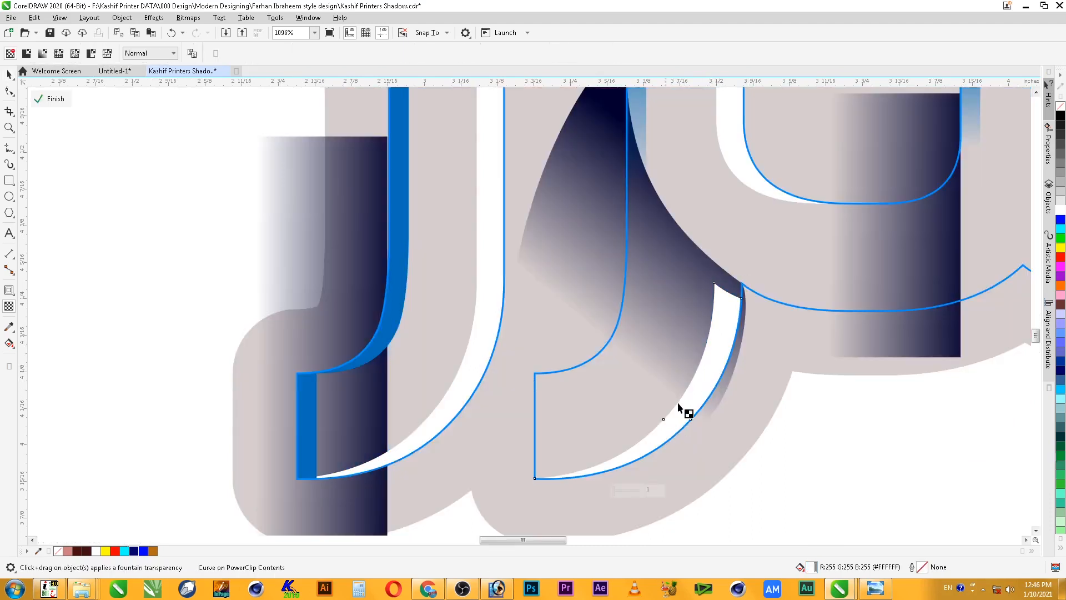
drag(626, 458, 730, 356)
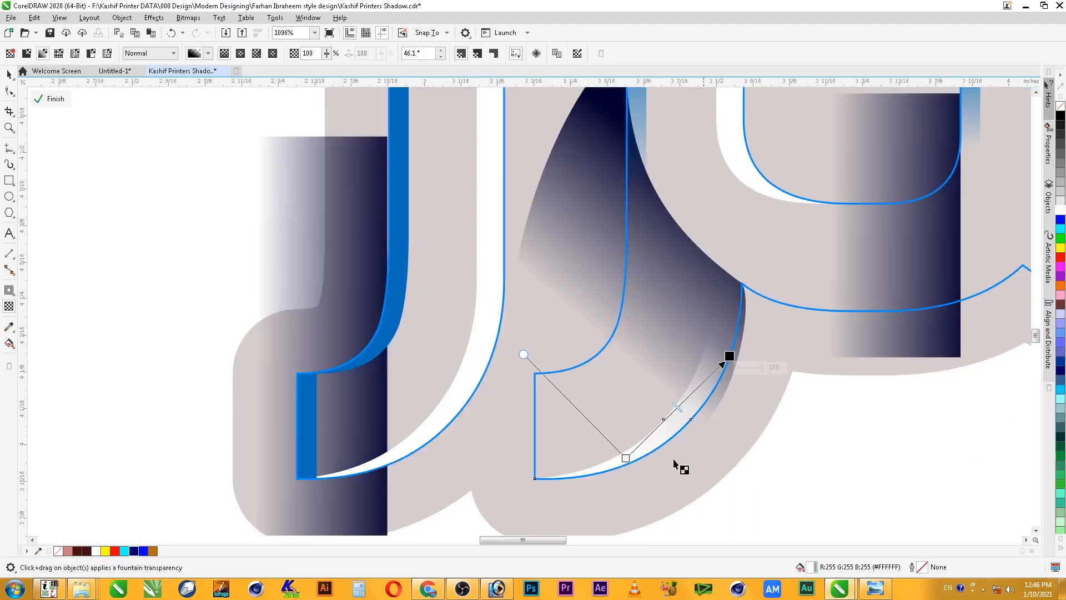
Fade the dark blue sliver on the leftmost descending letter with a downward fountain transparency, and finish editing the PowerClip contents
key(space)
click(401, 236)
key(space)
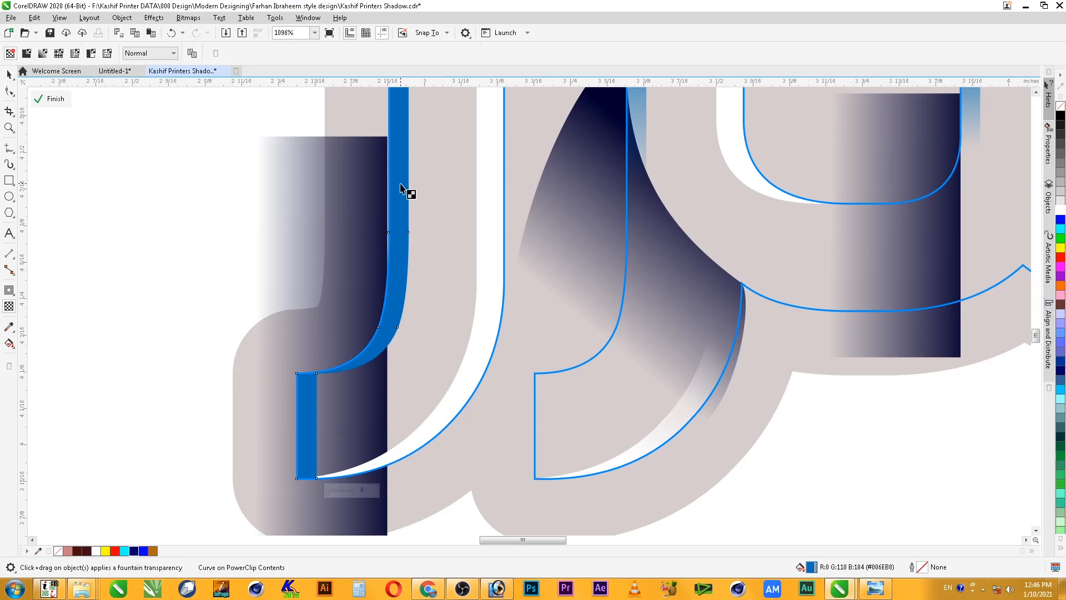
drag(400, 183, 398, 317)
click(490, 345)
key(space)
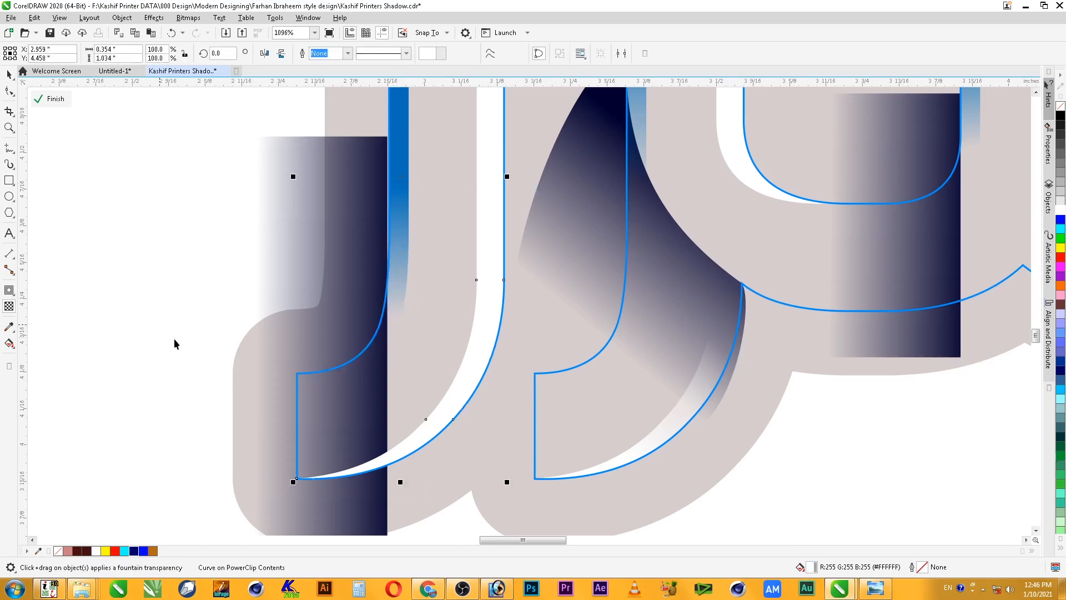
ctrl+click(174, 342)
scroll(242, 343, down, 2)
click(167, 279)
scroll(233, 259, down, 1)
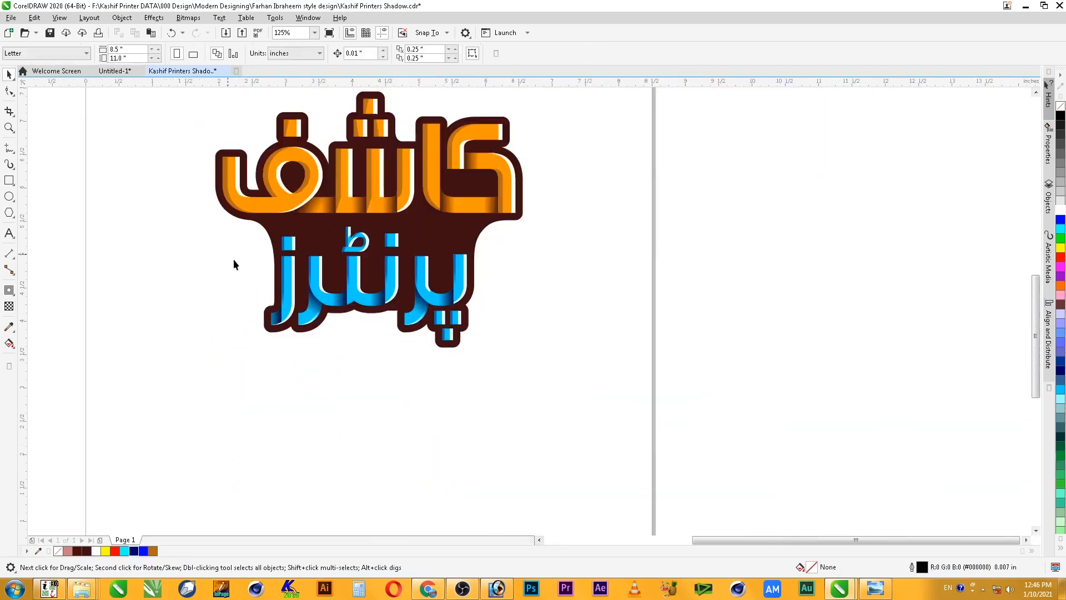
Delete the dark blue slivers and the inner white sliver from the small raised letter's loop, and finish editing the PowerClip contents
key(F2)
drag(199, 216, 517, 381)
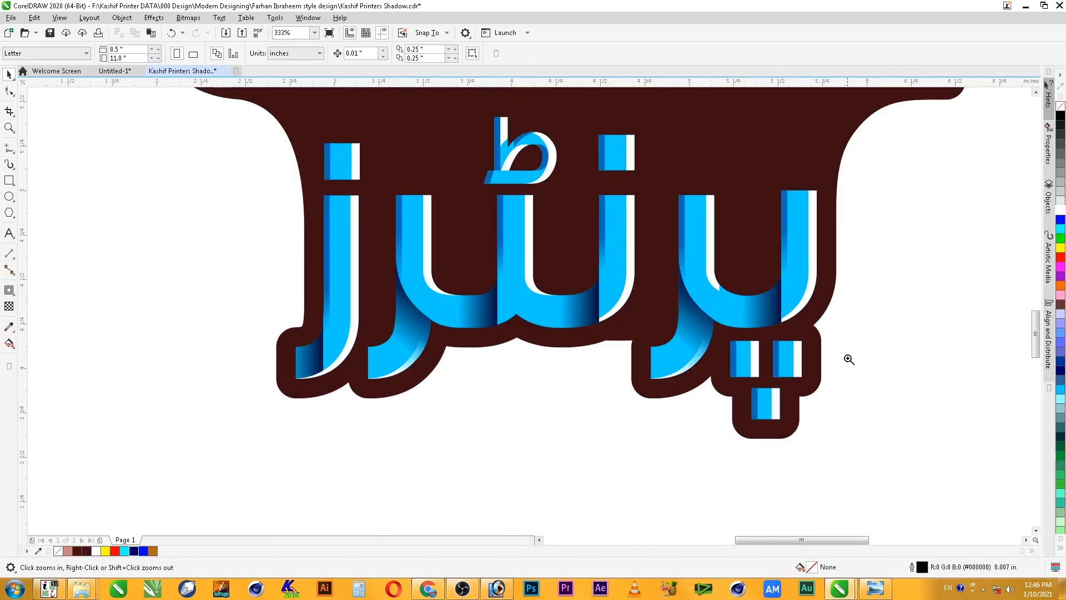
drag(357, 240, 661, 149)
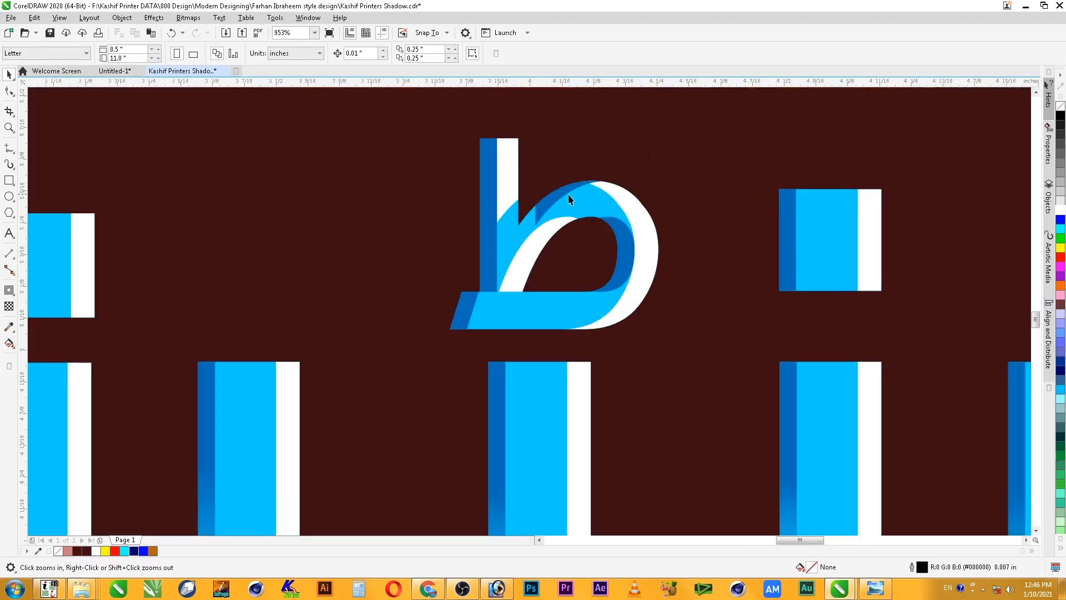
ctrl+click(548, 202)
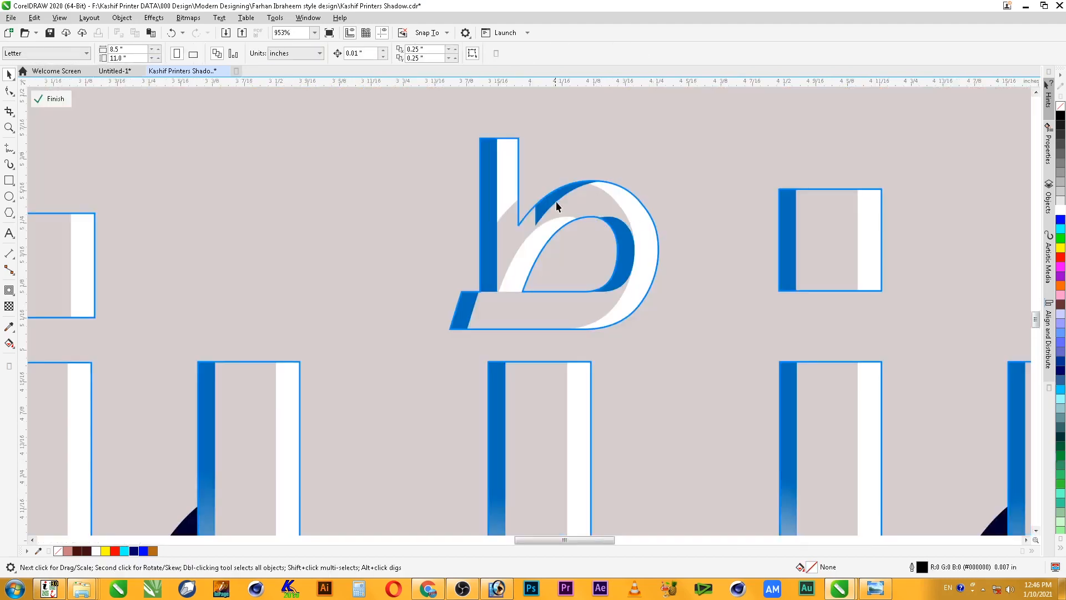
click(557, 206)
key(Delete)
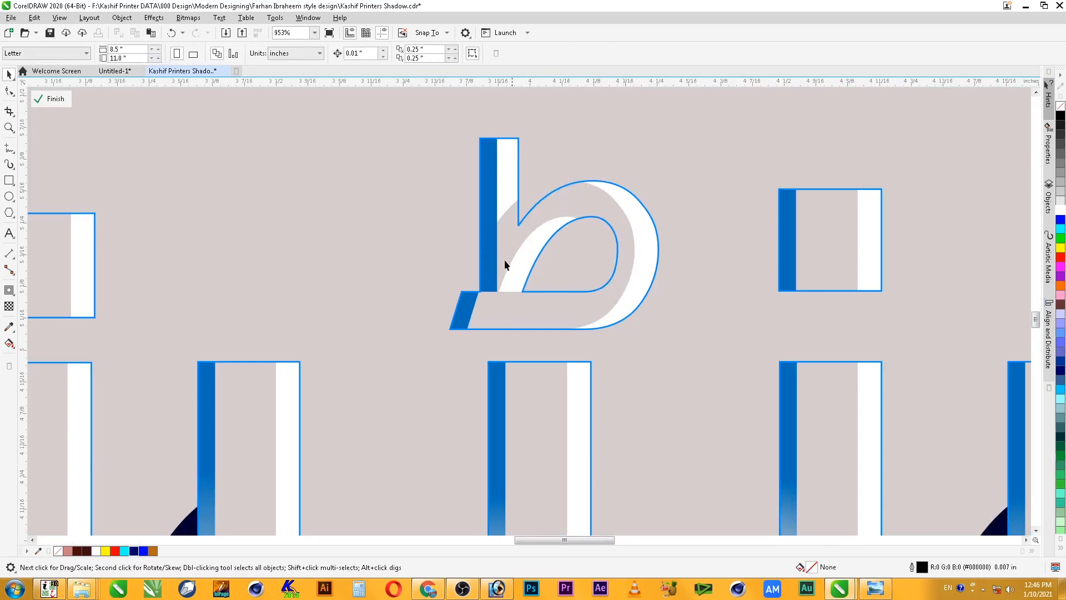
click(530, 253)
key(Delete)
ctrl+click(685, 168)
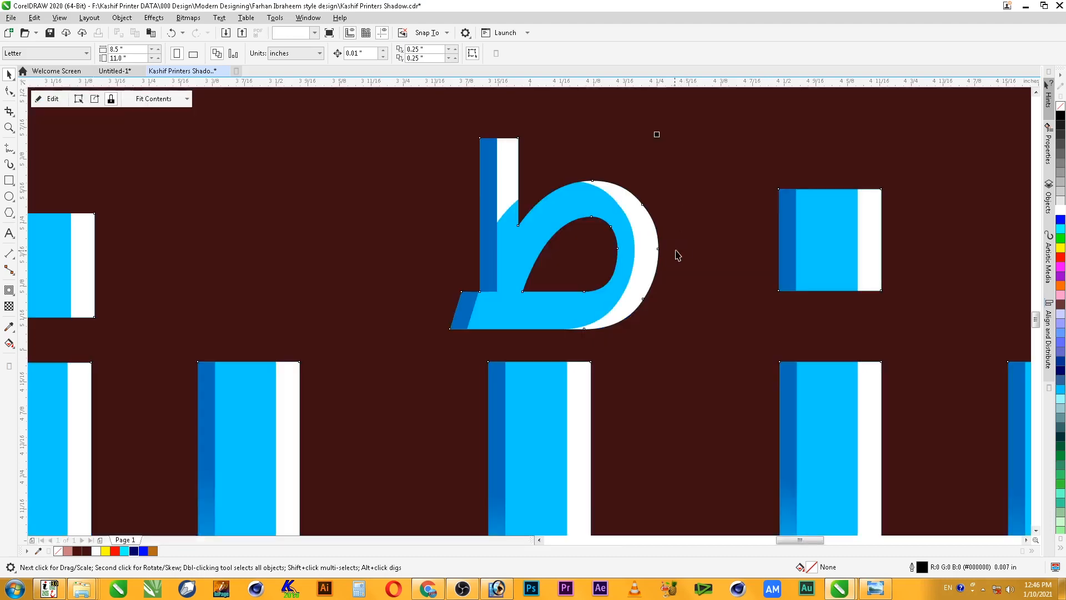
Delete the white sliver on the small raised letter's stem, and finish editing the PowerClip contents
ctrl+click(510, 191)
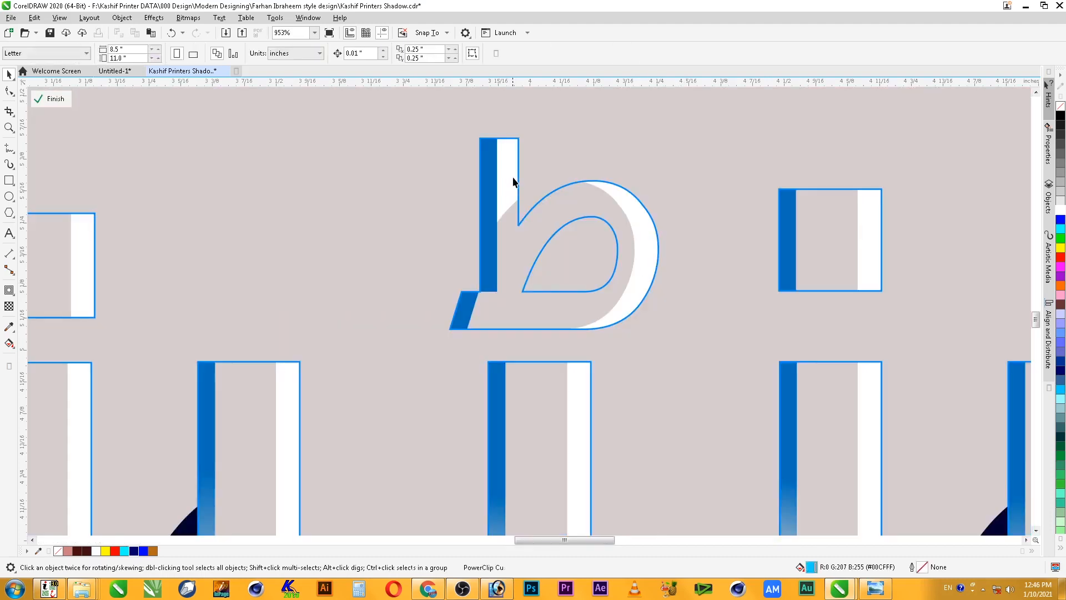
click(510, 191)
key(Delete)
ctrl+click(657, 192)
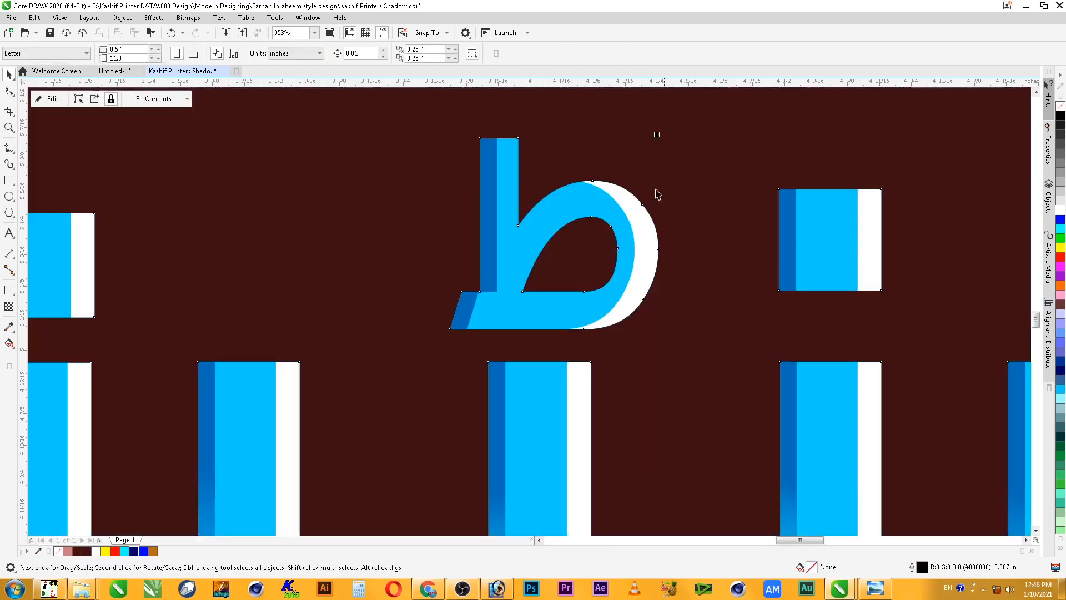
key(space)
scroll(669, 215, down, 1)
key(space)
scroll(749, 233, down, 1)
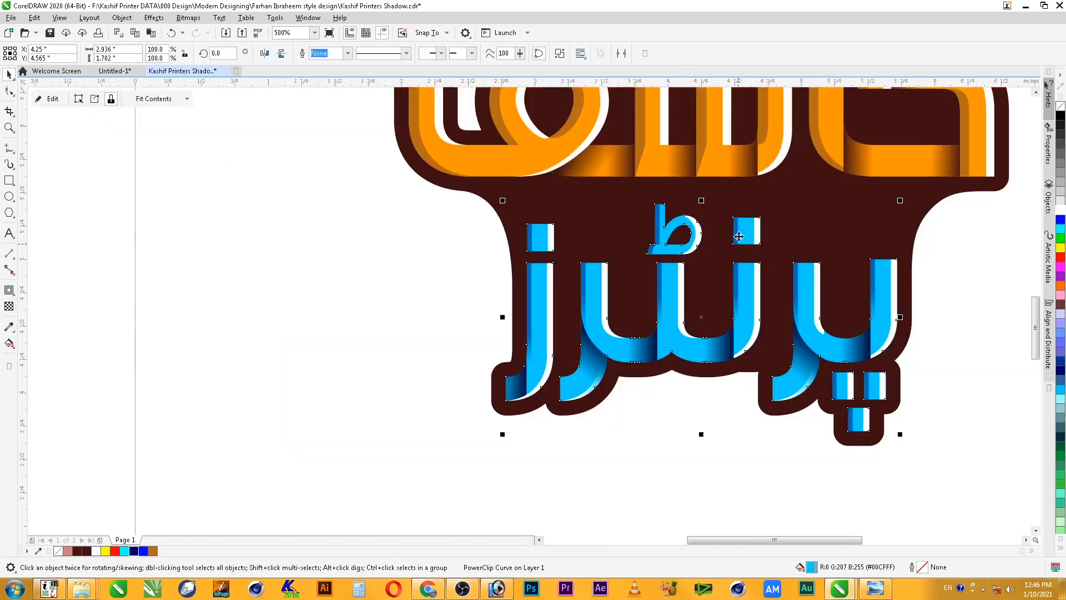
key(Escape)
Add a downward drop shadow to the orange lettering group with opacity 56 and feathering 4
scroll(828, 335, down, 1)
key(F2)
drag(943, 134, 557, 406)
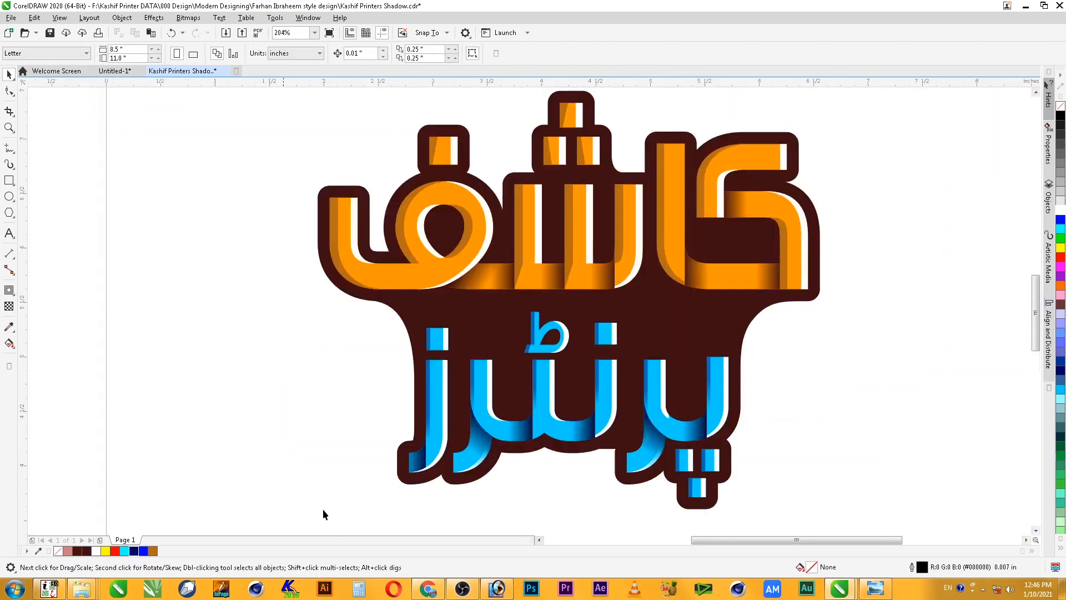
drag(848, 297, 295, 512)
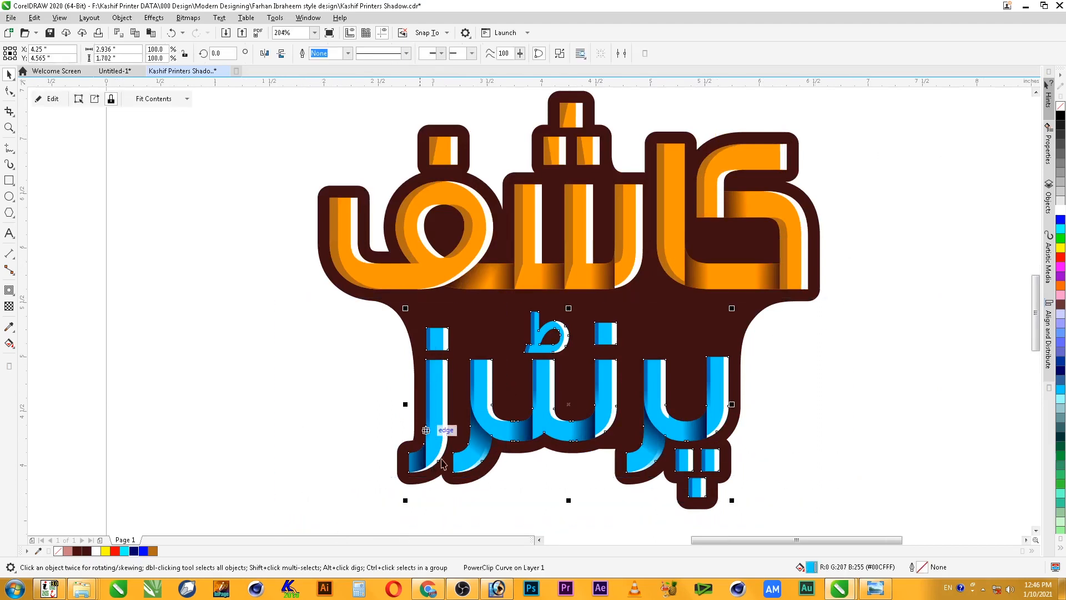
drag(239, 332, 889, 61)
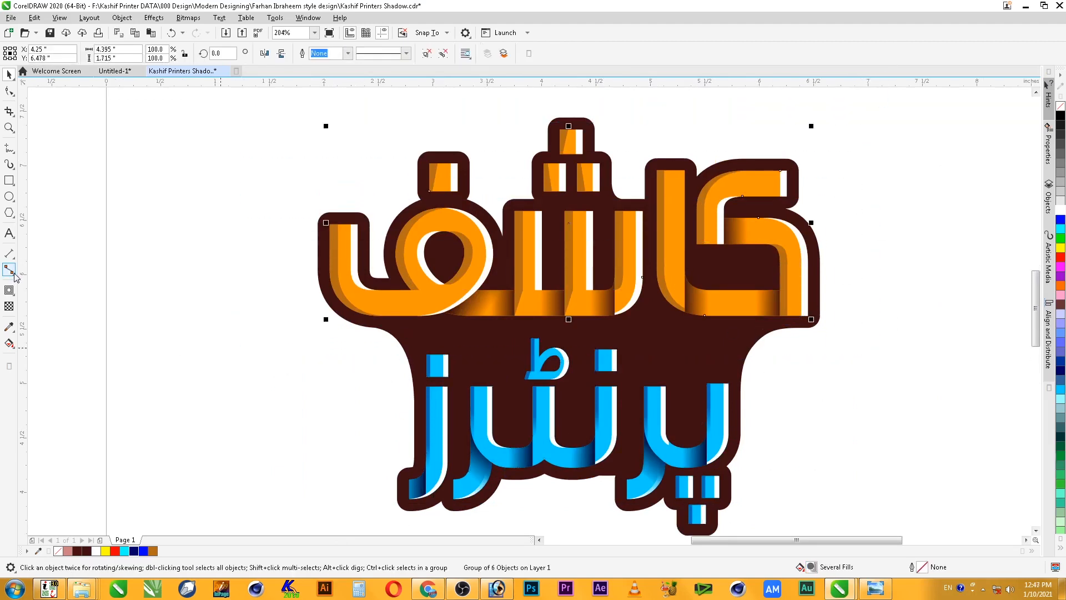
click(11, 292)
click(40, 290)
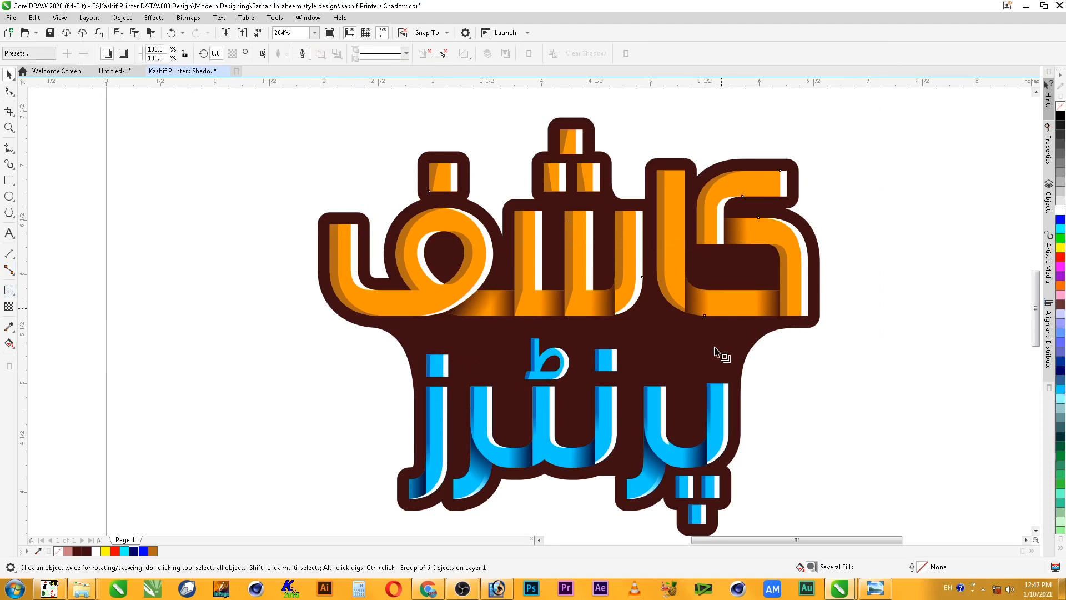
drag(568, 222, 577, 321)
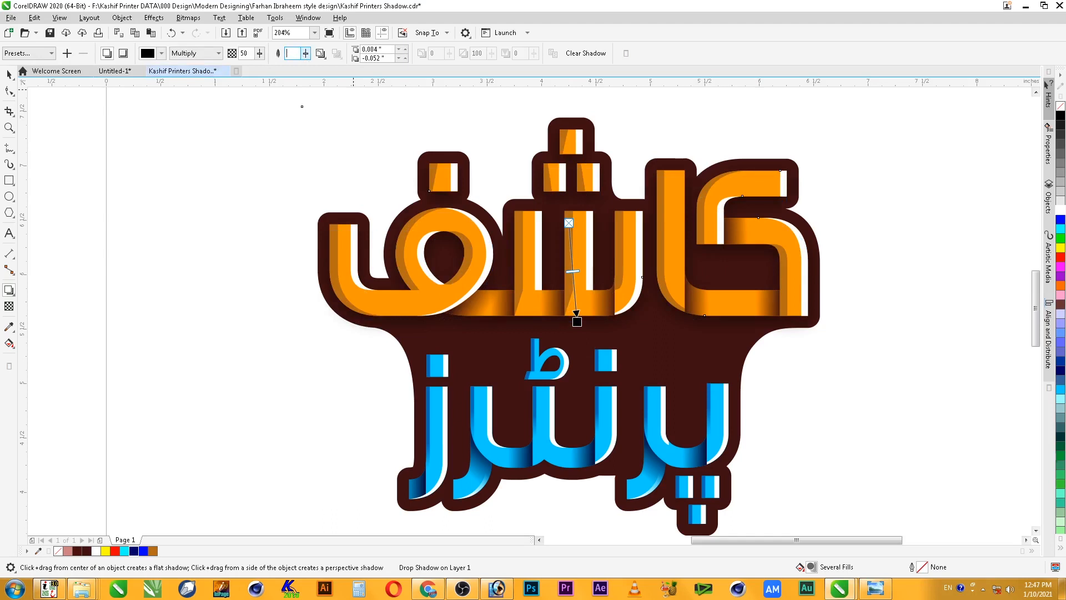
key(shift+Tab)
key(Return)
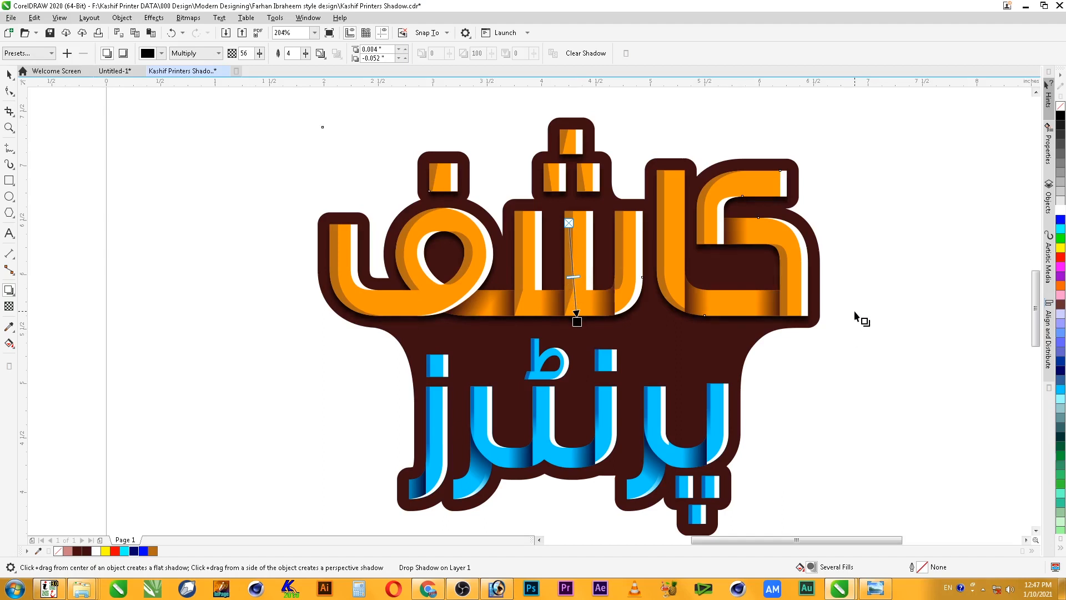
Copy the orange lettering's drop shadow properties to the blue lettering
key(space)
click(605, 442)
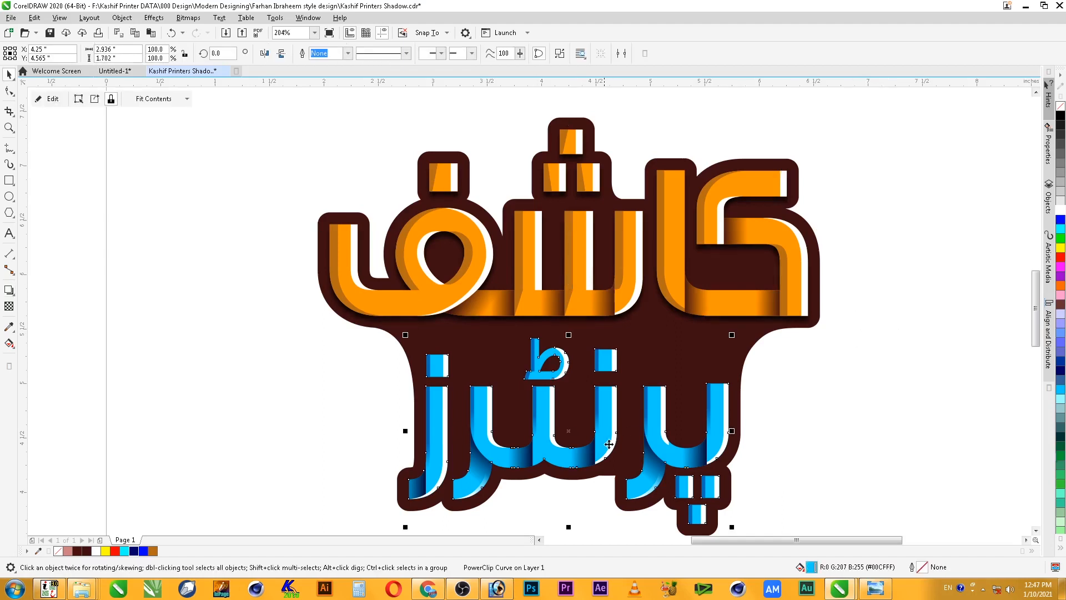
click(7, 291)
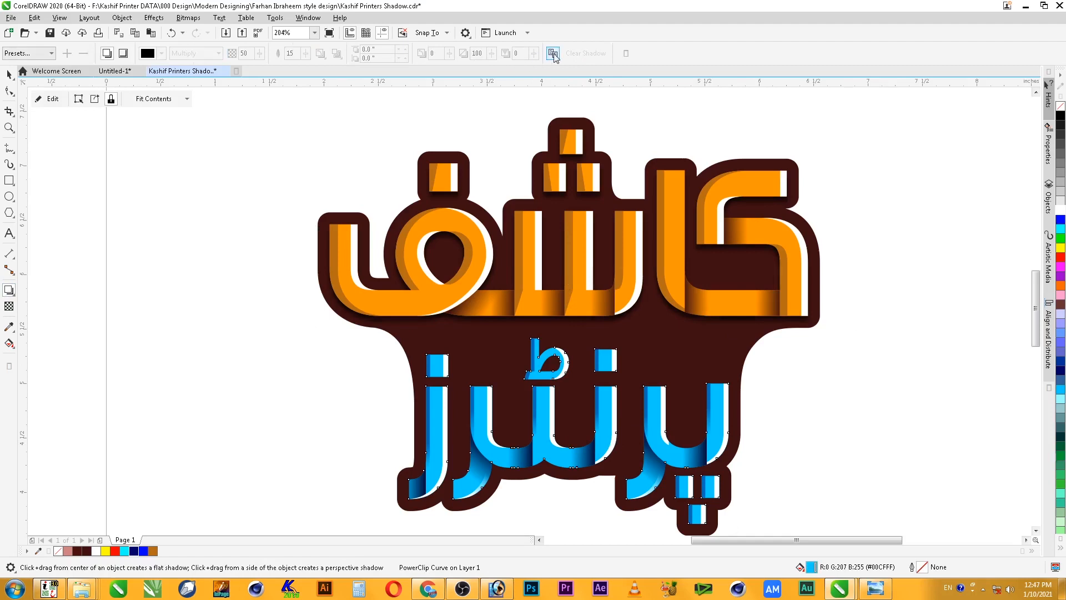
key(space)
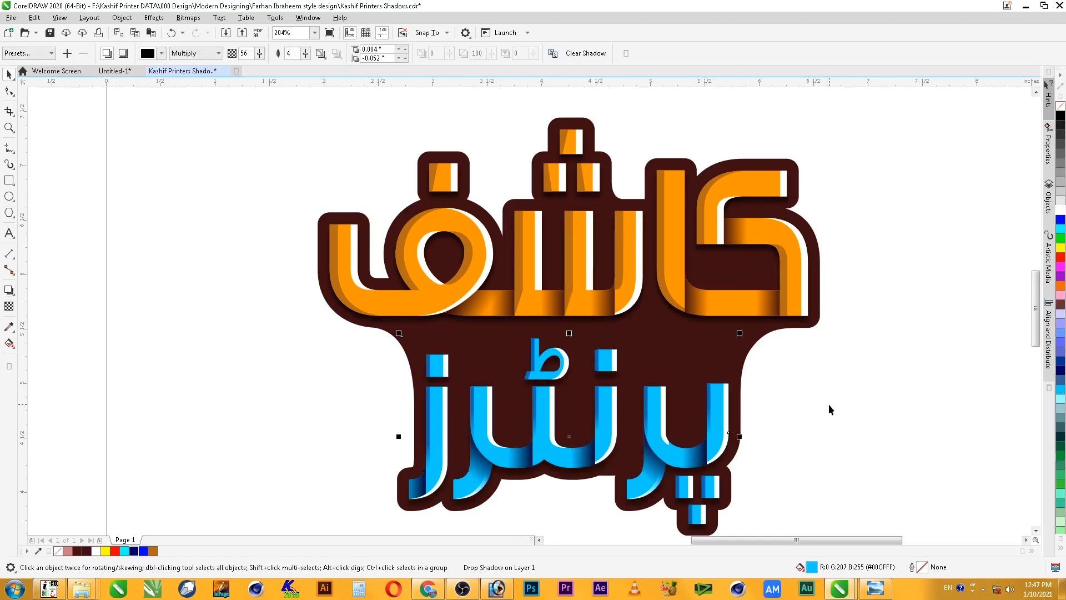
click(829, 404)
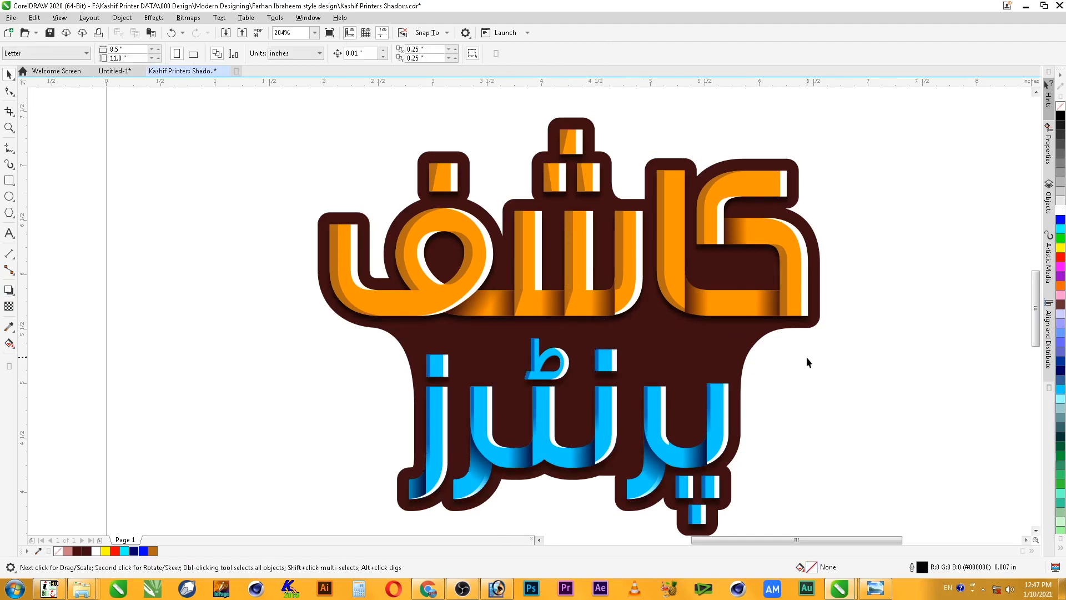
Add a downward drop shadow to the dark brown backing shape behind the lettering
scroll(806, 356, down, 3)
key(z)
scroll(866, 411, up, 2)
key(space)
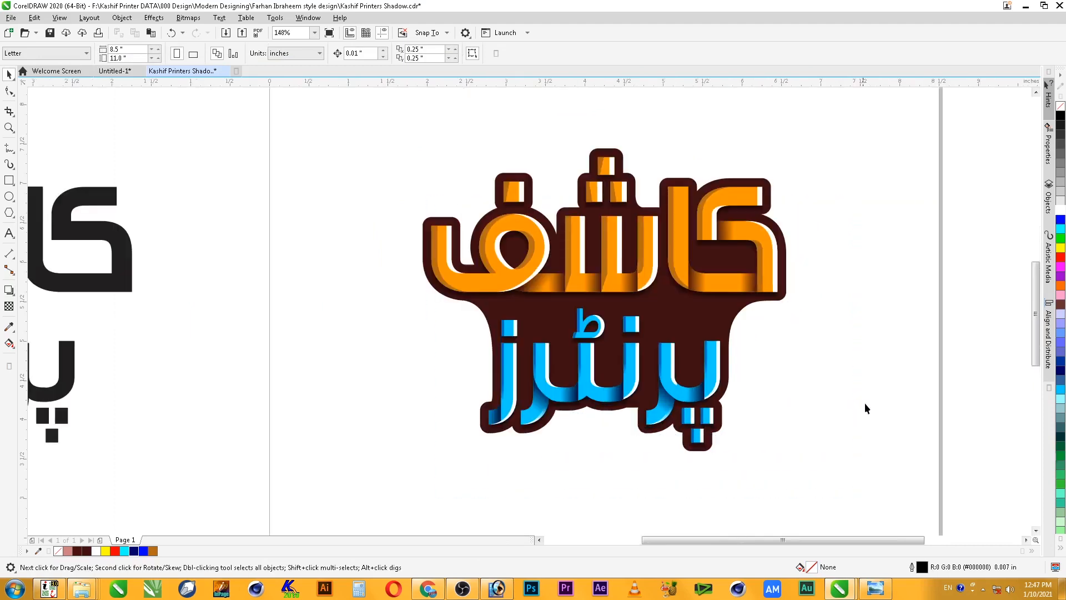
click(729, 322)
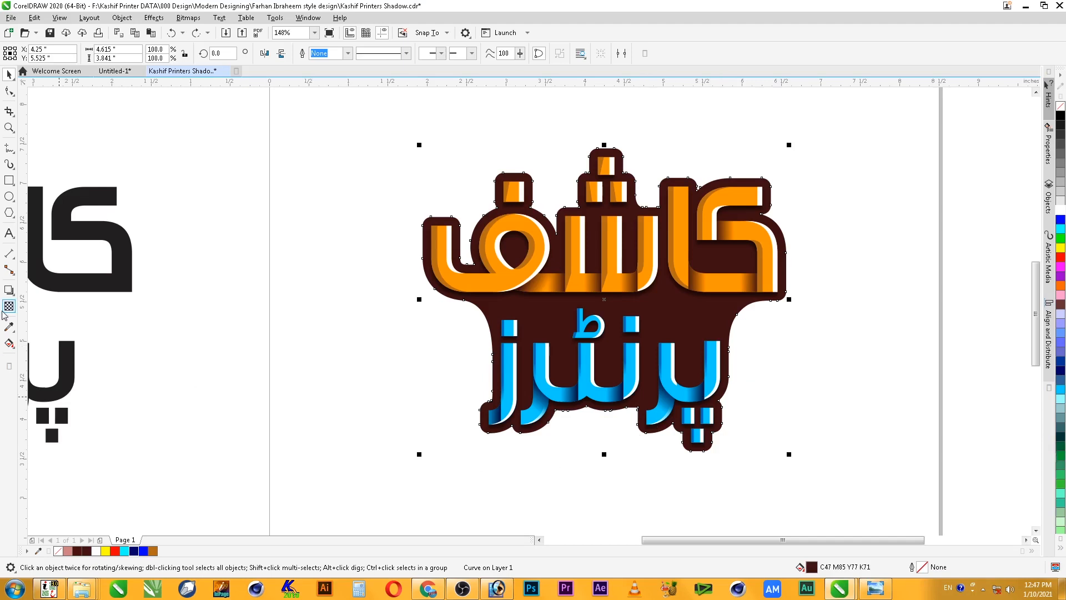
click(9, 289)
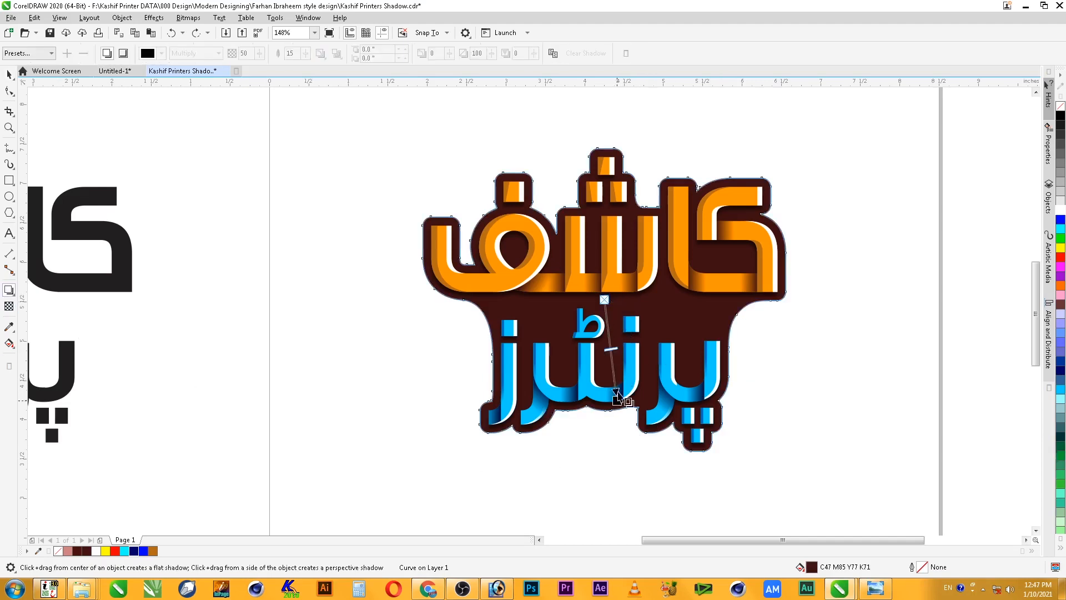
drag(604, 299, 610, 455)
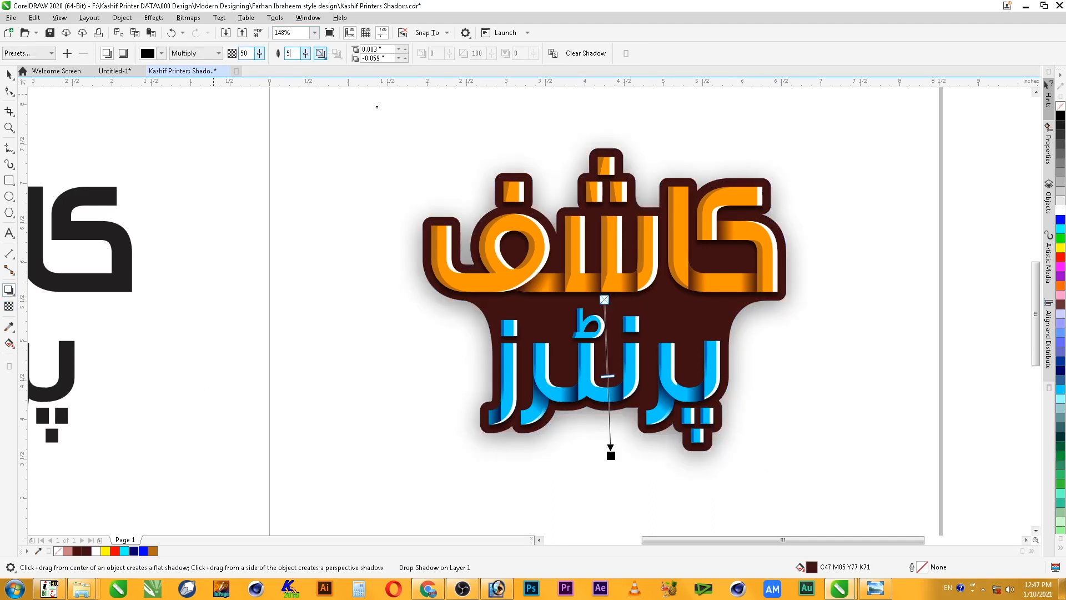
Set the backing shape's drop shadow to feathering 5 and opacity 100
key(Return)
key(Return)
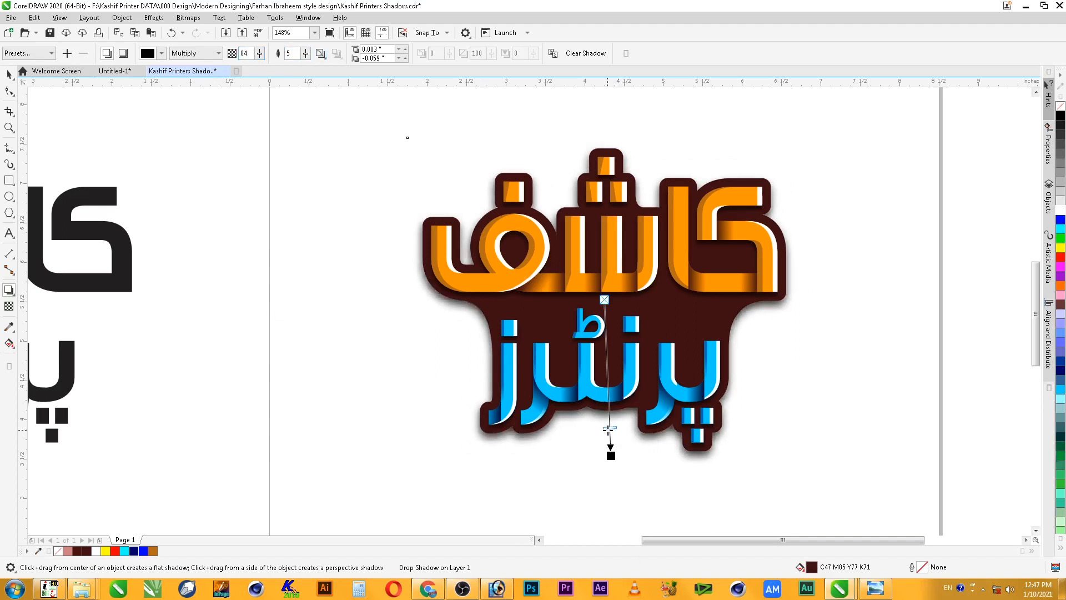
drag(608, 428, 611, 456)
key(space)
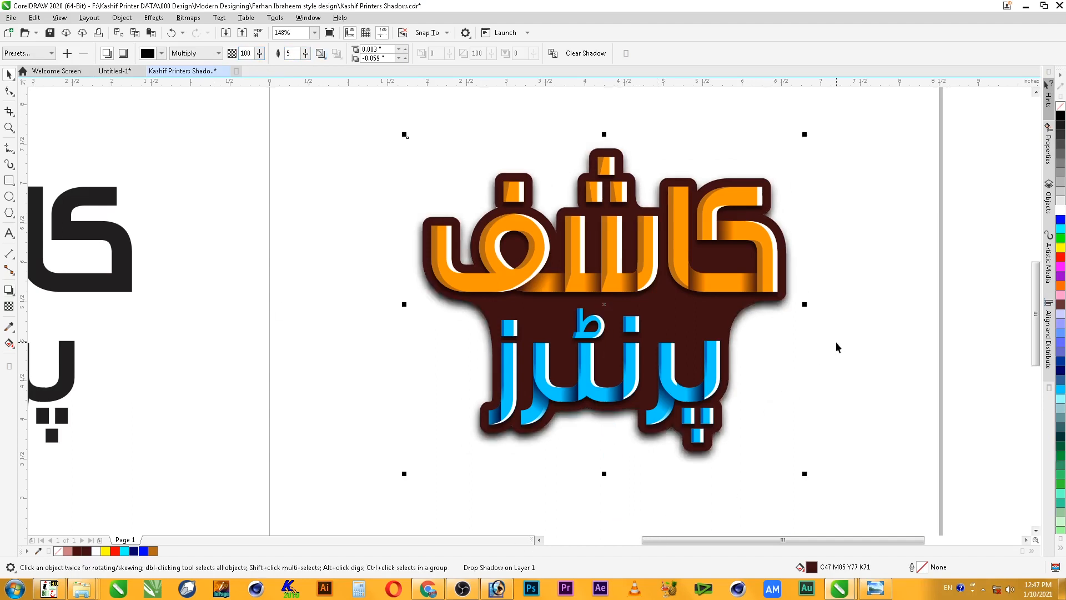
click(884, 314)
Delete the original black lettering beside the page and fit the finished logo in view
scroll(883, 335, down, 2)
key(F2)
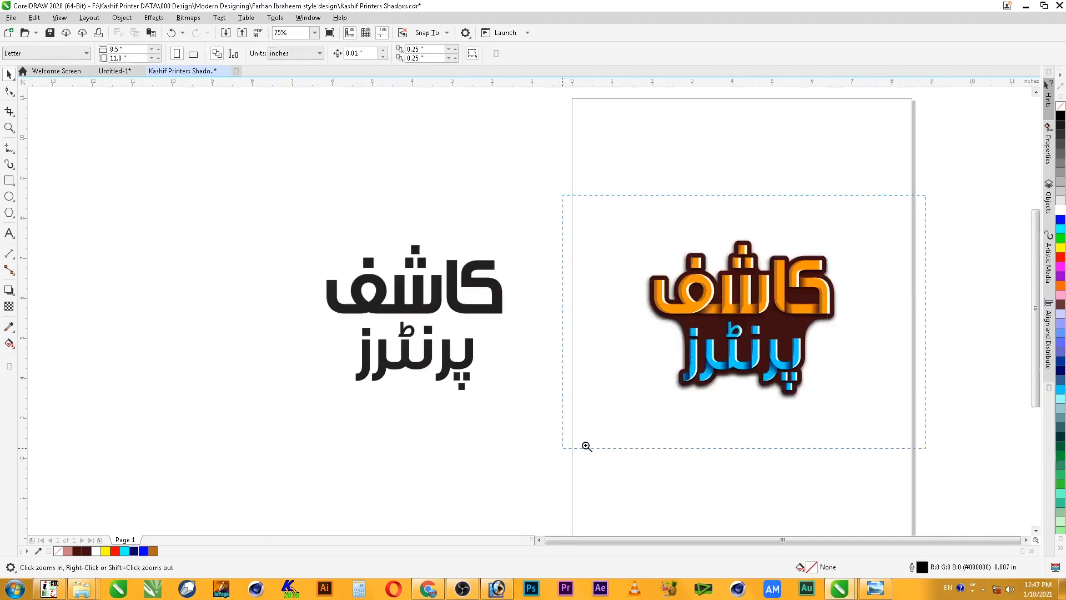
drag(587, 446, 489, 452)
scroll(300, 164, down, 2)
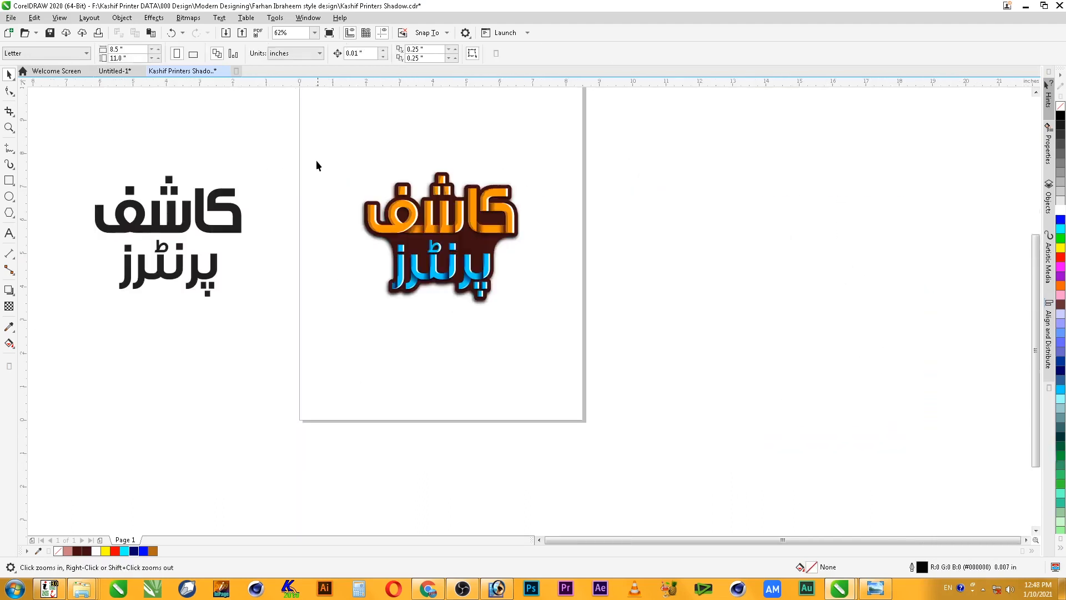
drag(316, 165, 3, 399)
key(Delete)
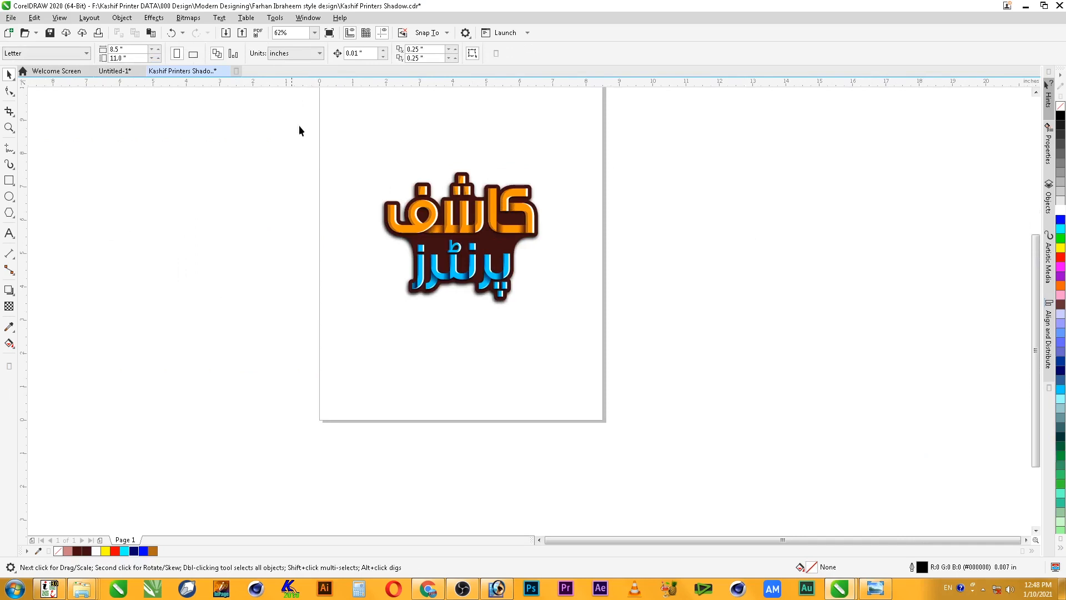
key(shift+F2)
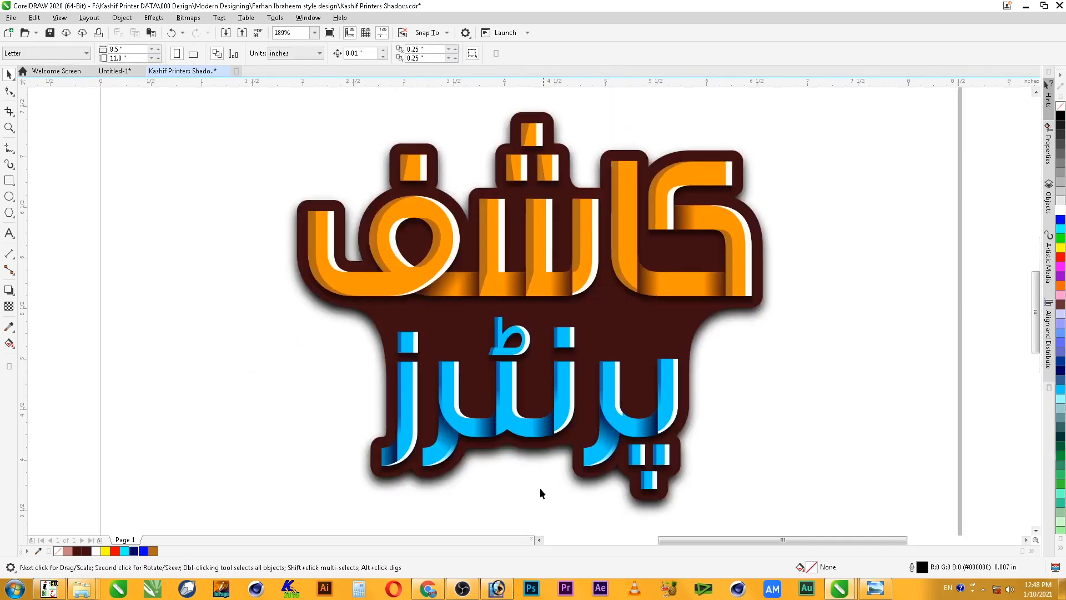
Save the document containing the finished Urdu lettering logo
right_click(542, 314)
click(604, 322)
key(z)
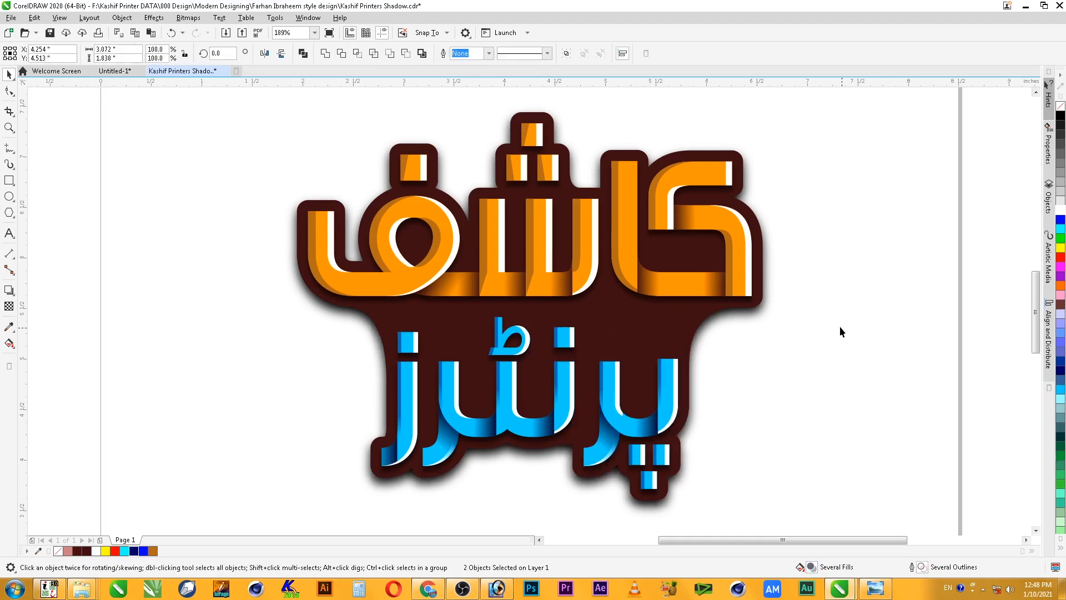
right_click(840, 326)
drag(932, 540, 902, 475)
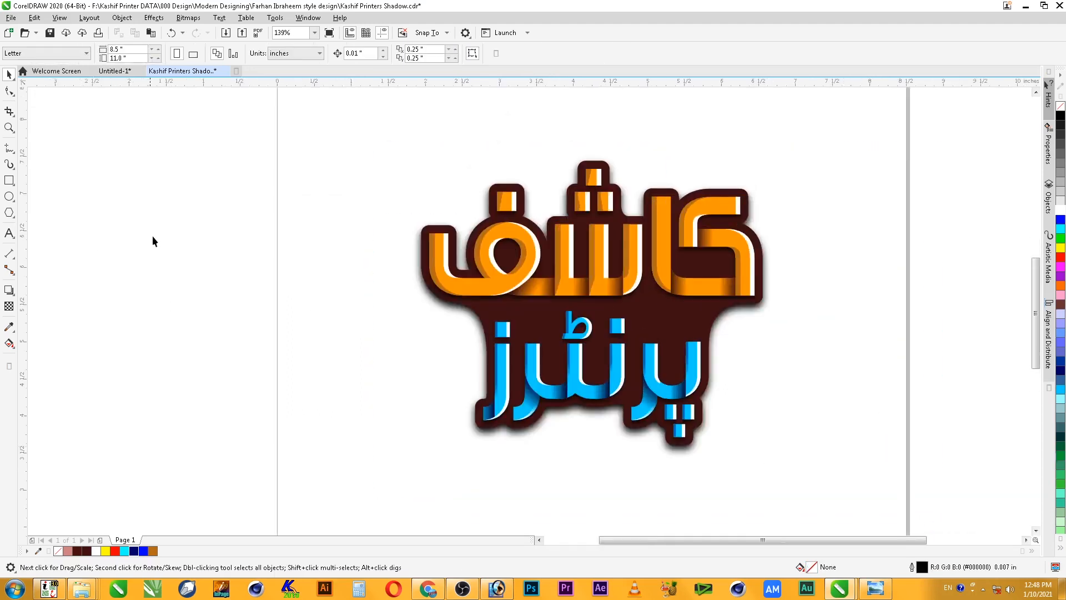
key(ctrl+s)
scroll(794, 329, down, 1)
scroll(892, 275, down, 2)
key(z)
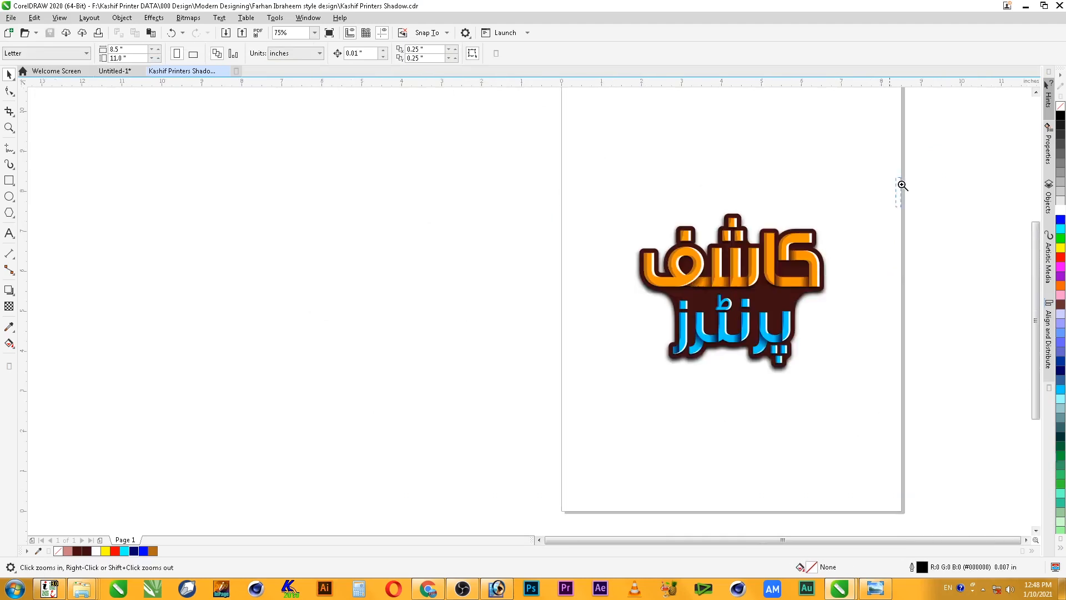
drag(901, 177, 528, 418)
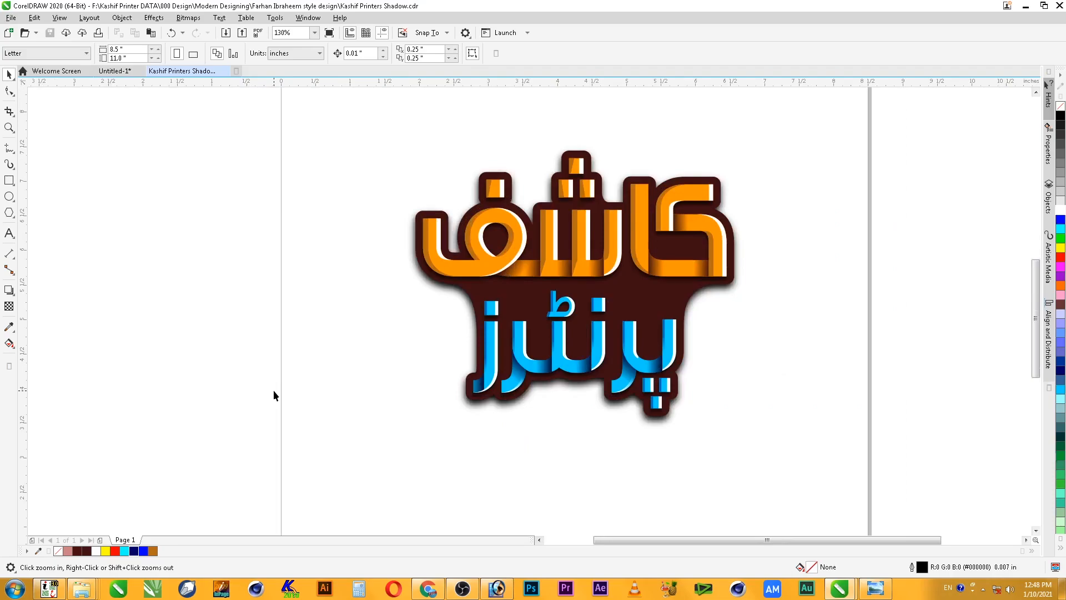
Bring in the pink and purple splatter artwork from the Modern Designing folder, scale it to about 5.56 in wide, and place it beside the logo
key(super+e)
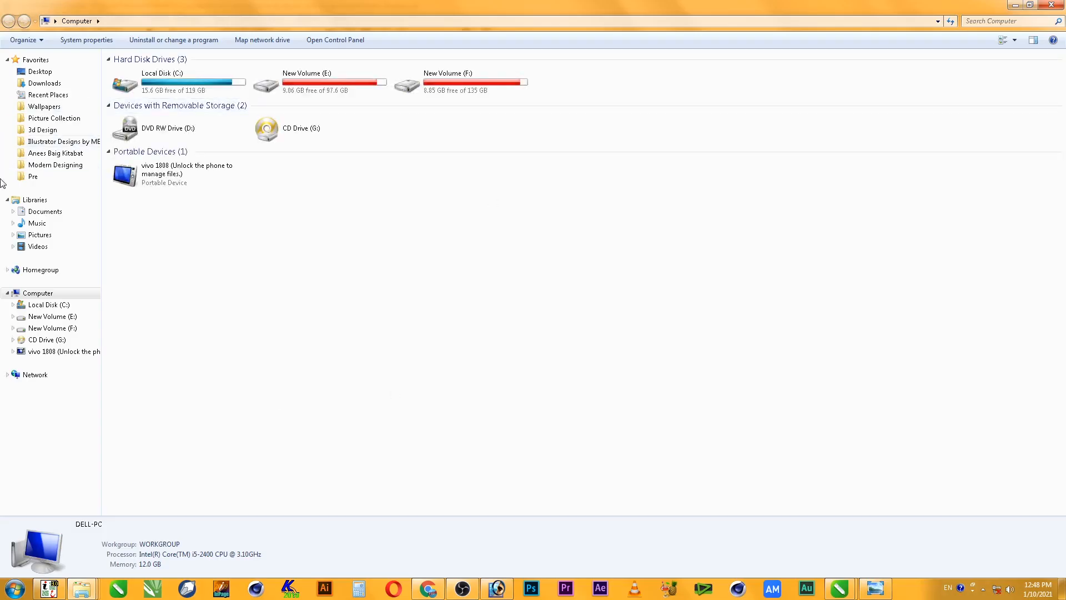
click(55, 165)
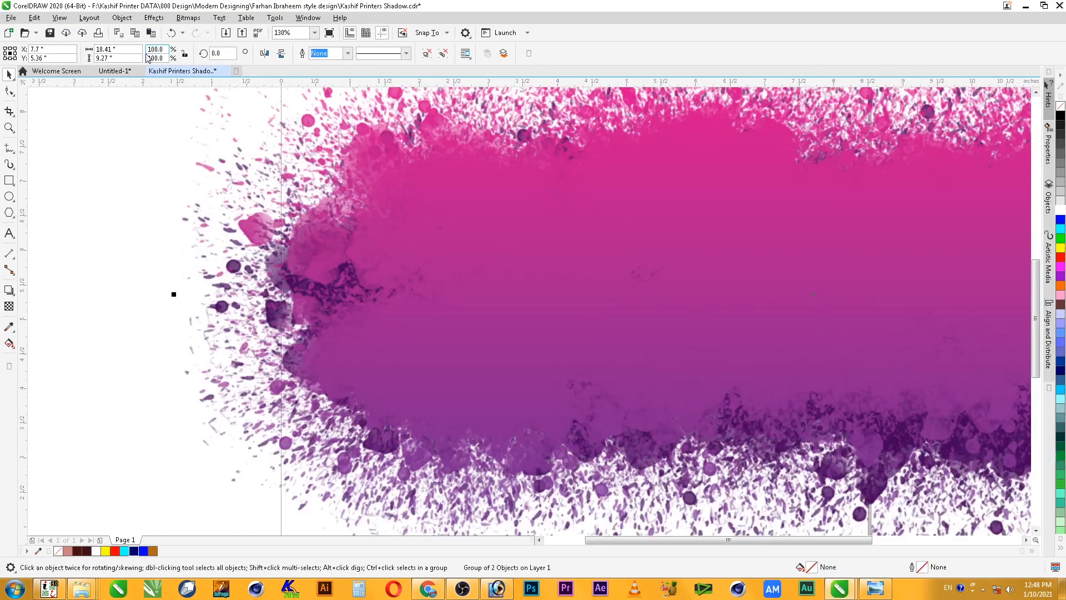
text(5)
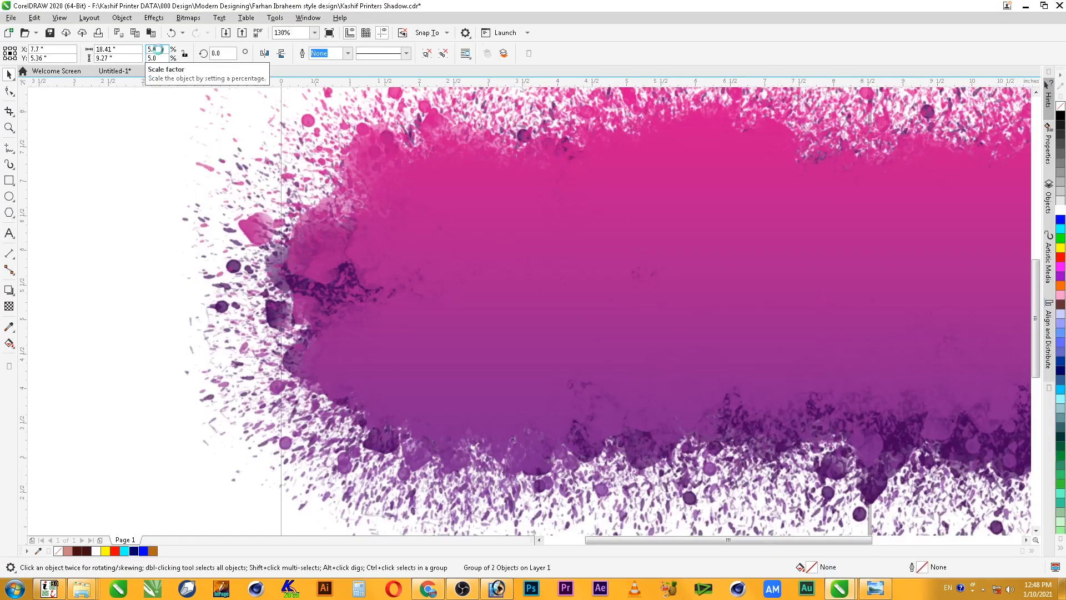
key(Return)
drag(847, 277, 1011, 195)
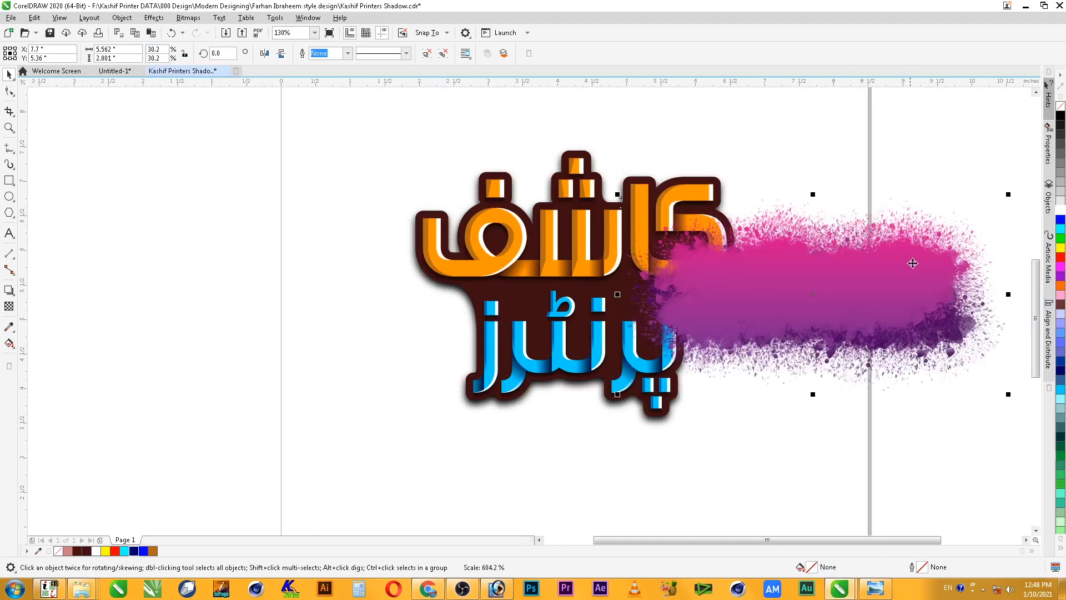
drag(912, 288, 245, 209)
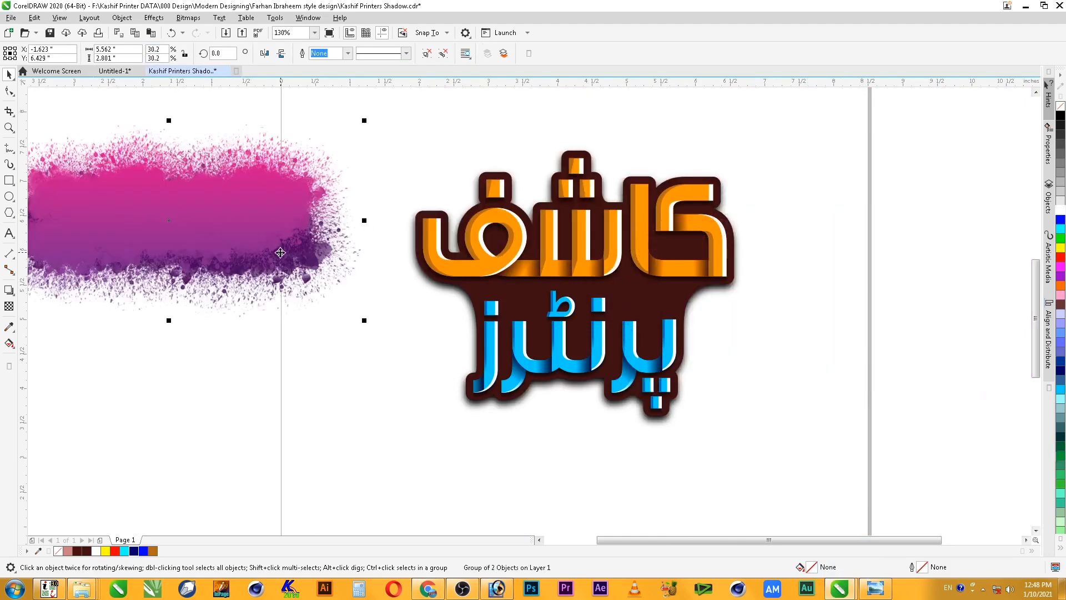
Separate the imported splatter pieces and place the pink one behind the orange lettering
key(Escape)
drag(188, 240, 665, 245)
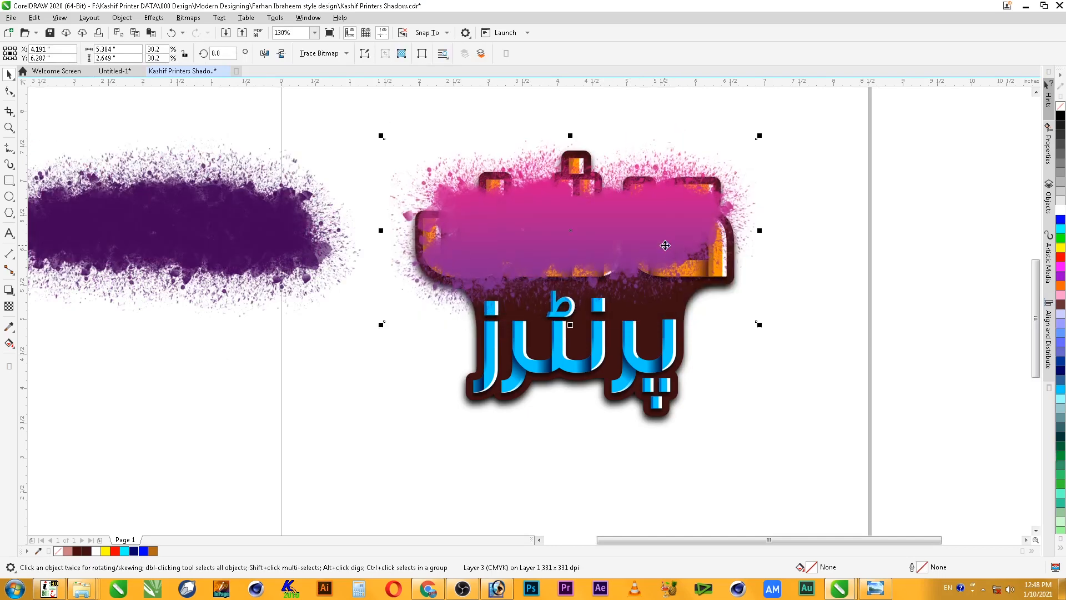
key(shift+Page_Down)
Move the dark purple splatter onto the blue lettering, resize it to about 3.88 in wide, and send it to the back
drag(102, 239, 587, 329)
drag(808, 250, 774, 284)
drag(651, 333, 626, 362)
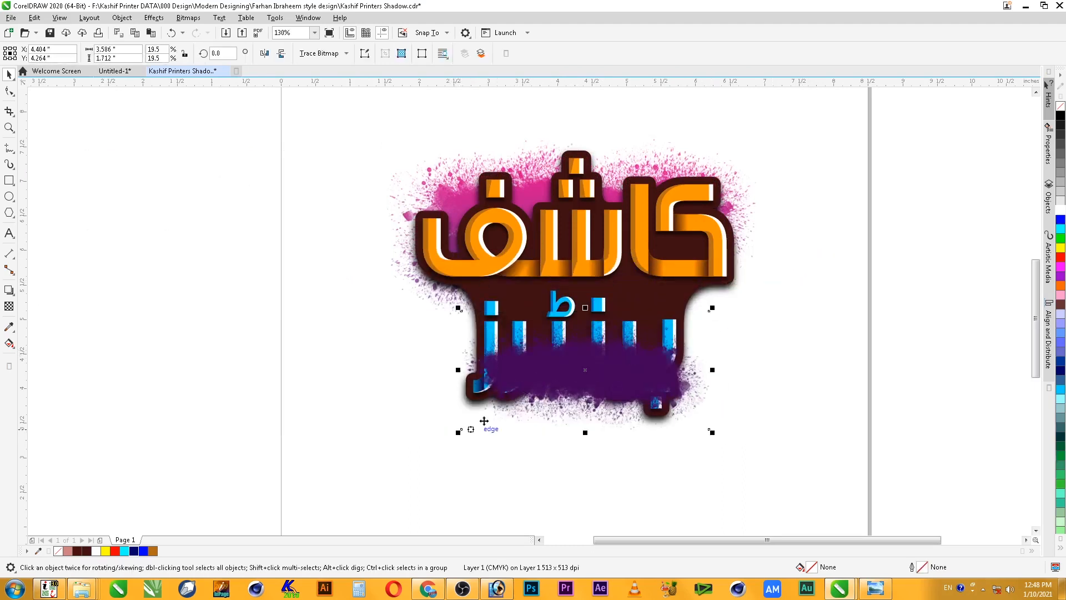
drag(458, 432, 436, 440)
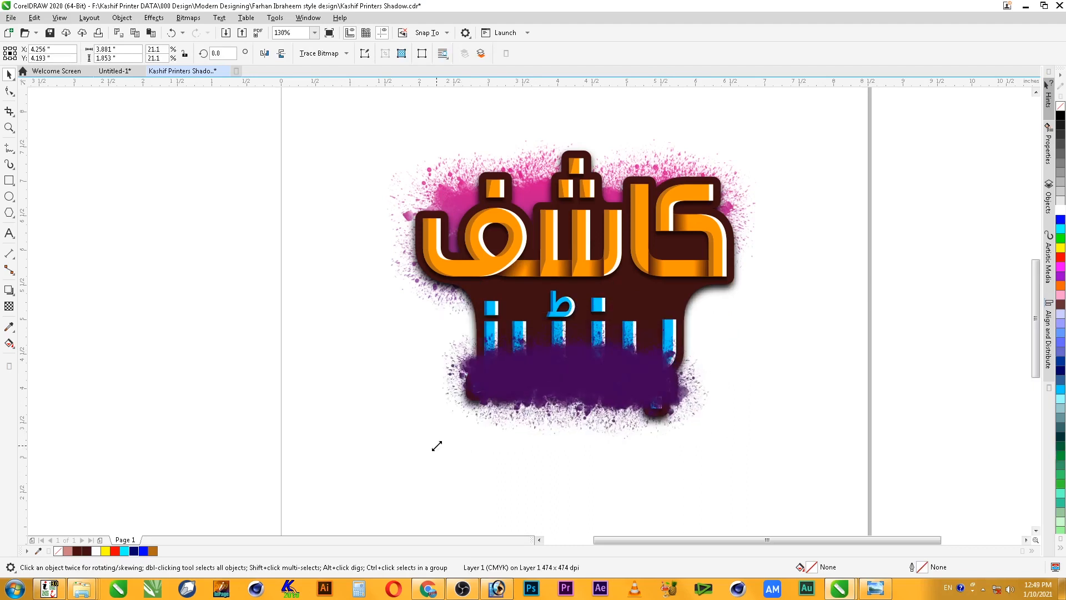
key(shift+Page_Down)
Nudge the purple splatter upward by about 0.23 in behind the blue lettering
click(571, 424)
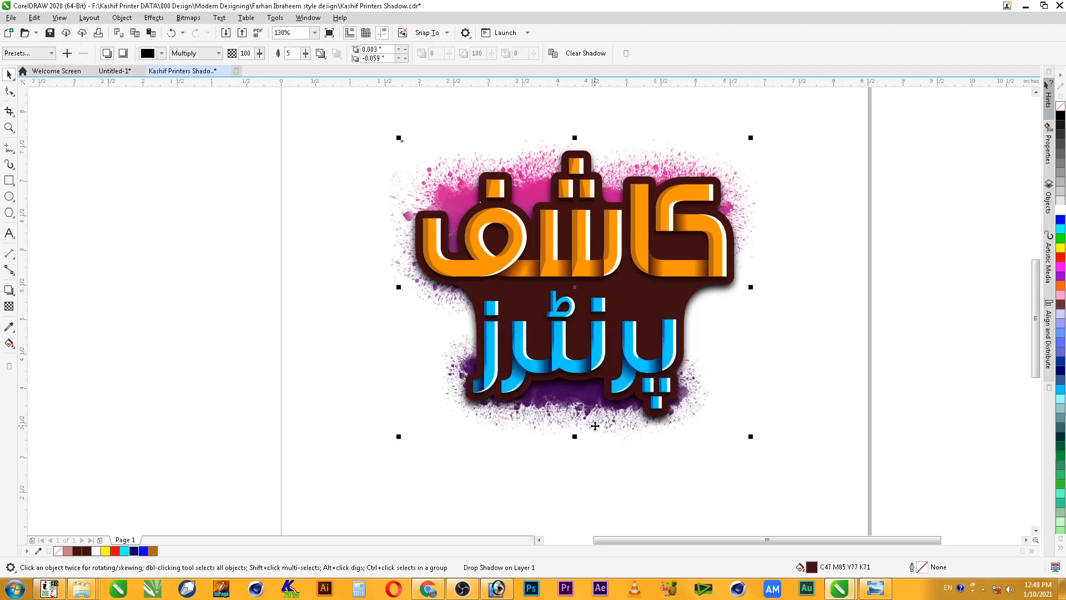
click(589, 428)
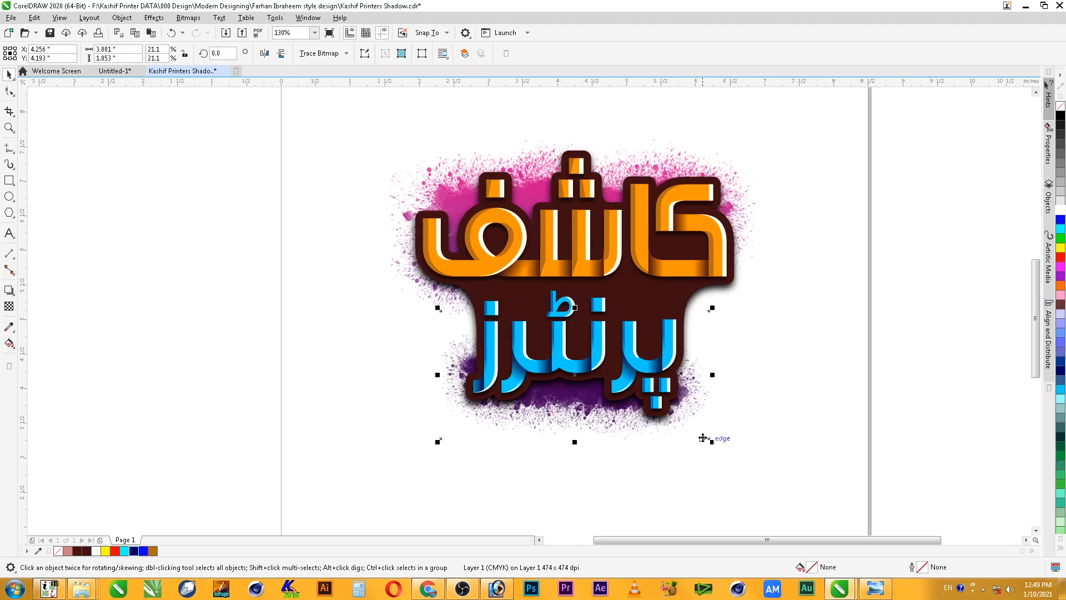
key(Up)
key(Up)
key(Up)
key(Up)
key(Up)
key(Up)
key(Up)
key(Up)
key(Up)
key(Up)
key(Up)
key(Up)
key(Up)
key(Up)
key(Up)
key(Up)
key(Up)
key(Up)
key(Up)
key(Up)
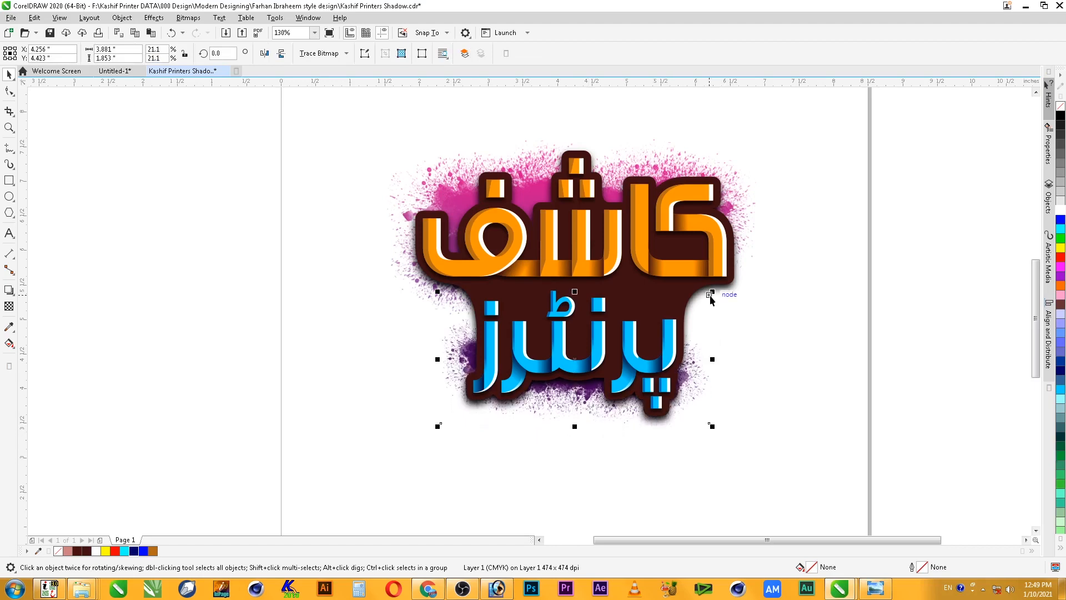
Draw a circle about 3.67 in wide beside the page and repeat progressively smaller concentric copies inside it
click(862, 361)
scroll(818, 357, down, 1)
key(F2)
drag(445, 188, 844, 461)
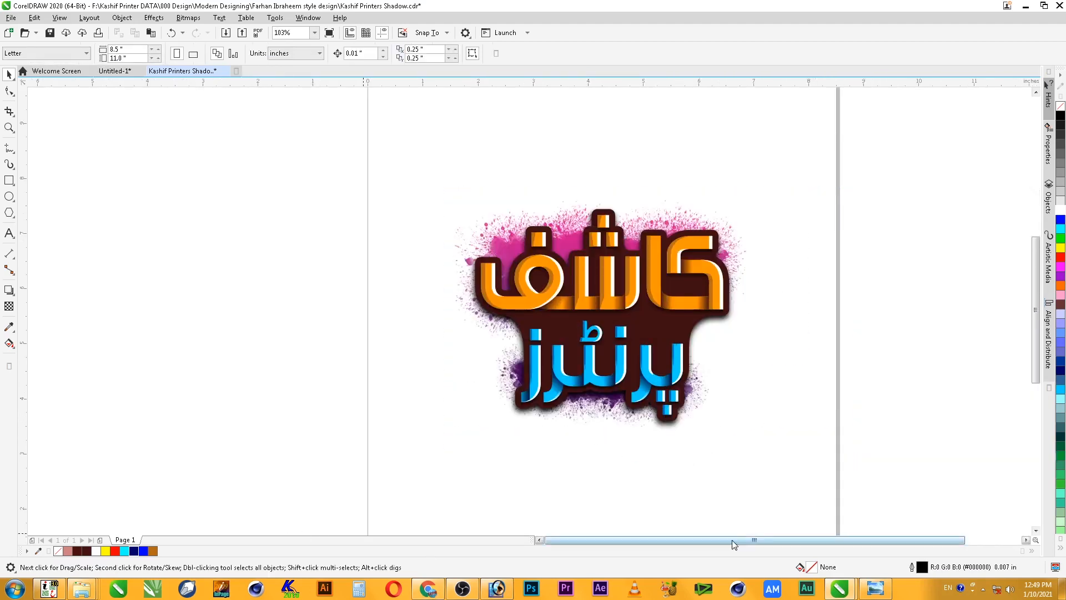
click(9, 196)
drag(140, 200, 347, 407)
drag(347, 195, 337, 209)
right_click(337, 208)
key(ctrl+r)
key(ctrl+r)
key(ctrl+r)
key(ctrl+r)
key(ctrl+r)
key(ctrl+r)
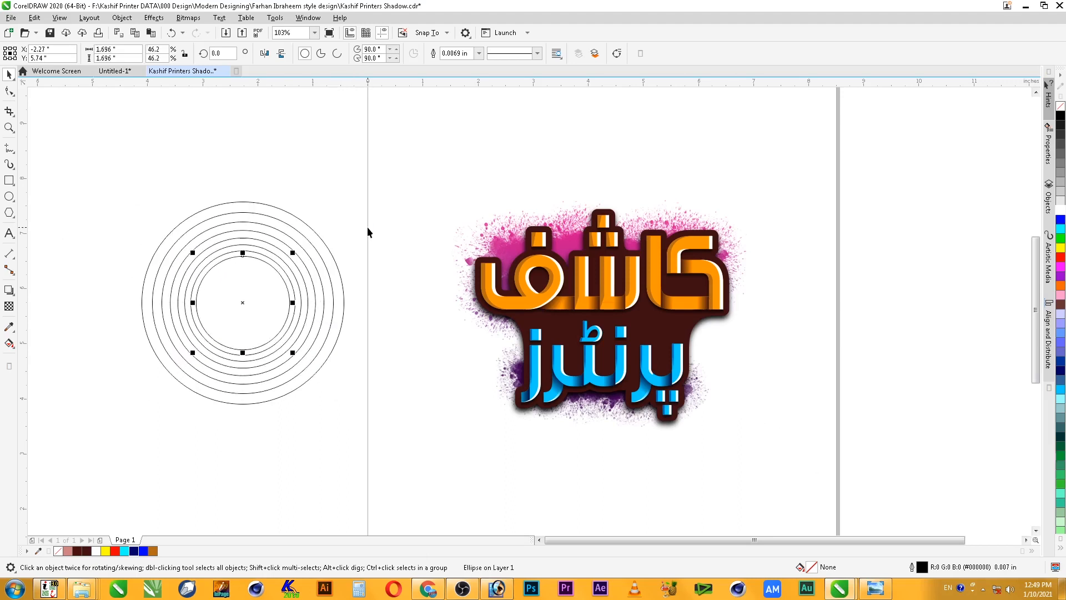
Thicken the outlines of all the concentric circles, trying 0.025 in and settling on 0.035 in
click(392, 167)
drag(392, 167, 72, 453)
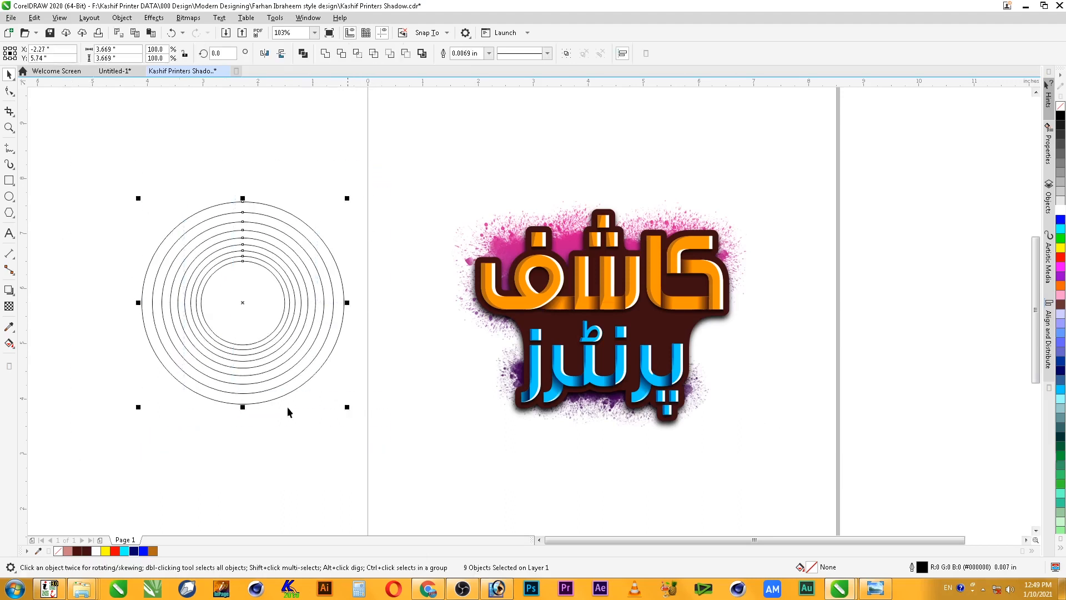
key(F12)
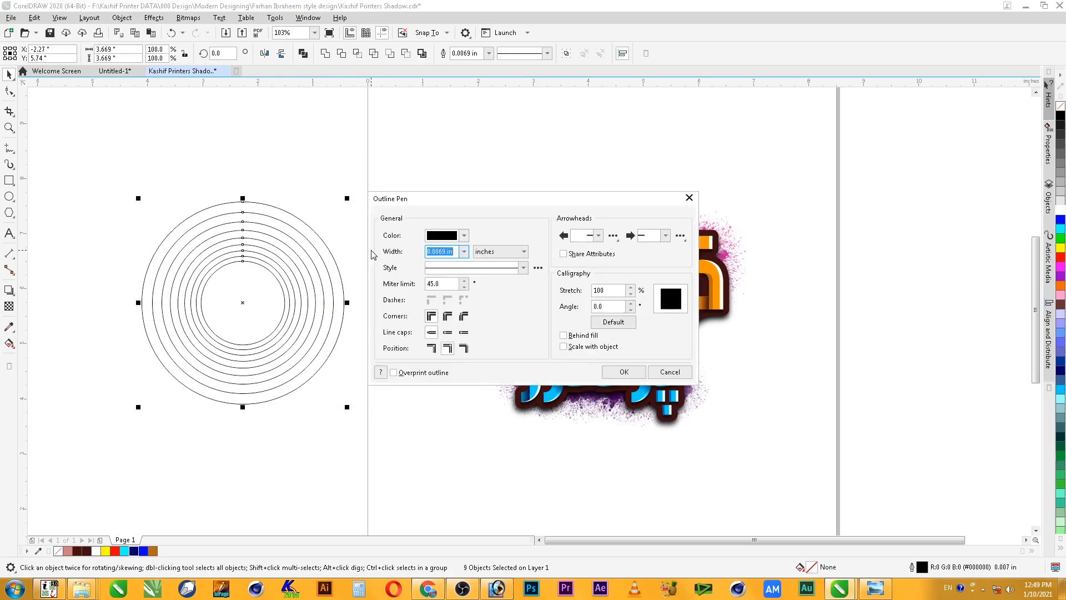
key(BackSpace)
text(.025)
key(Return)
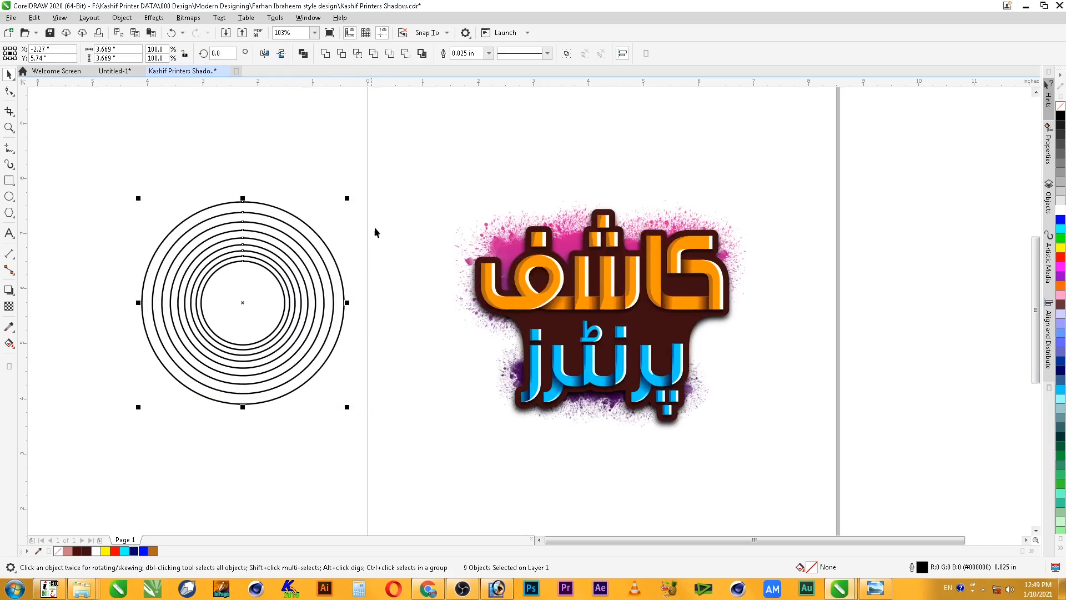
key(F12)
text(.035)
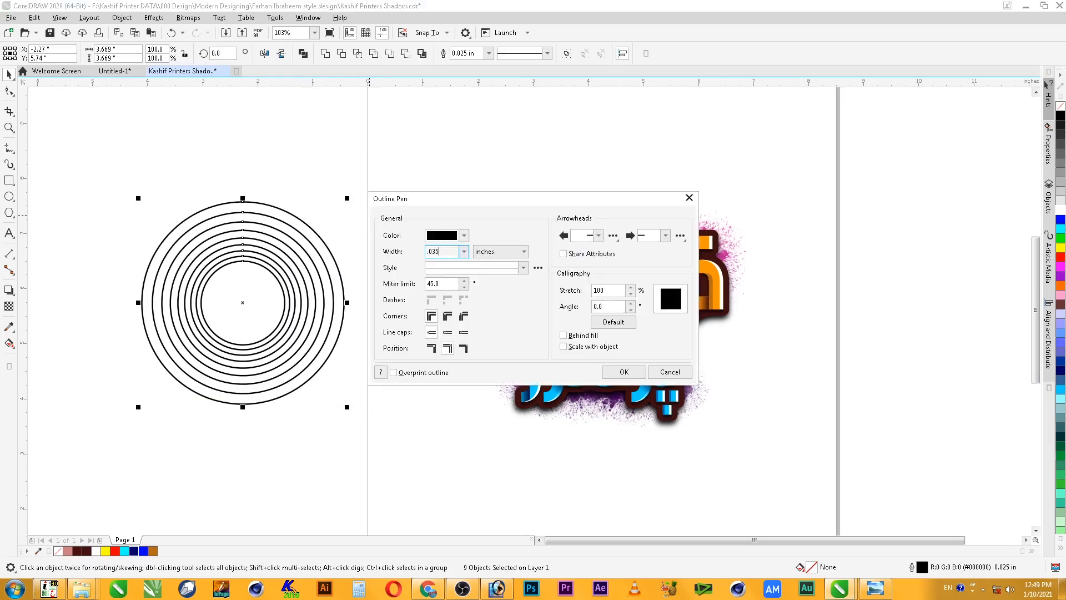
key(Return)
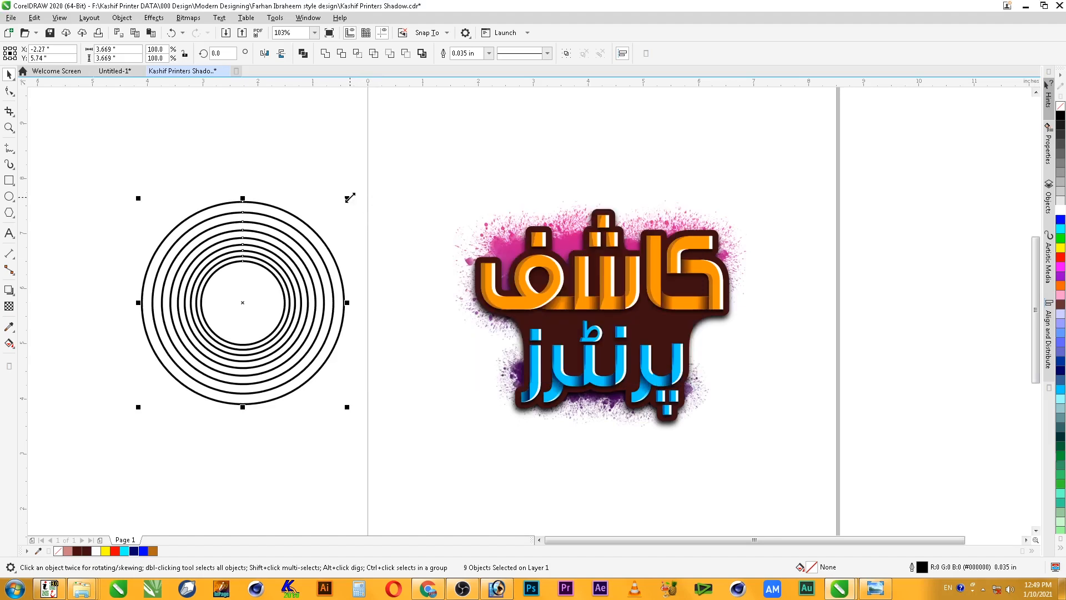
Convert the circle outlines to objects and weld the rings into one shape
key(ctrl+shift+q)
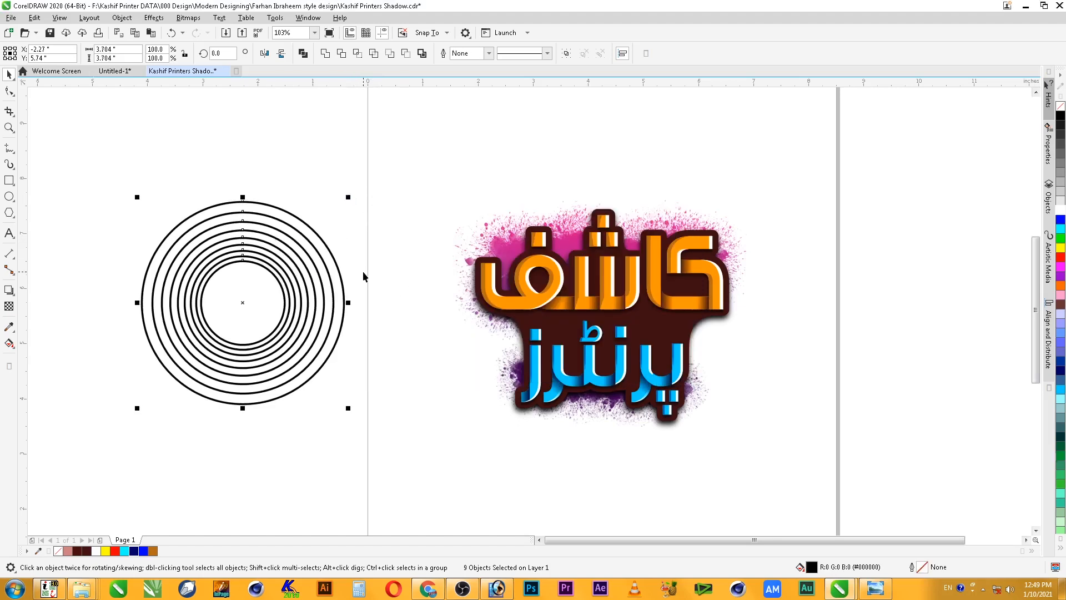
key(F11)
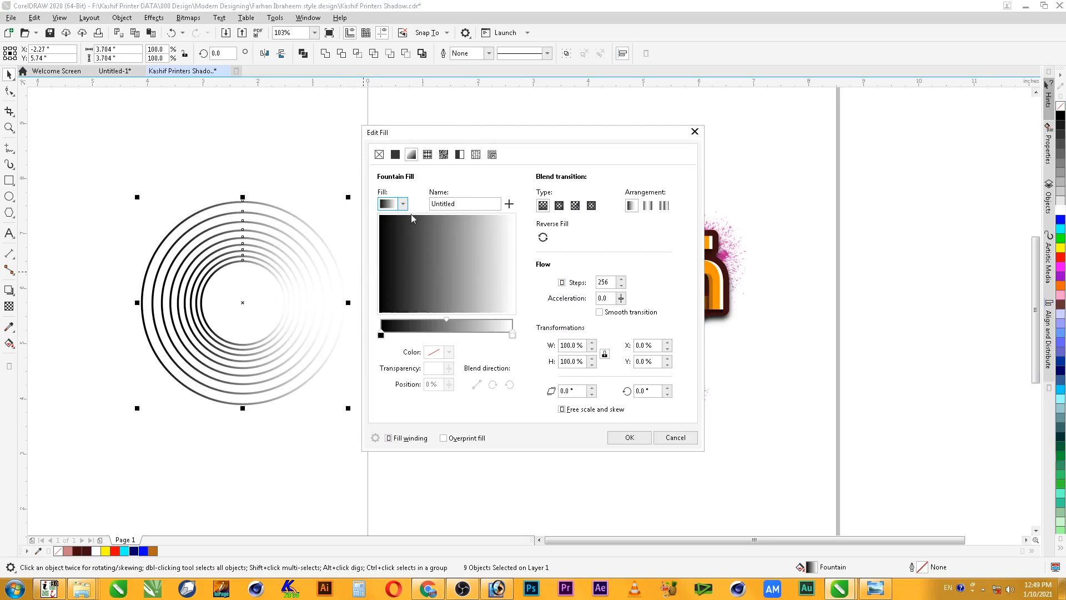
key(Escape)
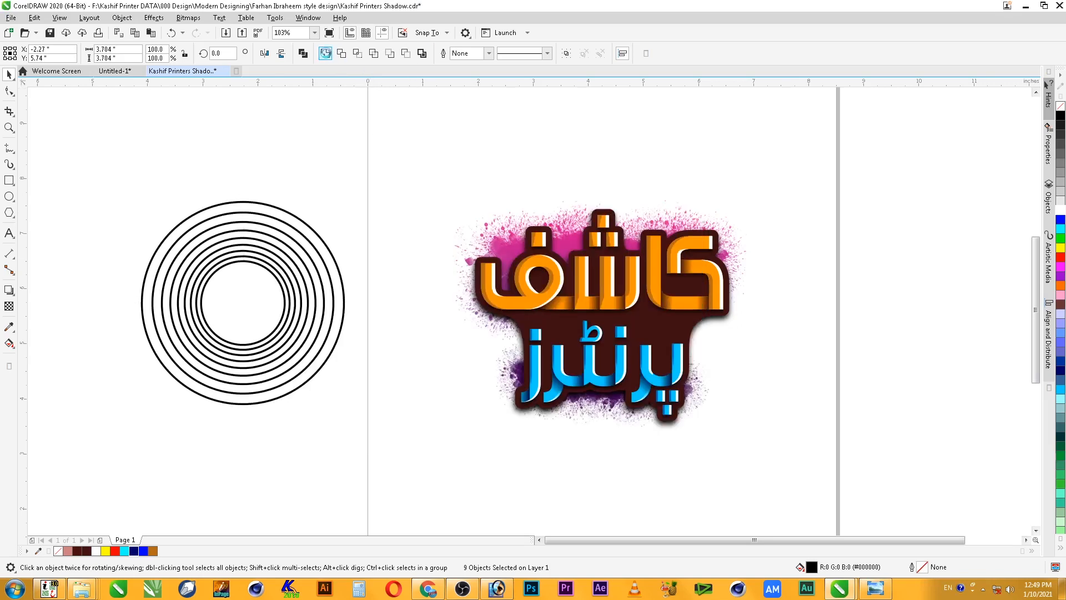
click(434, 171)
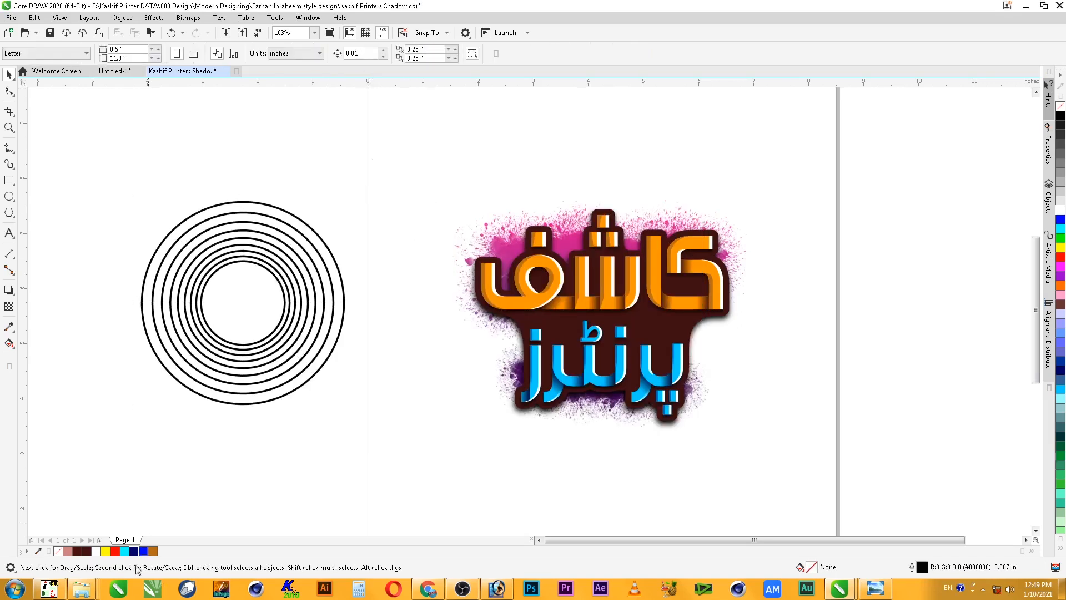
Bring in the image with three watercolor stains from the Color Stains folder and place it above the rings
click(81, 593)
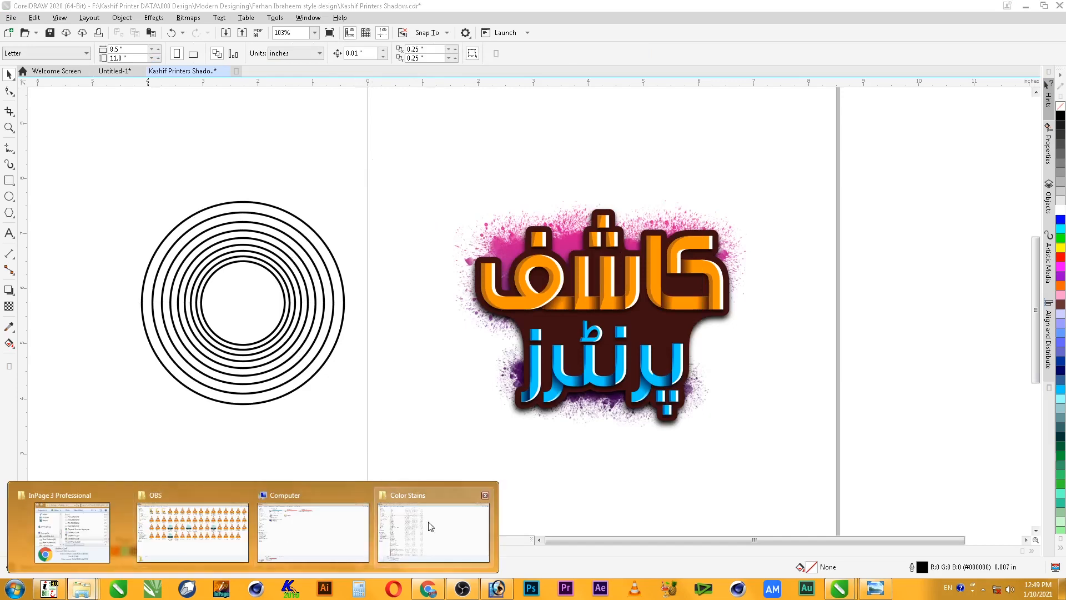
click(461, 525)
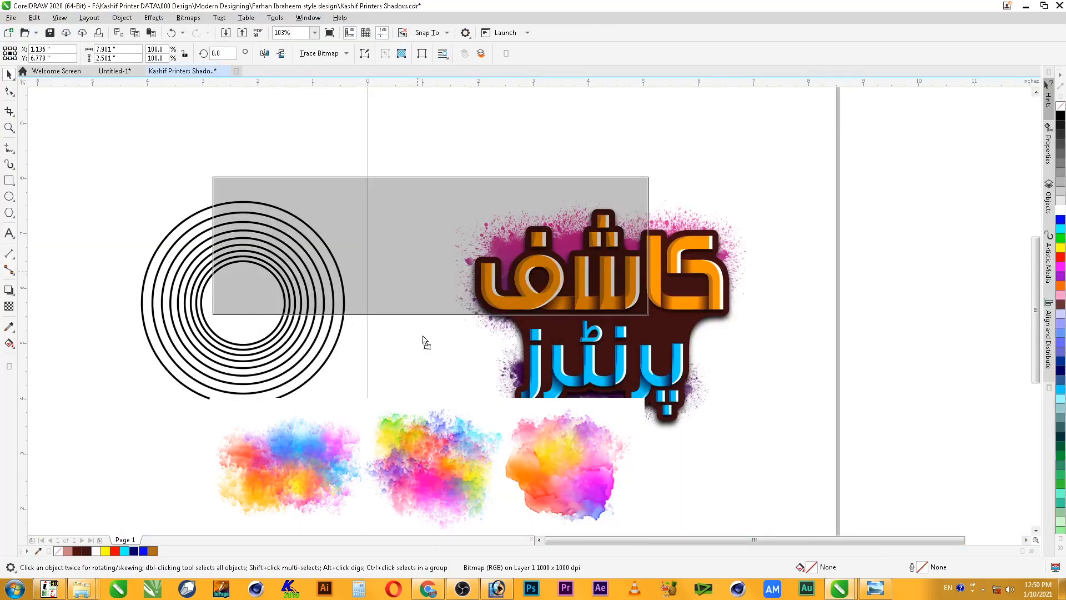
drag(424, 340, 412, 100)
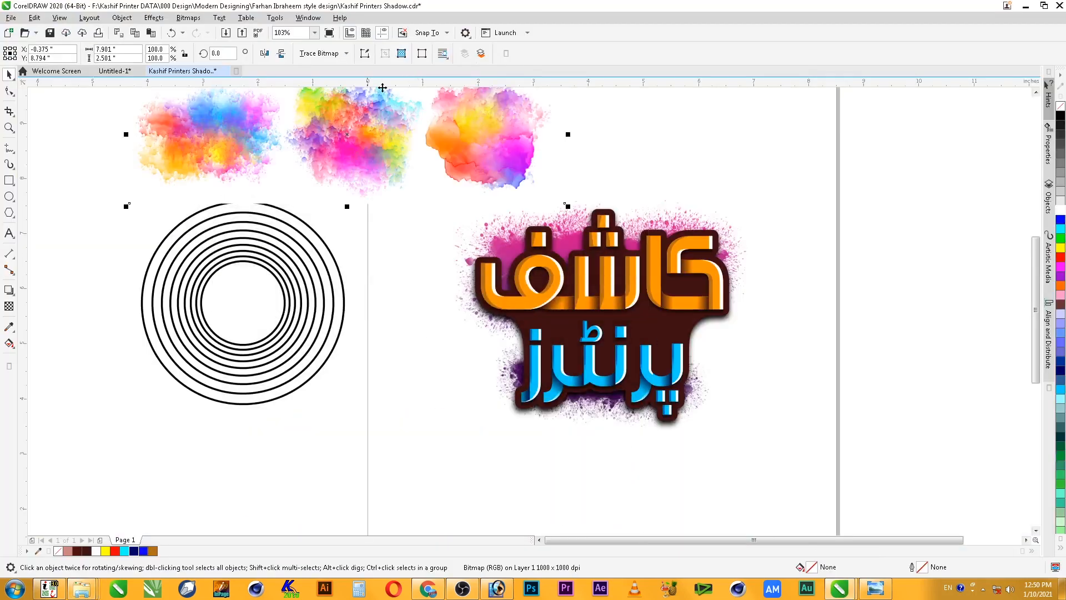
Crop the watercolor image with the Shape tool so only its leftmost blue and orange stain remains
click(9, 91)
scroll(682, 264, up, 1)
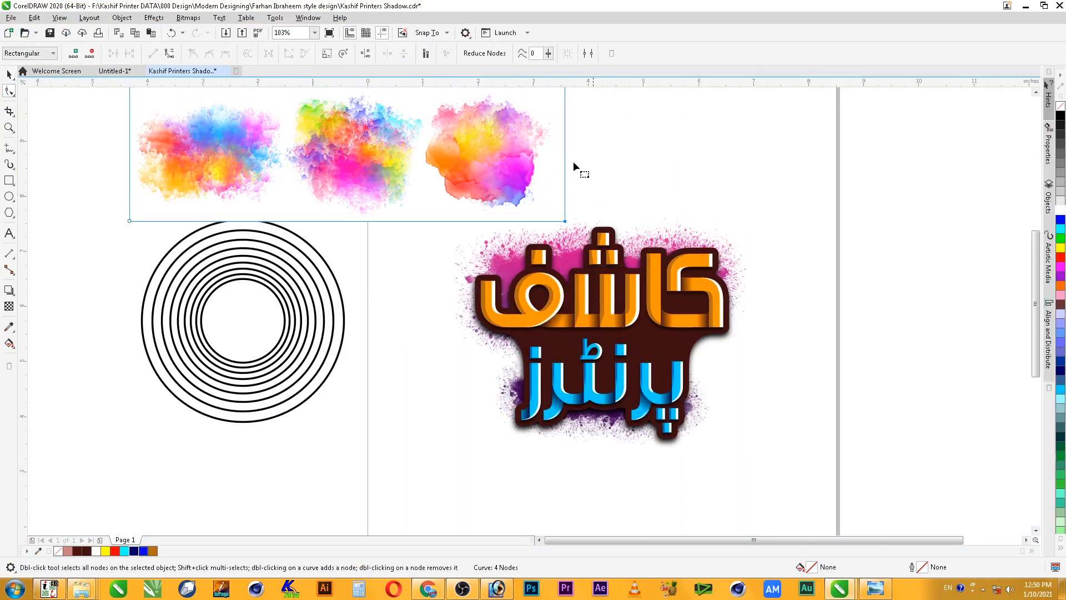
drag(566, 222, 286, 213)
key(space)
Center the cropped stain over the rings, enlarge it to 276.5%, and send it behind them
drag(233, 161, 266, 445)
drag(316, 365, 453, 243)
drag(349, 442, 362, 365)
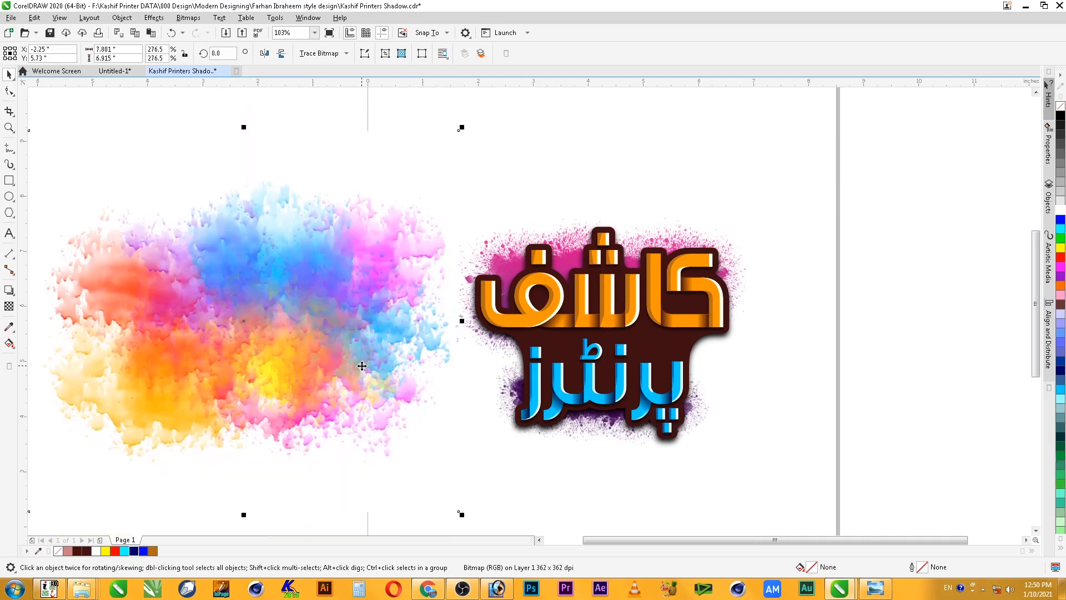
key(shift+Page_Down)
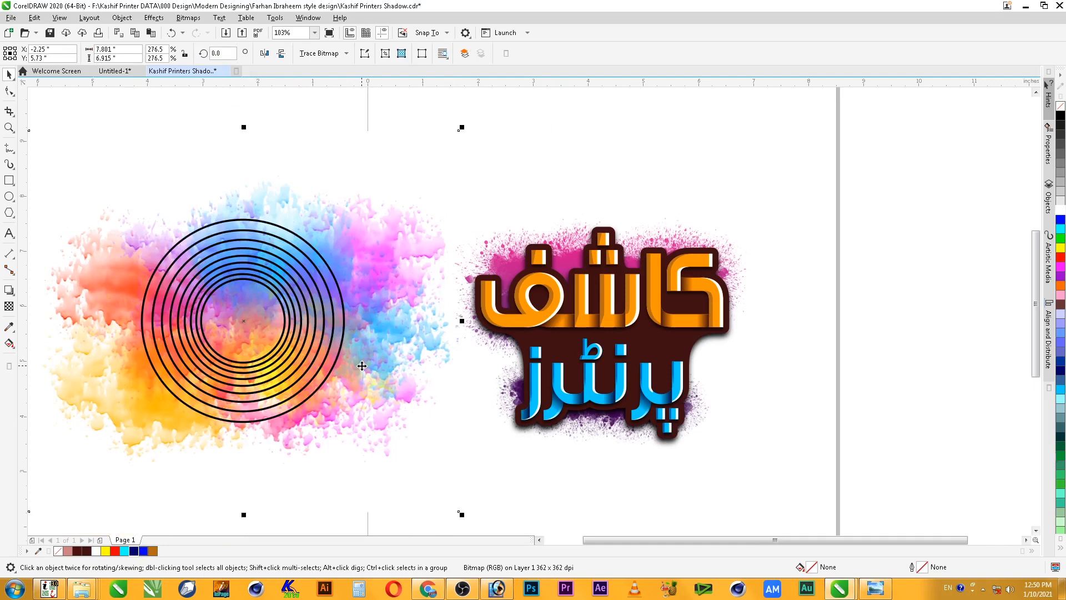
PowerClip the watercolor stain inside the concentric ring shape
key(alt+j)
key(w)
key(p)
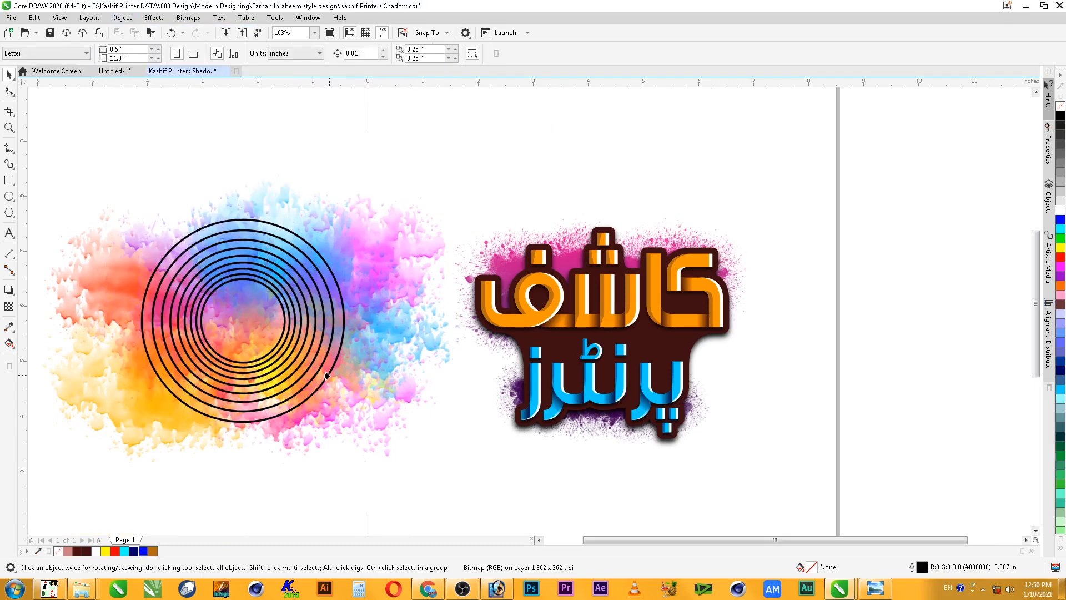
click(326, 374)
click(328, 379)
click(301, 368)
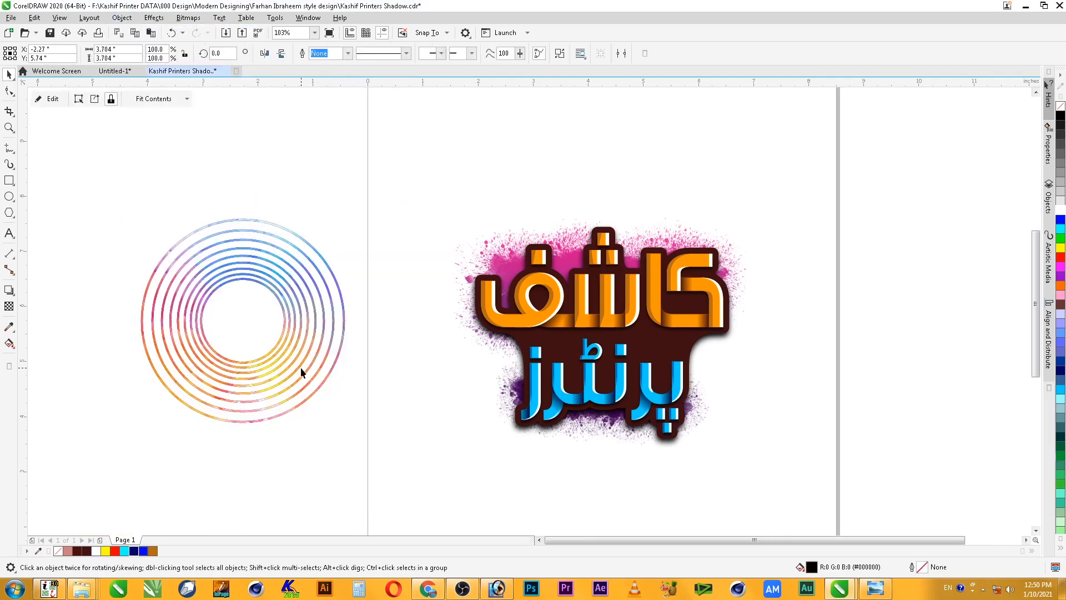
Move the colored rings onto the lower left part of the logo and send them behind the lettering
click(287, 375)
drag(286, 378, 588, 400)
key(shift+Page_Down)
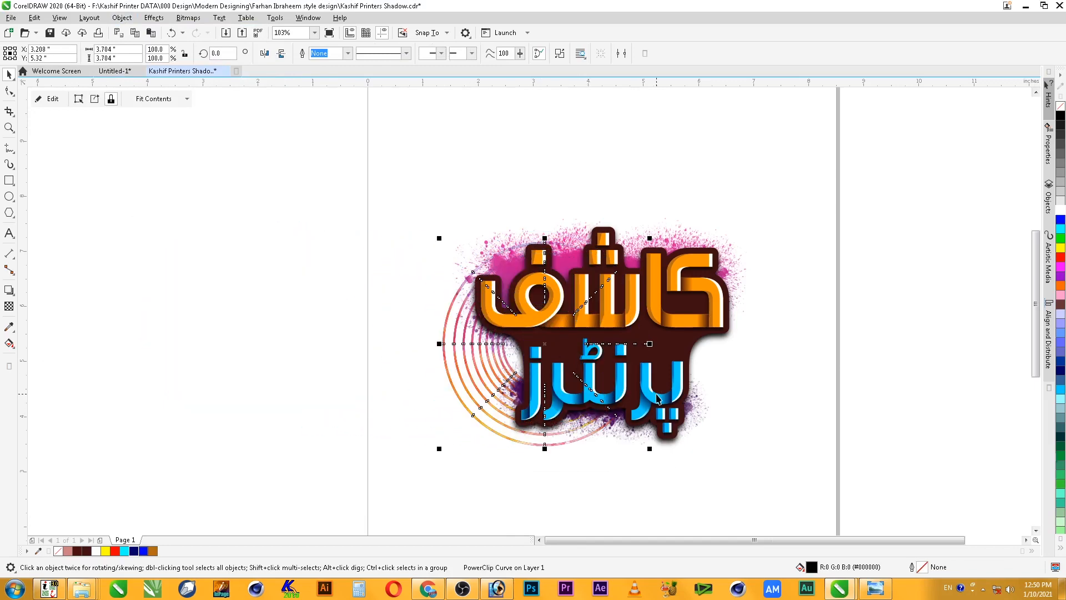
Shrink the rings beside the lettering to about 2.91 inches and place a 1.94-inch copy over the lettering's right edge
key(F2)
drag(293, 180, 938, 534)
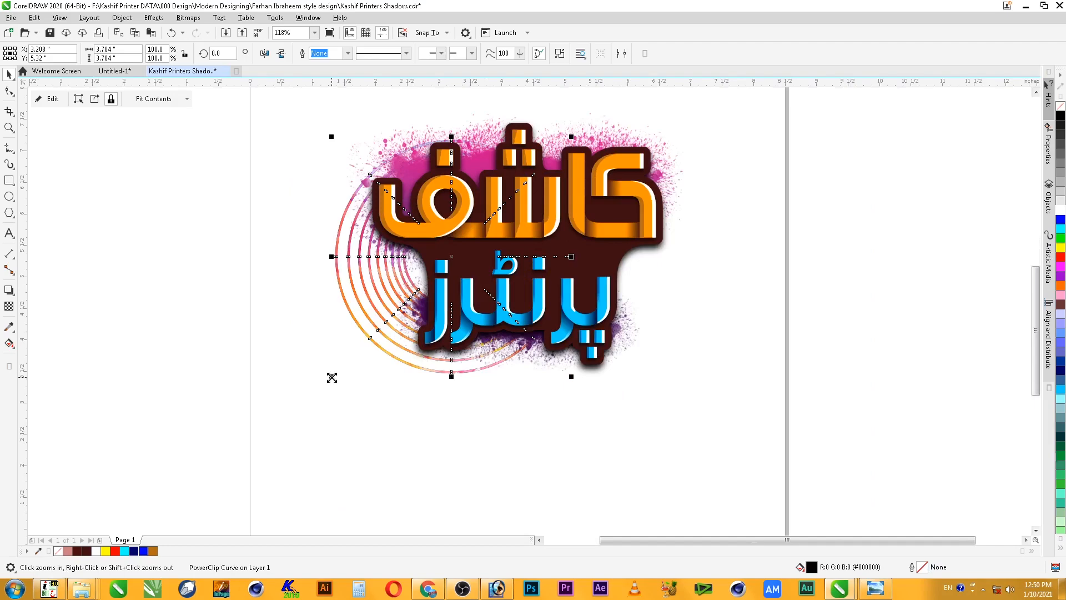
drag(331, 376, 356, 352)
drag(451, 257, 623, 265)
drag(718, 168, 688, 199)
click(809, 248)
Send the small right-hand rings behind the lettering and shift them slightly left so they stick out less
click(678, 302)
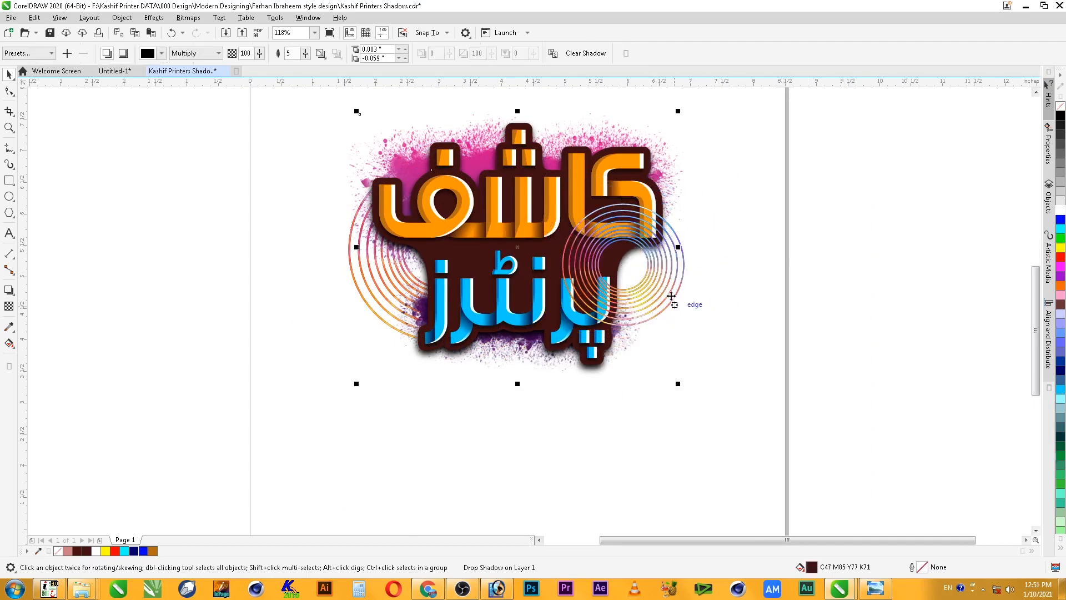
click(678, 286)
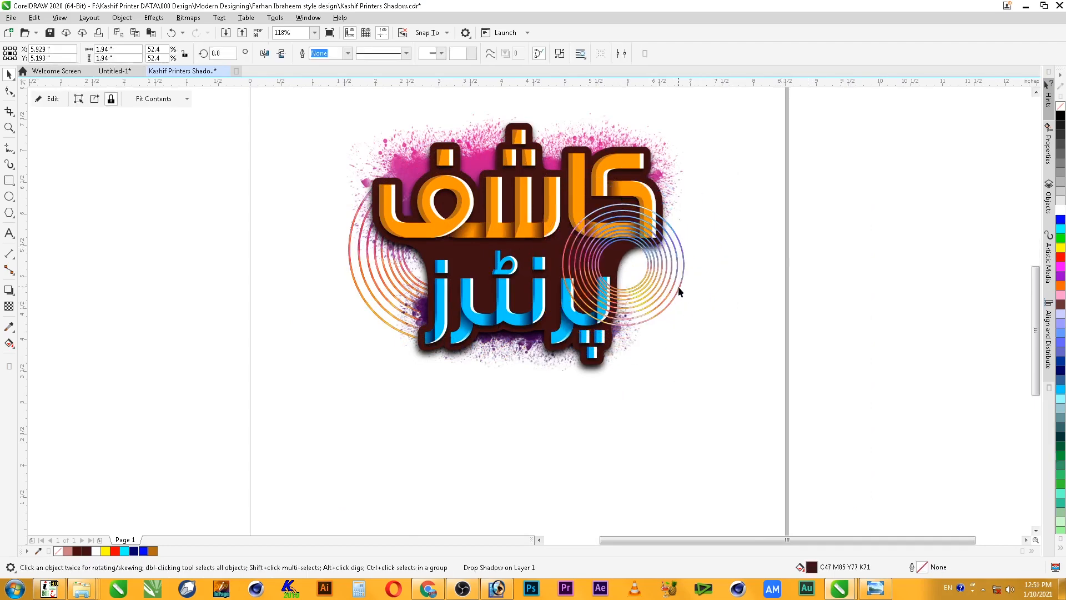
key(ctrl+Page_Down)
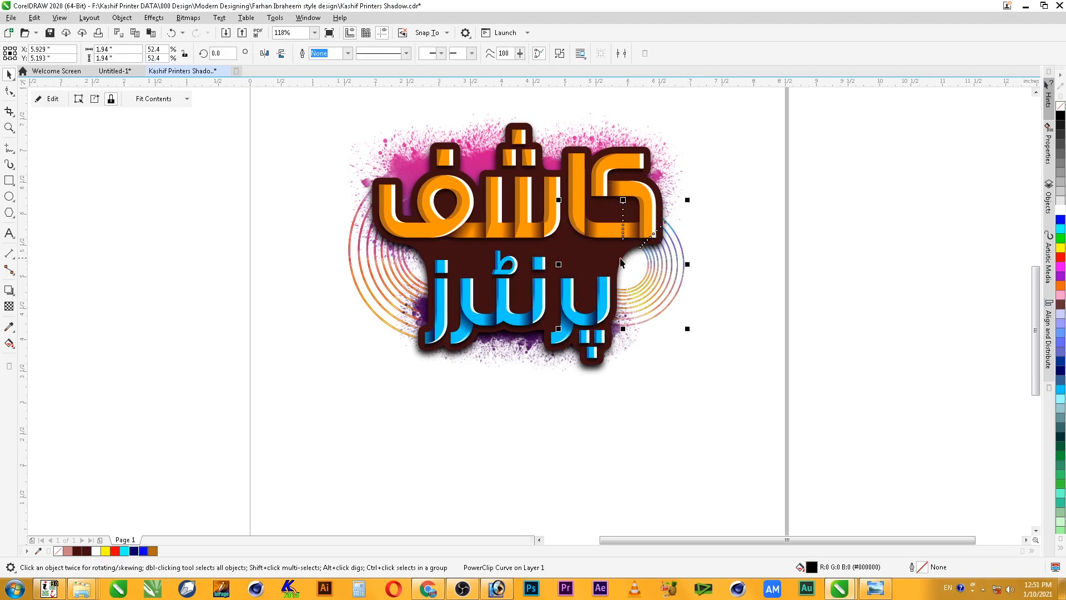
drag(623, 265, 603, 263)
click(797, 315)
scroll(732, 363, down, 1)
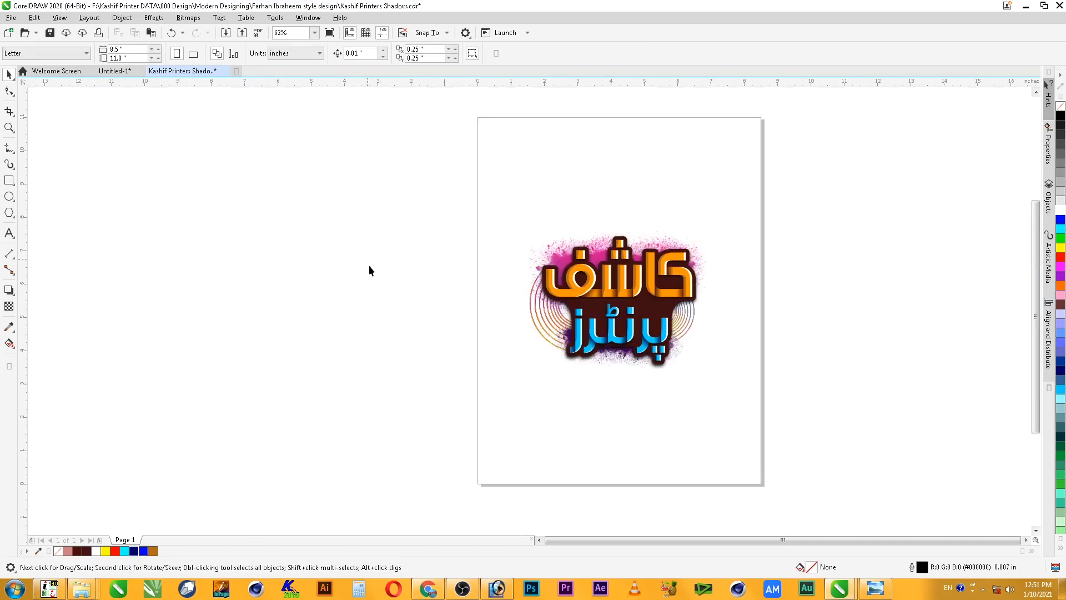
Copy the small right-hand rings to the upper middle of the logo and enlarge the copy to about 3.4 inches (91.7%)
key(F2)
drag(397, 157, 793, 440)
click(684, 351)
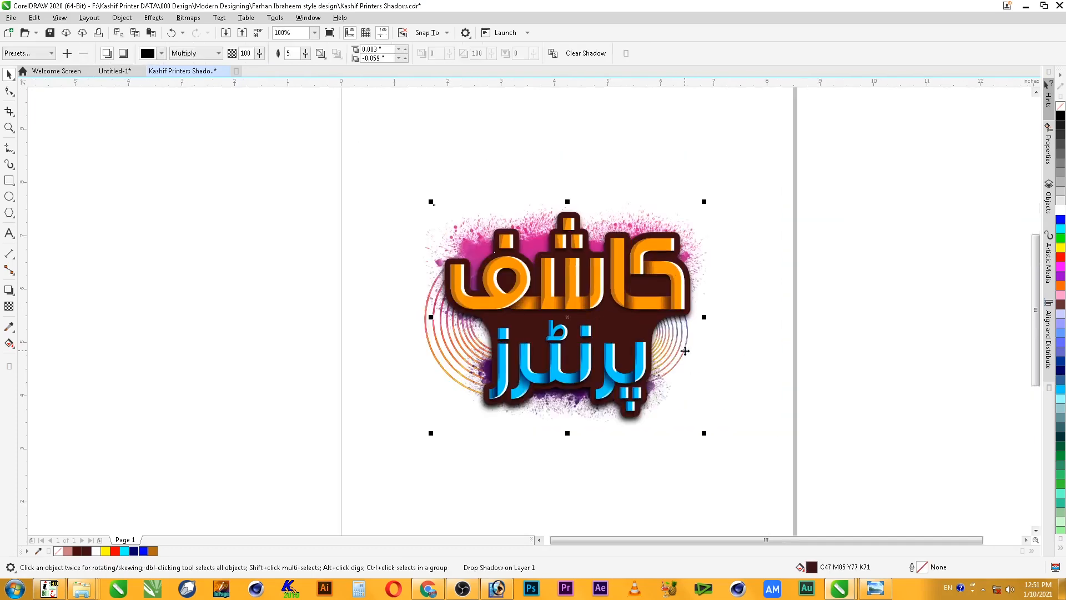
ctrl+click(685, 351)
drag(636, 331, 555, 245)
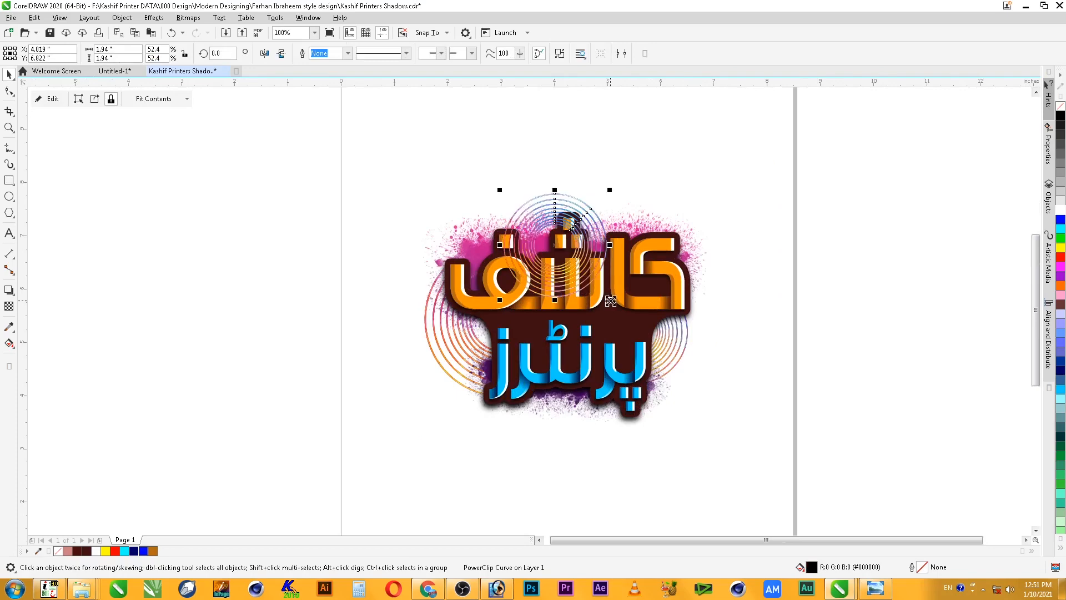
drag(610, 300, 648, 338)
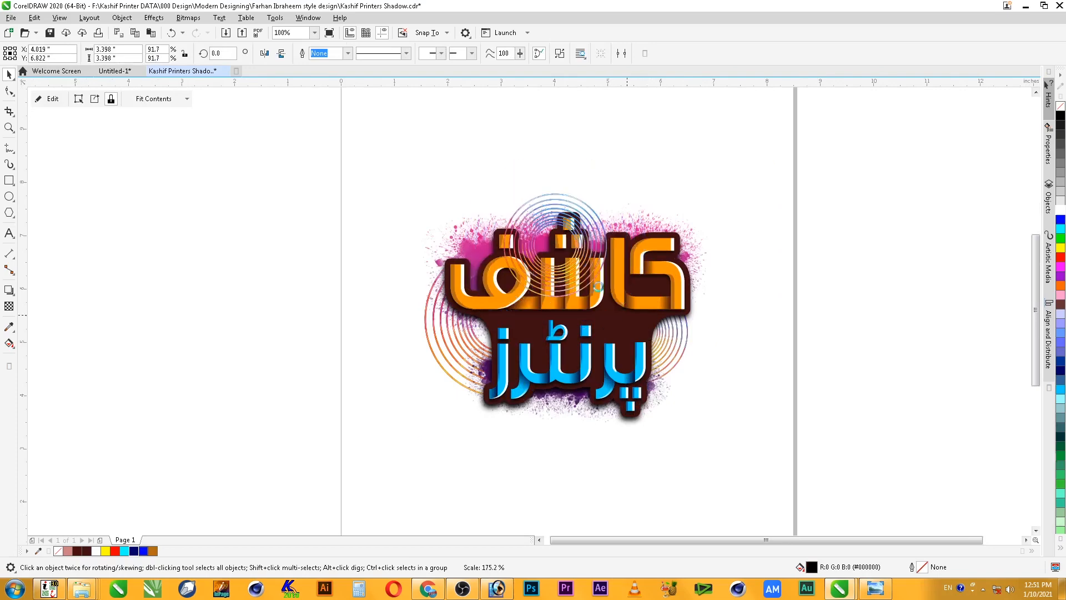
Rotate the large upper rings to about 284.8°, center them over the logo's upper half, and send them behind the lettering
click(569, 202)
drag(653, 151, 687, 278)
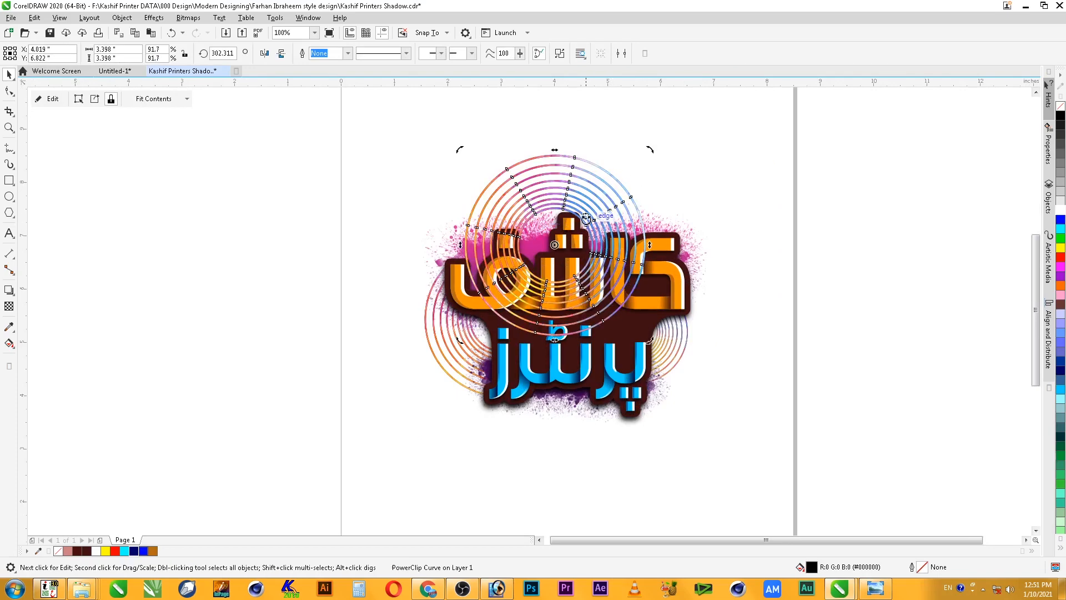
click(572, 204)
drag(572, 204, 598, 208)
key(ctrl+Page_Down)
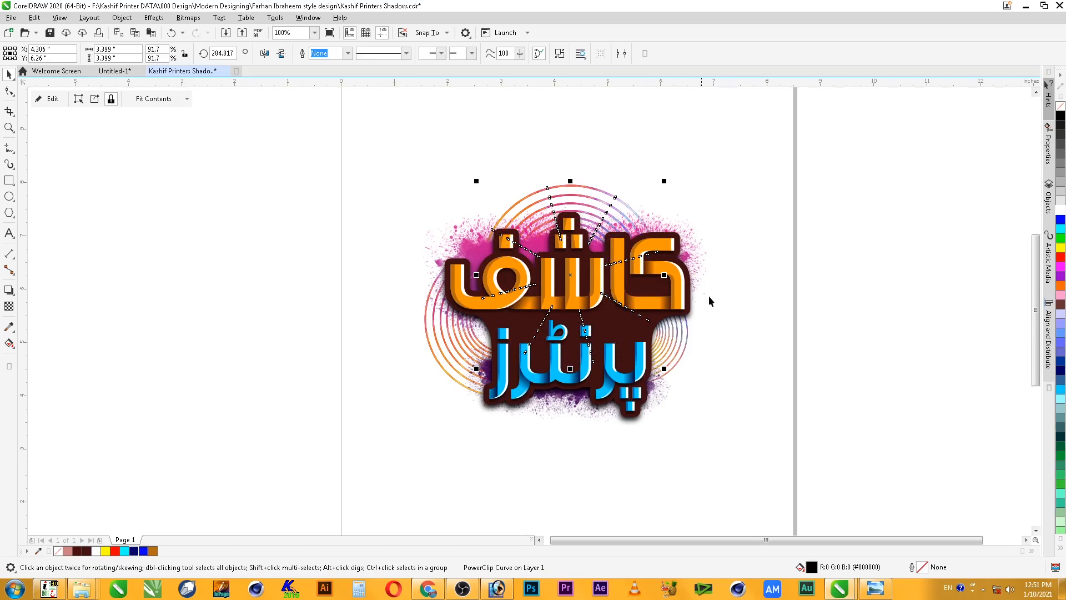
Place a copy of the upper rings, reduced to about 2.56 inches (69.1%), behind the lower middle of the lettering
drag(569, 275, 640, 352)
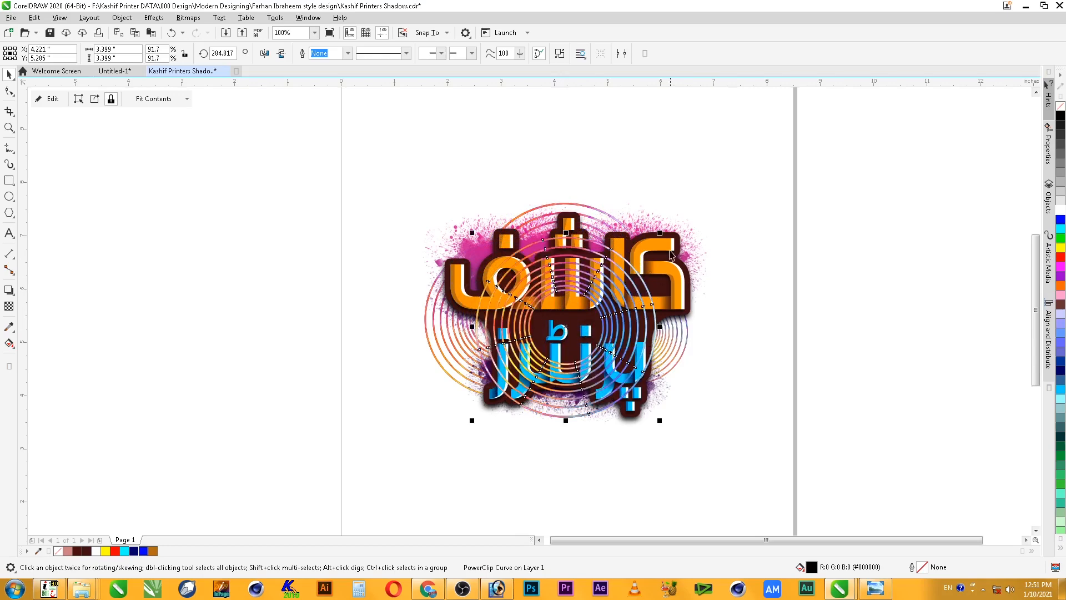
drag(660, 232, 637, 256)
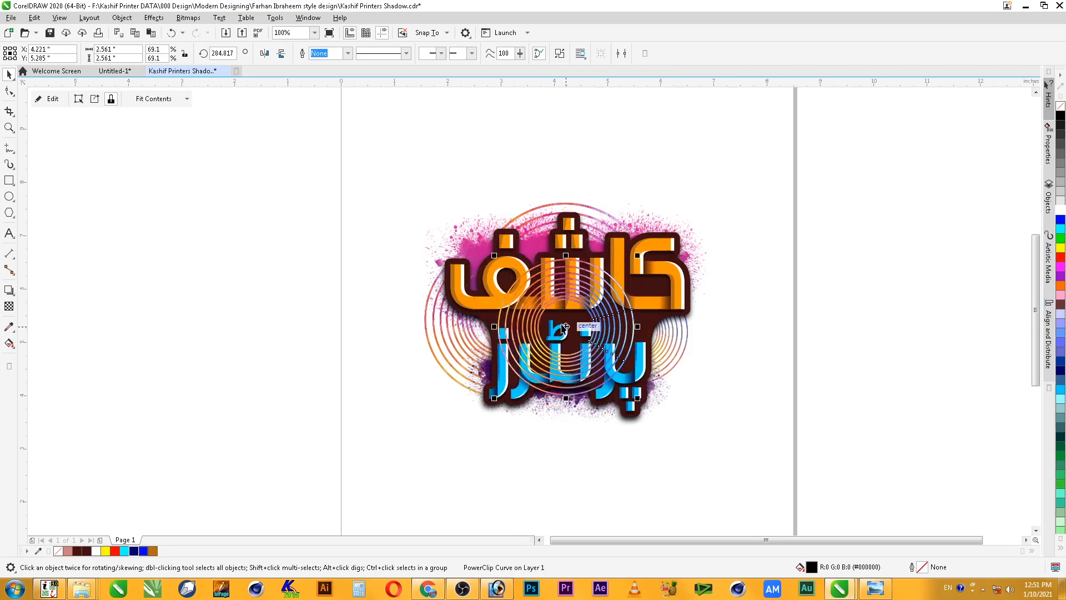
drag(589, 344, 589, 361)
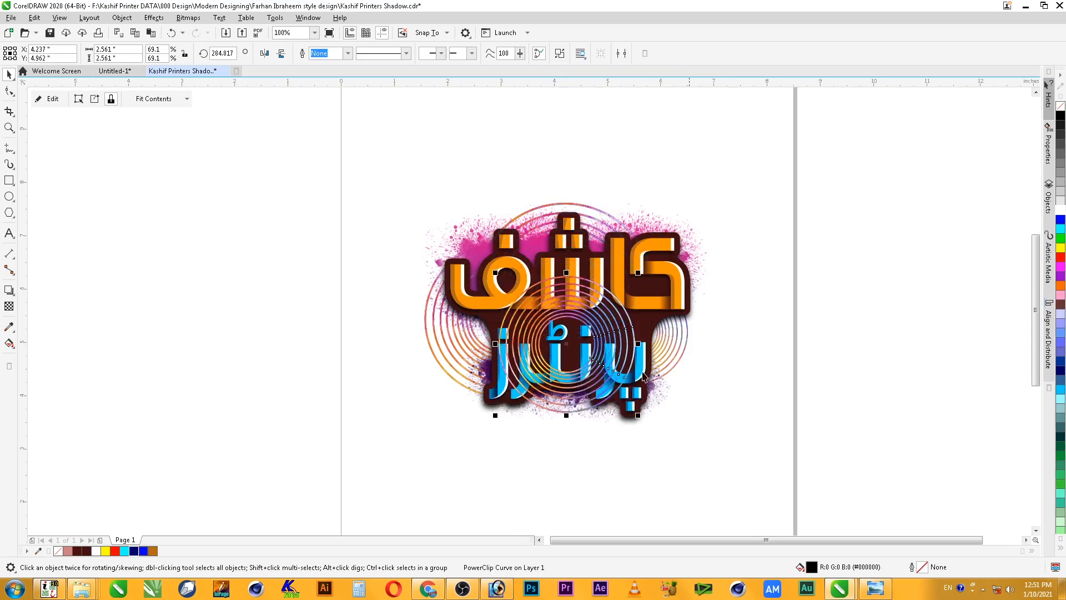
click(769, 348)
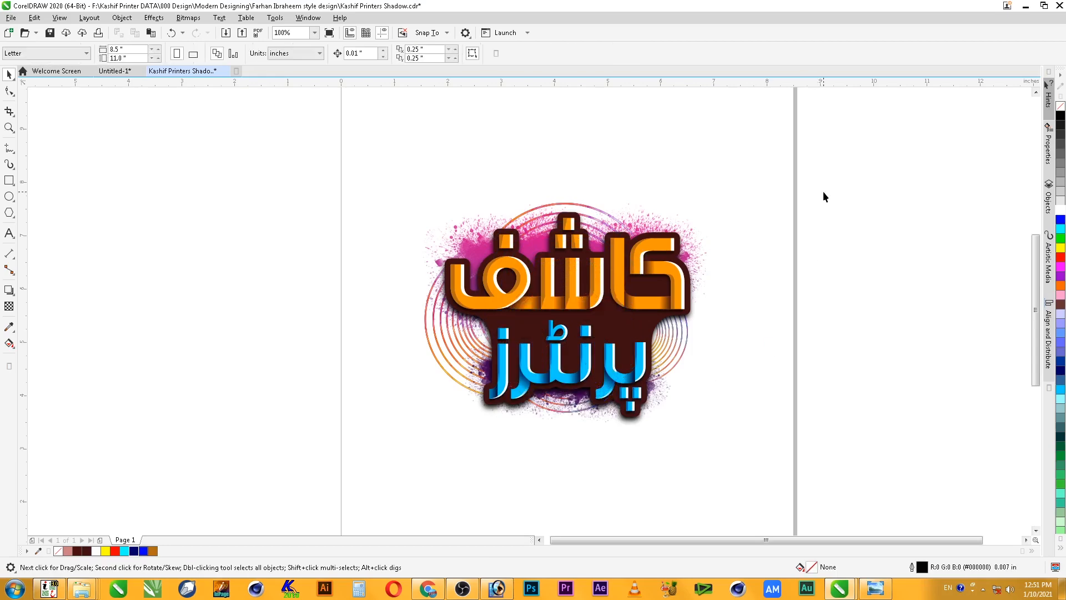
Move the left-hand rings inward and slightly up, closer to the lettering, to about X 3.283 and Y 5.557 inches
drag(271, 470, 272, 473)
key(shift+F2)
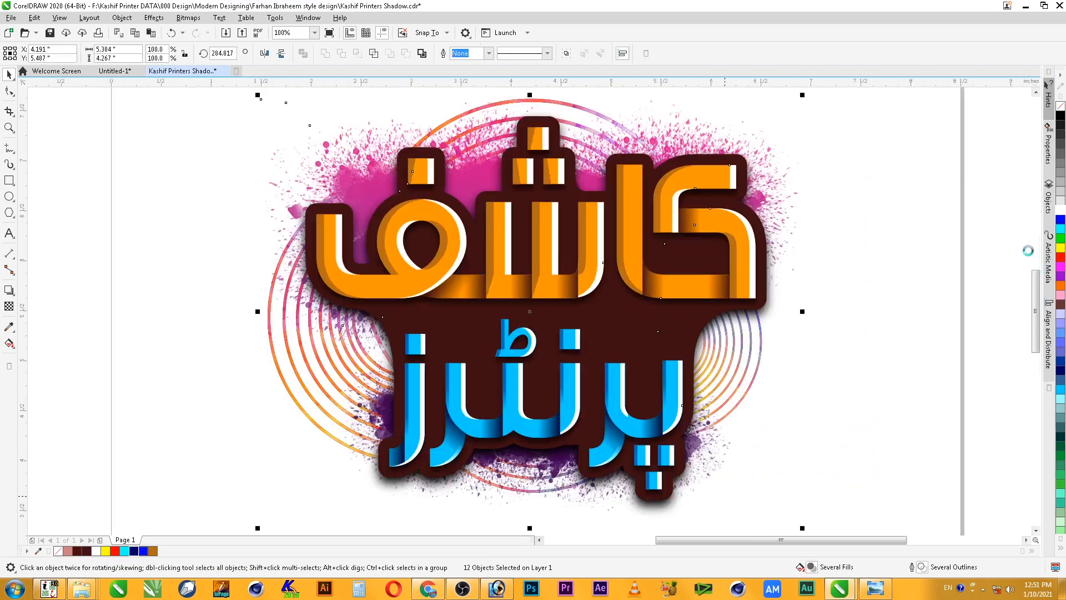
click(908, 274)
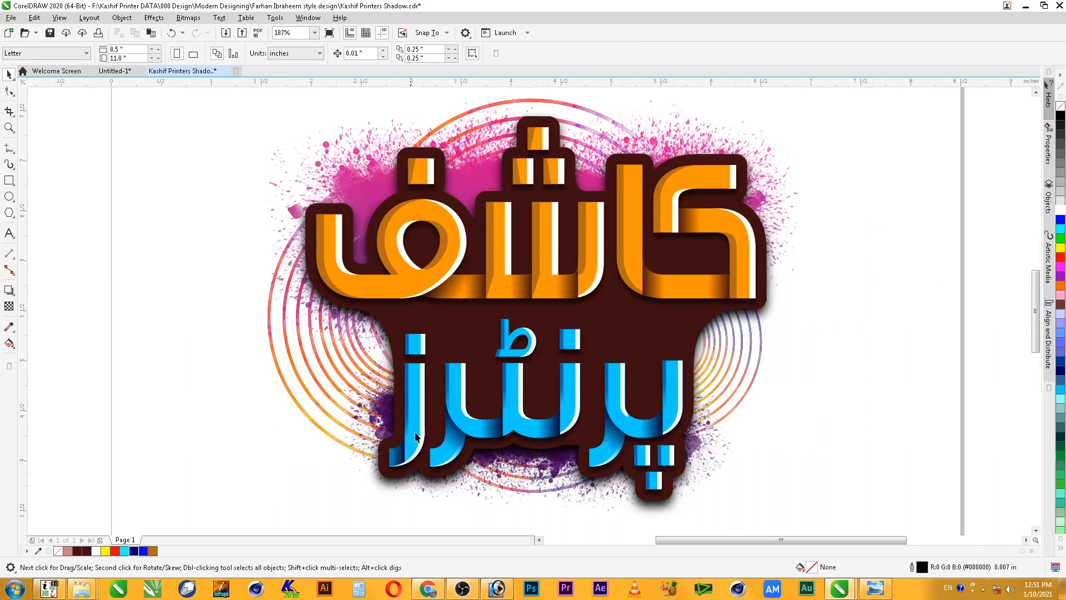
click(291, 392)
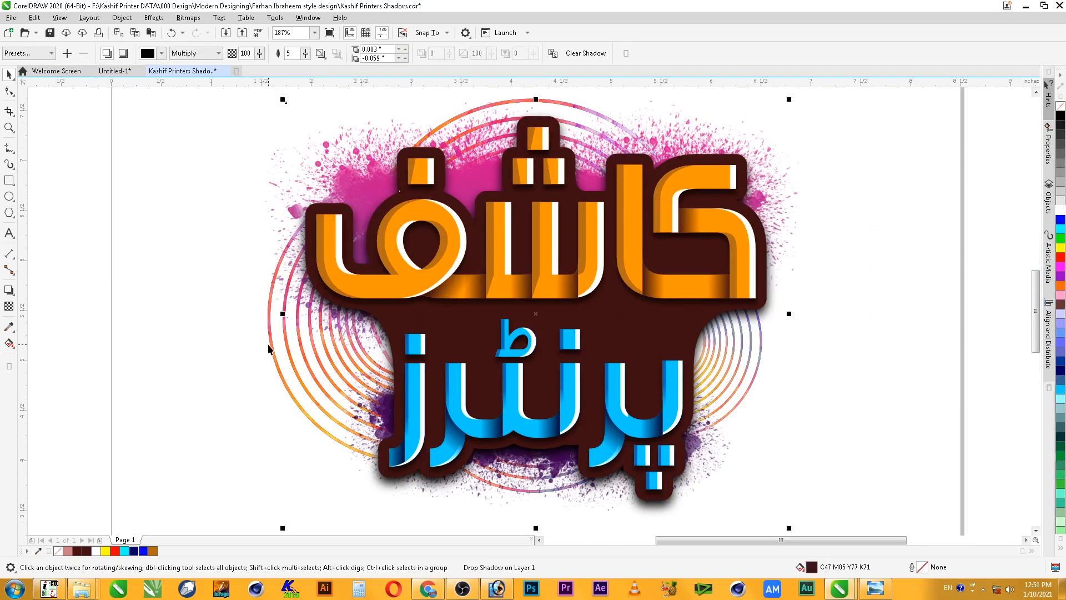
click(274, 360)
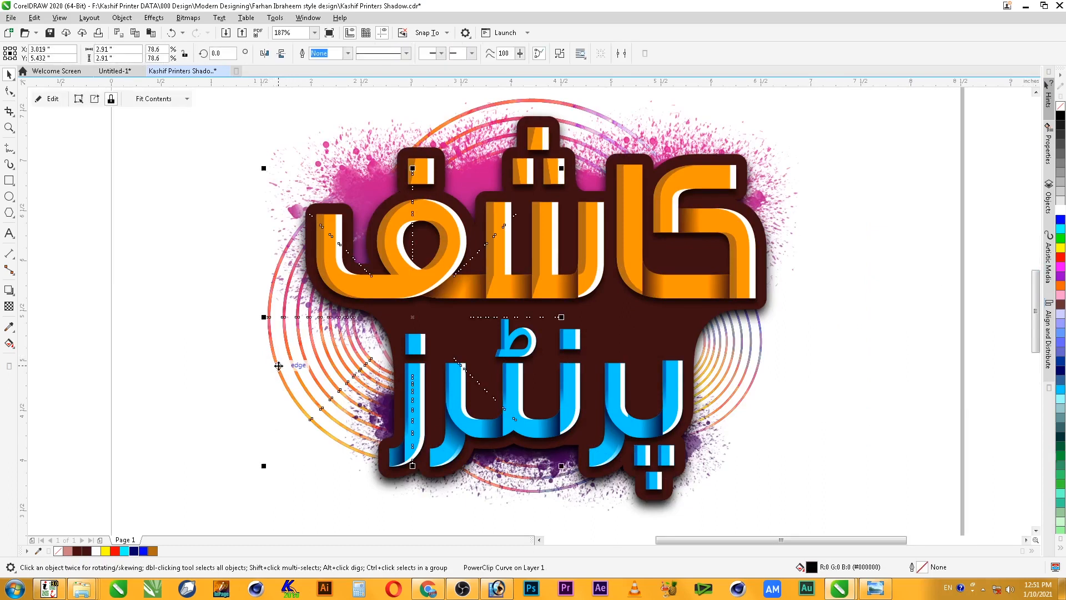
drag(414, 317, 441, 304)
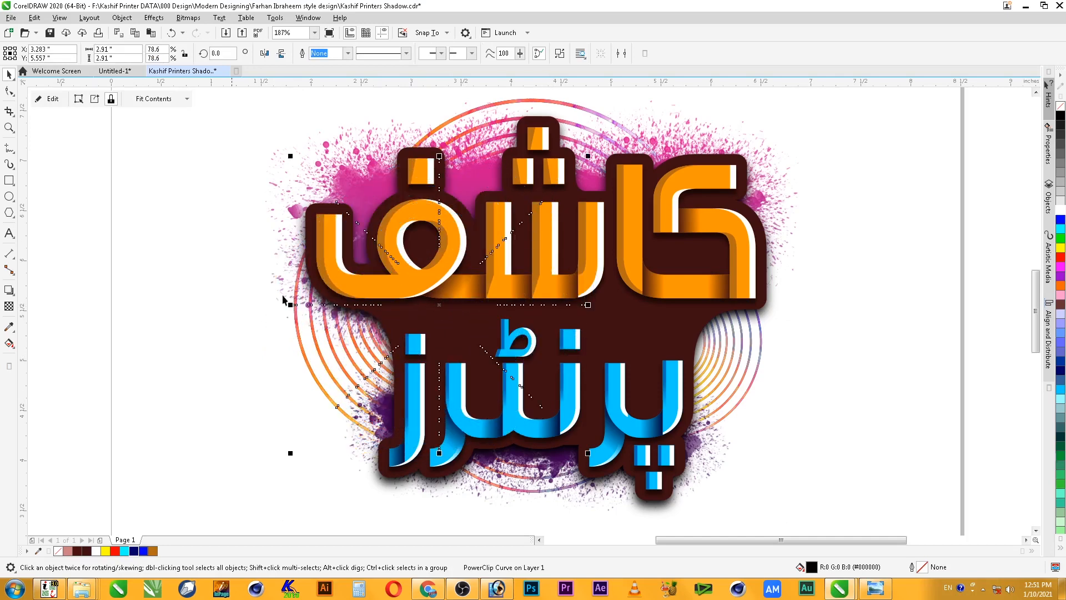
click(77, 264)
scroll(621, 303, down, 2)
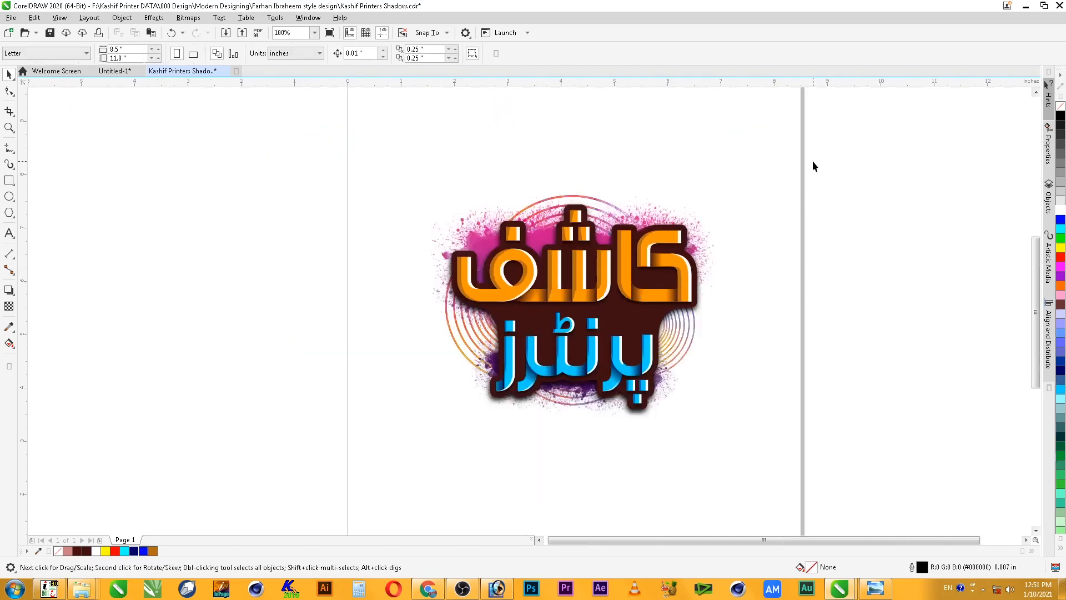
drag(368, 404, 327, 422)
key(shift+F2)
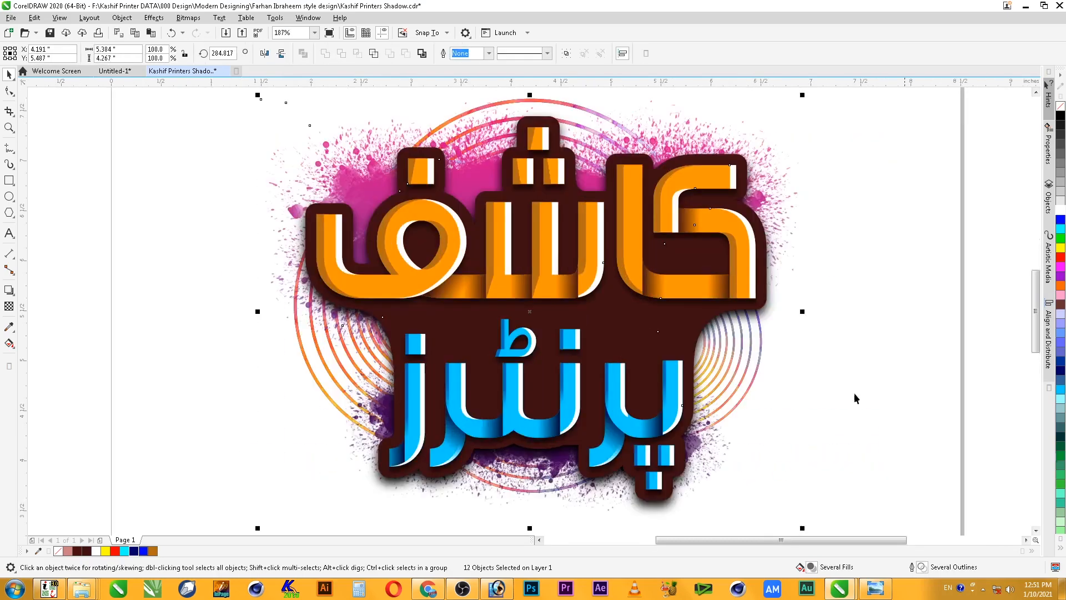
click(924, 320)
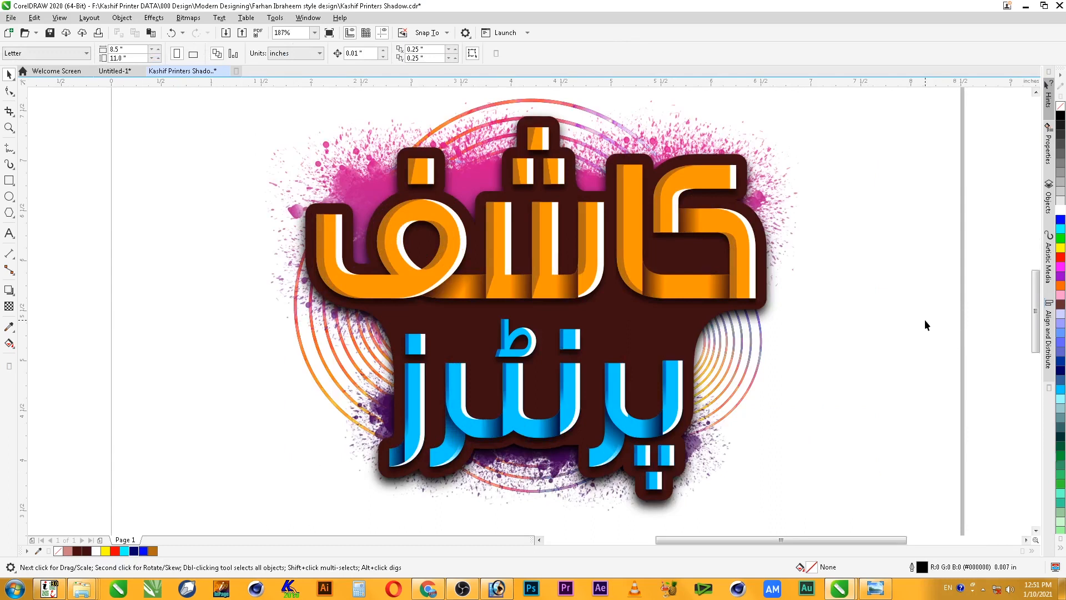